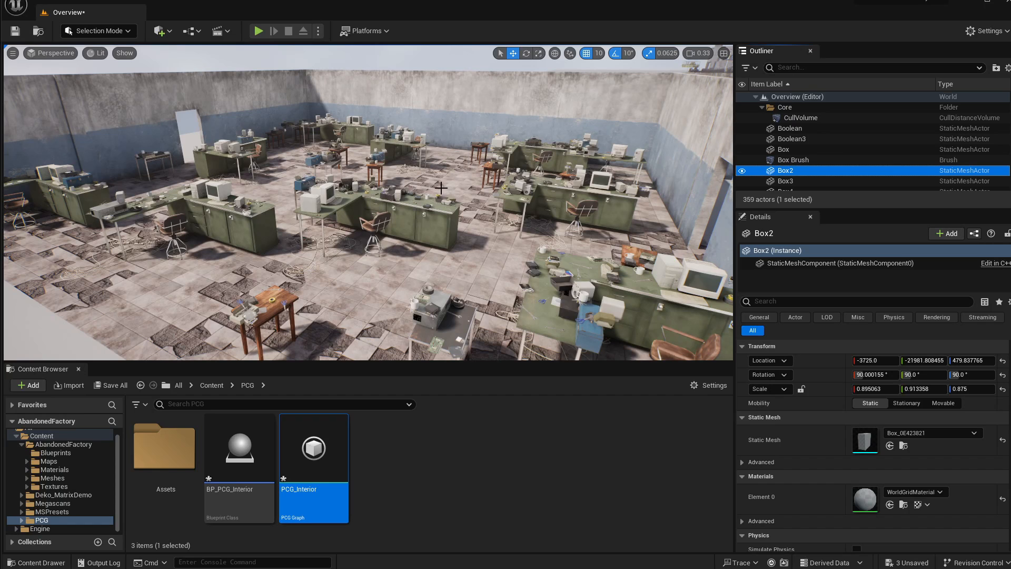
- Examine the factory room and its arrangement of desks, chairs and computers from several viewpoints
right_click_drag(471, 195, 505, 211)
key("w")
key("w")
key("a")
key("w")
key("w")
key("s")
key("s")
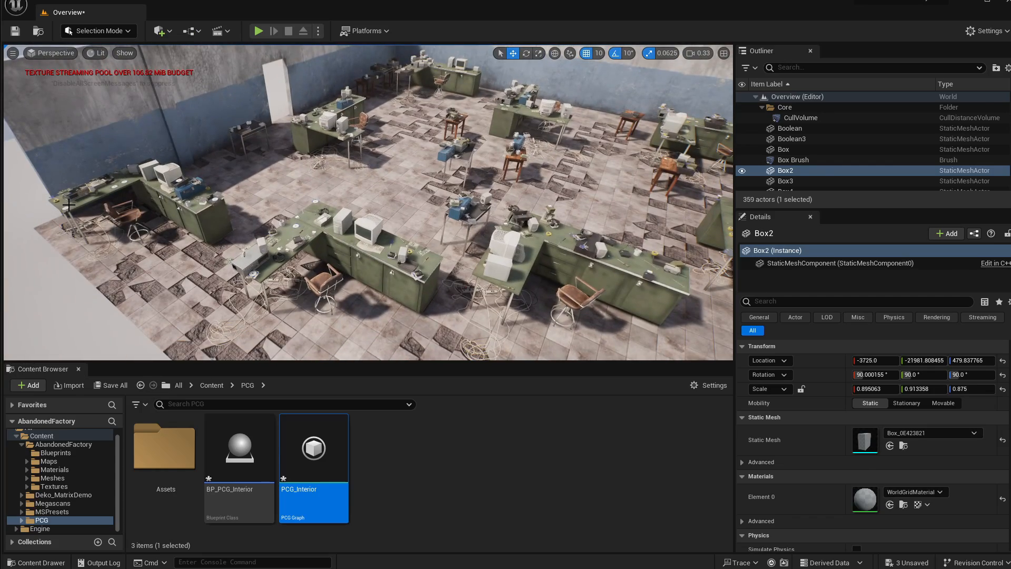
- Move the BP_PCG_Interior spline point at the room's open corner along the wall to beside the tall white door opening
left_click(65, 208)
key("a")
right_click_drag(467, 216, 476, 217)
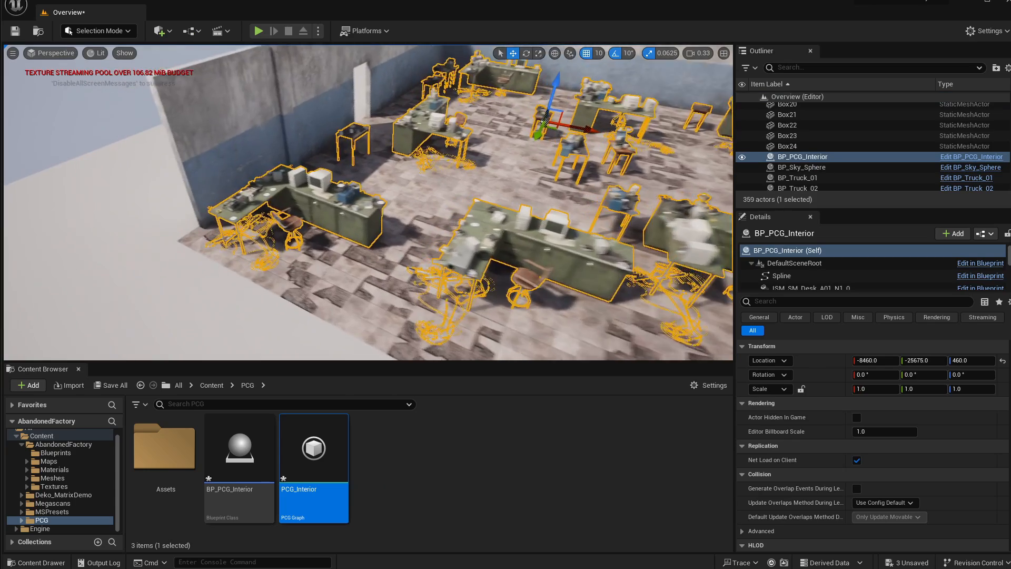
left_click(340, 298)
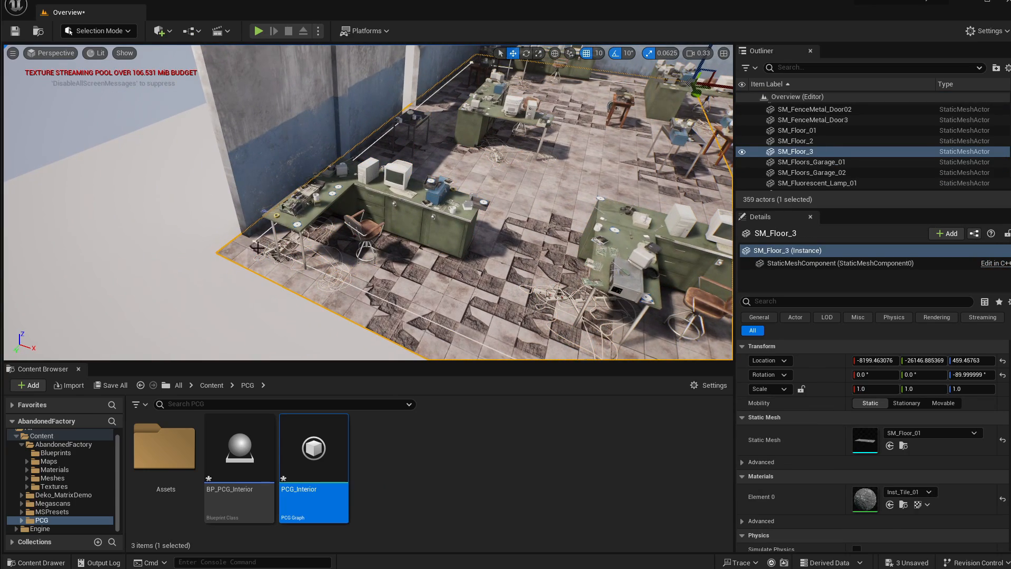
left_click(276, 251)
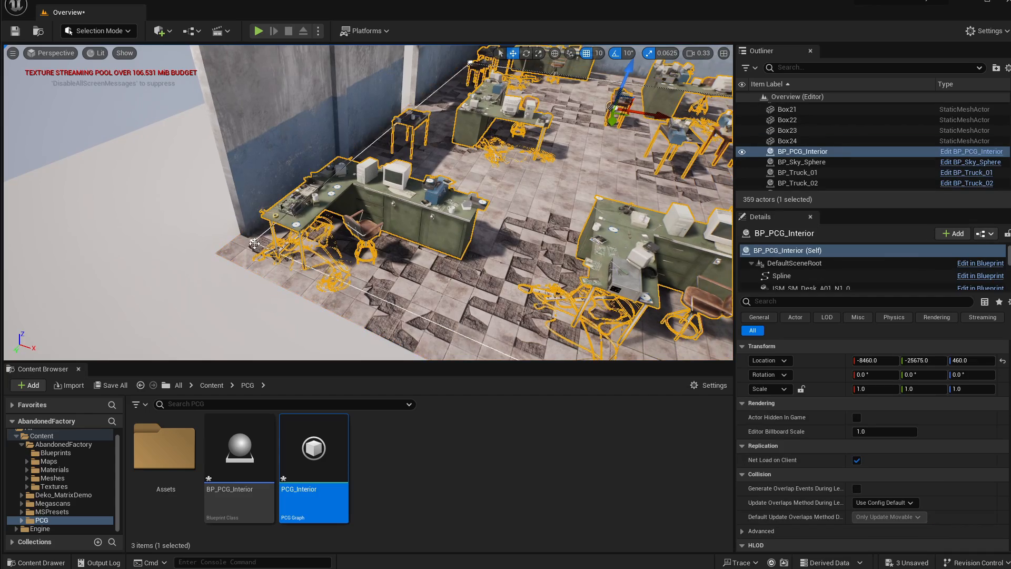
left_click(254, 243)
key("s")
right_click_drag(285, 258, 285, 258)
key("d")
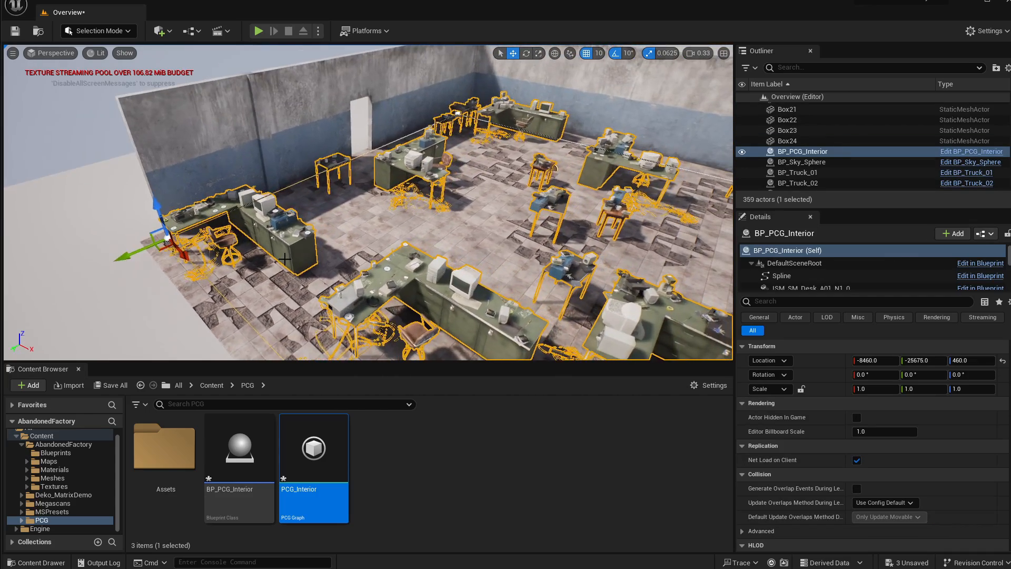
left_click_drag(128, 254, 242, 223)
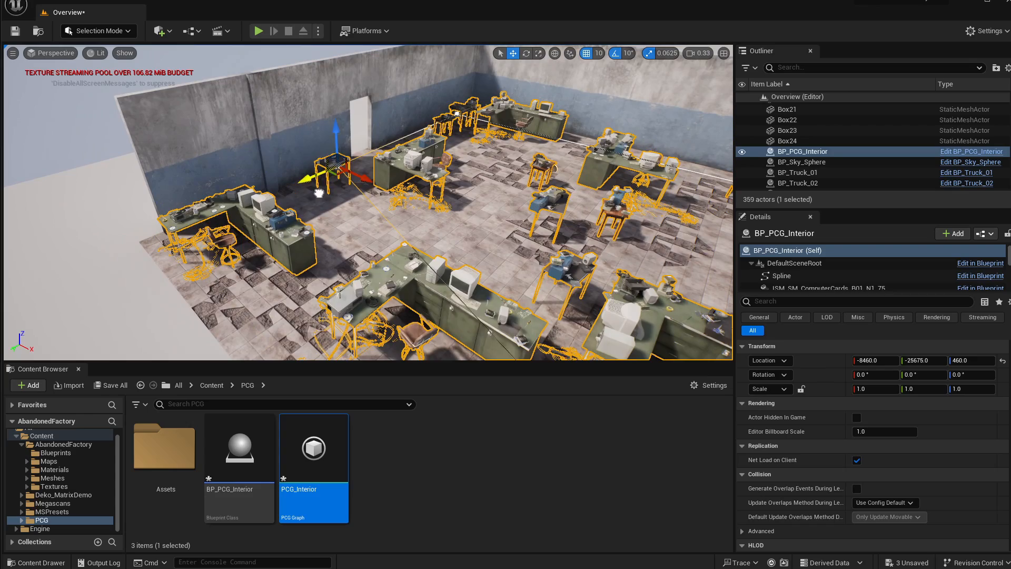
left_click_drag(318, 194, 319, 193)
- Shift the same BP_PCG_Interior spline point away from the wall toward the middle of the room
right_click_drag(447, 220, 447, 220)
key("s")
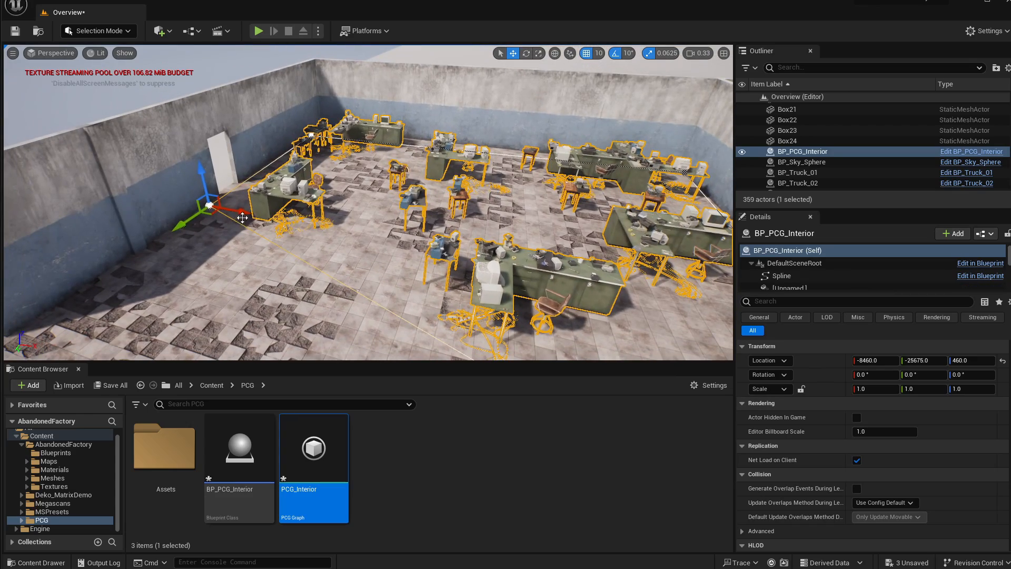
left_click_drag(243, 217, 373, 237)
- Move the BP_PCG_Interior spline point at the opposite wall's open end inward along that wall to near its doorway
right_click_drag(406, 241, 521, 229)
left_click(587, 259)
right_click(605, 257)
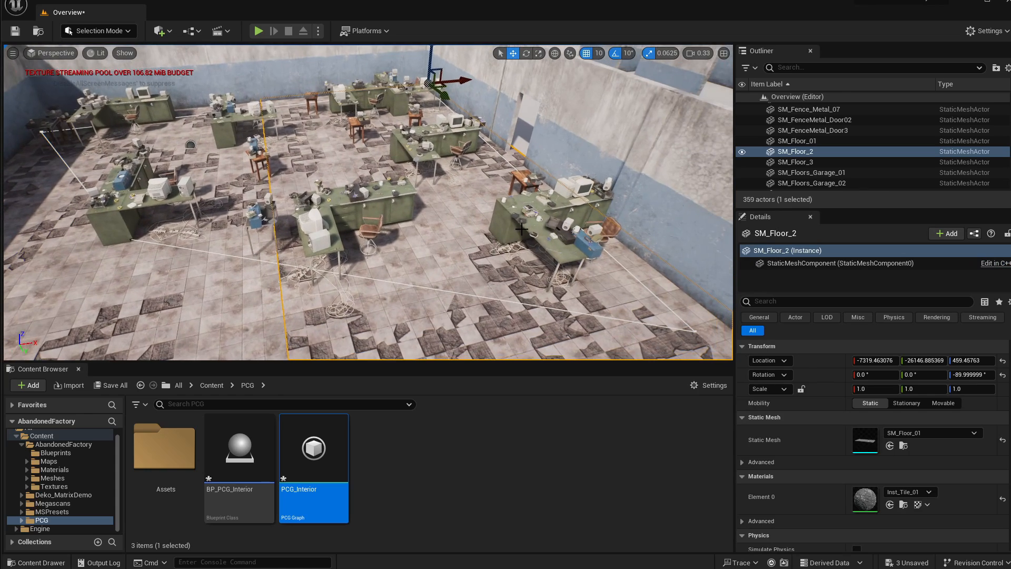
right_click_drag(596, 324, 588, 313)
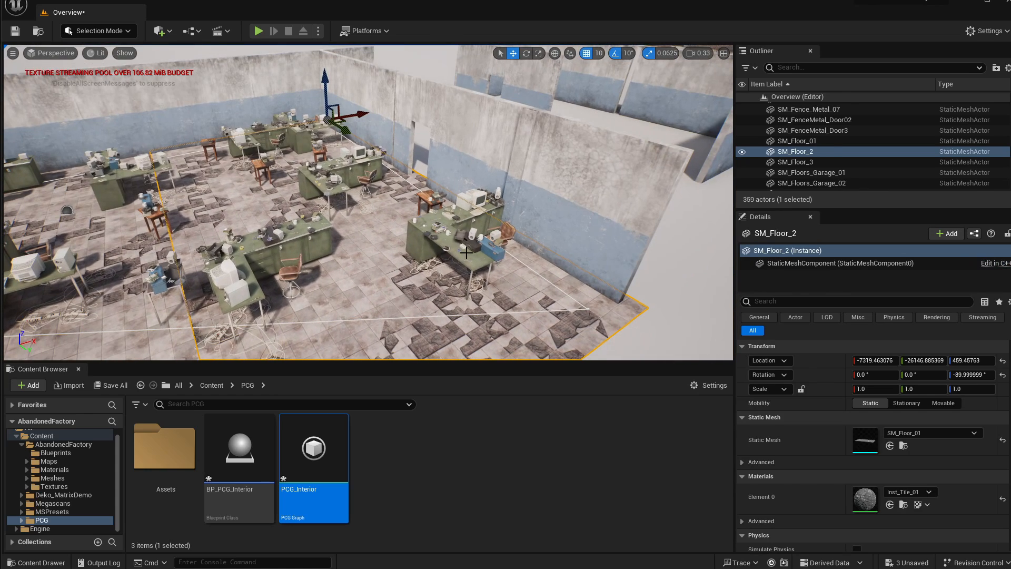
left_click(466, 253)
left_click(588, 308)
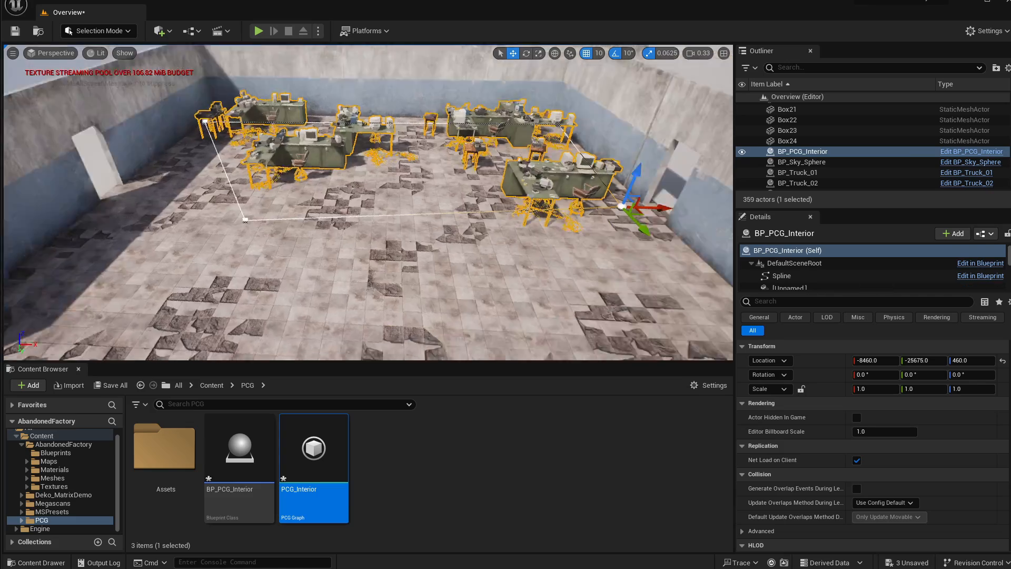
- Move the BP_PCG_Interior spline point in the middle of the floor back to the wall beside the tall white door opening
right_click_drag(287, 235, 260, 234)
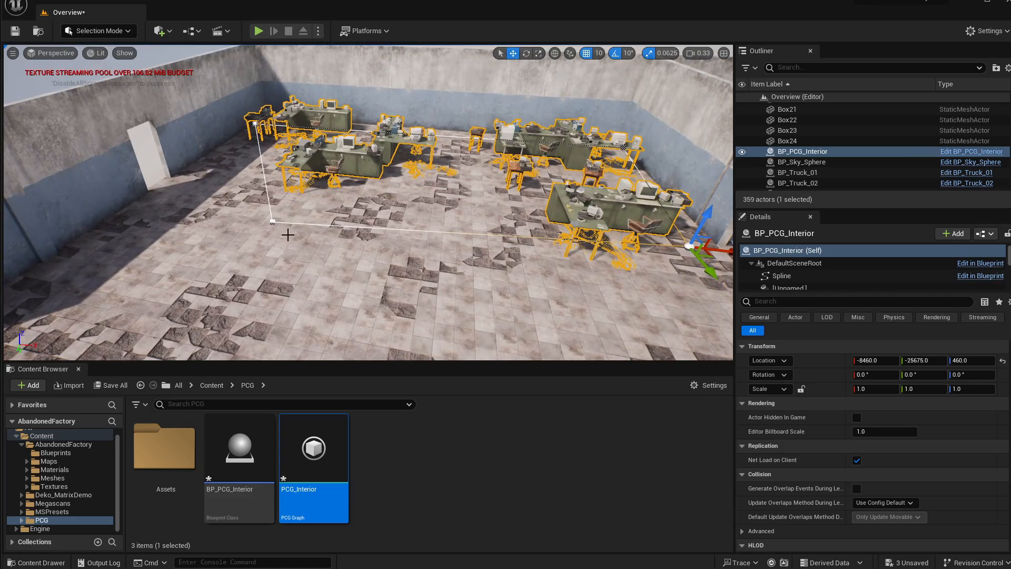
left_click_drag(274, 221, 95, 227)
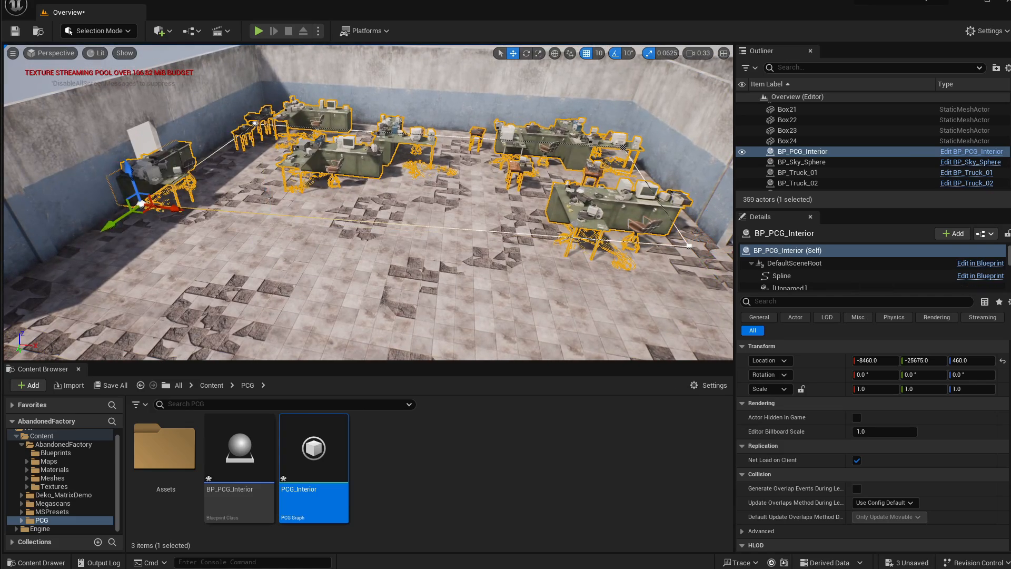
mouse_move(127, 225)
right_mouse_down()
mouse_move(144, 226)
mouse_move(117, 225)
right_mouse_up()
left_click_drag(160, 213, 207, 193)
right_click_drag(212, 193, 232, 198)
- Place a second BP_PCG_Interior blueprint on the empty floor near the tall white door opening and select its near spline corner
left_click(242, 459)
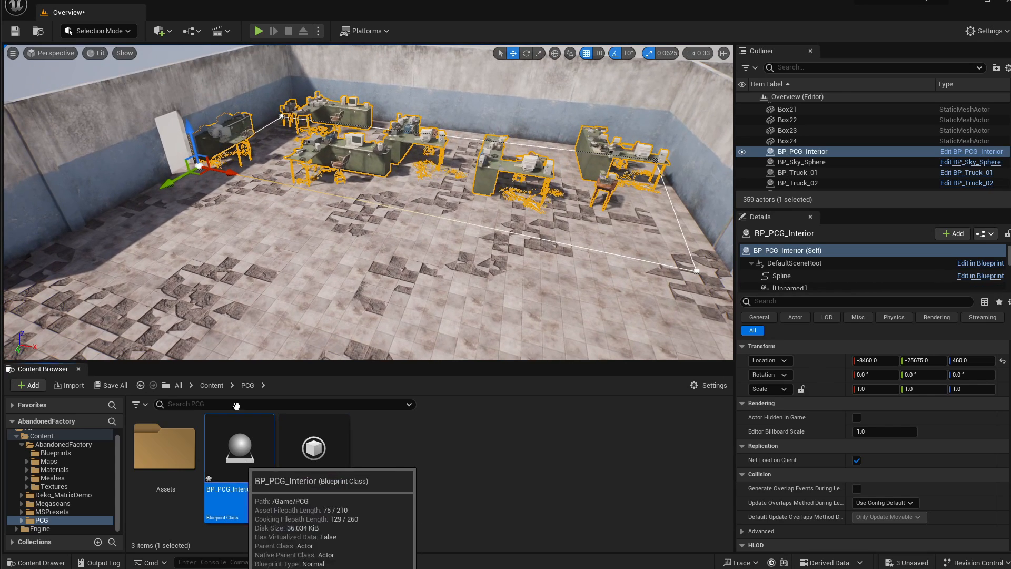
left_click_drag(237, 405, 177, 195)
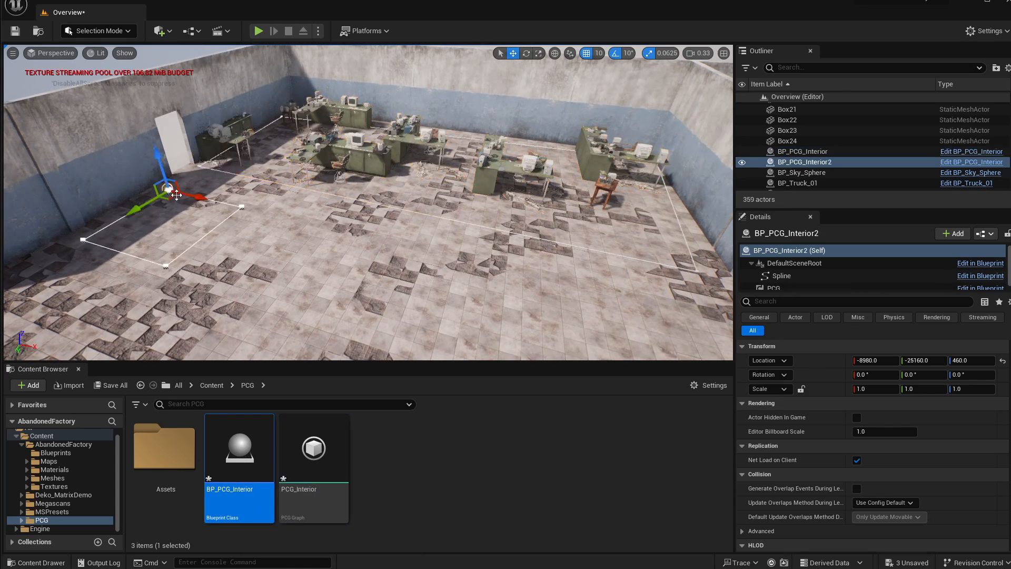
left_click(164, 264)
right_click_drag(164, 265, 150, 274)
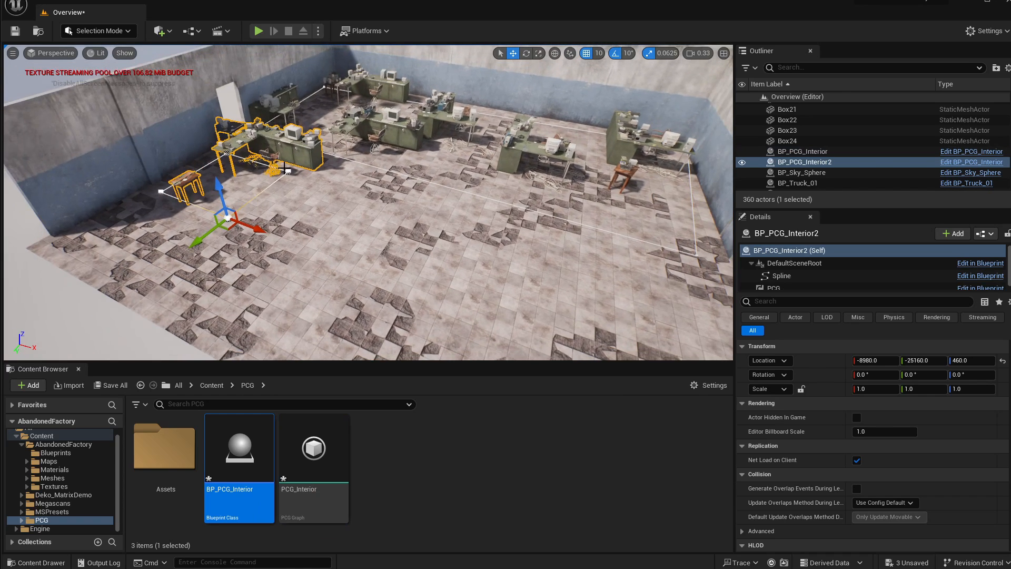
- Spread the corner spline points of BP_PCG_Interior2 outward to cover the empty floor in front of the first desk area
left_click(288, 171)
left_click_drag(288, 171, 605, 268)
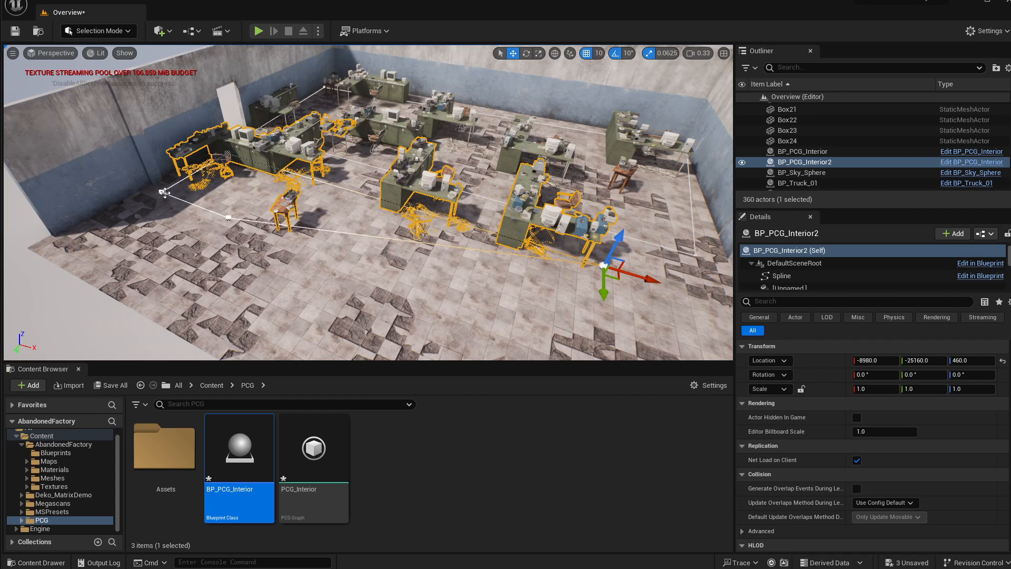
left_click_drag(119, 213, 50, 253)
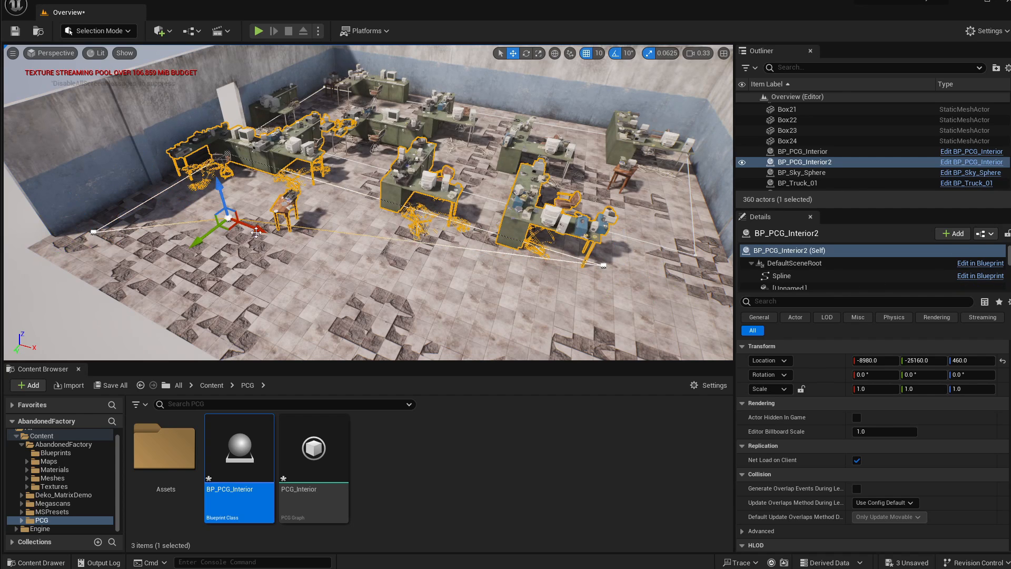
left_click_drag(256, 233, 605, 354)
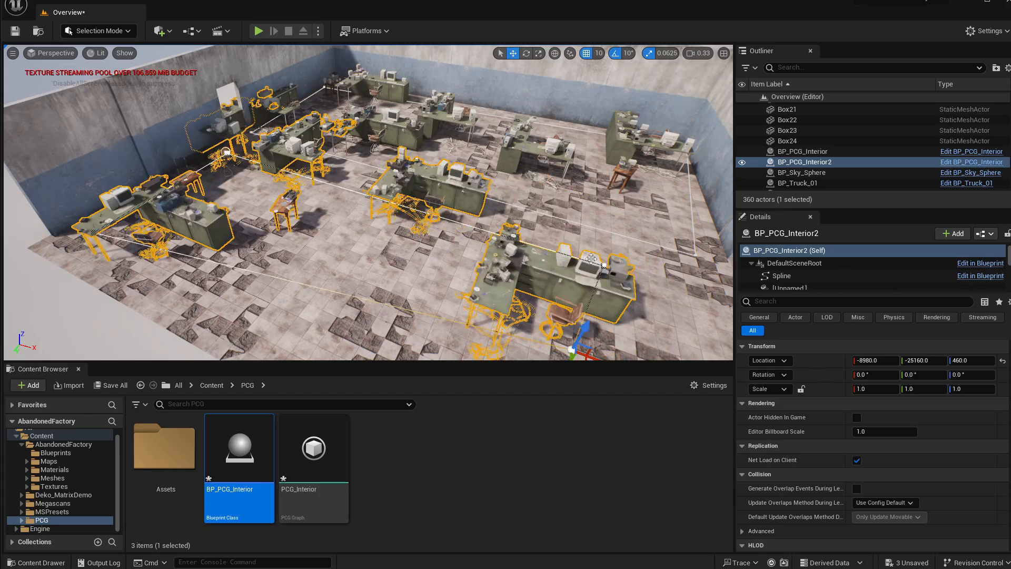
right_click_drag(568, 295, 610, 350)
left_click_drag(510, 293, 505, 358)
- Focus on BP_PCG_Interior2 and examine its generated desks, chairs, cables and tabletop props up close
right_click_drag(505, 358, 201, 167)
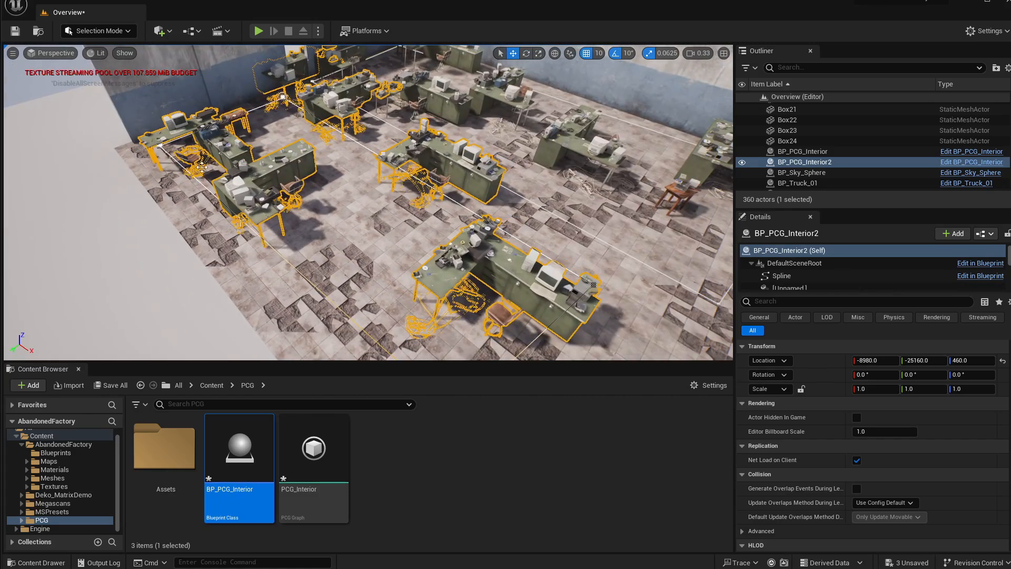
double_click(814, 161)
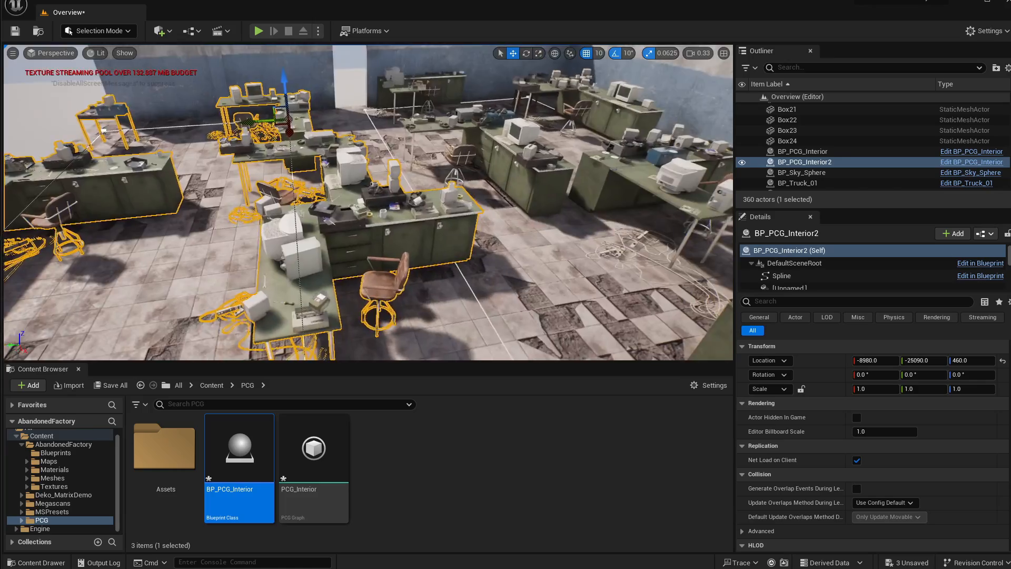
right_click_drag(369, 203, 295, 216)
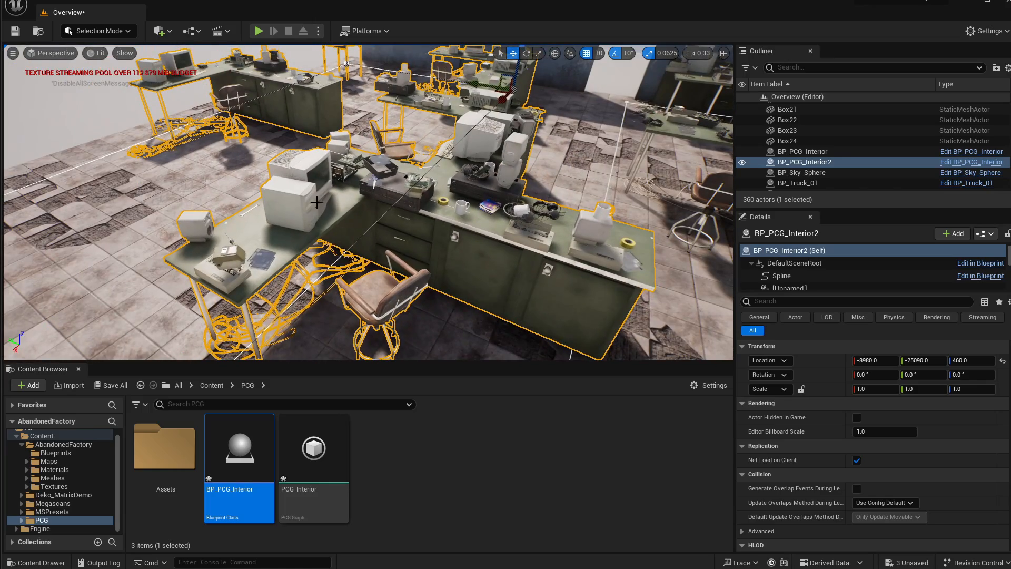
left_click(78, 134)
mouse_move(78, 133)
right_mouse_down()
mouse_move(10, 120)
mouse_move(74, 123)
right_mouse_up()
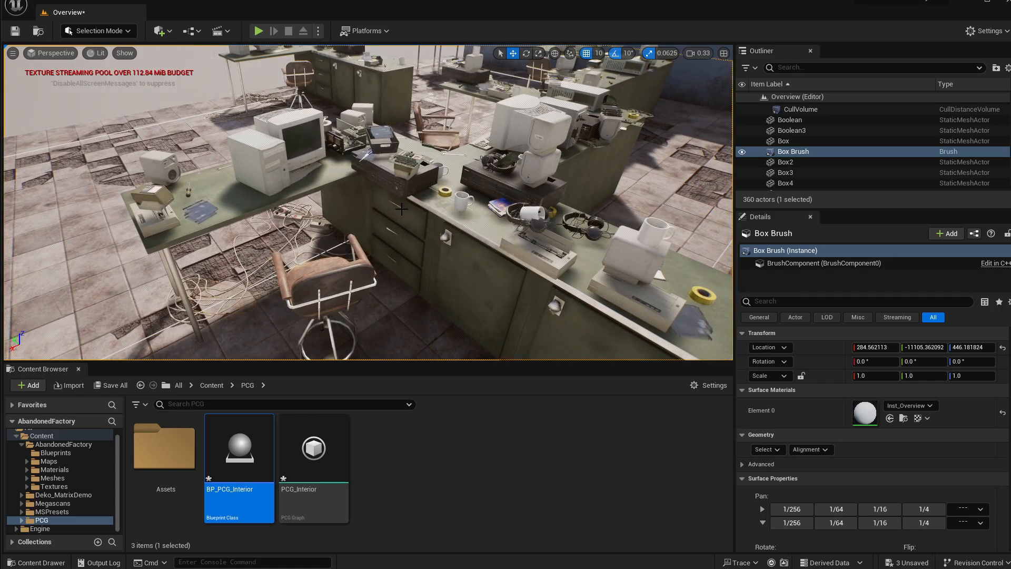
right_click_drag(401, 209, 448, 201)
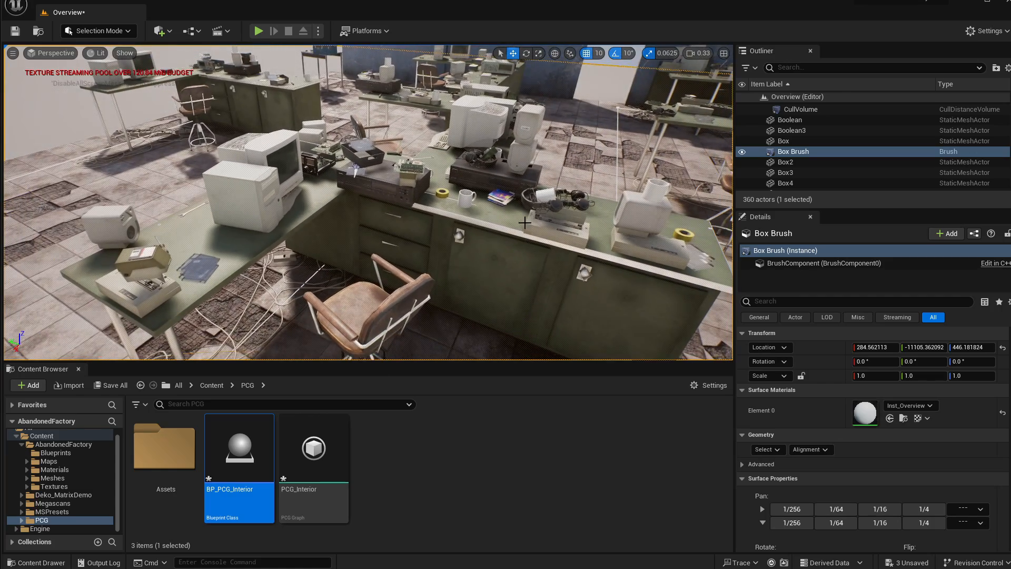
right_click_drag(369, 203, 347, 208)
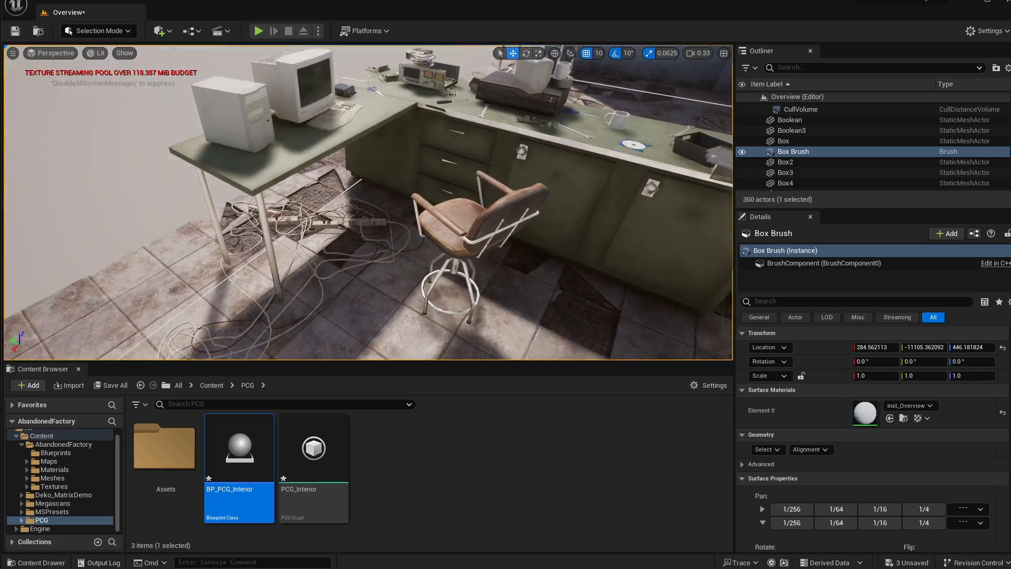
left_click(421, 220)
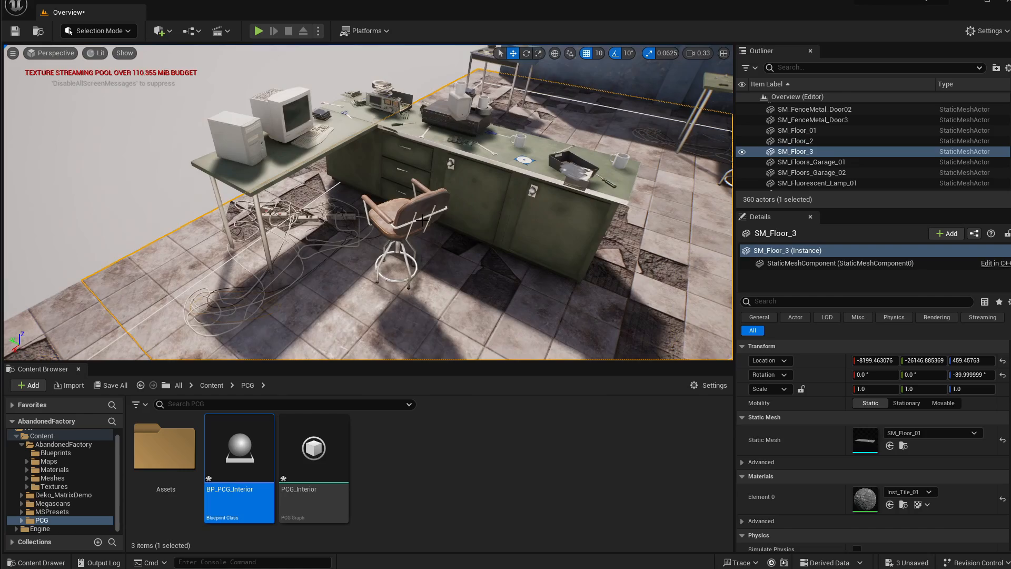
mouse_move(436, 243)
right_mouse_down()
mouse_move(526, 253)
mouse_move(616, 303)
mouse_move(669, 281)
mouse_move(626, 272)
mouse_move(640, 242)
mouse_move(527, 234)
mouse_move(477, 218)
mouse_move(492, 213)
mouse_move(455, 239)
mouse_move(468, 261)
mouse_move(495, 258)
mouse_move(437, 244)
right_mouse_up()
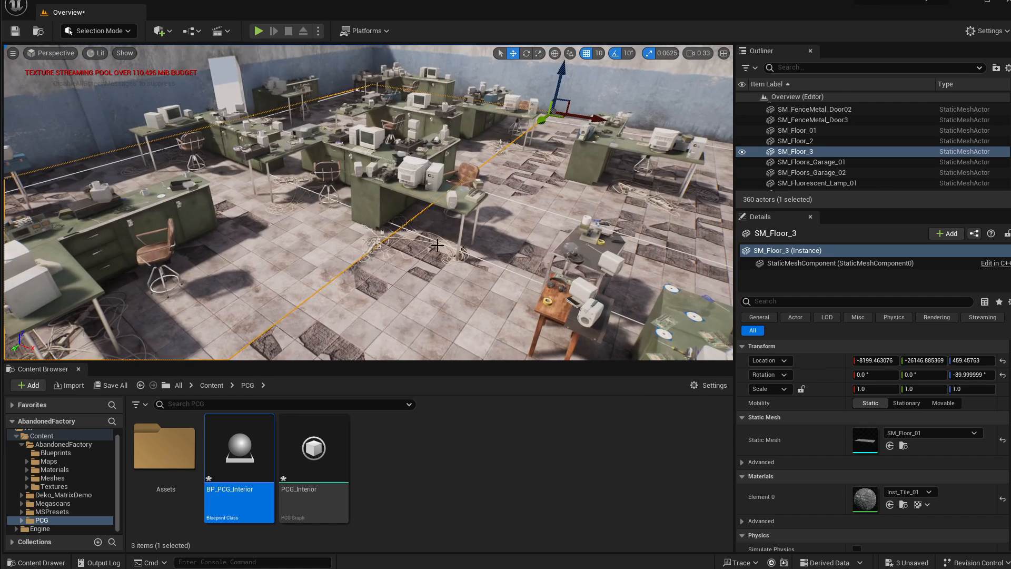
- Browse the static meshes in the Deko_MatrixDemo/Apartment/Meshes folder, including the computer parts, desks and chair
left_click(79, 496)
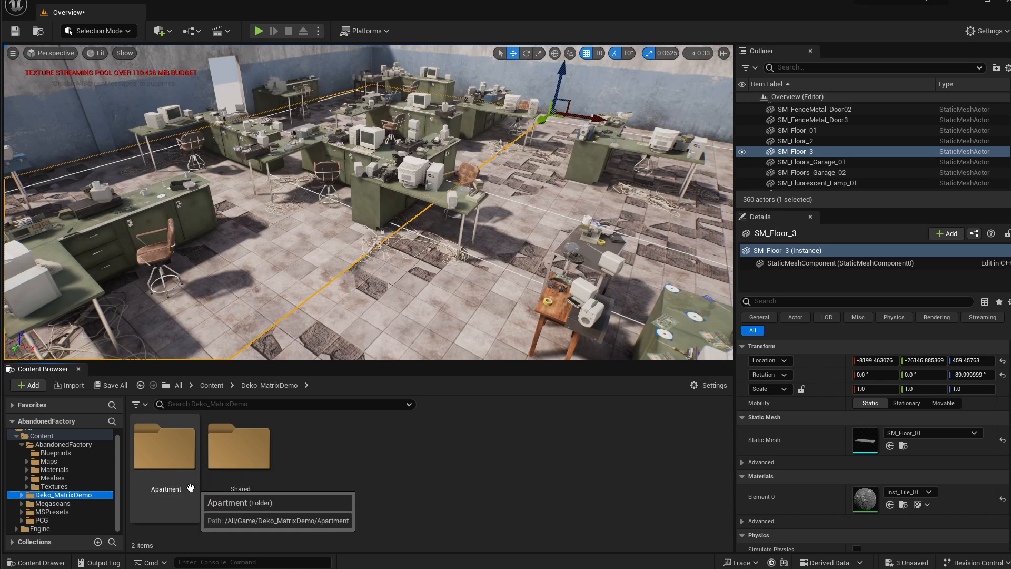
double_click(143, 457)
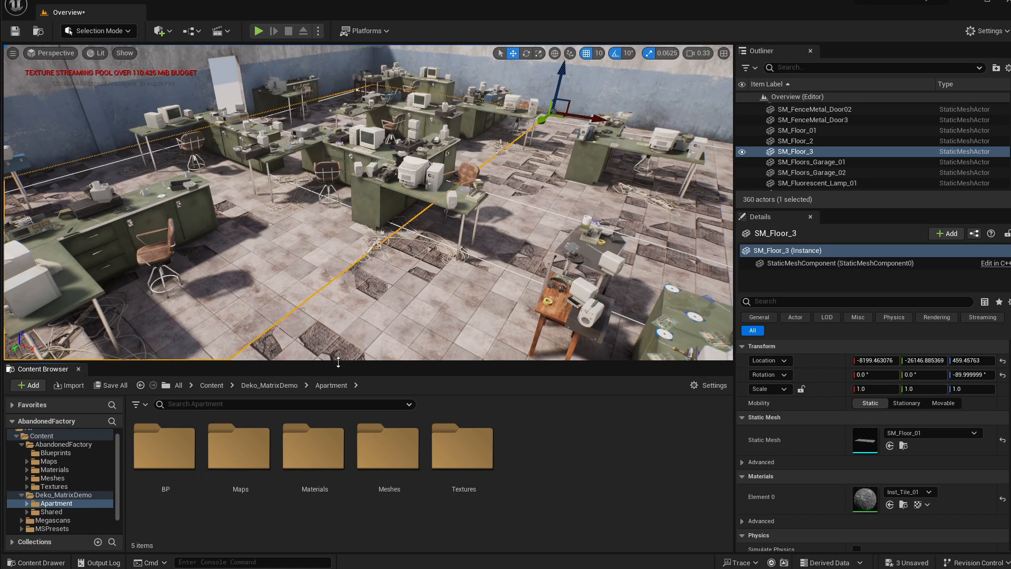
left_click_drag(339, 362, 339, 345)
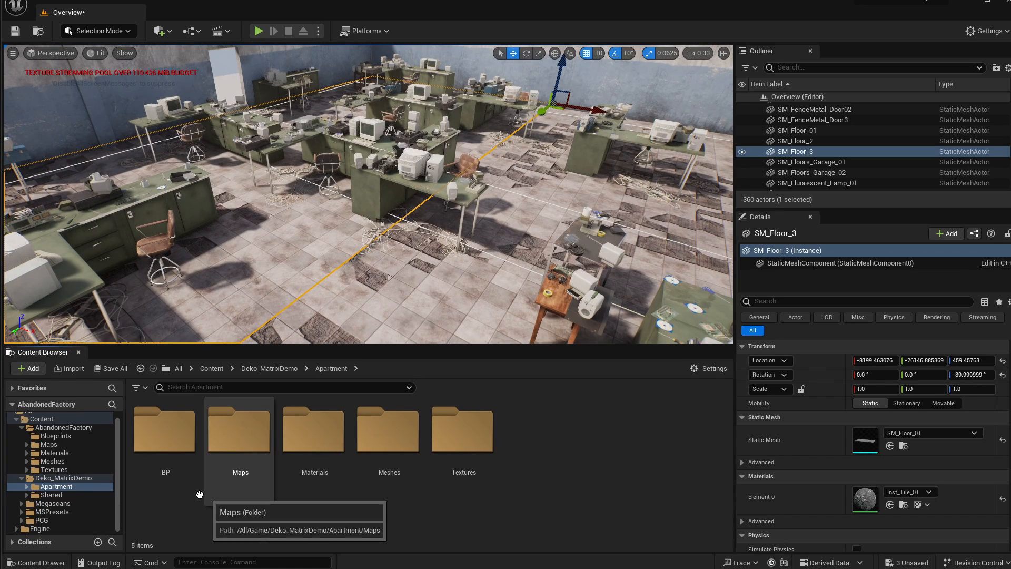
double_click(395, 442)
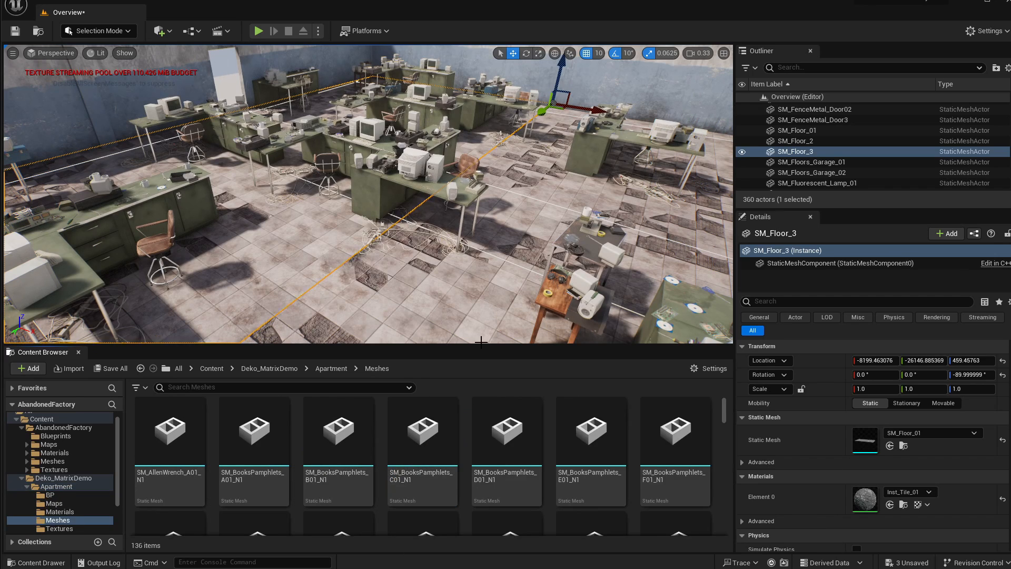
left_click_drag(476, 345, 478, 188)
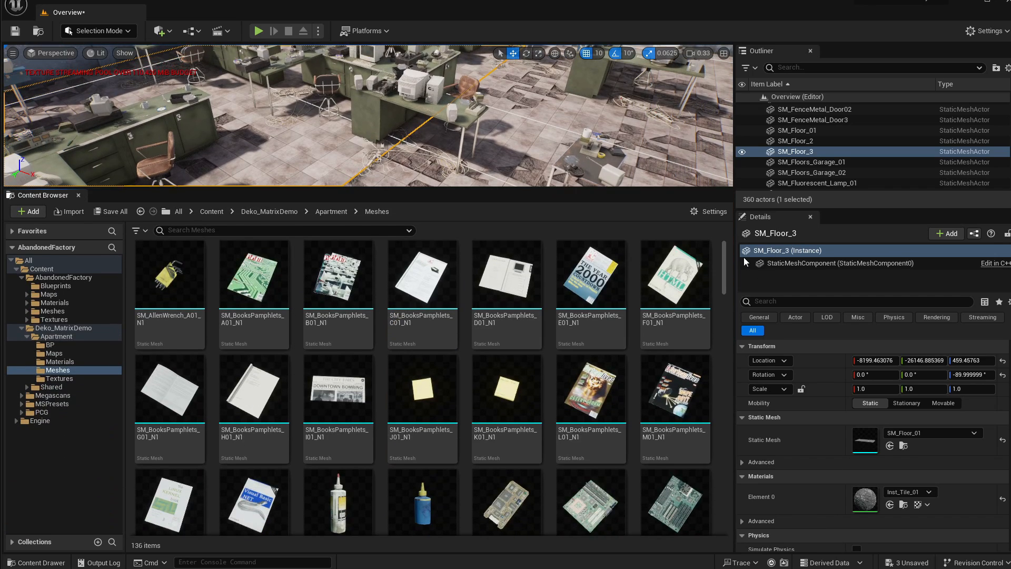
left_click_drag(723, 260, 729, 323)
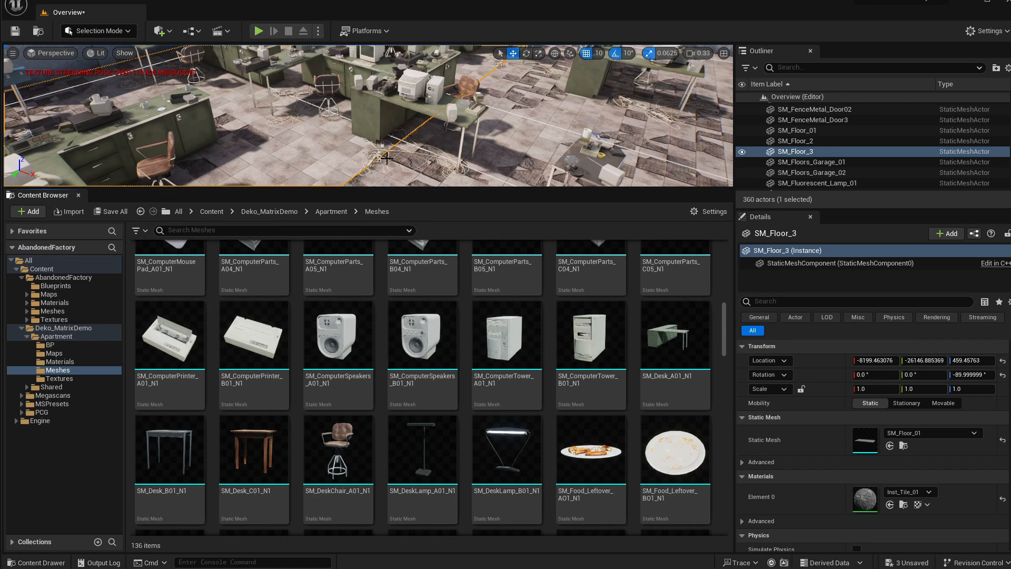
left_click_drag(506, 188, 506, 399)
right_click_drag(369, 220, 393, 220)
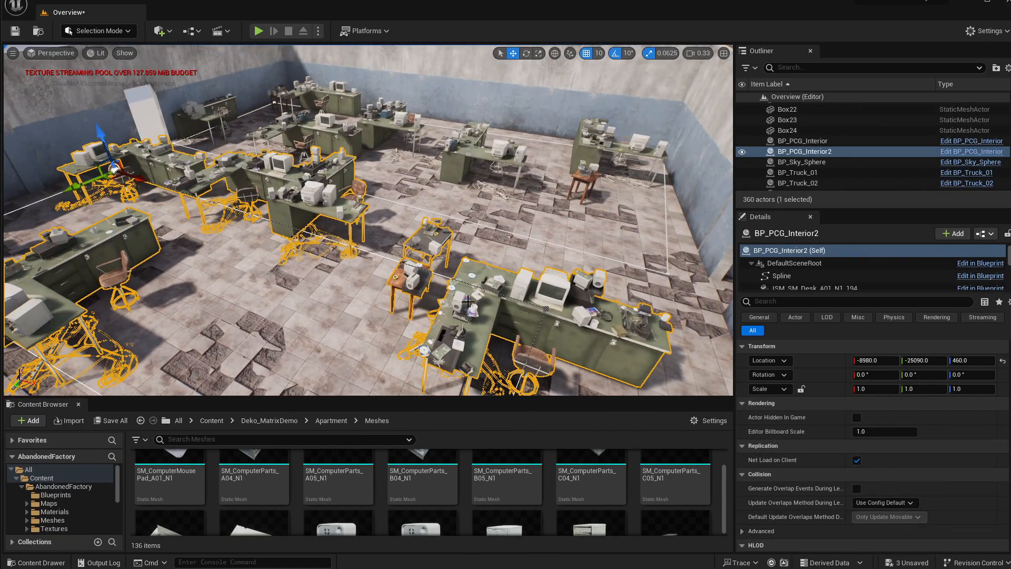
right_click_drag(472, 264, 456, 249)
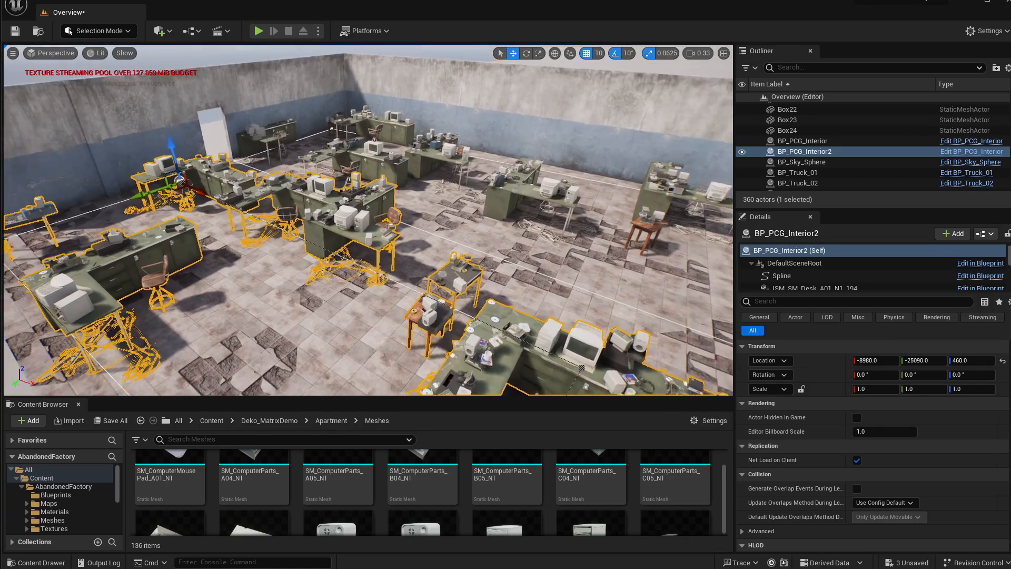
right_click_drag(377, 279, 392, 288)
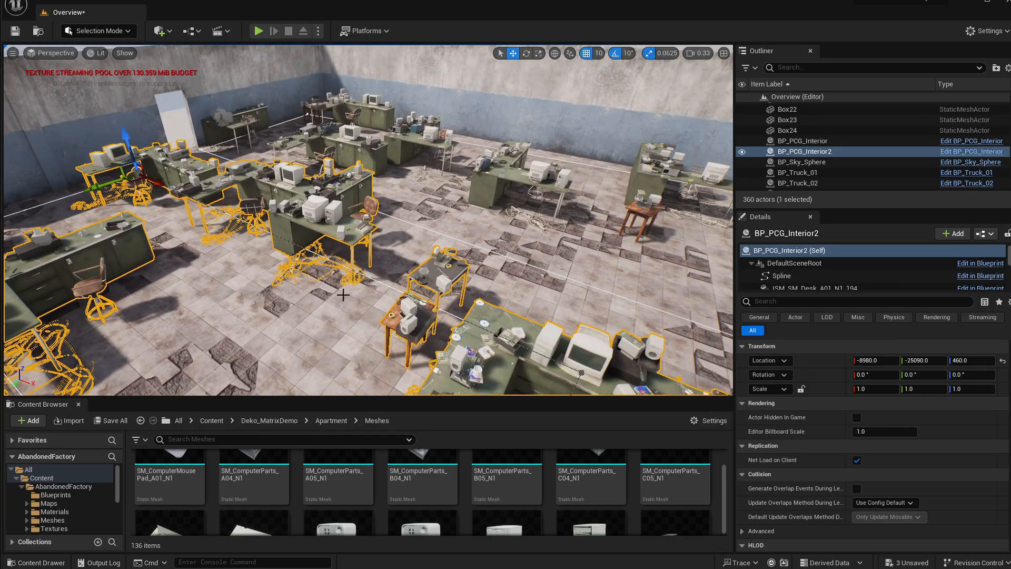
- Delete both BP_PCG_Interior actors from the level so the factory room floor is empty
right_click_drag(331, 244, 319, 239)
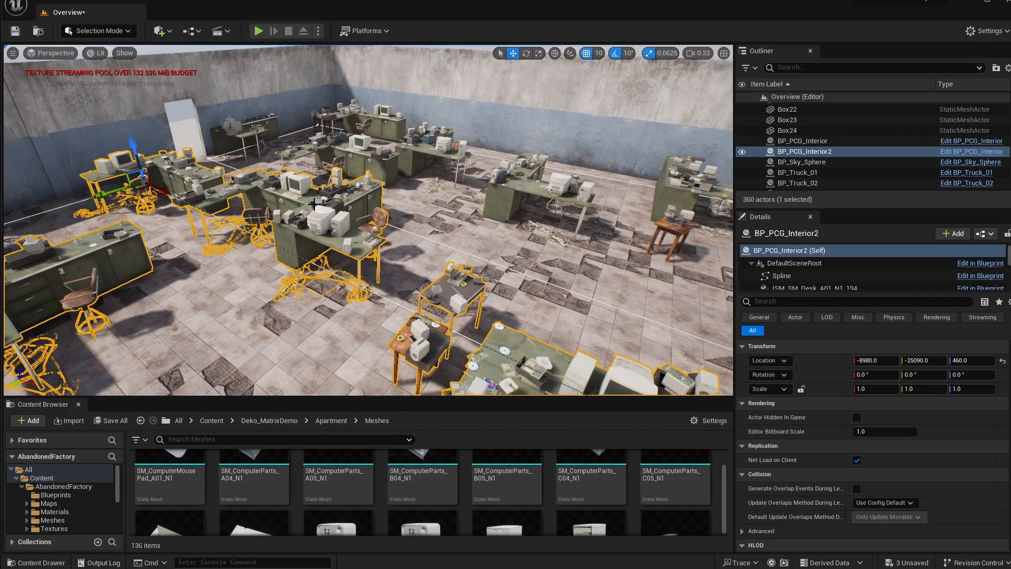
right_click_drag(107, 294, 92, 300)
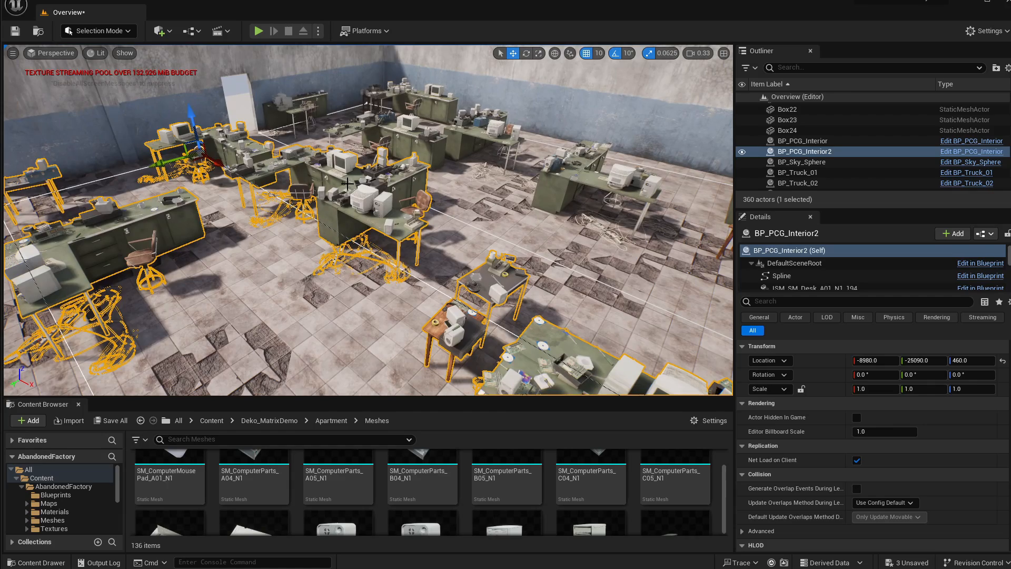
mouse_move(428, 205)
right_mouse_down()
mouse_move(416, 191)
mouse_move(434, 187)
right_mouse_up()
right_click_drag(360, 240, 375, 243)
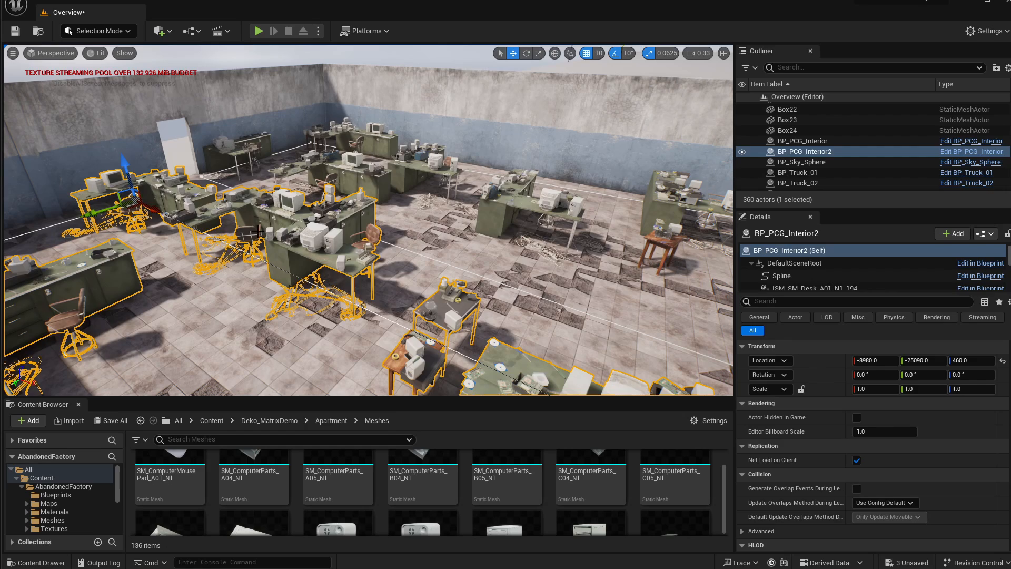
key("Delete")
key("ctrl+z")
key("Delete")
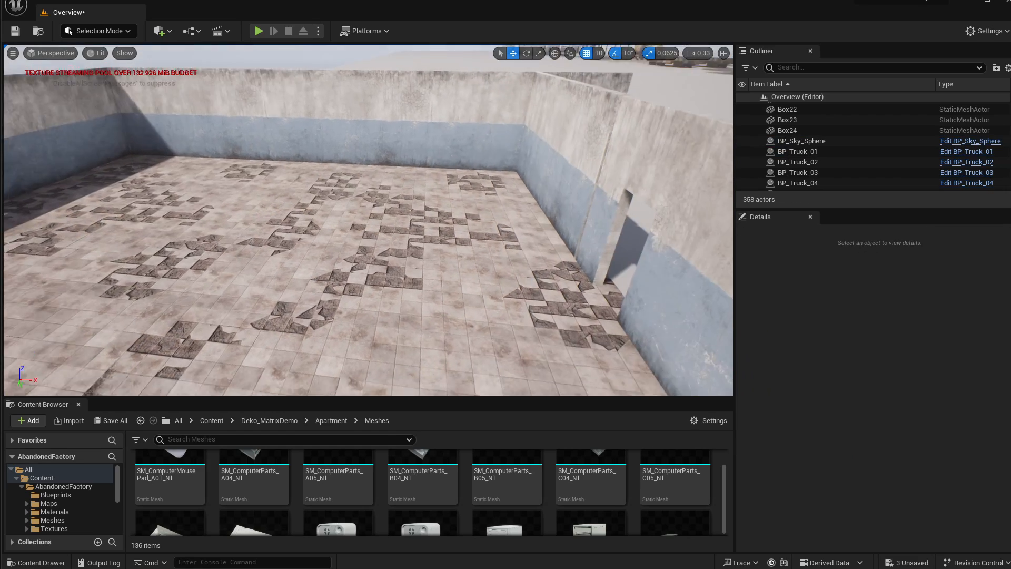
right_click_drag(415, 218, 357, 230)
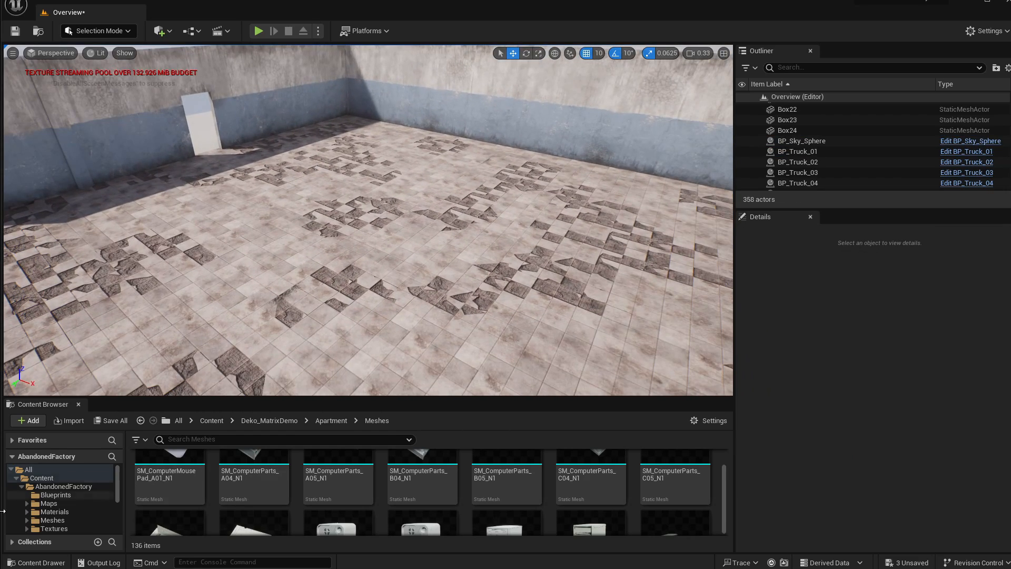
- Create an Actor blueprint class named BP_PCG_Interior_Tutorial in the PCG content folder
scroll(72, 511, "down", 2)
left_click(63, 520)
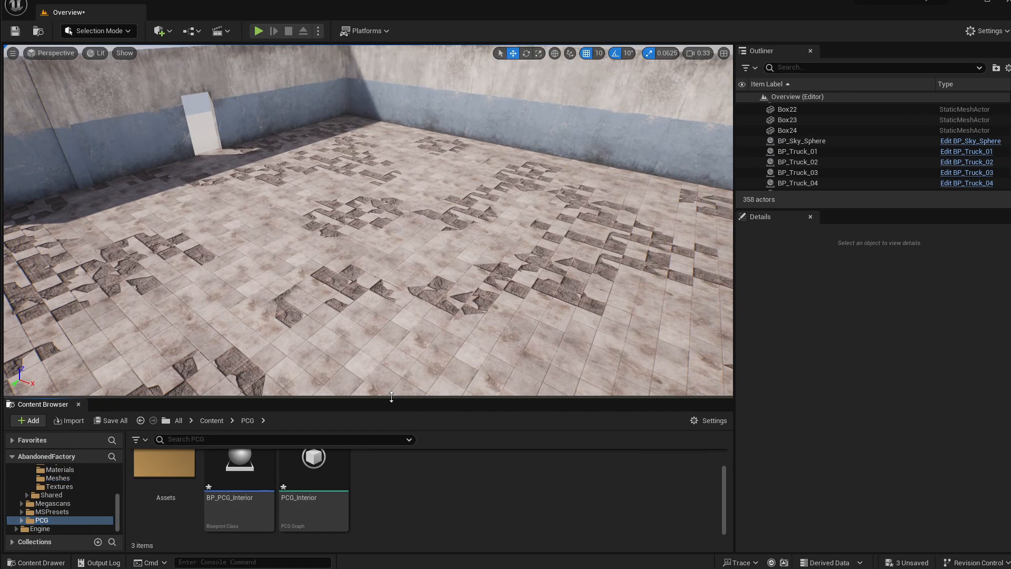
left_click_drag(391, 397, 392, 314)
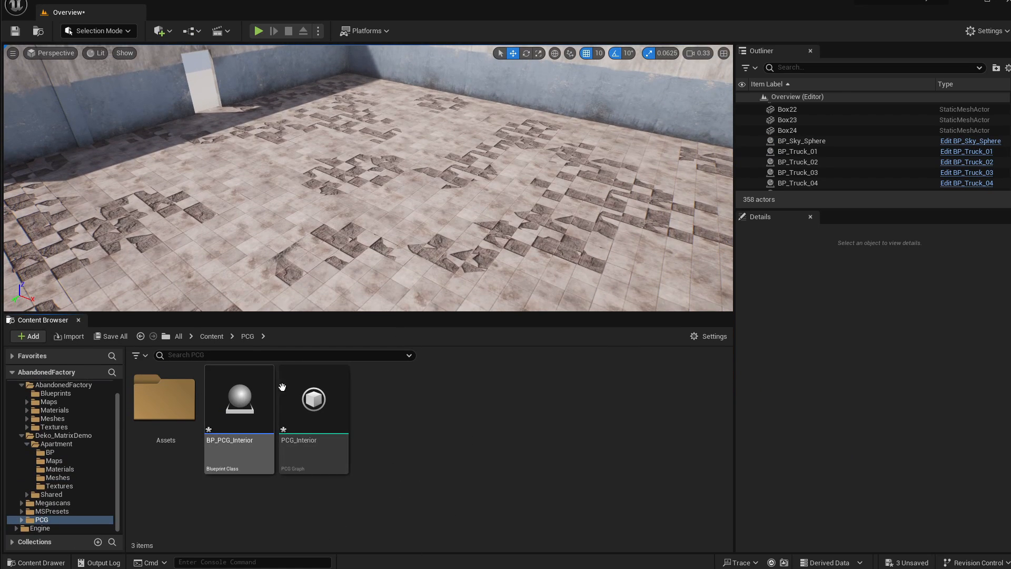
right_click(399, 420)
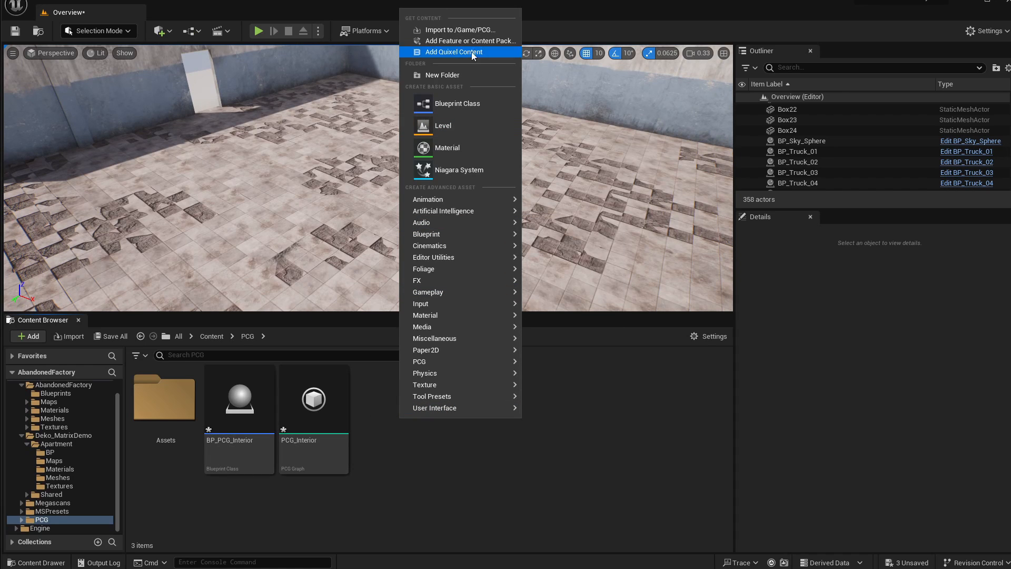
left_click(467, 104)
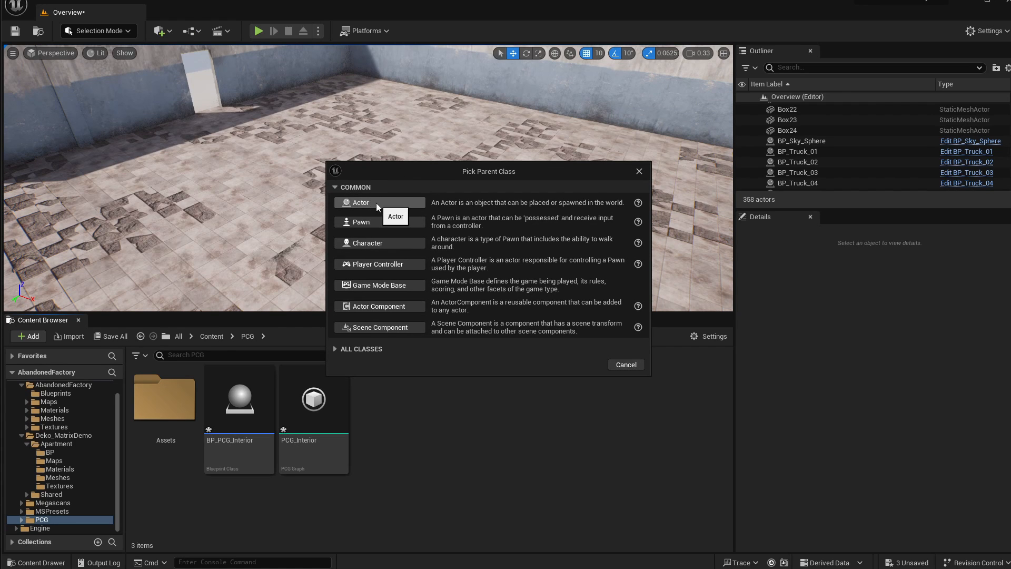
left_click(377, 204)
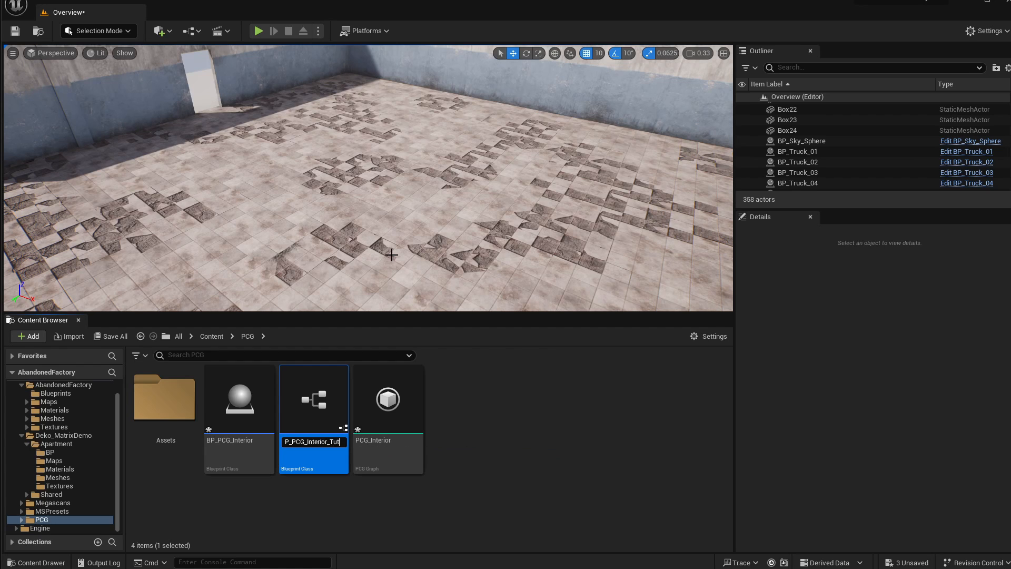
type("l")
key("Return")
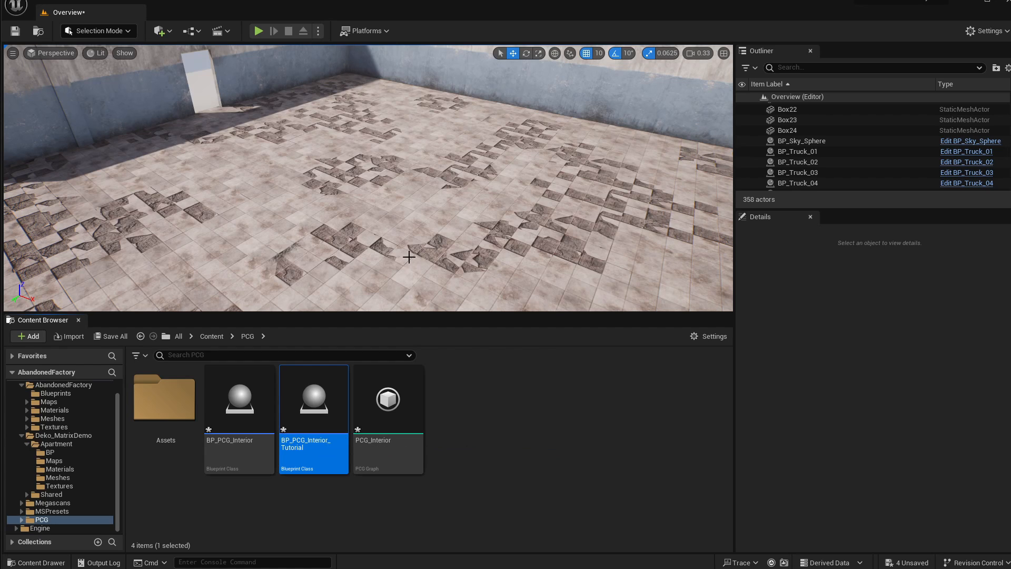
- Open BP_PCG_Interior_Tutorial in an enlarged editor window and add a Spline component under its root
double_click(319, 402)
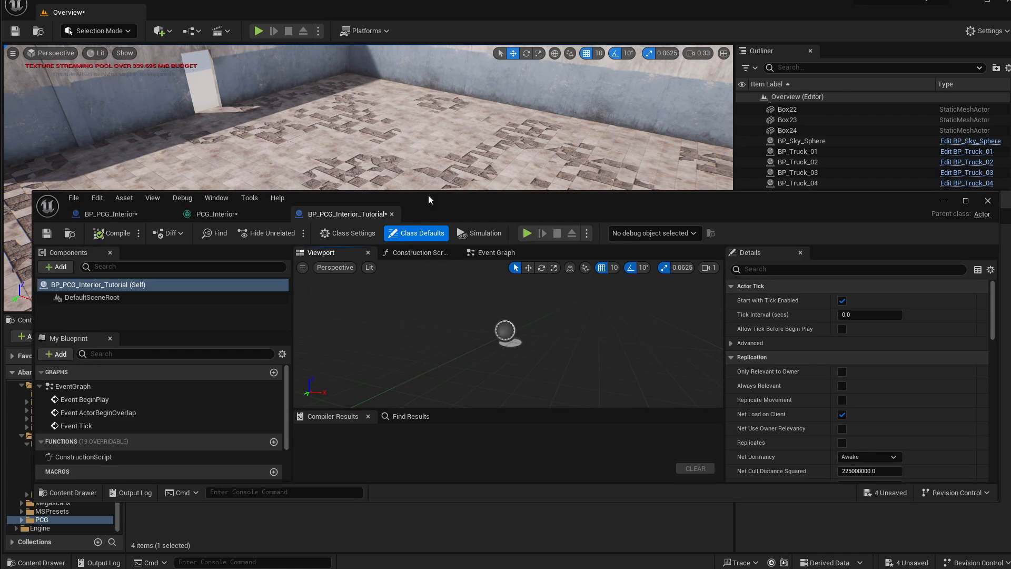
left_click_drag(428, 195, 429, 81)
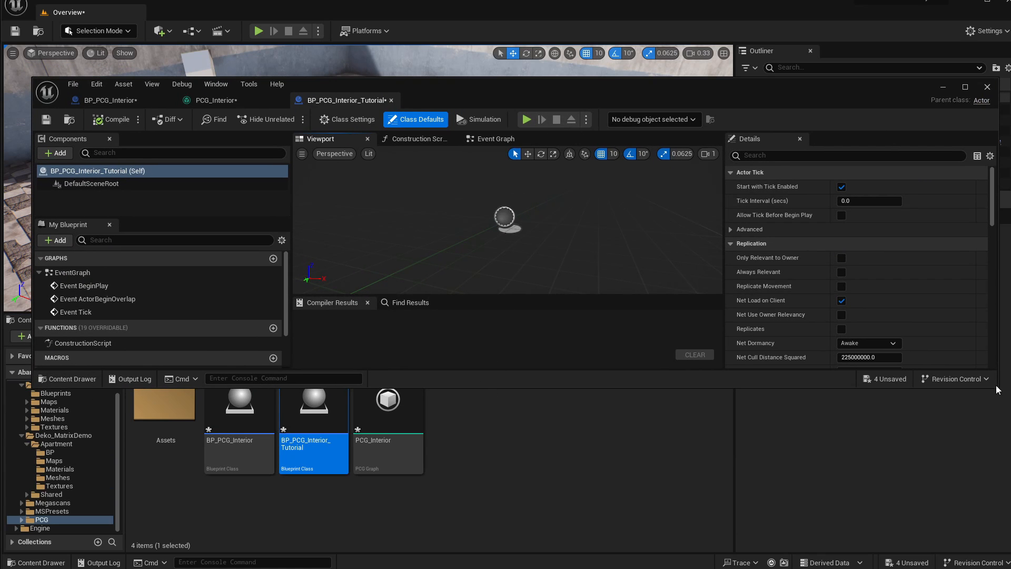
left_click_drag(996, 387, 790, 568)
left_click_drag(494, 97, 541, 53)
left_click(103, 109)
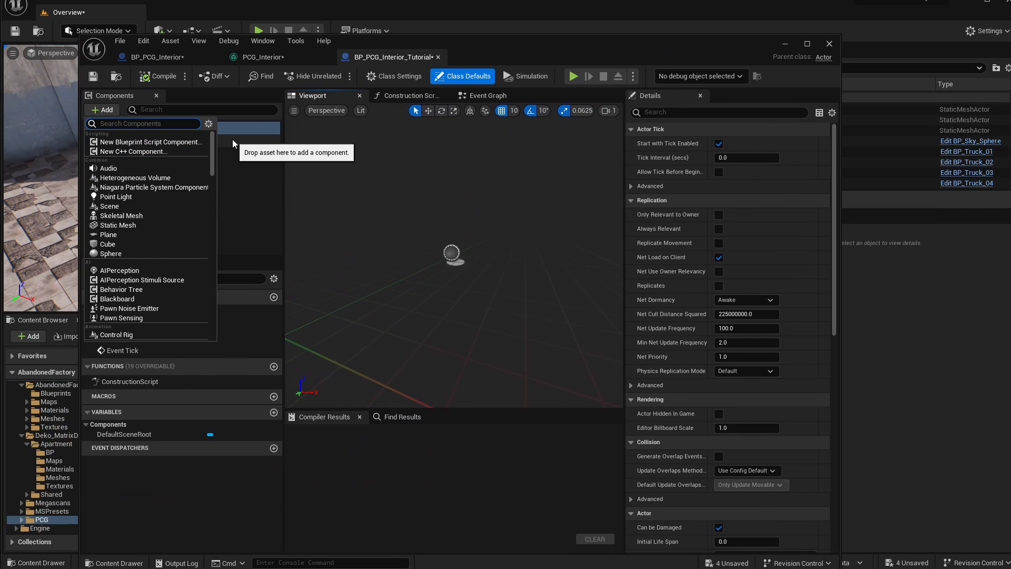
type("Spline")
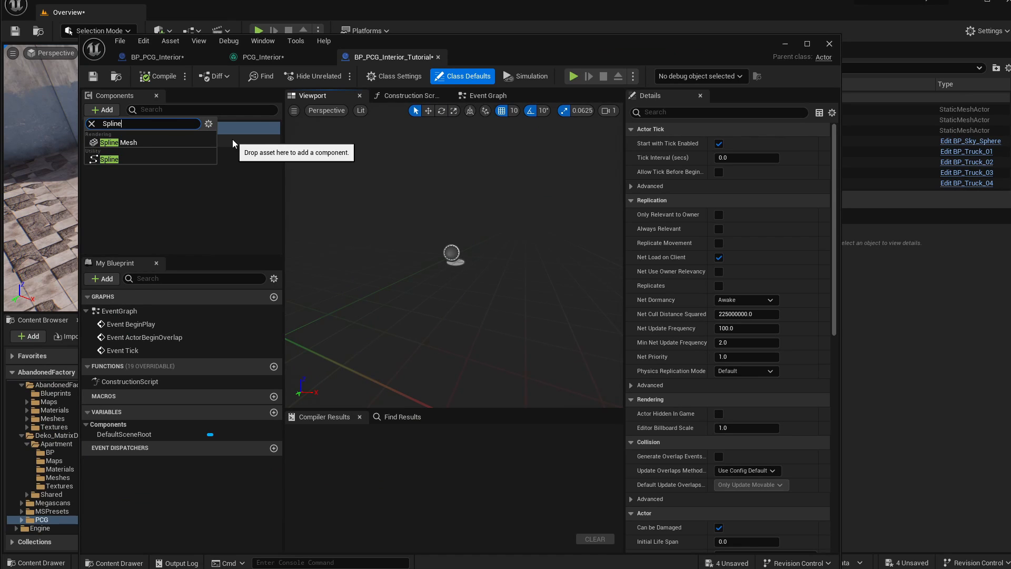
left_click(109, 158)
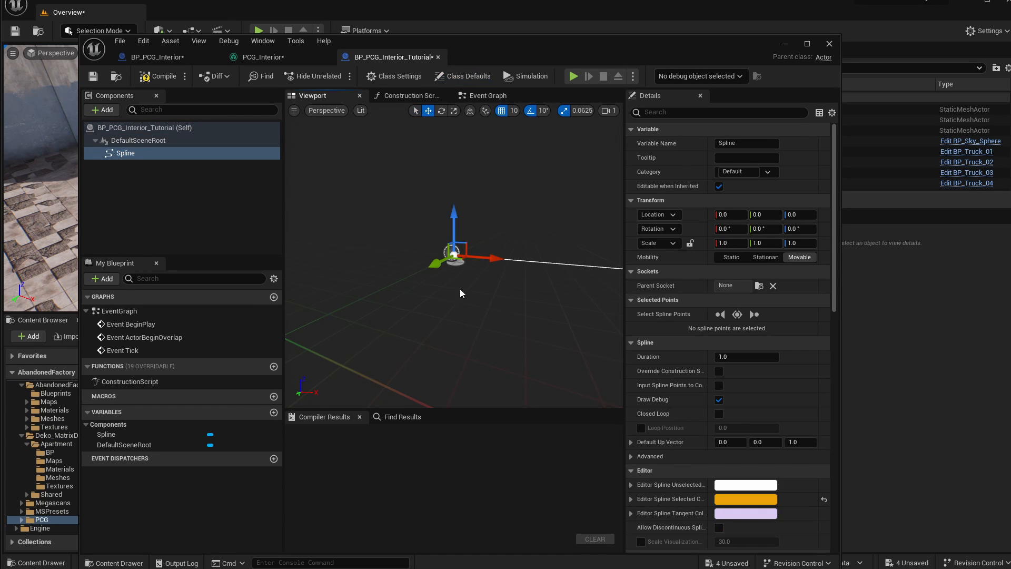
- Move the spline's end point along the X axis to location 600, 0, 0
right_click_drag(465, 297, 509, 322)
key("s")
left_click(424, 243)
left_click_drag(463, 248, 603, 265)
right_click_drag(456, 305, 470, 316)
left_click_drag(461, 268, 500, 291)
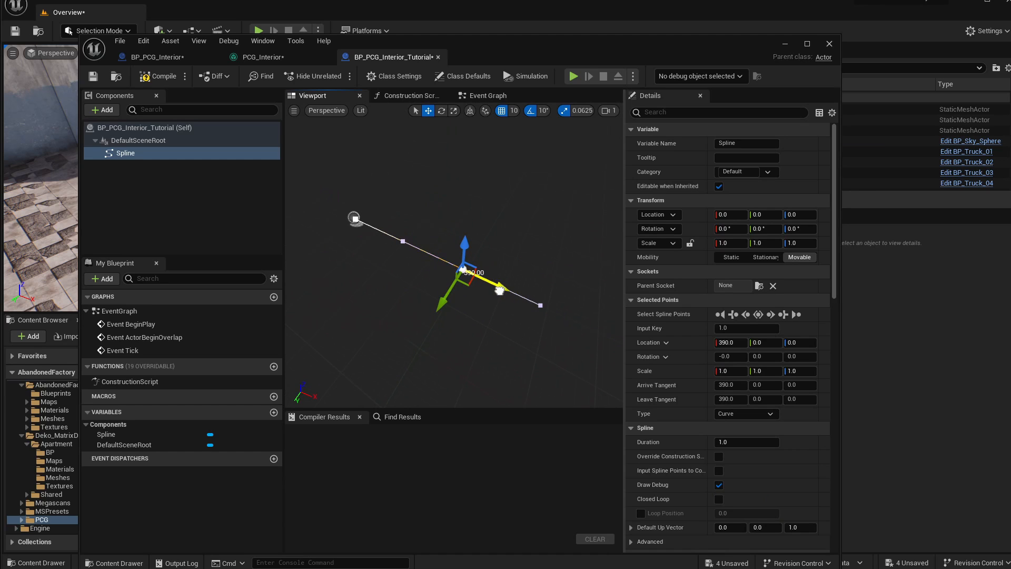
right_click_drag(434, 341, 521, 290)
left_click_drag(501, 261, 600, 292)
mouse_move(310, 333)
right_mouse_down()
mouse_move(301, 330)
mouse_move(310, 333)
right_mouse_up()
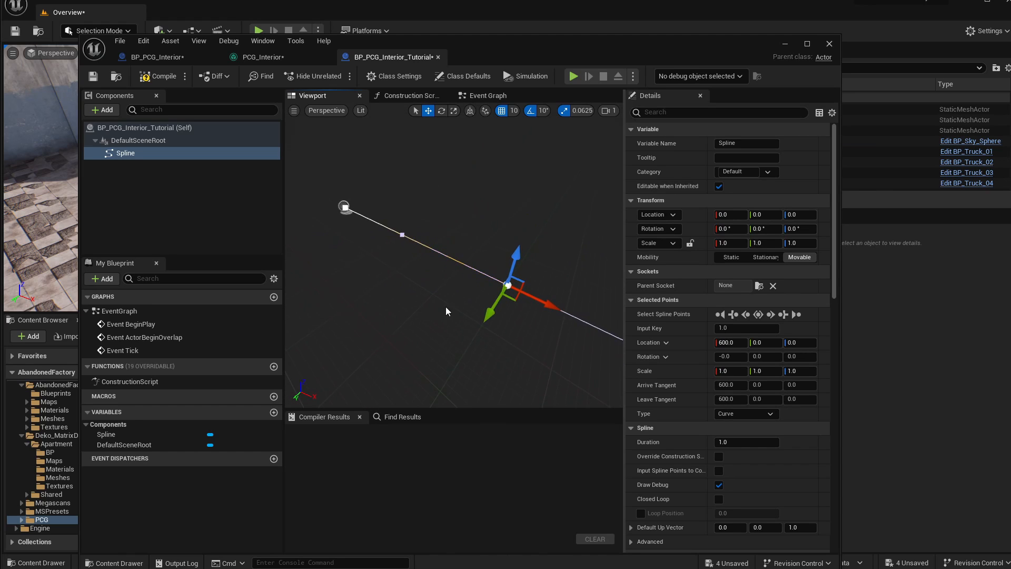
- Set the type of both spline points, the end point and the origin point, to Linear
left_click(753, 416)
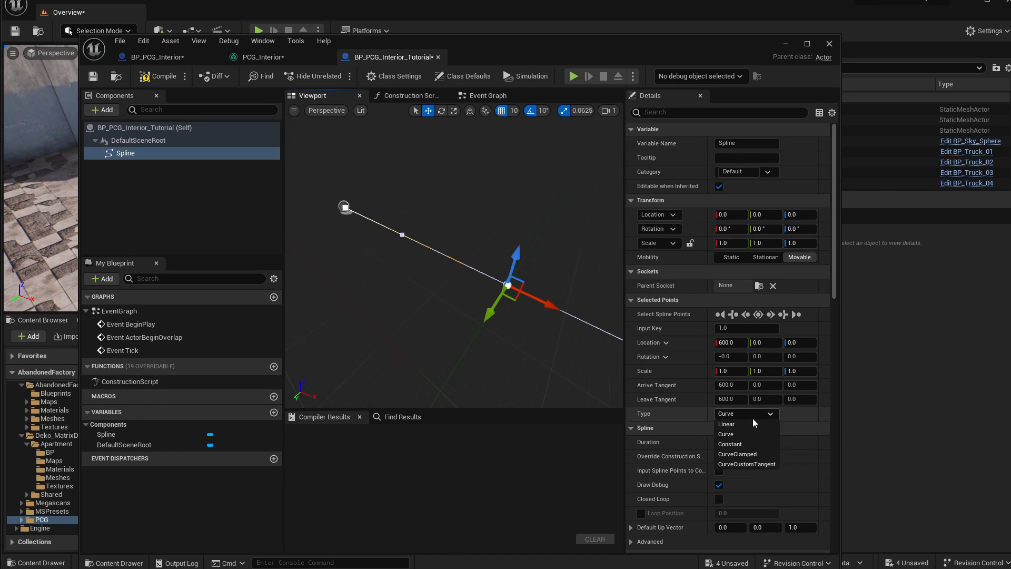
left_click(748, 425)
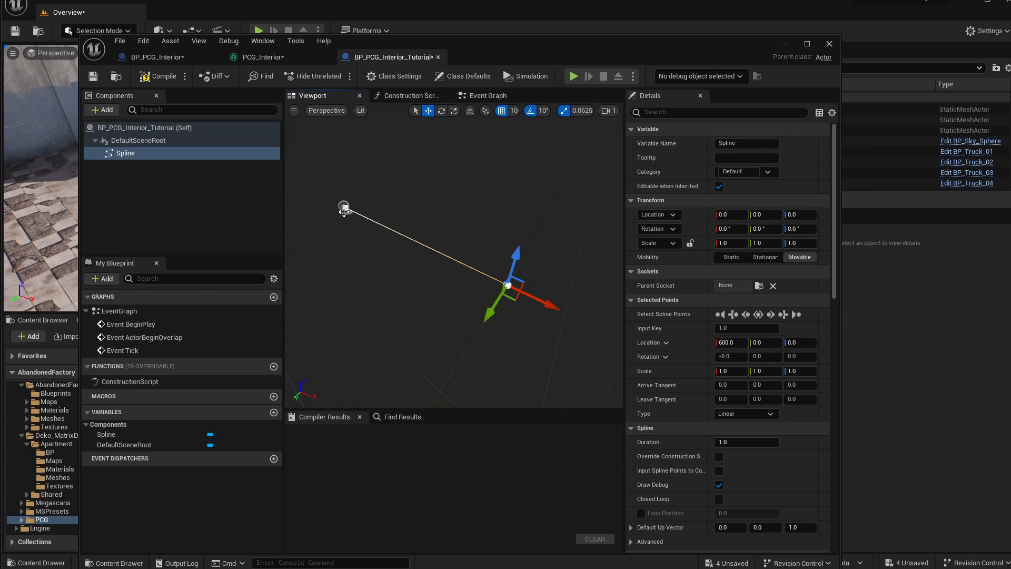
left_click(345, 207)
left_click(747, 416)
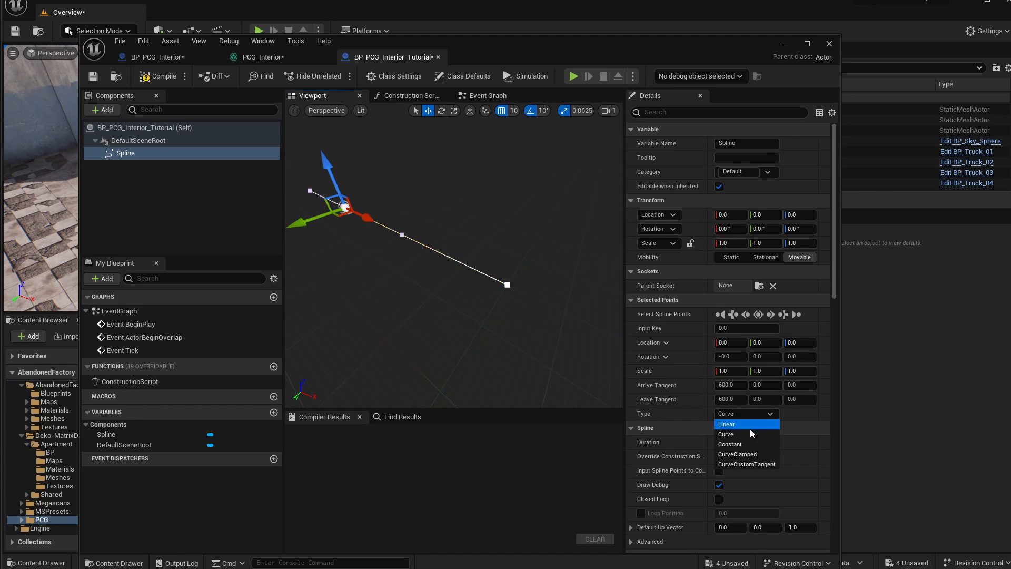
left_click(744, 428)
left_click(747, 414)
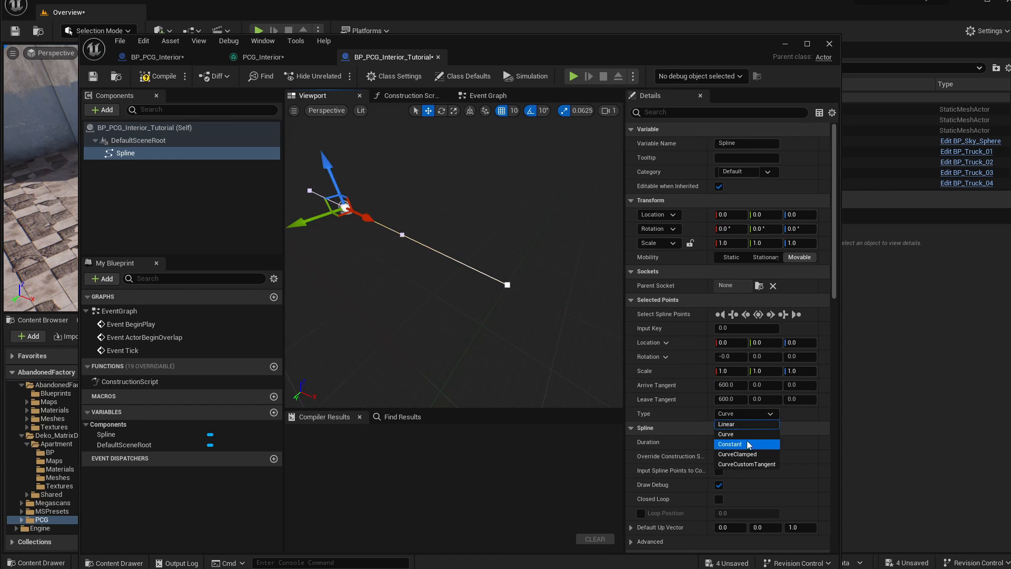
left_click(735, 444)
left_click(745, 413)
left_click(748, 425)
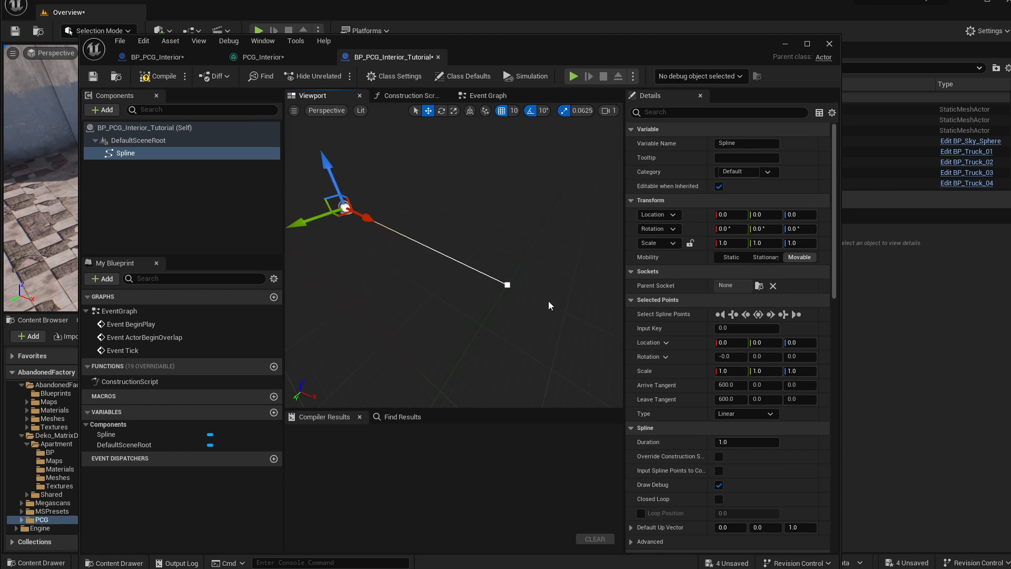
left_click(743, 417)
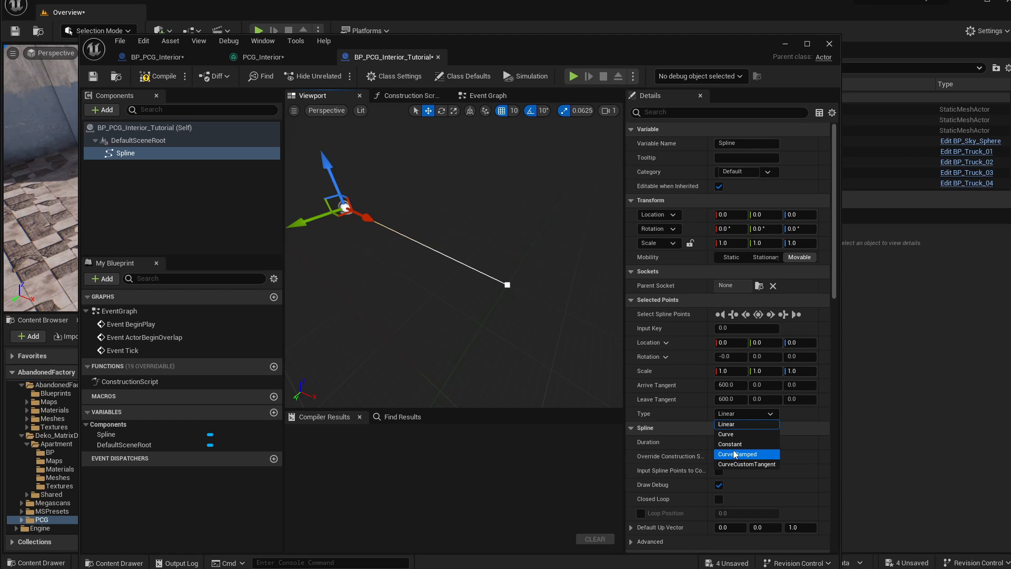
left_click(516, 301)
- Extend the spline from its end point with two duplicated corner points at 600, 300, 0 and 40, 300, 0
right_click_drag(522, 290, 457, 289)
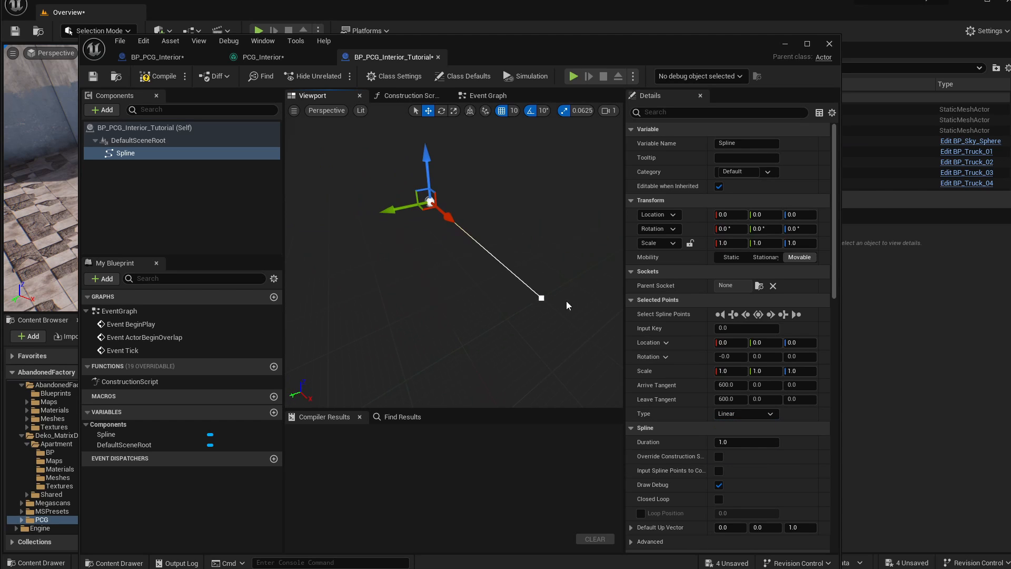
left_click(542, 298)
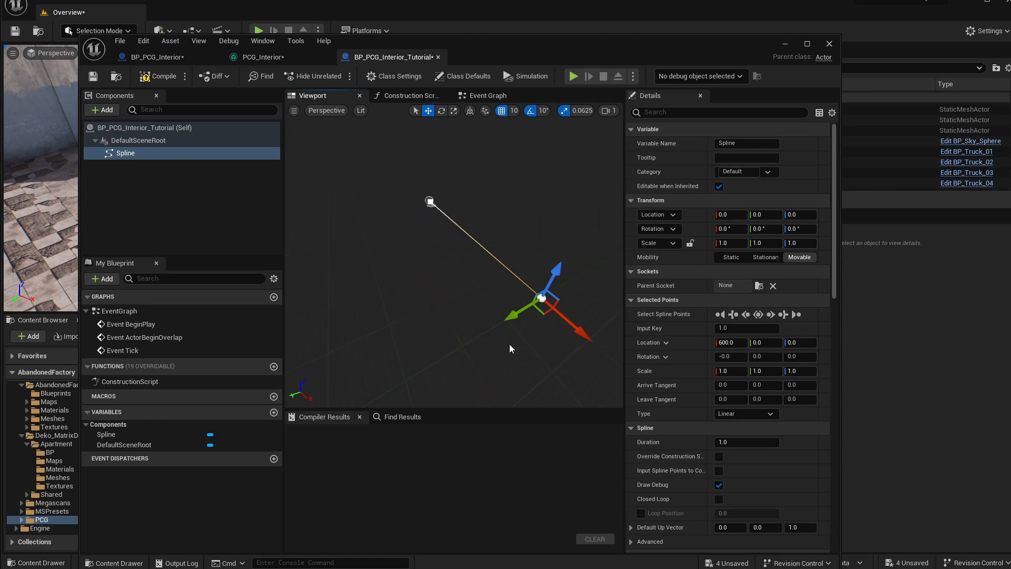
left_click_drag(511, 315, 363, 392, "alt")
scroll(430, 338, "down", 3)
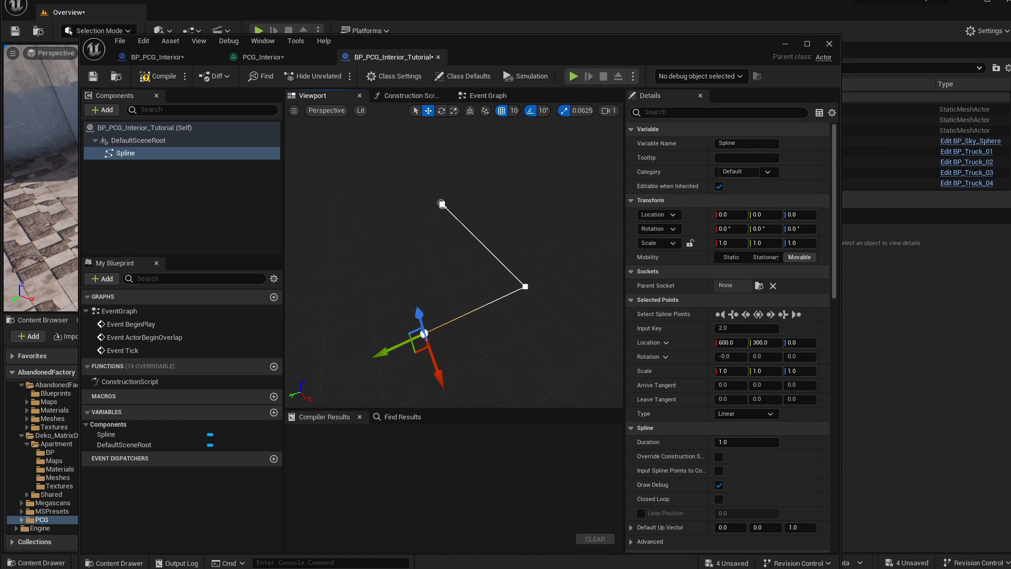
left_click_drag(470, 364, 417, 292, "alt")
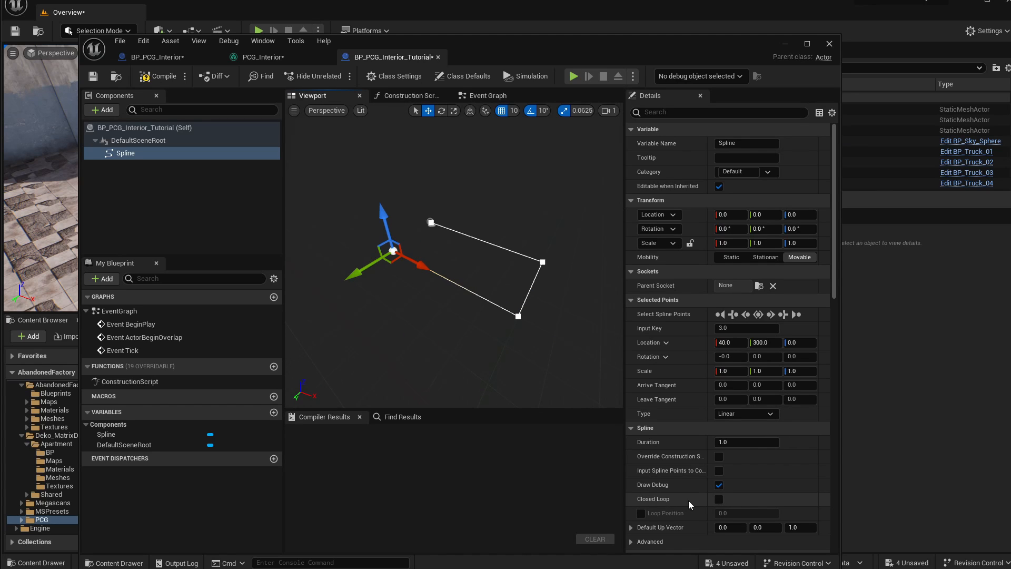
- Make the spline a closed loop, and compile and save the blueprint
left_click(718, 499)
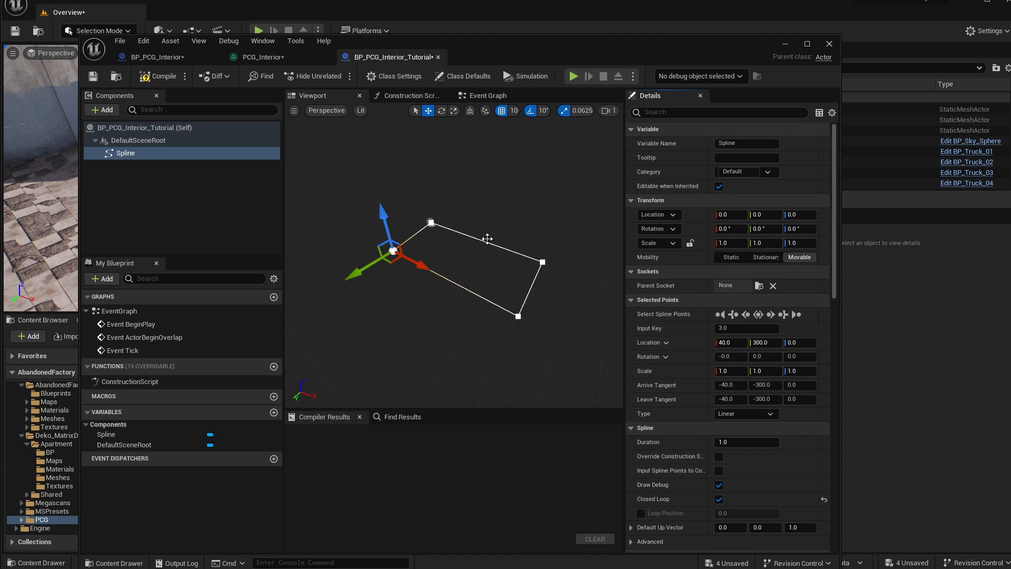
left_click(157, 77)
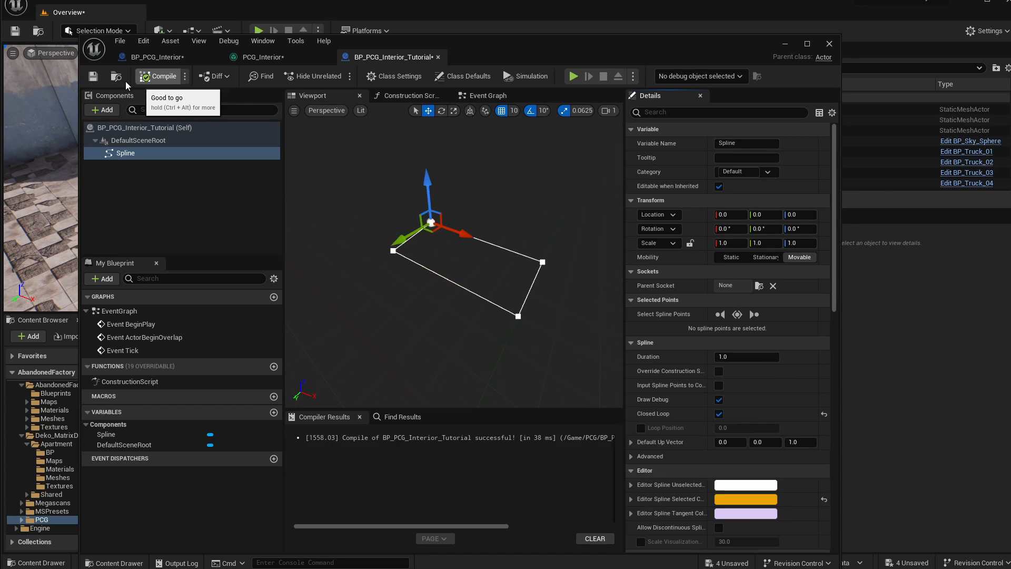
left_click(94, 77)
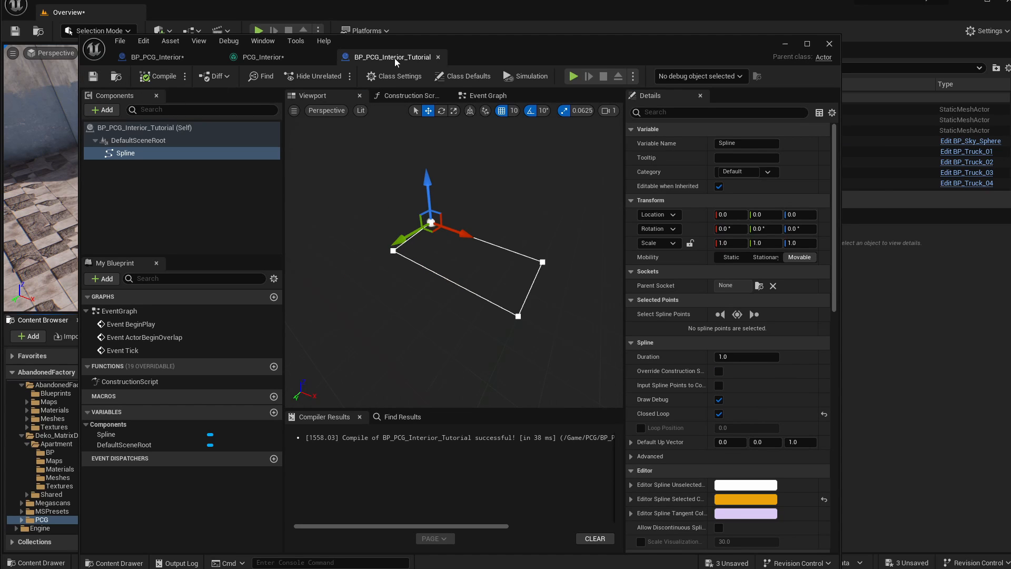
- Add a PCG component to BP_PCG_Interior_Tutorial, compile it, and move the blueprint window clear of the PCG folder's assets
left_click(122, 141)
left_click(104, 110)
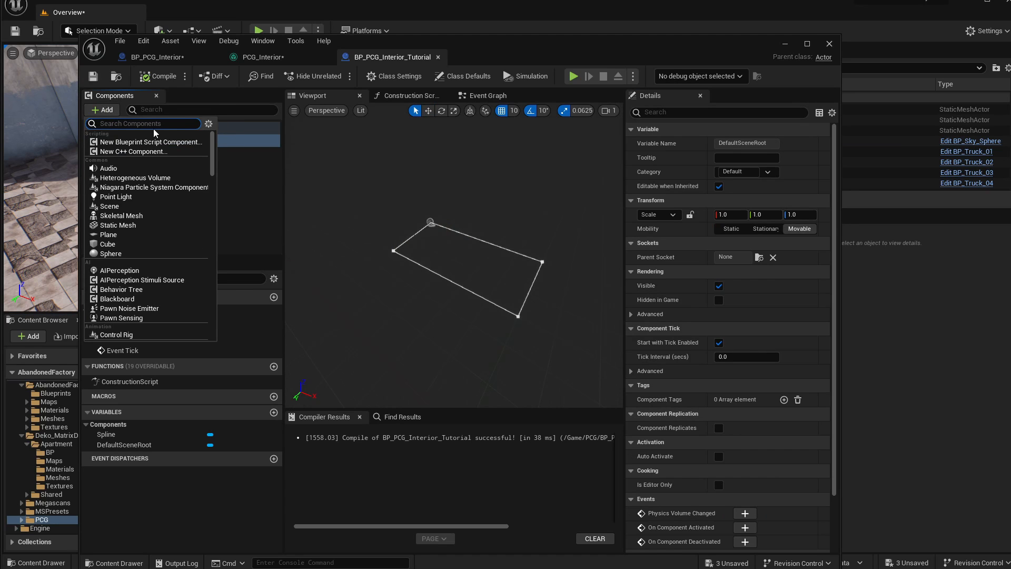
type("PCG")
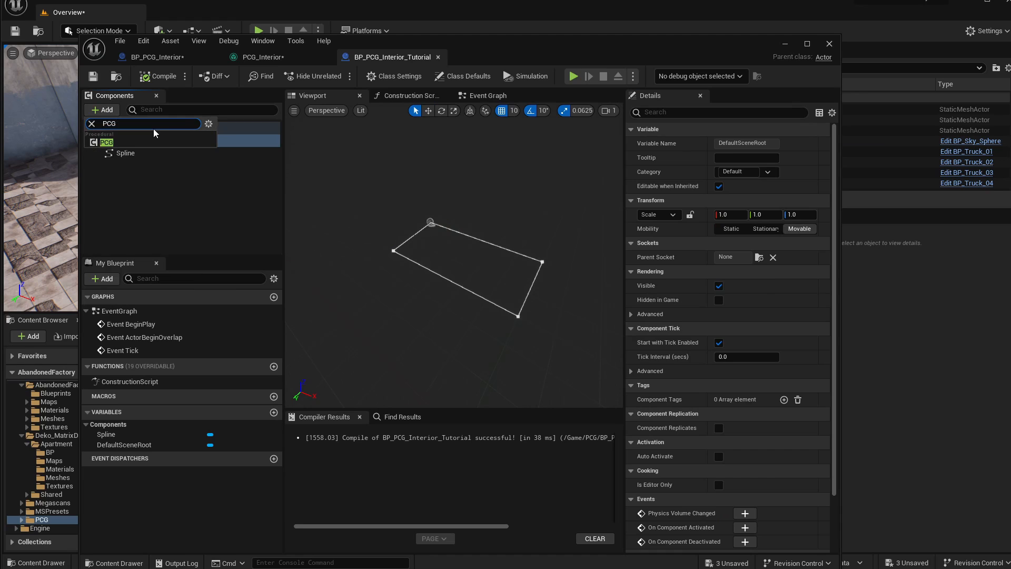
left_click(122, 143)
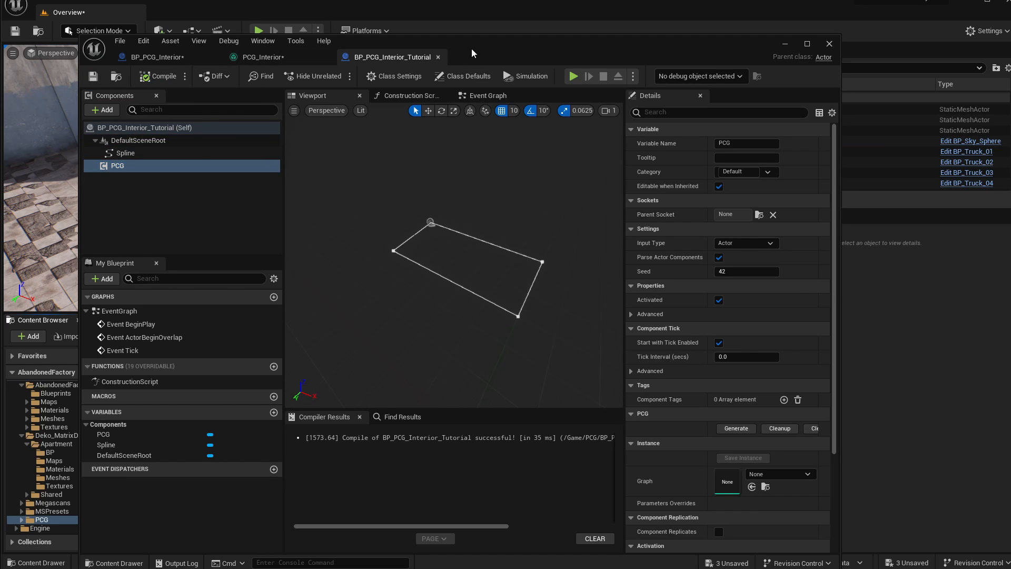
left_click_drag(473, 52, 955, 24)
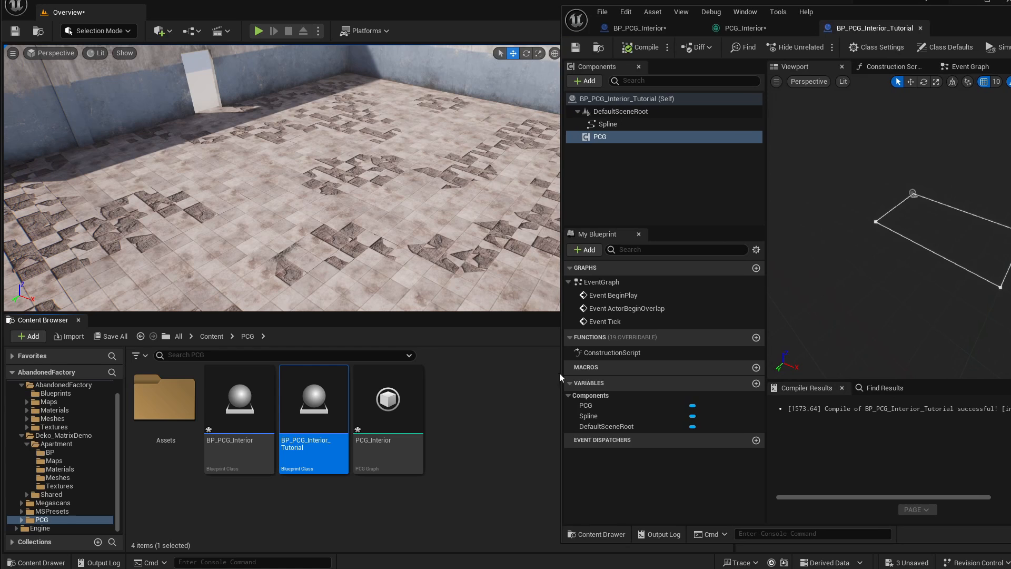
- Create a PCG Graph asset named PCG_Interior_Tutororial in the PCG folder
right_click(453, 415)
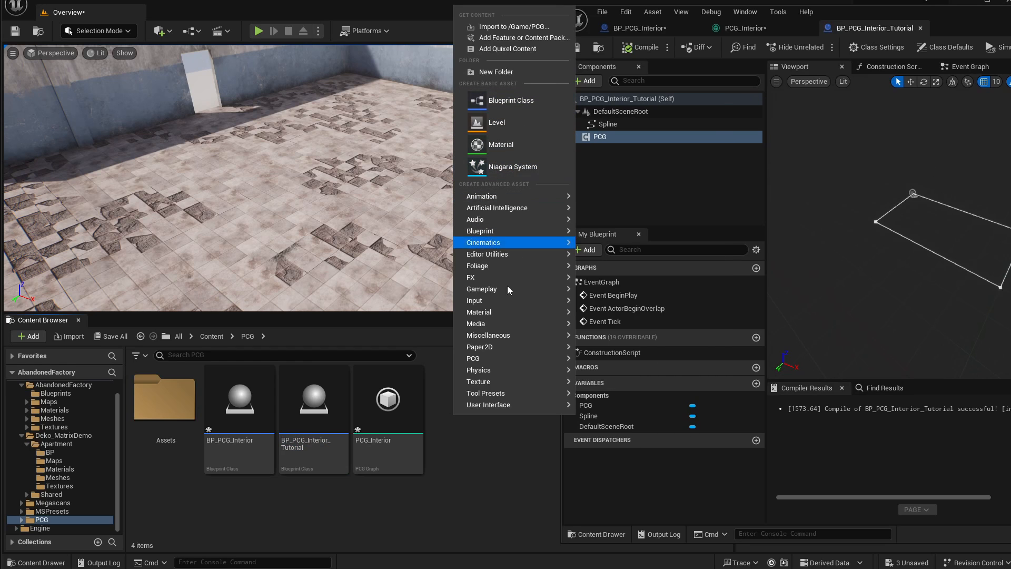
mouse_move(496, 358)
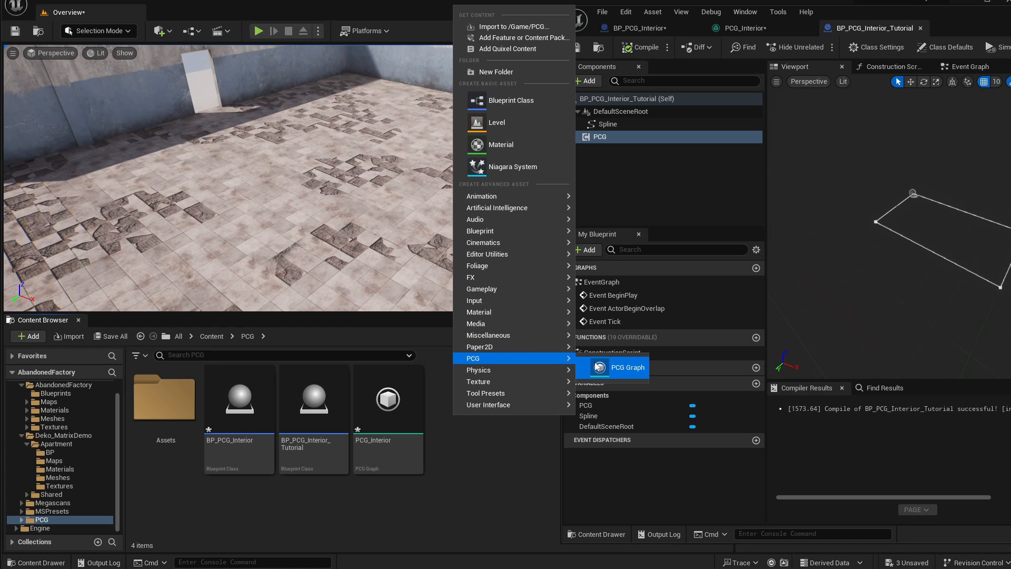
left_click(606, 371)
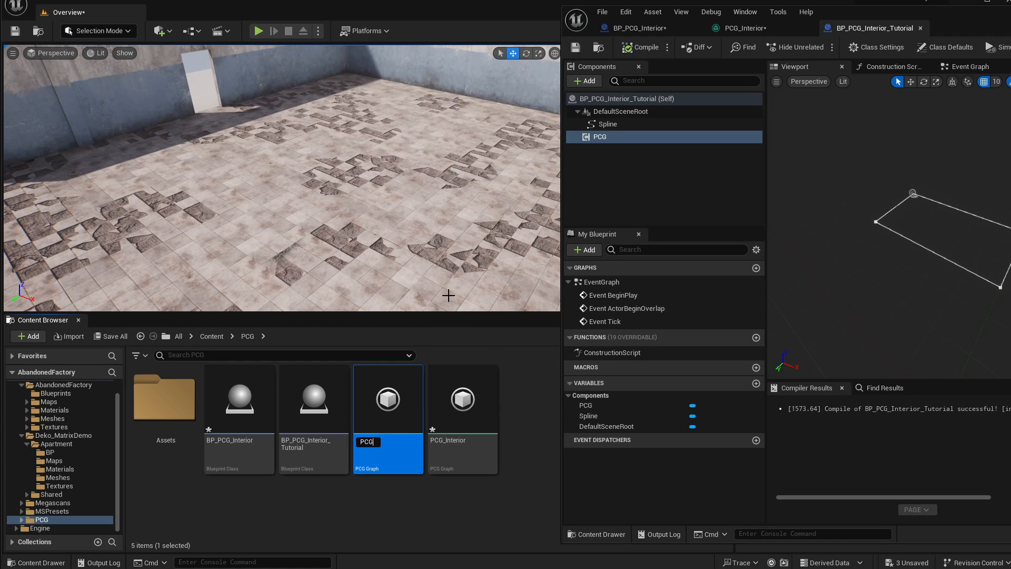
type("PCG_Interior_Tutororial")
key("Return")
- Assign the PCG_Interior_Tutororial graph to the PCG component of BP_PCG_Interior_Tutorial
left_click_drag(951, 15, 902, 14)
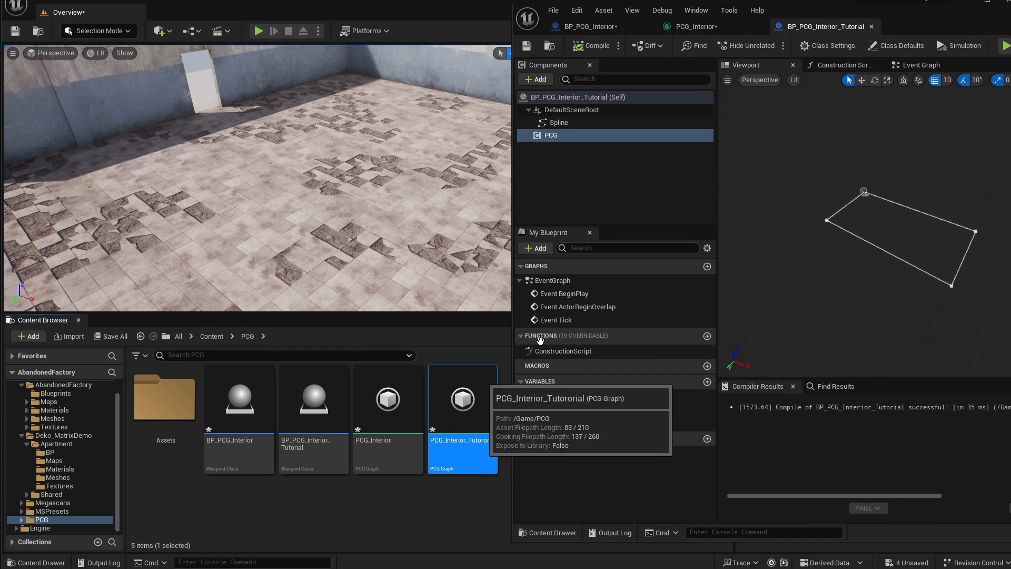
left_click_drag(966, 23, 524, 39)
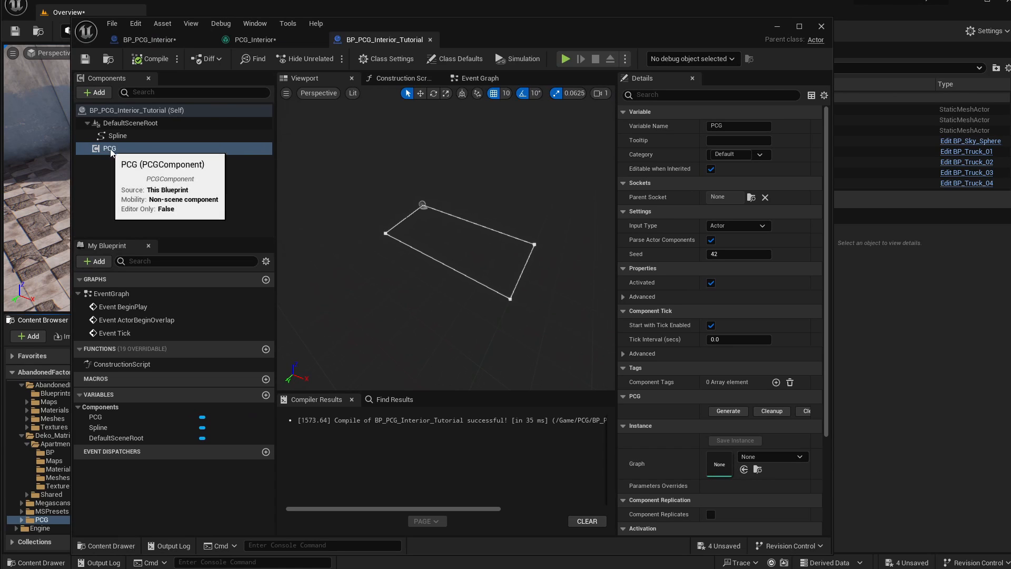
left_click(744, 470)
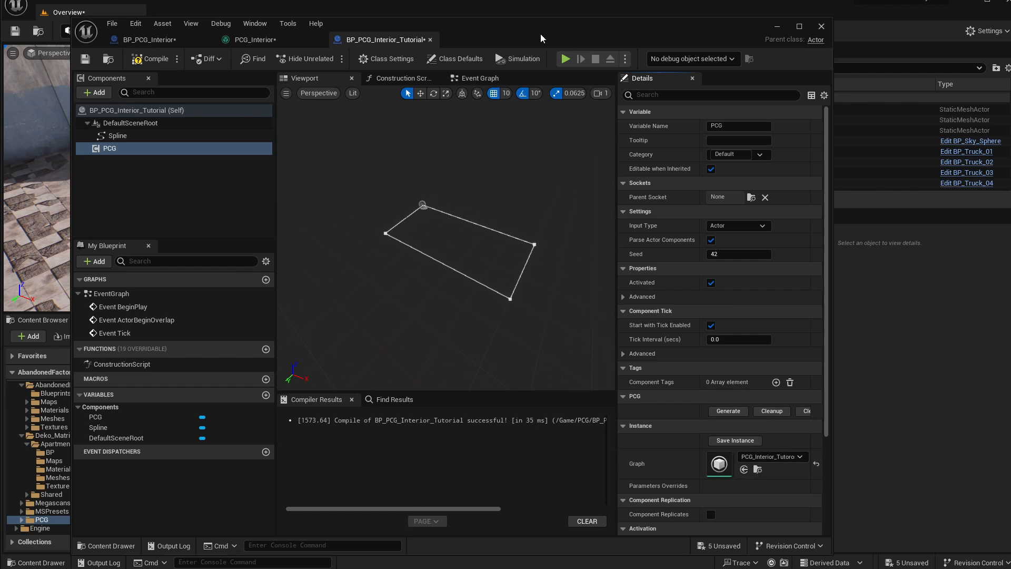
left_click_drag(489, 34, 49, 20)
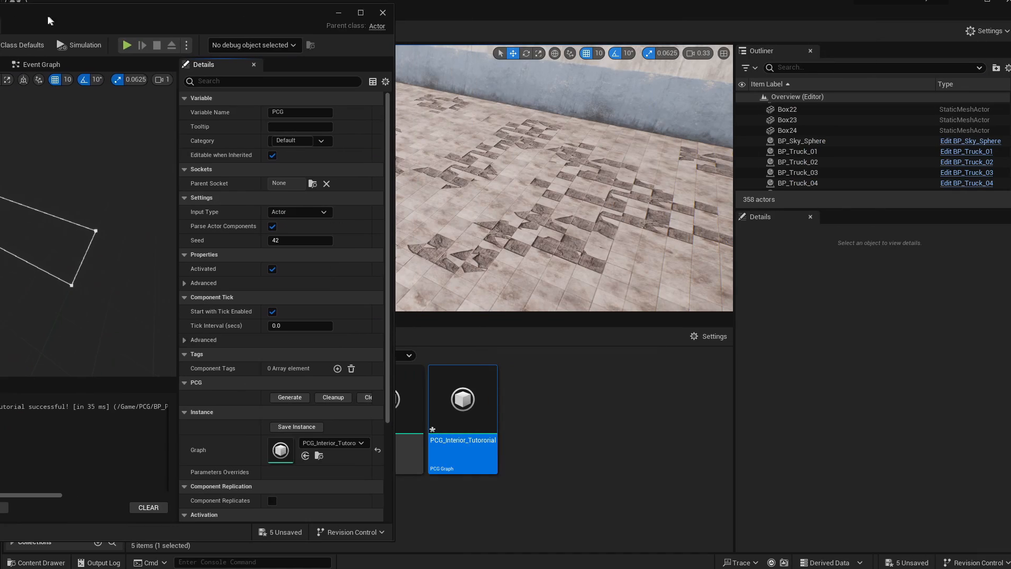
left_click_drag(460, 419, 285, 450)
left_click_drag(245, 11, 808, 15)
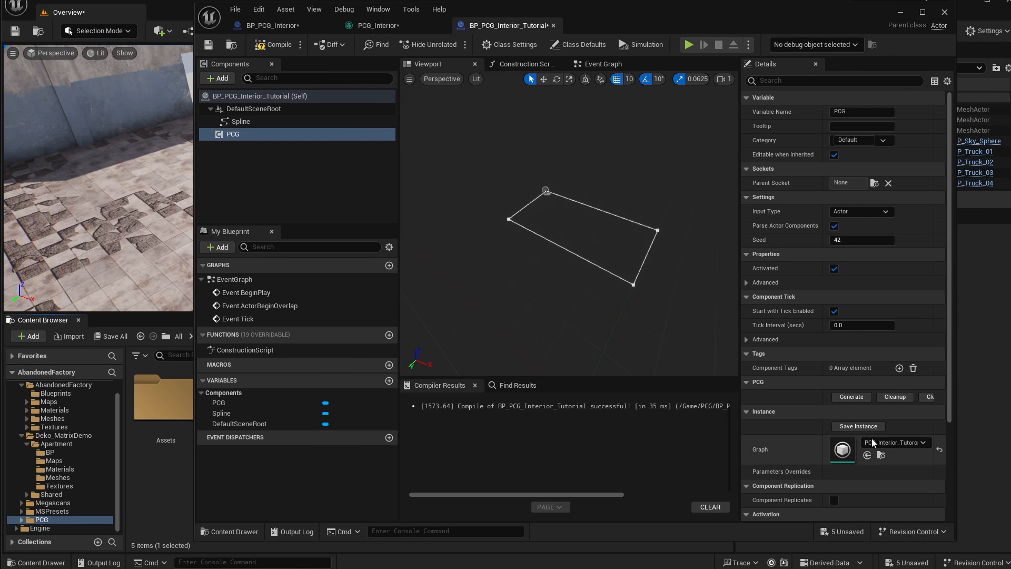
- Compile and save BP_PCG_Interior_Tutorial, and minimize its window to get back to the level
left_click(271, 45)
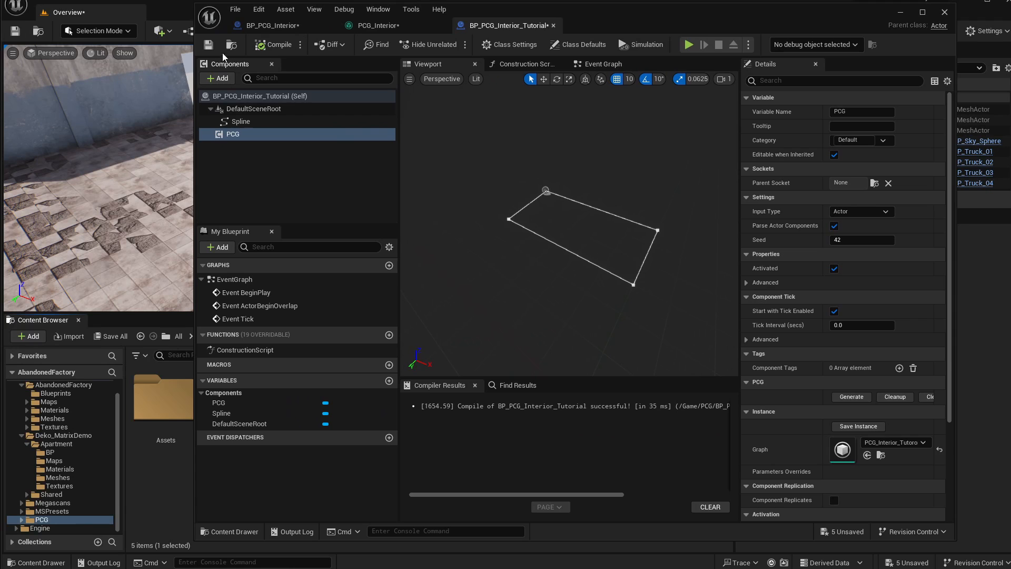
left_click(209, 44)
left_click_drag(848, 17, 882, 37)
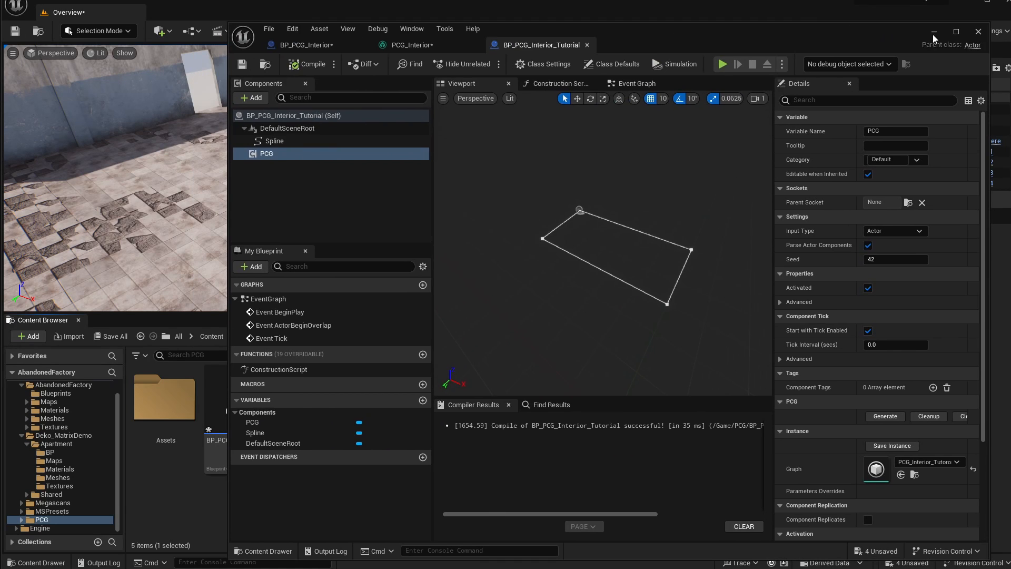
left_click(933, 32)
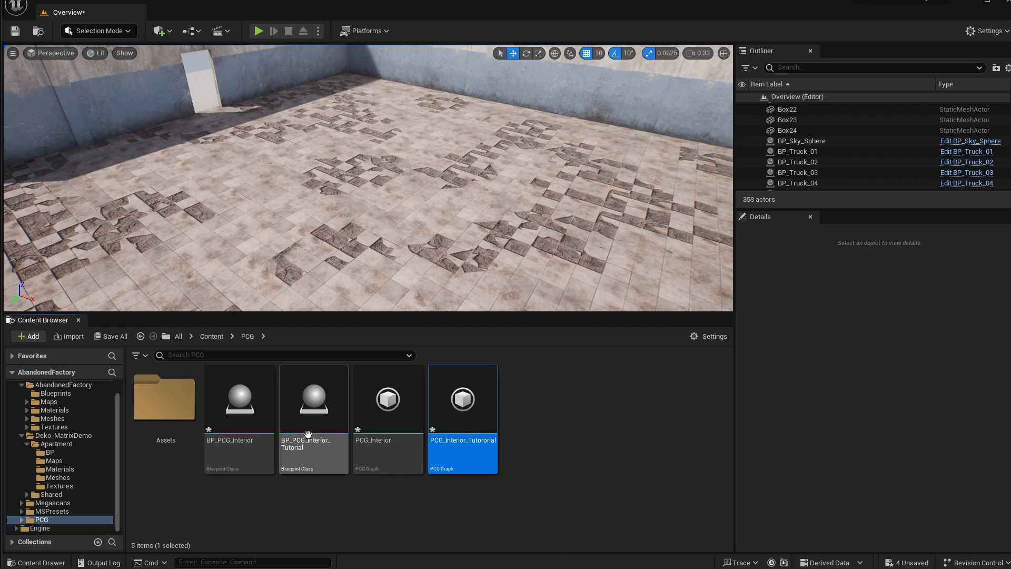
- Place BP_PCG_Interior_Tutorial on the factory floor near the room's far corner, at about -8850, -25670, 460
left_click(339, 426)
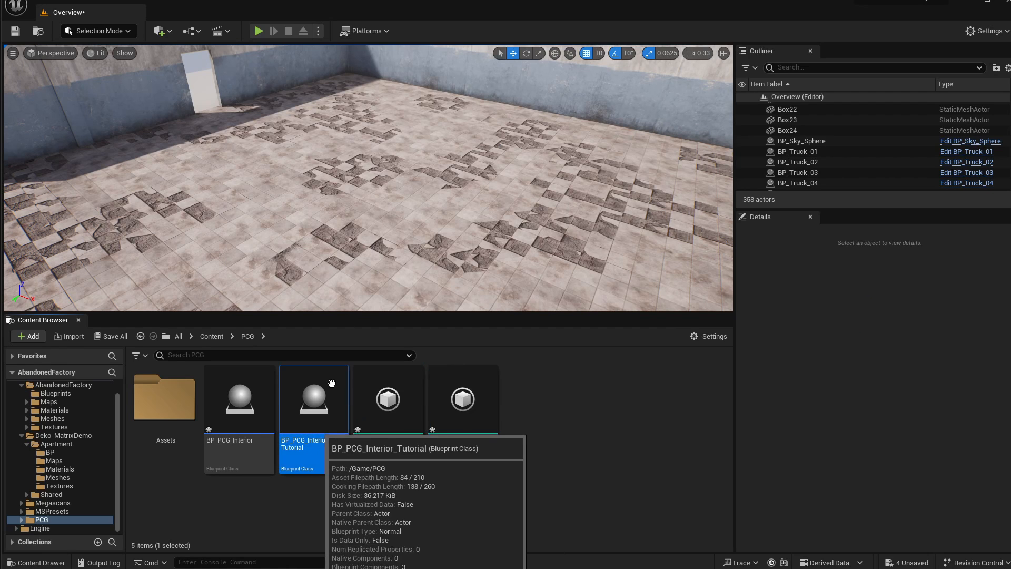
left_click_drag(325, 96, 317, 98)
right_click_drag(457, 150, 469, 160)
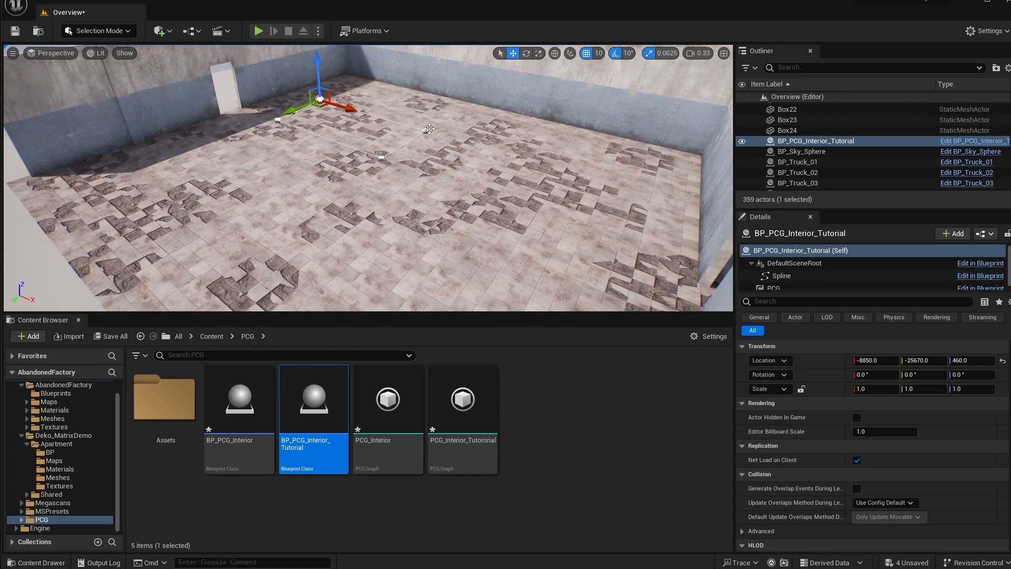
- Move the placed spline's three corner points outward so the loop spreads across the factory room's floor
left_click(427, 130)
left_click_drag(466, 144, 716, 216)
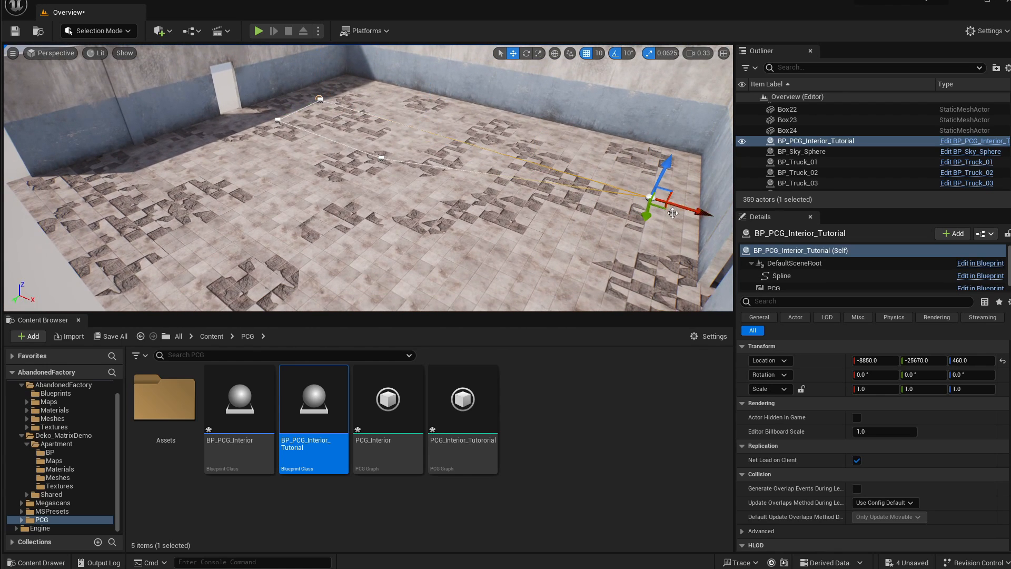
left_click(382, 158)
right_click_drag(464, 183, 465, 203)
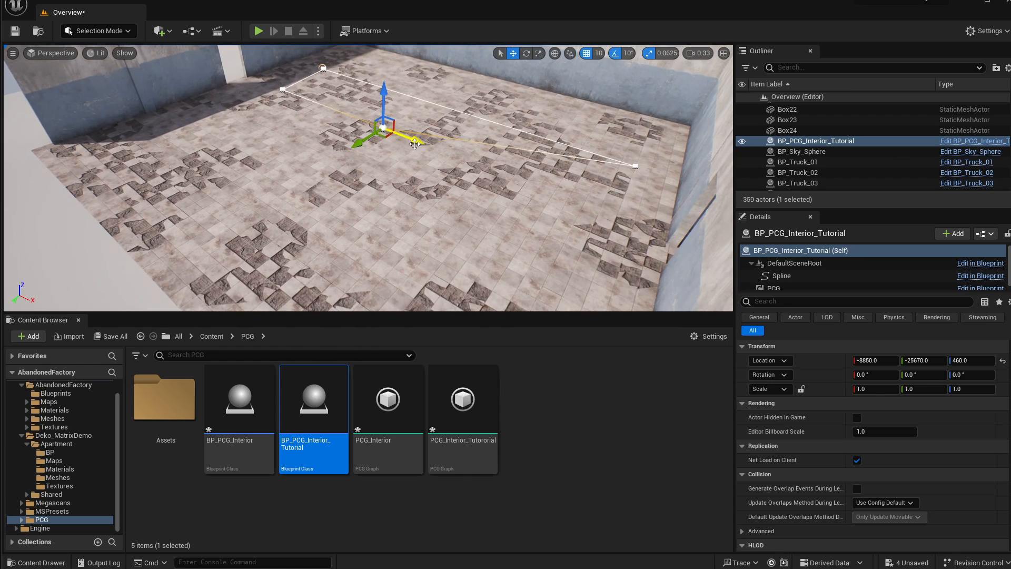
left_click_drag(417, 139, 665, 260)
left_click_drag(607, 240, 532, 437)
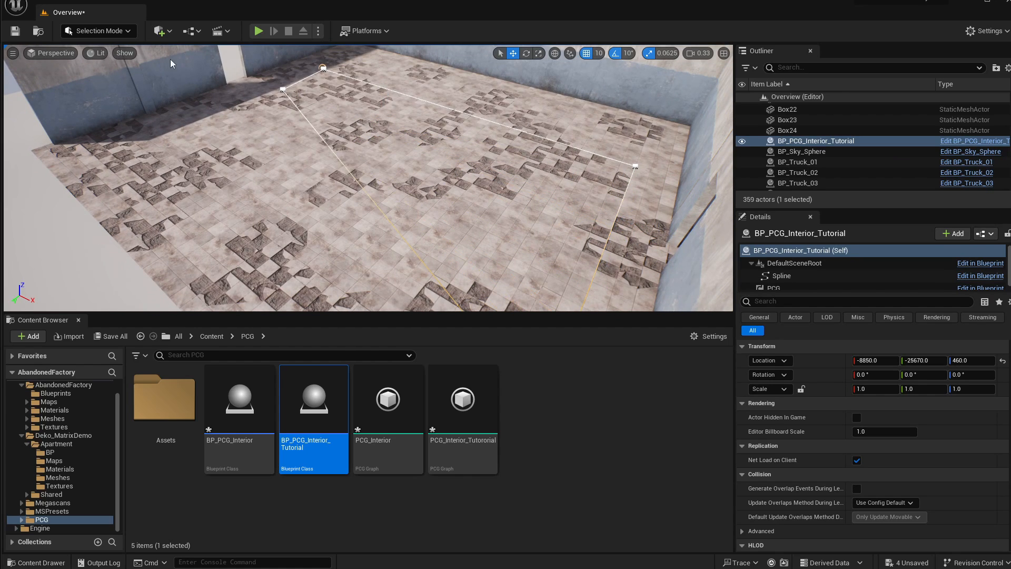
left_click(283, 89)
left_click_drag(271, 101, 97, 180)
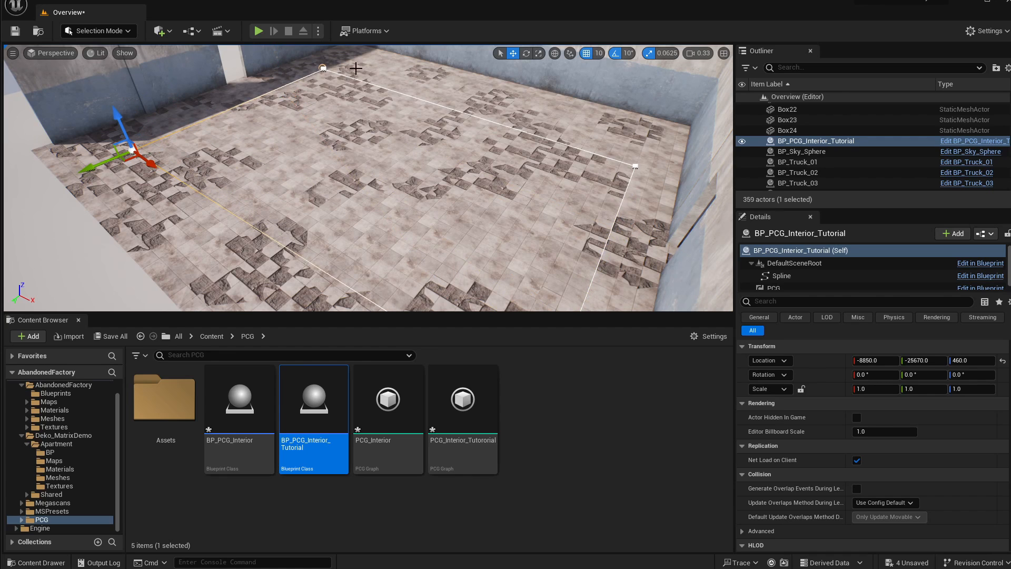
- Move the whole BP_PCG_Interior_Tutorial actor closer to the room's far corner, at about -8940, -26010, 460
right_click_drag(380, 86, 369, 69)
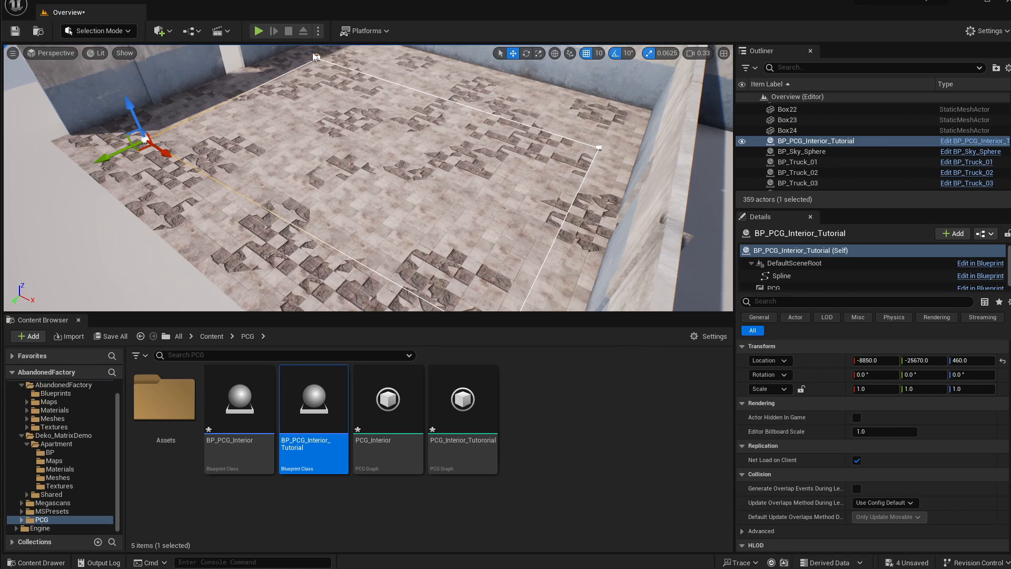
left_click(800, 151)
left_click(800, 141)
left_click_drag(291, 69, 418, 79)
- Refit the spline's corner points to the room, moving two toward the side wall, then extending the loop over the remaining floor
left_click(519, 228)
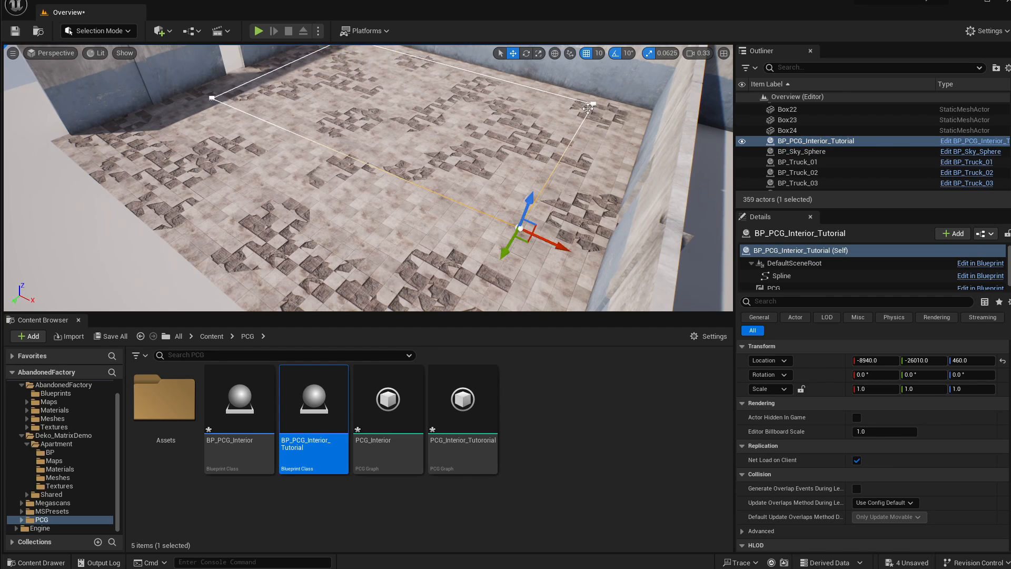
left_click(593, 104)
left_click_drag(620, 114, 643, 122)
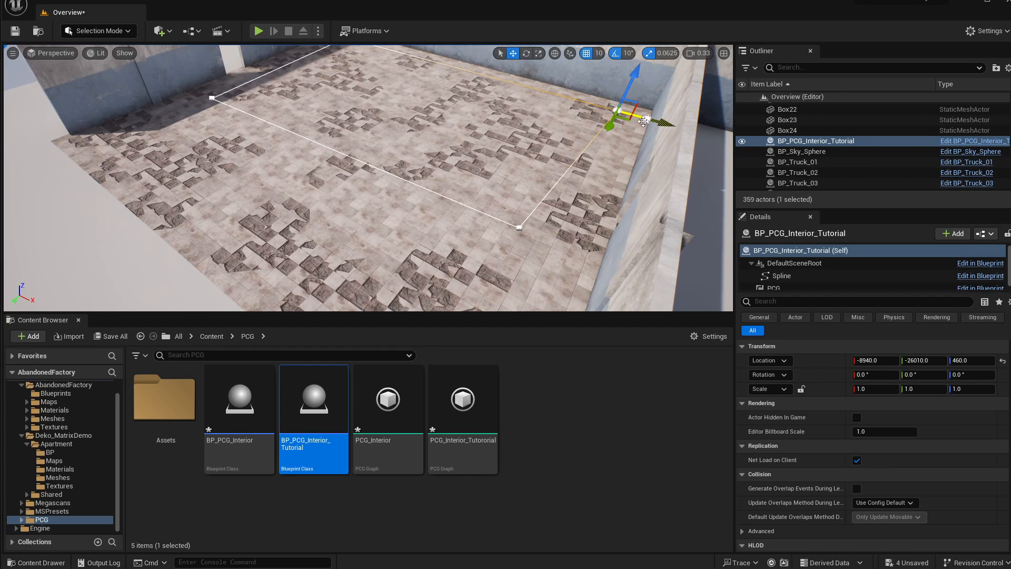
left_click(521, 228)
left_click_drag(564, 245, 602, 260)
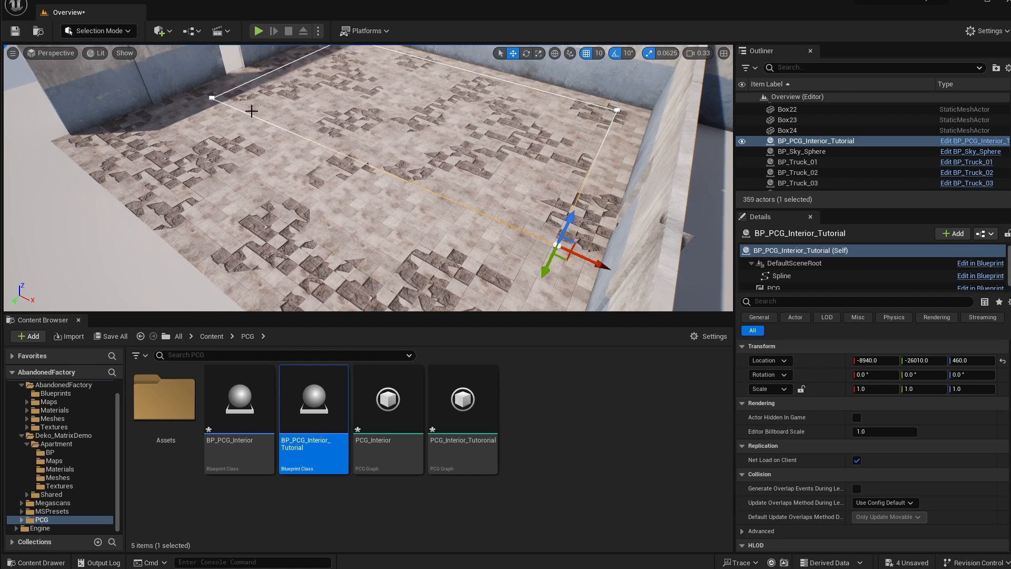
left_click(209, 99)
left_click_drag(178, 112, 96, 148)
left_click(617, 111)
right_click_drag(574, 242, 592, 232)
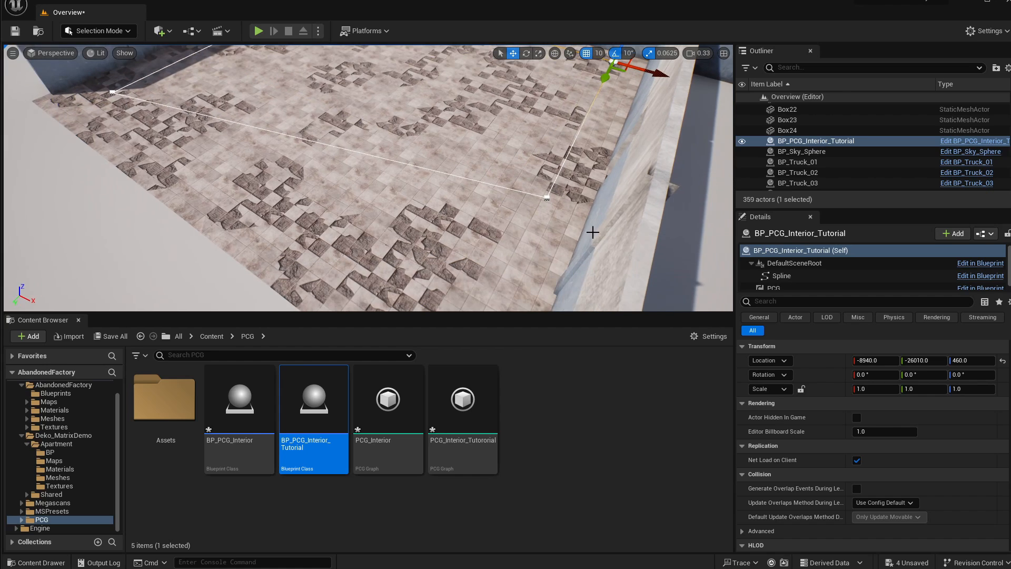
left_click(547, 200)
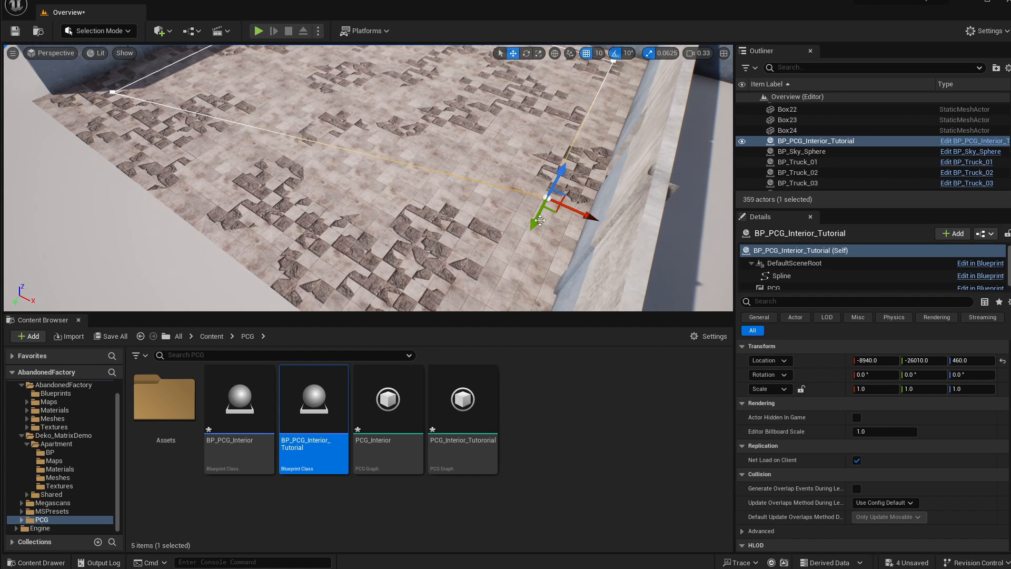
left_click_drag(540, 220, 481, 330)
- Open the PCG_Interior_Tutororial graph and add a Get Spline Data node below the Input node
mouse_move(331, 115)
right_mouse_down()
mouse_move(333, 58)
mouse_move(342, 108)
right_mouse_up()
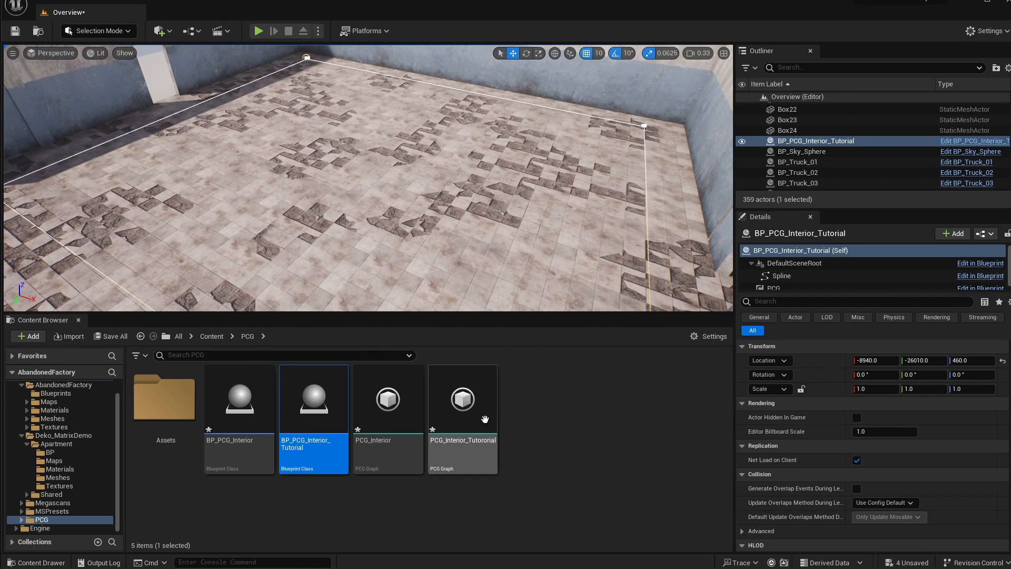
double_click(476, 439)
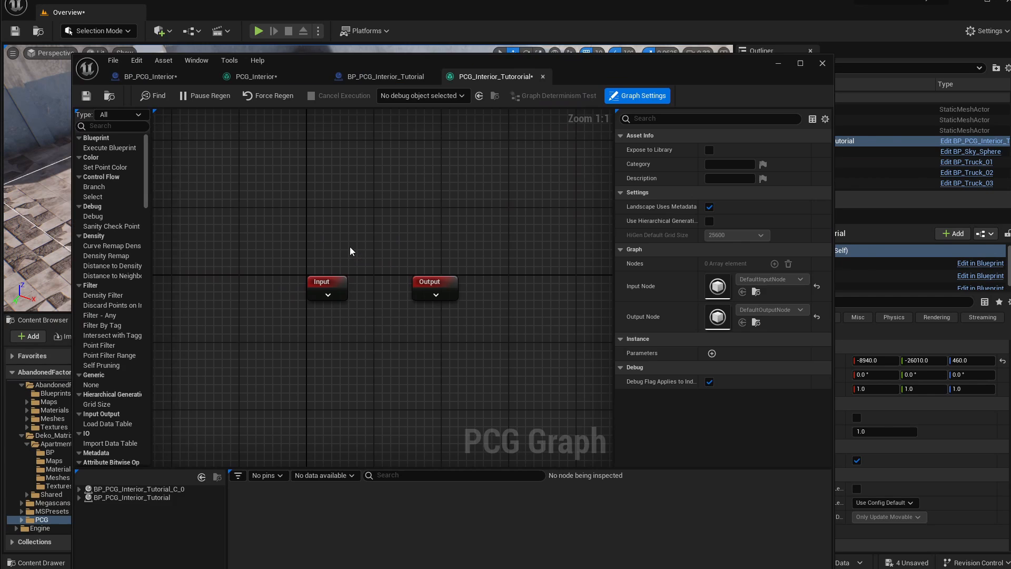
left_click_drag(403, 60, 458, 98)
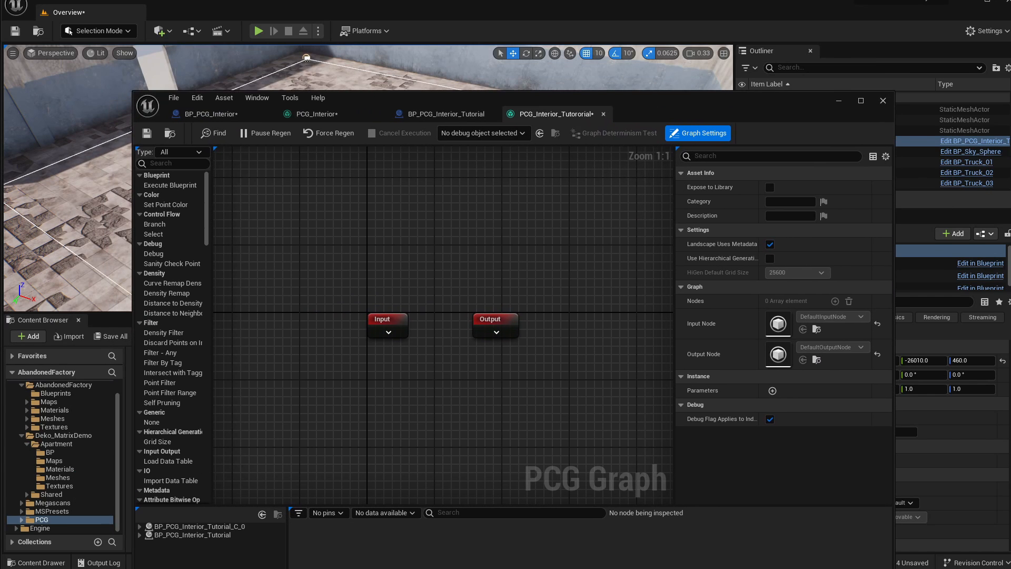
left_click_drag(381, 99, 363, 62)
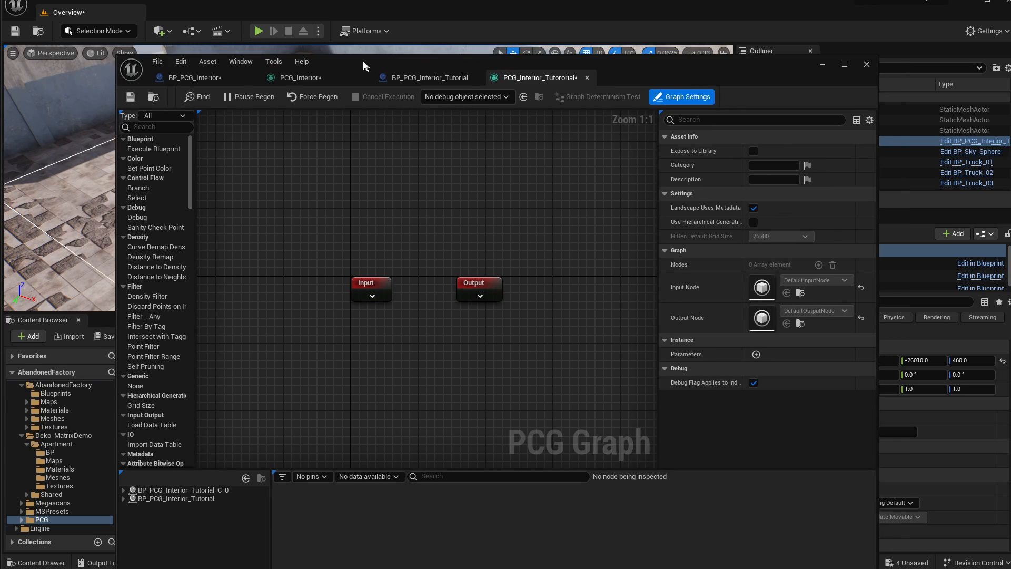
right_click_drag(331, 357, 404, 290)
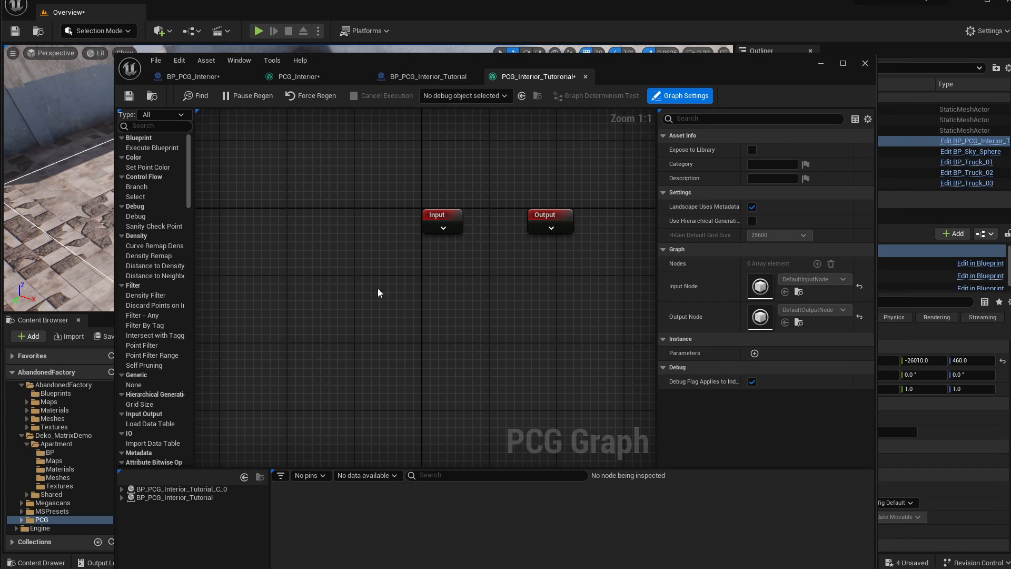
right_click(307, 288)
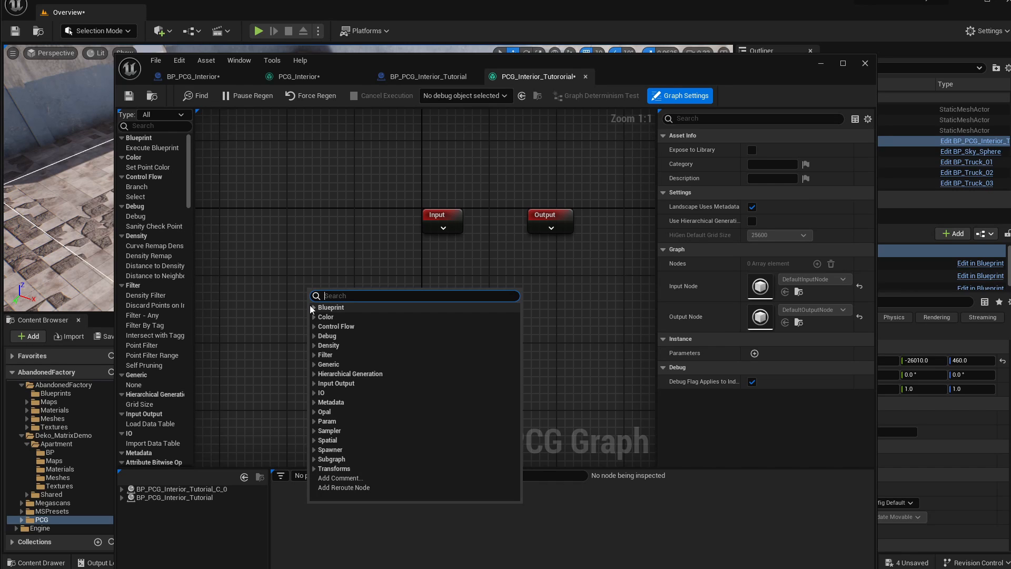
type("get spli")
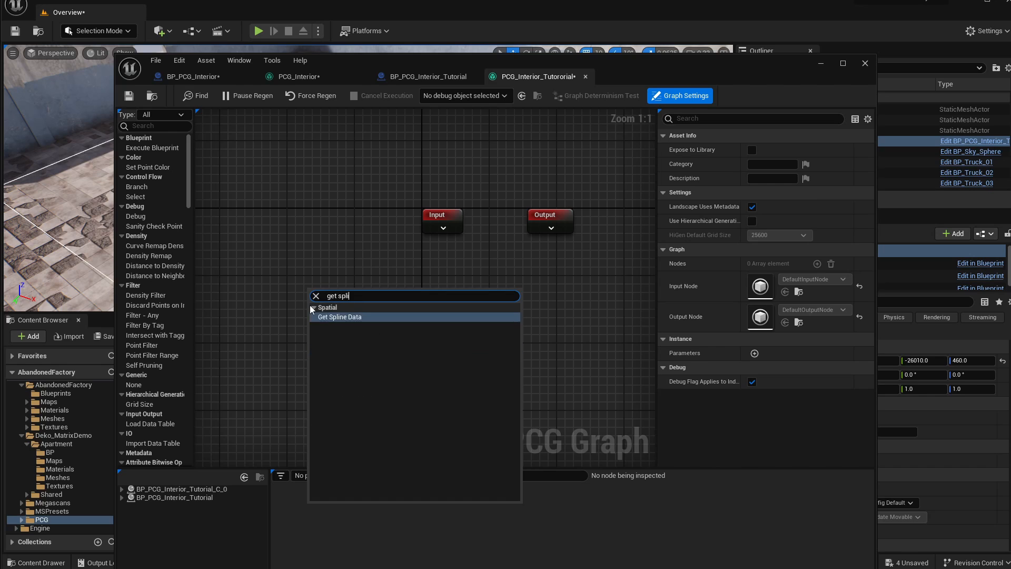
key("Return")
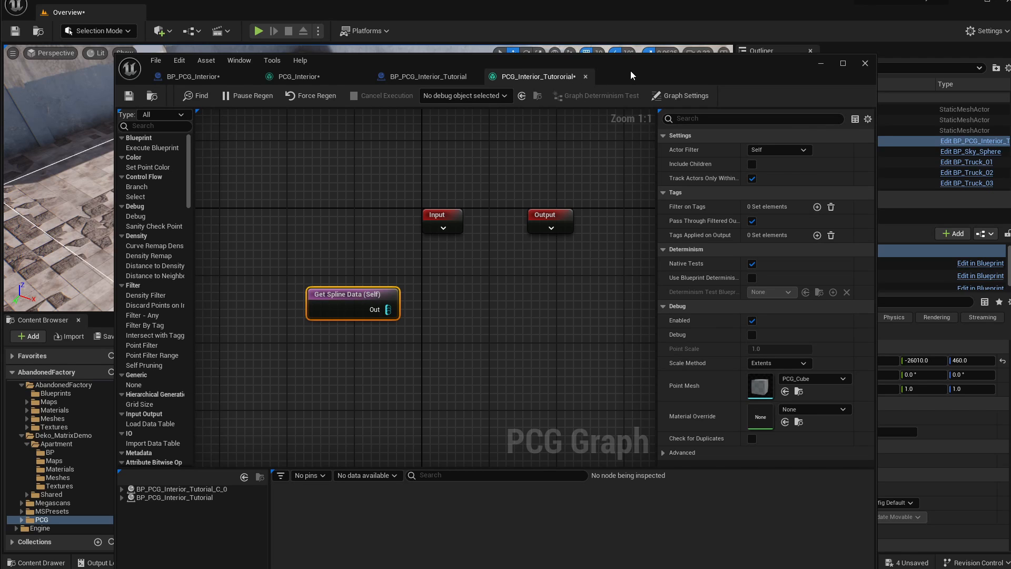
- Review the Actor Filter options of the Get Spline Data node and choose Self
left_click(774, 149)
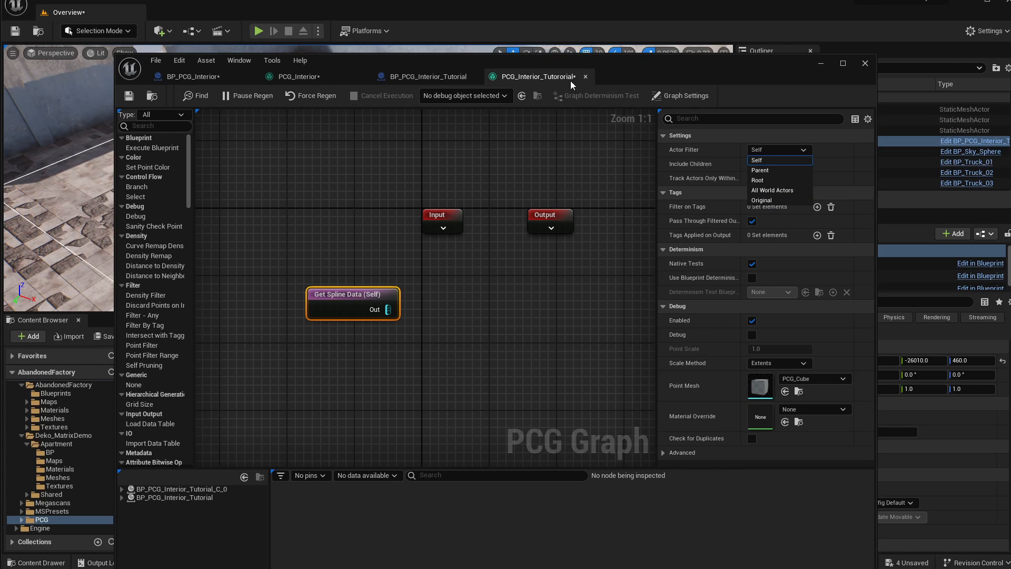
left_click_drag(619, 69, 571, 51)
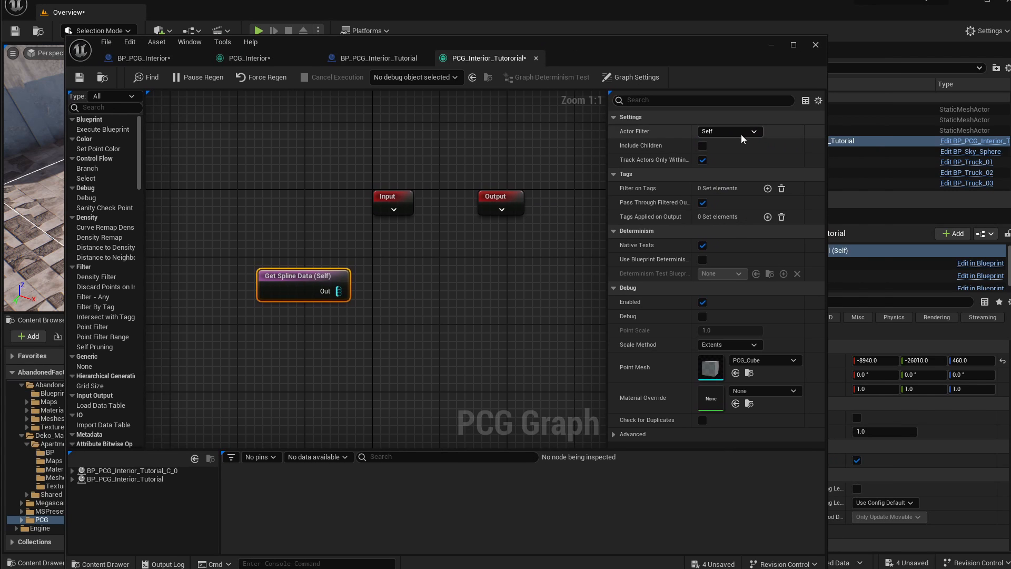
left_click(734, 132)
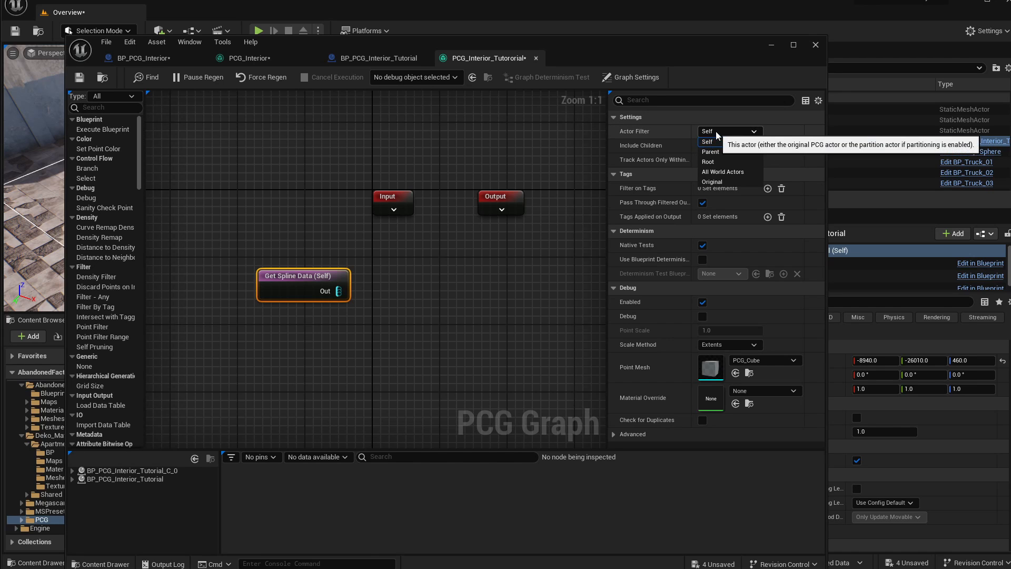
left_click(712, 141)
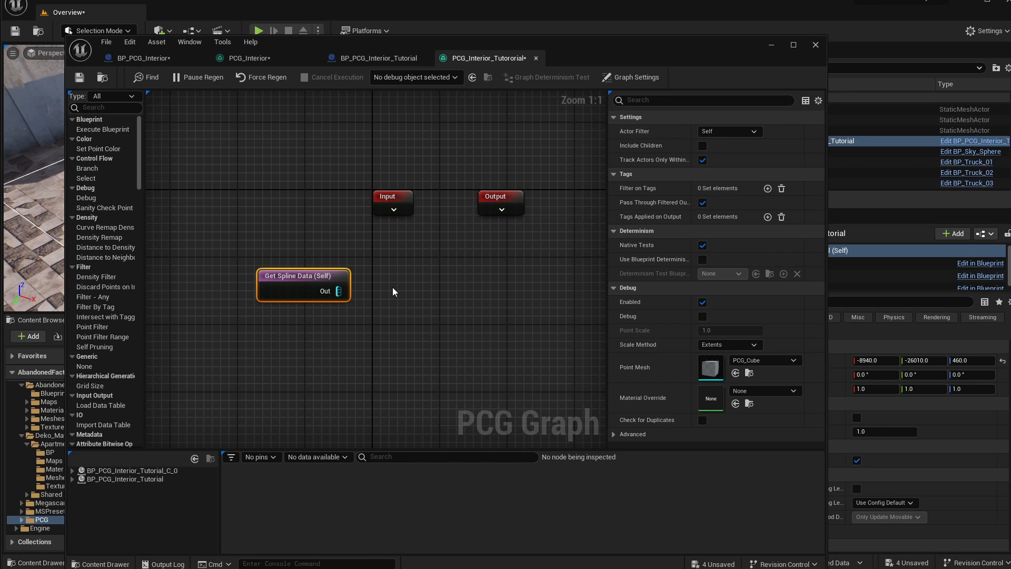
- Keep the Get Spline Data node's Actor Filter at Self, reposition the node, and connect its output to a new Spline Sampler node
left_click(712, 133)
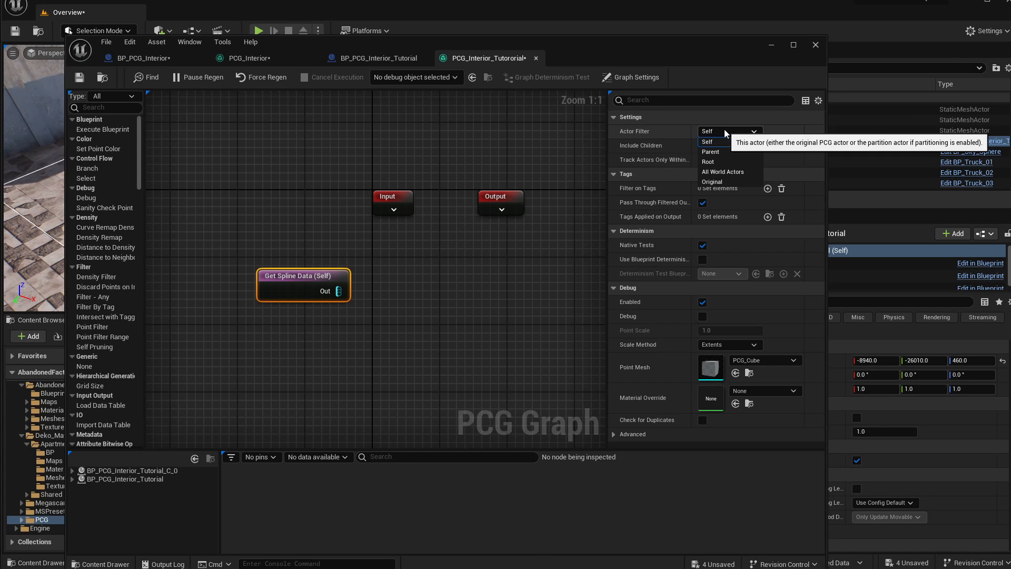
left_click(719, 139)
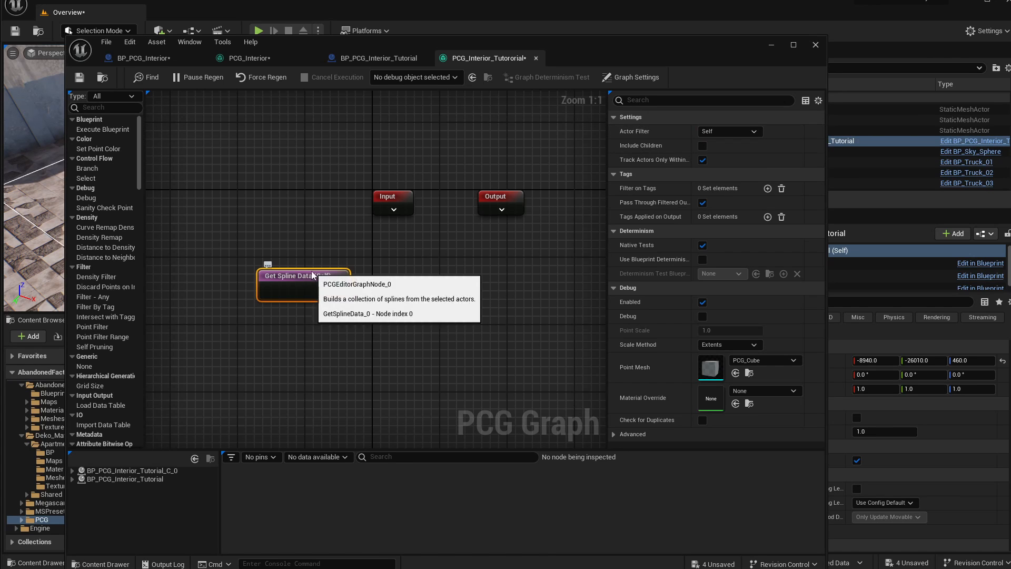
left_click_drag(306, 276, 372, 319)
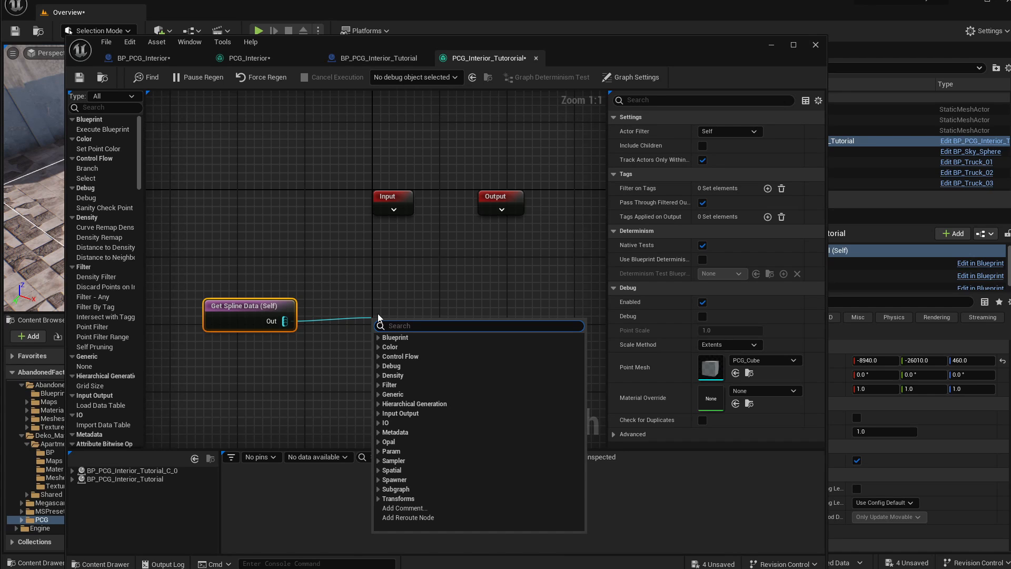
type("spline")
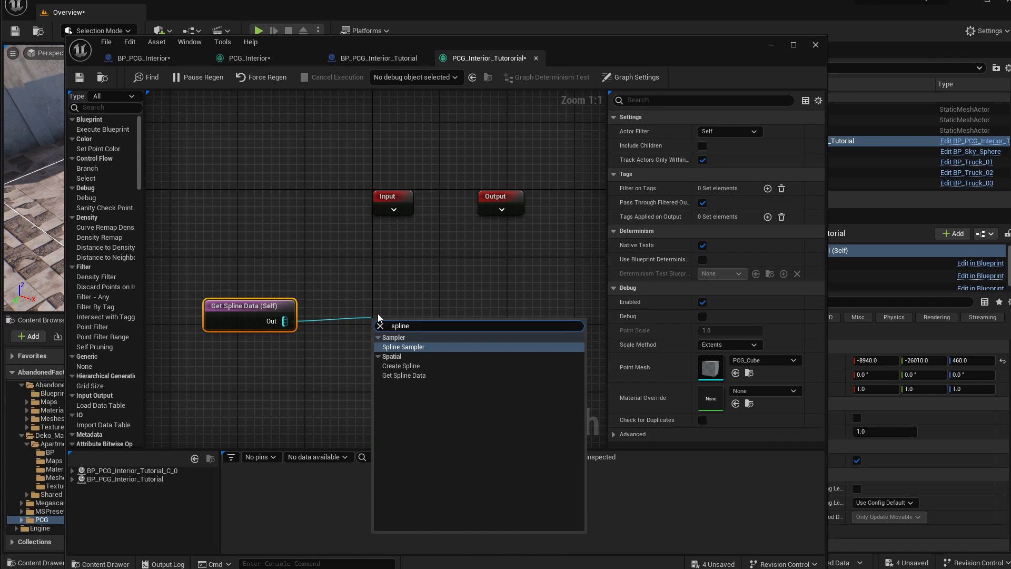
key("Return")
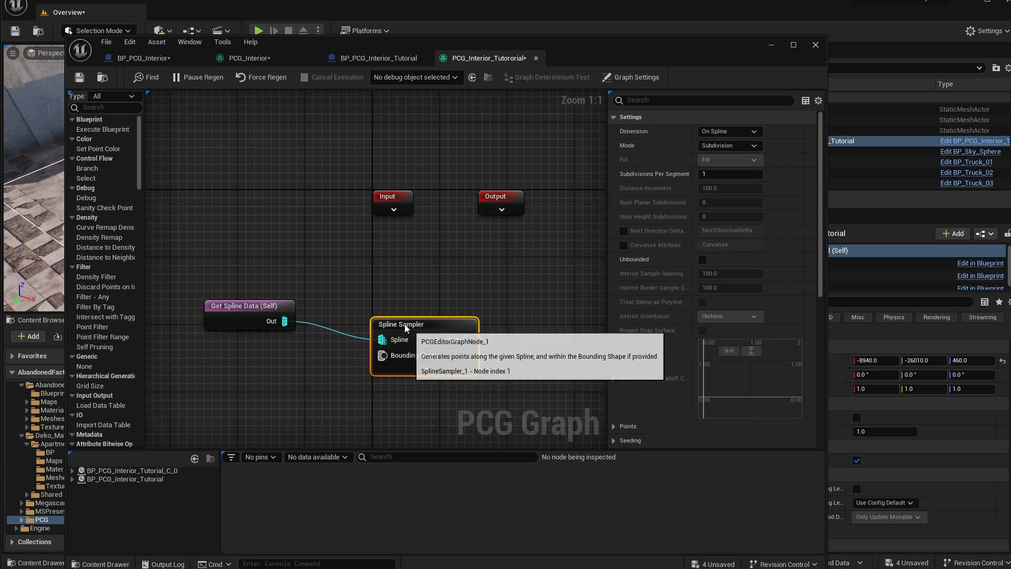
left_click_drag(404, 323, 374, 311)
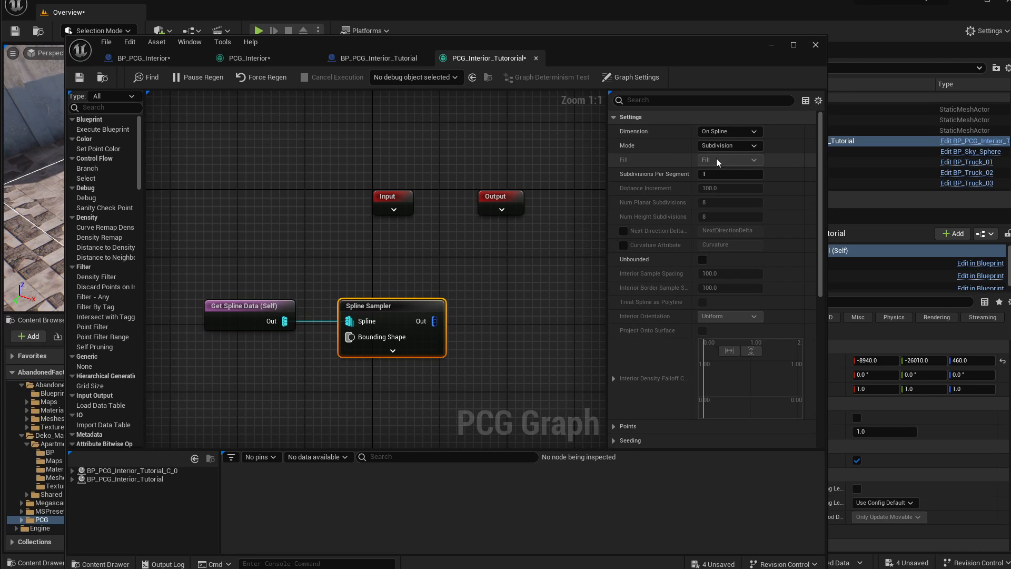
- Set the Spline Sampler's Dimension to On Interior and its Interior Sample Spacing to 120
left_click(710, 146)
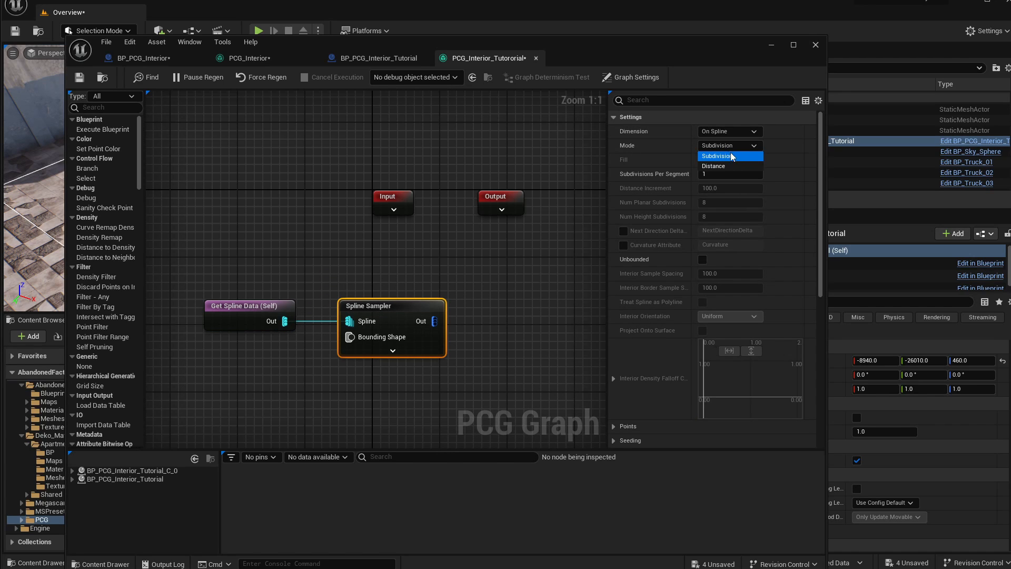
left_click(731, 156)
left_click(731, 131)
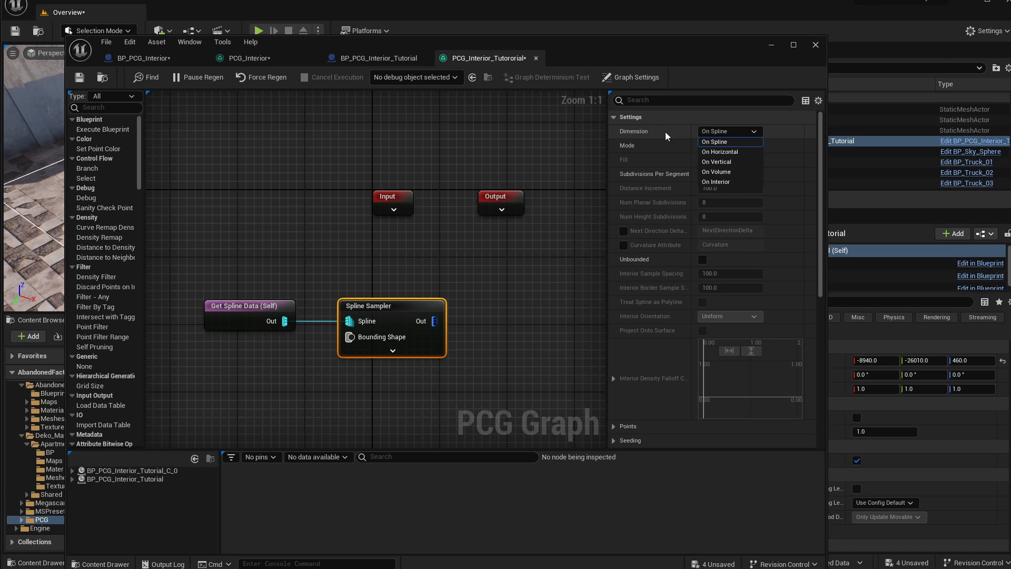
left_click(723, 184)
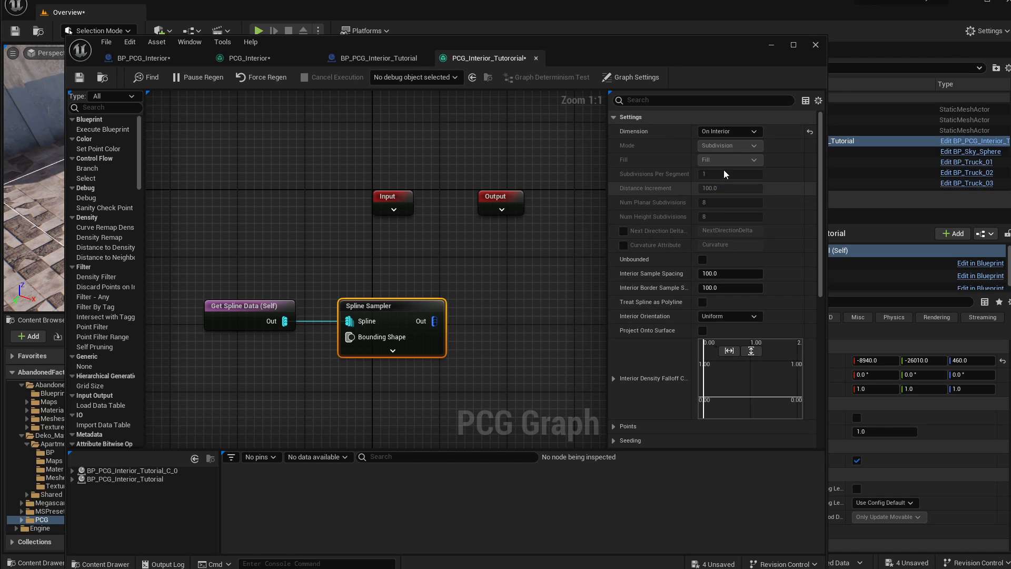
left_click(737, 274)
type("120")
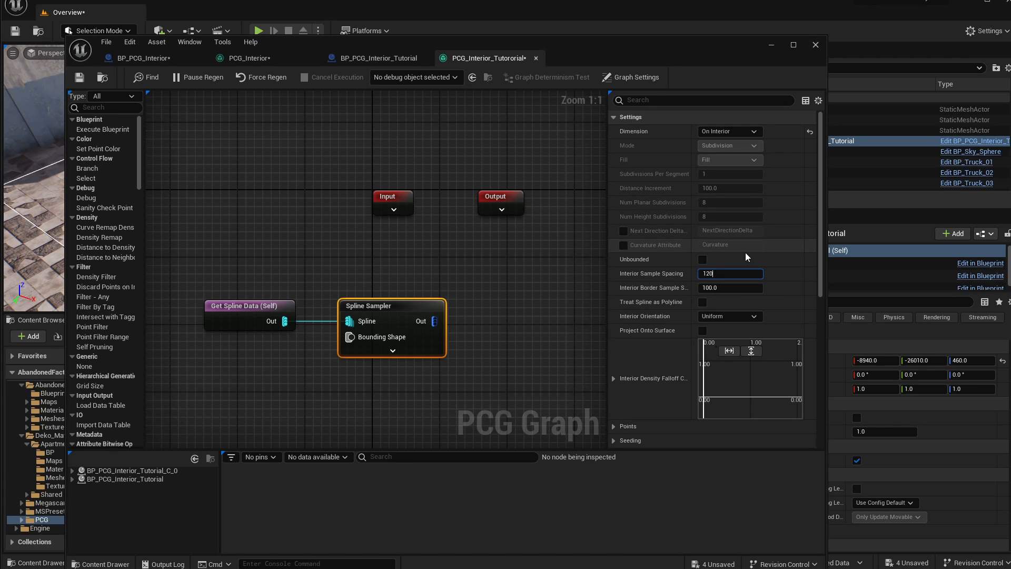
key("Return")
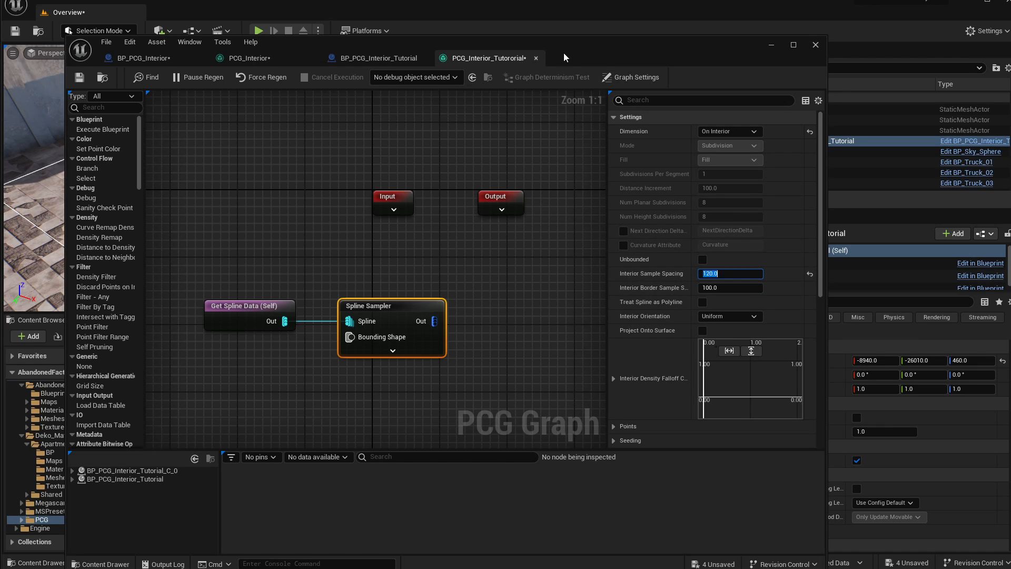
- Turn on debug display for the Spline Sampler node and check its points in the level viewport
left_click_drag(563, 52, 861, 64)
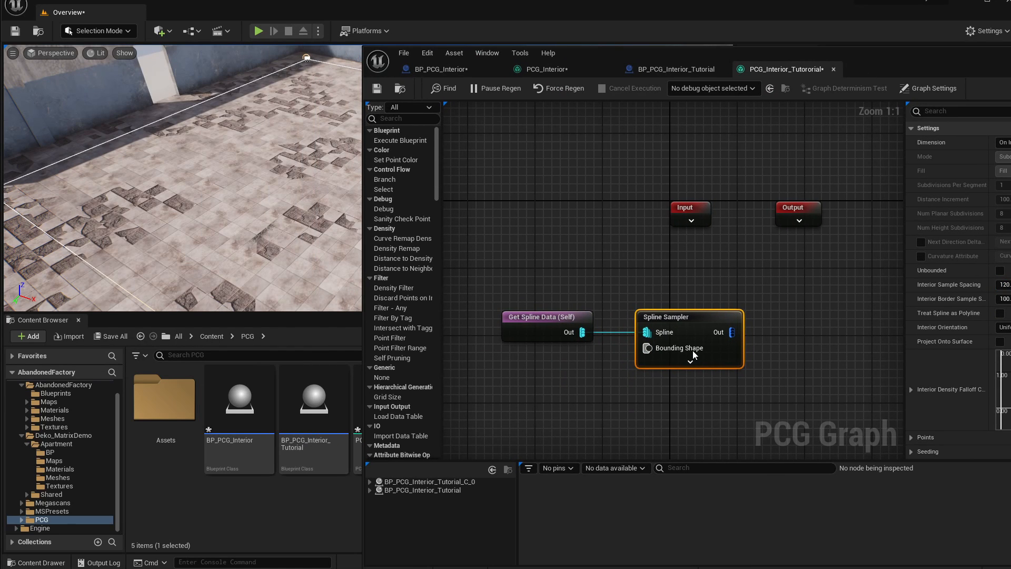
left_click_drag(687, 282, 672, 325)
key("d")
mouse_move(799, 58)
left_mouse_down()
mouse_move(812, 168)
mouse_move(738, 167)
left_mouse_up()
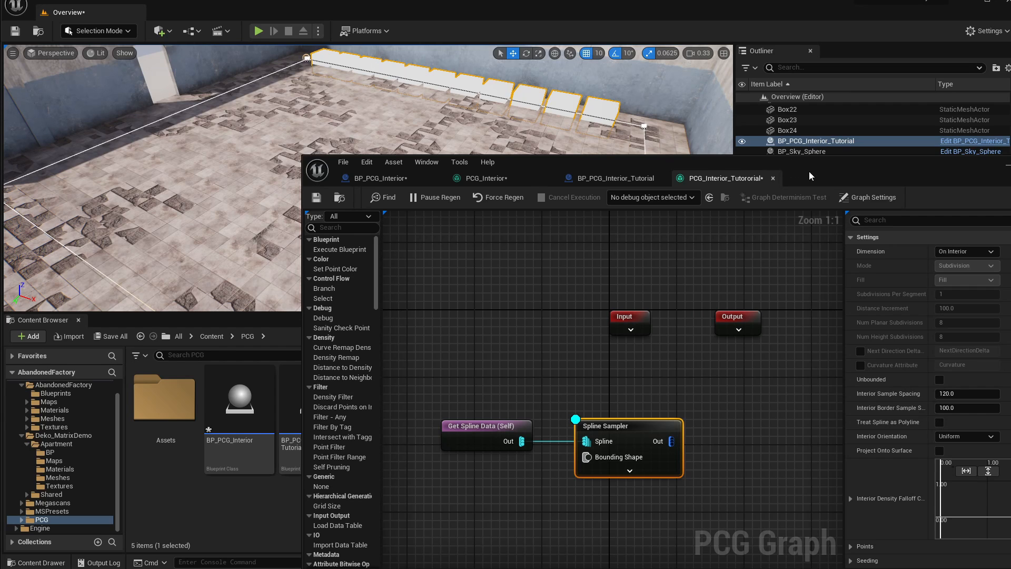
left_click_drag(810, 175, 600, 85)
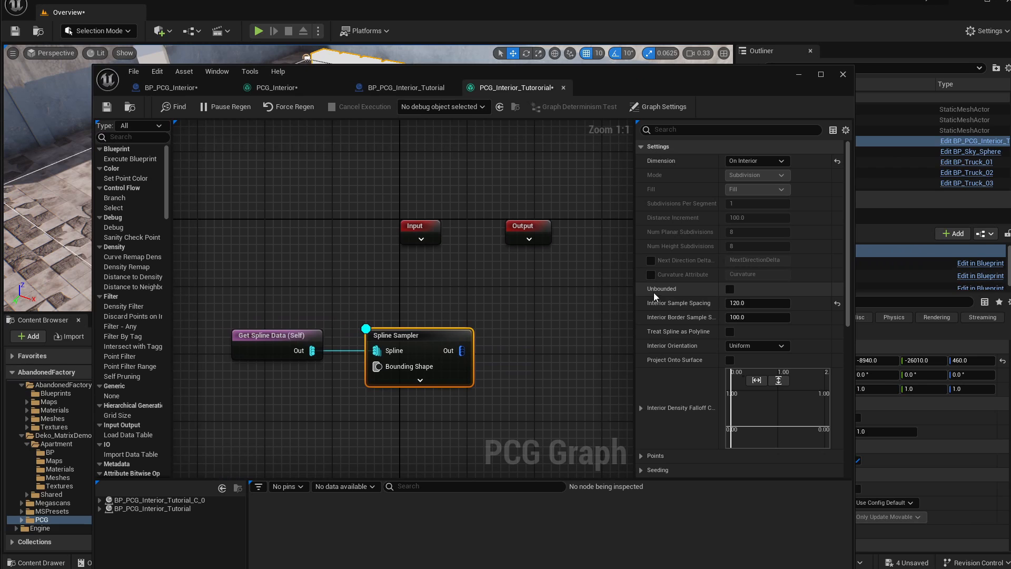
- Enable Unbounded on the Spline Sampler and inspect how the debug points cover the room floor
left_click_drag(619, 78, 642, 199)
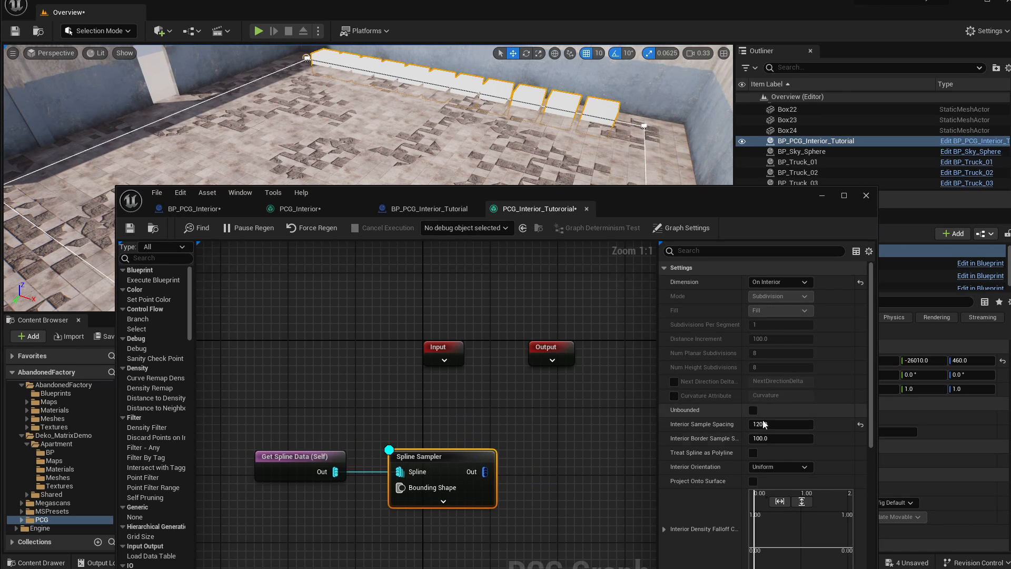
left_click(753, 410)
left_click_drag(573, 198, 520, 53)
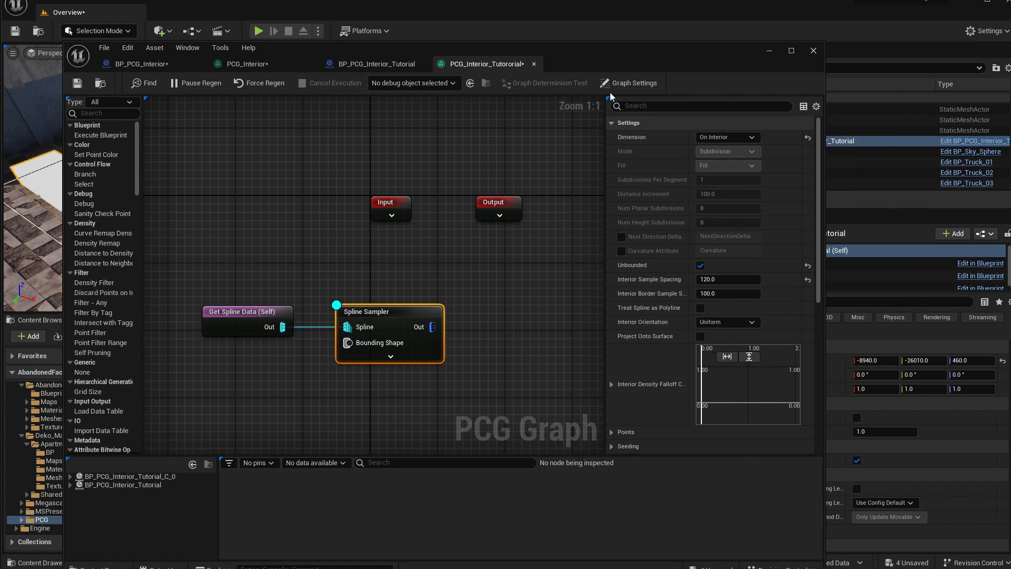
left_click_drag(586, 60, 650, 309)
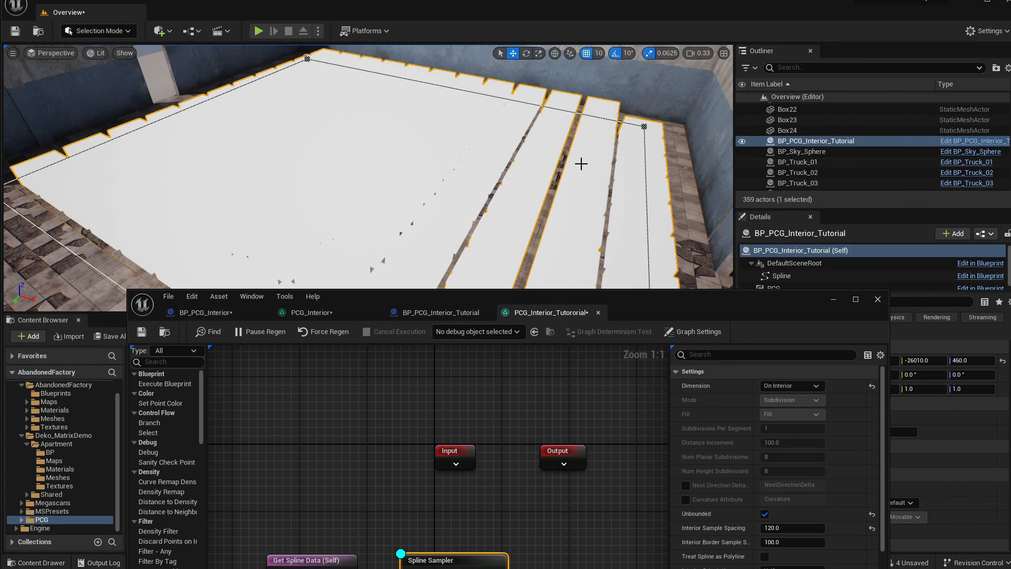
left_click_drag(572, 309, 507, 71)
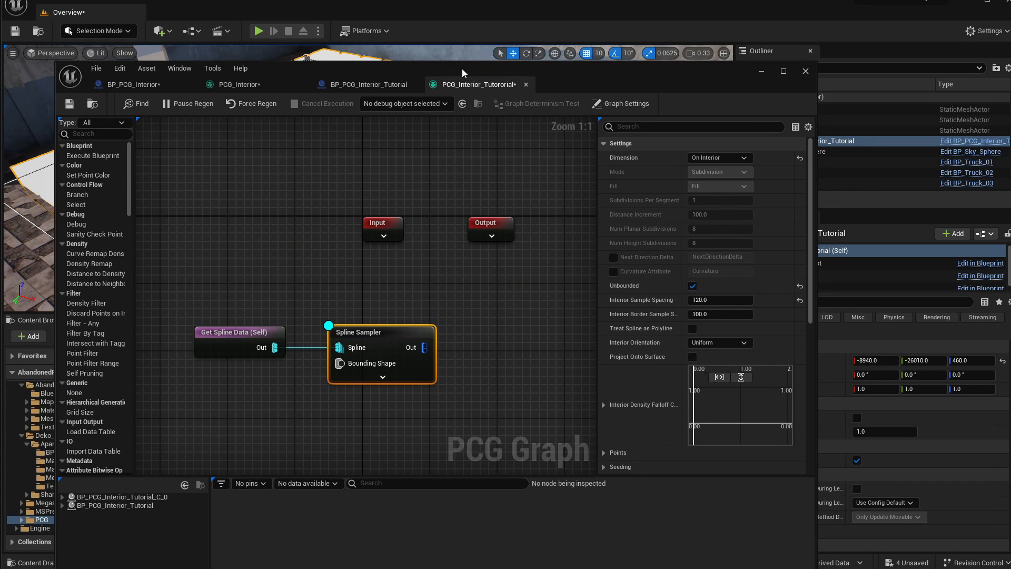
left_click_drag(464, 72, 626, 248)
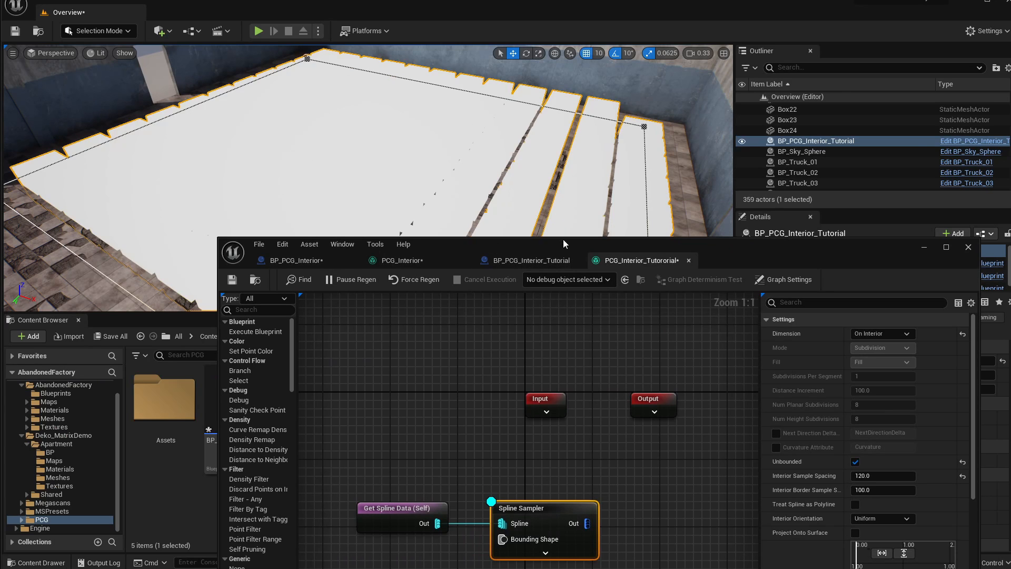
left_click_drag(564, 239, 452, 117)
- Add a Static Mesh Spawner node connected to the Spline Sampler's output and align it beside the sampler
left_click(602, 170)
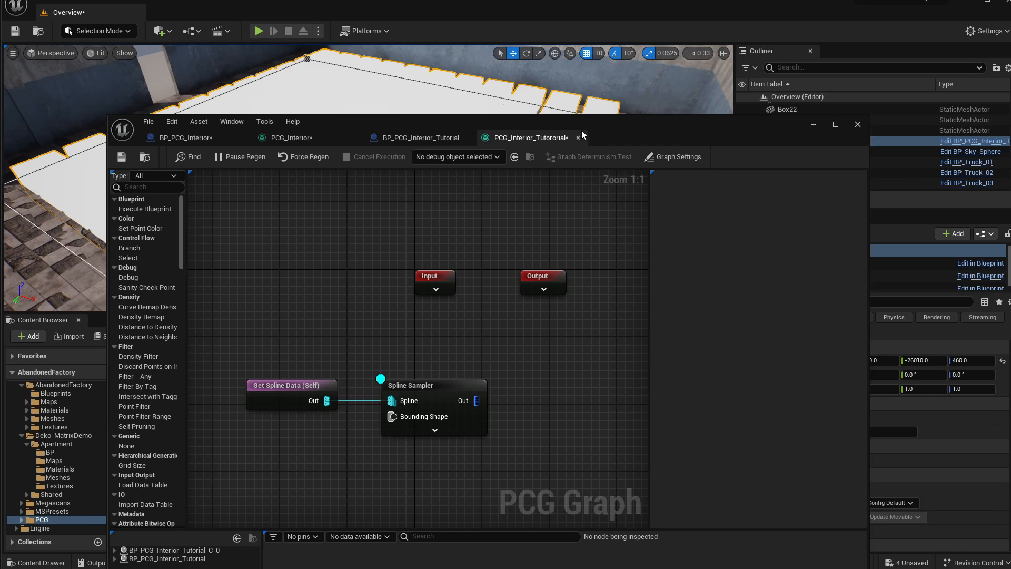
left_click_drag(582, 131, 564, 105)
left_click_drag(460, 374, 526, 363)
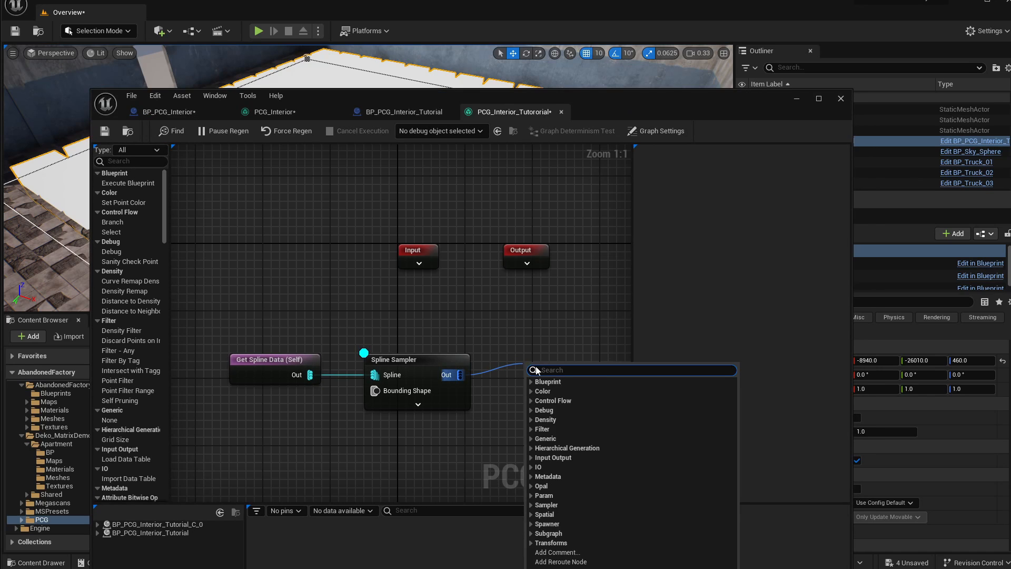
type("spawn")
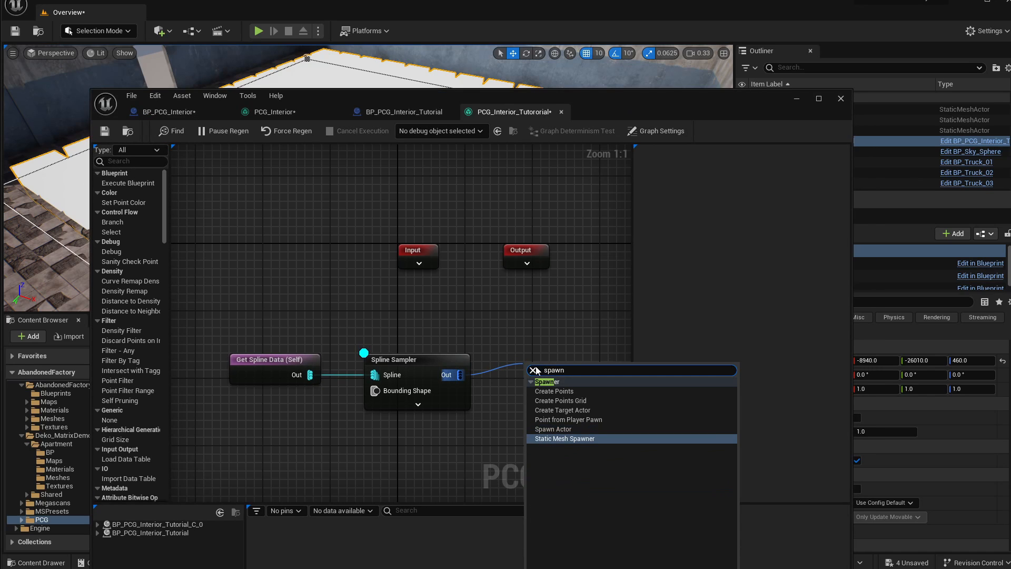
key("Return")
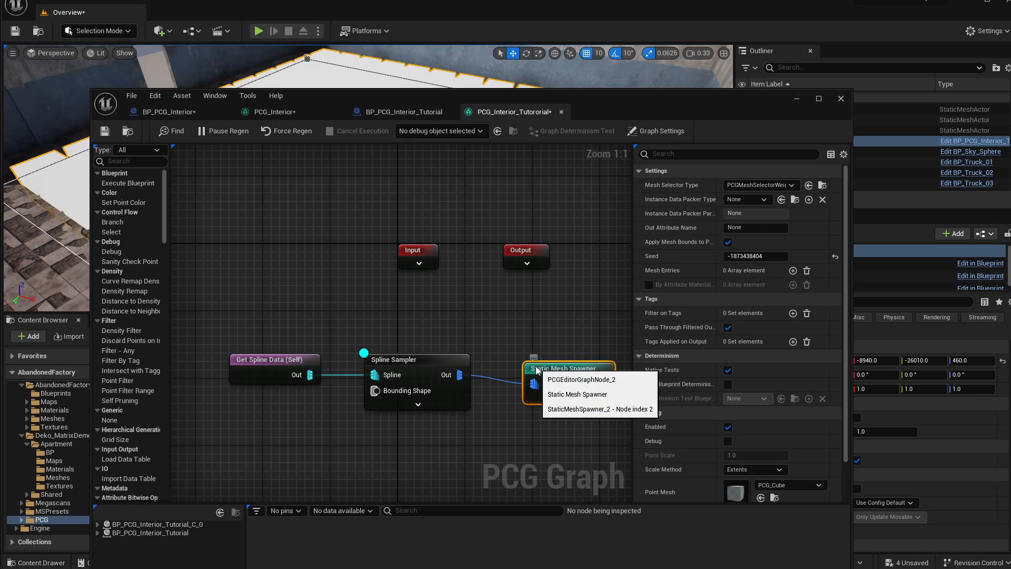
left_click_drag(554, 352, 547, 360)
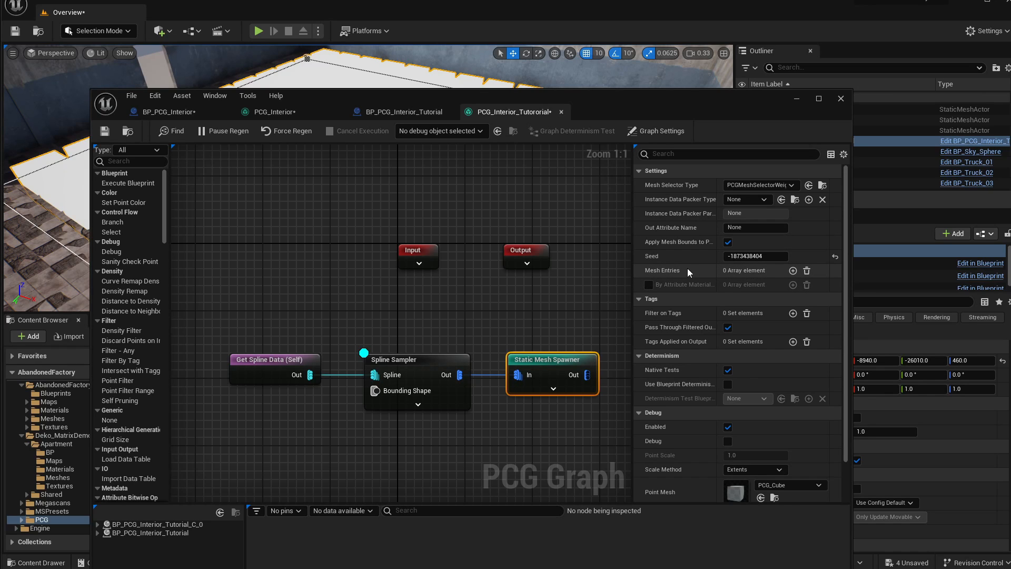
- Add a mesh entry to the Static Mesh Spawner and assign SM_Desk_A01_N1 as its static mesh
left_click(794, 271)
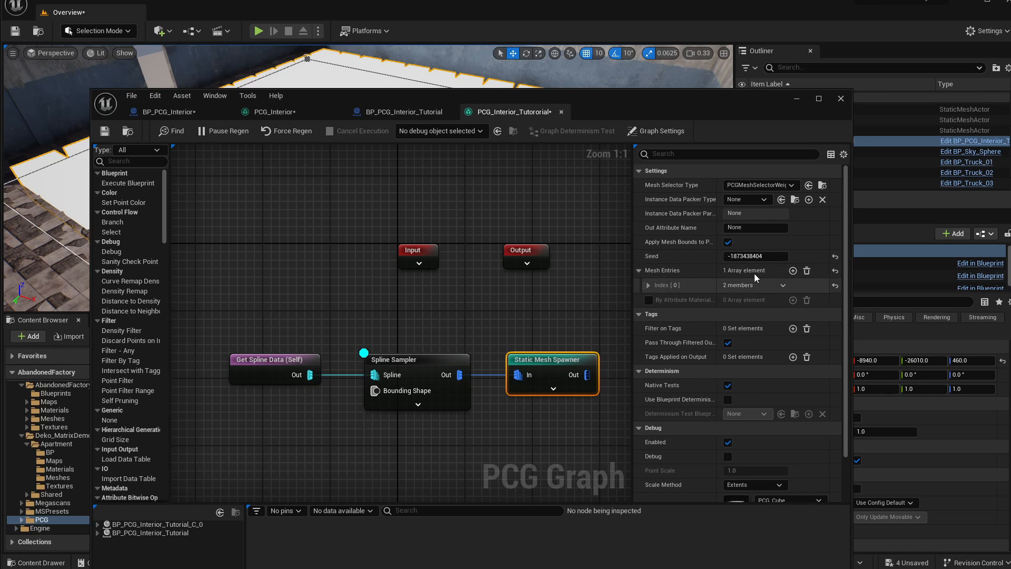
left_click(649, 285)
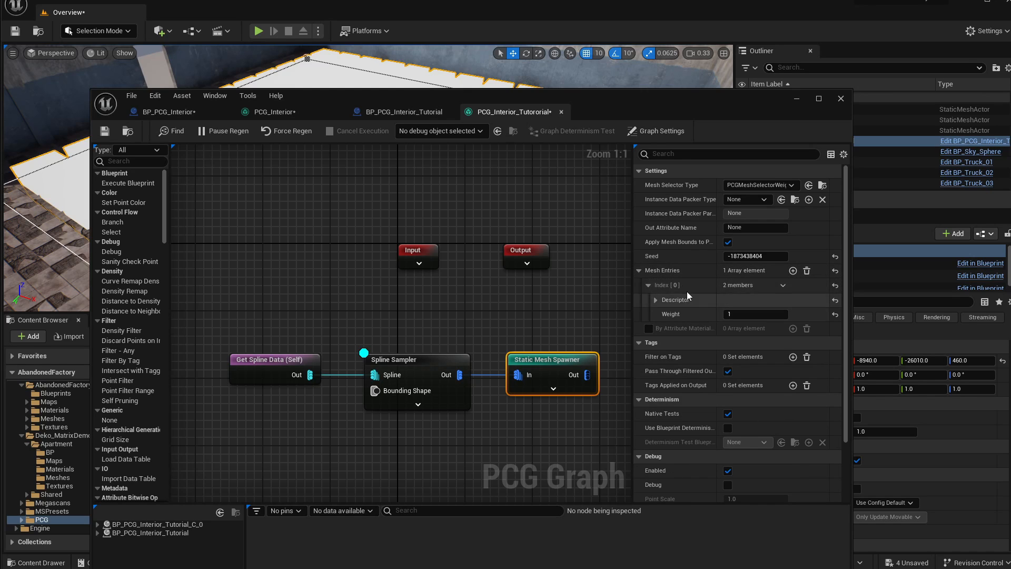
left_click(655, 299)
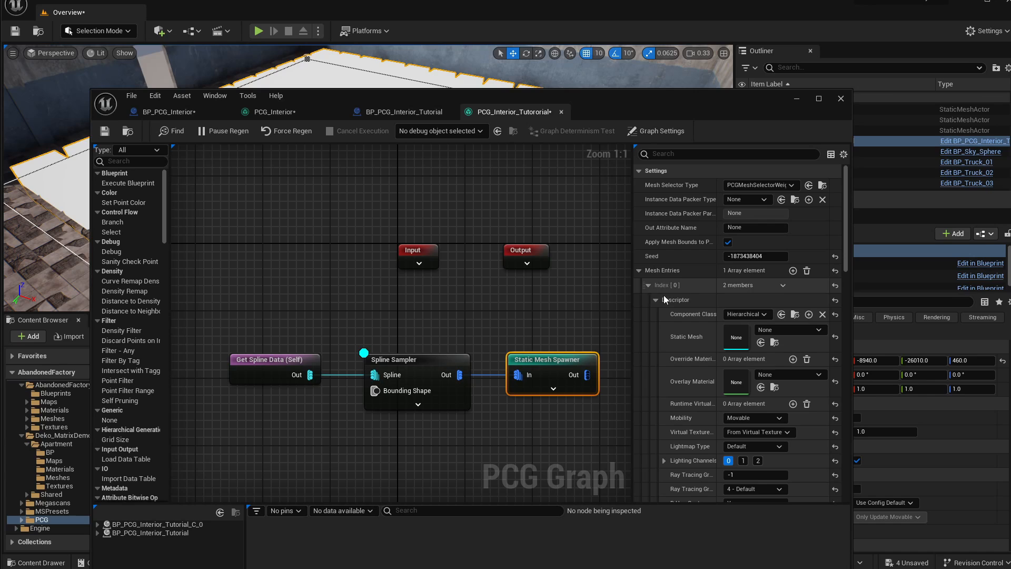
left_click(775, 330)
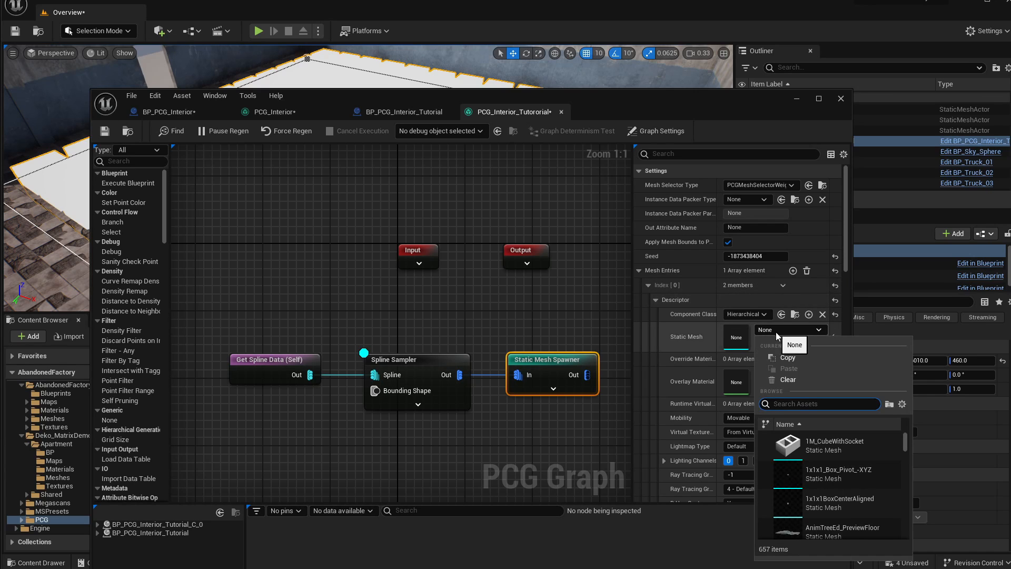
type("desk")
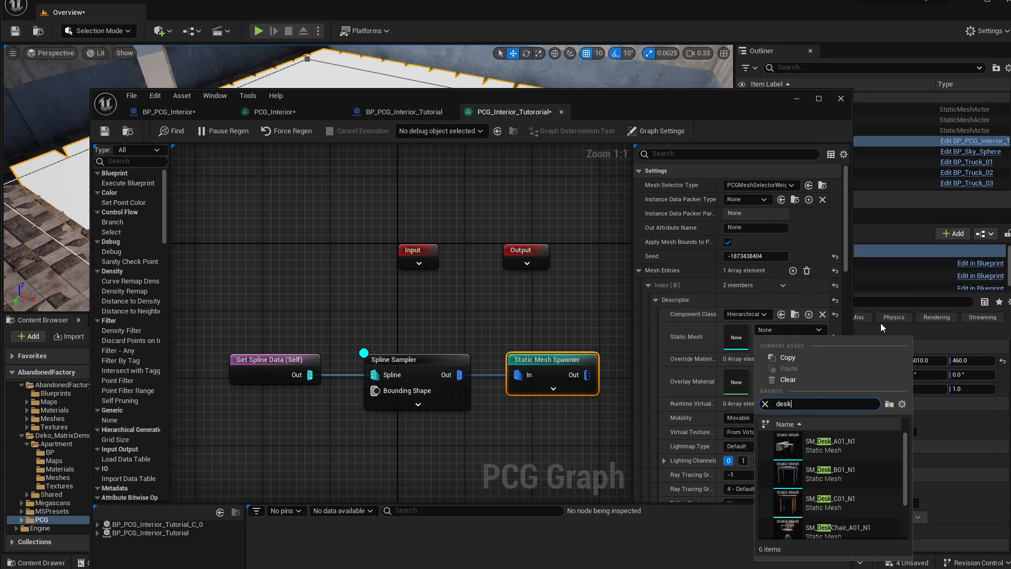
left_click(837, 445)
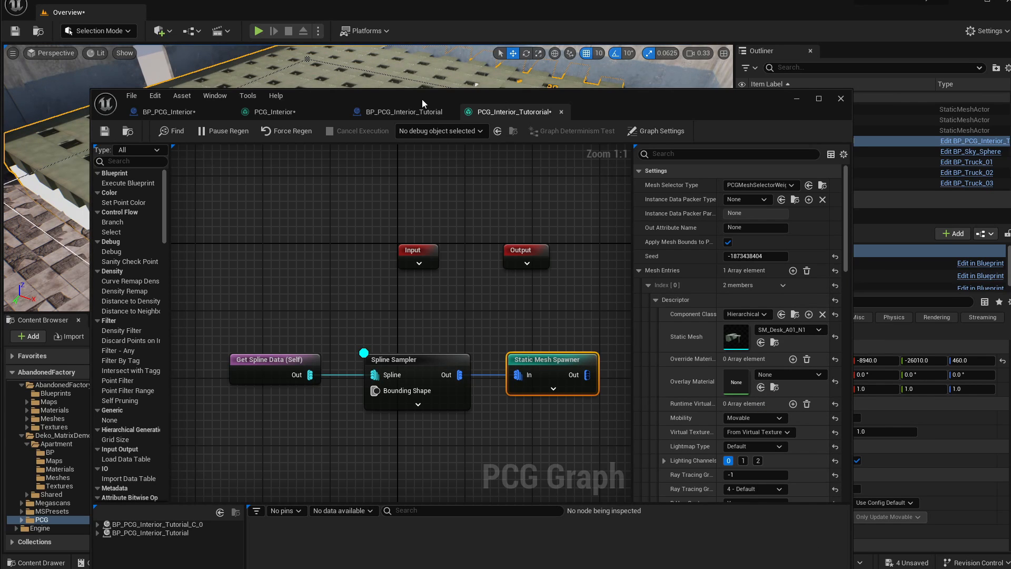
- Inspect the spawned desks in the level viewport and widen the gap between the Spline Sampler and Static Mesh Spawner nodes
left_click_drag(422, 99, 490, 260)
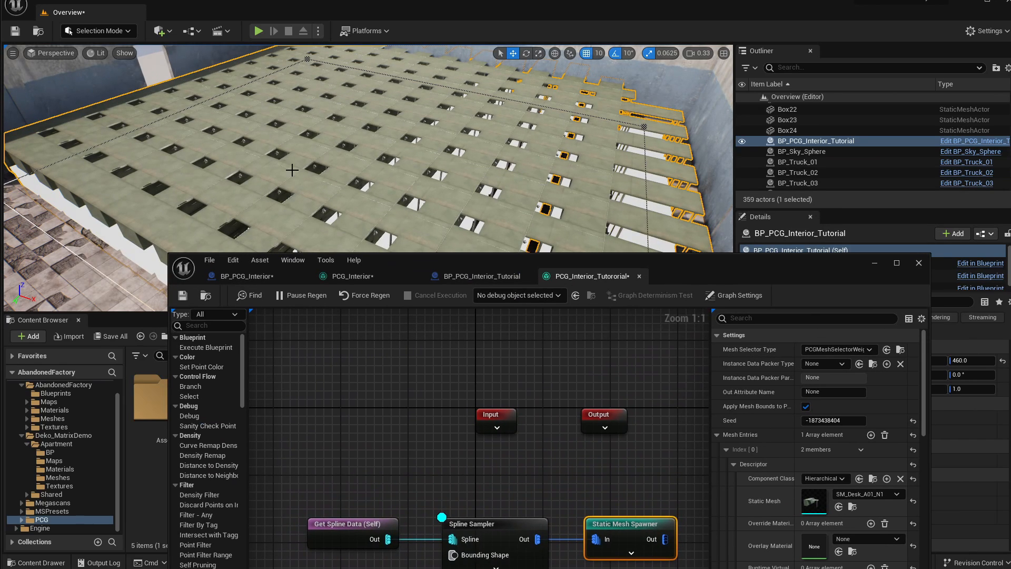
left_click_drag(392, 260, 294, 59)
right_click_drag(483, 276, 317, 248)
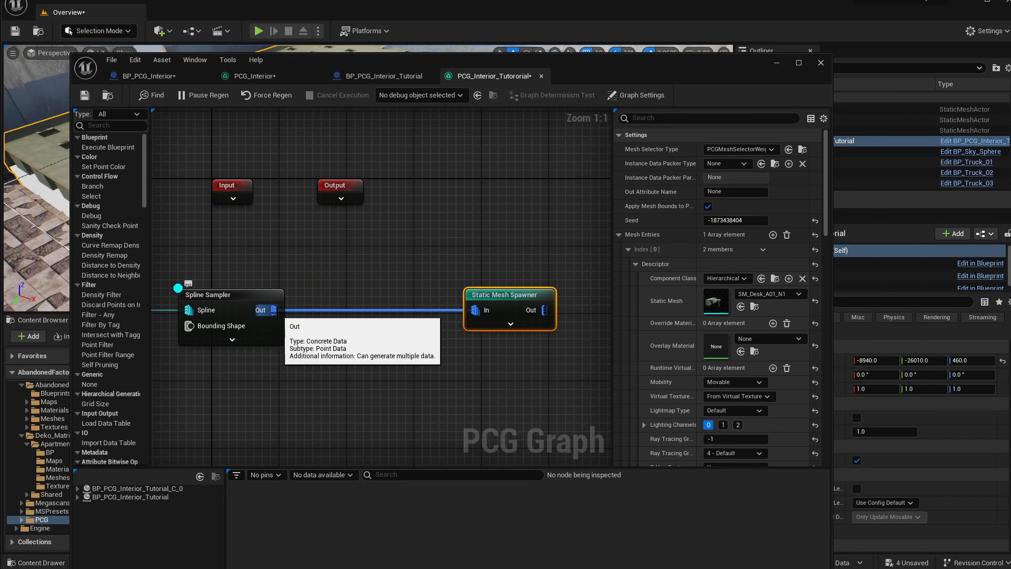
left_click_drag(388, 64, 435, 163)
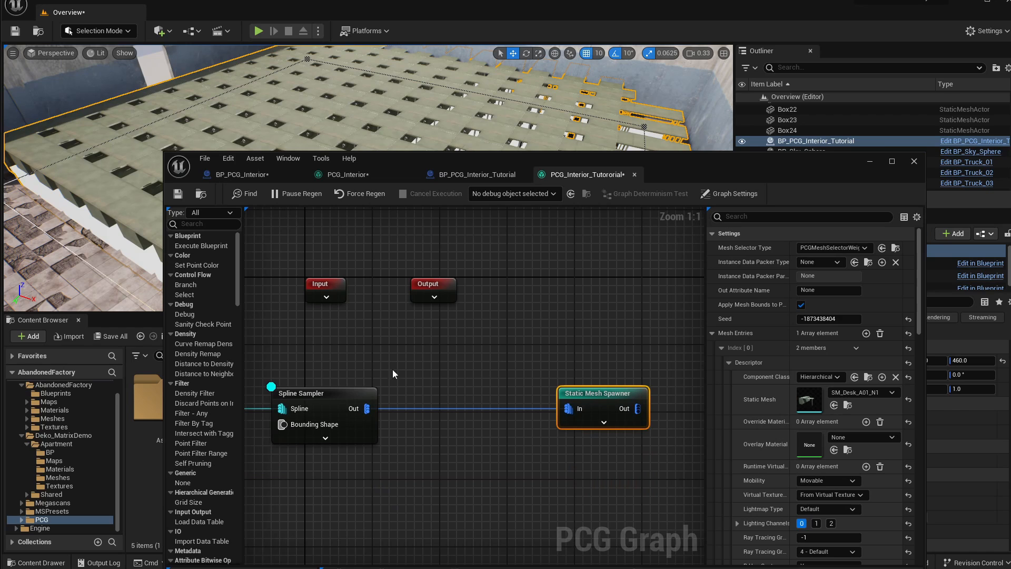
left_click_drag(388, 158, 473, 264)
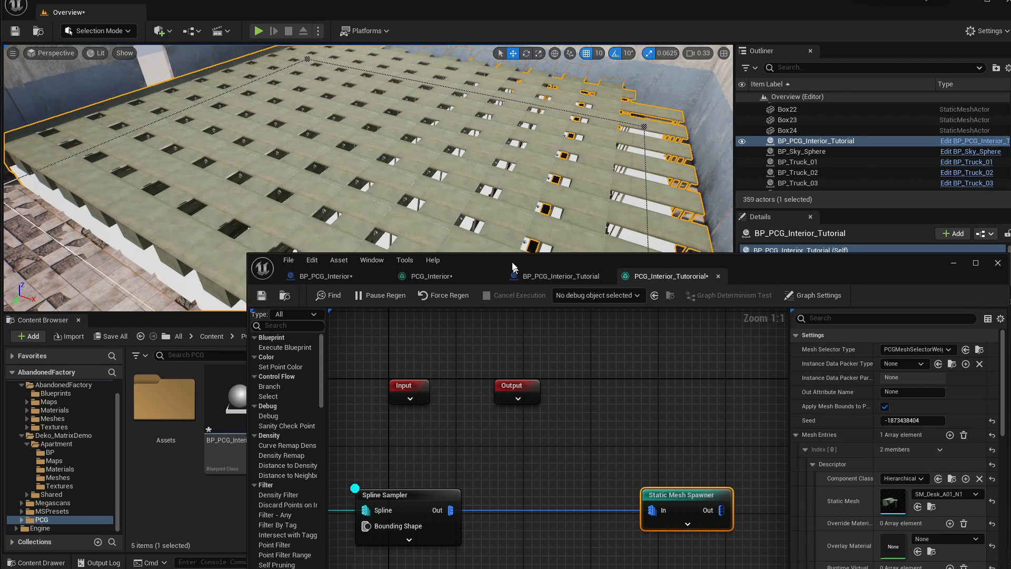
left_click_drag(550, 263, 570, 37)
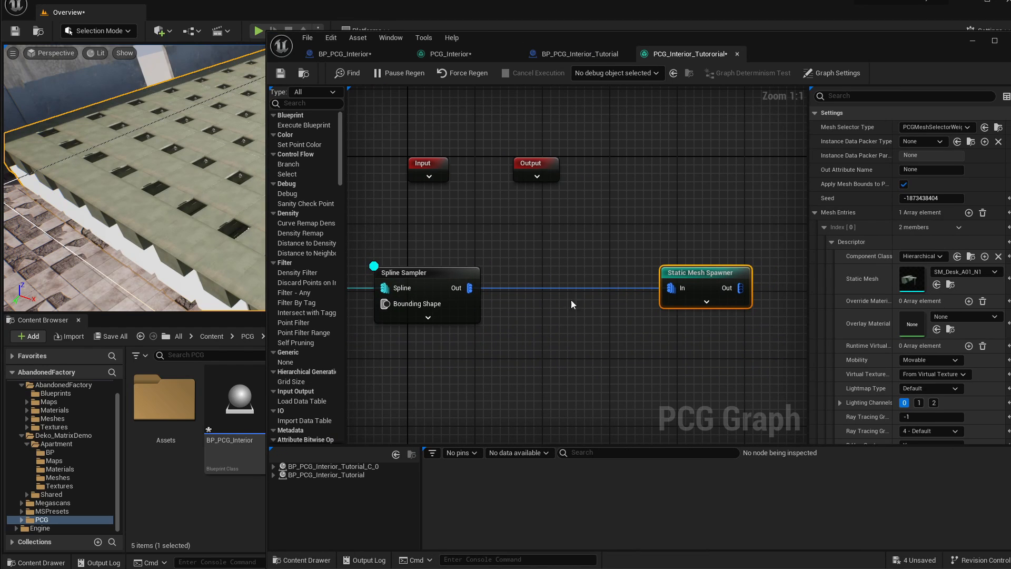
- Set the Spline Sampler's Interior Sample Spacing and Interior Border Sample Spacing to 500
left_click_drag(489, 41, 626, 60)
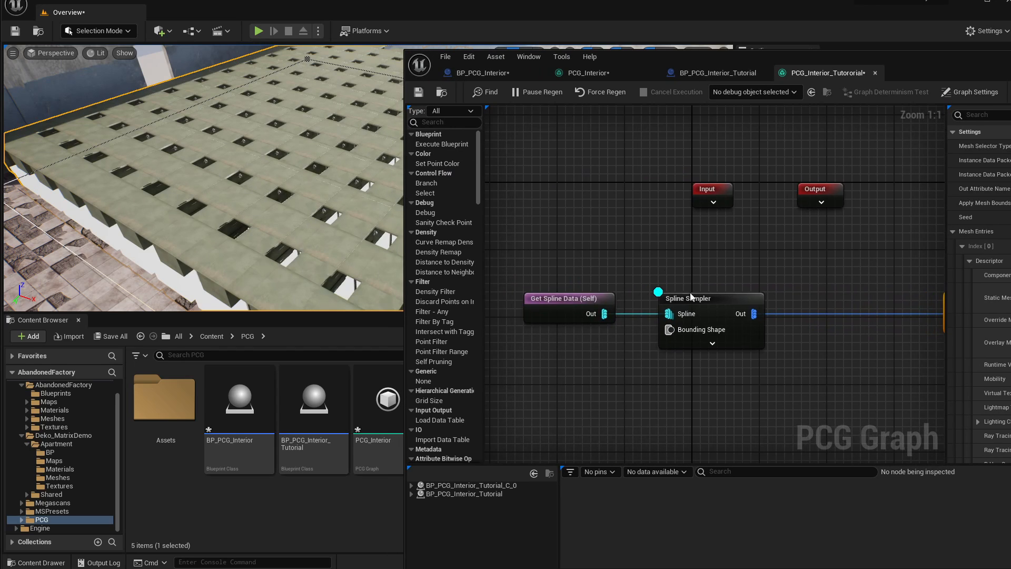
left_click(700, 298)
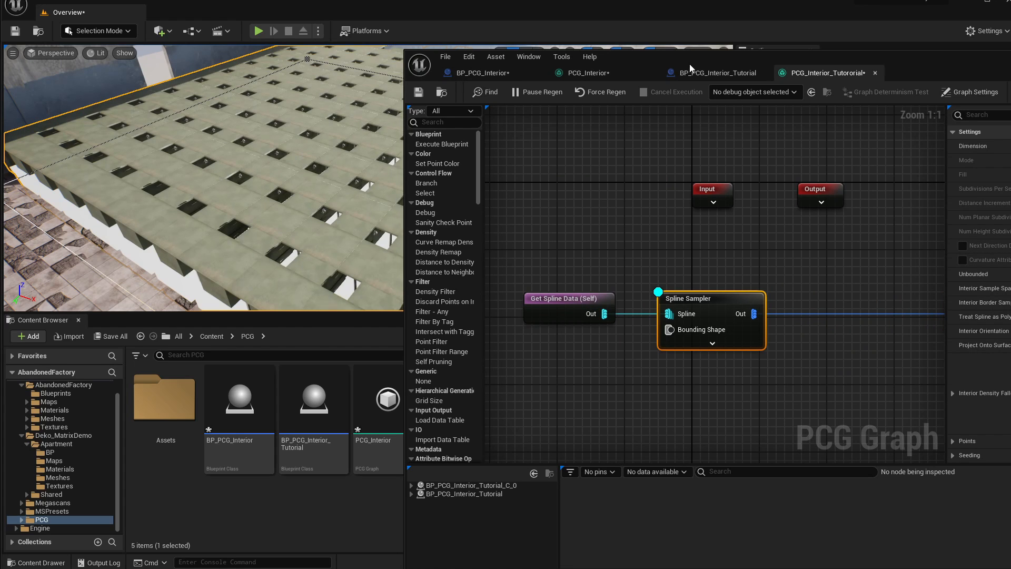
left_click_drag(693, 69, 497, 46)
left_click(884, 267)
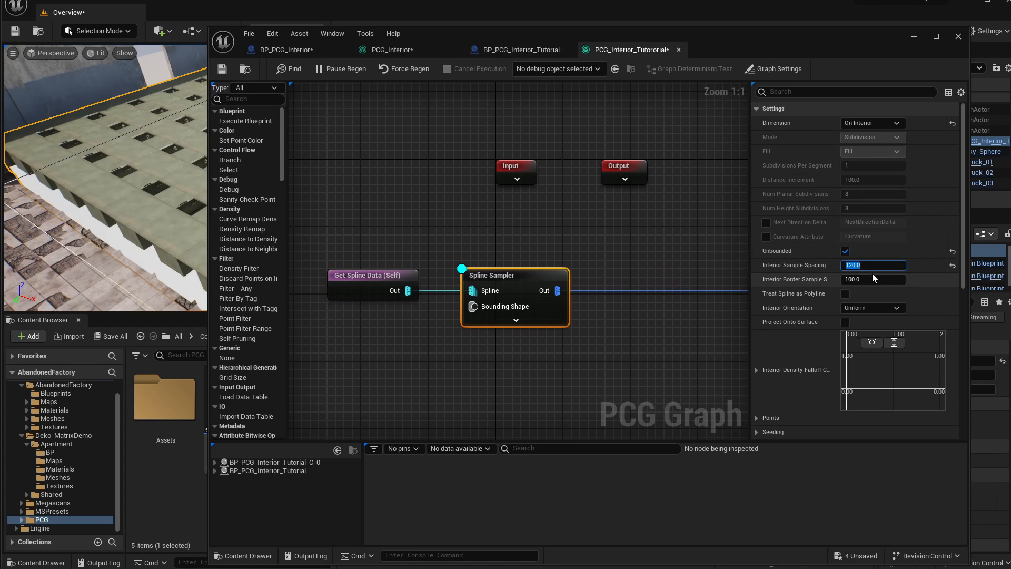
type("500")
key("Return")
key("Return")
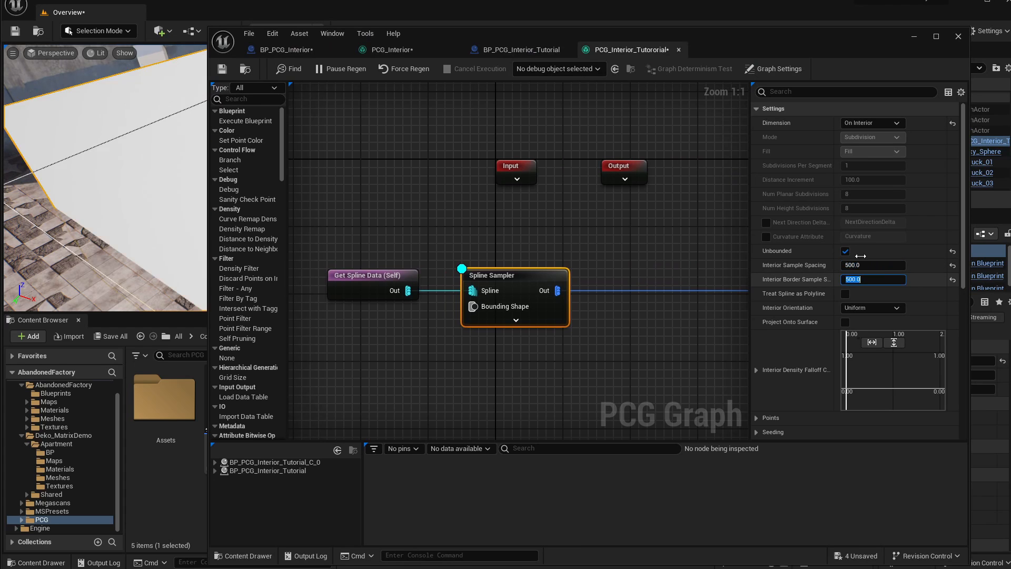
- Add a Bounds Modifier node fed by the Spline Sampler's output and place it just below the connection to the Static Mesh Spawner
left_click_drag(713, 32, 757, 235)
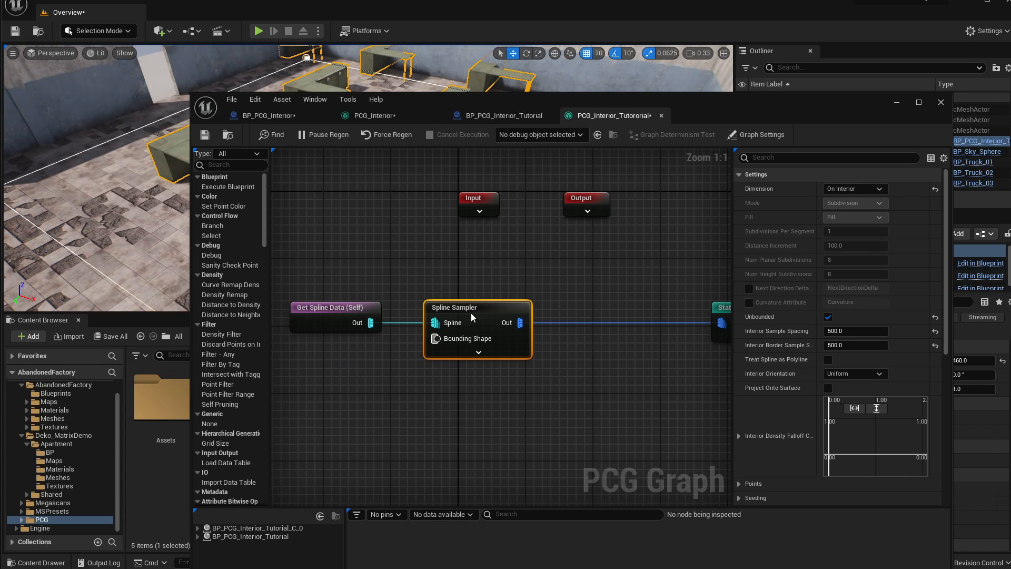
left_click_drag(481, 109, 445, 107)
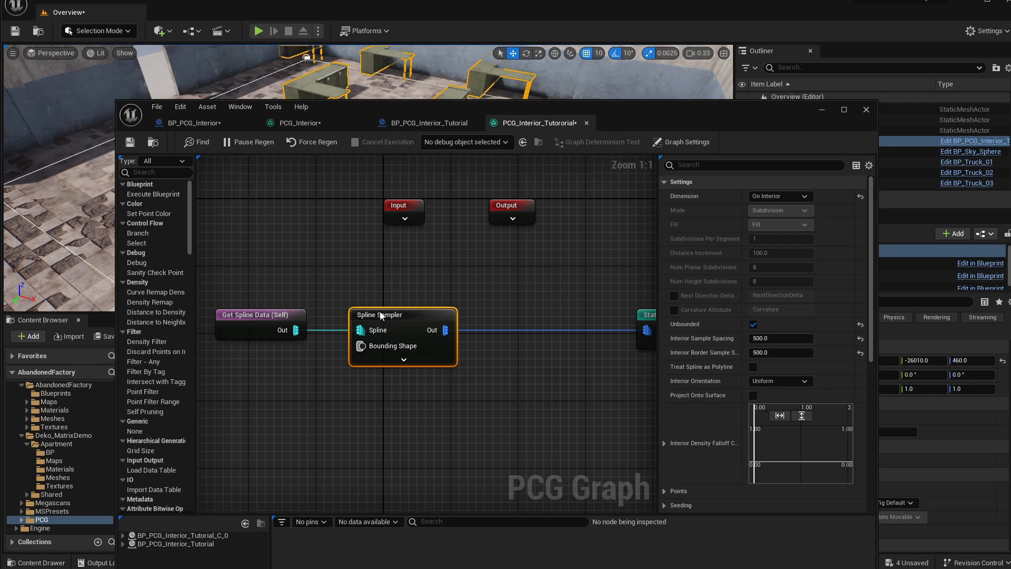
left_click_drag(455, 111, 336, 238)
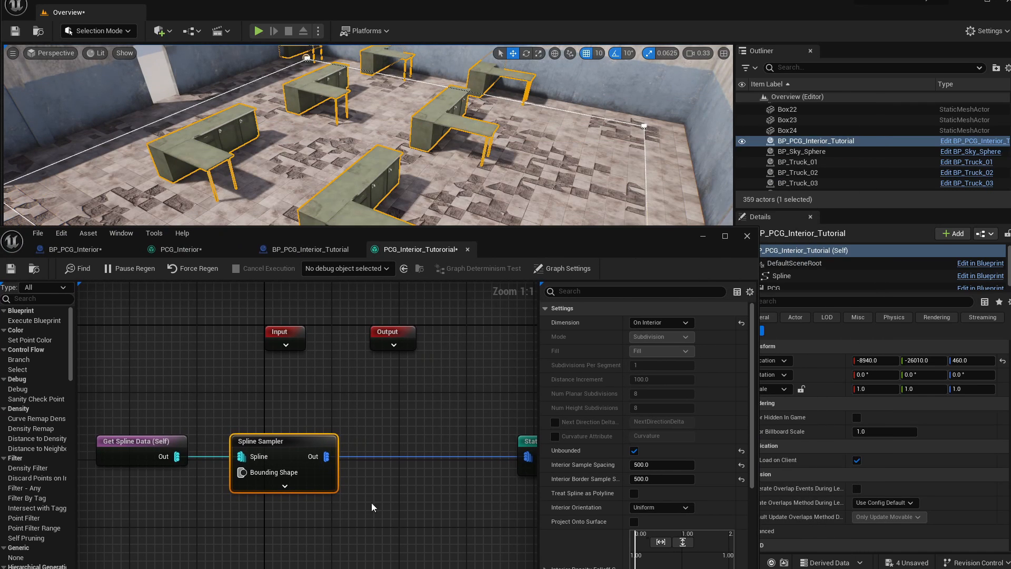
left_click_drag(326, 456, 368, 489)
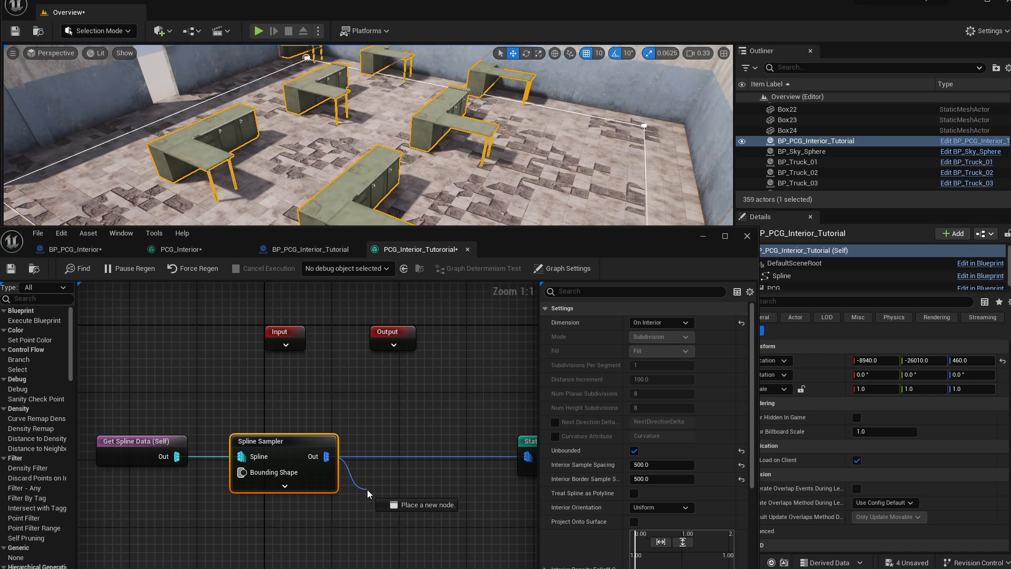
type("boun")
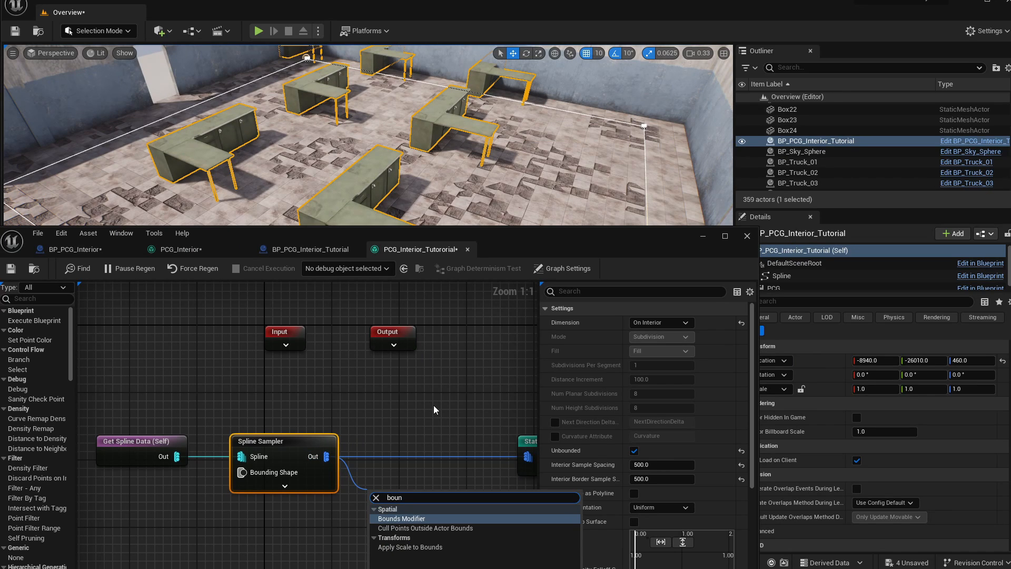
key("Return")
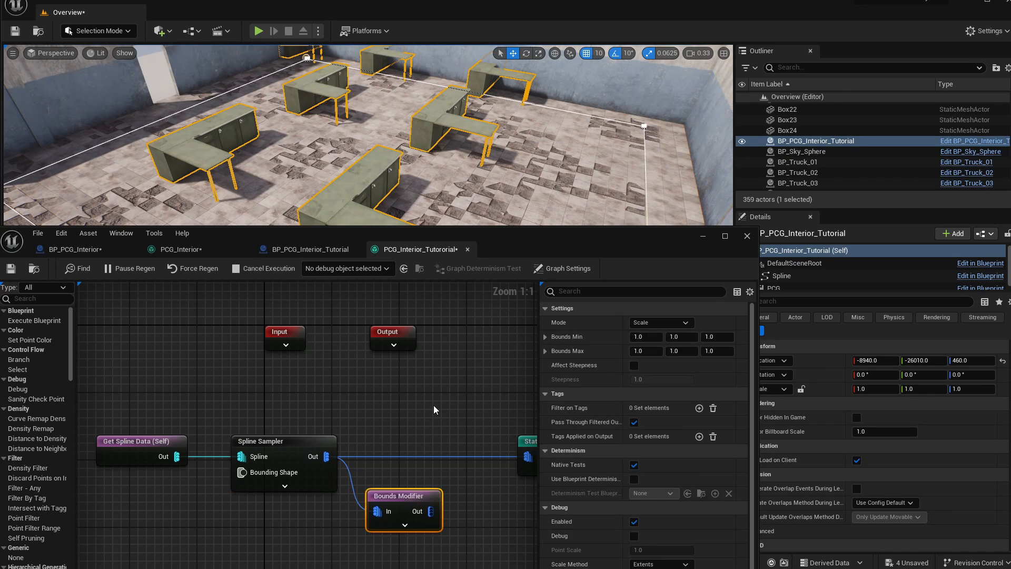
left_click_drag(501, 239, 501, 133)
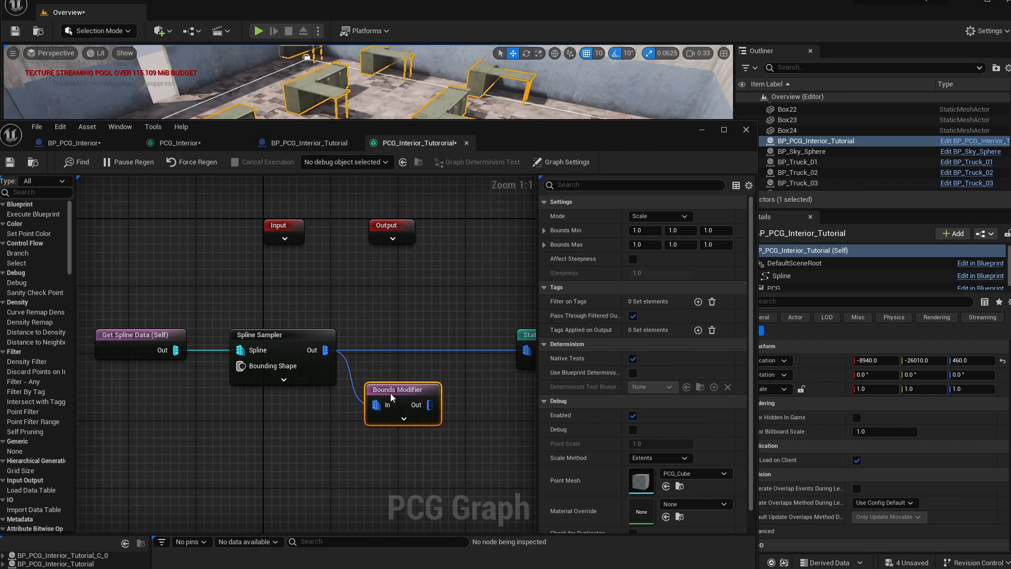
left_click_drag(391, 393, 402, 378)
- Switch the Bounds Modifier's Mode to Set and enable debug display on the node
left_click(651, 216)
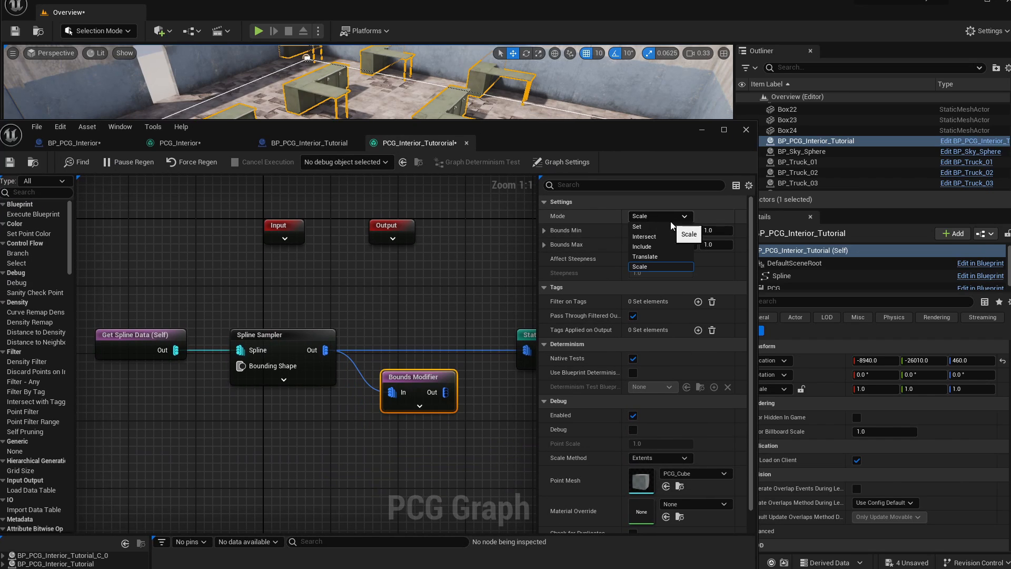
left_click(653, 226)
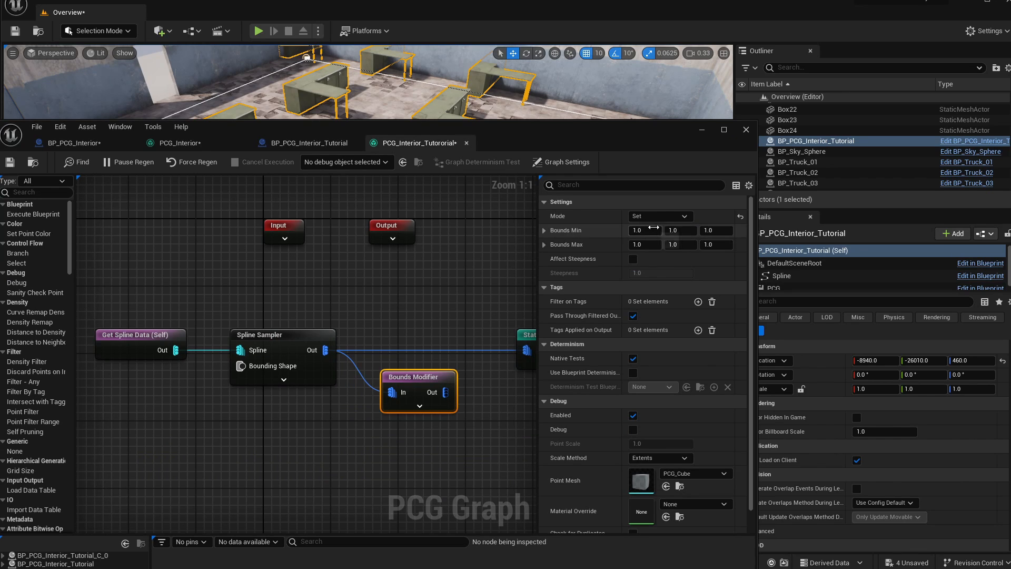
left_click_drag(505, 134, 522, 175)
right_click_drag(447, 116, 434, 132)
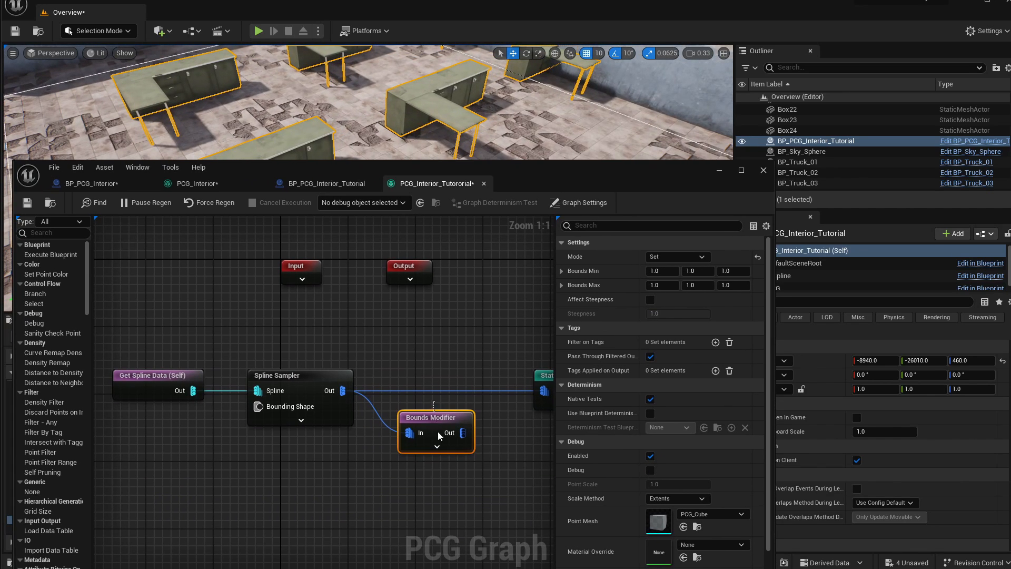
key("d")
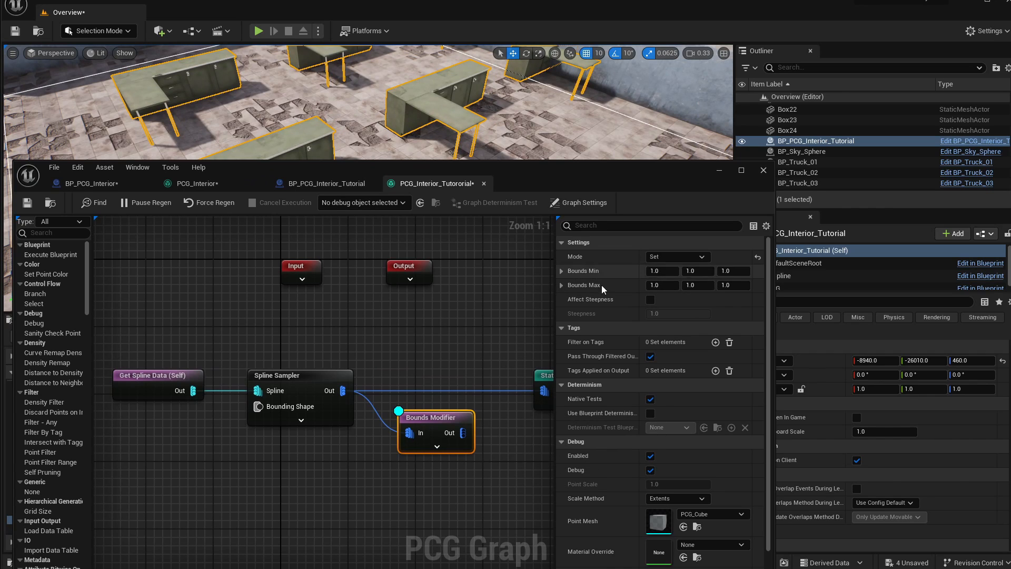
double_click(431, 417)
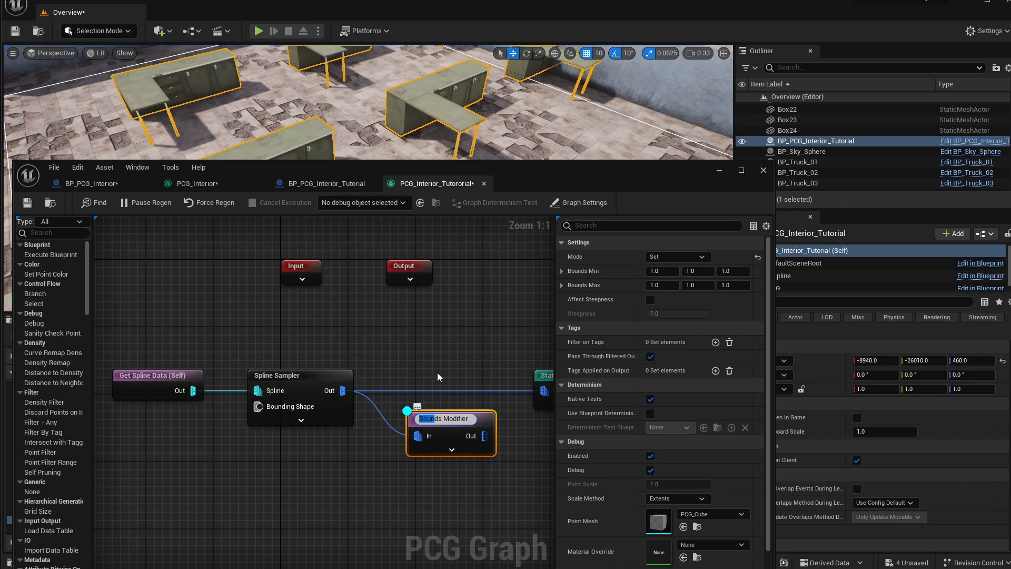
left_click(437, 372)
left_click(436, 420)
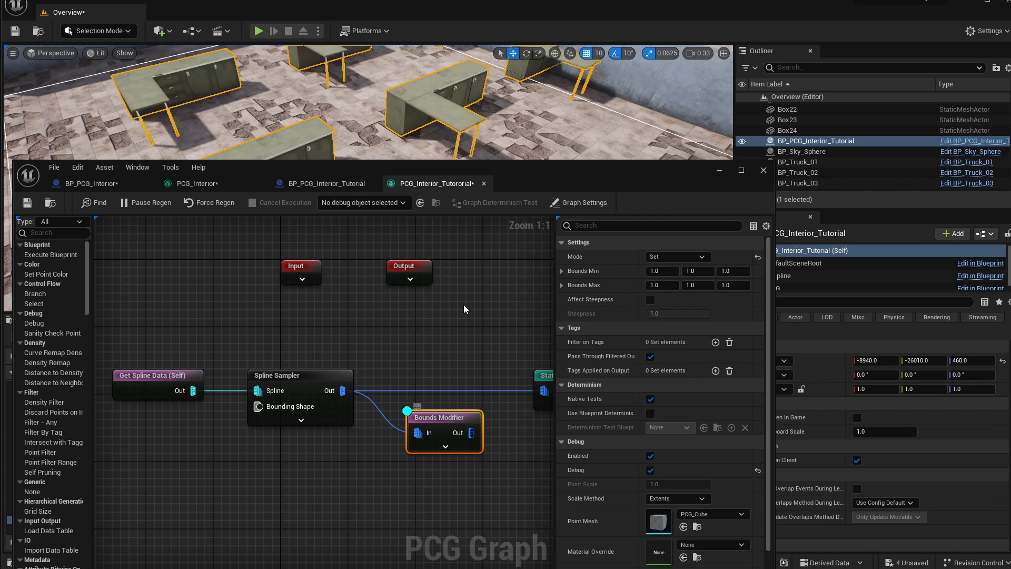
left_click_drag(490, 179, 462, 202)
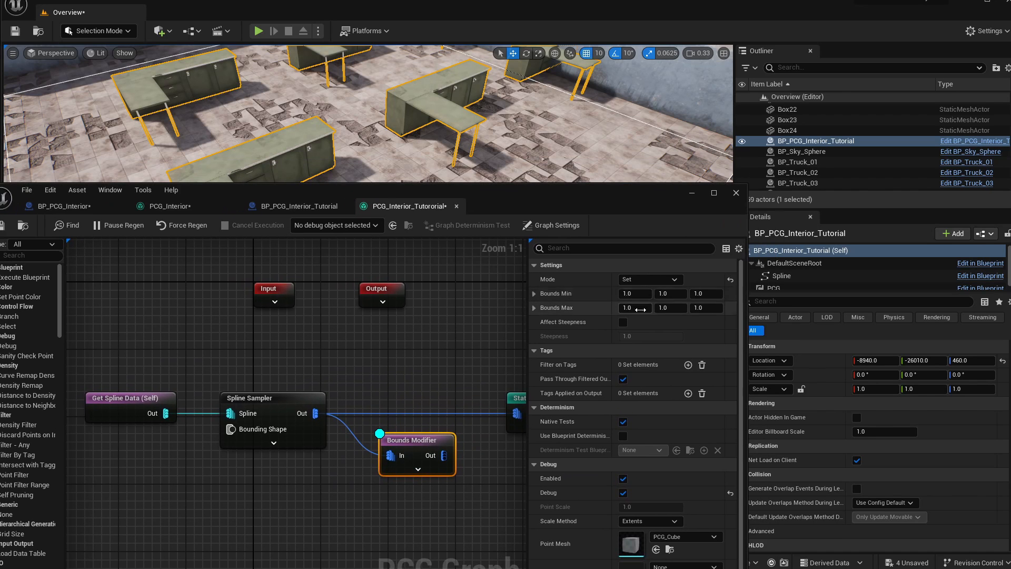
left_click_drag(568, 212, 594, 228)
- Set all three Bounds Min values of the Bounds Modifier to -20
left_click(658, 310)
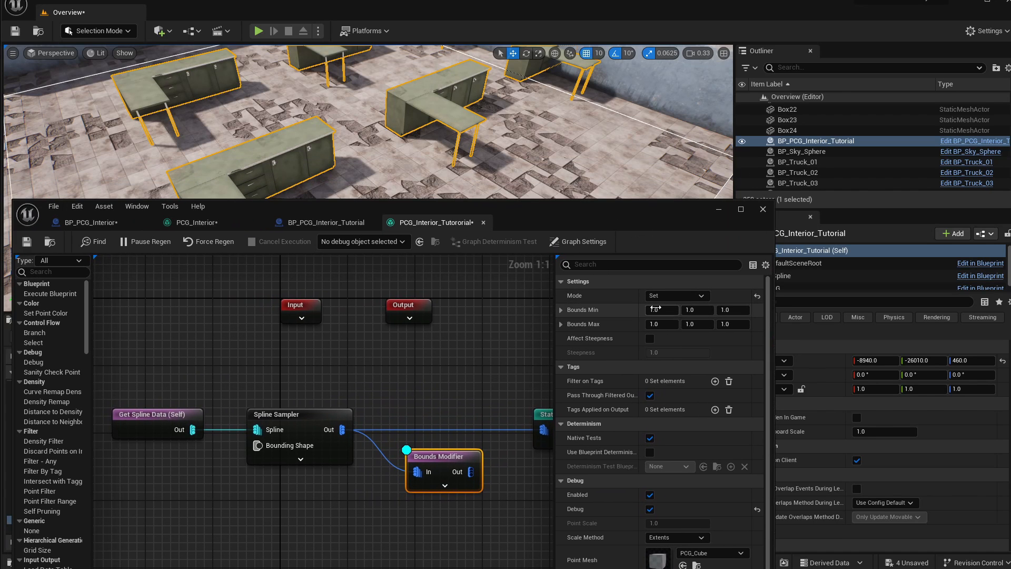
type("-")
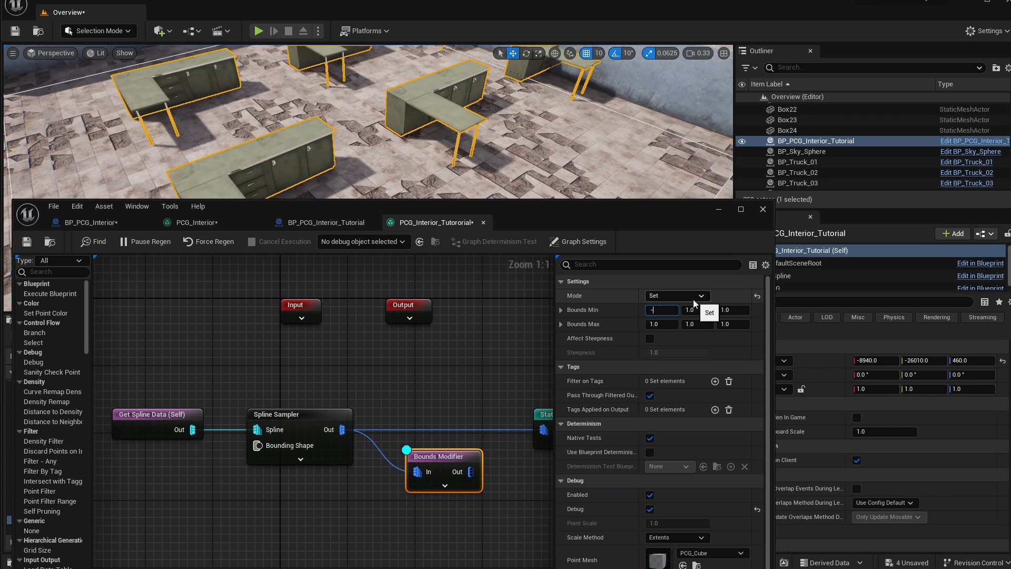
type("20")
key("Return")
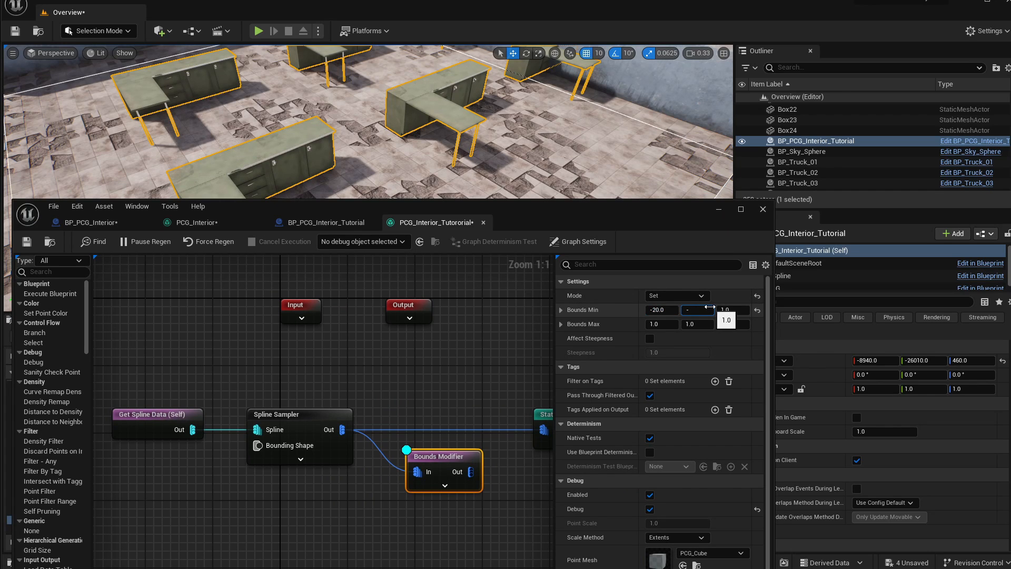
left_click(728, 308)
type("-20")
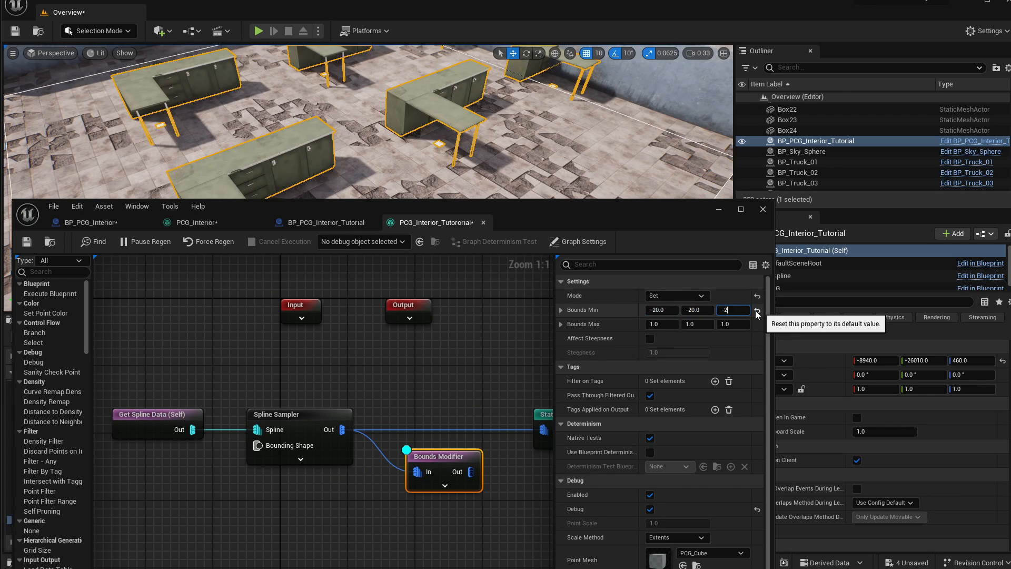
key("Return")
- Set all three Bounds Max values of the Bounds Modifier to 20
left_click(669, 325)
type("20")
key("Tab")
type("20")
key("Return")
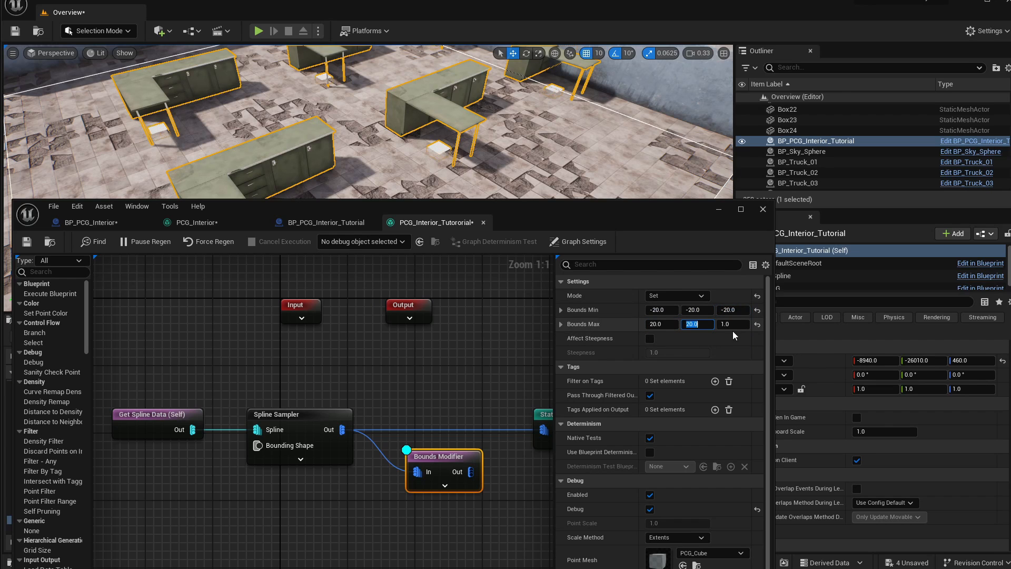
left_click(734, 325)
type("20")
key("Return")
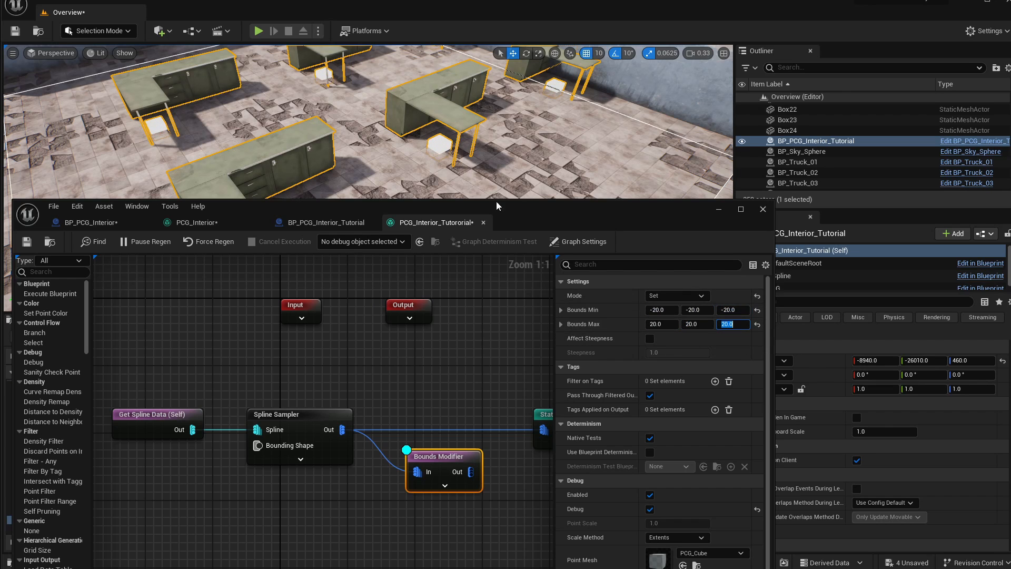
- Check the debug cubes beside the desks, and set the Bounds Modifier's Bounds Min Z to 0 and Bounds Max Z to 100
key("w")
mouse_move(464, 165)
right_mouse_down()
mouse_move(463, 143)
mouse_move(459, 160)
right_mouse_up()
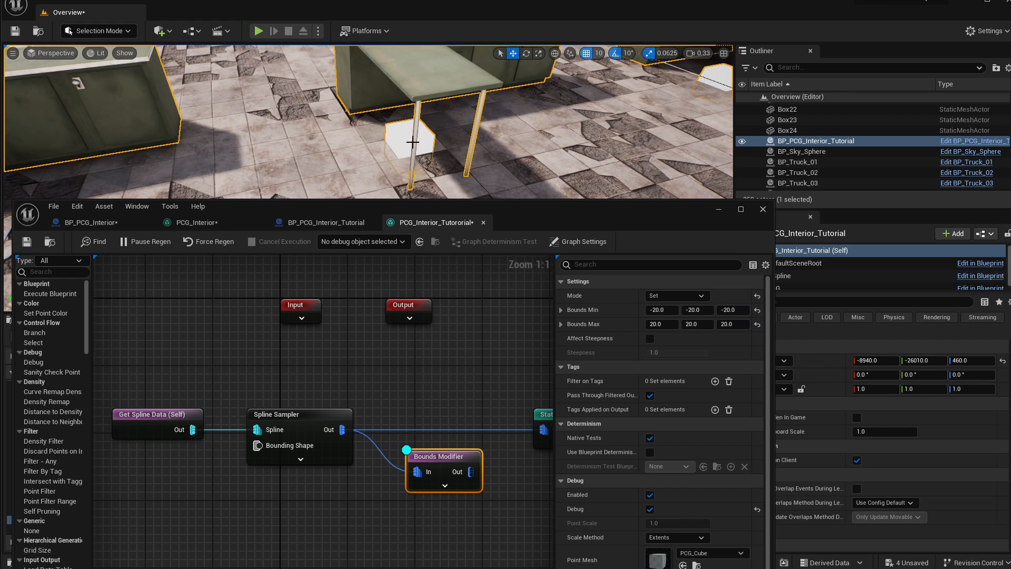
scroll(431, 122, "down", 5)
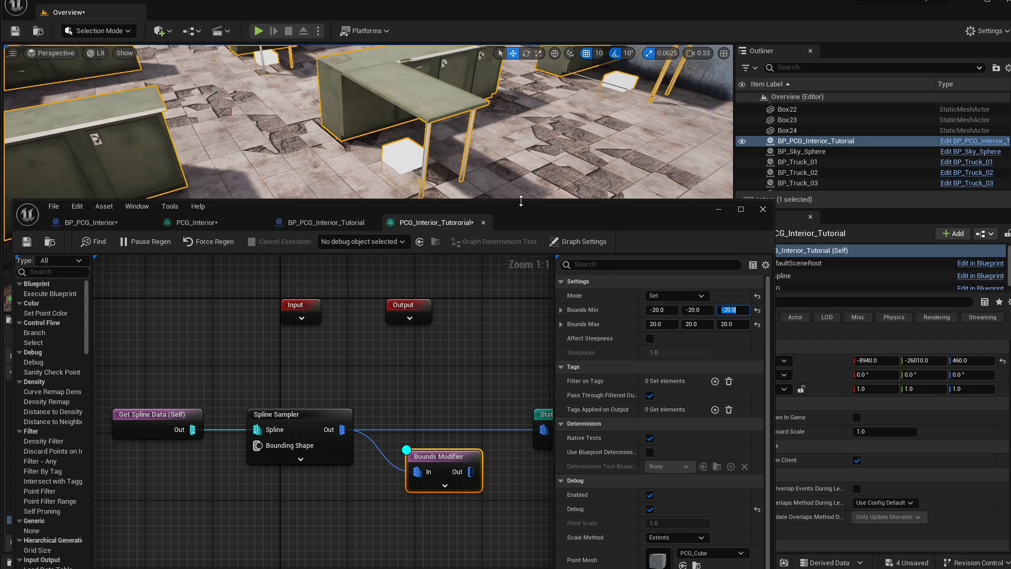
type("0")
key("Return")
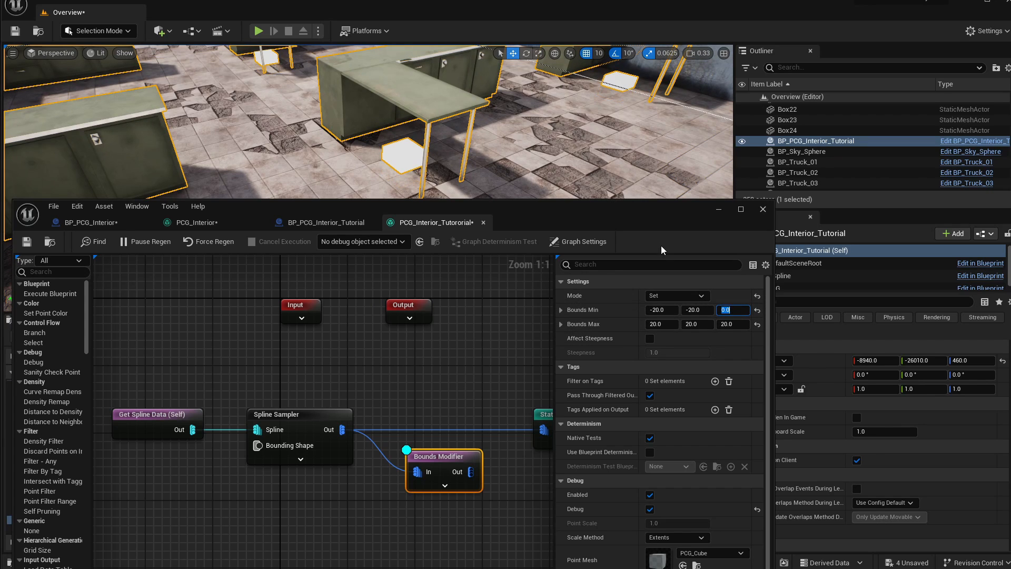
left_click(731, 324)
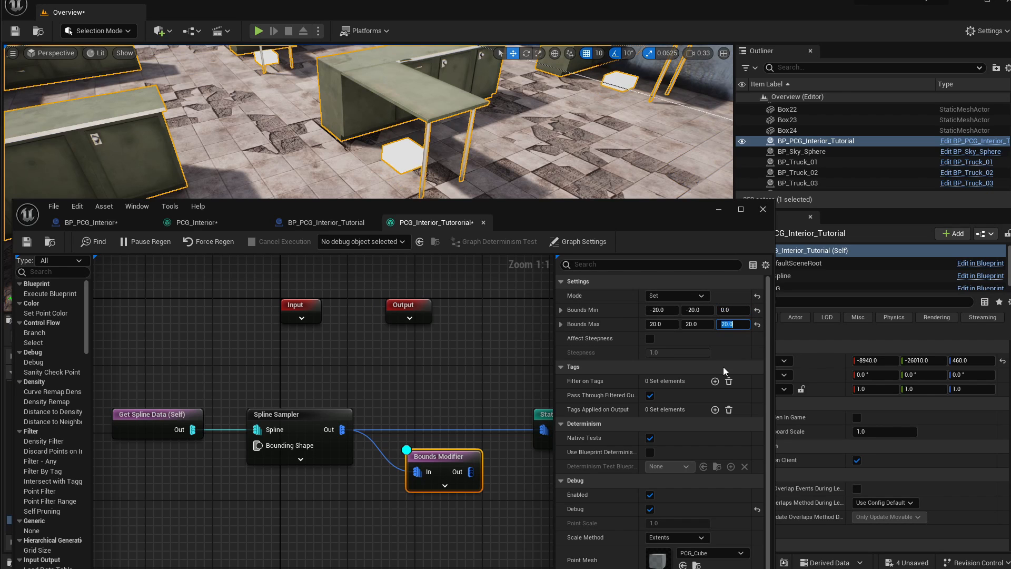
type("100")
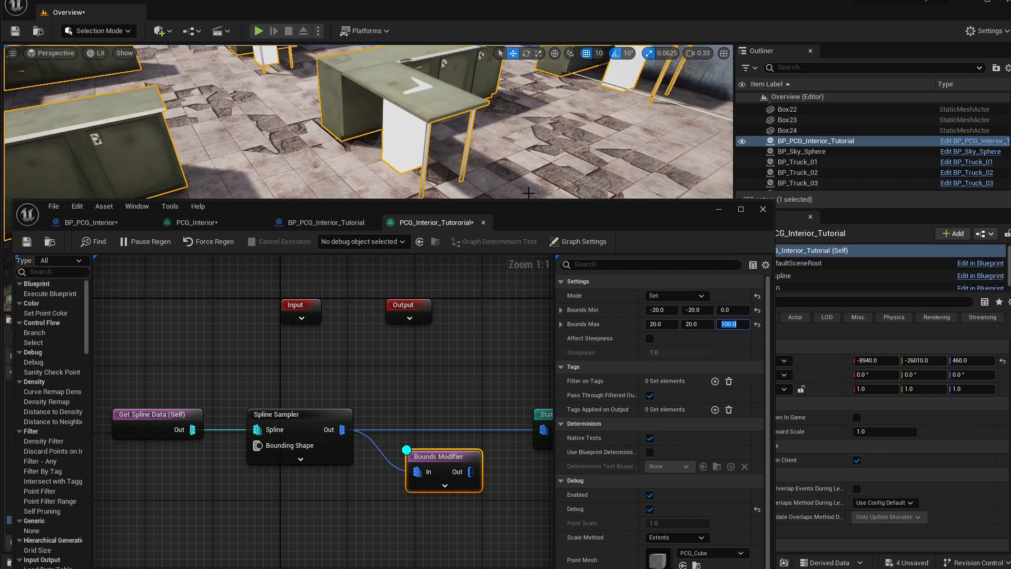
key("Return")
- Set the Bounds Modifier's Bounds Min Y to -250 so the debug cubes stretch along the desks
right_click_drag(432, 110, 426, 106)
right_click_drag(429, 178, 426, 191)
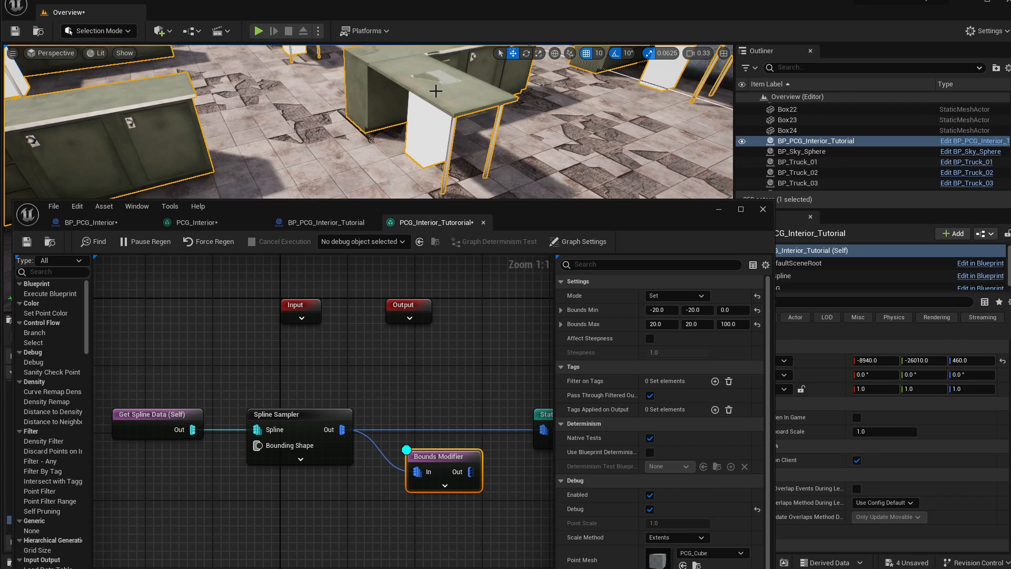
right_click_drag(427, 164, 424, 152)
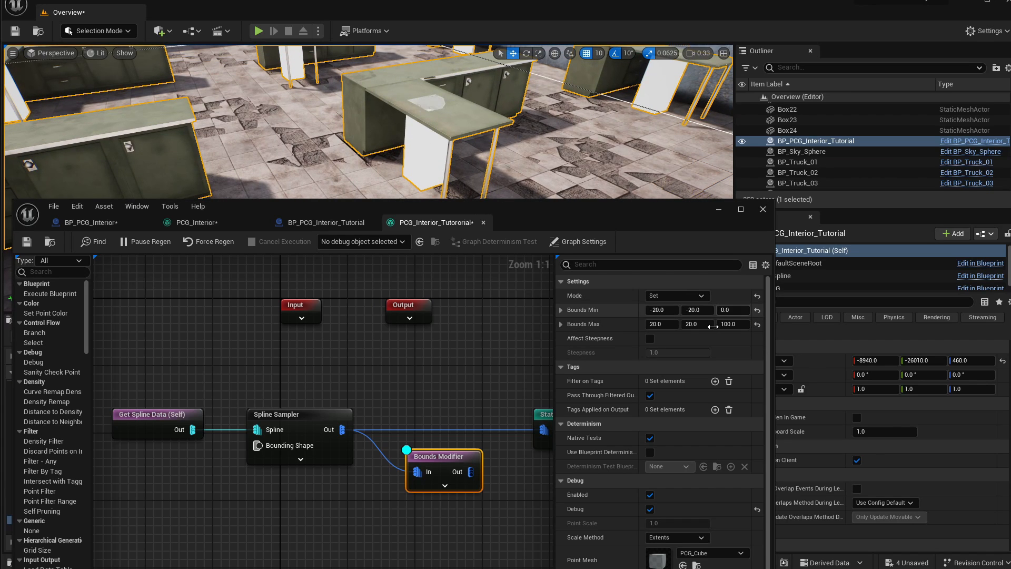
right_click_drag(441, 147, 423, 154)
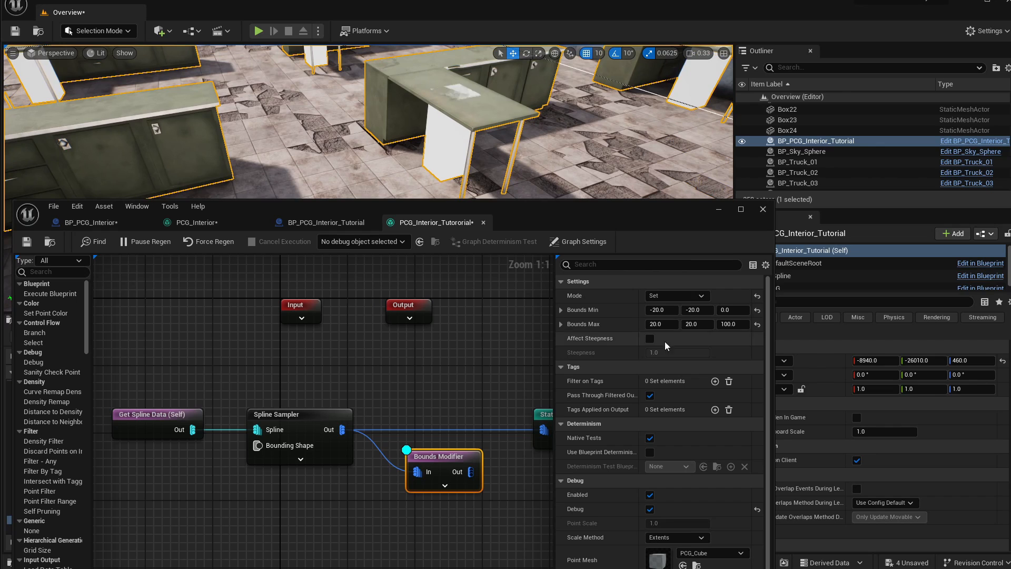
left_click(695, 311)
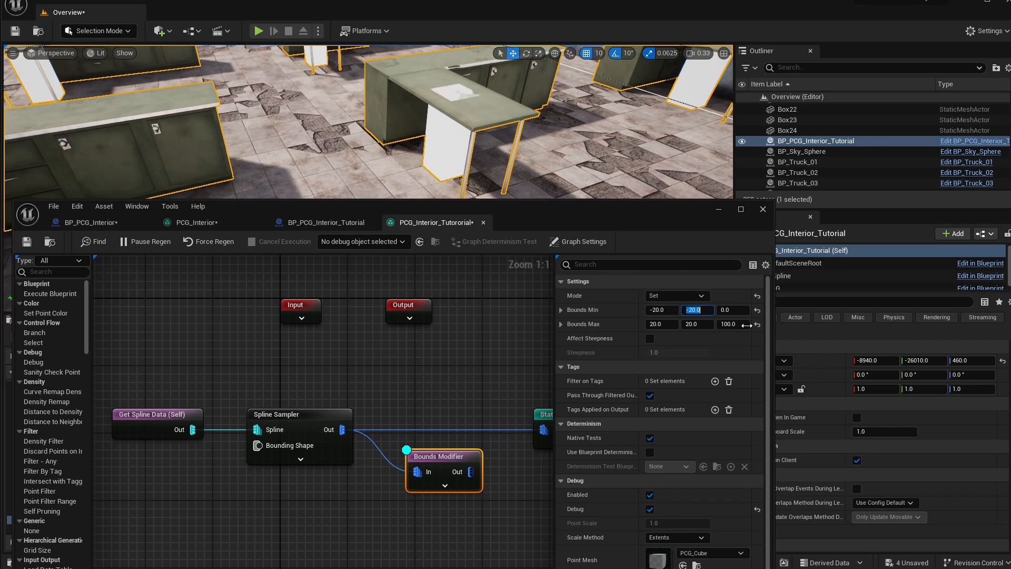
type("-50")
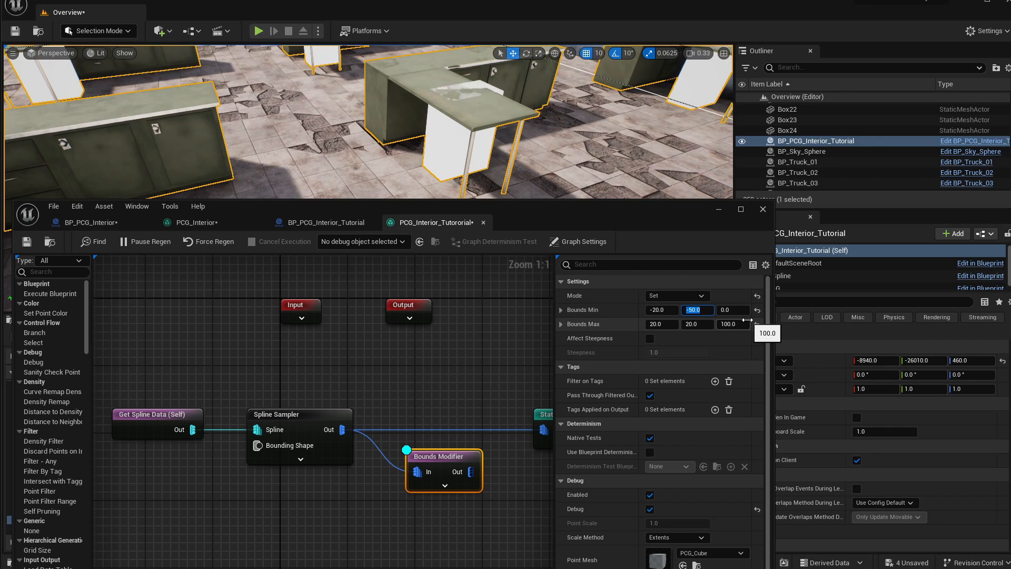
key("Return")
type("-2")
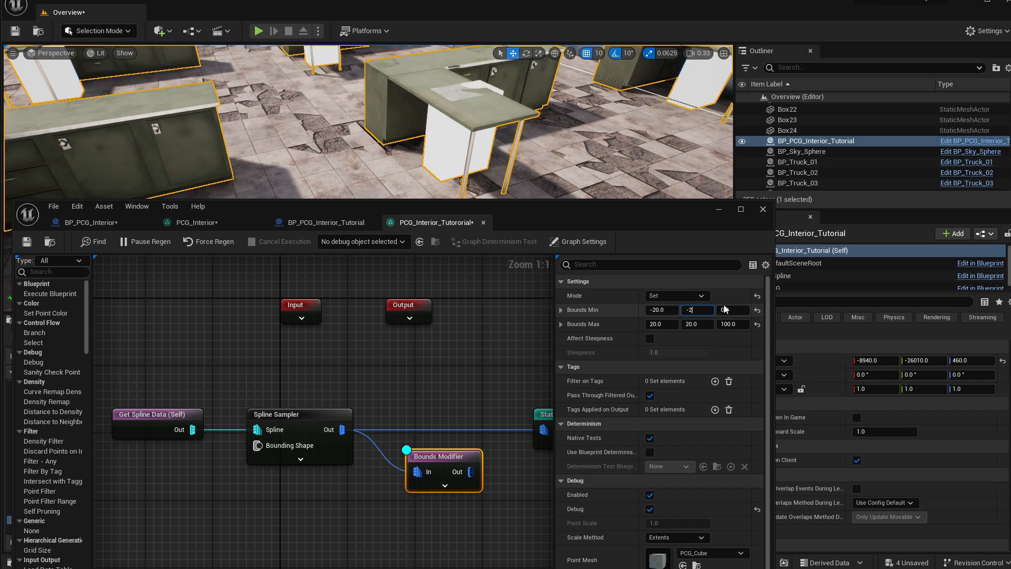
type("00")
key("Return")
right_click_drag(527, 153, 490, 161)
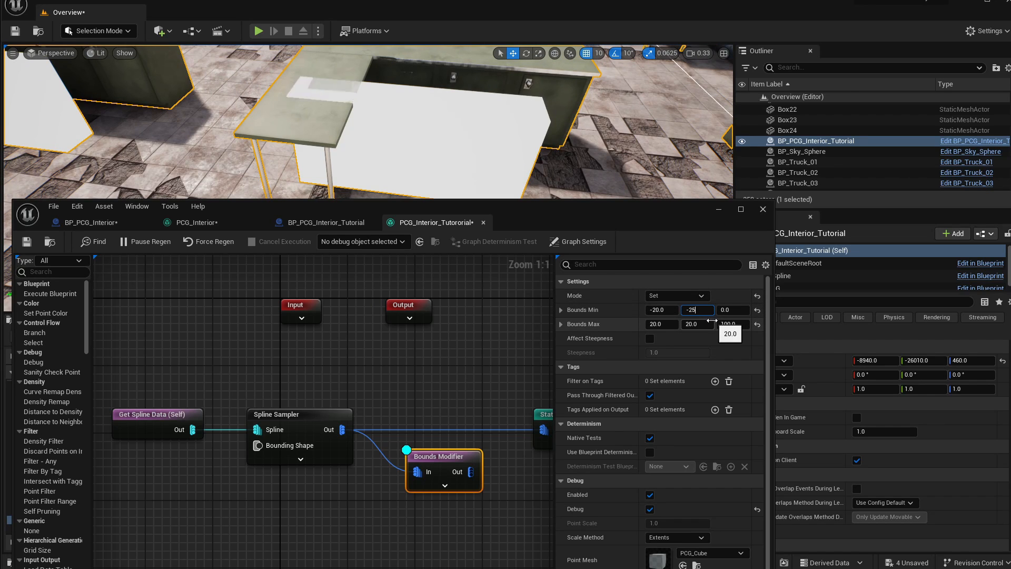
key("Return")
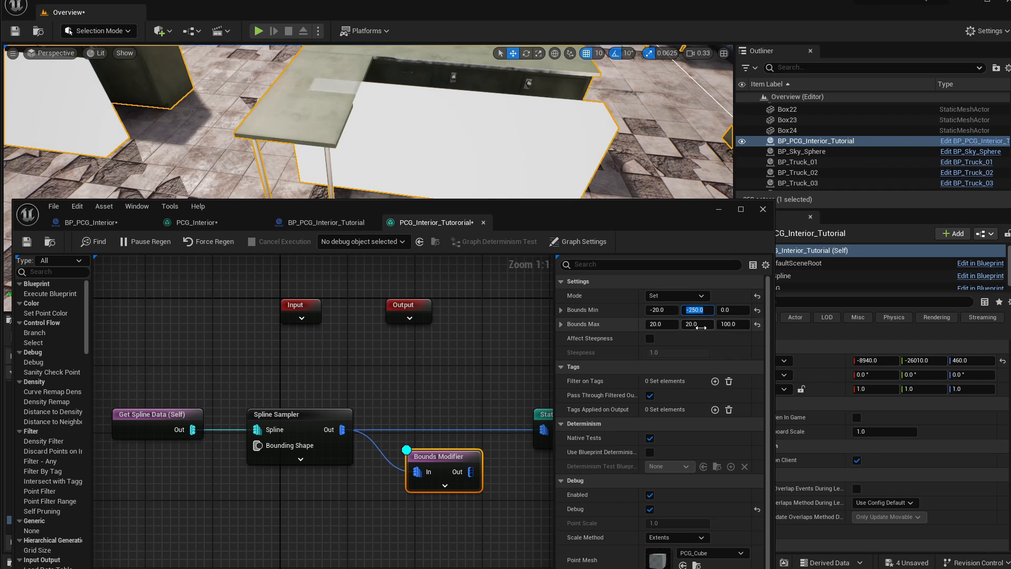
- Tune the Bounds Modifier's Bounds Max Y against the edge of the desk and settle on 40
type("50")
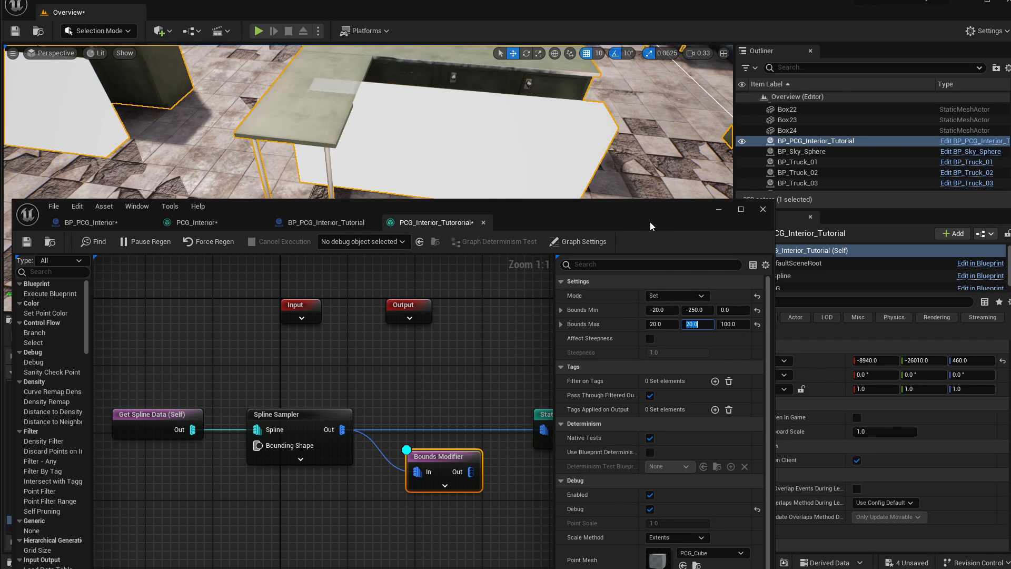
key("Return")
type("40")
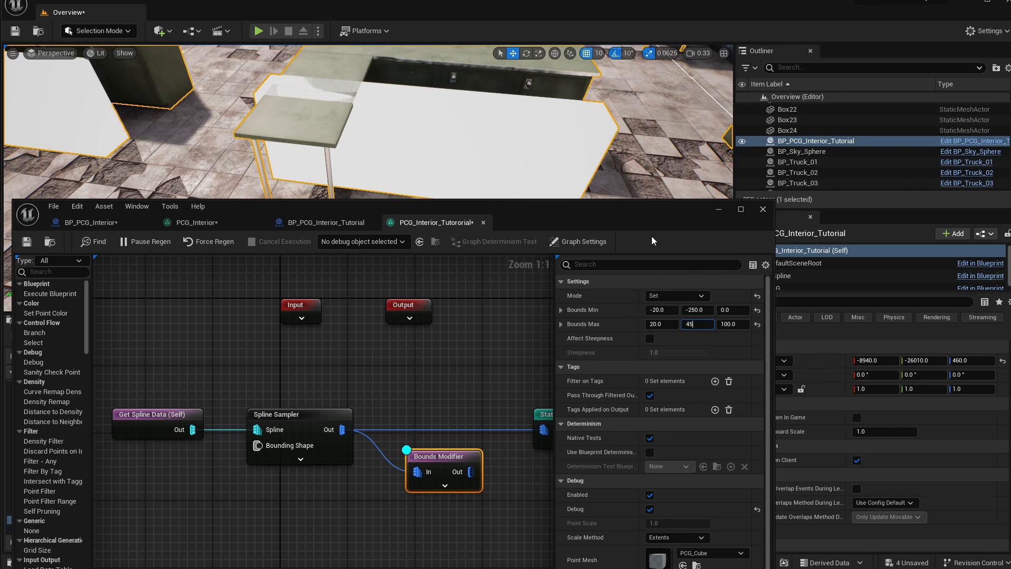
key("Return")
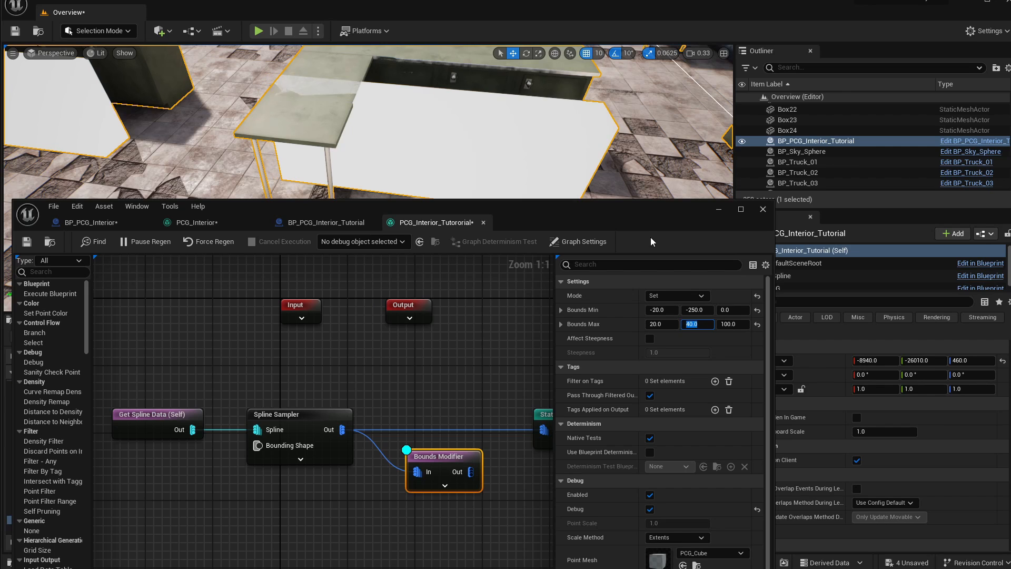
type("45")
key("Return")
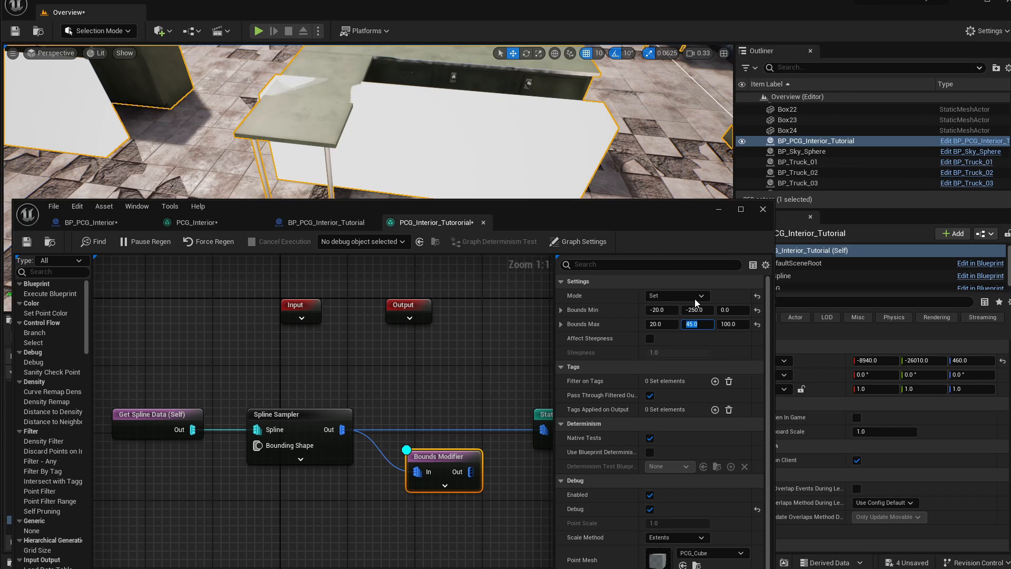
type("40")
key("Return")
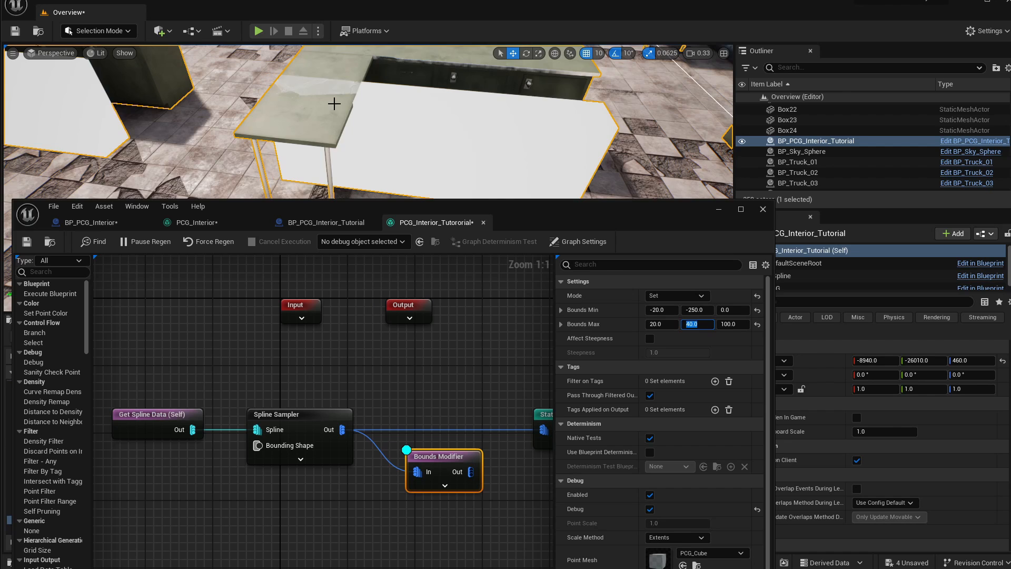
- Set the Bounds Modifier's Bounds Min X to -150 so the debug cube reaches the desk's far side
mouse_move(334, 101)
right_mouse_down()
mouse_move(338, 64)
mouse_move(372, 75)
mouse_move(350, 92)
right_mouse_up()
key("s")
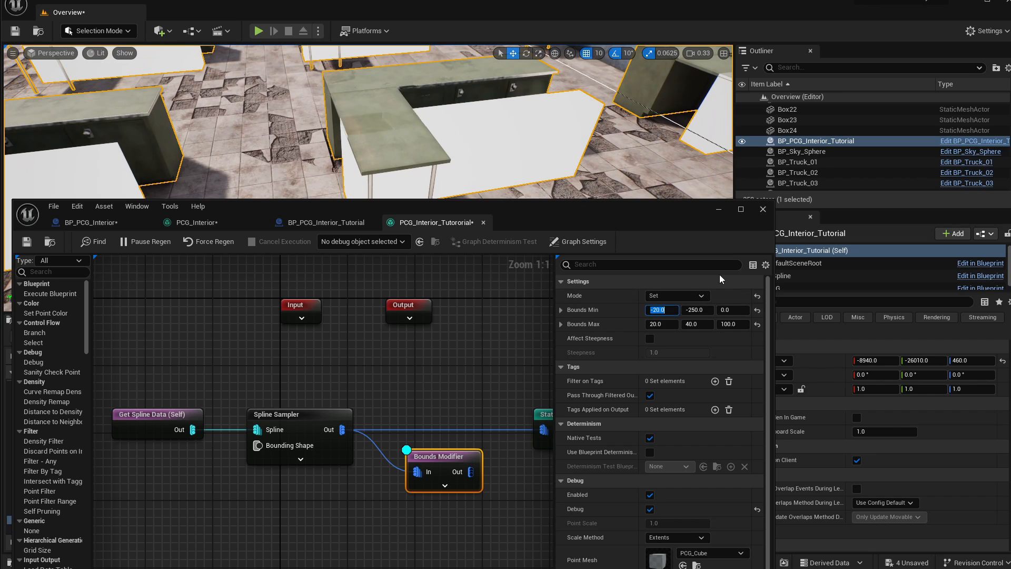
type("-50")
key("Return")
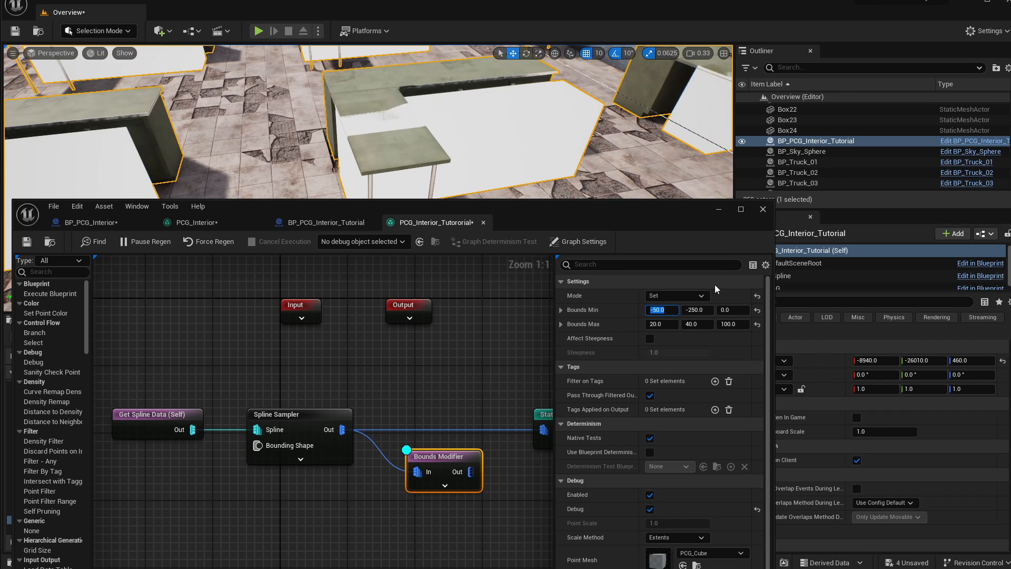
type("-150")
key("Return")
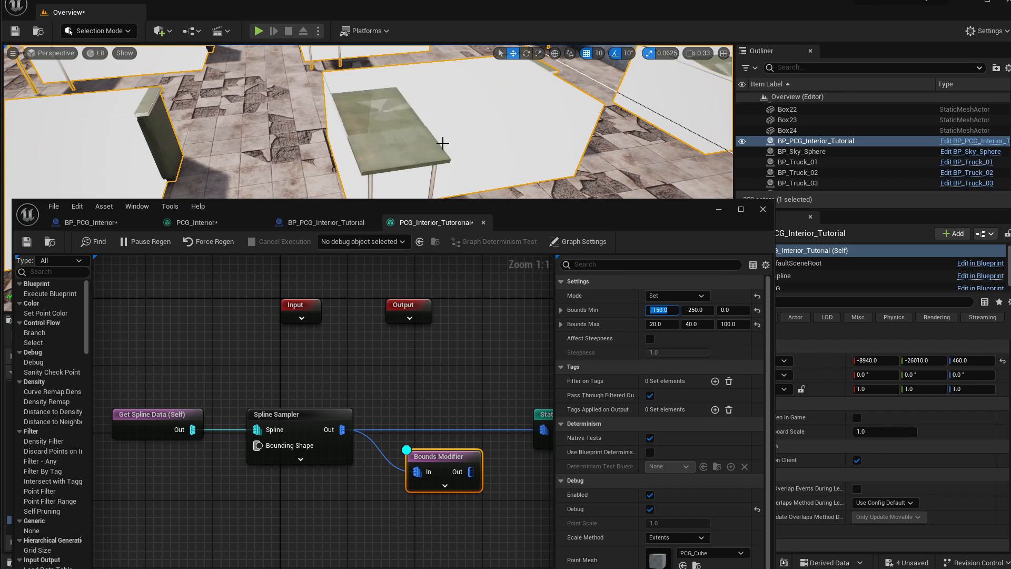
- Adjust the Bounds Modifier's Bounds Max X to the protruding desk end, finishing at 80
mouse_move(443, 144)
right_mouse_down()
mouse_move(443, 121)
mouse_move(451, 135)
right_mouse_up()
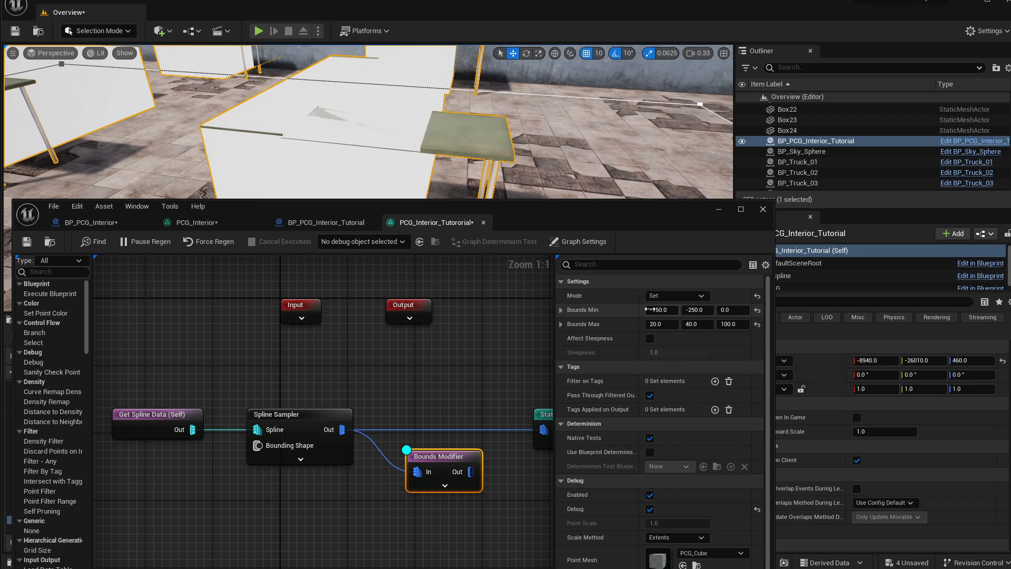
left_click(656, 324)
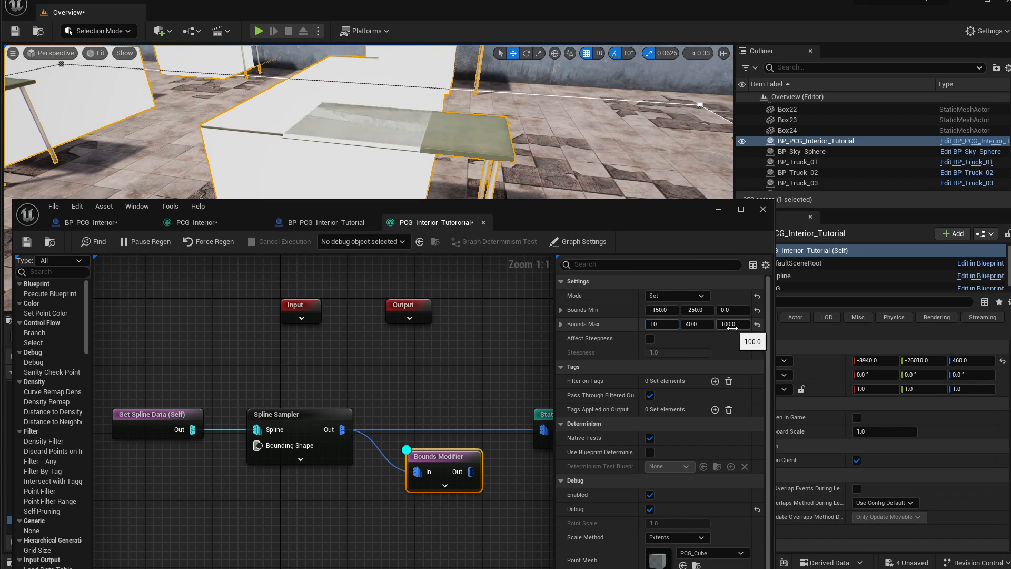
type("100")
key("Return")
type("70")
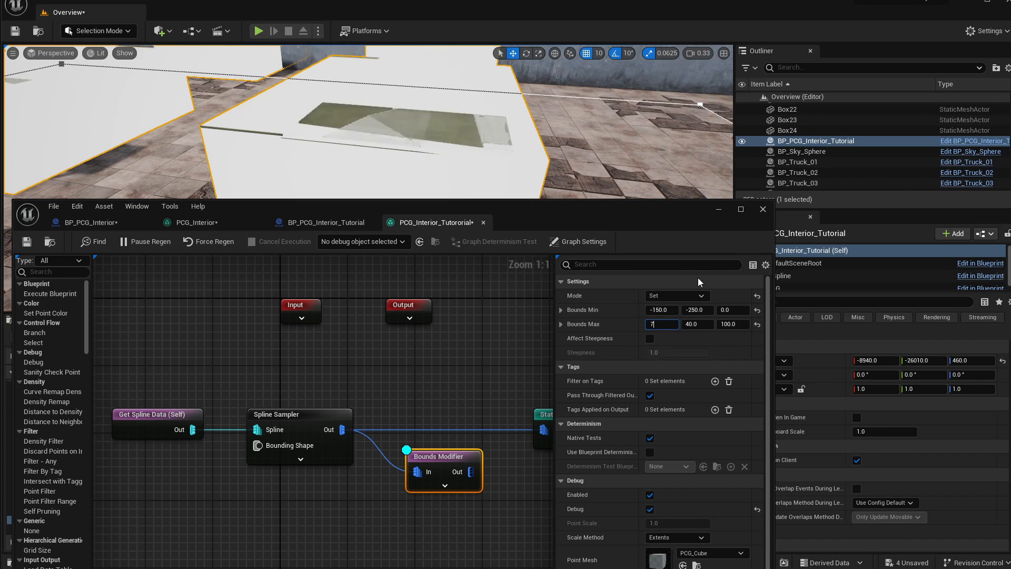
key("Return")
type("80")
key("Return")
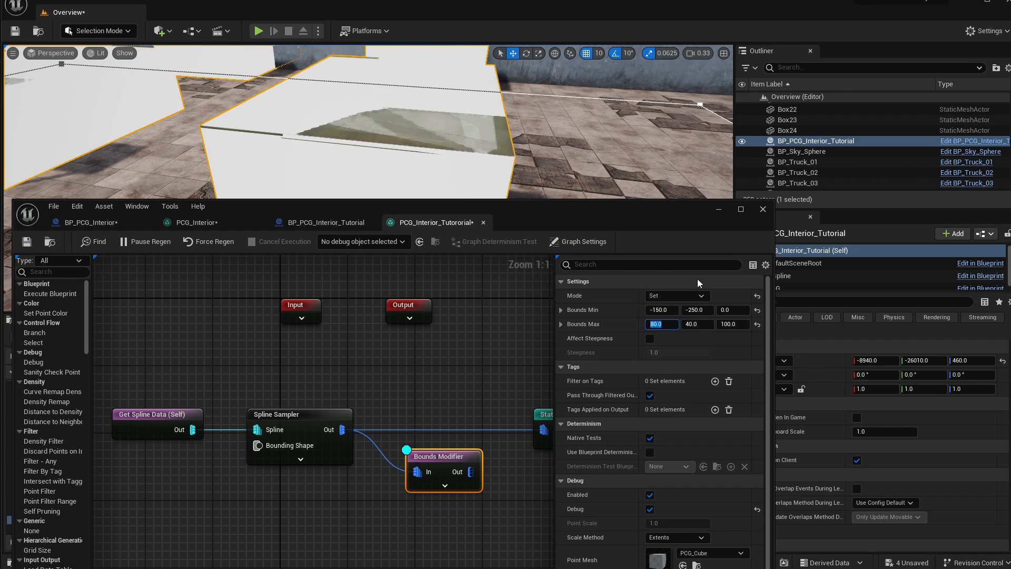
- Set the Bounds Modifier's Bounds Min Y to -260 and check the debug boxes around all desks
right_click_drag(575, 155, 431, 172)
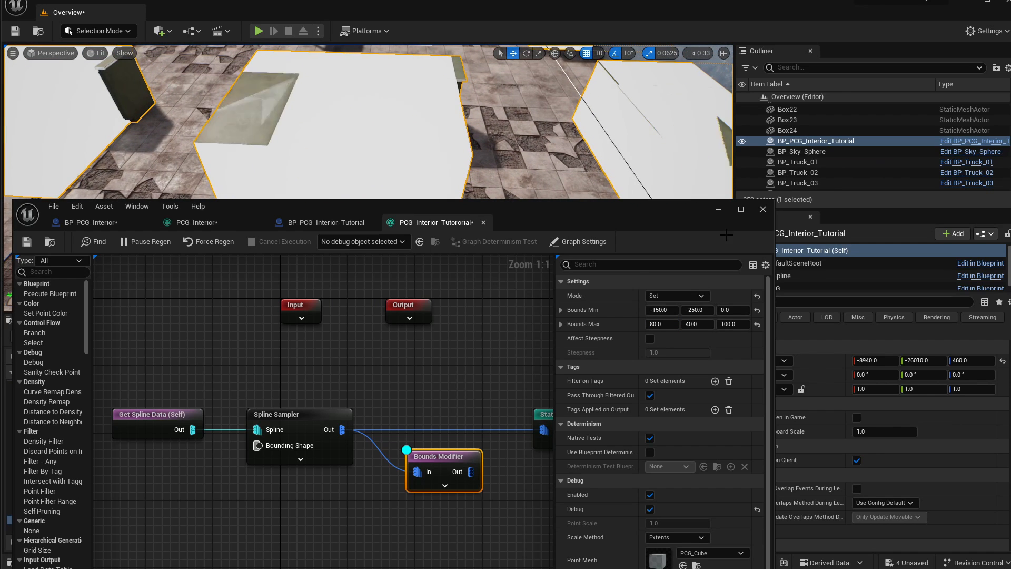
left_click(696, 310)
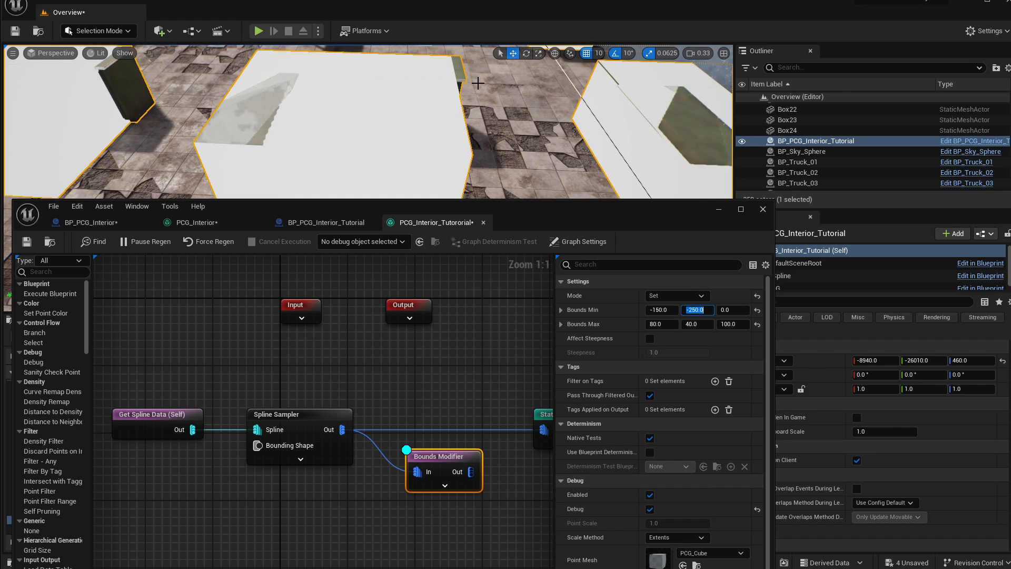
type("-26")
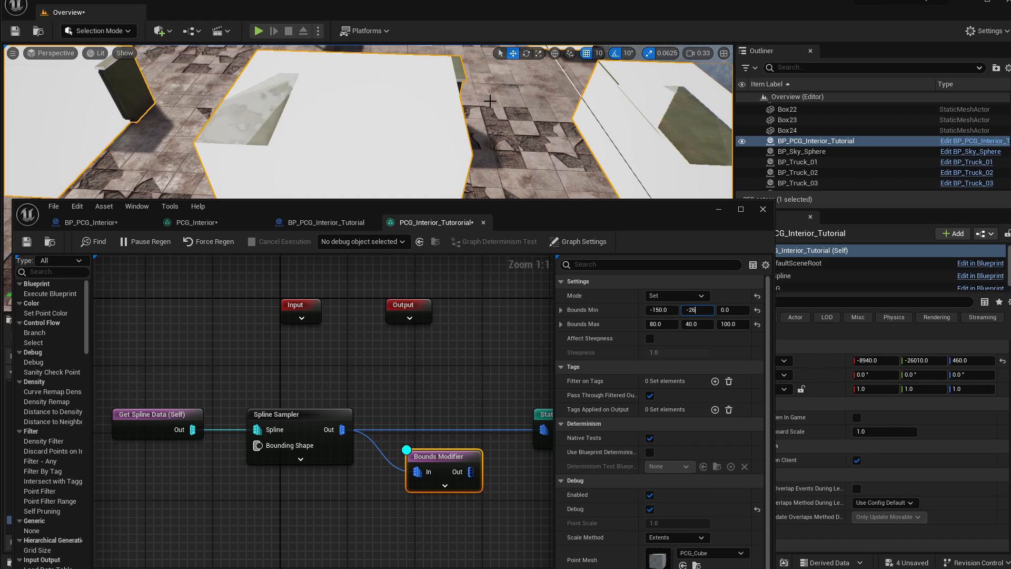
type("0")
key("Return")
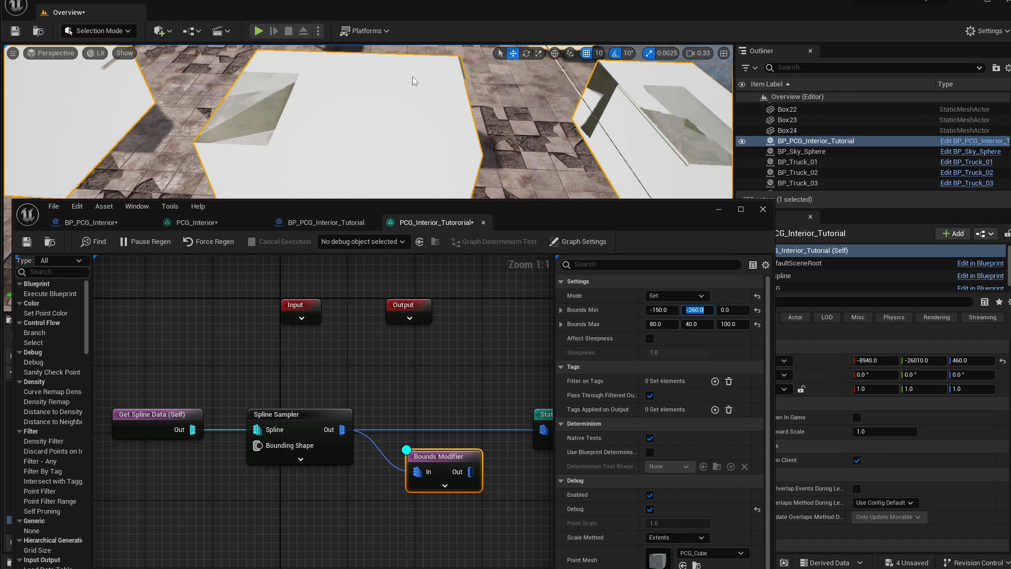
mouse_move(415, 81)
right_mouse_down()
mouse_move(431, 79)
mouse_move(437, 94)
mouse_move(448, 79)
mouse_move(424, 103)
mouse_move(420, 90)
right_mouse_up()
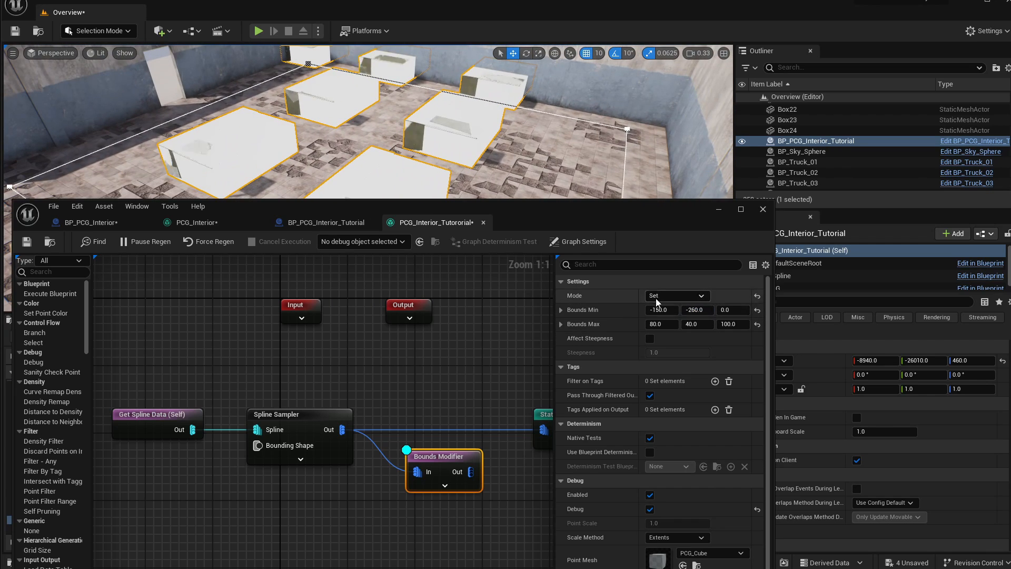
mouse_move(412, 127)
right_mouse_down()
mouse_move(381, 129)
mouse_move(408, 137)
right_mouse_up()
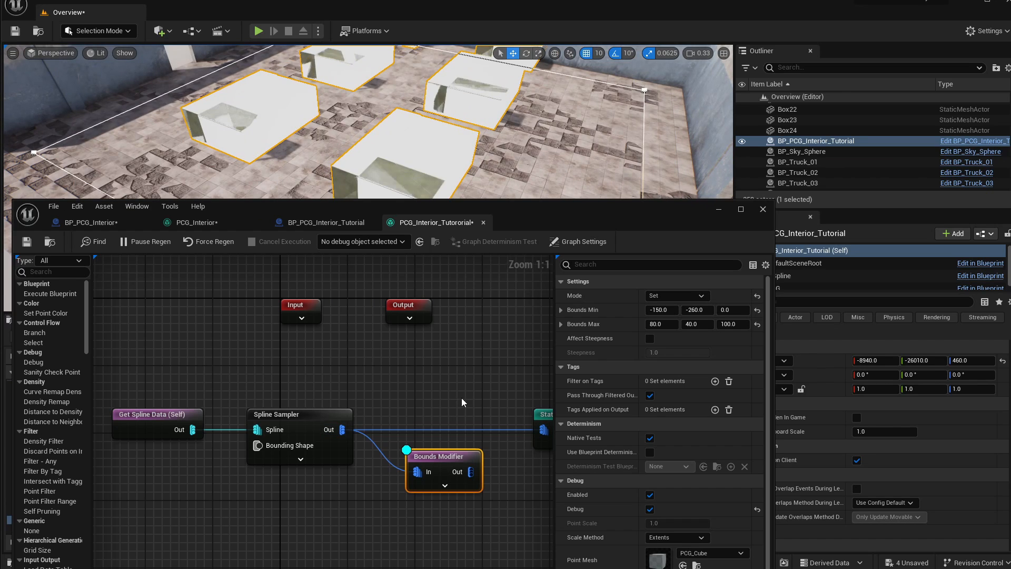
- Remove the direct link between Spline Sampler and Static Mesh Spawner, and connect the Bounds Modifier's output to the spawner's input
right_click_drag(462, 397, 386, 391)
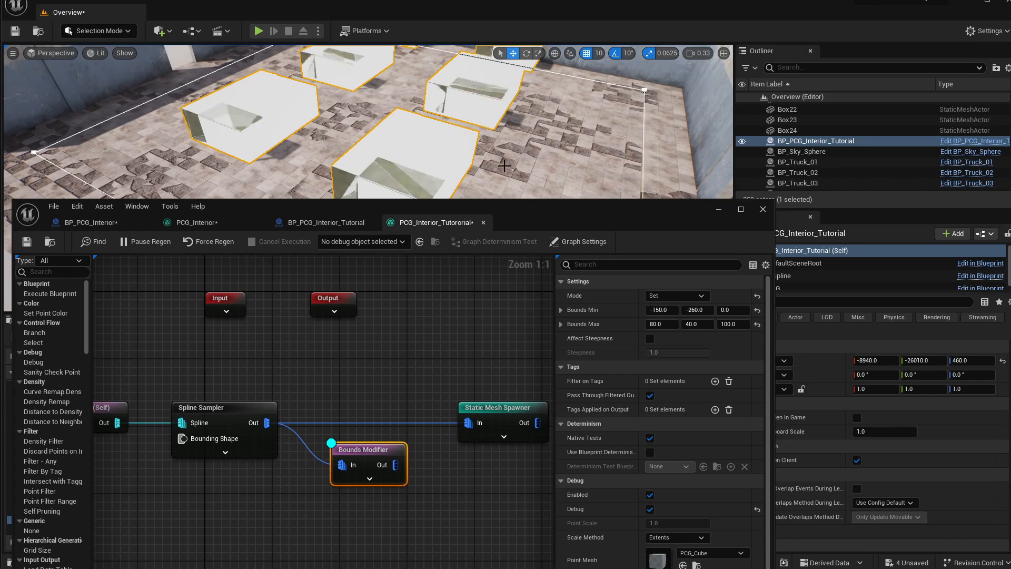
scroll(504, 166, "up", 2)
left_click(407, 420)
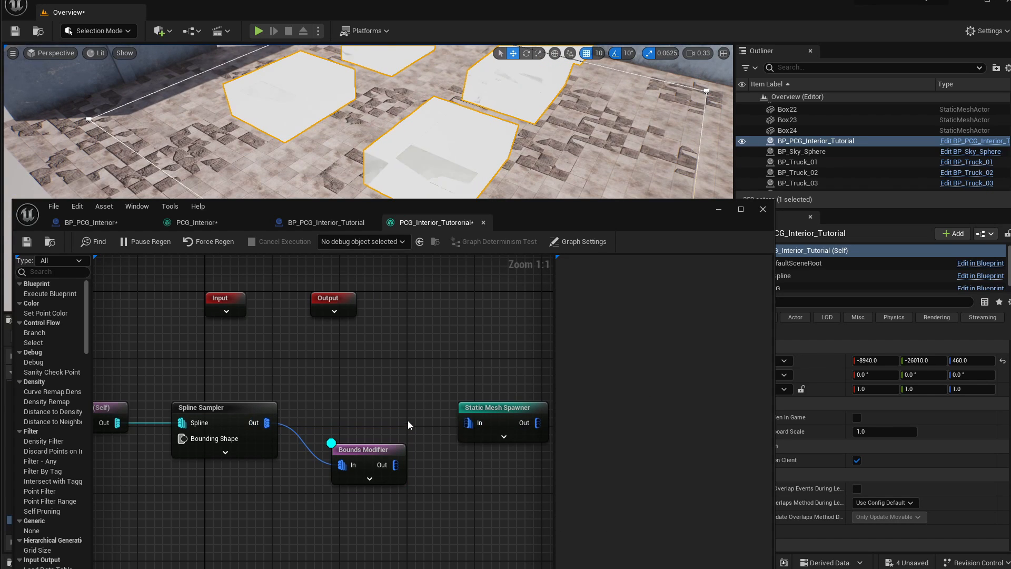
right_click_drag(408, 420, 280, 417)
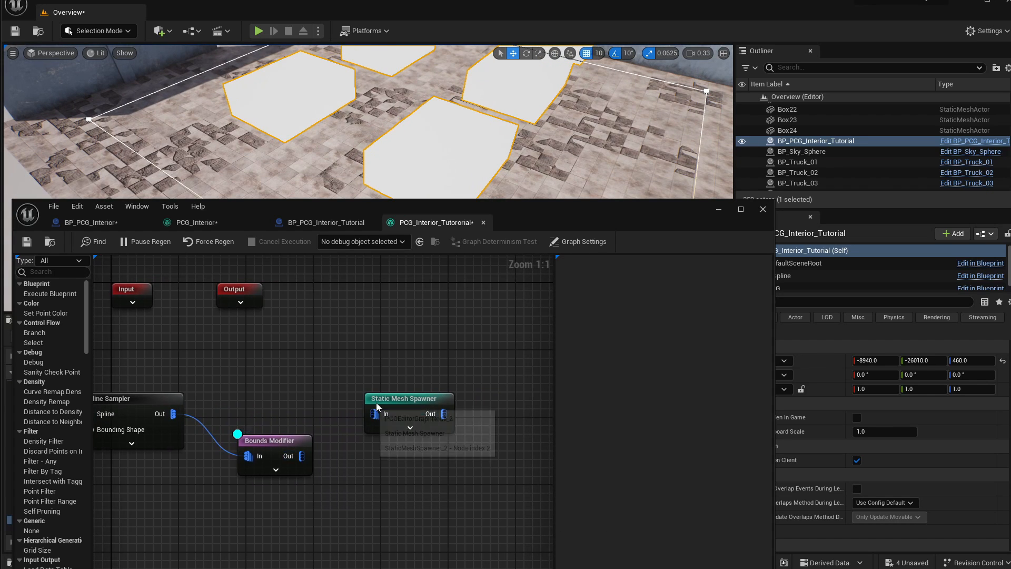
left_click_drag(302, 455, 443, 411)
left_click_drag(273, 443, 267, 400)
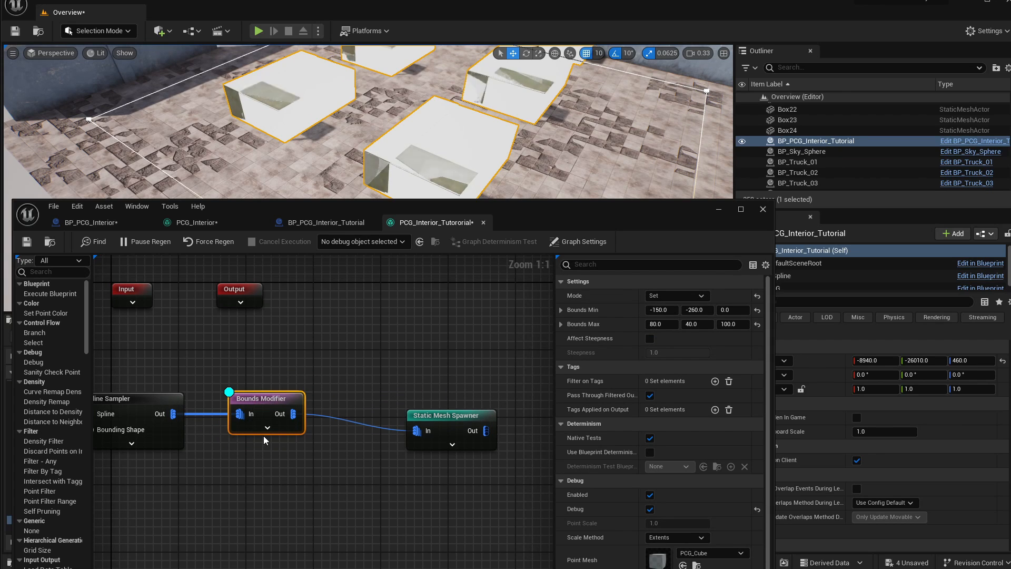
- Turn off the Bounds Modifier's debug display and line up the Static Mesh Spawner with the other nodes
right_click_drag(348, 153, 354, 129)
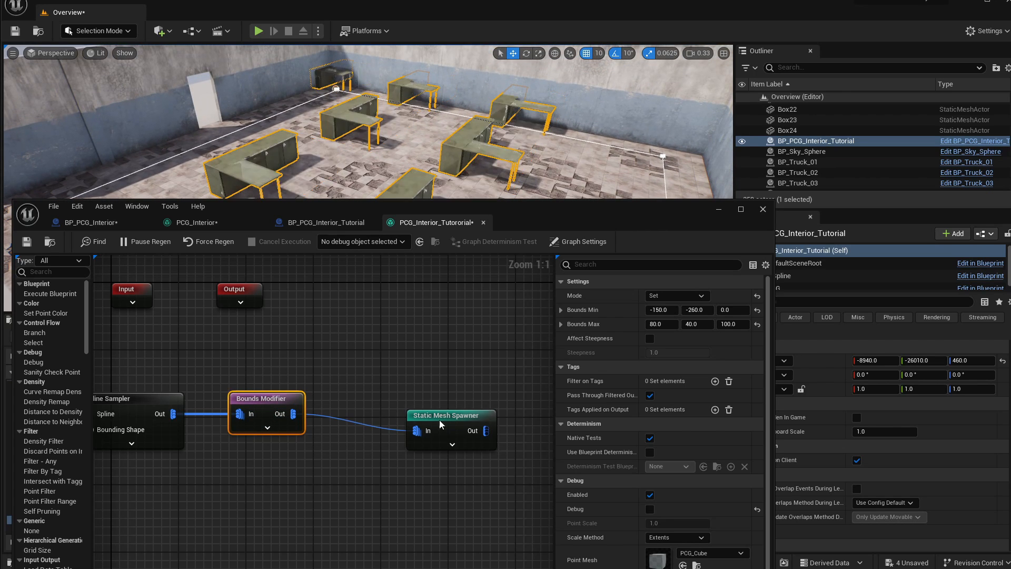
left_click_drag(447, 417, 466, 400)
right_click_drag(320, 390, 284, 375)
right_click_drag(139, 365, 278, 372)
- Set the Spline Sampler's Interior Sample Spacing to 120 and its Interior Border Sample Spacing to 100
left_click_drag(236, 360, 222, 423)
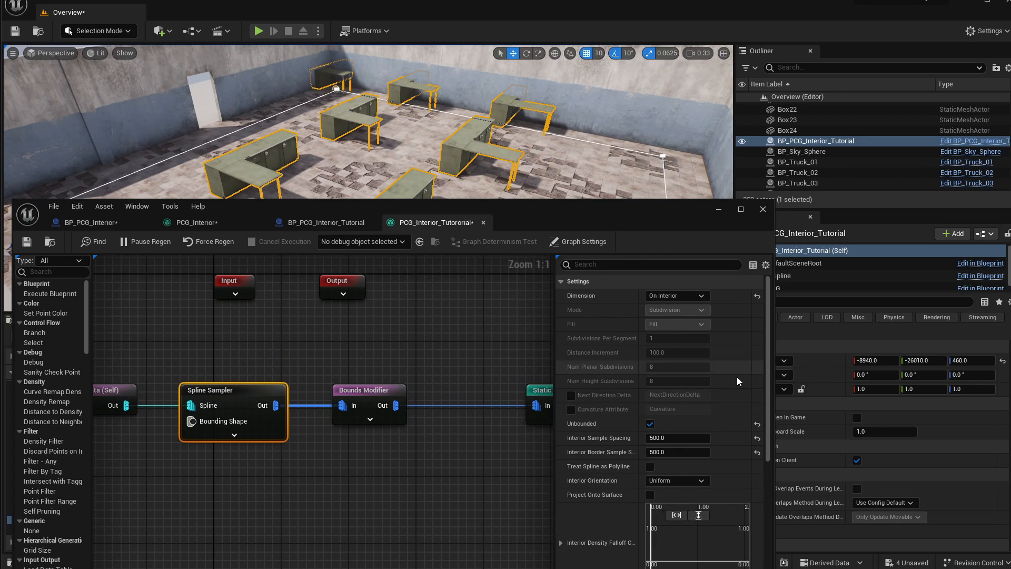
left_click(683, 437)
key("Return")
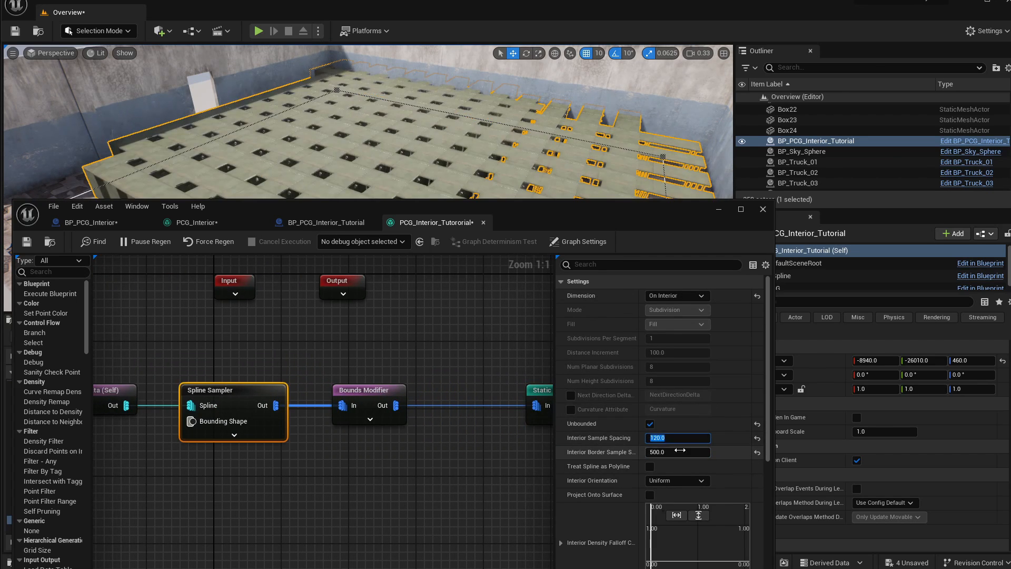
left_click(684, 452)
type("10")
key("Return")
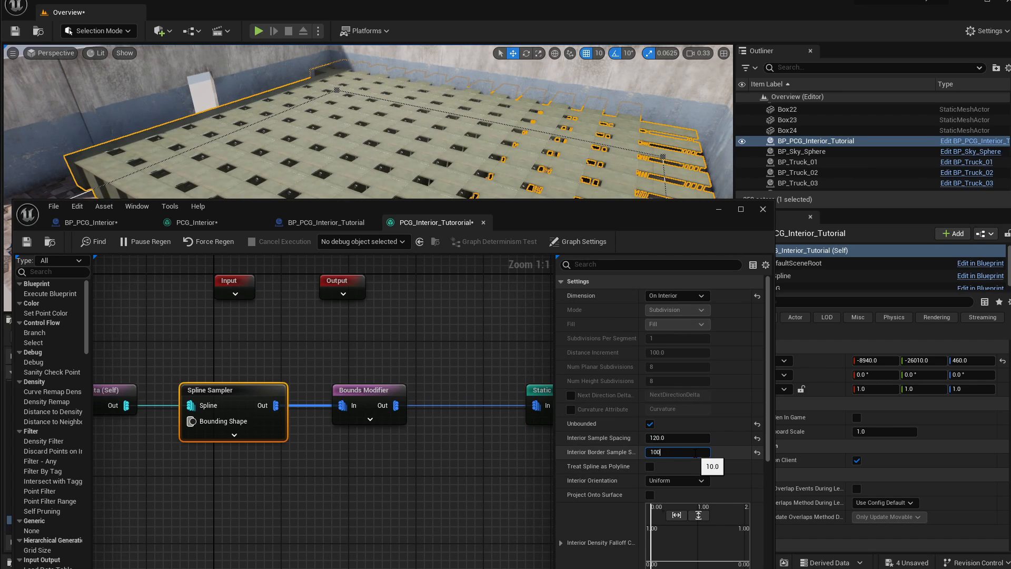
key("Return")
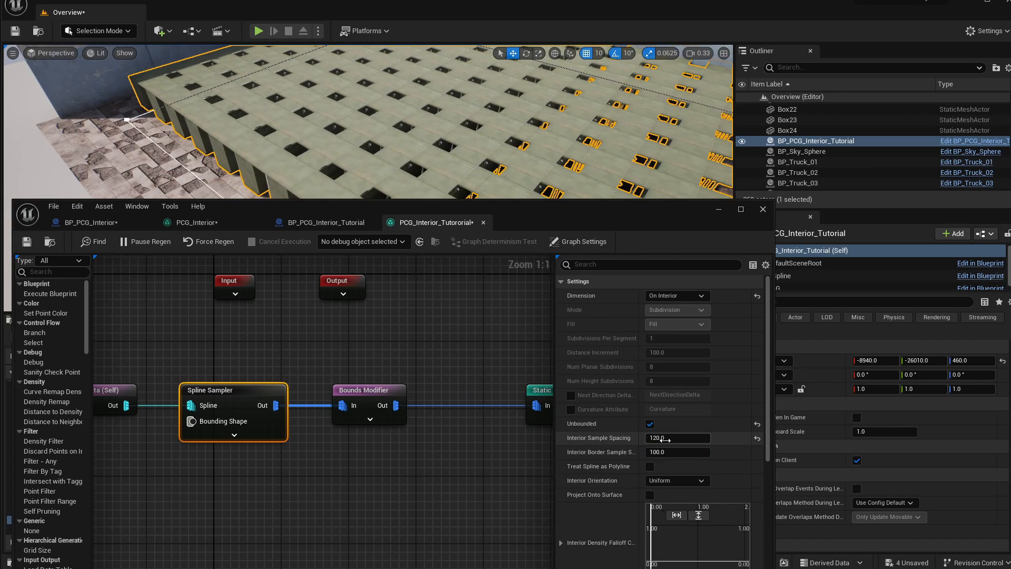
- Move the Static Mesh Spawner away from the Bounds Modifier and break the link between the two nodes
right_click_drag(390, 377, 271, 386)
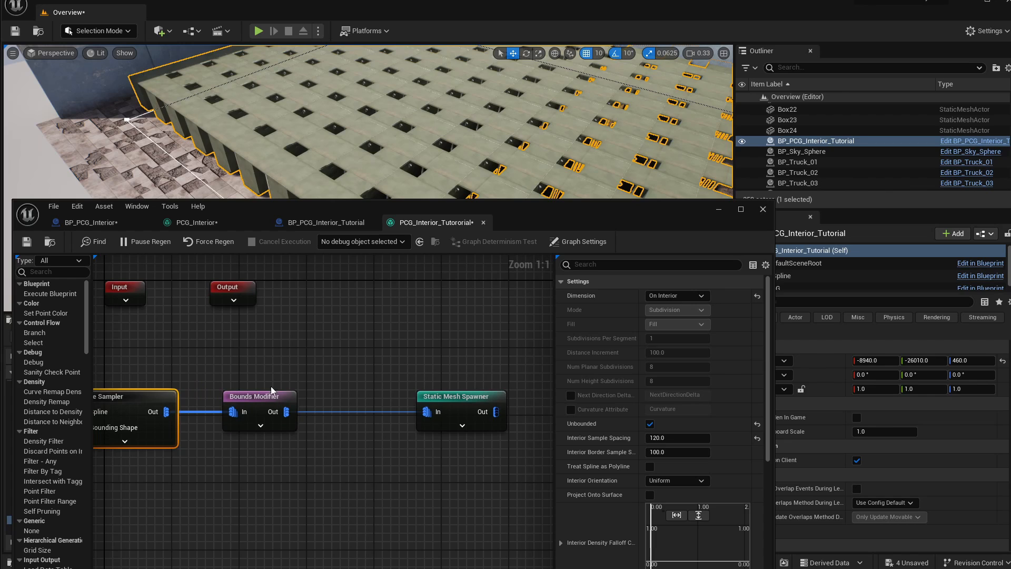
left_click_drag(433, 404, 475, 403)
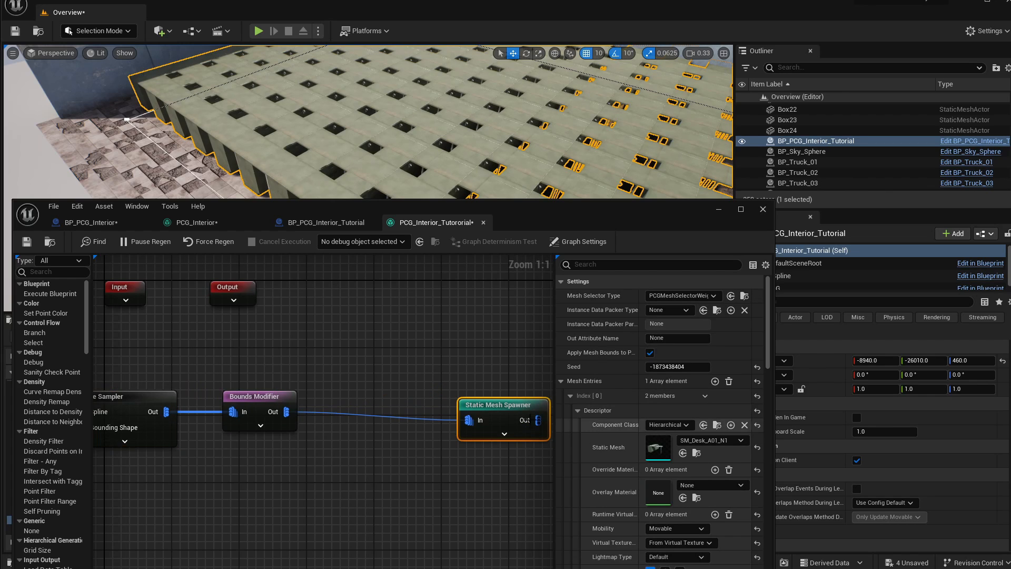
double_click(505, 397)
left_click(362, 407)
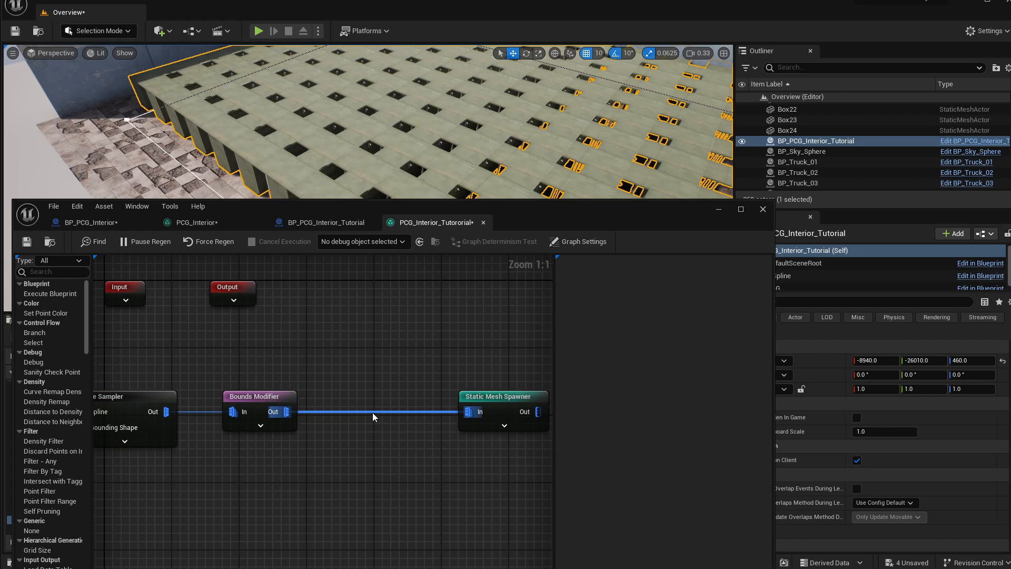
left_click(371, 412, "alt")
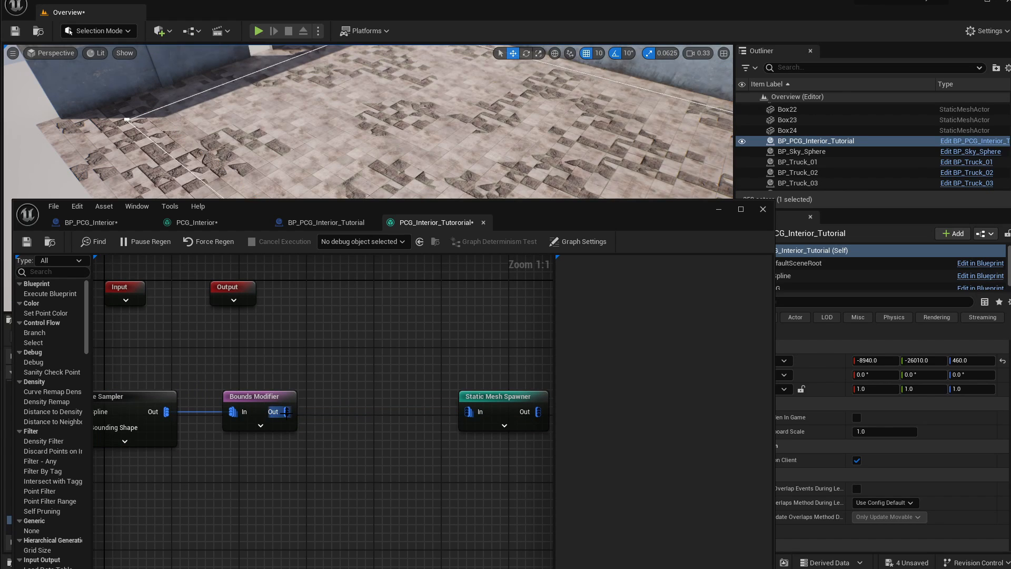
- Add a Self Pruning node after the Bounds Modifier, connect its output to the Static Mesh Spawner and line it up between them
left_click_drag(286, 412, 326, 418)
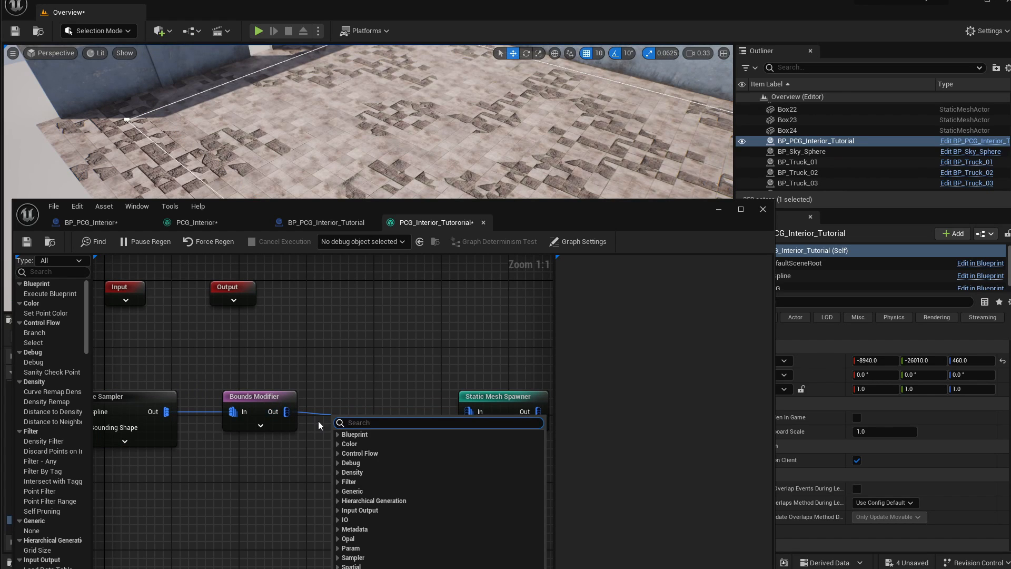
type("self")
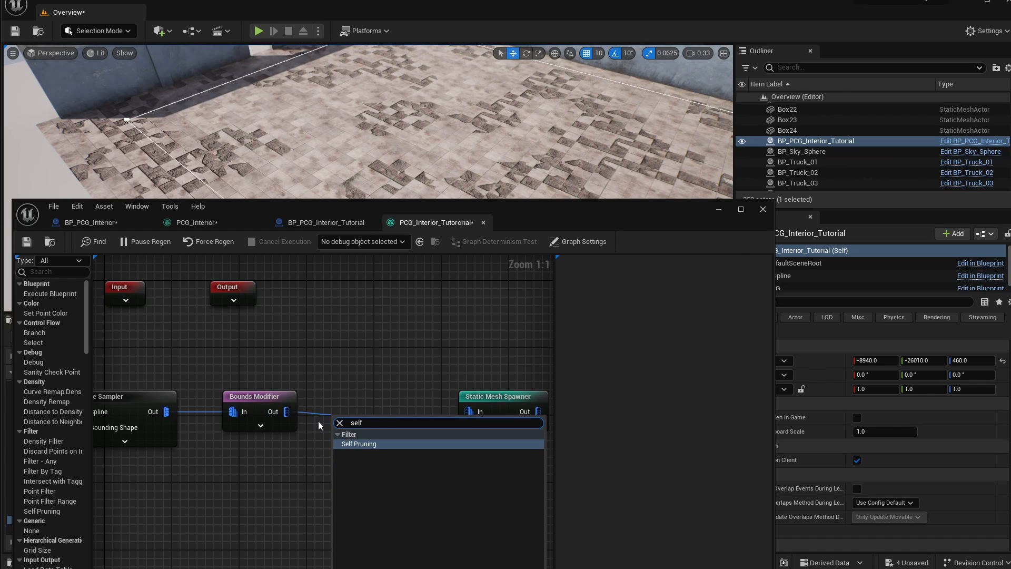
key("Return")
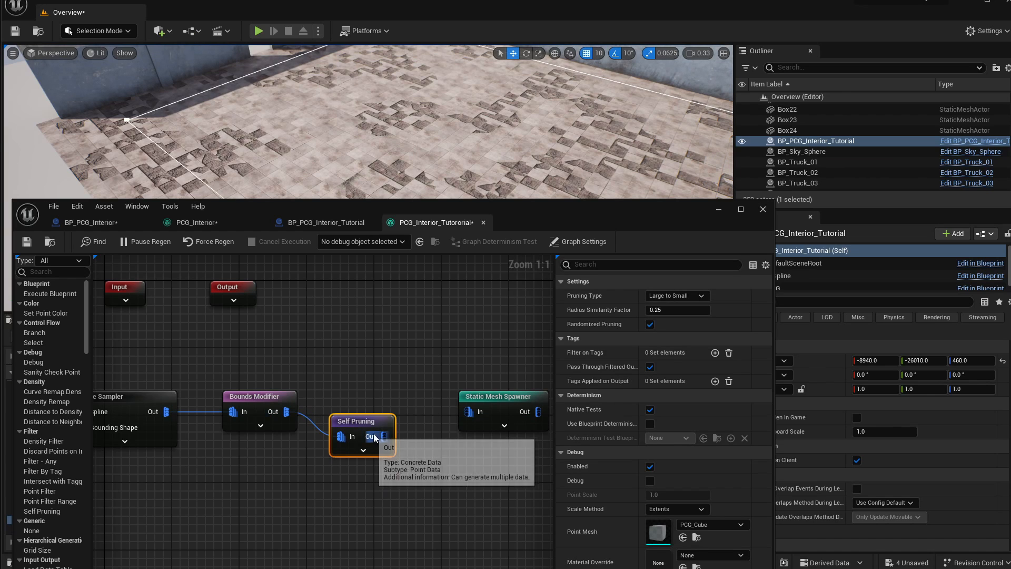
left_click_drag(384, 436, 469, 412)
left_click_drag(363, 420, 365, 395)
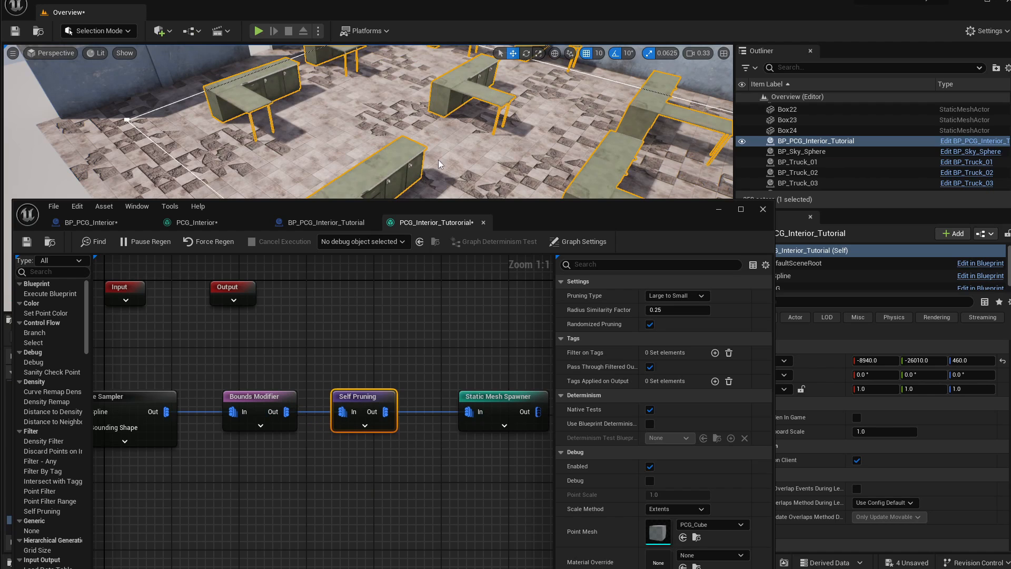
right_click_drag(369, 121, 371, 141)
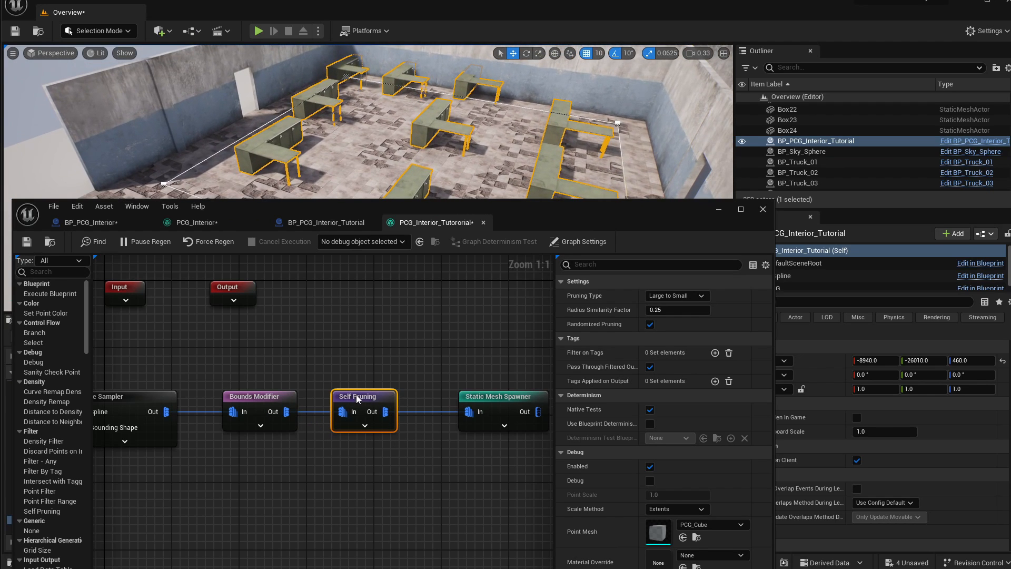
mouse_move(356, 394)
left_mouse_down()
mouse_move(365, 394)
mouse_move(356, 405)
left_mouse_up()
- Turn on the Bounds Modifier's debug display and inspect the unpruned point bounds in the room
mouse_move(448, 124)
right_mouse_down()
mouse_move(447, 152)
mouse_move(447, 142)
right_mouse_up()
left_click(243, 428)
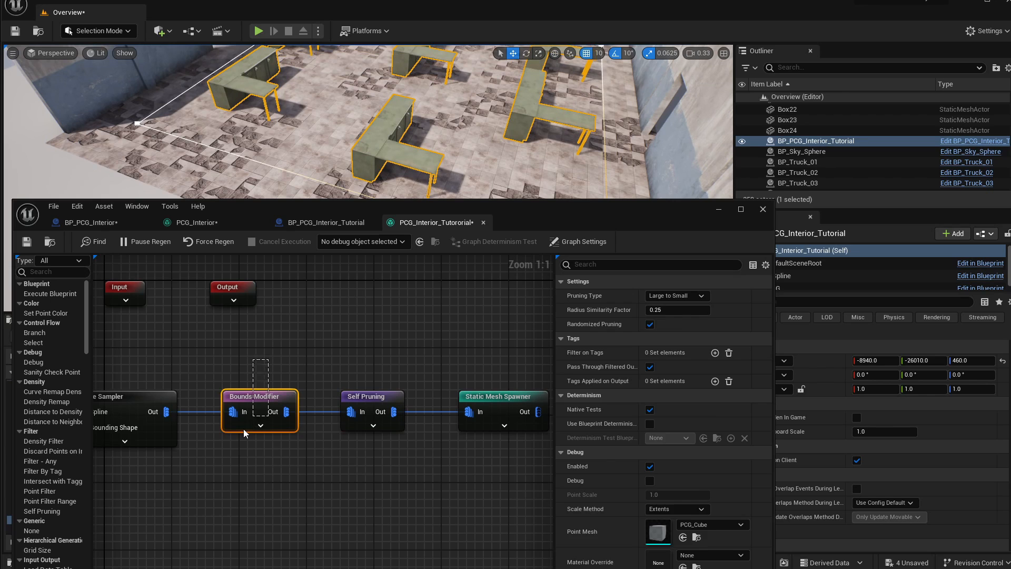
key("d")
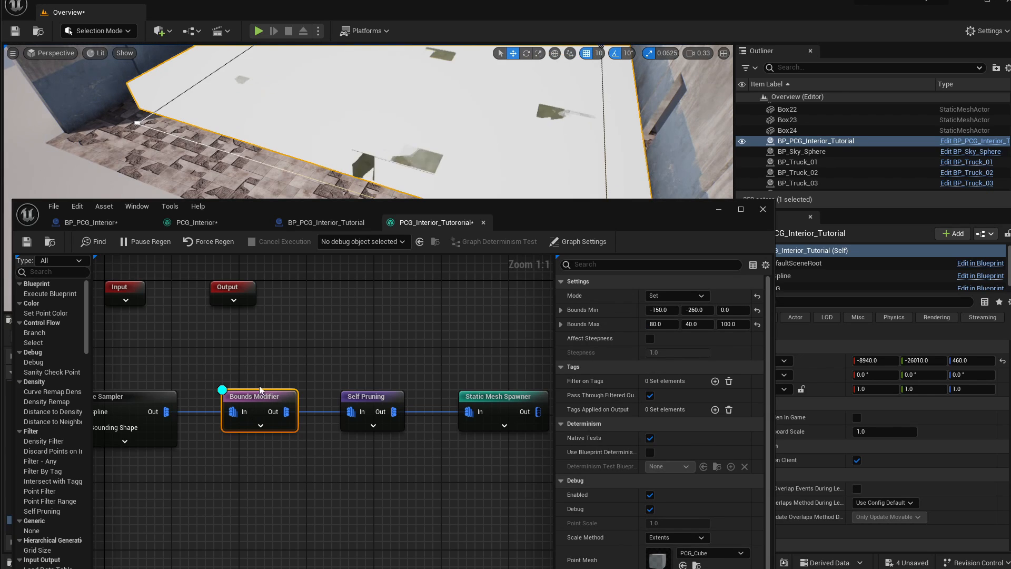
right_click_drag(478, 138, 479, 108)
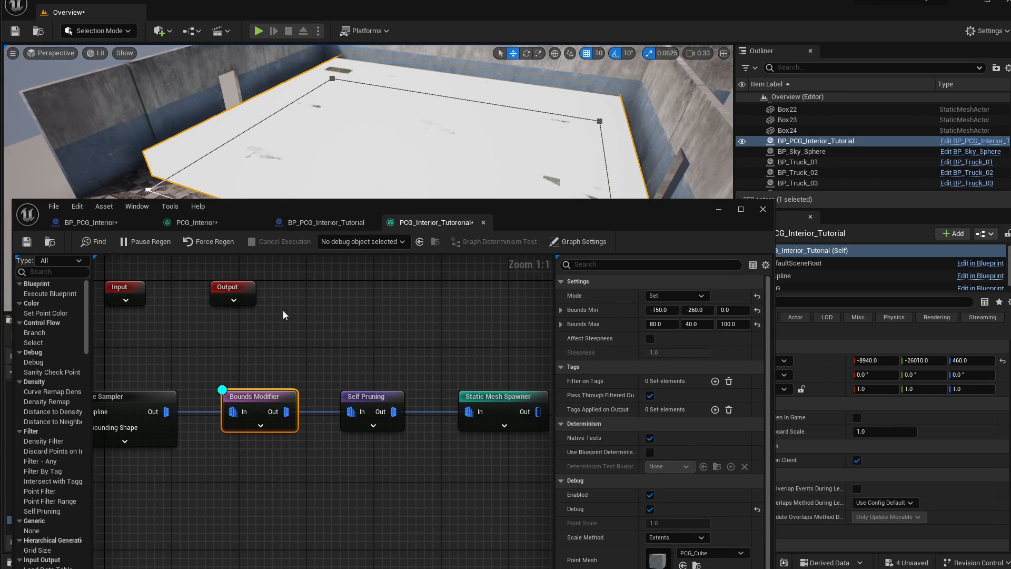
- Switch the debug display from the Bounds Modifier to Self Pruning, inspect the bounds around the desks, and turn it off
left_click(362, 416)
key("d")
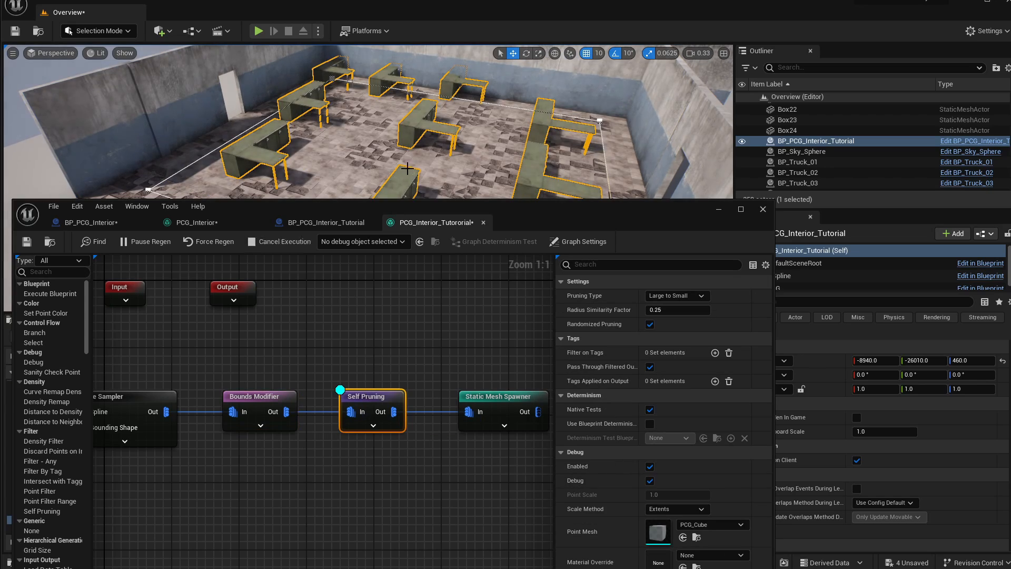
right_click_drag(359, 348, 372, 347)
right_click_drag(379, 137, 382, 159)
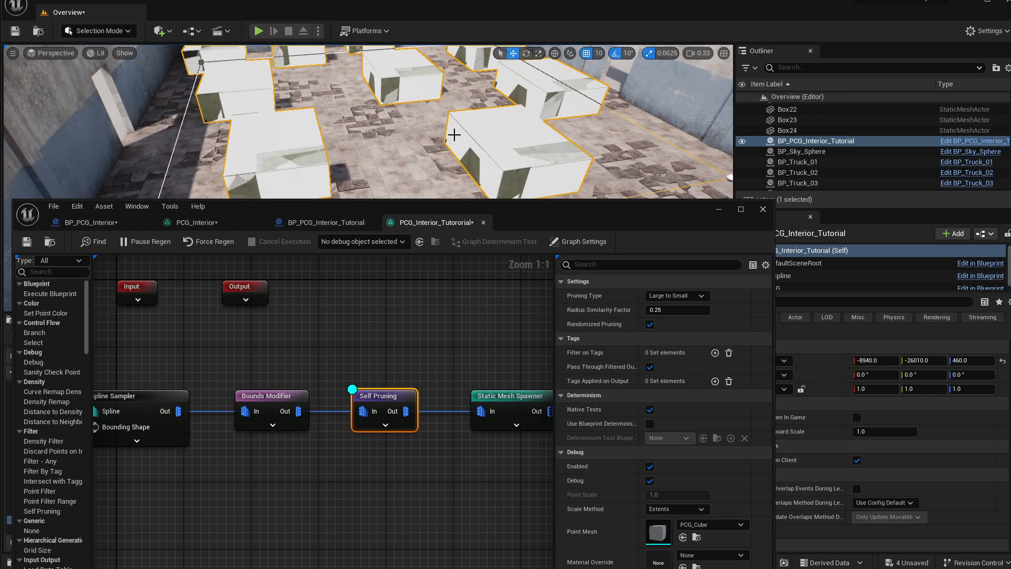
right_click_drag(390, 143, 364, 141)
key("d")
right_click_drag(445, 126, 465, 122)
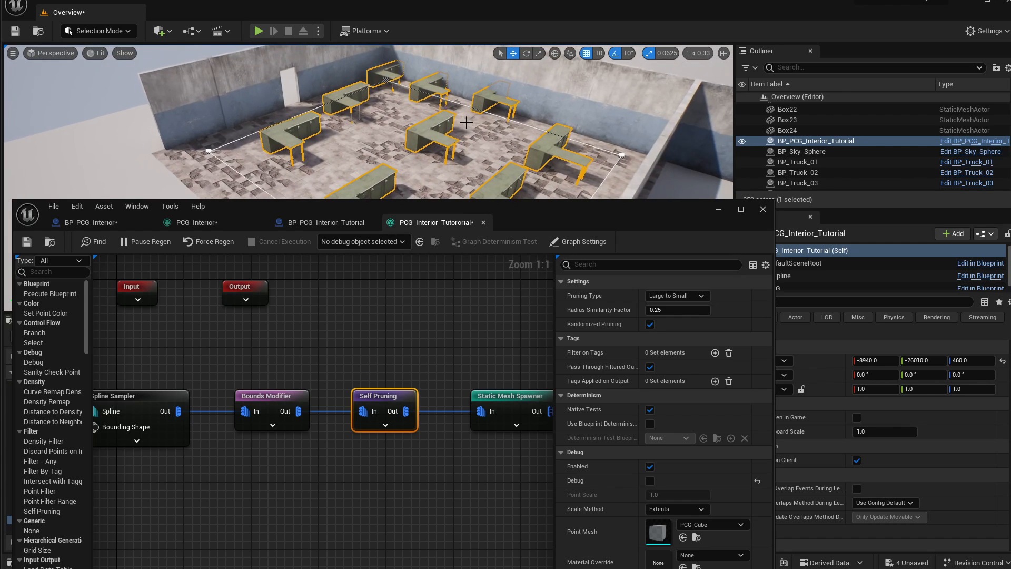
- Move the BP_PCG_Interior_Tutorial actor in the level to Y -25900 and check how the desks regenerate
left_click(797, 132)
left_click(799, 141)
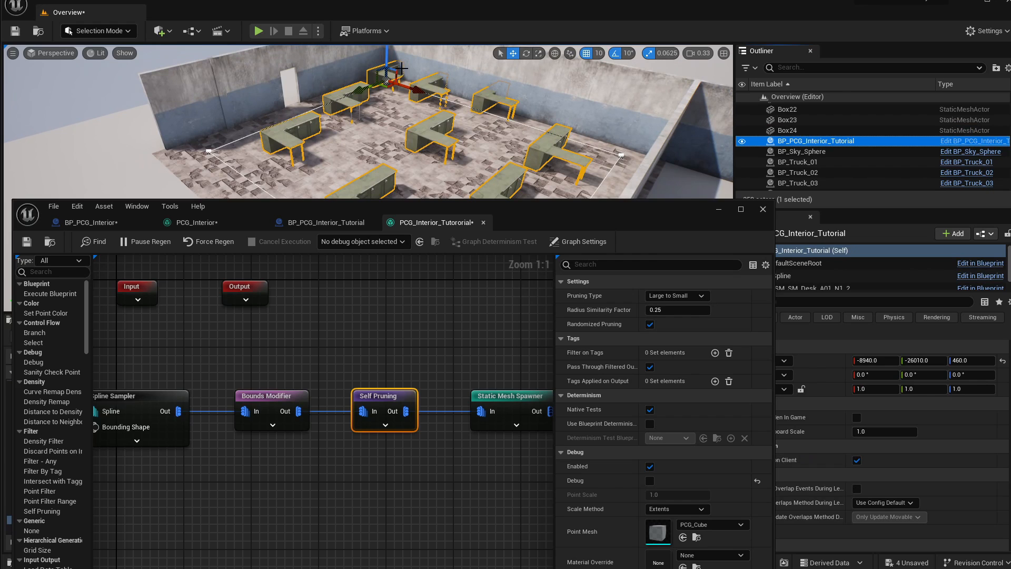
right_click_drag(430, 91, 402, 94)
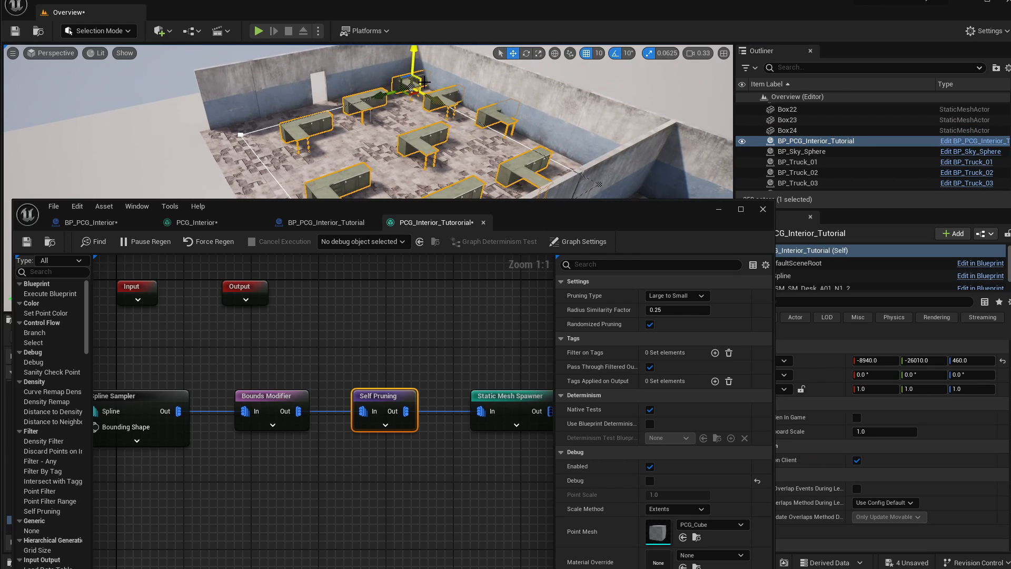
left_click_drag(383, 96, 371, 109)
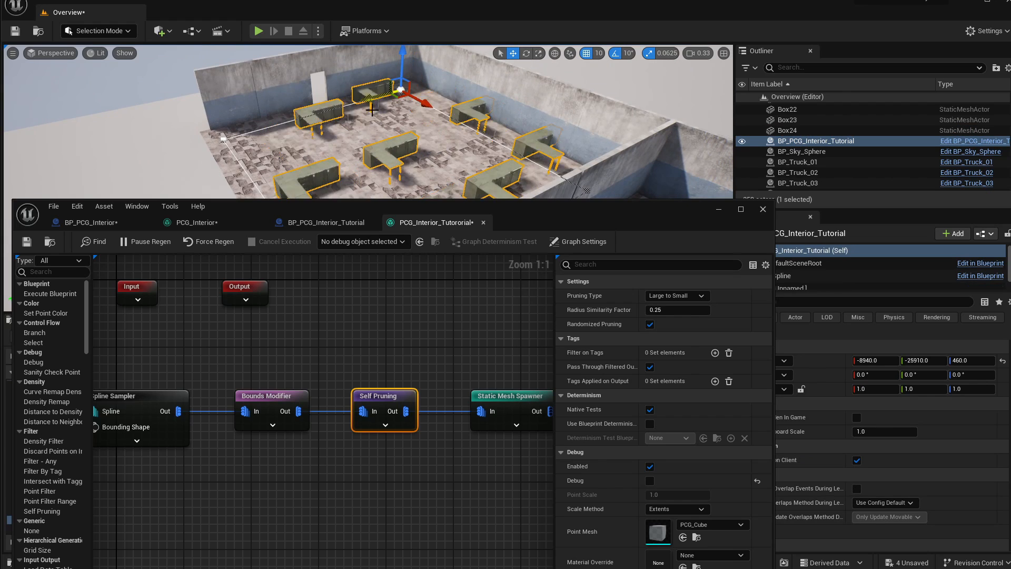
right_click_drag(362, 177, 380, 190)
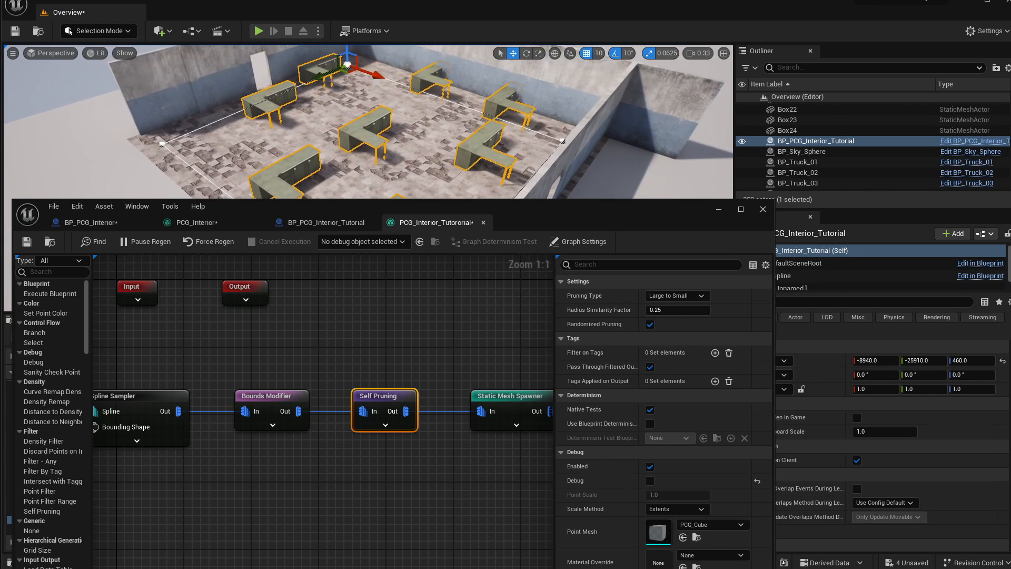
left_click_drag(326, 75, 323, 77)
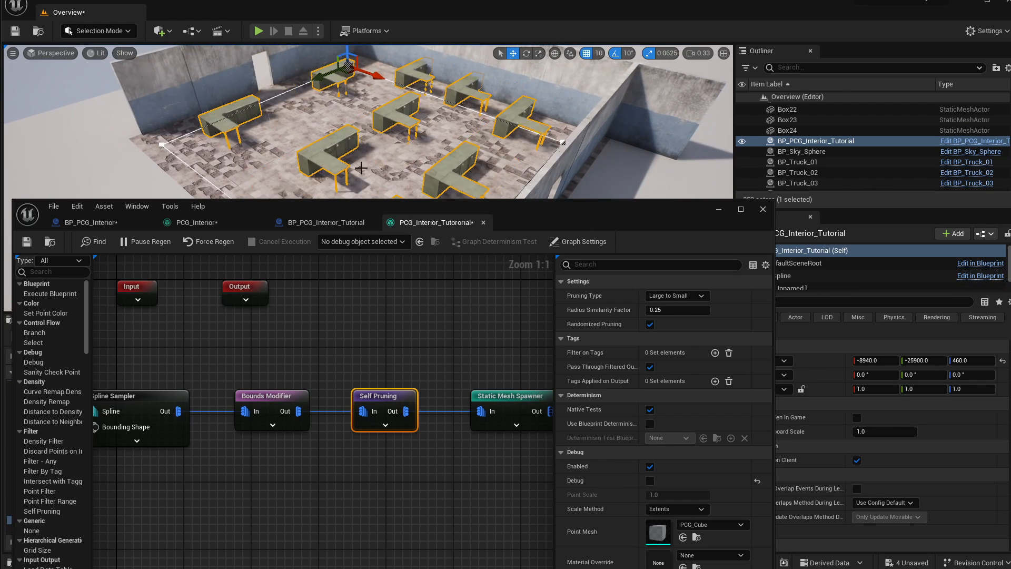
mouse_move(327, 88)
right_mouse_down()
mouse_move(349, 88)
mouse_move(319, 89)
right_mouse_up()
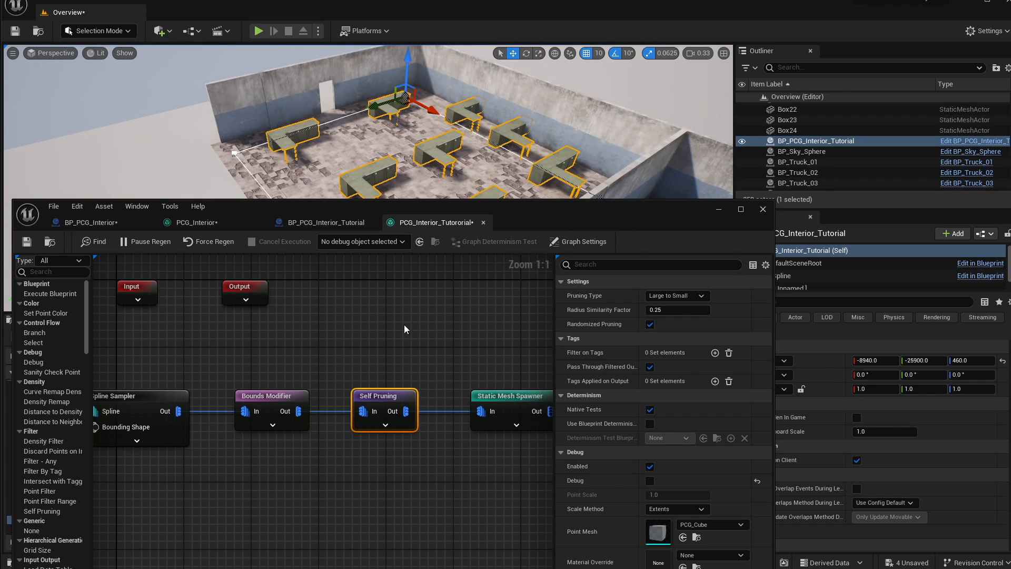
- Make room between Self Pruning and the Static Mesh Spawner, and break the link between them
left_click_drag(477, 220, 460, 205)
right_click_drag(443, 348, 283, 321)
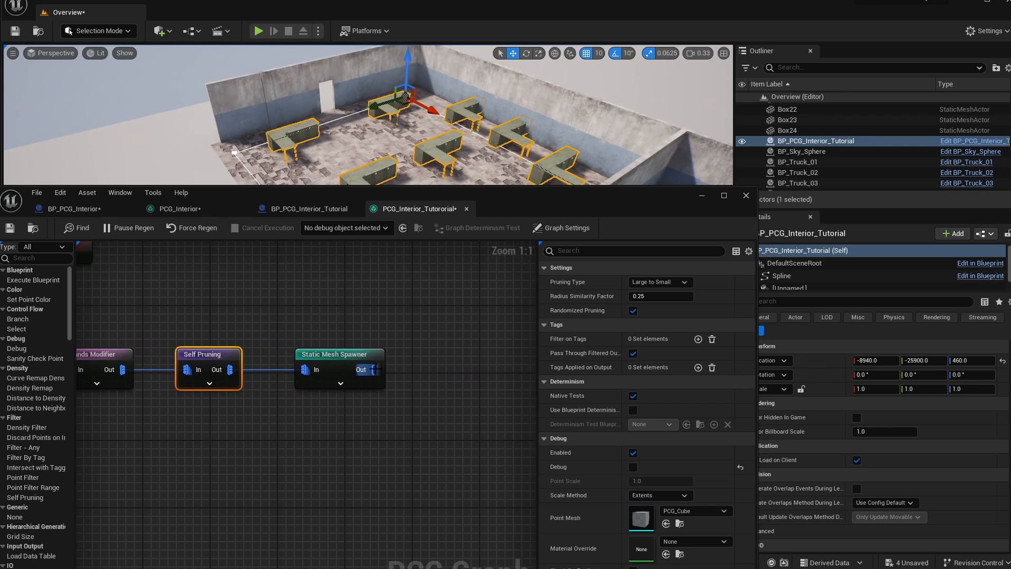
left_click_drag(348, 348, 457, 348)
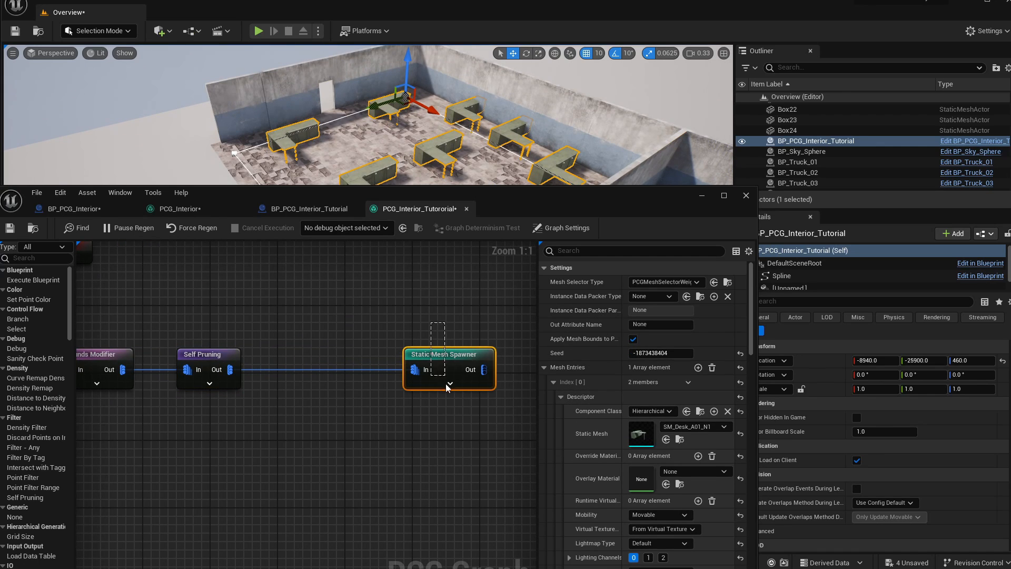
left_click(286, 371, "alt")
- Add a Transform Points node after Self Pruning, connect it to the Static Mesh Spawner and line it up in the row
left_click_drag(230, 369, 274, 369)
type("transfor")
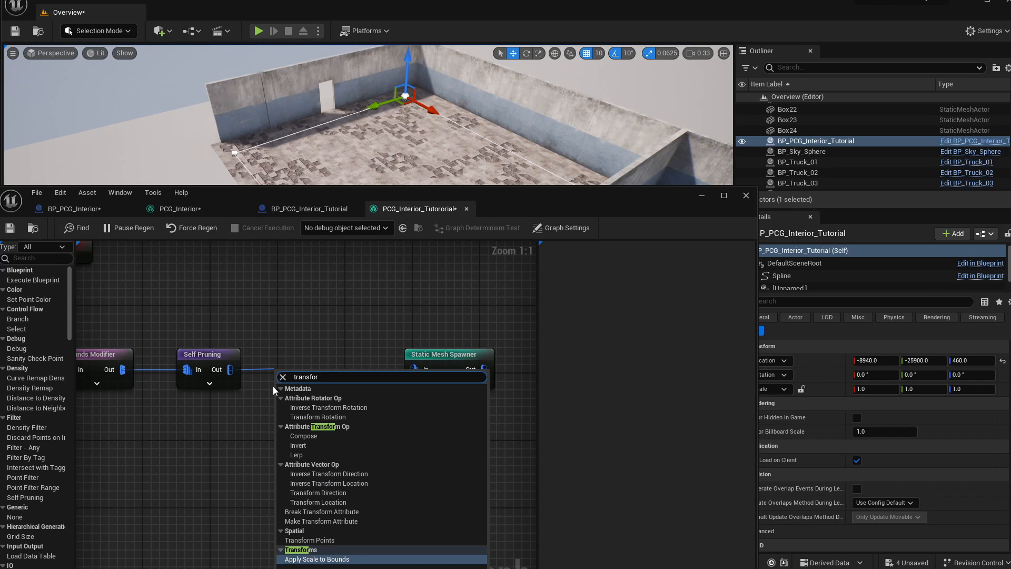
key("Up")
key("Return")
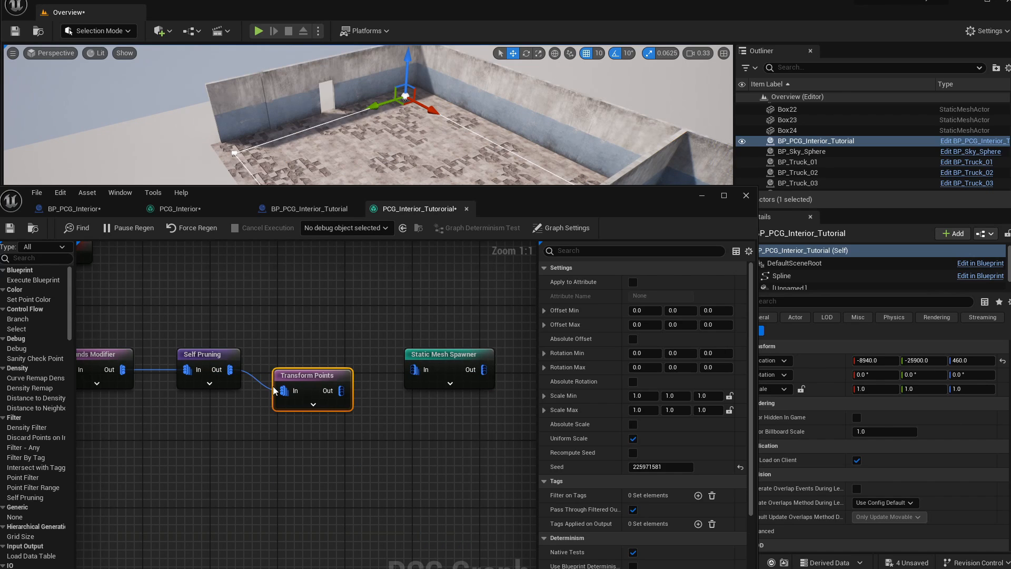
left_click_drag(336, 392, 416, 368)
left_click_drag(319, 370, 323, 349)
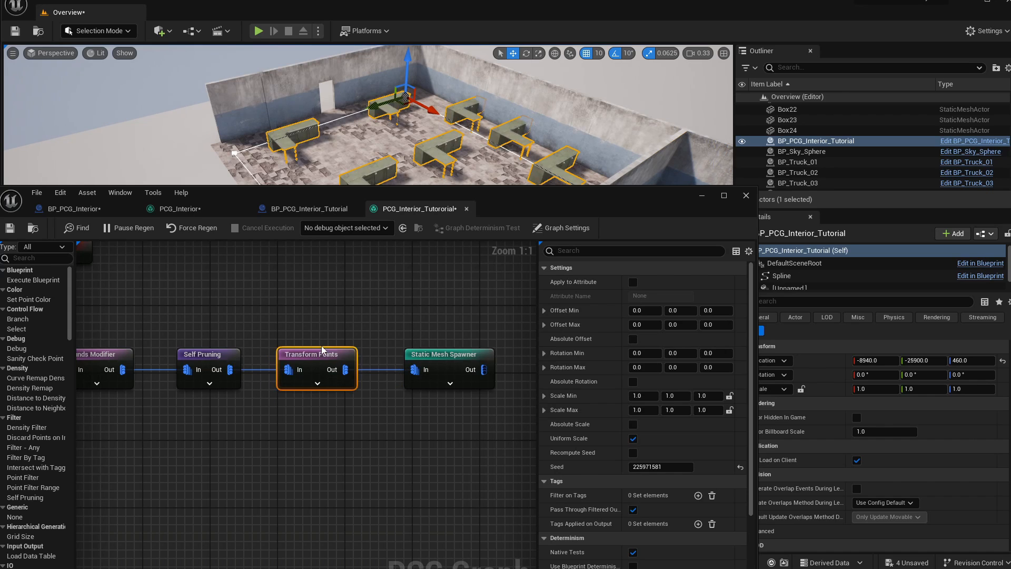
- Set the Transform Points node's Rotation Max Z to 180 and check the desks' random rotation
left_click(715, 367)
type("180")
key("Return")
key("w")
right_click_drag(472, 157, 482, 184)
key("s")
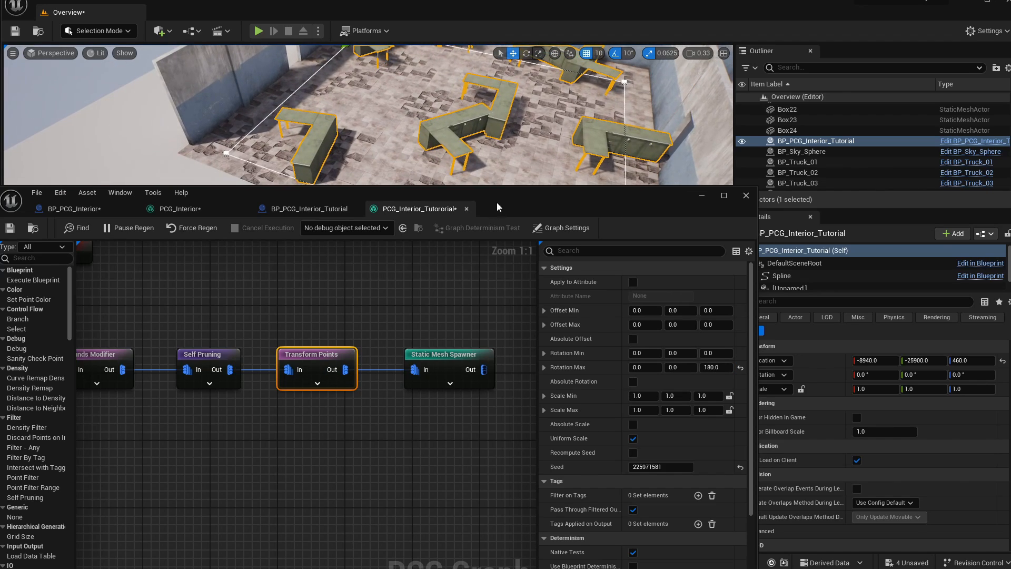
- Move the graph window clear of the viewport, examine the rotated desks for overlaps, and return to the graph
left_click_drag(497, 202, 500, 432)
mouse_move(474, 221)
right_mouse_down()
mouse_move(480, 192)
mouse_move(484, 210)
right_mouse_up()
key("w")
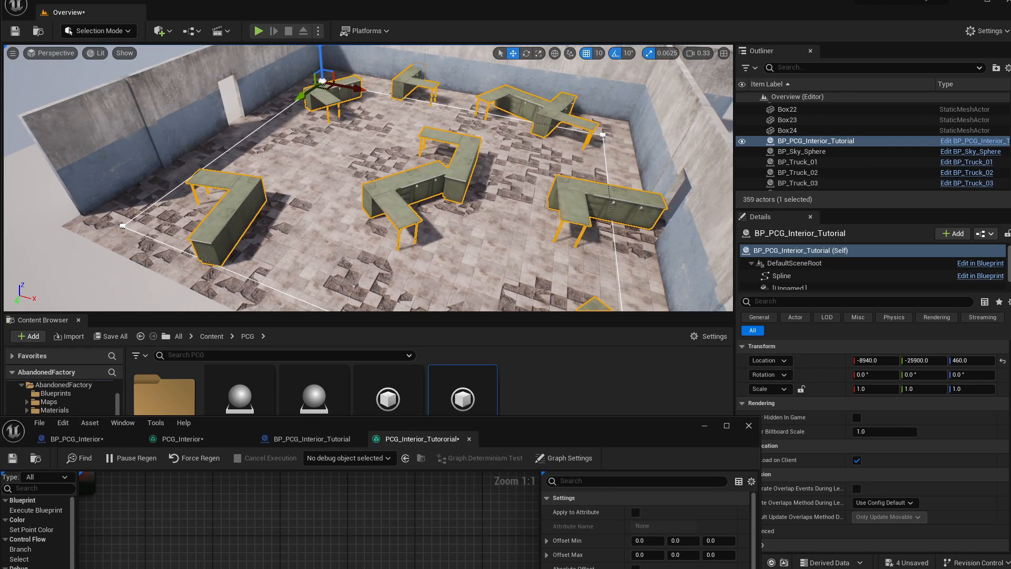
right_click_drag(528, 266, 537, 258)
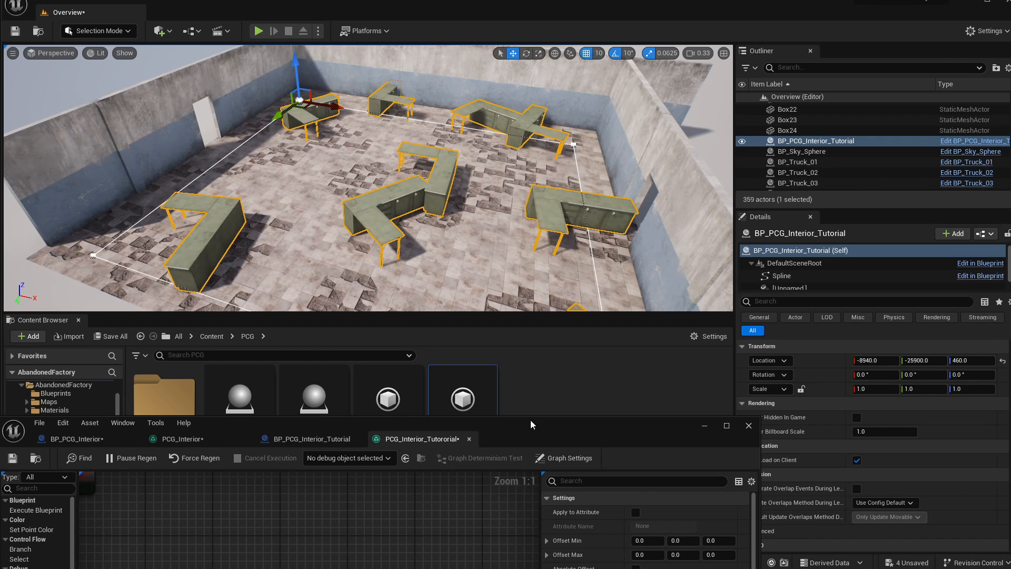
left_click_drag(530, 419, 543, 190)
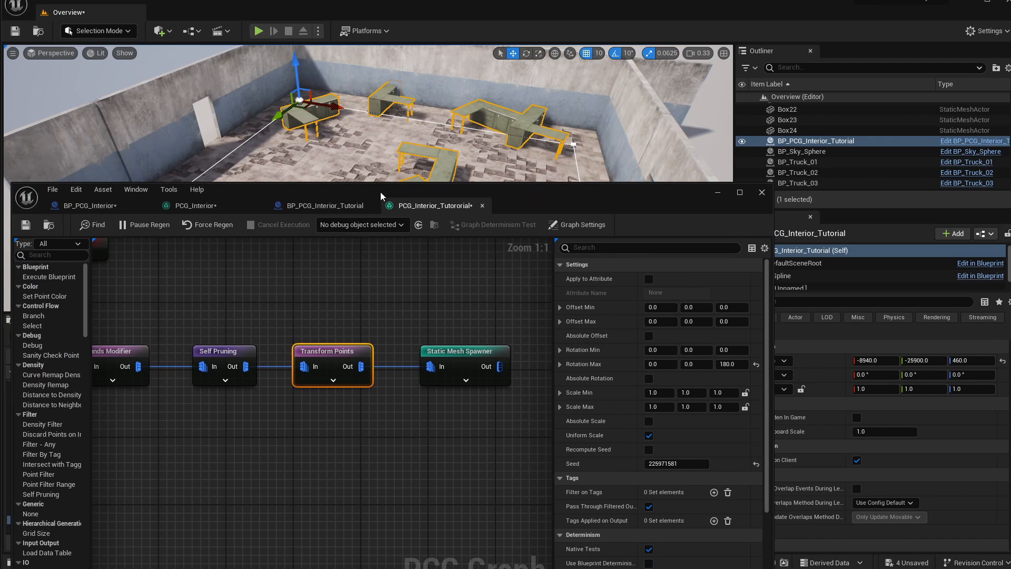
left_click_drag(380, 191, 414, 354)
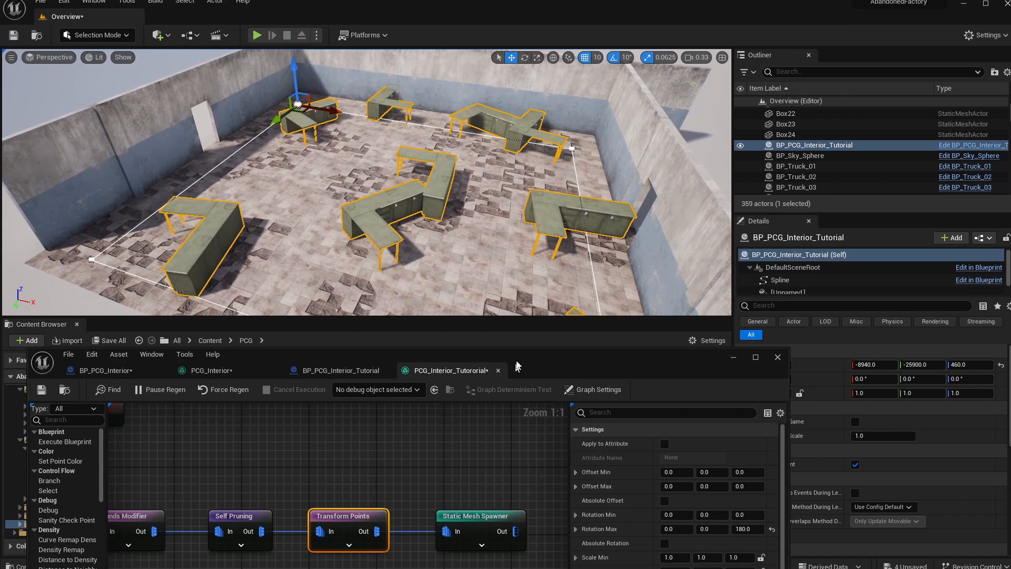
left_click_drag(513, 375, 619, 211)
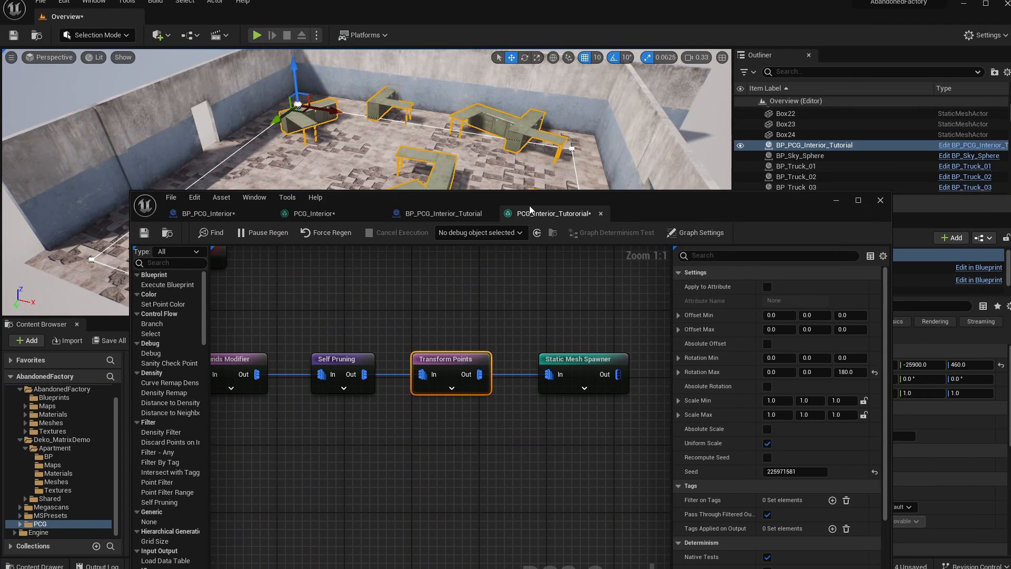
left_click_drag(529, 205, 477, 109)
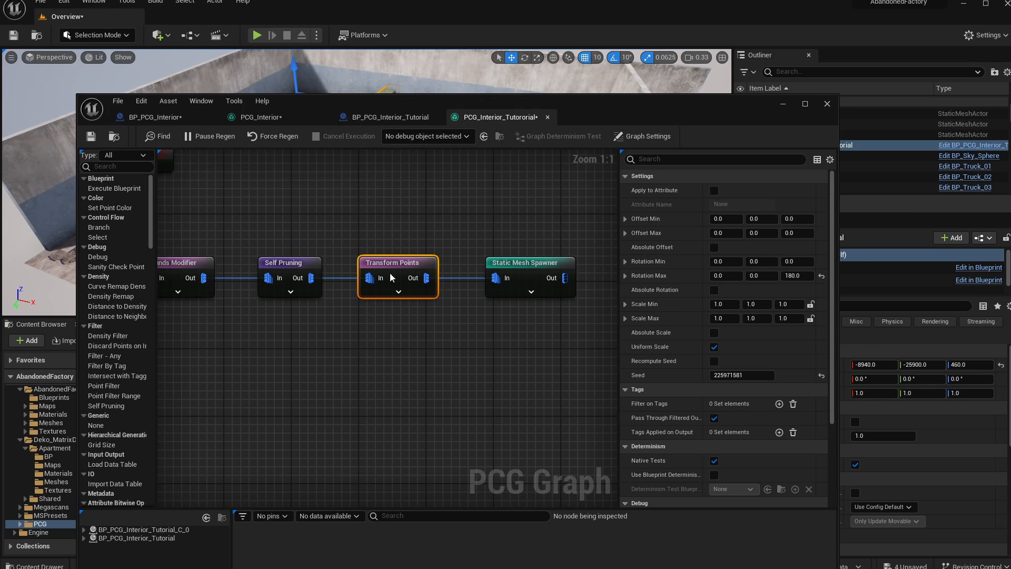
- Delete the Transform Points node and move the Static Mesh Spawner further from Self Pruning
key("Delete")
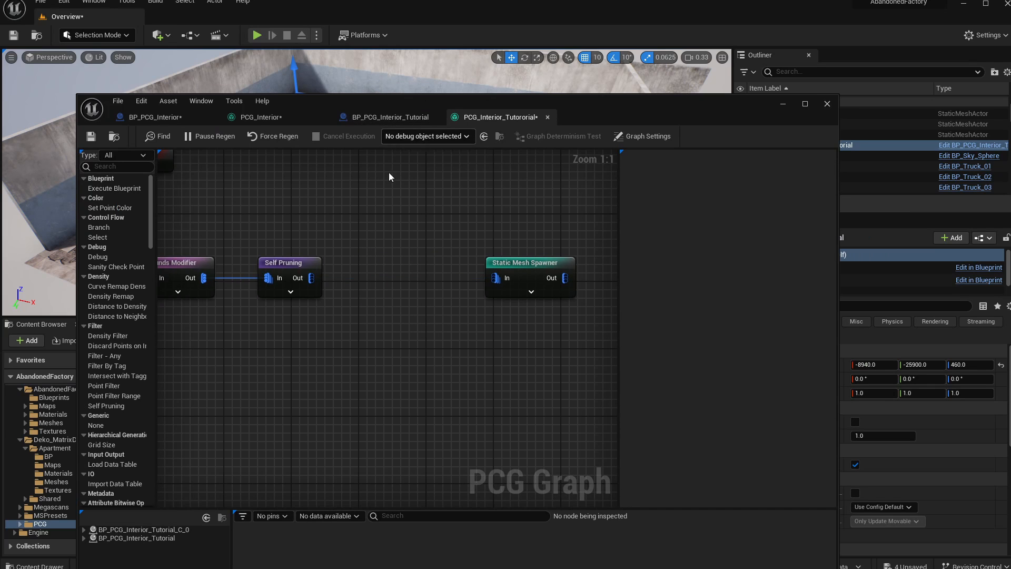
left_click_drag(536, 262, 562, 261)
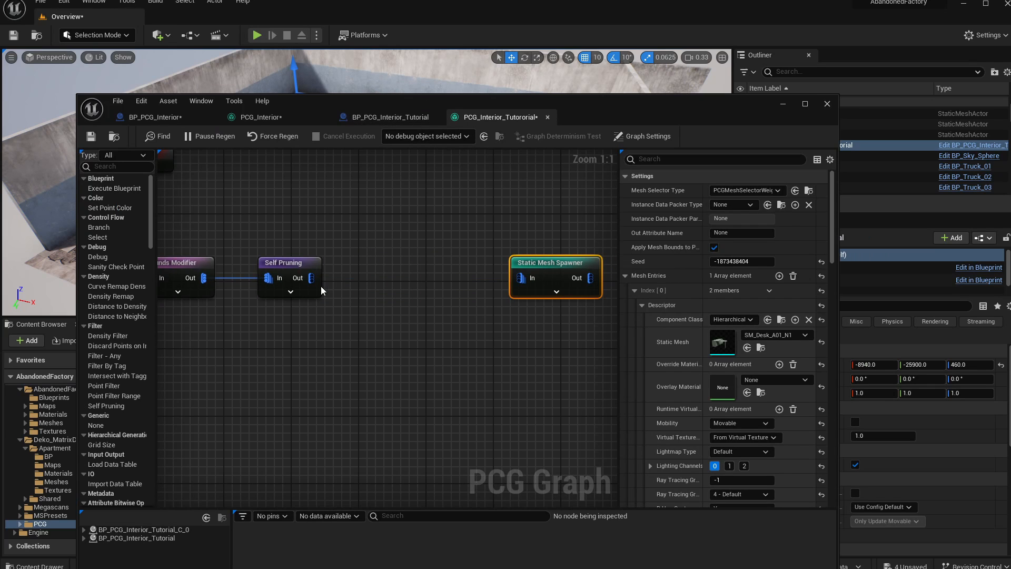
- Add an Attribute Noise node fed by Self Pruning's output and line it up in the row
left_click_drag(303, 280, 392, 268)
type("att")
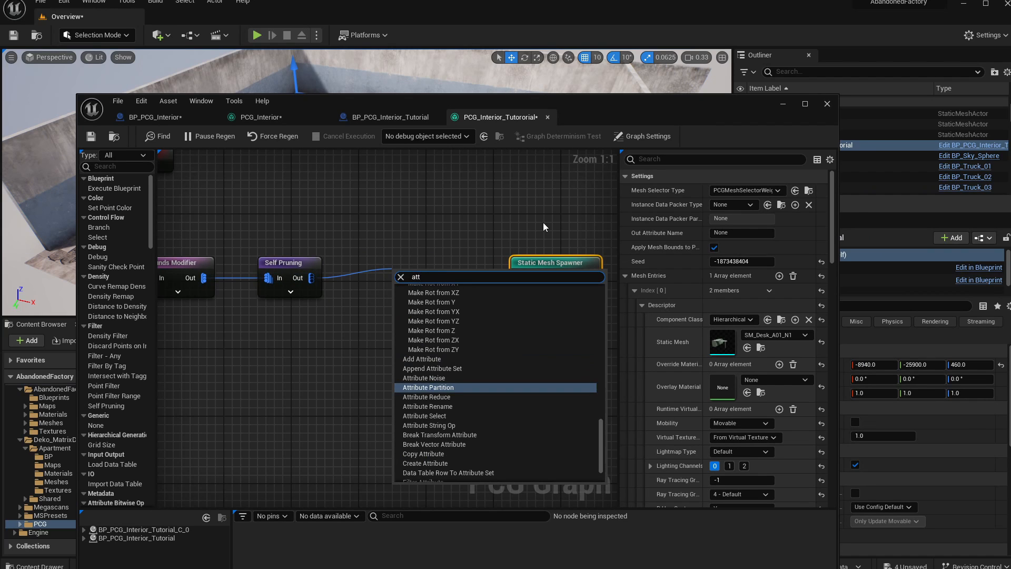
type("ribu")
key("Up")
key("Return")
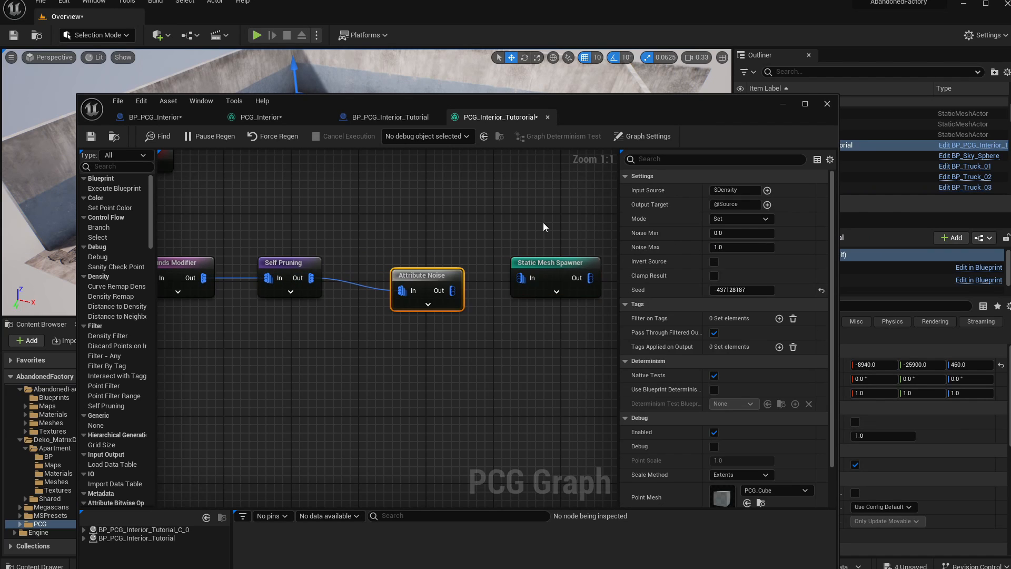
left_click_drag(421, 272, 371, 263)
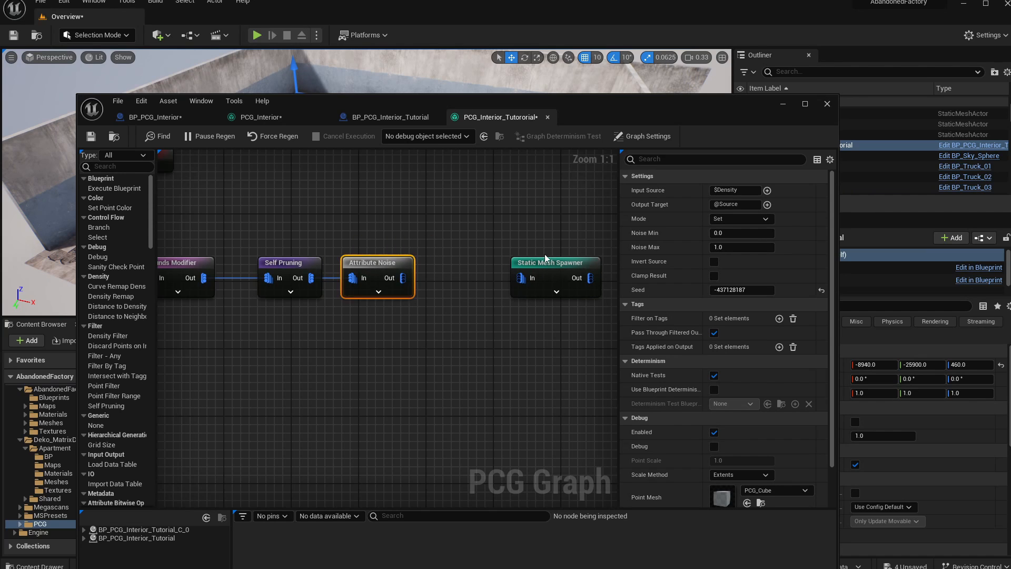
- Set the Attribute Noise node's Output Target to $Density and turn on its debug display with the viewport uncovered
left_click(735, 190)
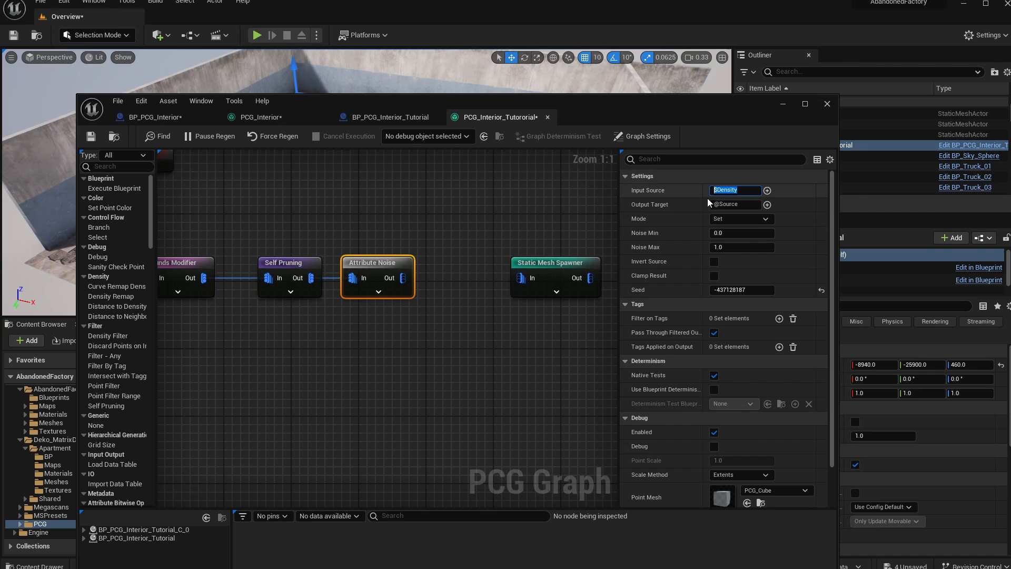
key("ctrl+c")
left_click(745, 206)
key("ctrl+v")
left_click_drag(656, 111, 611, 255)
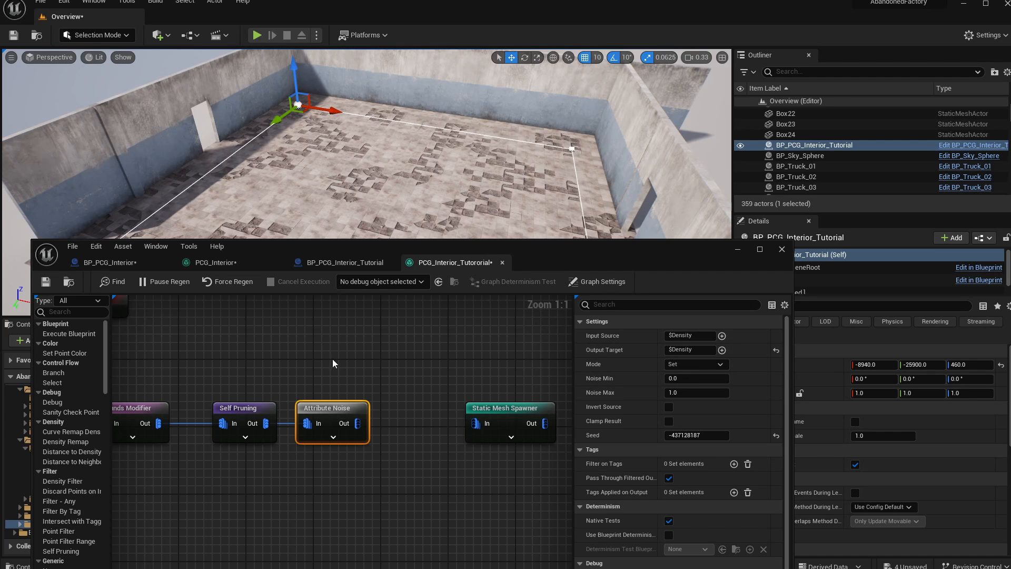
key("d")
left_click_drag(421, 256, 374, 335)
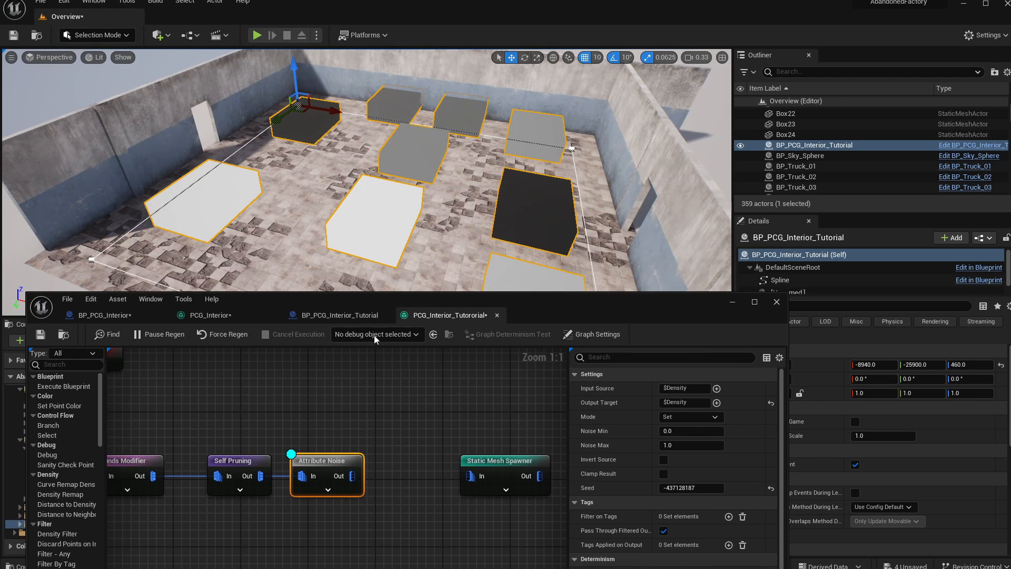
- Compare the debug points of Self Pruning and Attribute Noise in the viewport, leaving debug on only for Attribute Noise
left_click(251, 461)
key("d")
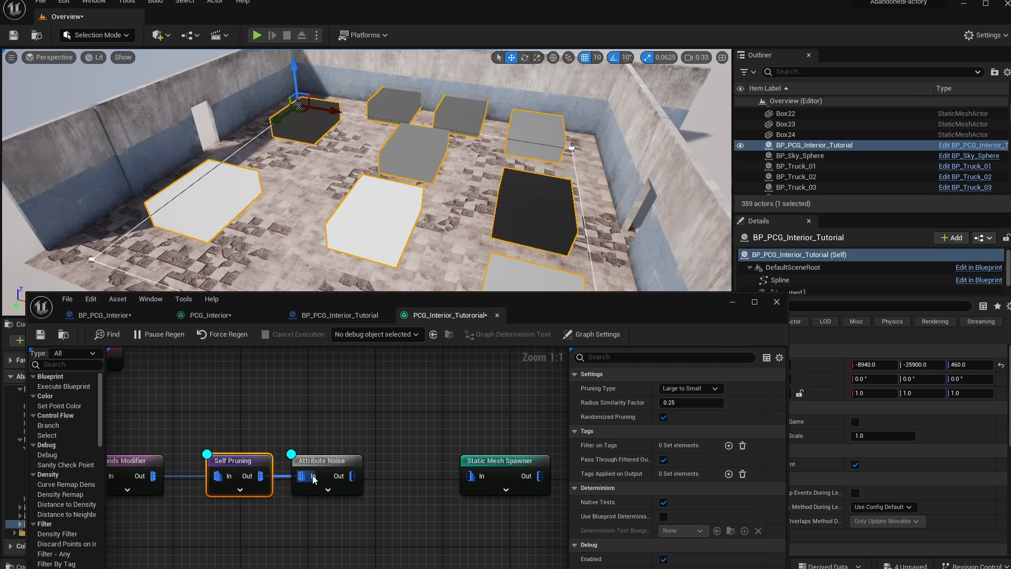
left_click(316, 485)
key("d")
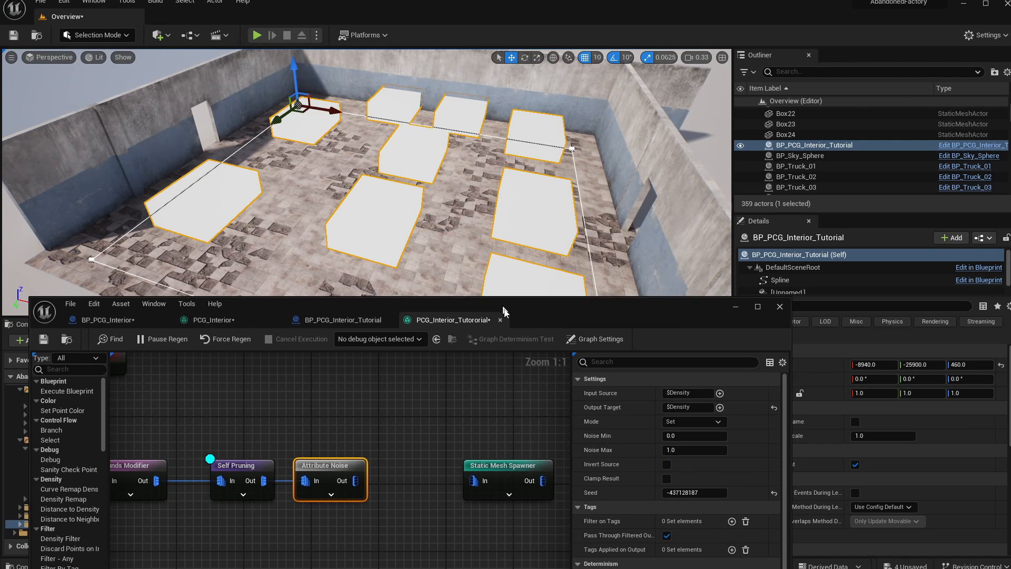
left_click_drag(489, 303, 495, 148)
key("d")
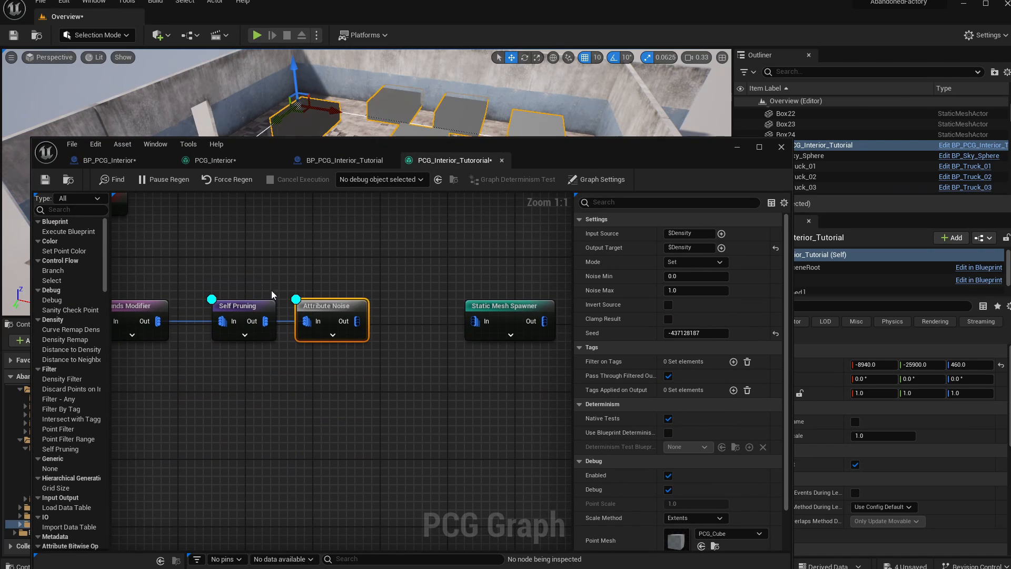
left_click(251, 306)
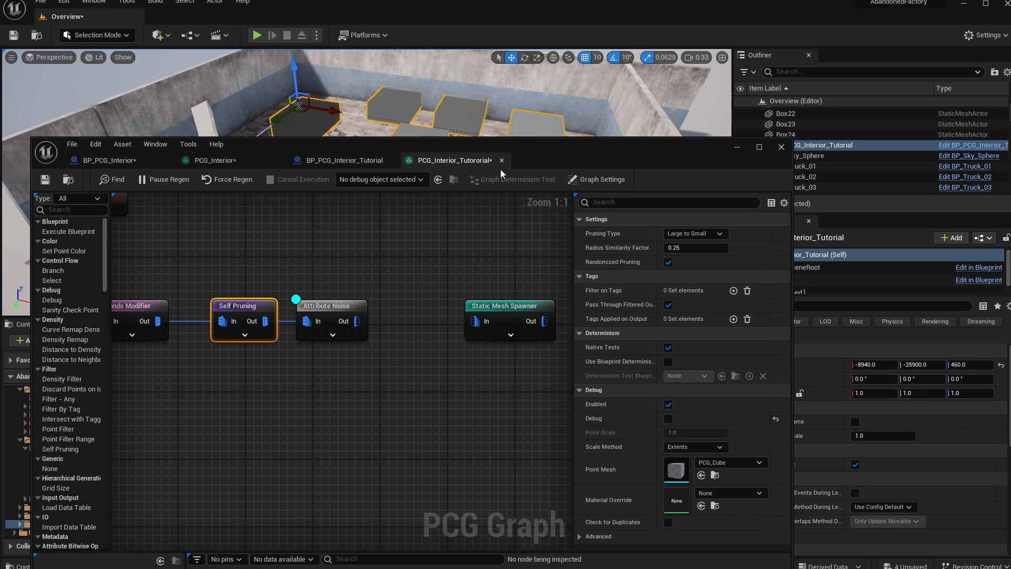
left_click_drag(513, 147, 505, 219)
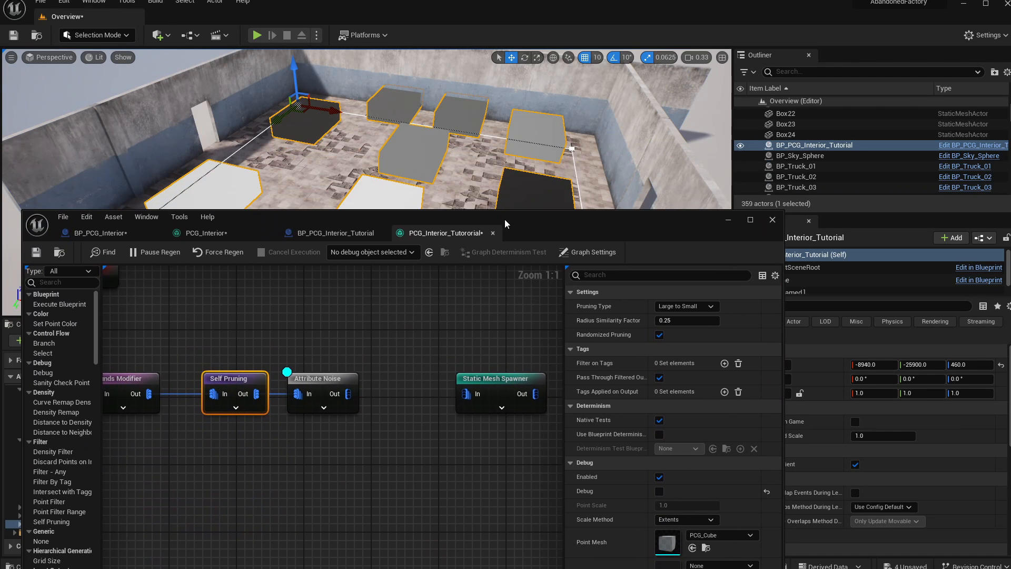
left_click(314, 407)
left_click_drag(427, 217, 416, 246)
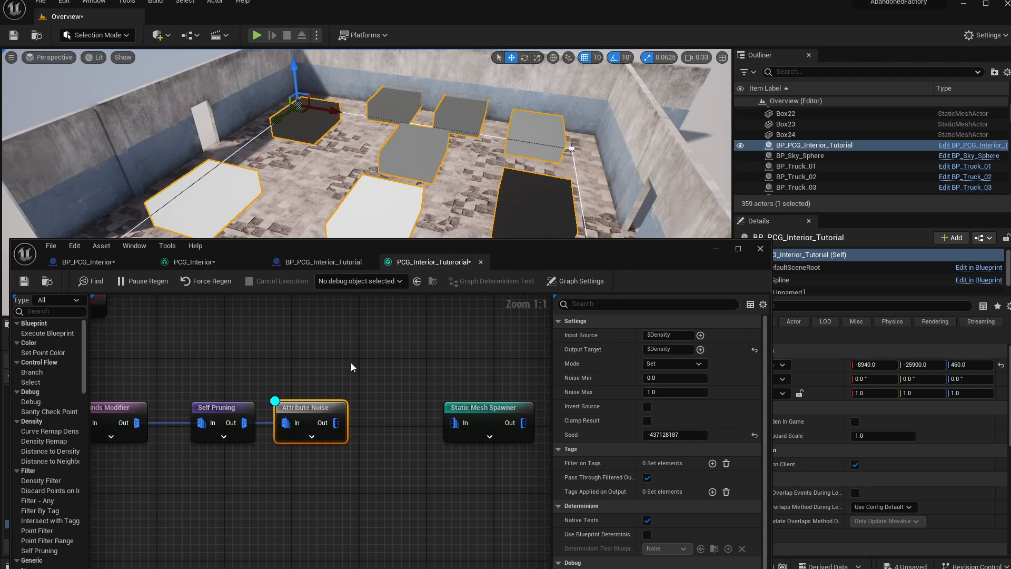
- Try a Noise Min of 1 on the Attribute Noise node, and restore it to 0
left_click(662, 378)
type("1")
key("Return")
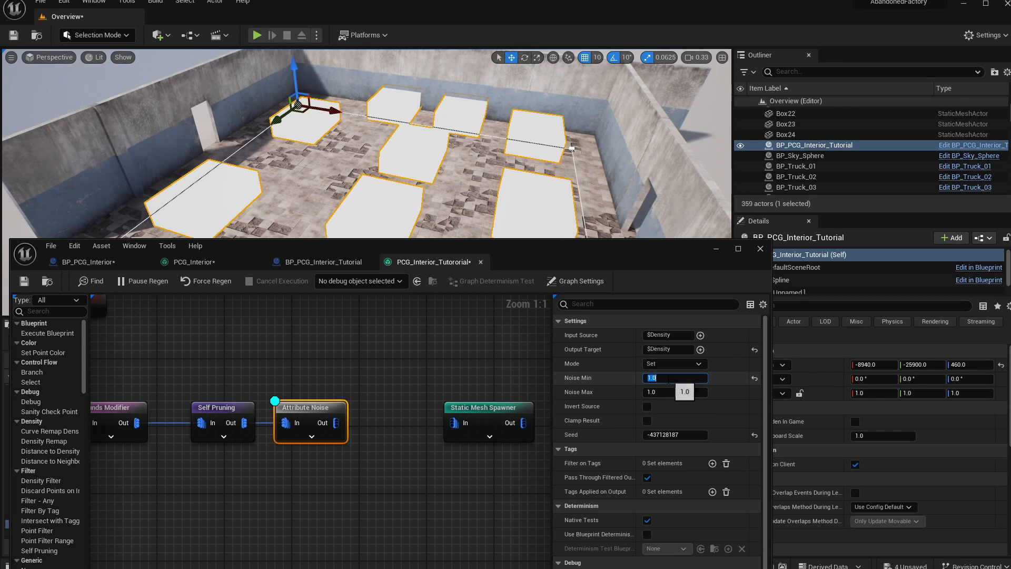
type("0")
key("Return")
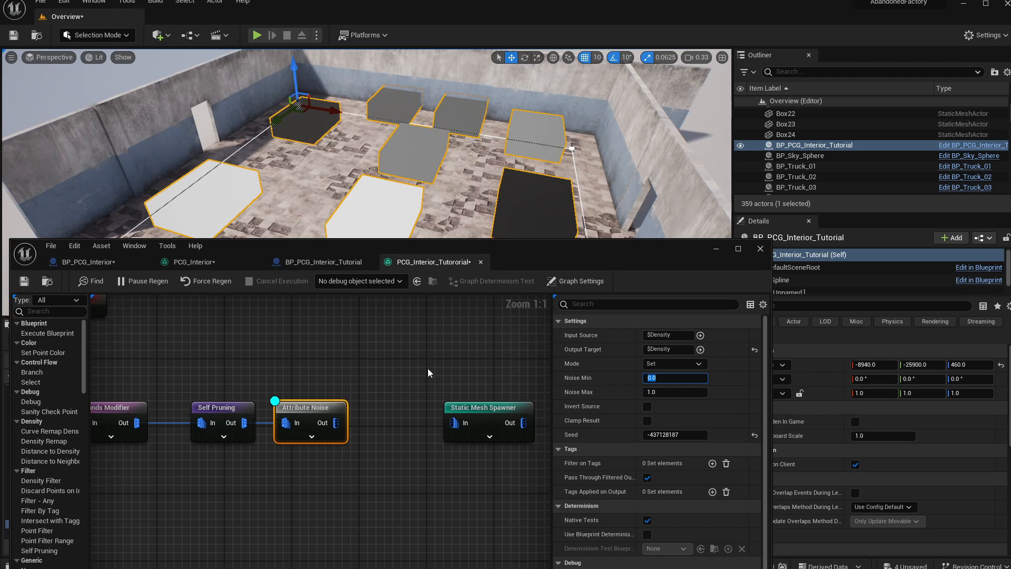
- Move the Static Mesh Spawner further along and add a Point Filter node fed by Attribute Noise
right_click_drag(432, 371, 386, 376)
left_click_drag(416, 411, 474, 411)
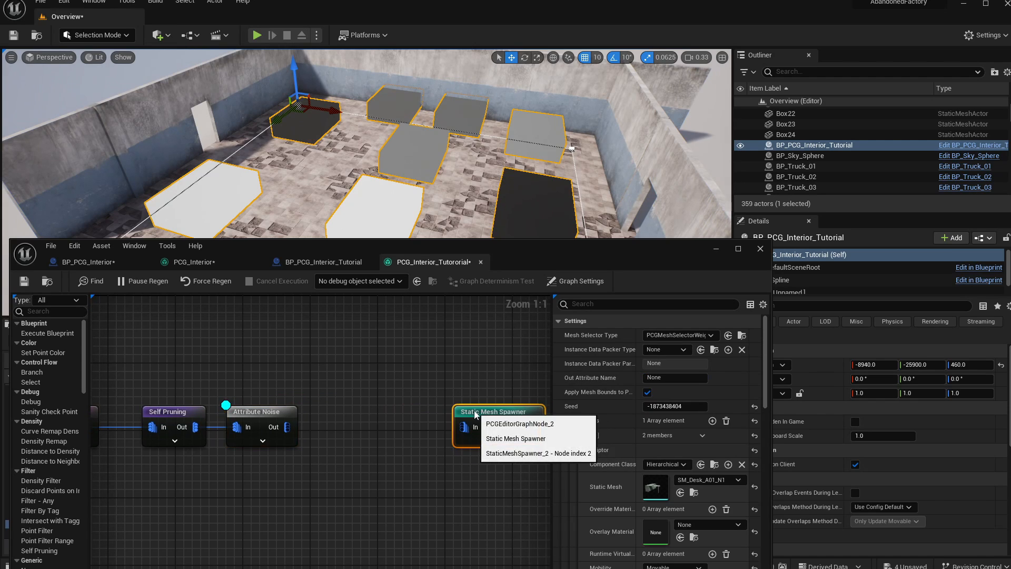
left_click_drag(286, 426, 315, 417)
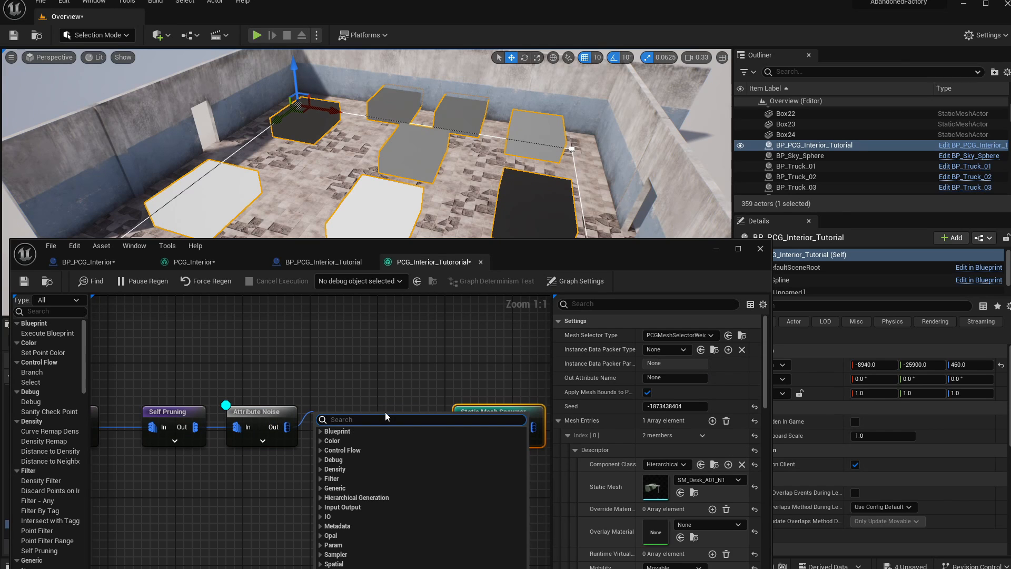
type("point fil")
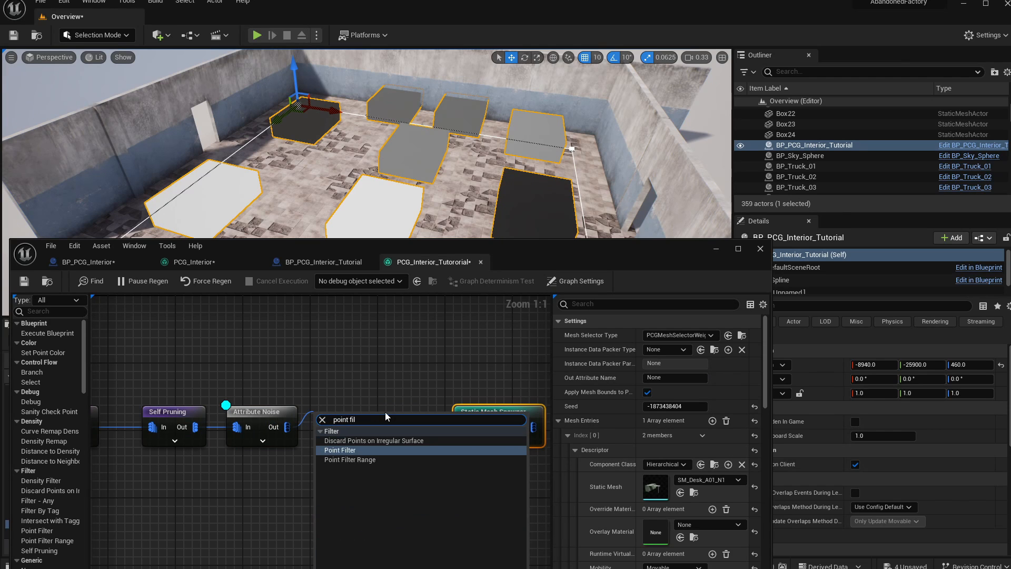
key("Return")
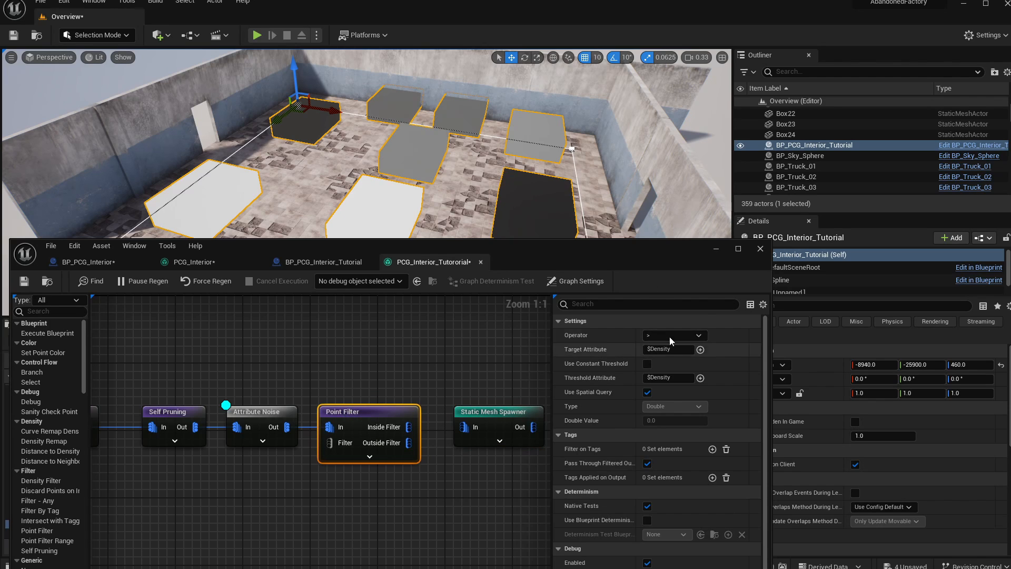
- Enable Use Constant Threshold on the Point Filter node and set its Double Value to 0.5
left_click(648, 364)
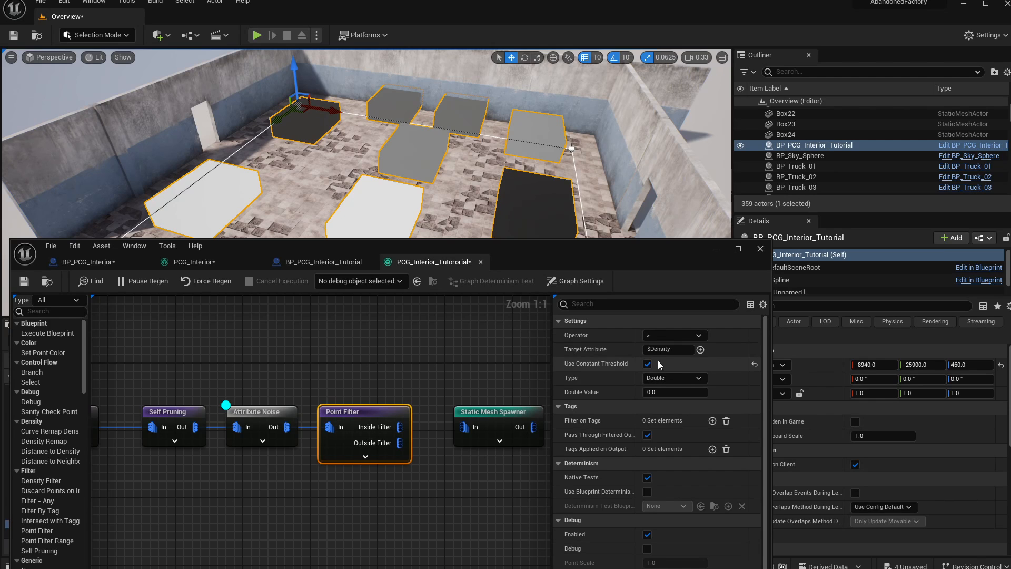
left_click(642, 348)
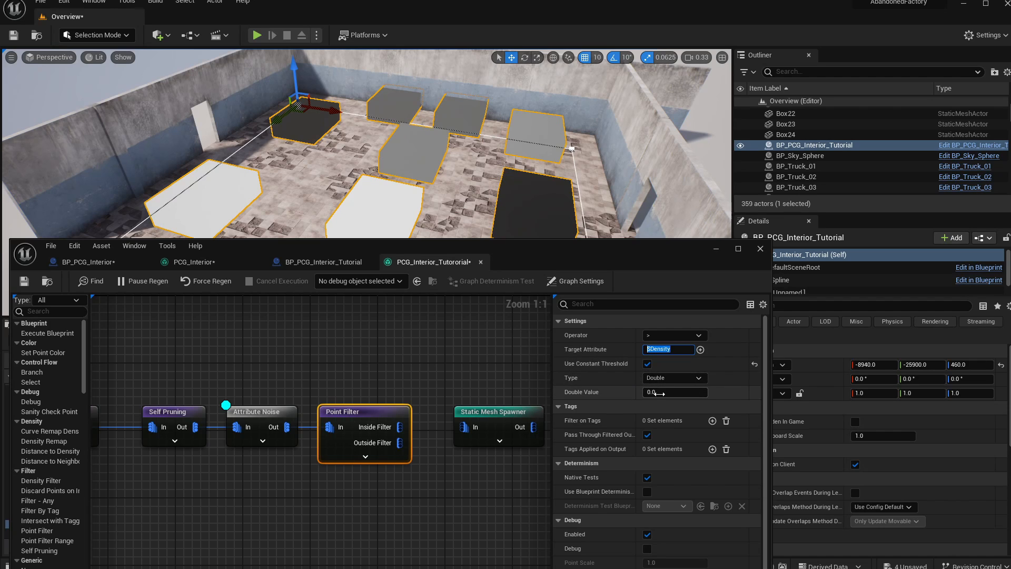
left_click(684, 393)
type("-0.08")
key("Return")
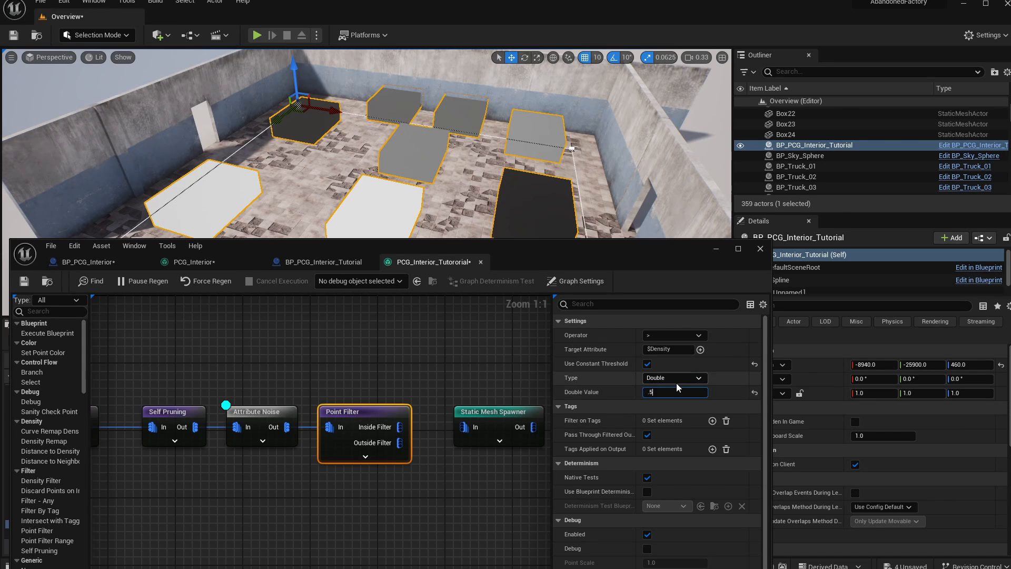
type("0.5")
key("Return")
- Move the Static Mesh Spawner well away from the Point Filter node to make room for more nodes
right_click_drag(464, 388, 379, 377)
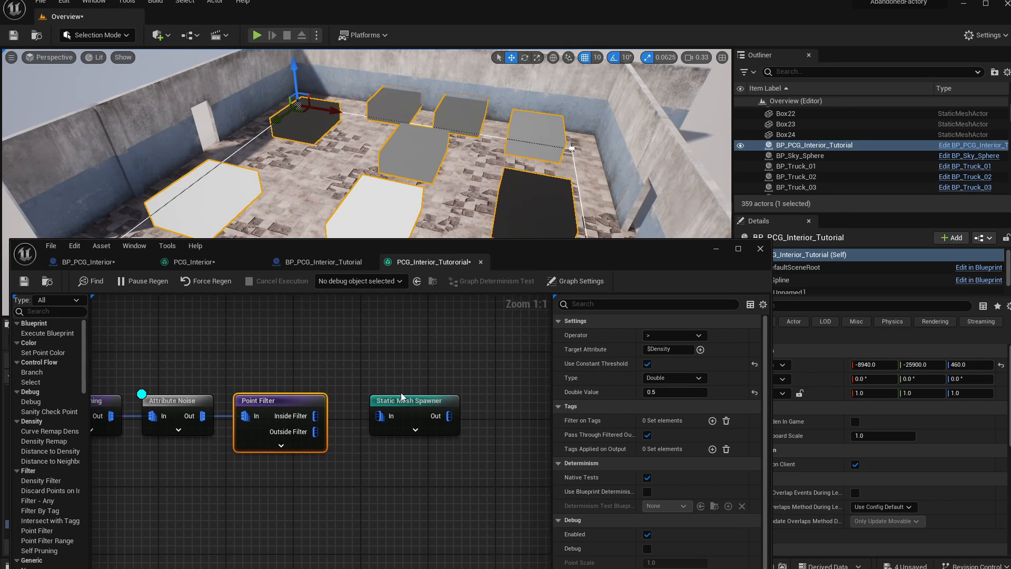
left_click_drag(411, 403, 512, 403)
left_click_drag(282, 355, 299, 447)
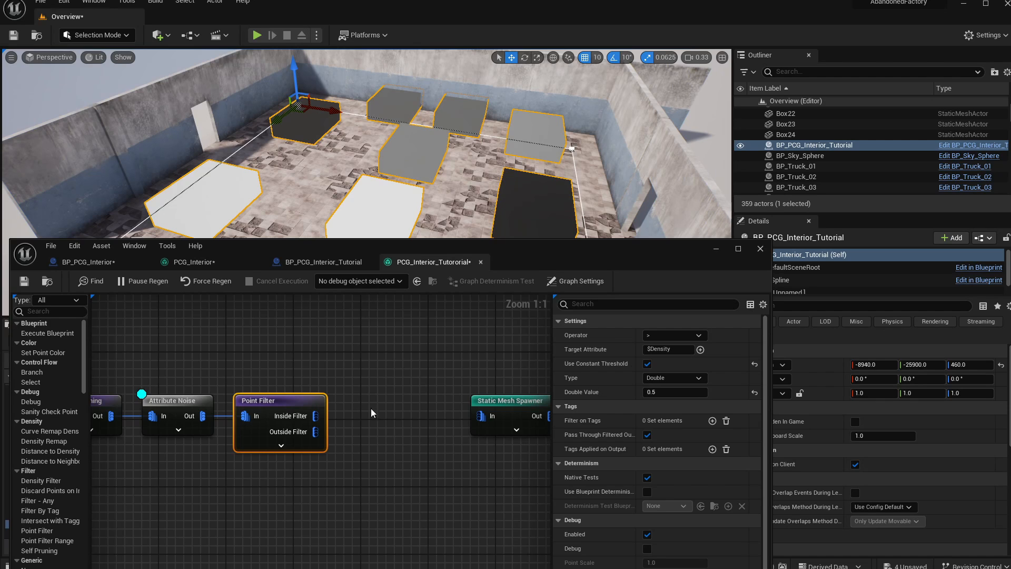
left_click_drag(315, 432, 375, 448)
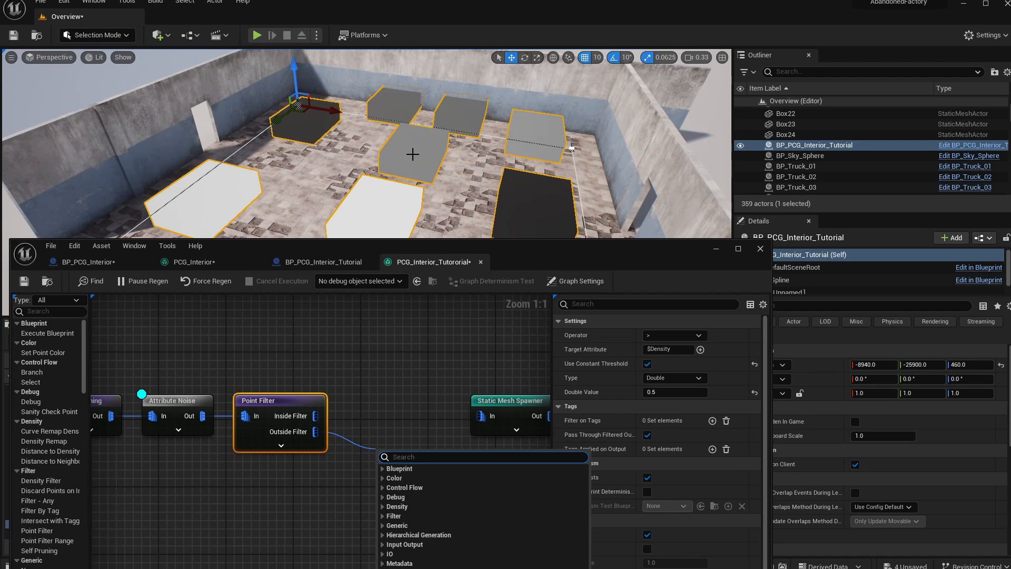
left_click(365, 401)
right_click_drag(452, 375, 378, 347)
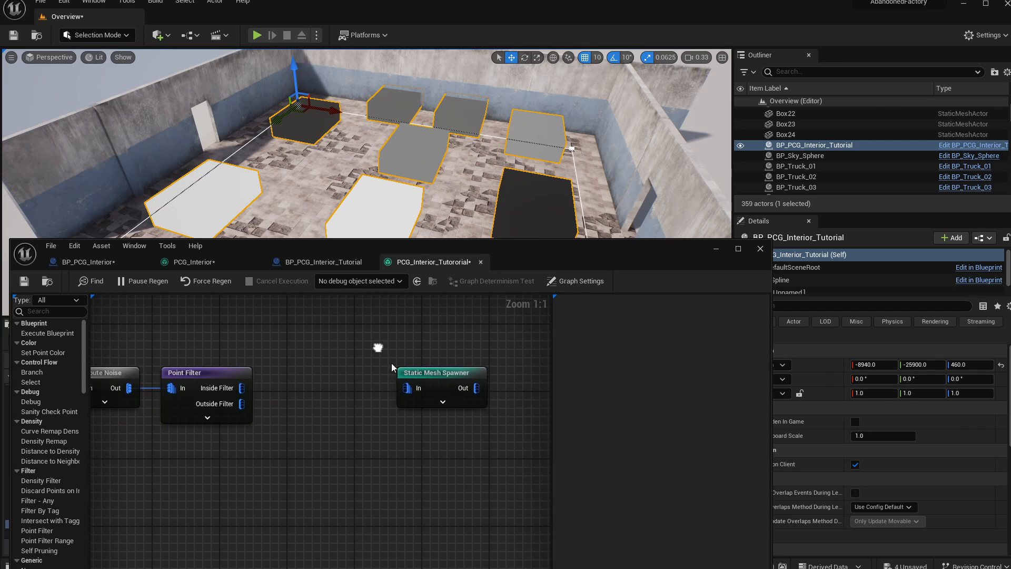
left_click_drag(425, 375, 470, 357)
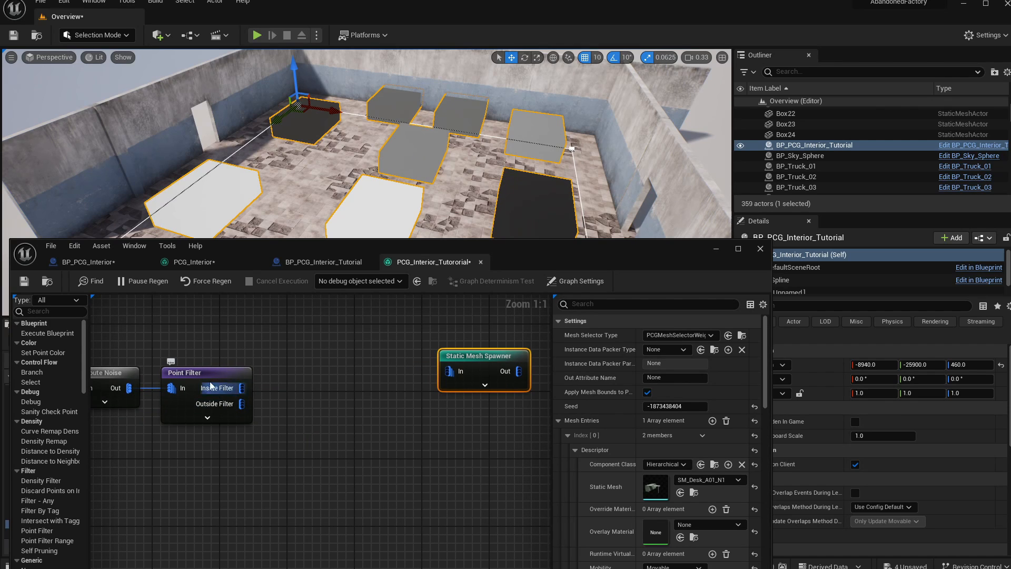
- Add a Transform Points node from the Point Filter's Inside Filter output and place it slightly above the filter
left_click_drag(240, 387, 284, 374)
type("transfor")
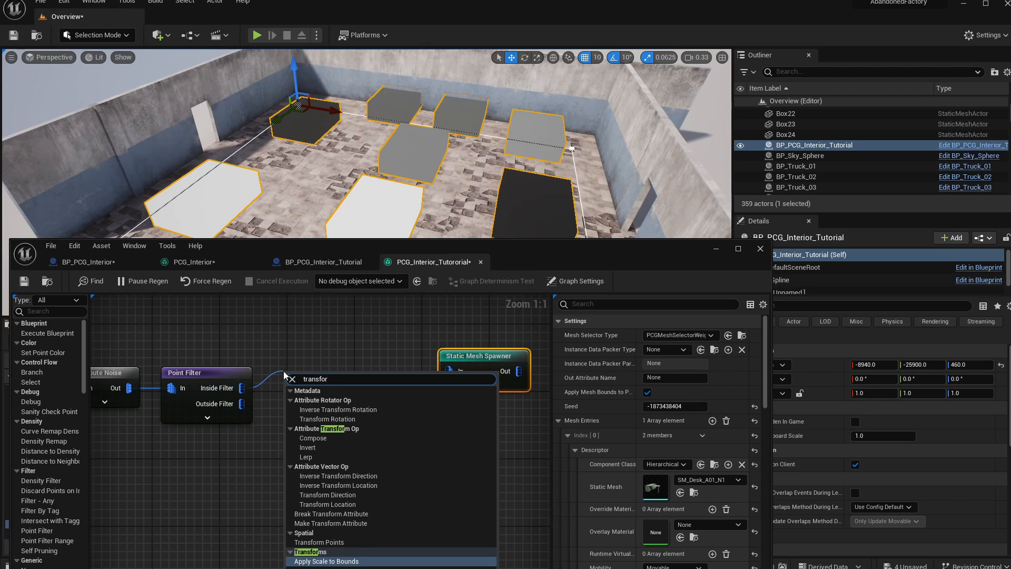
key("Up")
key("Up")
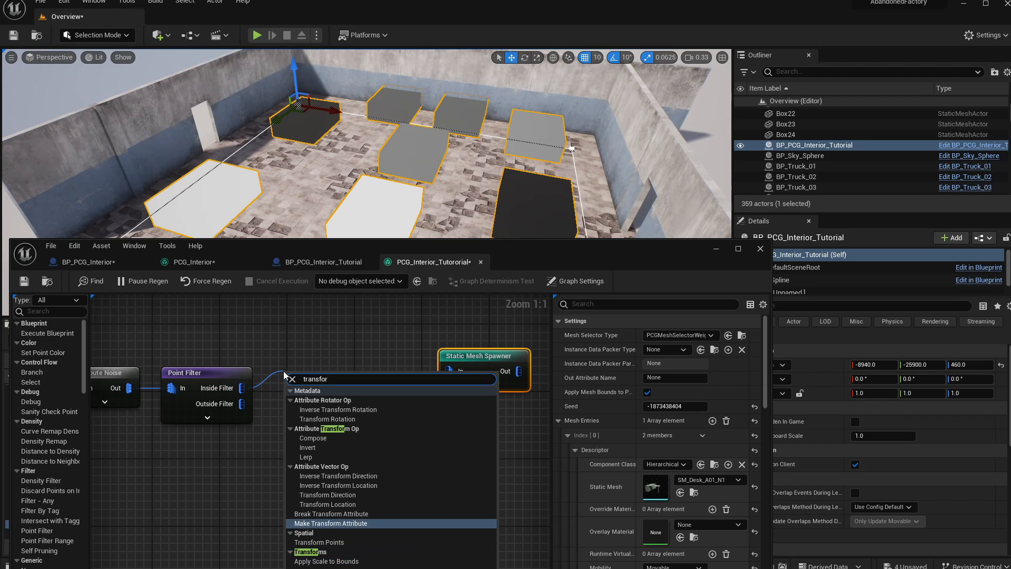
key("Down")
key("Return")
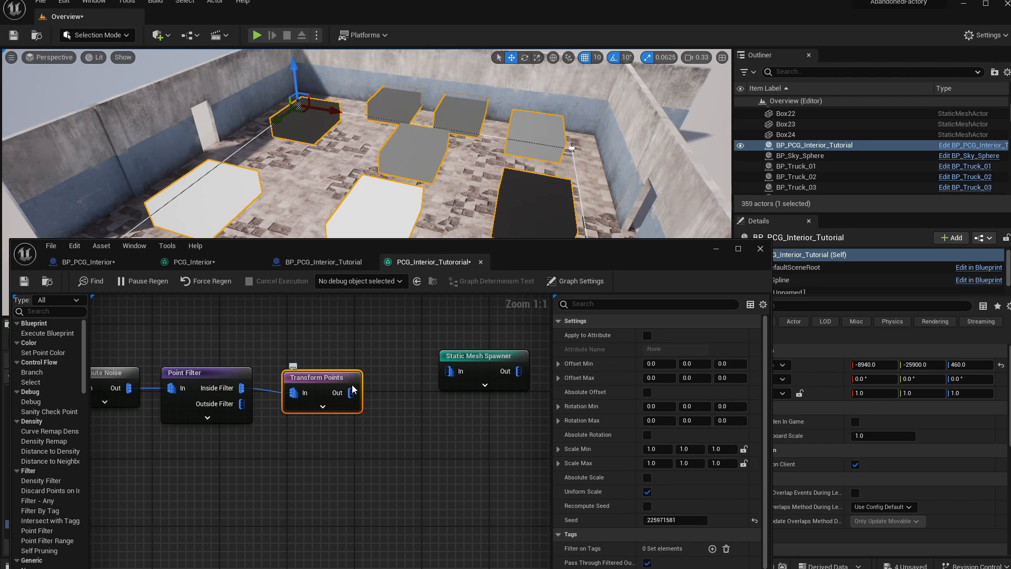
left_click_drag(353, 390, 365, 360)
- Set the Transform Points node's Rotation Min Z and Rotation Max Z to 90, and nudge the node upward
left_click_drag(598, 248, 600, 196)
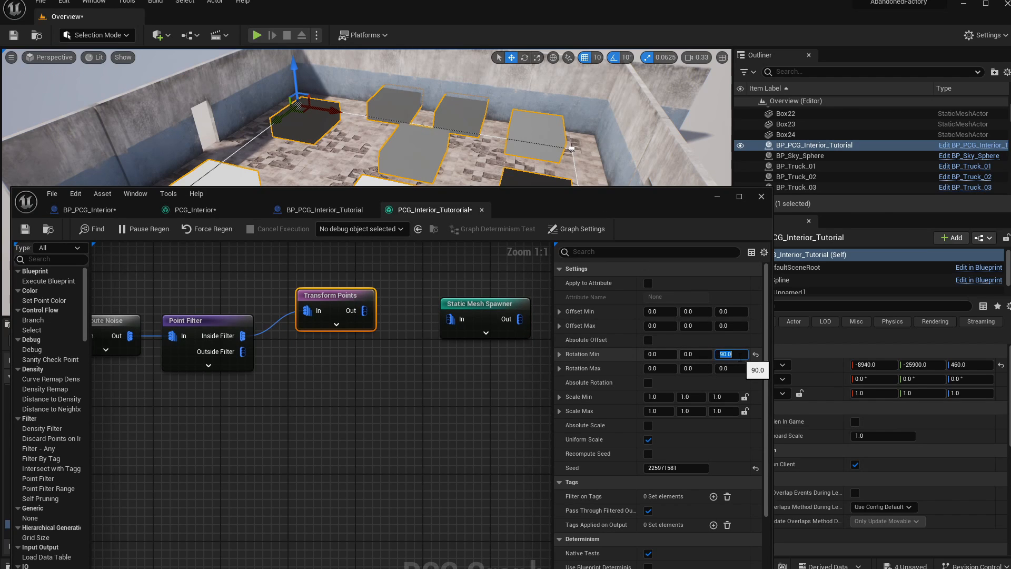
left_click(739, 370)
type("90")
key("Return")
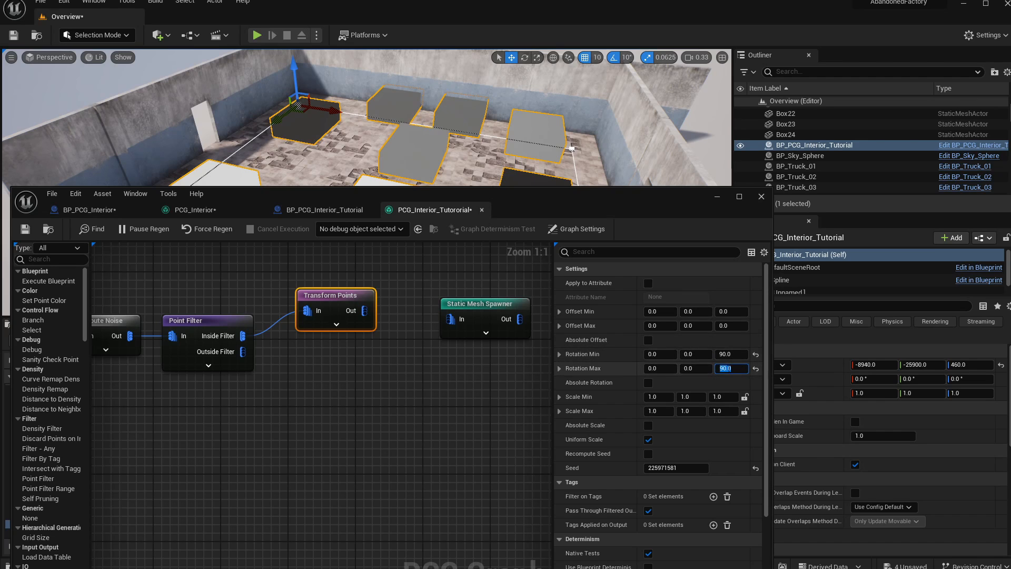
mouse_move(337, 305)
left_mouse_down()
mouse_move(345, 313)
mouse_move(333, 285)
mouse_move(343, 294)
left_mouse_up()
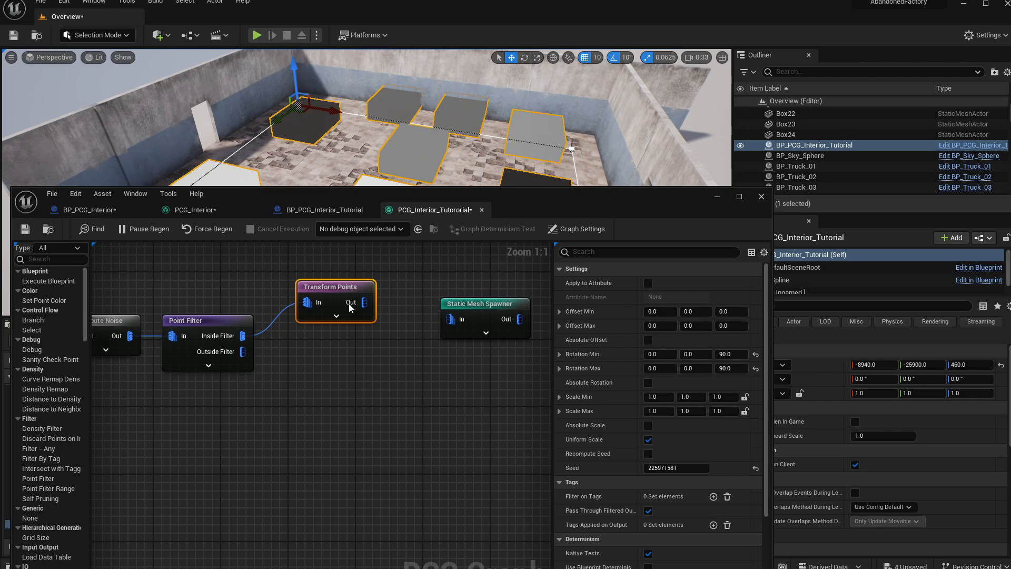
- Add a Merge node fed by the Point Filter's Outside Filter output, and shift the Static Mesh Spawner beyond it
left_click_drag(227, 356, 390, 356)
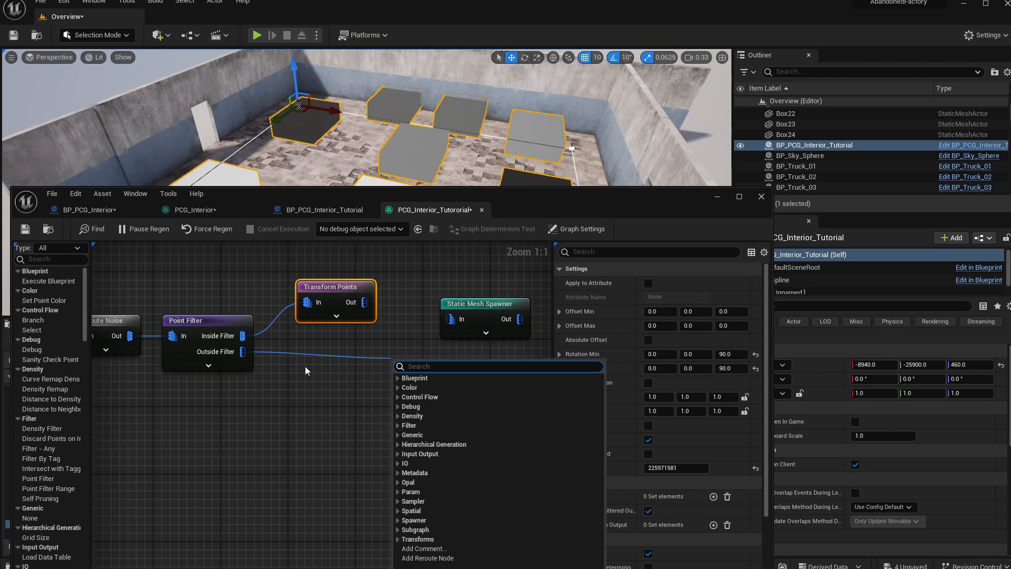
type("merge")
key("Return")
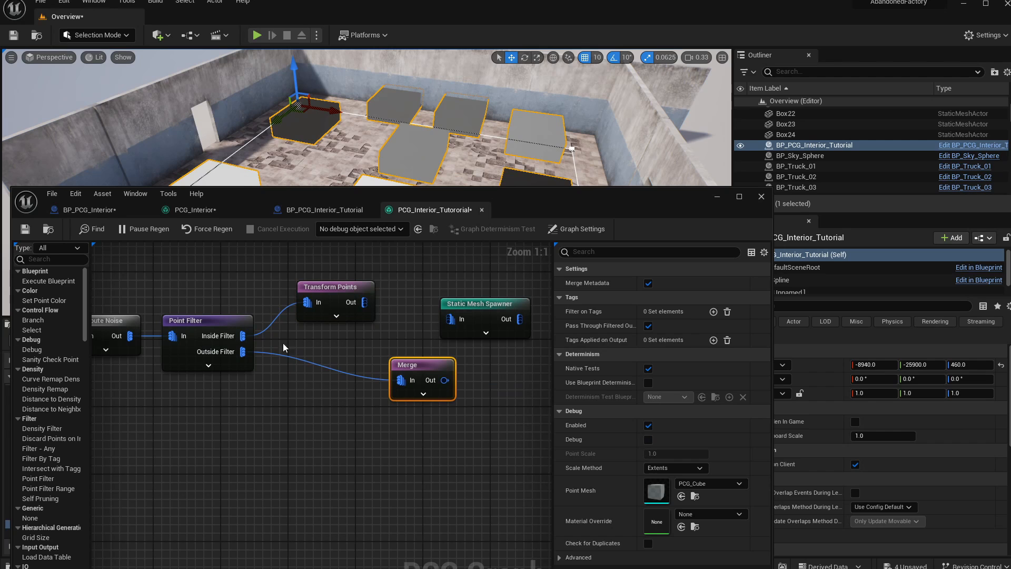
left_click_drag(418, 365, 429, 342)
left_click_drag(479, 304, 521, 279)
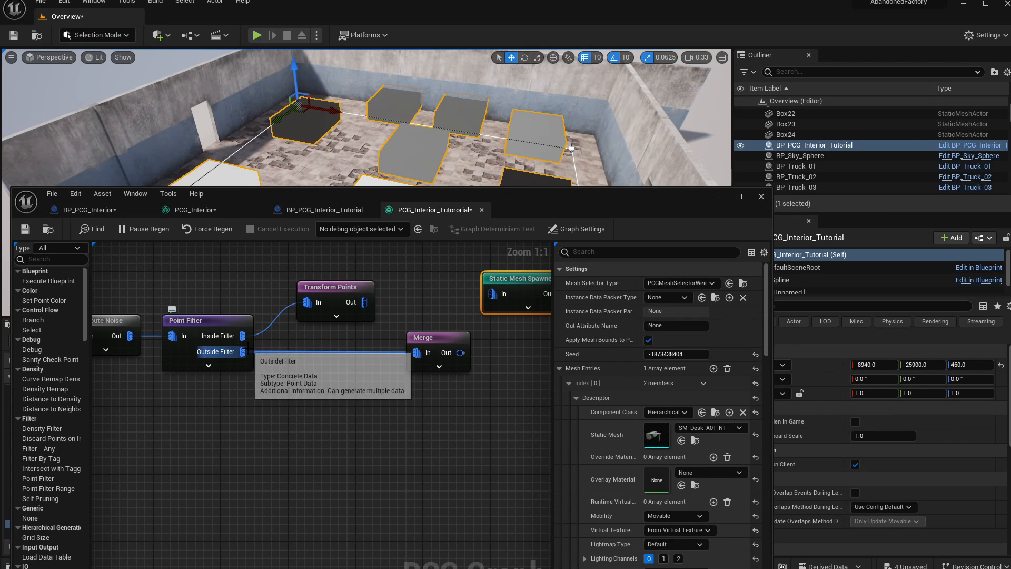
- Connect the Transform Points output to the Merge node and line up the Static Mesh Spawner beside Merge
right_click_drag(396, 303, 257, 324)
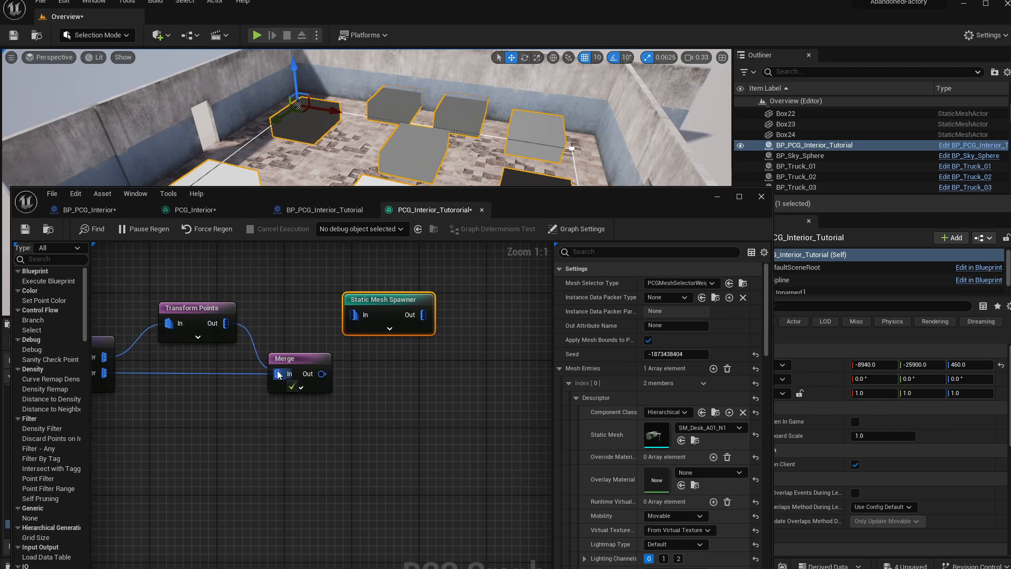
left_click_drag(381, 298, 433, 359)
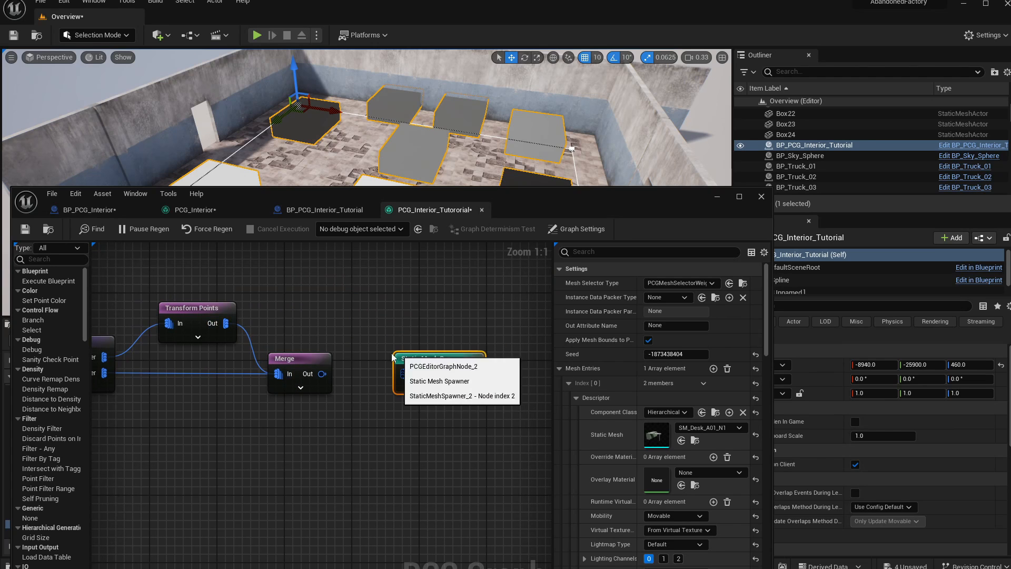
- Enable the debug display on the Merge node and lower the graph editor window to examine the merged points in the room
left_click(318, 388)
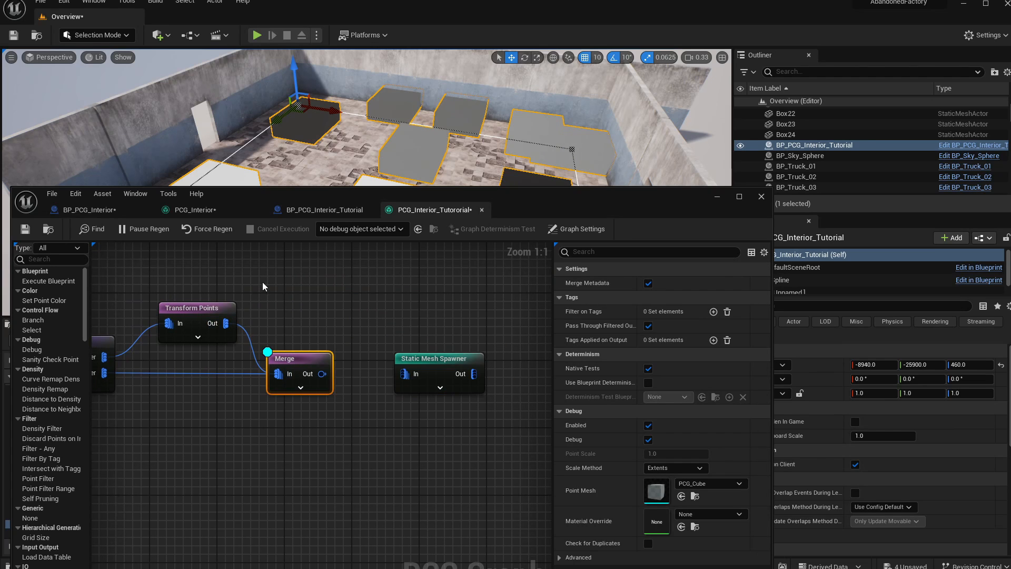
left_click(216, 318)
right_click_drag(268, 319, 403, 322)
right_click_drag(221, 299, 166, 328)
scroll(355, 310, "down", 1)
left_click(259, 364)
key("d")
left_click(358, 393)
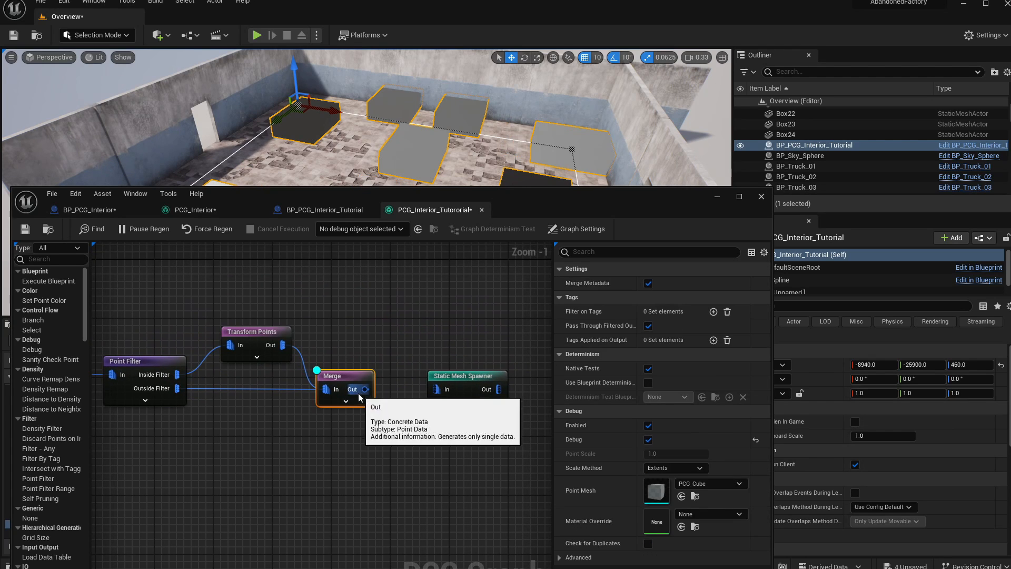
left_click_drag(514, 198, 500, 303)
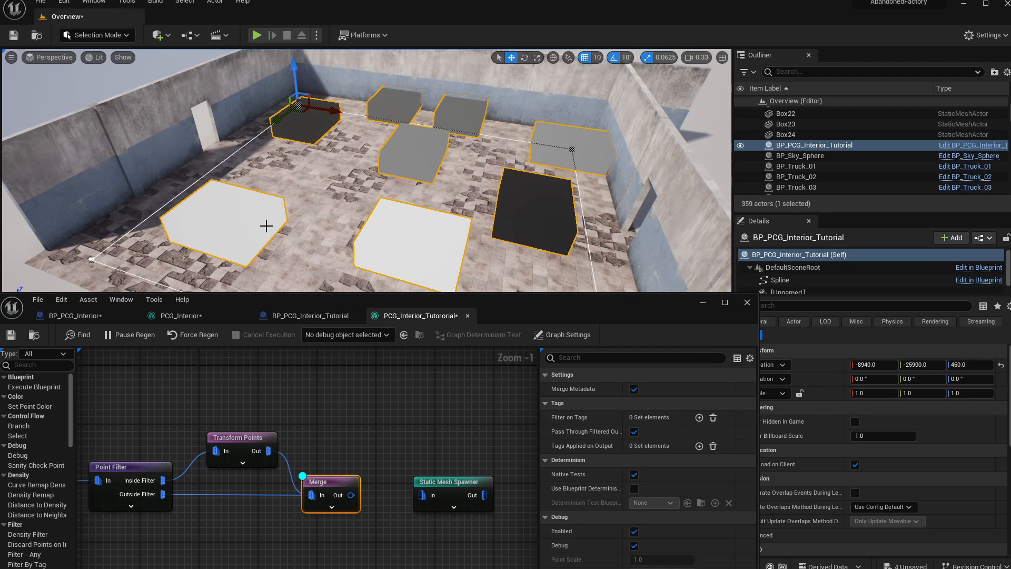
mouse_move(441, 302)
left_mouse_down()
mouse_move(441, 339)
mouse_move(449, 290)
mouse_move(445, 302)
left_mouse_up()
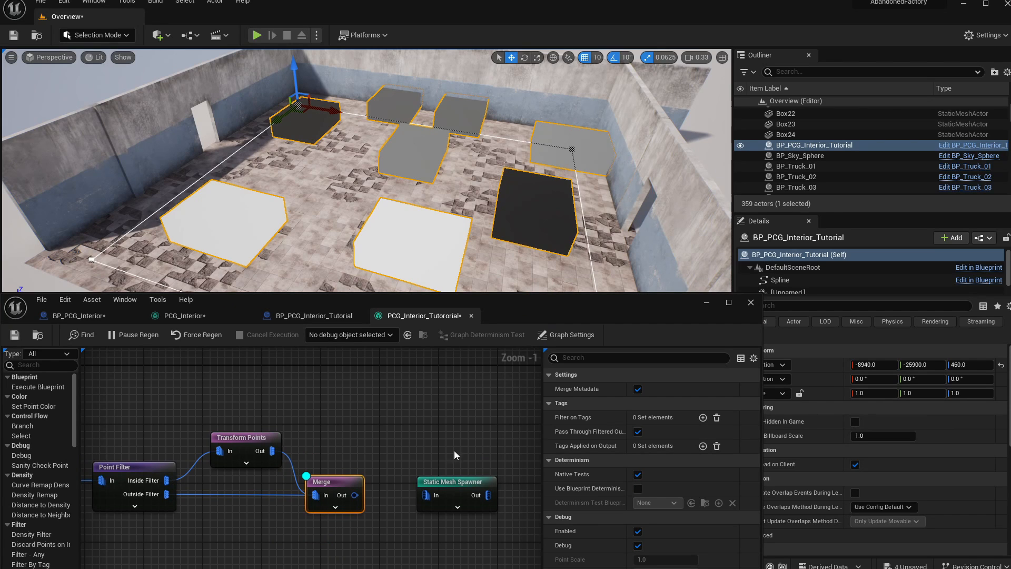
- Turn off the Merge node's debug display and connect its output to the desk Static Mesh Spawner
right_click_drag(401, 414, 342, 390)
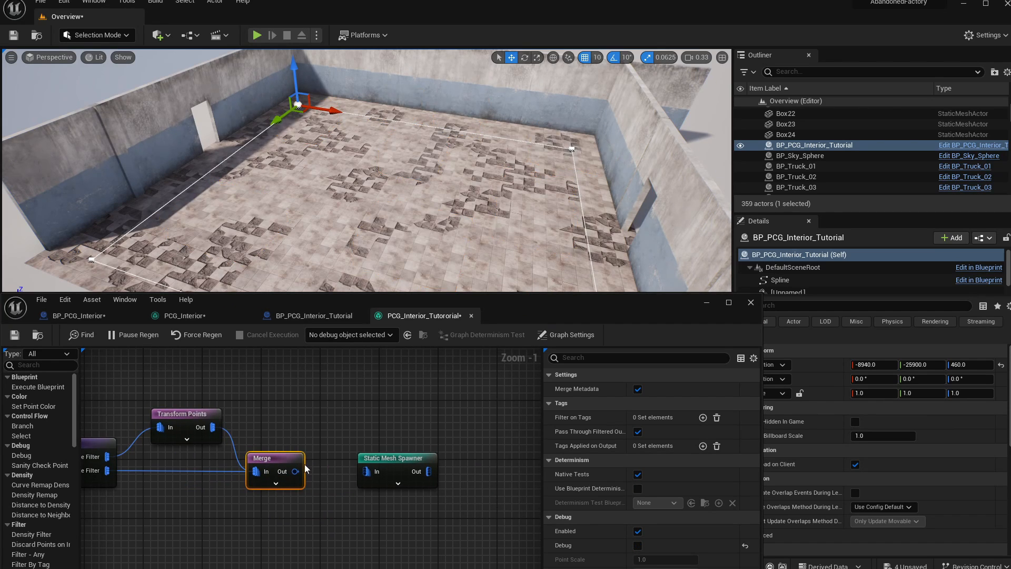
left_click_drag(296, 471, 431, 464)
right_click_drag(425, 257, 444, 267)
right_click_drag(321, 199, 342, 241)
left_click(184, 420)
left_click(459, 479)
left_click(299, 479)
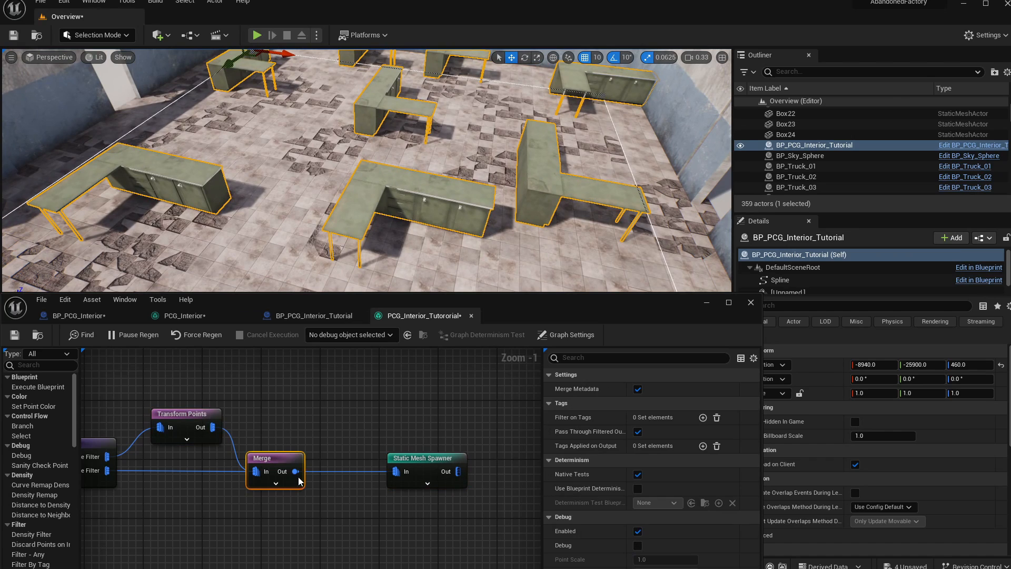
- Shift the desk Static Mesh Spawner farther from the Merge node to make room for another branch
left_click(447, 460)
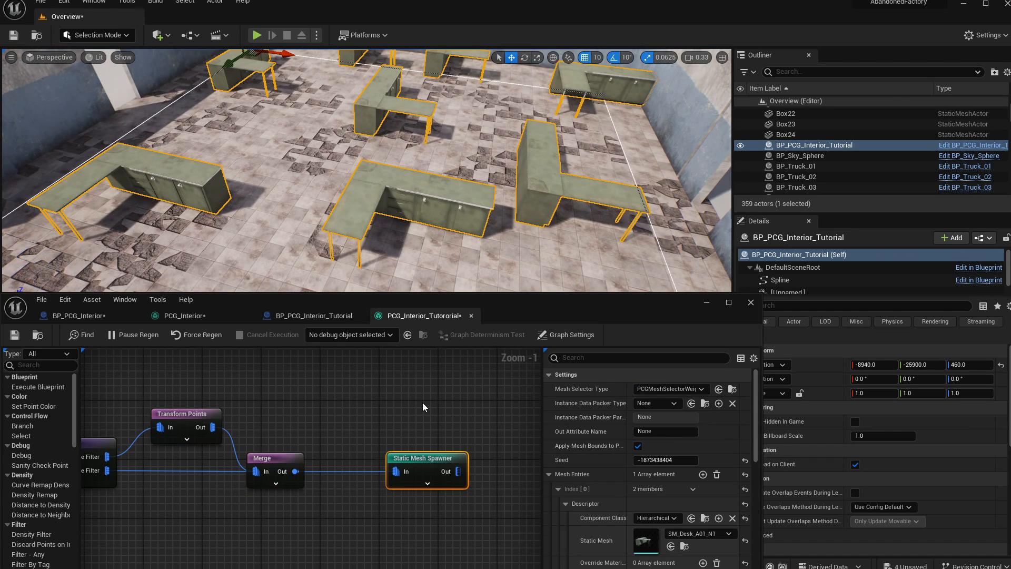
right_click_drag(360, 408, 356, 446)
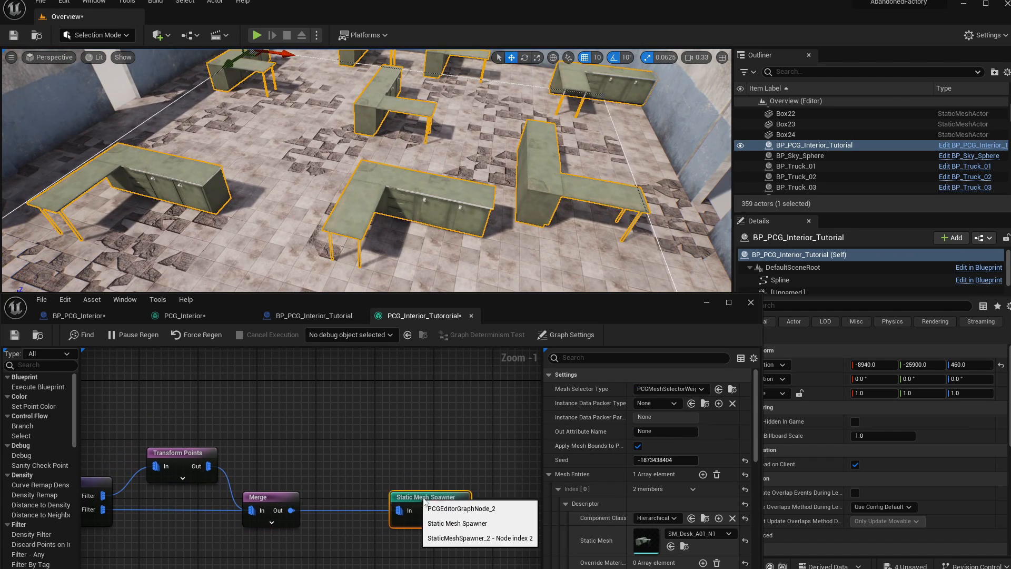
left_click_drag(418, 495, 473, 495)
left_click(305, 507)
left_click(474, 497)
right_click_drag(471, 446, 413, 442)
left_click_drag(399, 452, 426, 554)
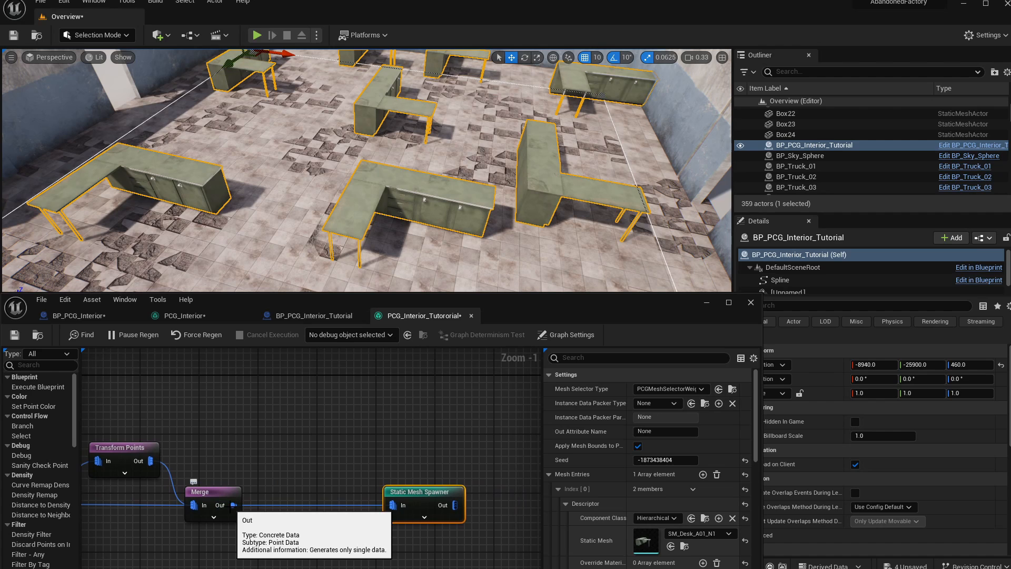
- Add a second Transform Points node fed by the Merge node's output
left_click_drag(233, 505, 286, 447)
type("tran")
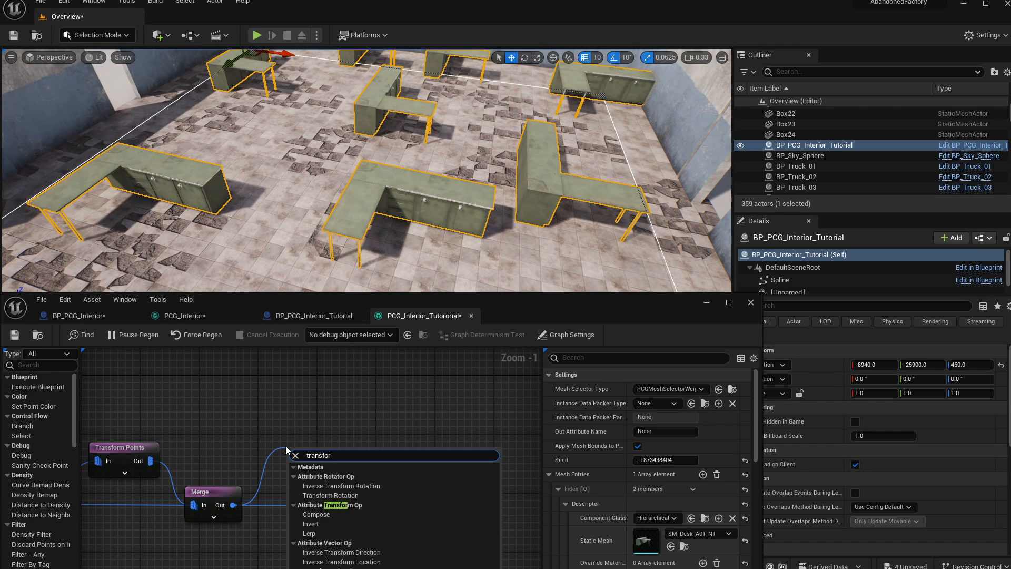
type("sfor")
key("Return")
- Add a Static Mesh Spawner from the new Transform Points output and align it beside that node
left_click_drag(323, 450, 420, 421)
type("static")
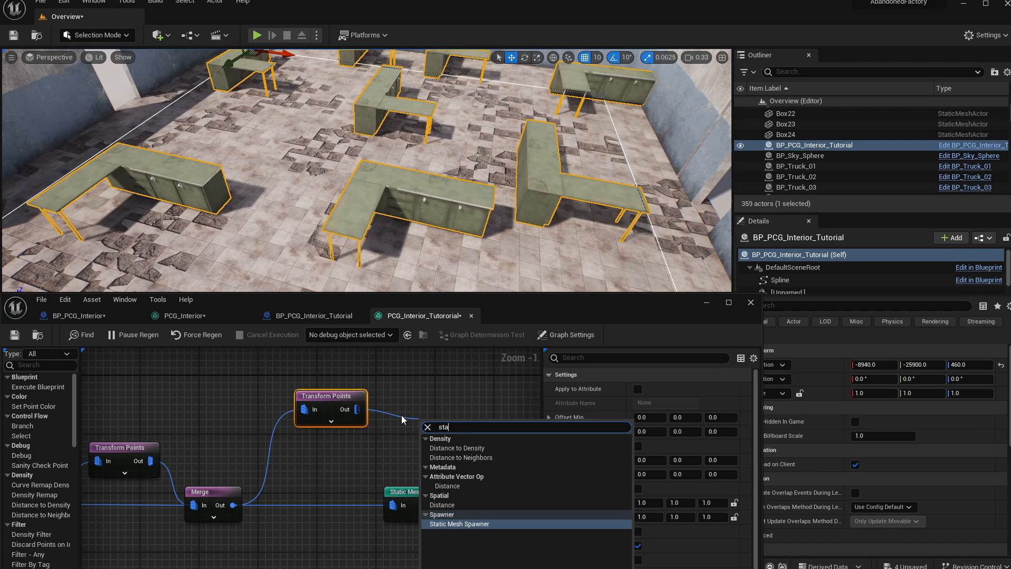
key("Return")
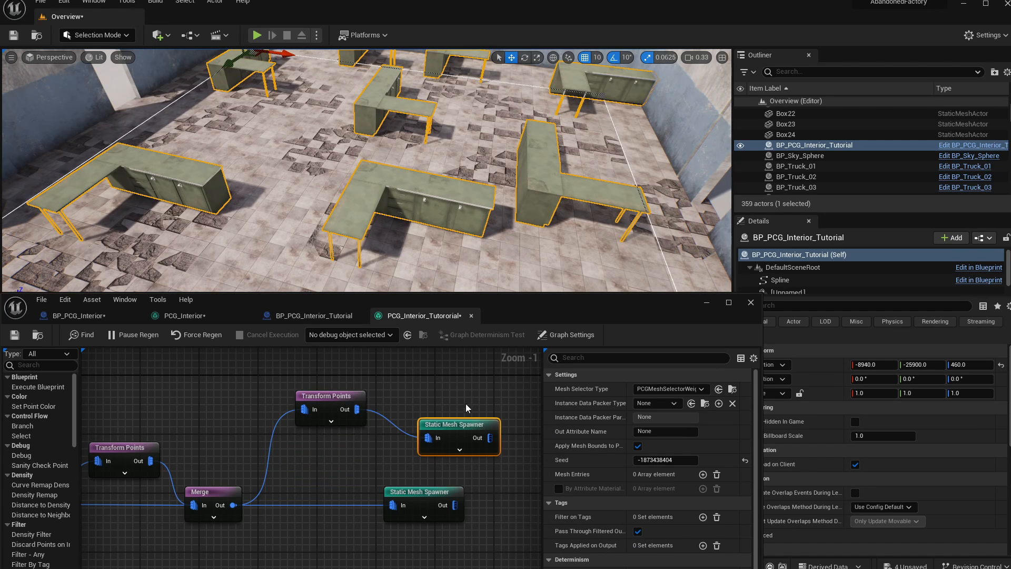
left_click_drag(442, 427, 415, 399)
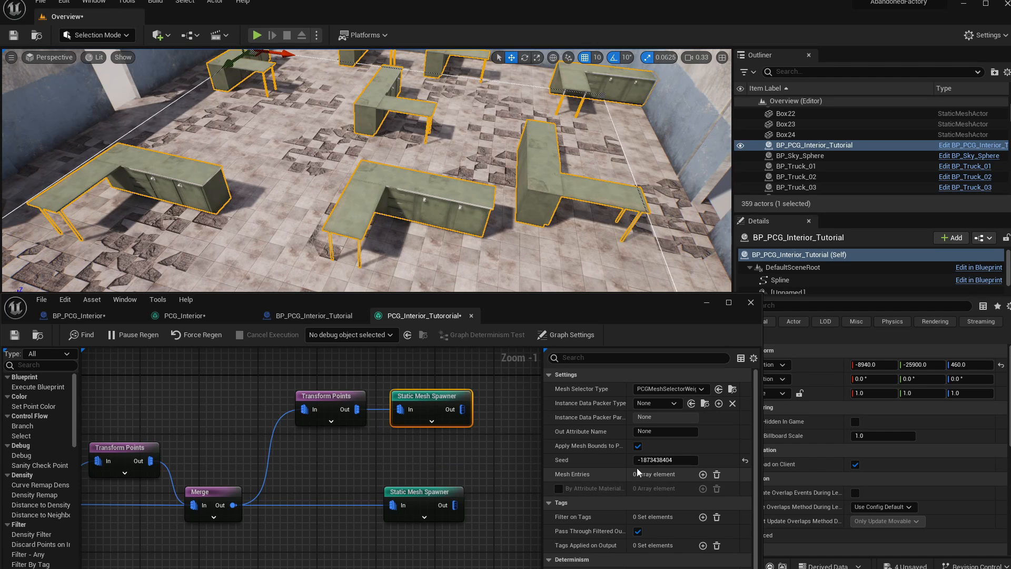
- Add a mesh entry using SM_DeskChair_A01_N1 to the new Static Mesh Spawner and check the chairs at the desks
left_click(703, 474)
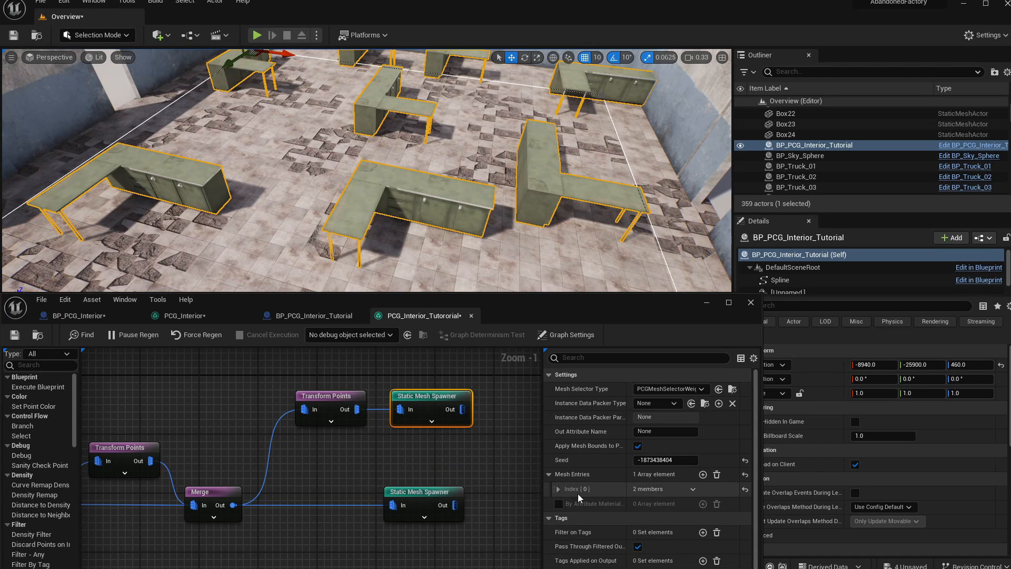
left_click(558, 489)
left_click(565, 504)
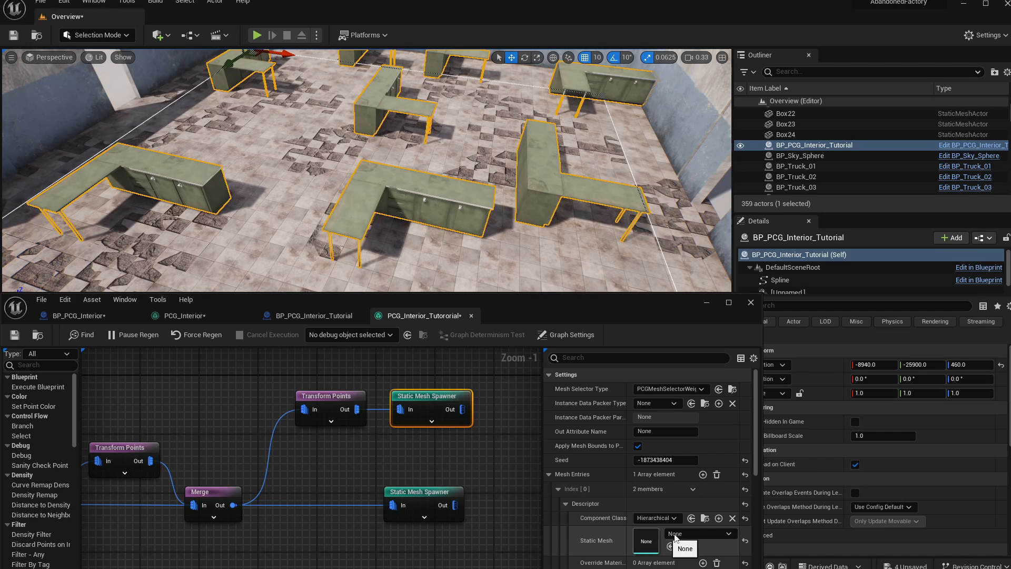
left_click(684, 534)
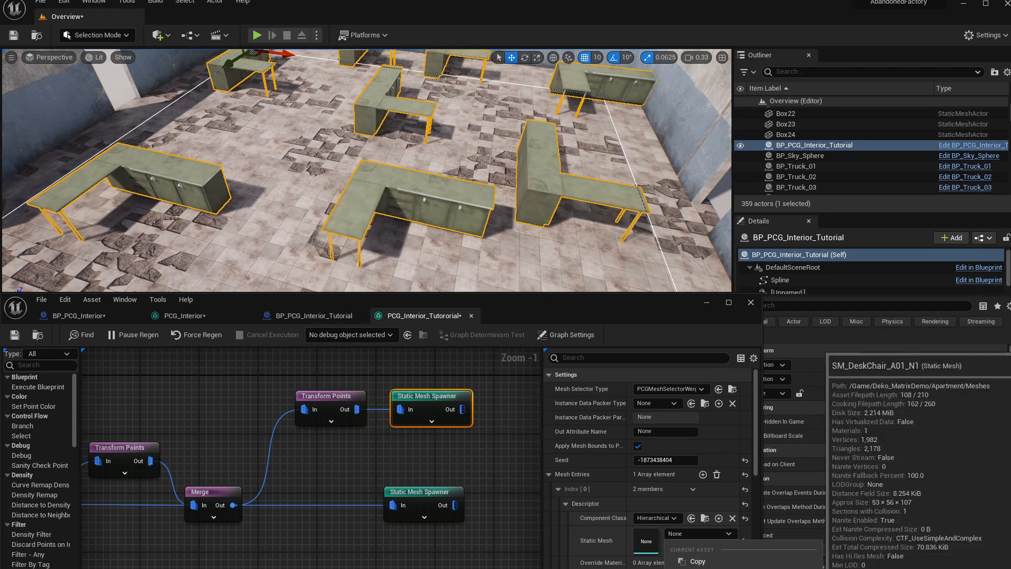
left_click(708, 568)
key("w")
mouse_move(366, 171)
right_mouse_down()
mouse_move(379, 166)
mouse_move(364, 143)
mouse_move(347, 145)
mouse_move(363, 179)
right_mouse_up()
key("a")
right_click_drag(431, 242, 518, 245)
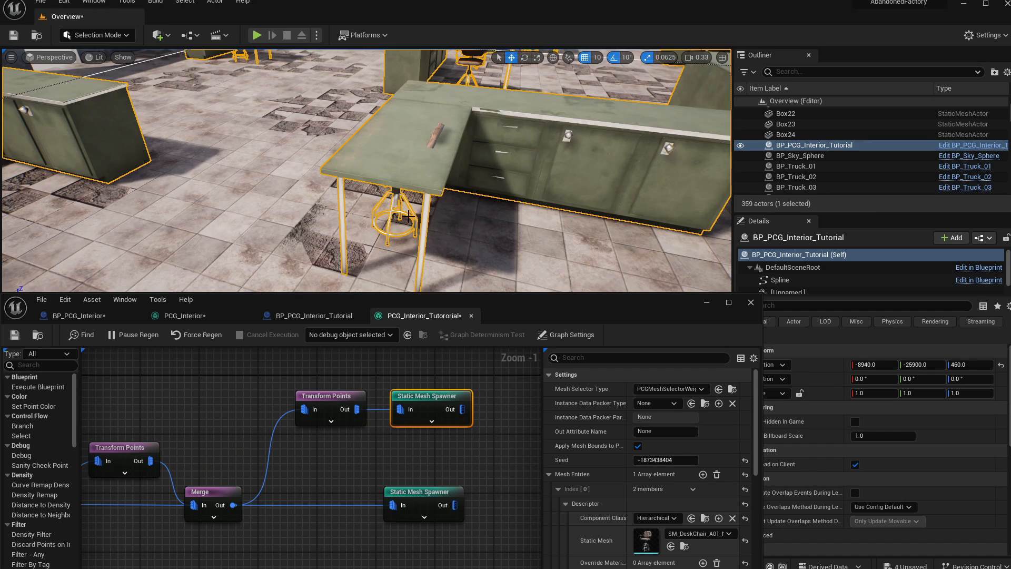
scroll(410, 216, "down", 5)
right_click_drag(409, 215, 387, 201)
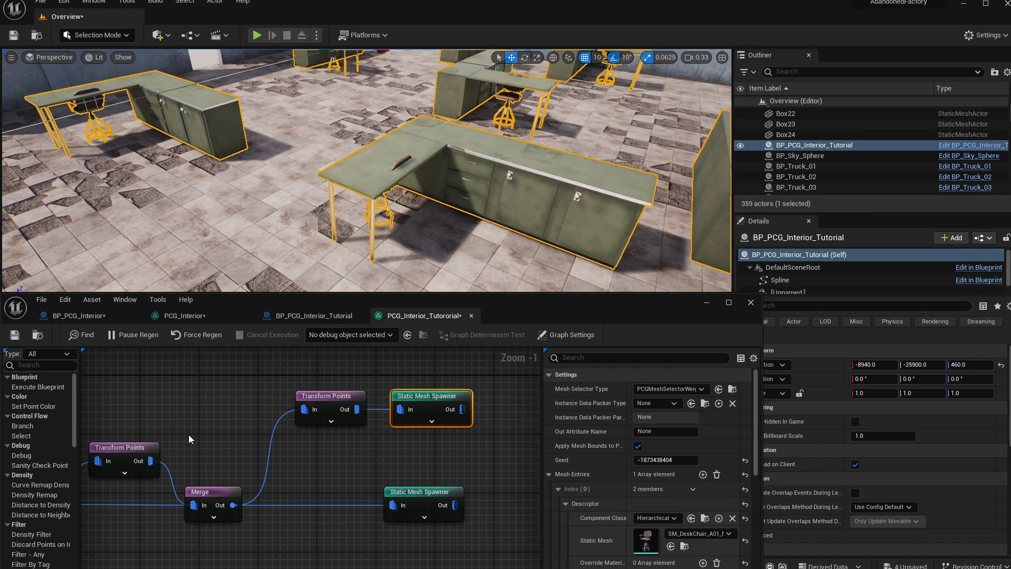
- Try Offset Min Y -50 and Offset Max Y -100 on the chair branch's Transform Points node
right_click_drag(348, 365, 316, 393)
left_click(298, 447)
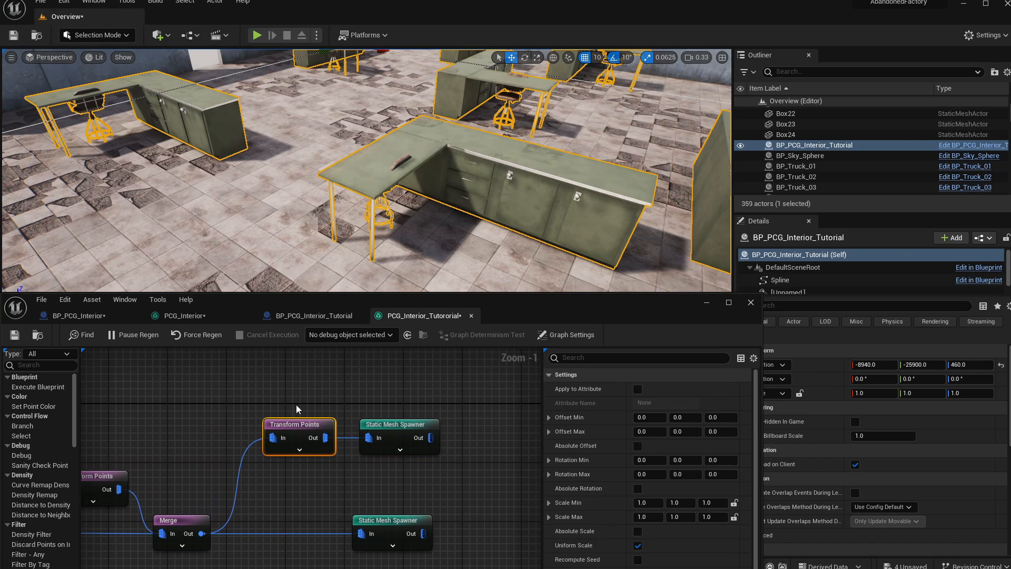
left_click(688, 416)
type("50")
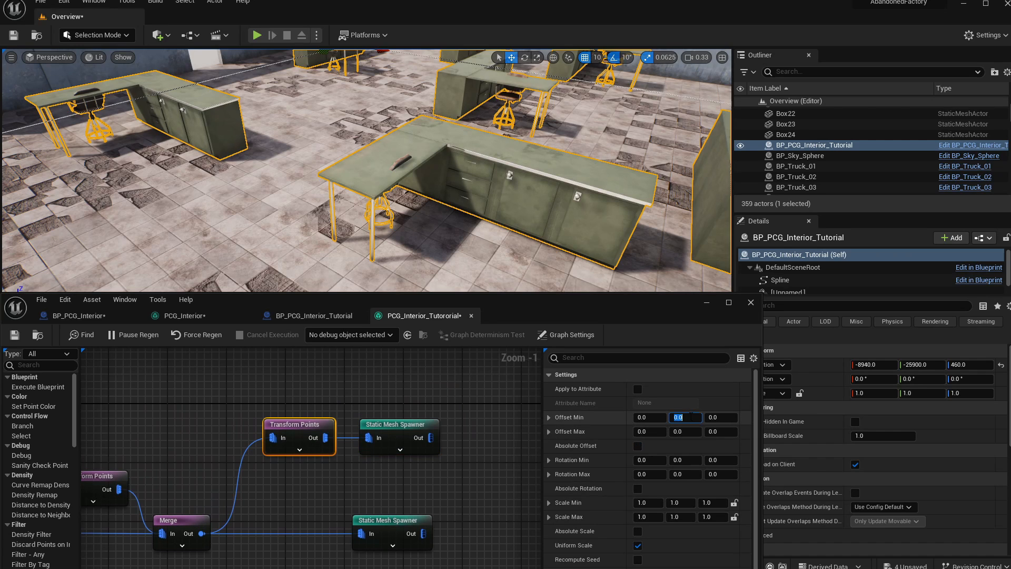
key("Return")
type("-50")
left_click(692, 431)
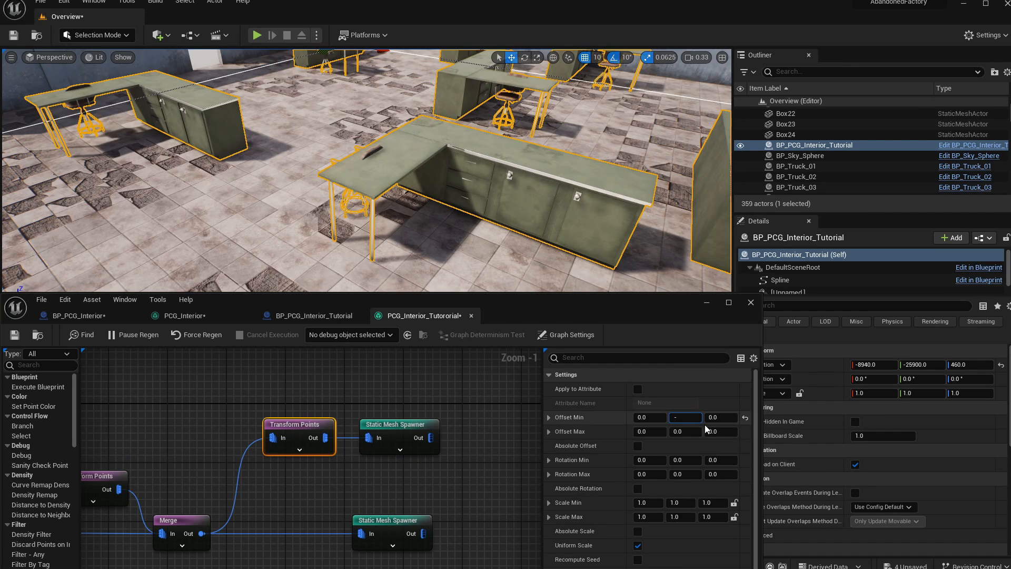
type("-")
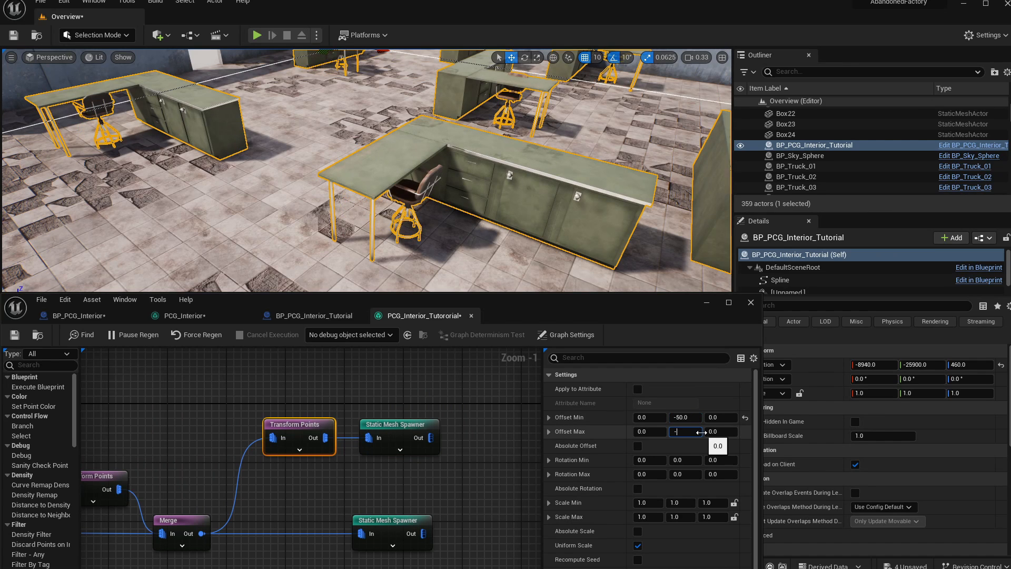
type("100")
key("Return")
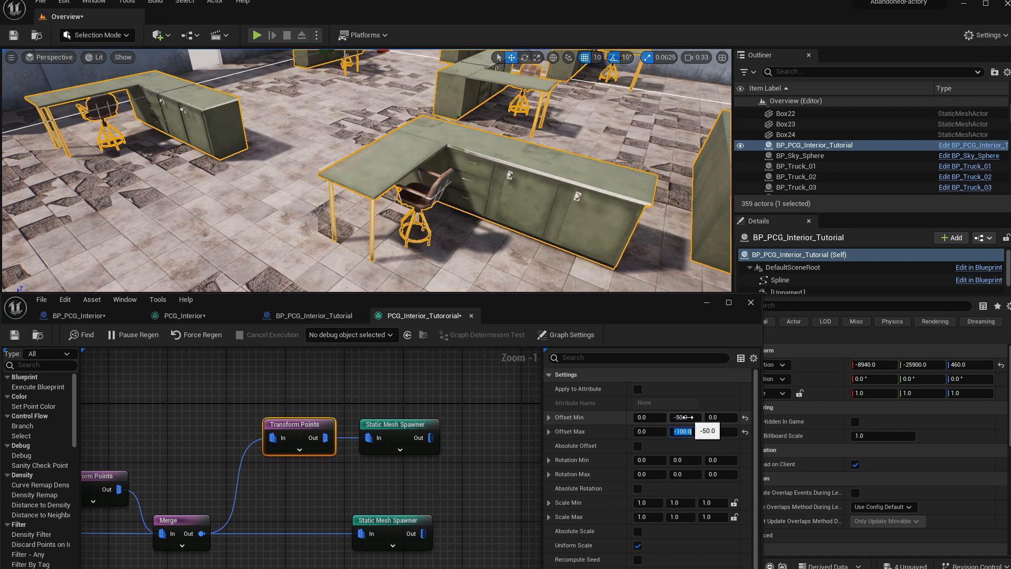
- Set the chair Transform Points node's Offset Min Y to -100
left_click(687, 416)
type("-")
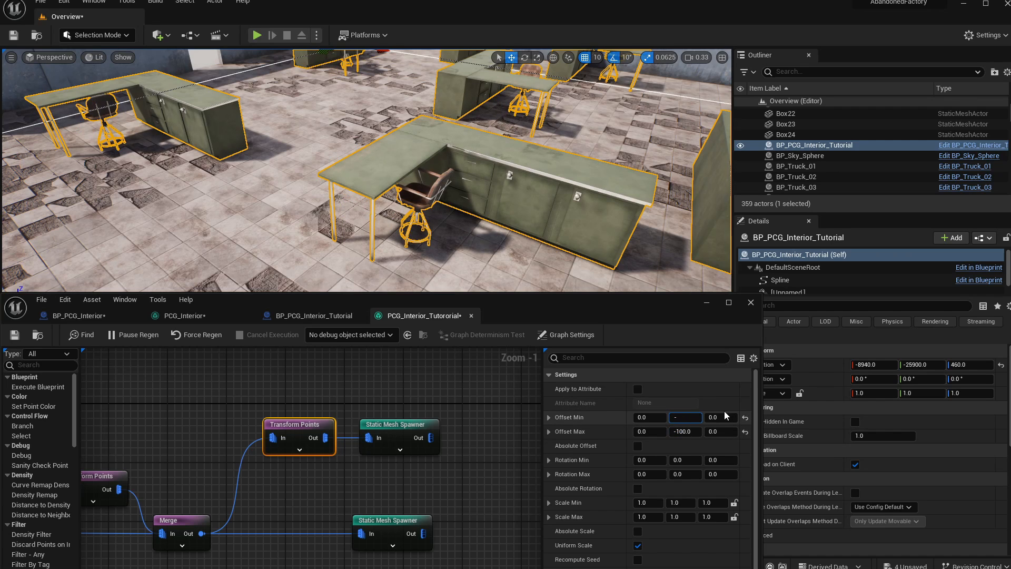
type("1000")
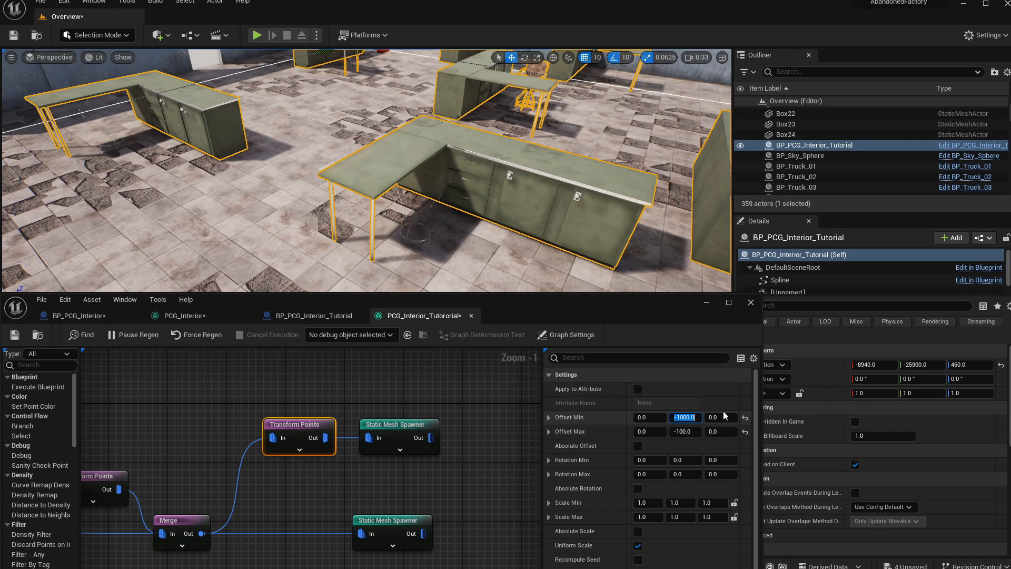
key("BackSpace")
key("BackSpace")
key("BackSpace")
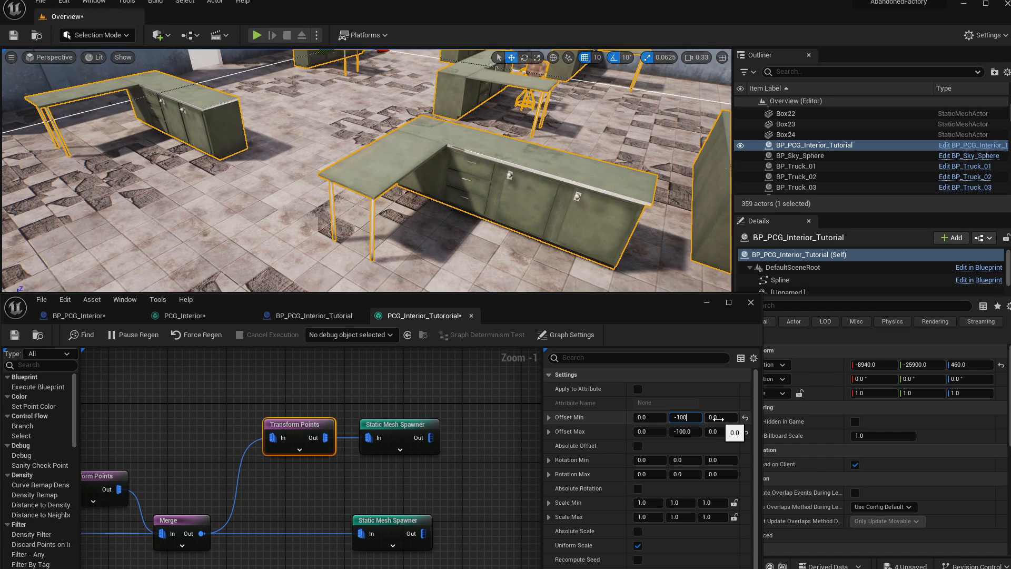
key("Return")
- Set the chair Transform Points node's Offset Max Y to -200, after trying -150
left_click(688, 433)
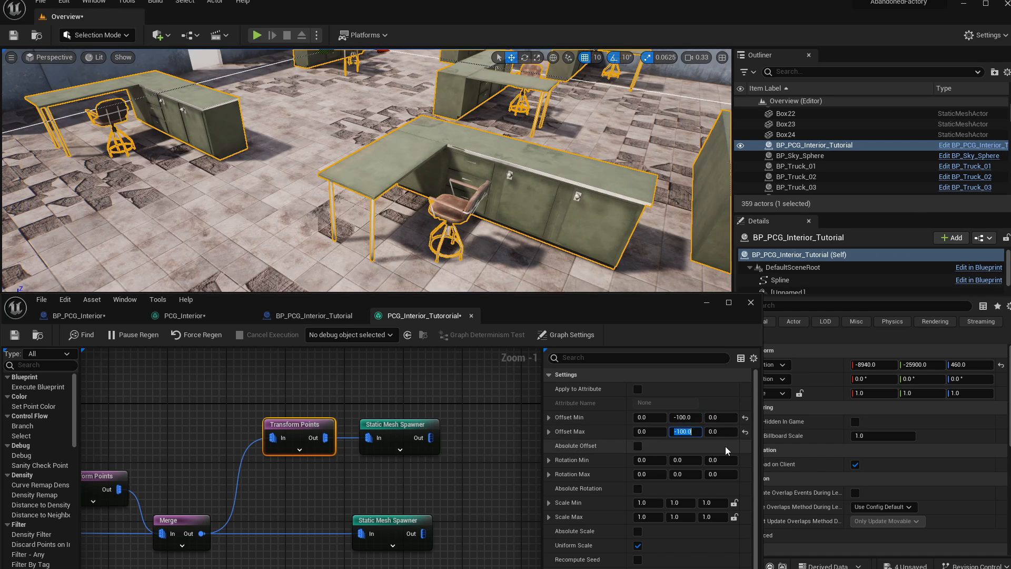
type("-15")
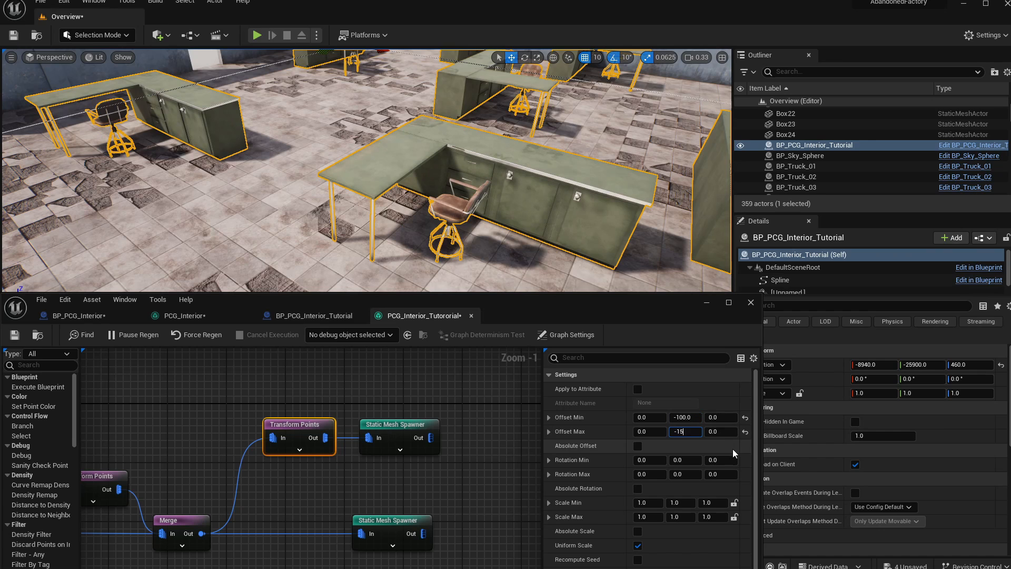
type("0")
key("Return")
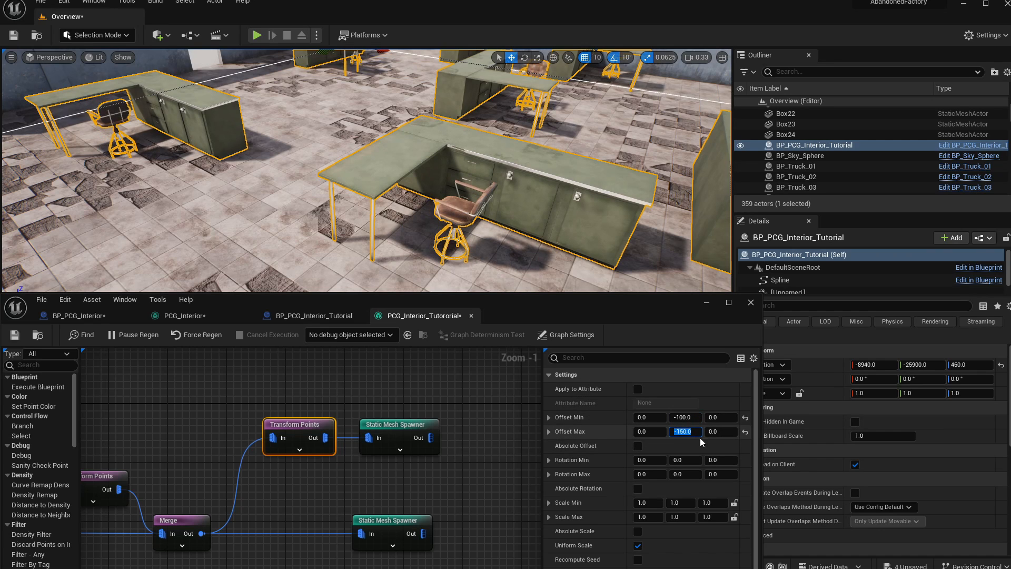
type("-200")
key("Return")
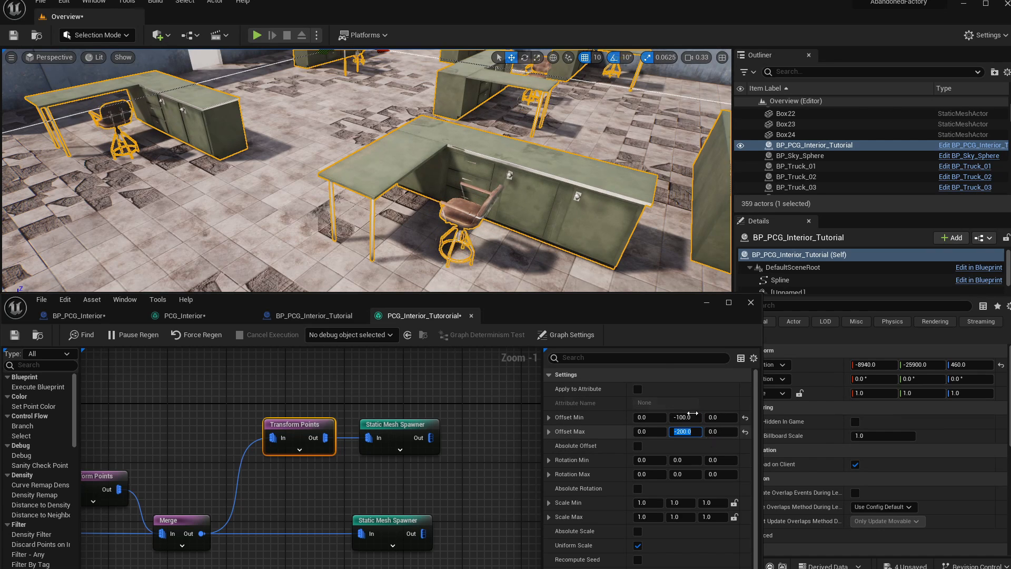
- Set the chair Transform Points node's Offset Min X to -20 and Offset Max X to 20
mouse_move(368, 171)
right_mouse_down()
mouse_move(401, 168)
mouse_move(421, 150)
mouse_move(369, 155)
mouse_move(431, 166)
mouse_move(474, 194)
mouse_move(432, 150)
mouse_move(406, 197)
mouse_move(390, 148)
mouse_move(400, 142)
mouse_move(395, 164)
mouse_move(385, 161)
right_mouse_up()
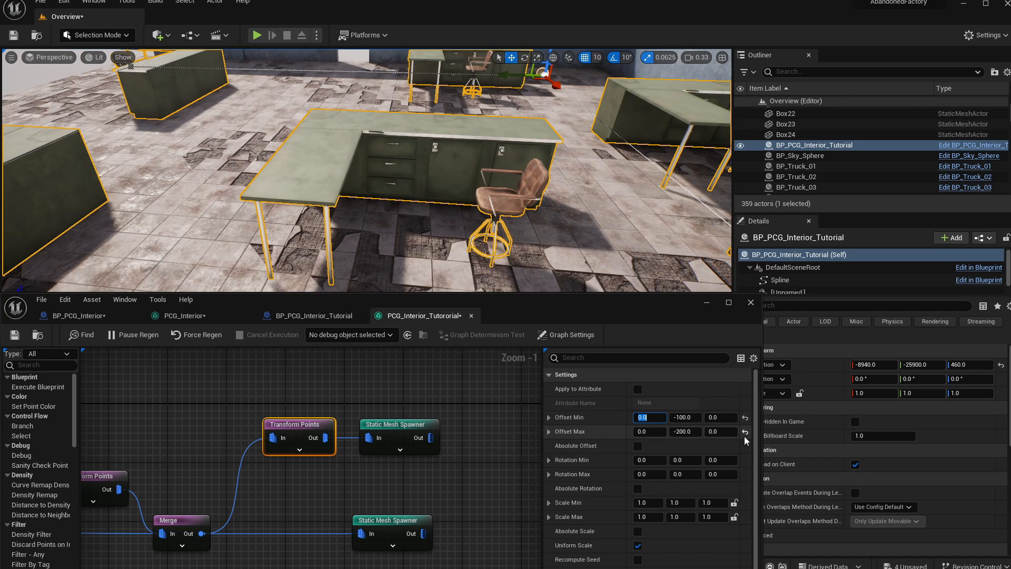
type("-20")
key("Return")
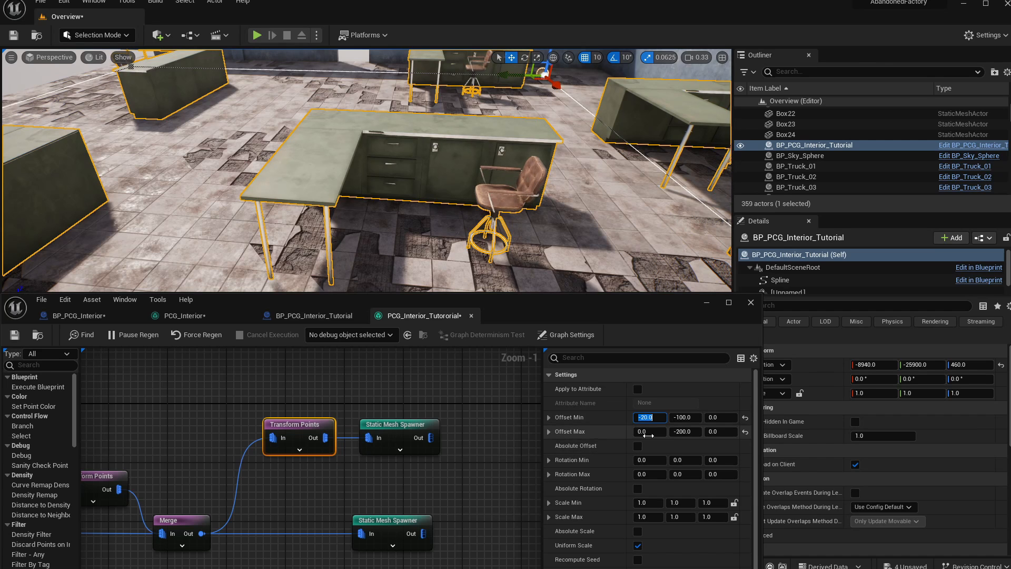
left_click(646, 432)
type("20")
key("Return")
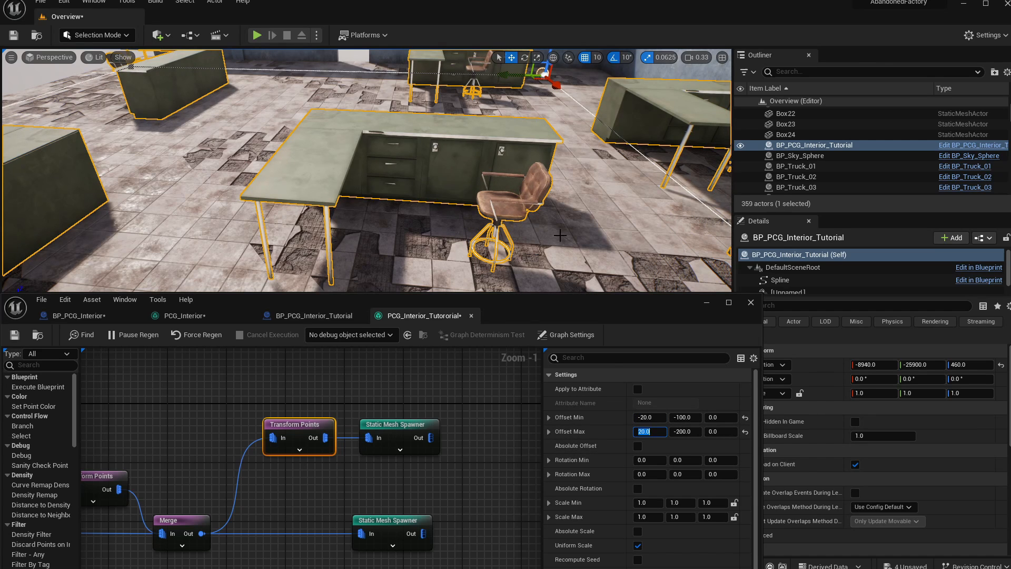
- Set Offset Max X to 50 on the chair branch's Transform Points node
type("50")
key("Return")
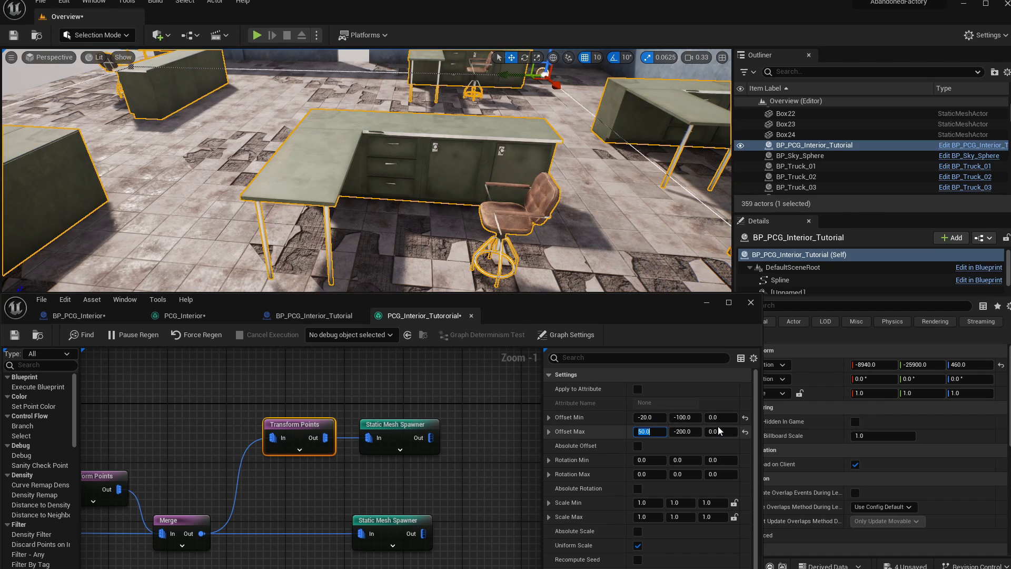
- Try an Offset Max Z of 100 on the chair Transform Points node, returning it to 0
type("00")
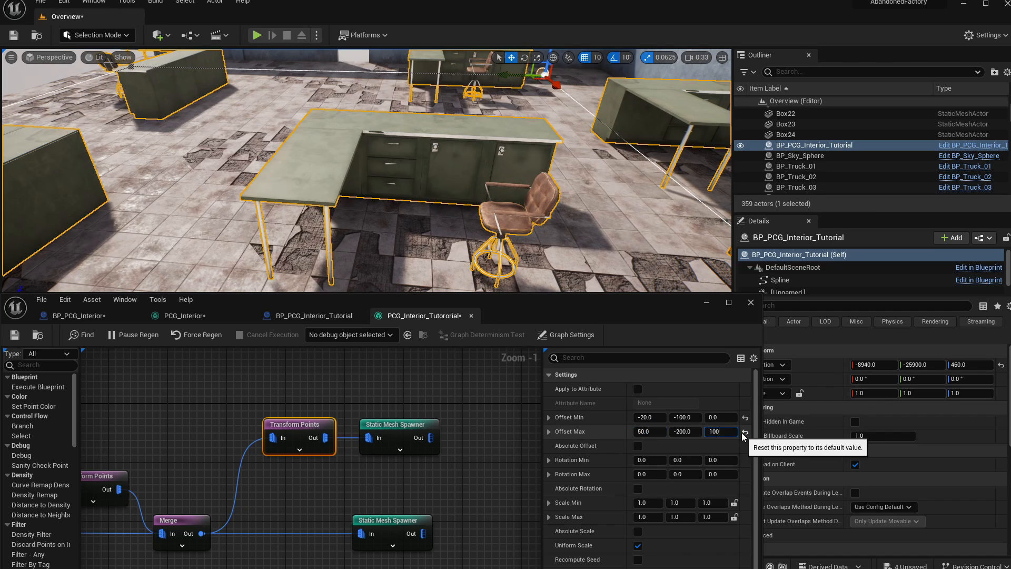
key("Return")
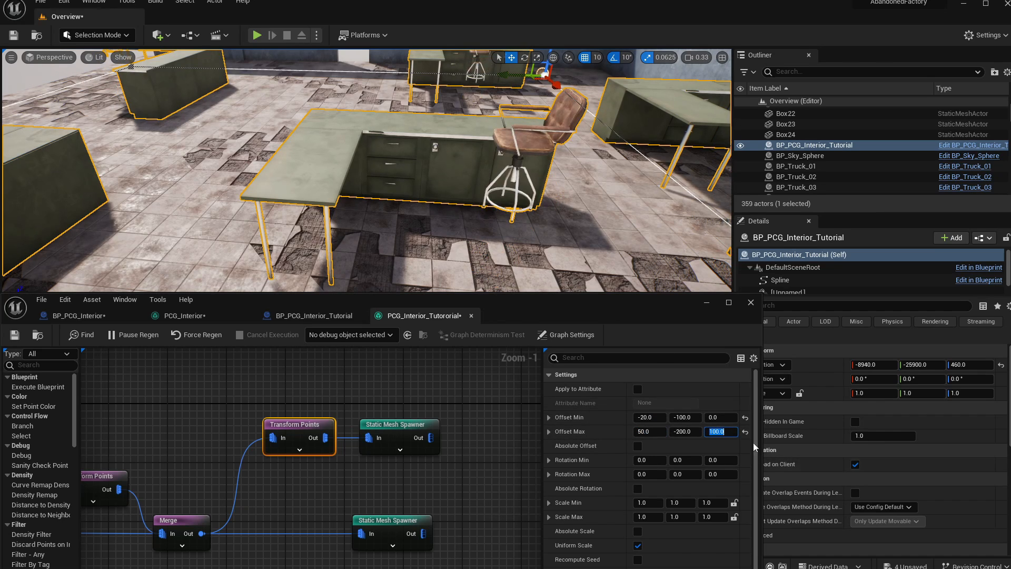
type("0")
key("Return")
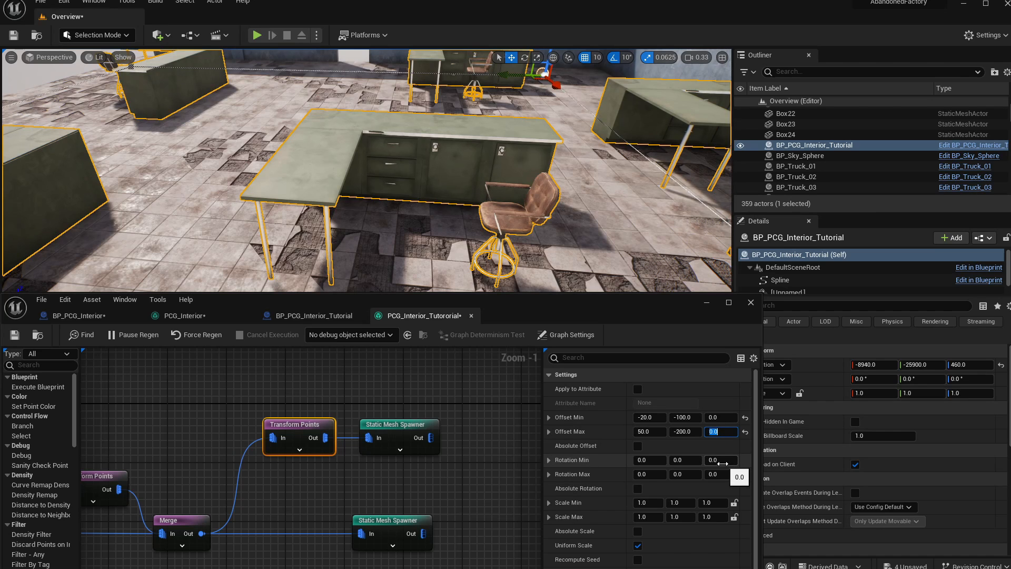
- Try a Rotation Min Z of -90 on the chair Transform Points node, returning it to 0
left_click(721, 460)
type("-")
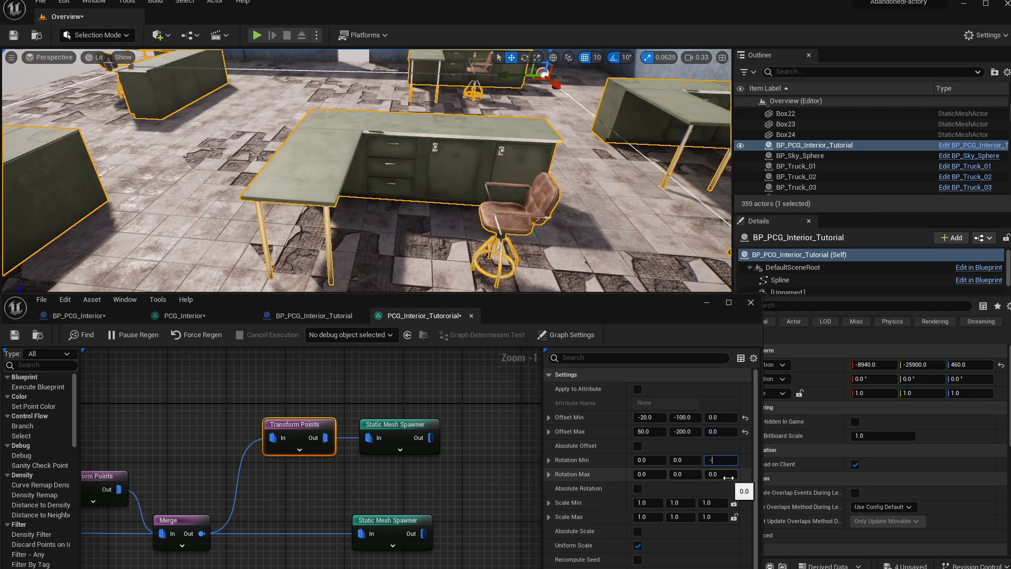
type("90.0")
mouse_move(568, 222)
right_mouse_down()
mouse_move(569, 156)
mouse_move(579, 231)
right_mouse_up()
left_click(721, 461)
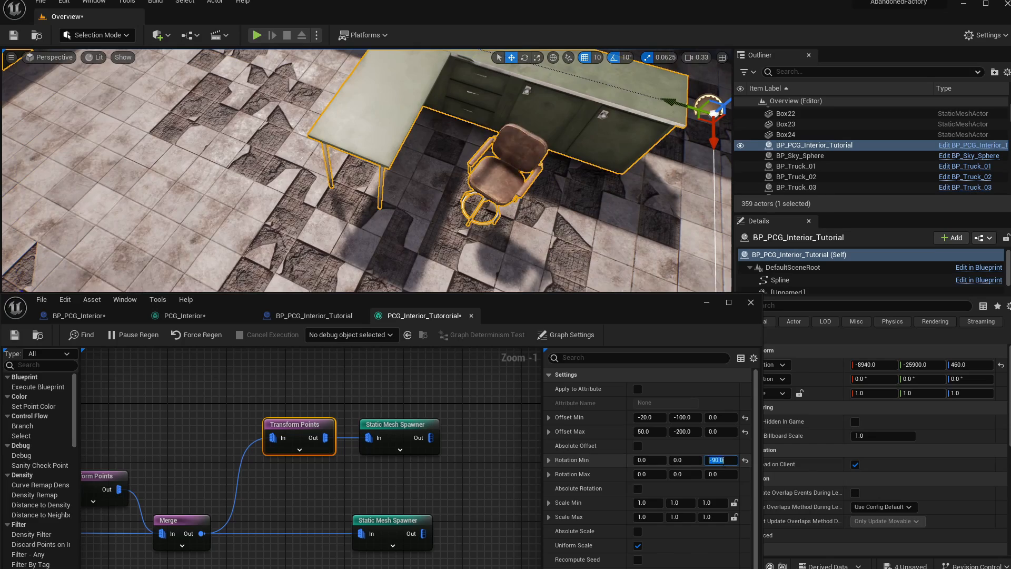
type("0")
key("Return")
- Set the chair Transform Points node's Rotation Max Z to 90
left_click(723, 475)
type("90")
key("Return")
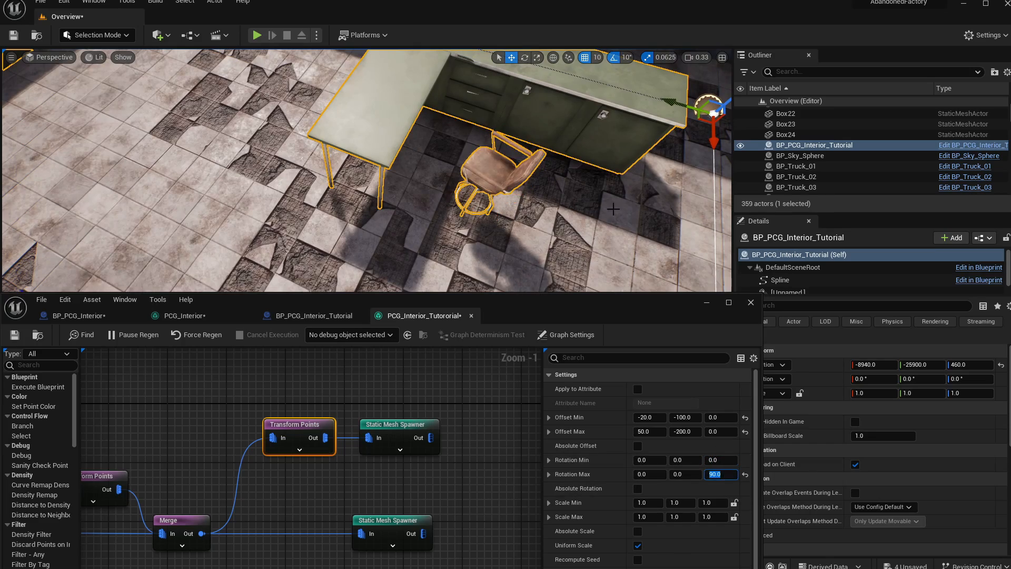
- Check the chairs around the room and debug the chair Transform Points node to examine its point bounds
right_click_drag(369, 174, 590, 168)
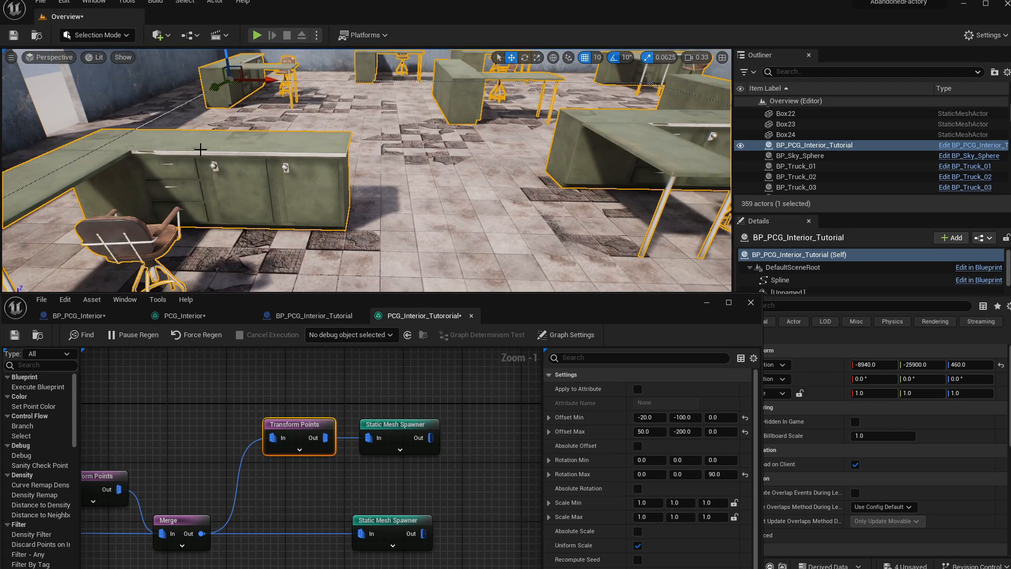
mouse_move(371, 172)
right_mouse_down()
mouse_move(405, 172)
mouse_move(421, 194)
mouse_move(395, 195)
mouse_move(370, 171)
right_mouse_up()
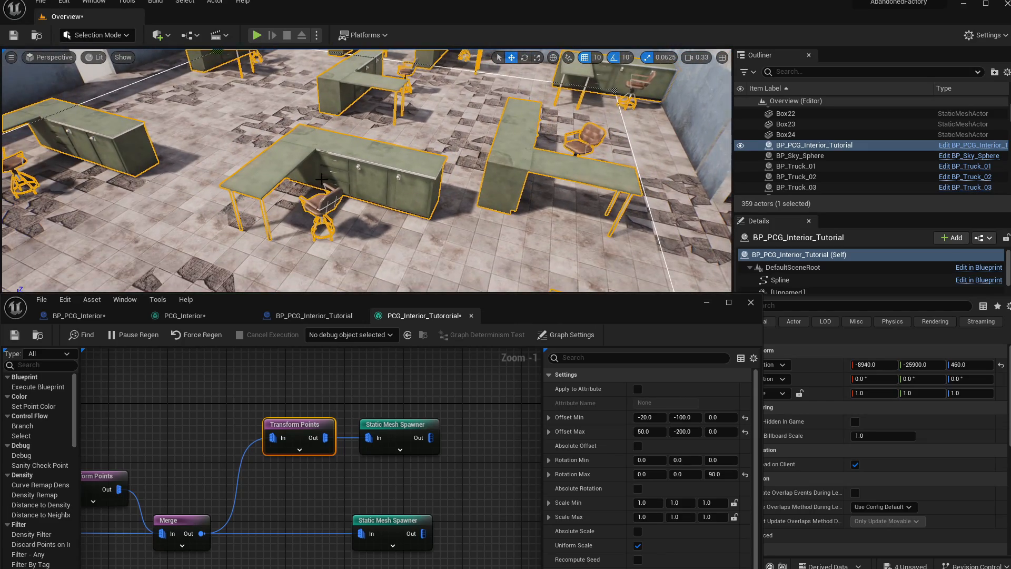
right_click_drag(328, 176, 399, 165)
key("d")
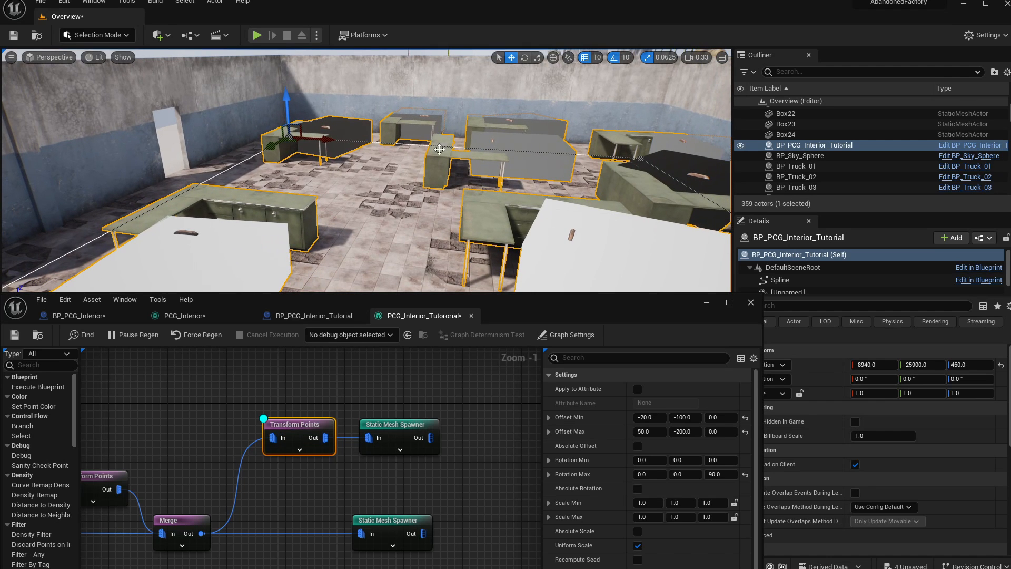
right_click_drag(439, 149, 432, 311)
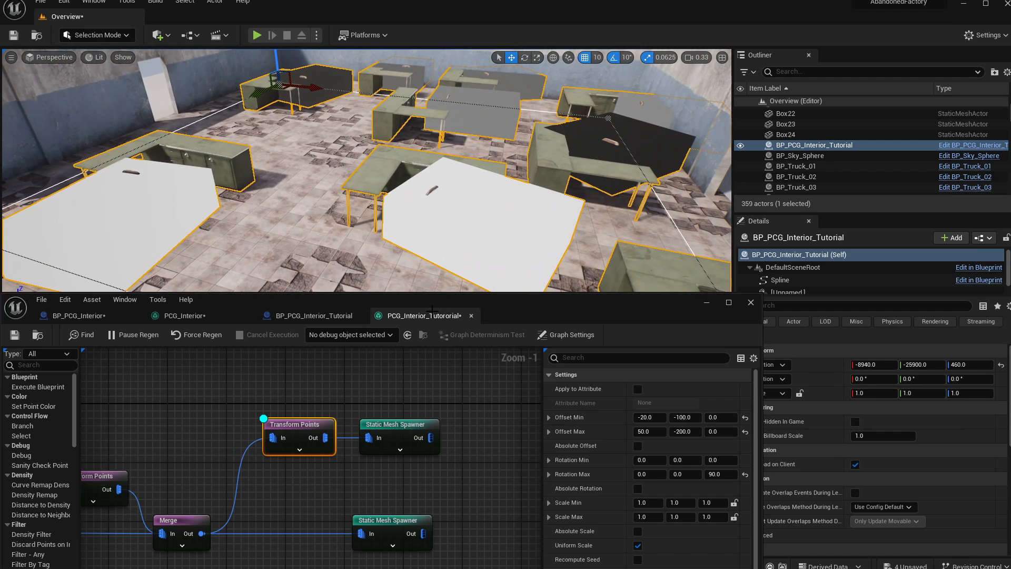
right_click_drag(452, 193, 450, 179)
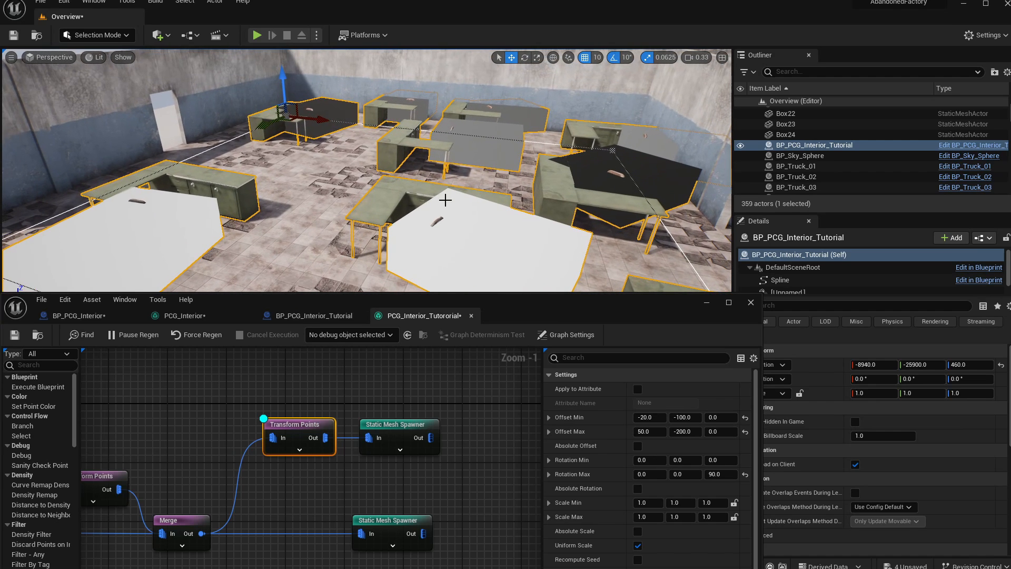
- Move the chair and desk Static Mesh Spawner nodes further from Transform Points and Merge to make room for another node
left_click_drag(383, 436, 457, 435)
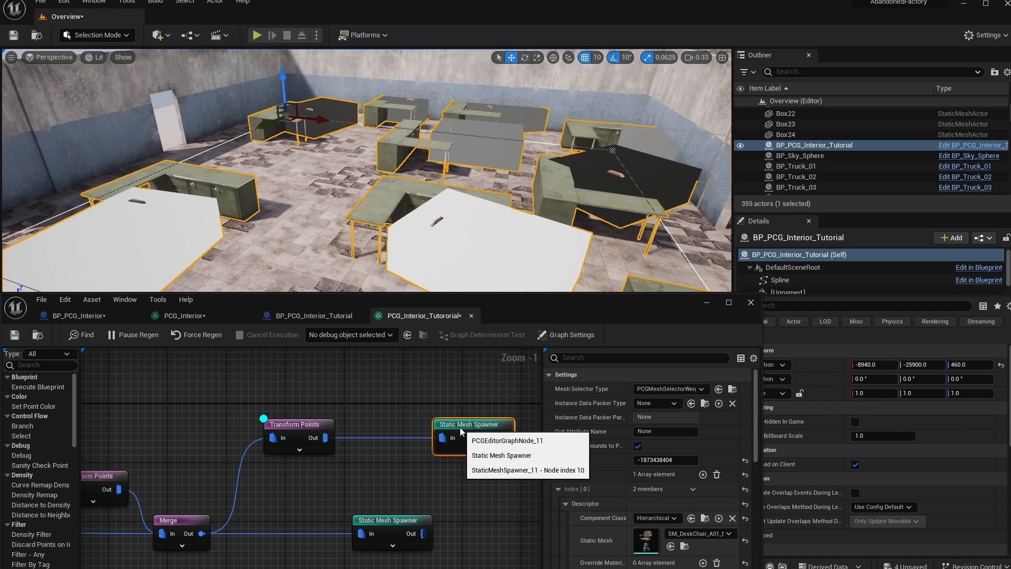
left_click(283, 444)
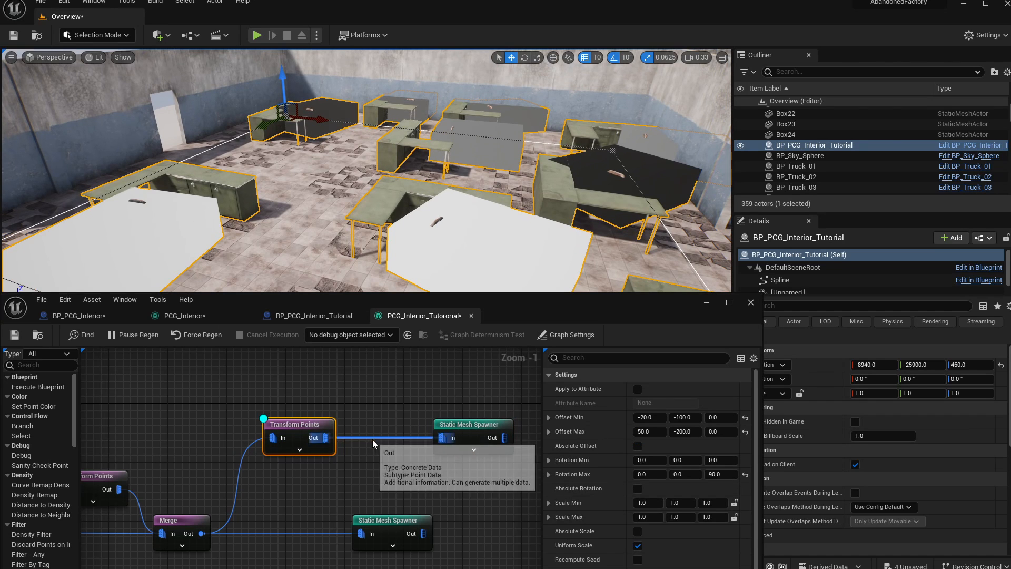
left_click_drag(444, 425, 466, 424)
left_click_drag(383, 521, 492, 522)
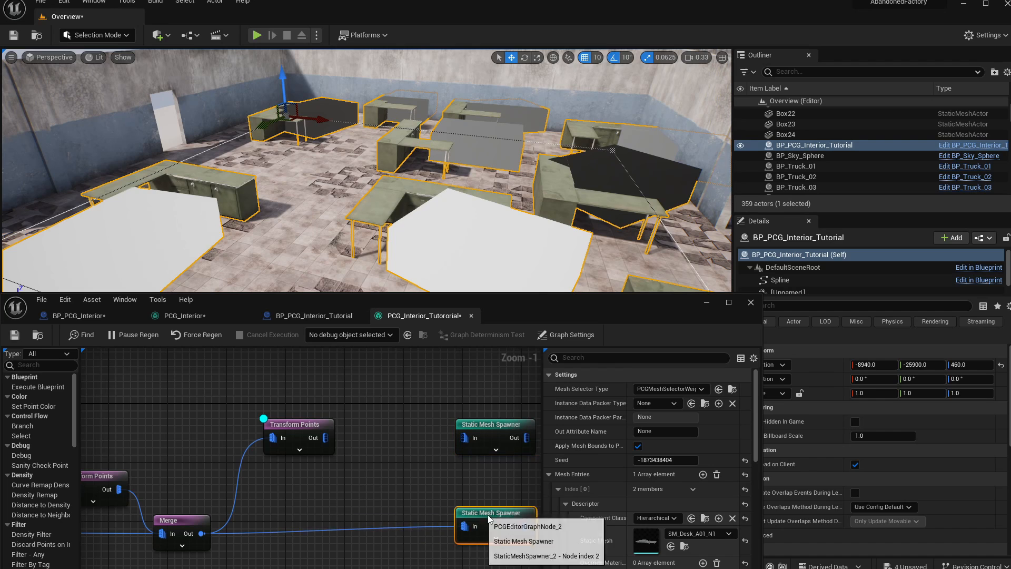
- Add a Bounds Modifier node between the chair's Transform Points and Static Mesh Spawner, aligned with them
left_click_drag(346, 441, 347, 442)
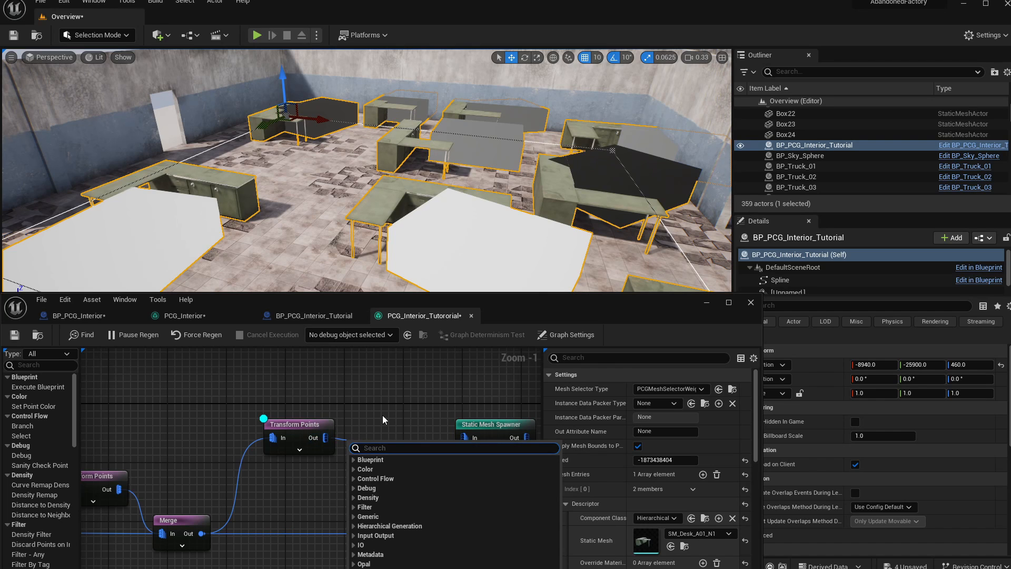
type("bound")
key("Return")
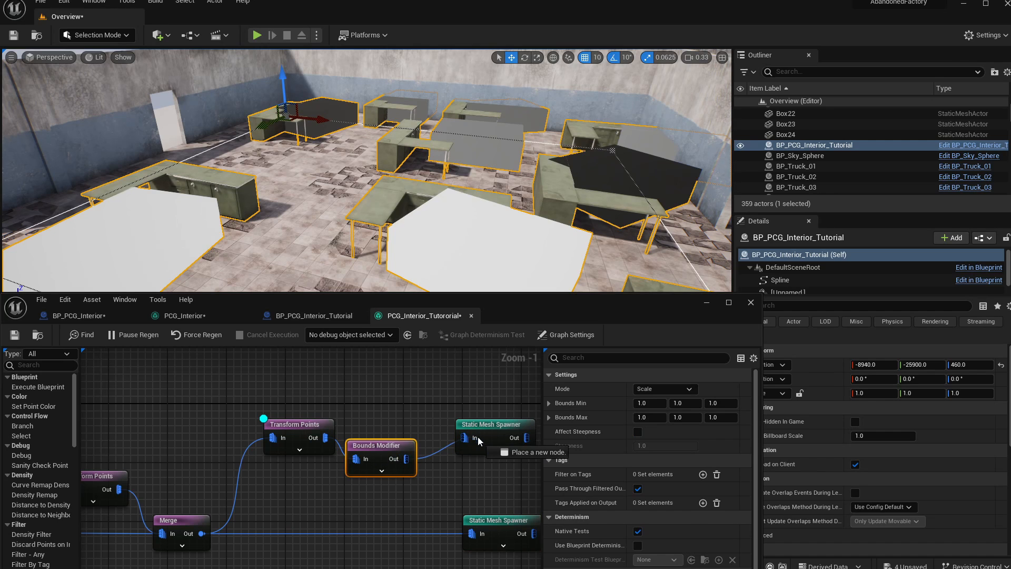
left_click_drag(478, 437, 477, 436)
left_click_drag(388, 443, 434, 438)
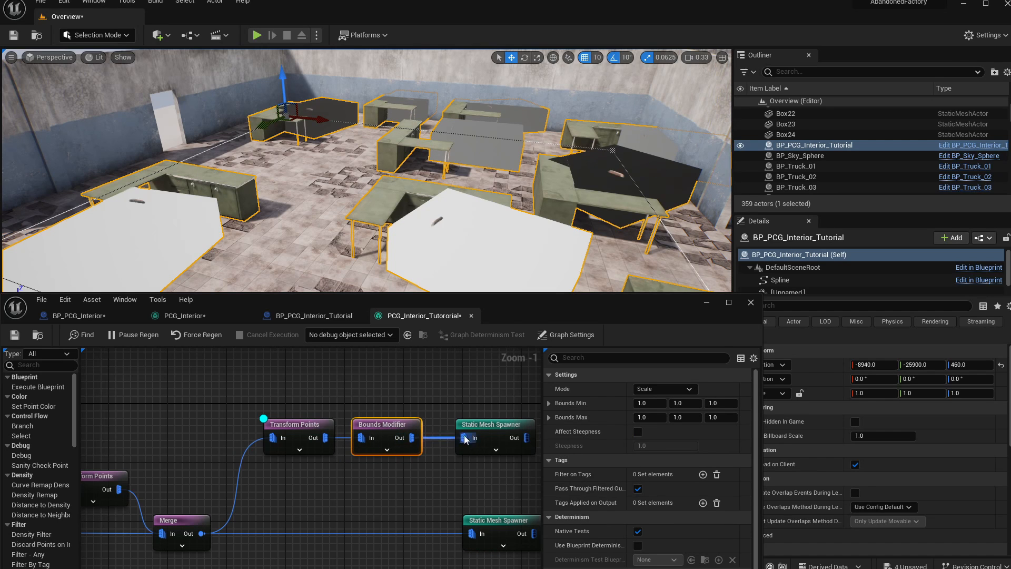
- Turn off debugging on the chair Transform Points node and enable it on the Bounds Modifier
left_click(311, 446)
key("d")
left_click_drag(345, 403, 396, 461)
key("d")
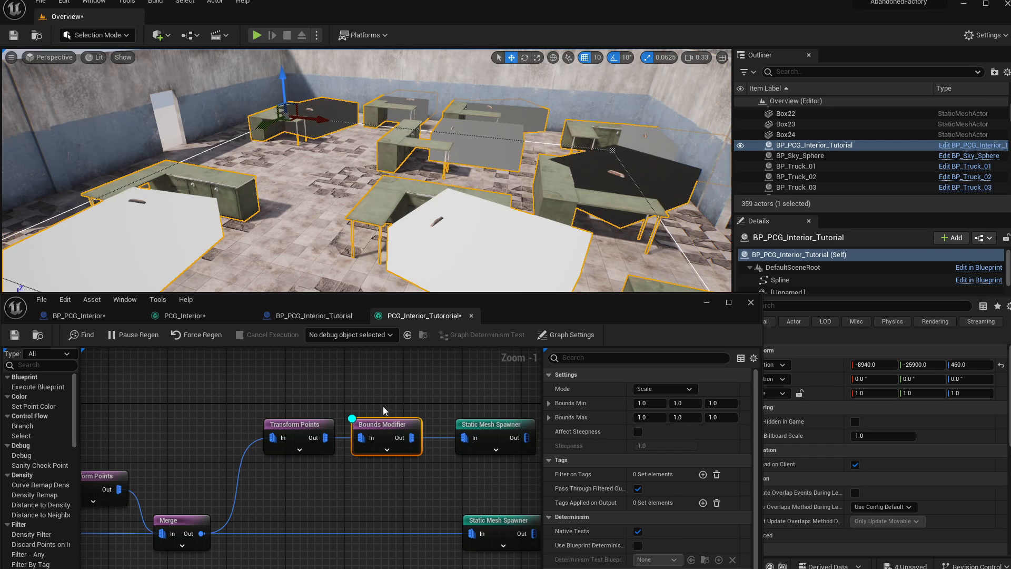
- Change the Bounds Modifier's mode to Set and move the graph editor window slightly
left_click(667, 390)
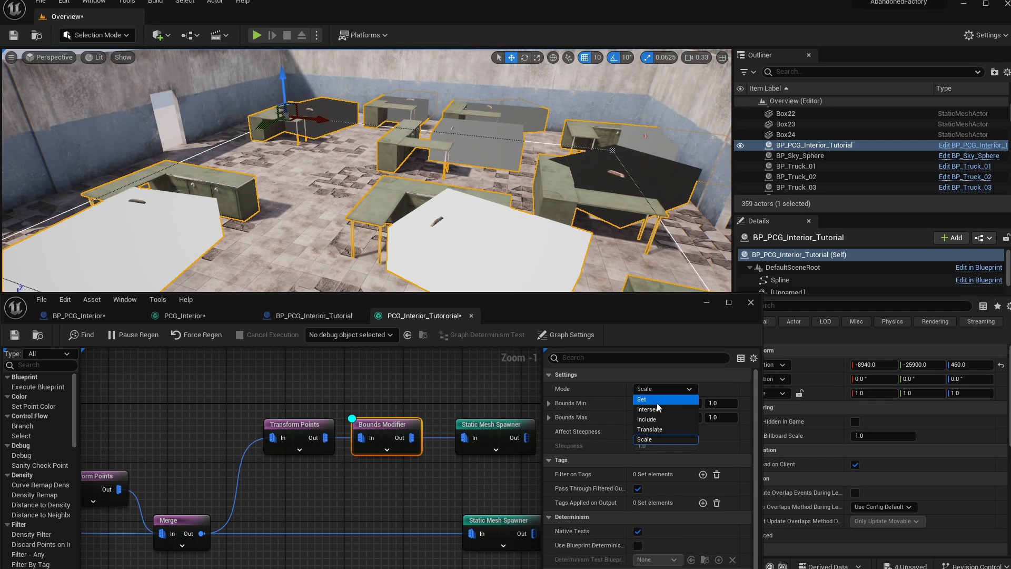
left_click(656, 401)
left_click_drag(640, 302, 659, 283)
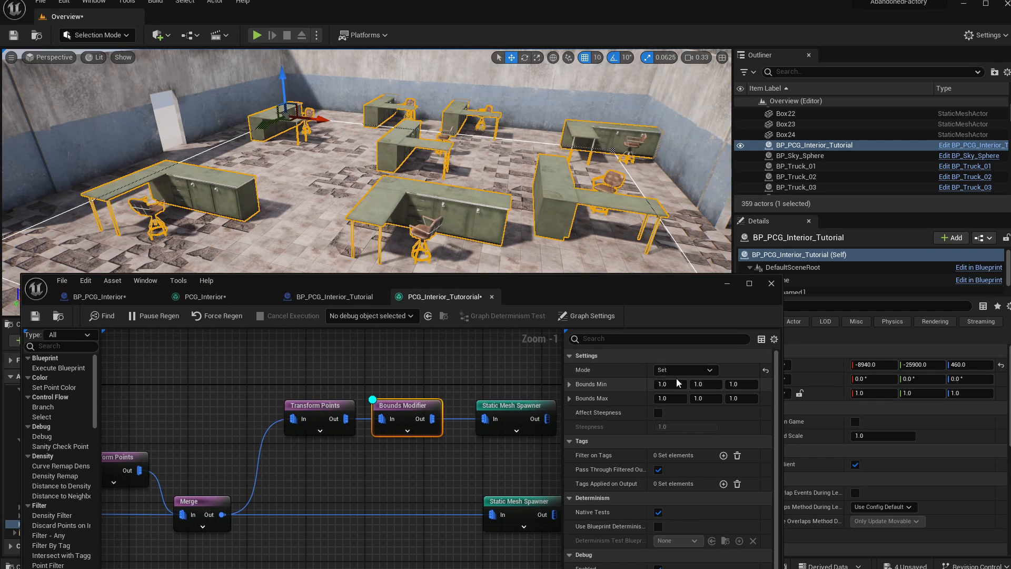
- Set the Bounds Modifier's Bounds Min X to -20 and Bounds Max X to 20
type("-20")
key("Return")
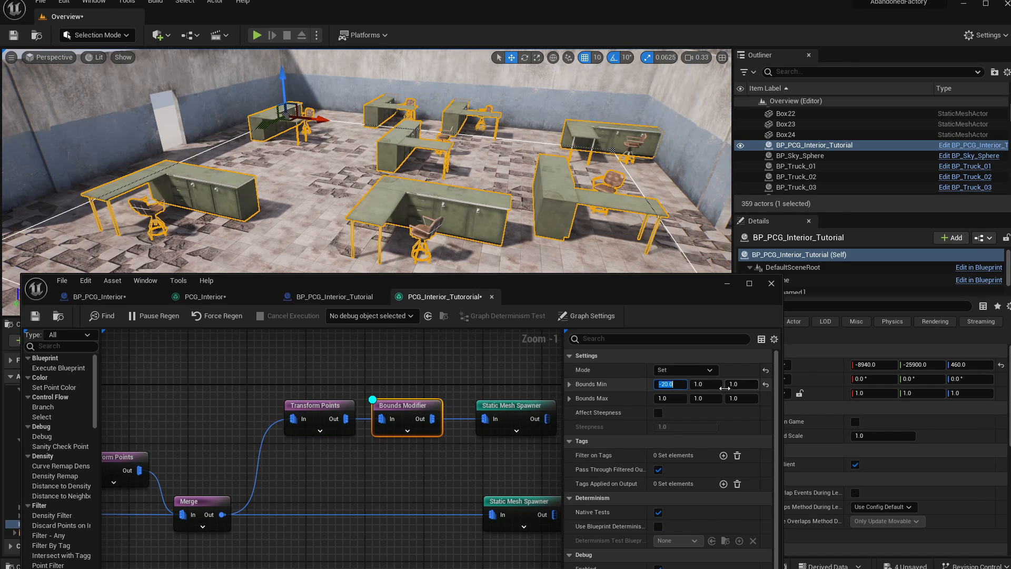
left_click(682, 400)
type("20")
key("Return")
- Set the Bounds Modifier's Bounds Min Y to -20 and Bounds Max Y to 20
left_click(719, 387)
type("2")
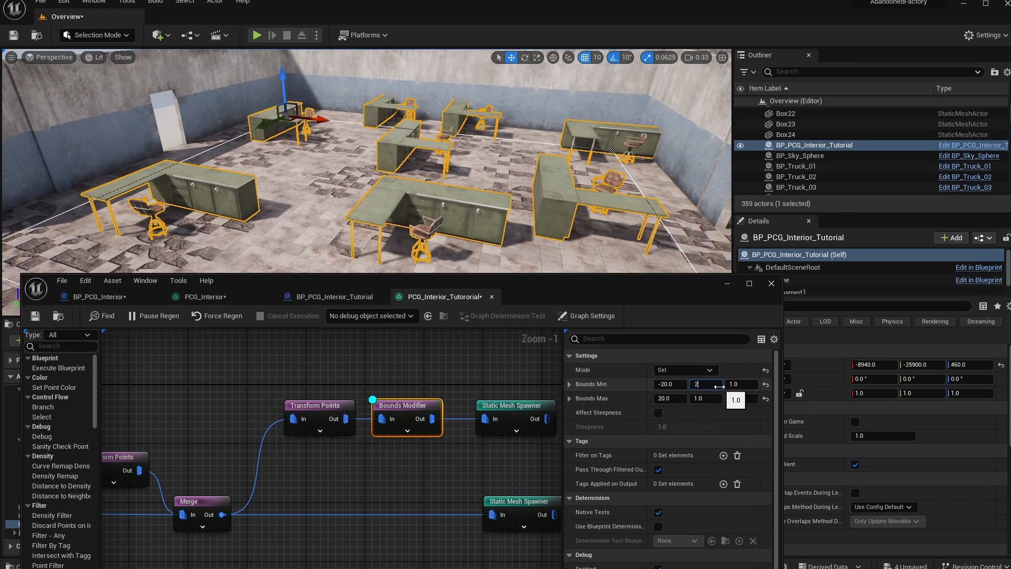
type("0")
key("Return")
left_click(720, 386)
type("-20")
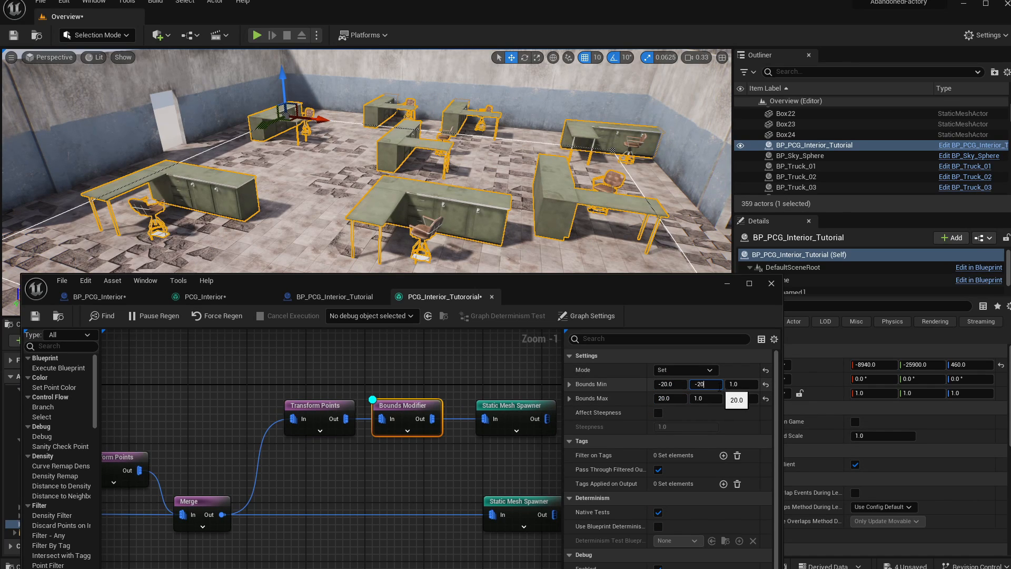
key("Return")
left_click(716, 399)
type("20")
key("Return")
- Set the Bounds Modifier's Bounds Min Z to 0 and Bounds Max Z to 100
left_click(739, 386)
type("0")
key("Return")
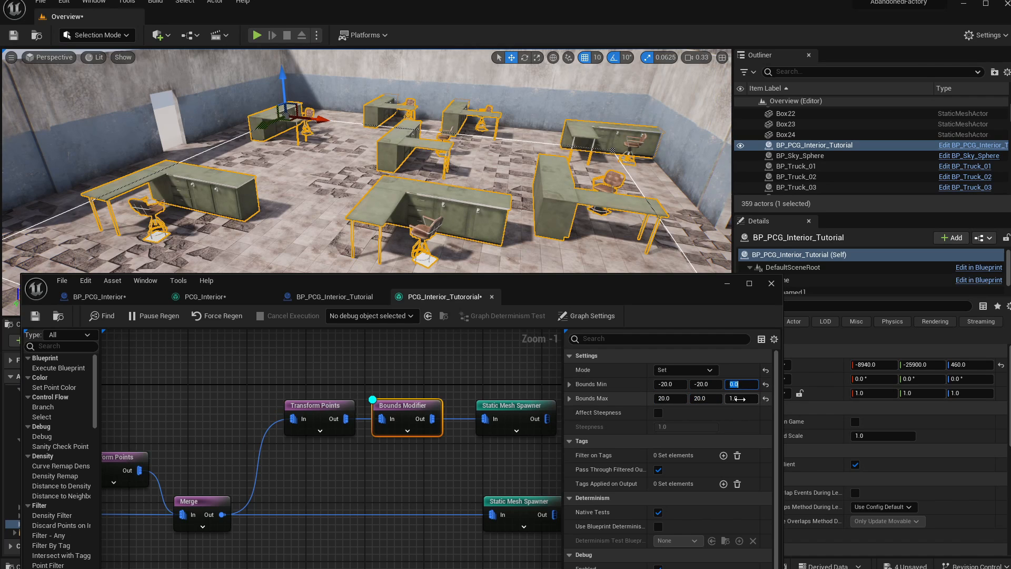
left_click(740, 399)
key("Return")
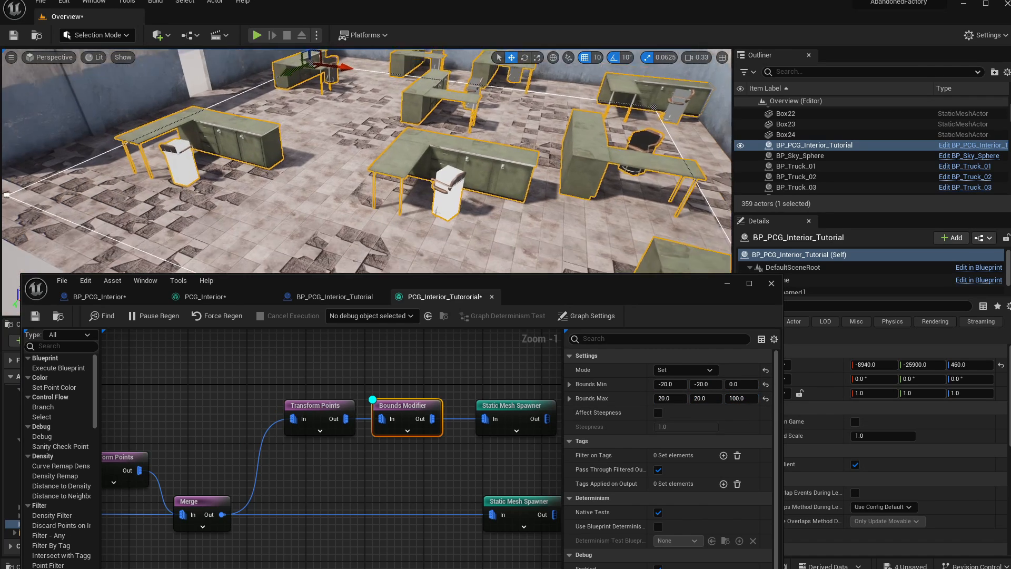
- Compare the debug box with a chair up close and raise the Bounds Modifier's Bounds Max Z to 120
right_click_drag(368, 158, 268, 157)
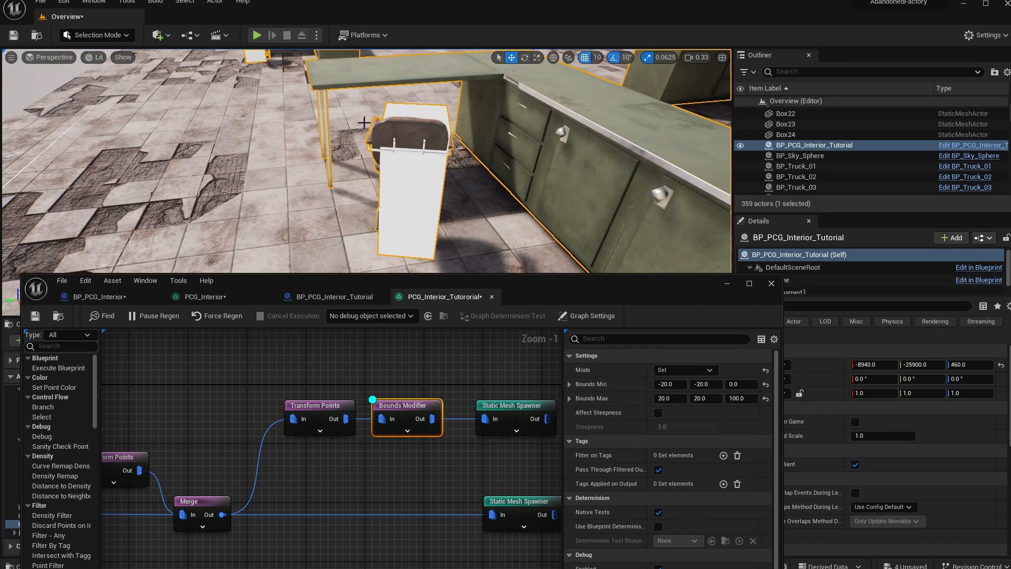
right_click_drag(452, 177, 477, 172)
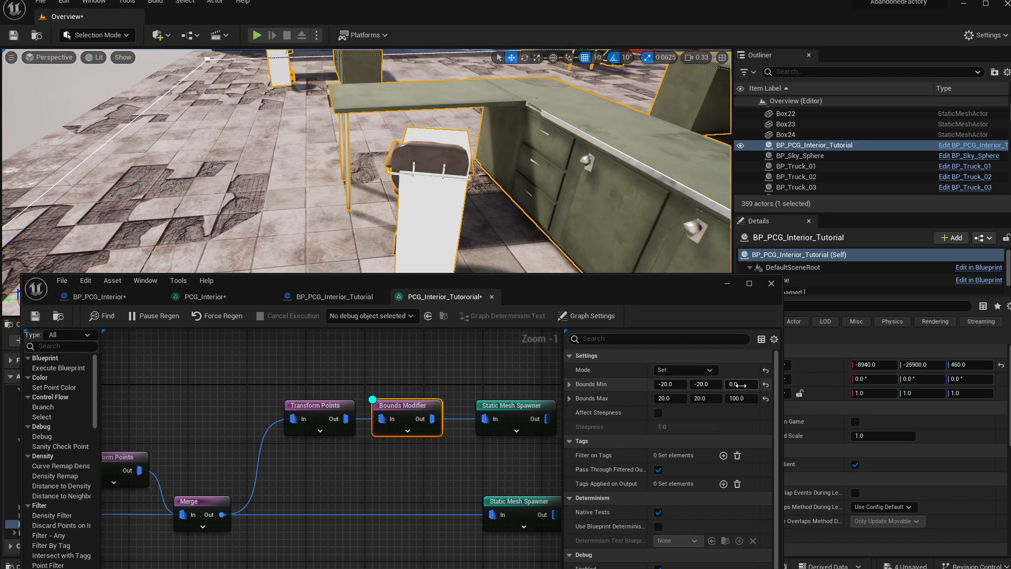
left_click(753, 398)
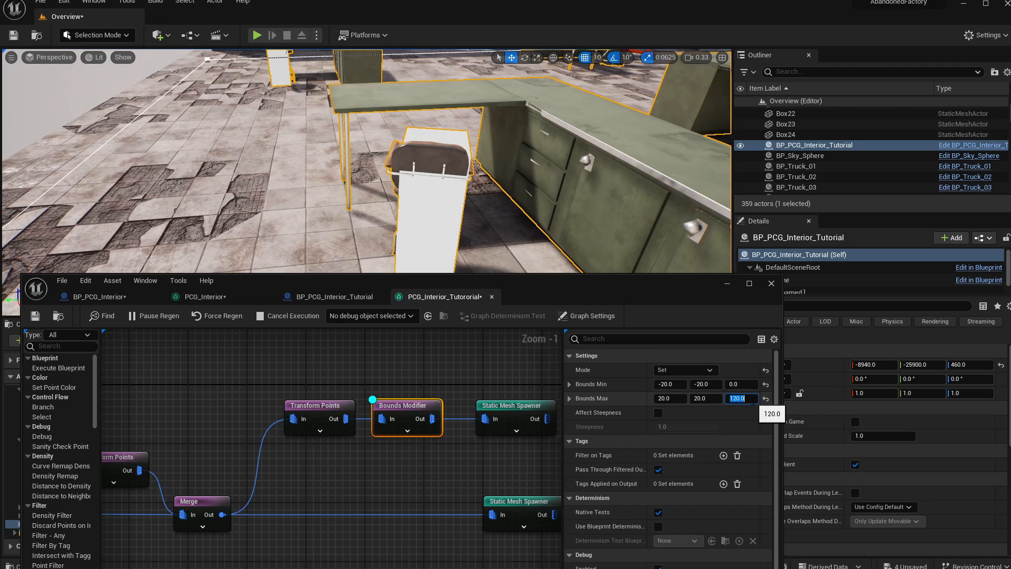
- Set the chair Bounds Modifier's Bounds Max to 110 in Z and 30 in Y
right_click_drag(484, 184, 532, 139)
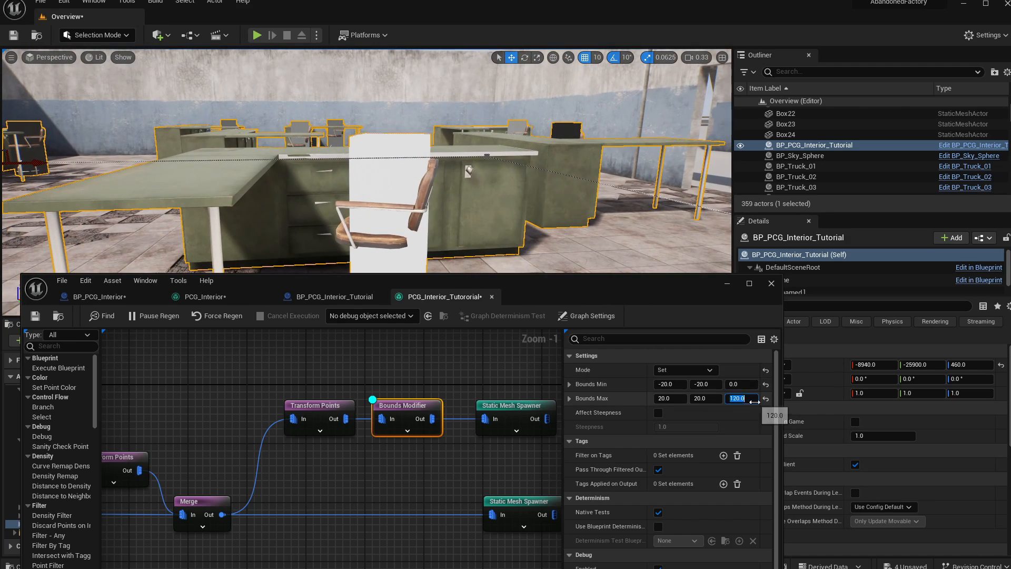
type("110")
key("Return")
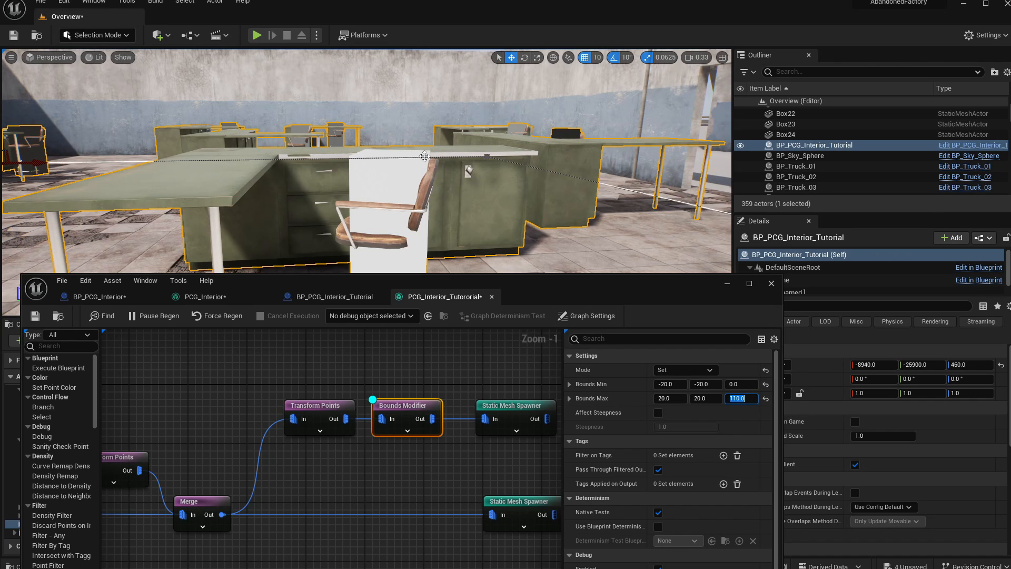
right_click_drag(589, 229, 550, 226)
left_click(706, 398)
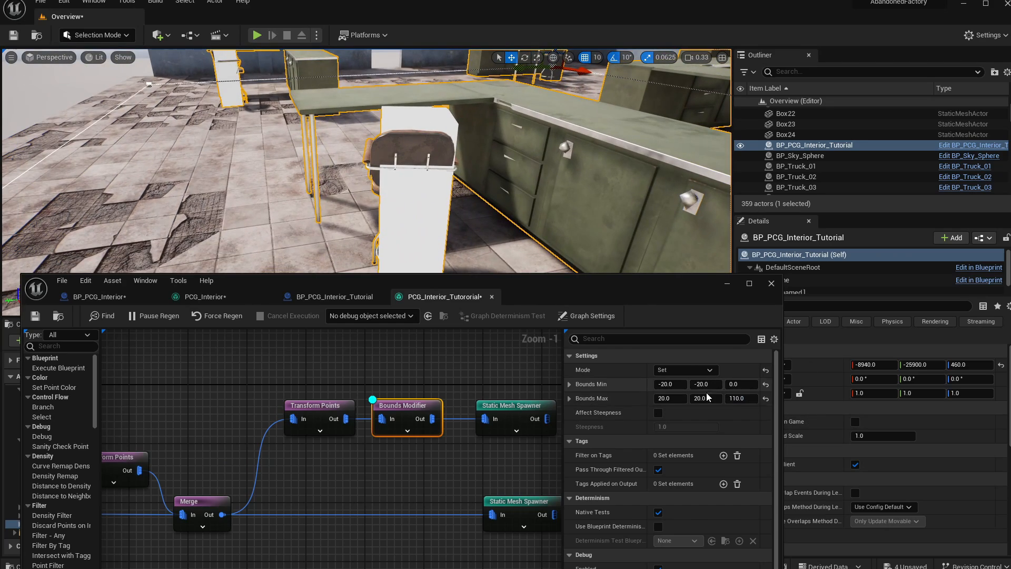
type("30")
key("Return")
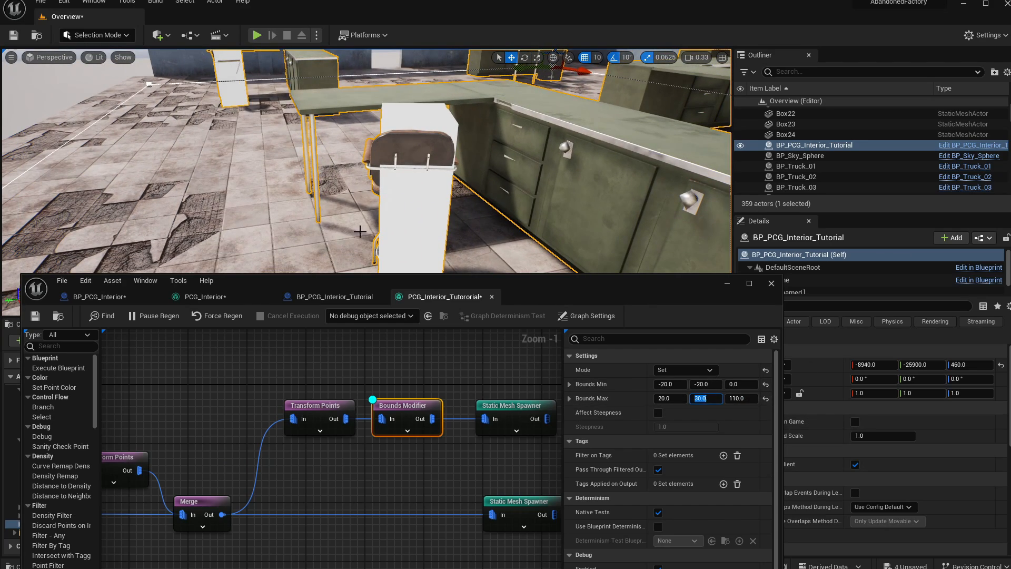
- Try -30 for the chair Bounds Modifier's Bounds Min Y, and settle on -25
right_click_drag(362, 227, 463, 210)
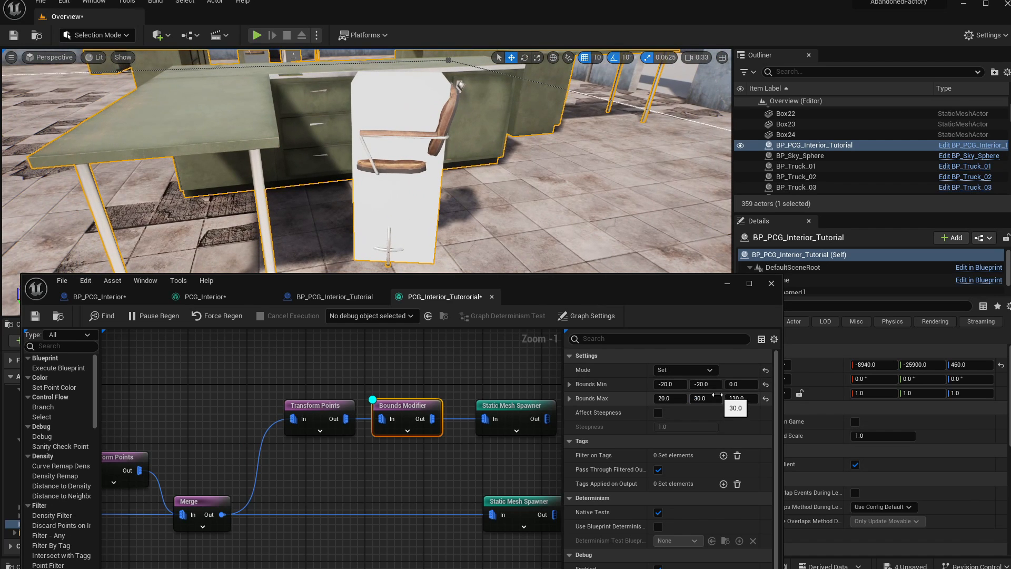
type("-30")
key("Return")
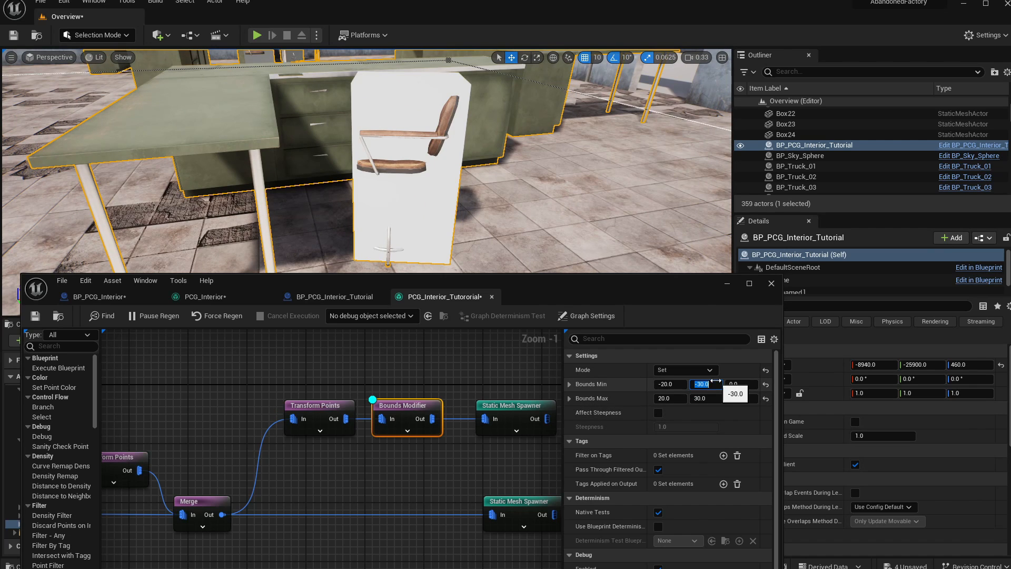
type("-25")
key("Return")
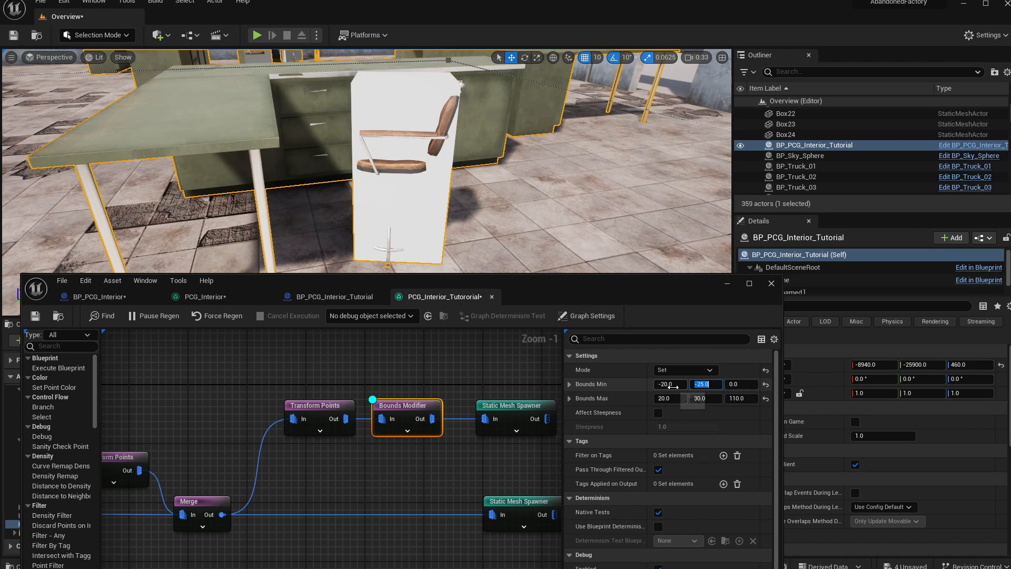
- Set the chair Bounds Modifier's Bounds Max X to 30 and Bounds Min X to -25
left_click(666, 385)
right_click_drag(609, 255, 445, 271)
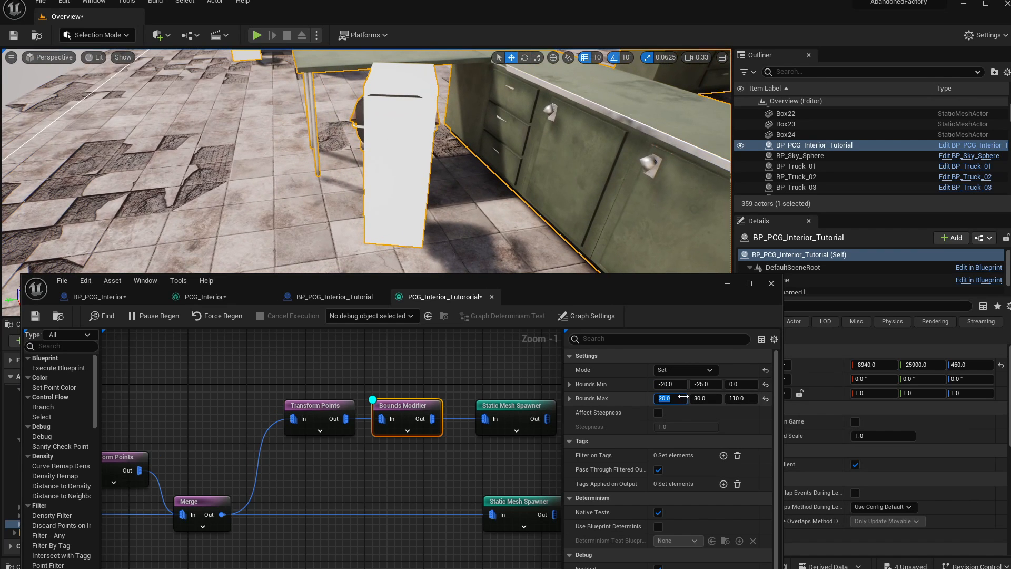
type("30")
key("Return")
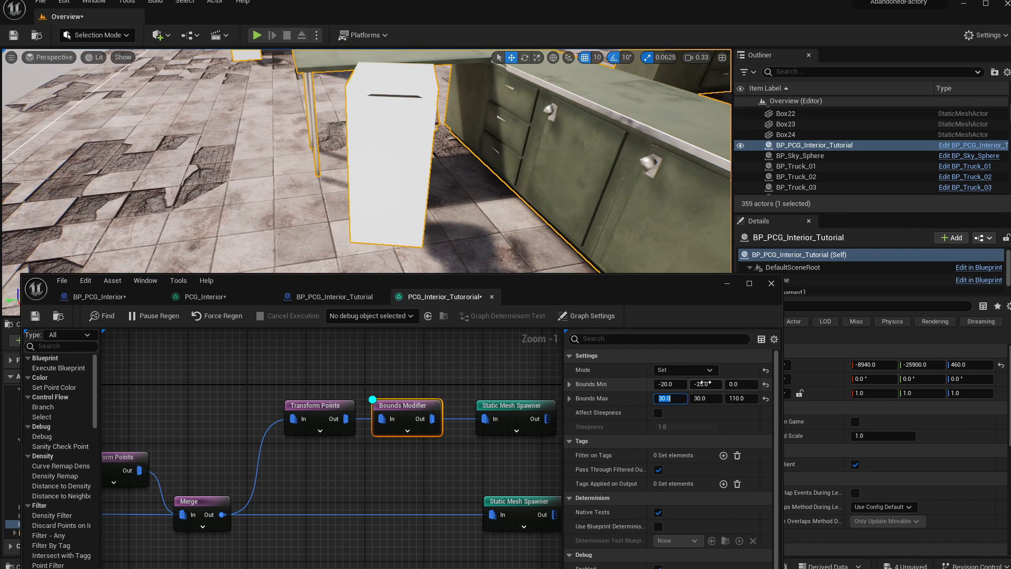
type("-25")
key("Return")
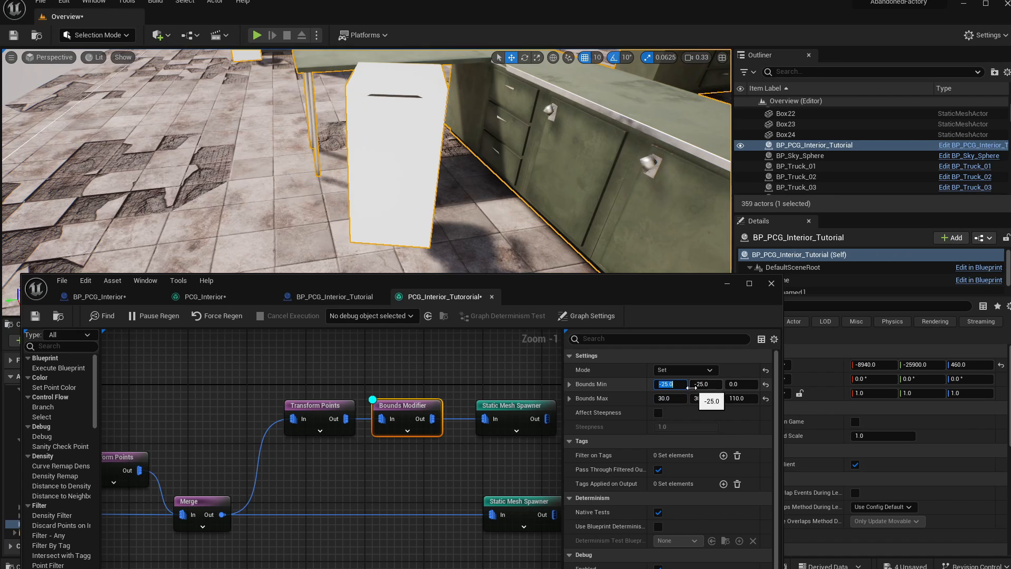
- Try a Bounds Max X of 25 on the chair Bounds Modifier and undo it
left_click(679, 398)
type("25")
key("Return")
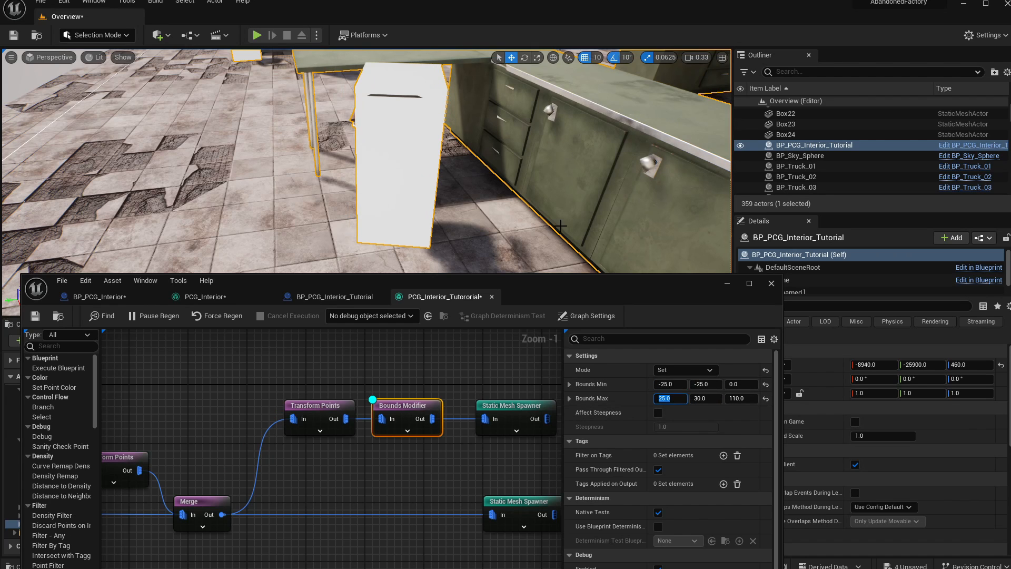
key("ctrl+z")
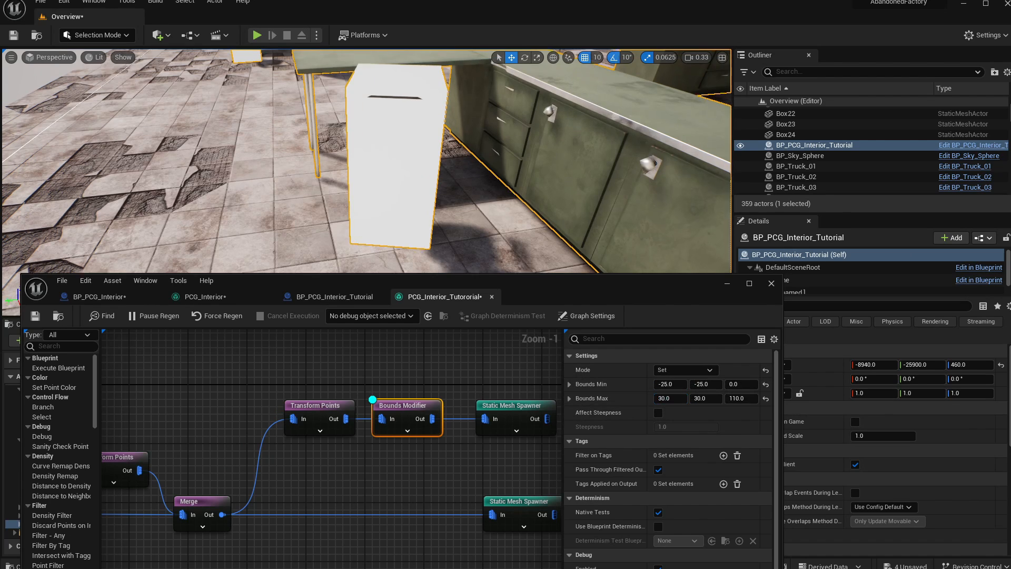
- Check the chair bounds across the room and turn off the chair Bounds Modifier's debug display
right_click_drag(526, 200, 563, 161)
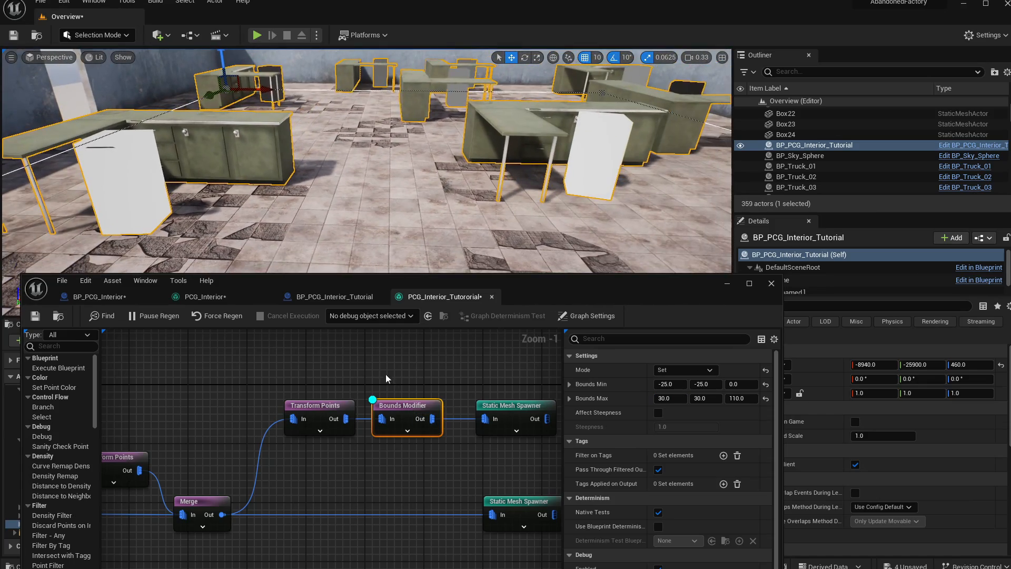
left_click(406, 426)
key("d")
right_click_drag(369, 174, 405, 174)
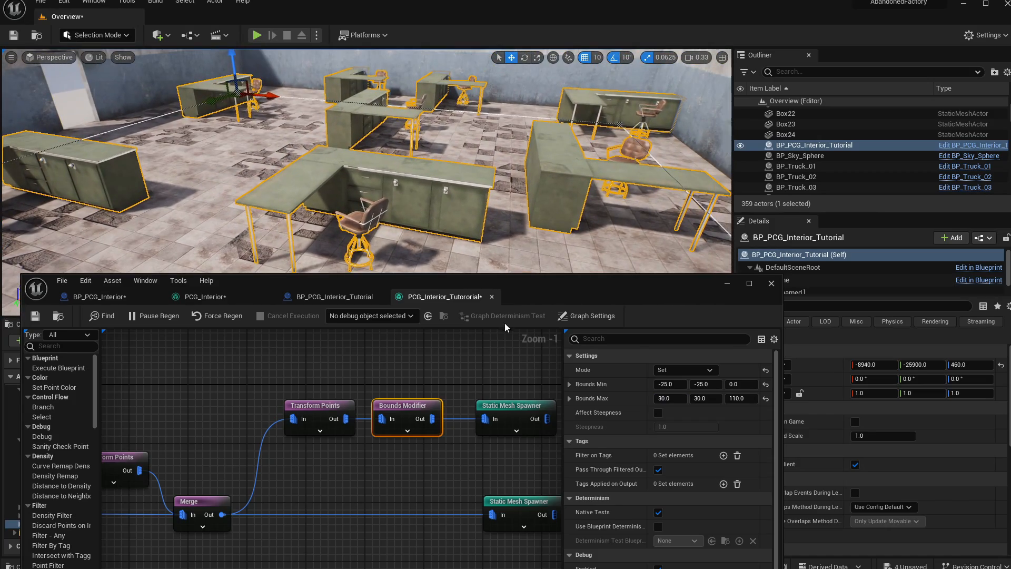
- Turn on the Spline Sampler node's debug display and examine how its points cover the room floor
right_click_drag(505, 328, 391, 310)
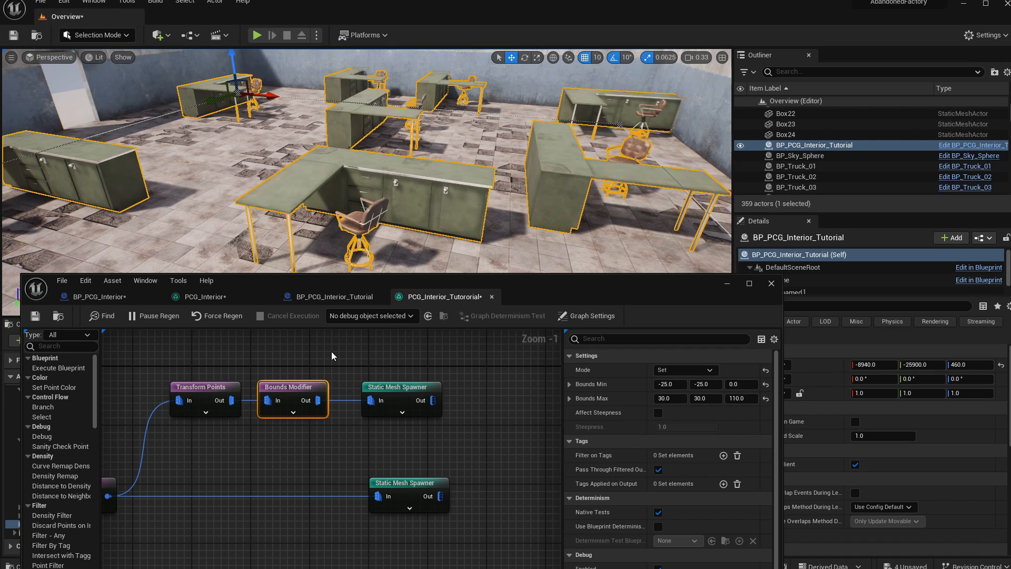
right_click_drag(506, 126, 448, 168)
scroll(342, 475, "down", 2)
right_click_drag(257, 525, 349, 424)
scroll(347, 376, "up", 2)
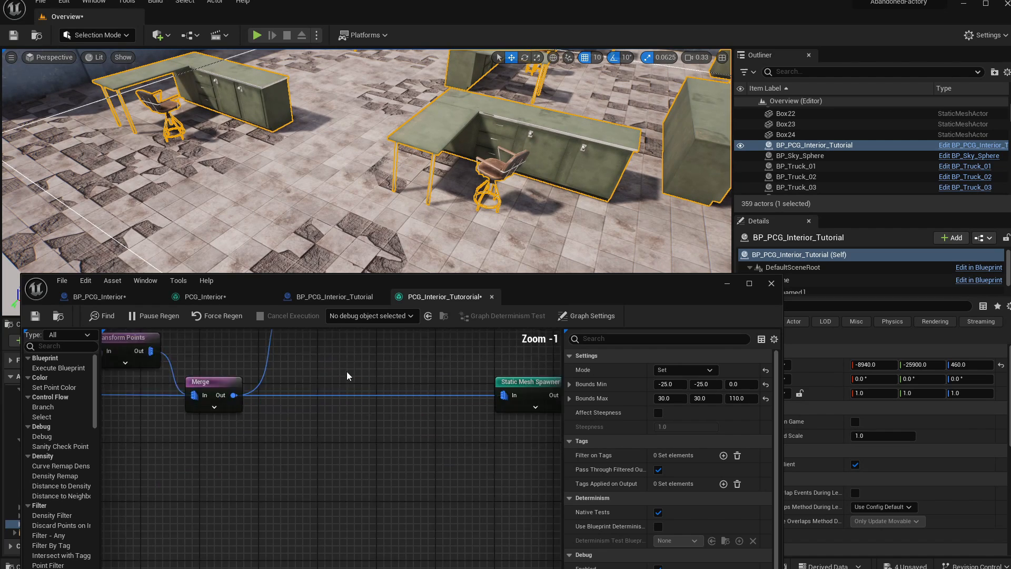
right_click_drag(347, 373, 284, 500)
right_click_drag(203, 555, 431, 508)
right_click_drag(162, 523, 405, 527)
scroll(396, 527, "down", 1)
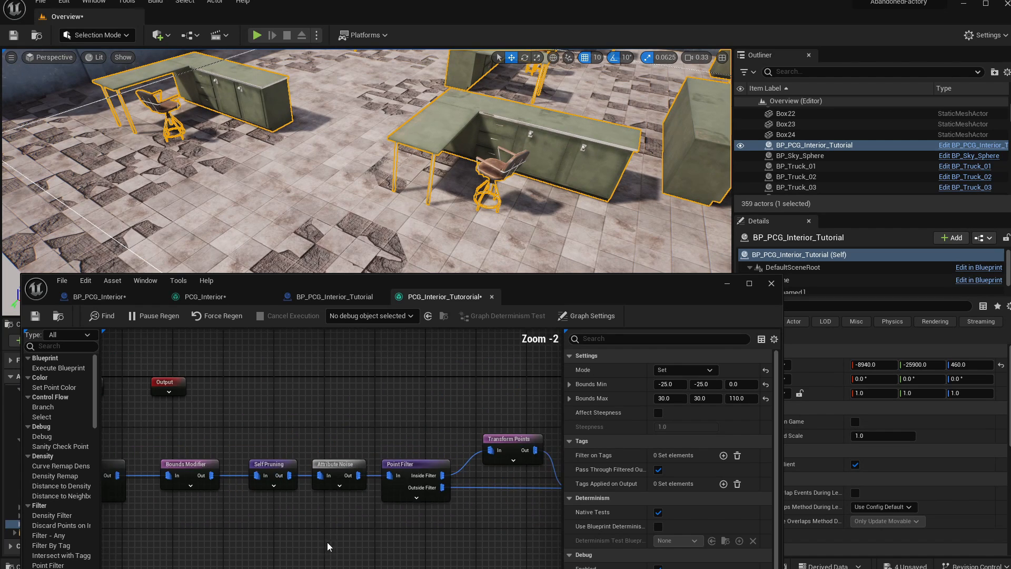
right_click_drag(168, 561, 412, 540)
right_click_drag(352, 463, 289, 474)
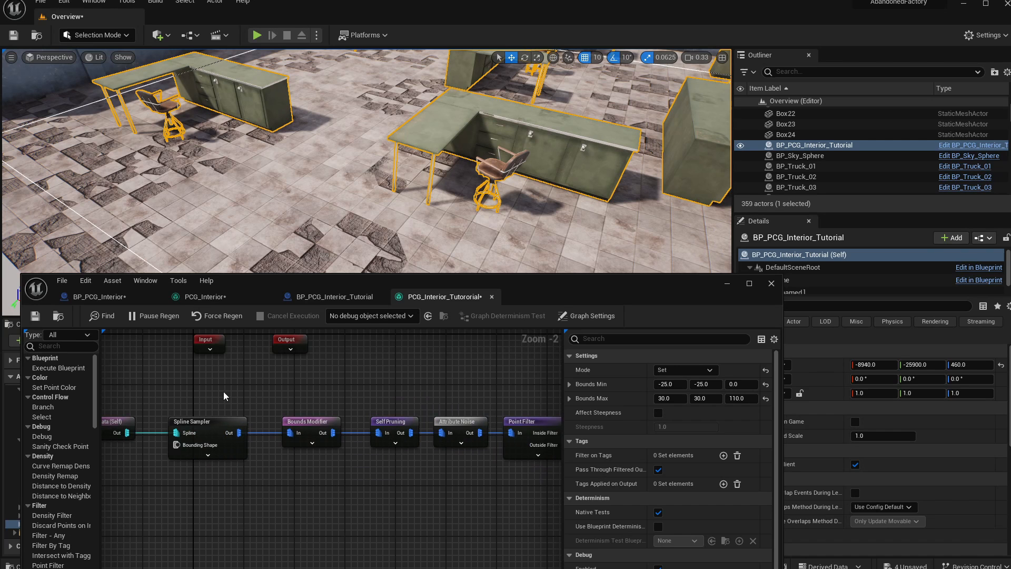
left_click(214, 452)
key("d")
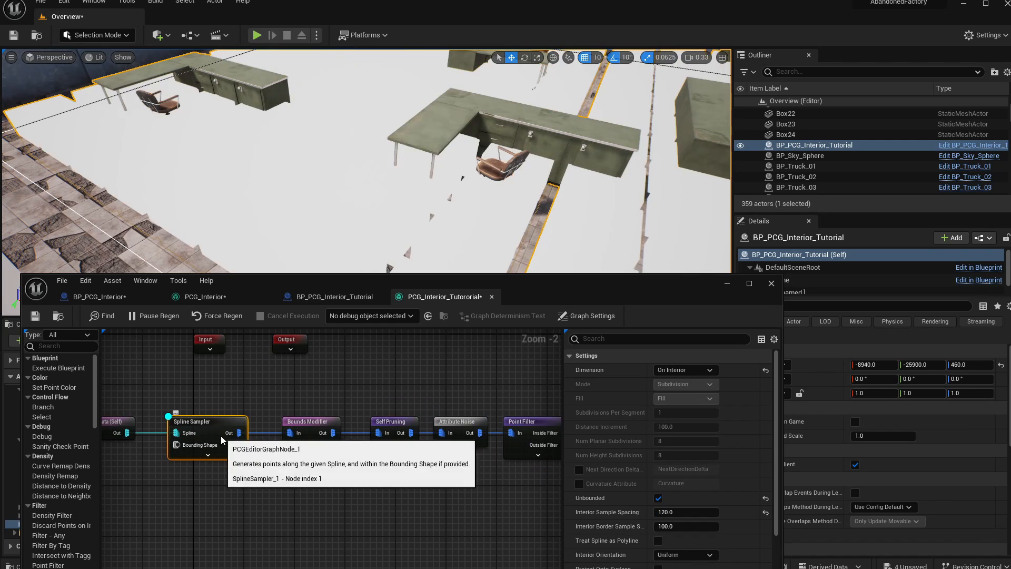
right_click_drag(526, 229, 590, 237)
mouse_move(462, 232)
right_mouse_down()
mouse_move(459, 219)
mouse_move(462, 232)
right_mouse_up()
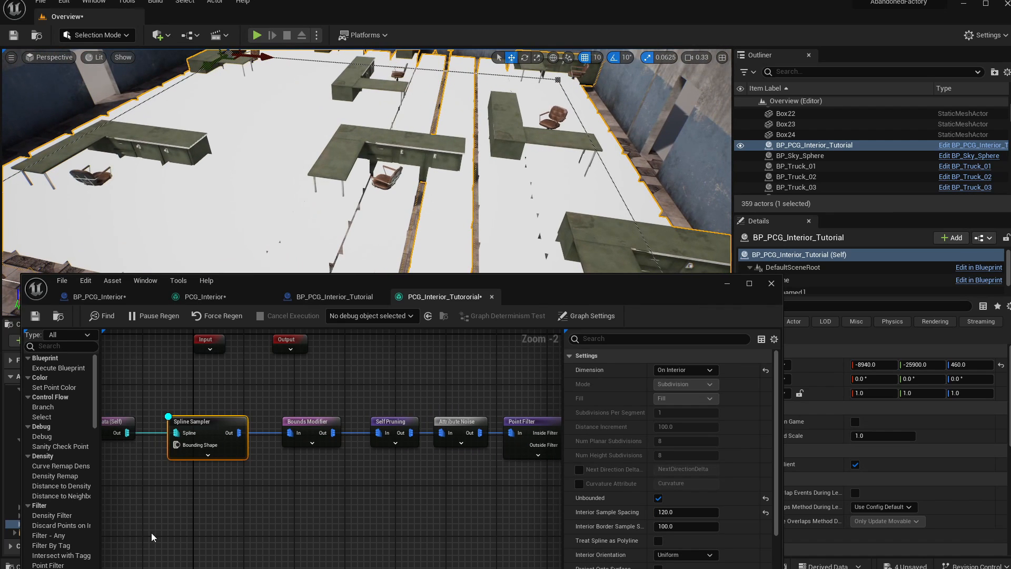
- Add a second Bounds Modifier fed by the Spline Sampler's output, and turn off the sampler's debug display
left_click_drag(239, 432, 283, 476)
type("bounds")
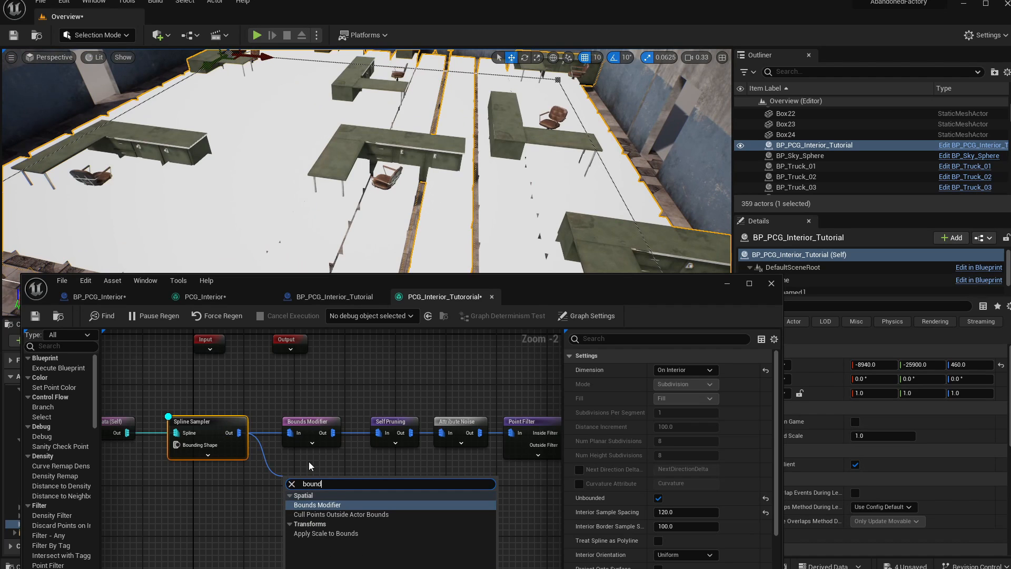
key("Return")
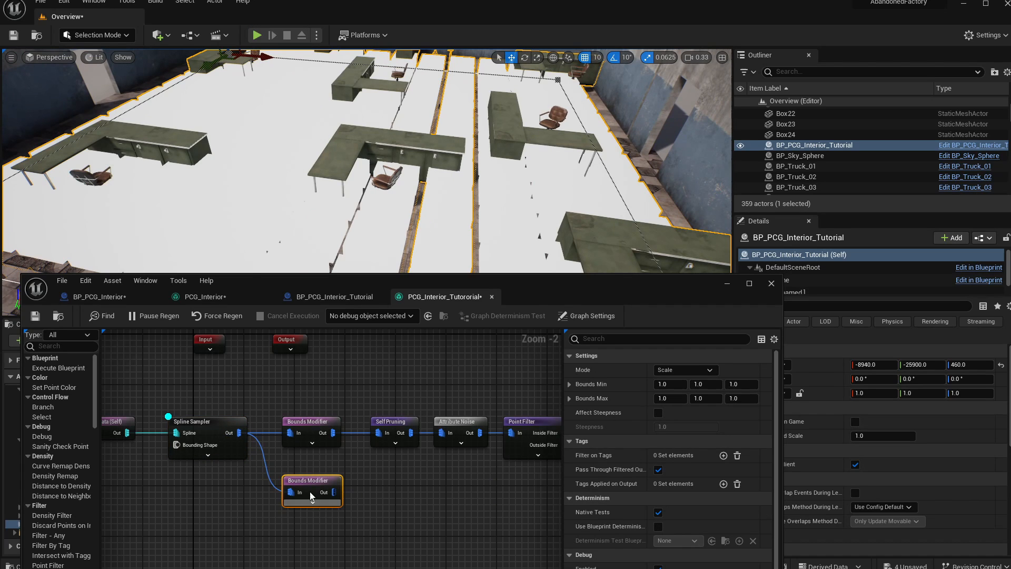
left_click_drag(296, 481, 297, 485)
right_click_drag(297, 487, 232, 485)
right_click_drag(178, 437, 231, 442)
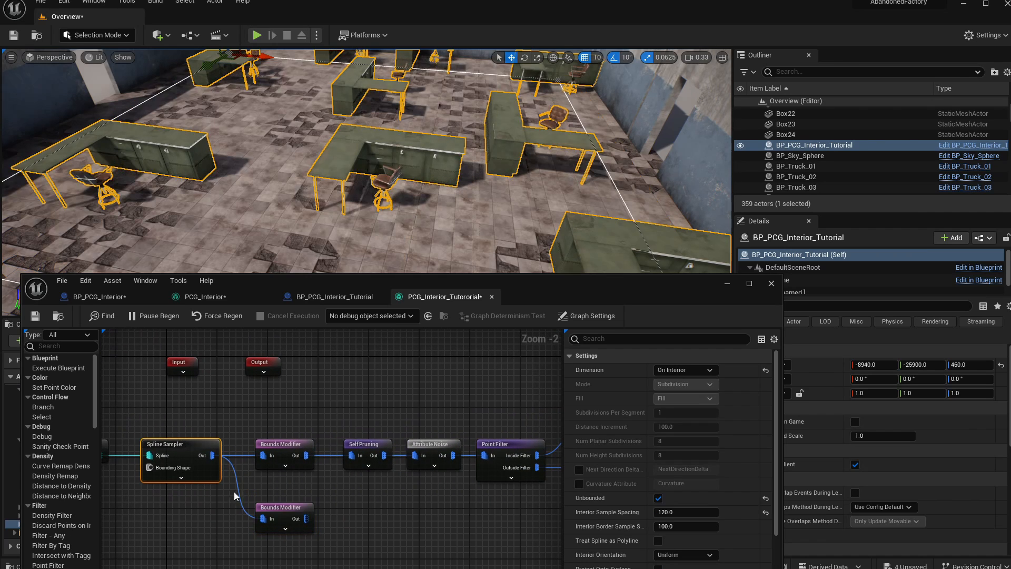
- Add a Difference node with the new Bounds Modifier as its source, and line the two nodes up
right_click_drag(336, 498, 276, 498)
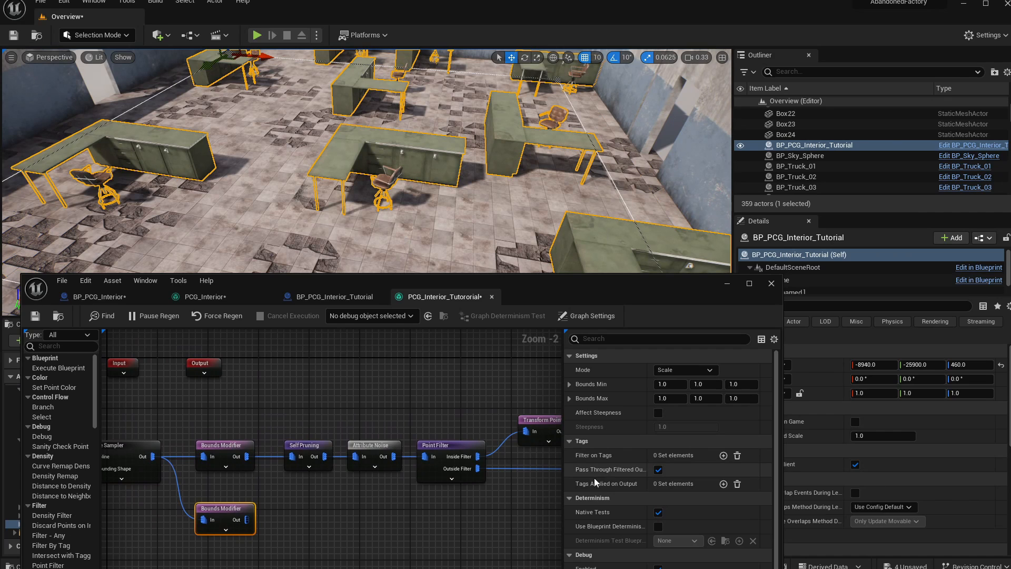
left_click_drag(246, 520, 464, 548)
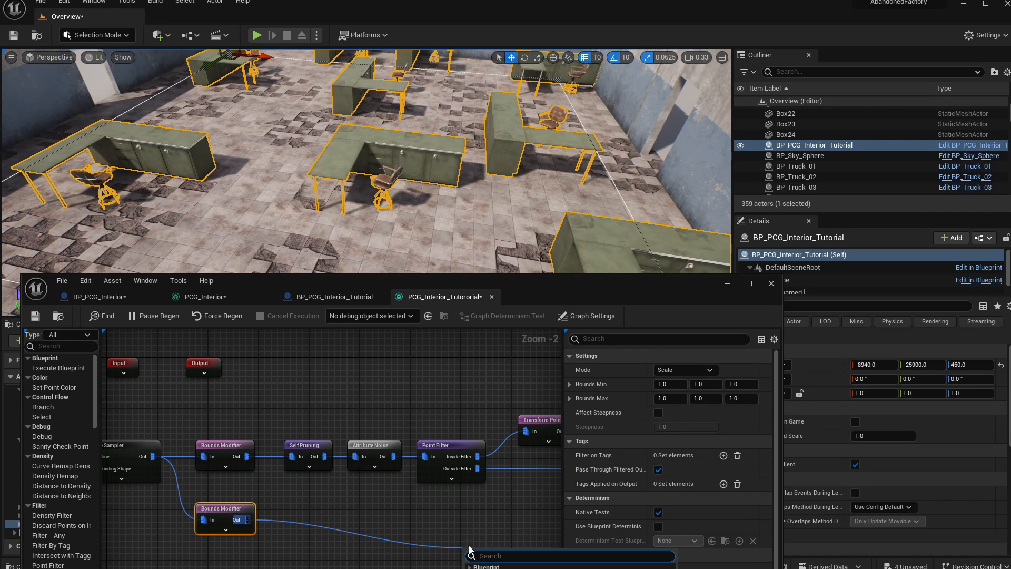
type("diffe")
key("Return")
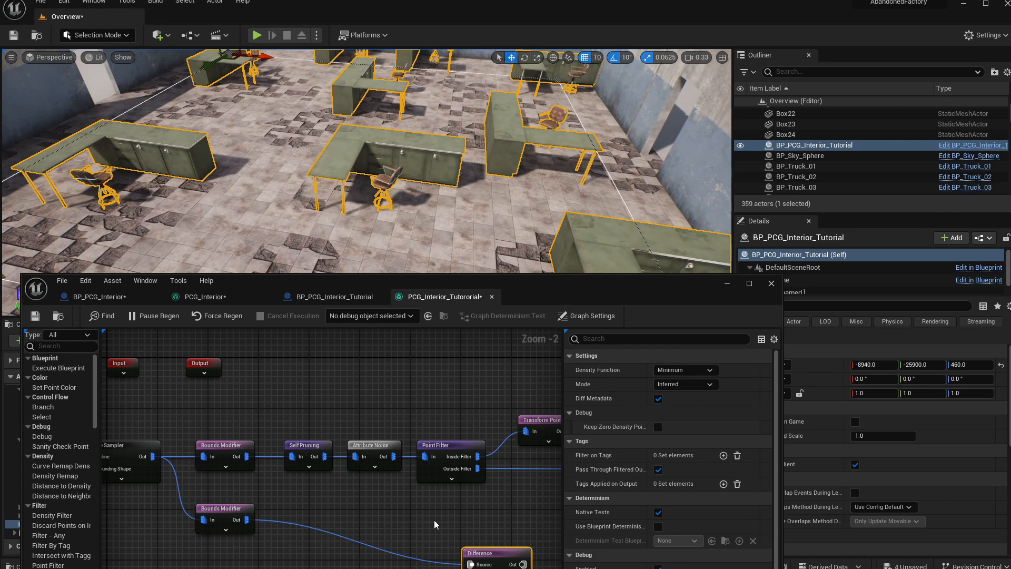
right_click_drag(482, 511, 403, 524)
left_click_drag(457, 554, 469, 554)
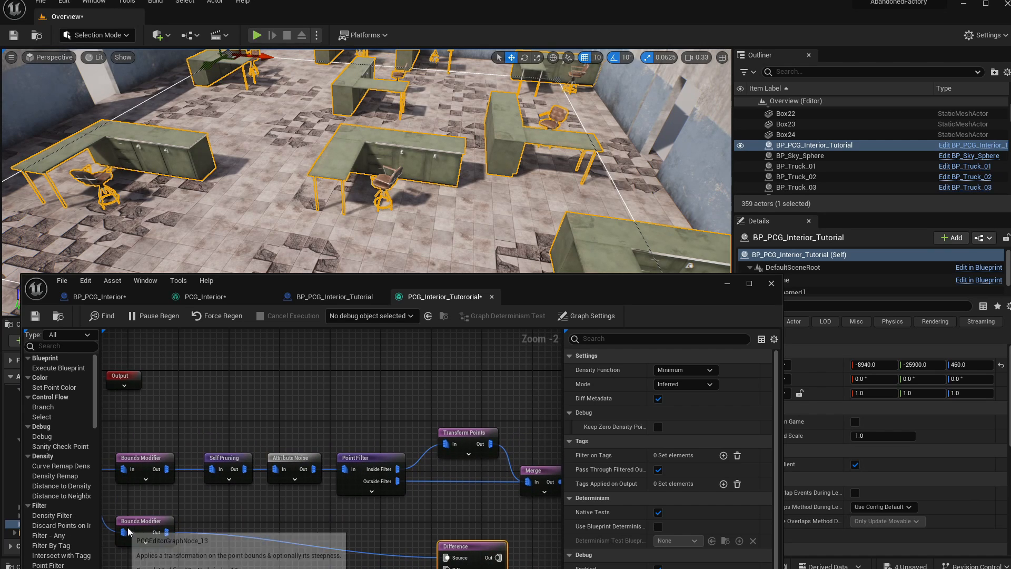
left_click_drag(140, 521, 140, 546)
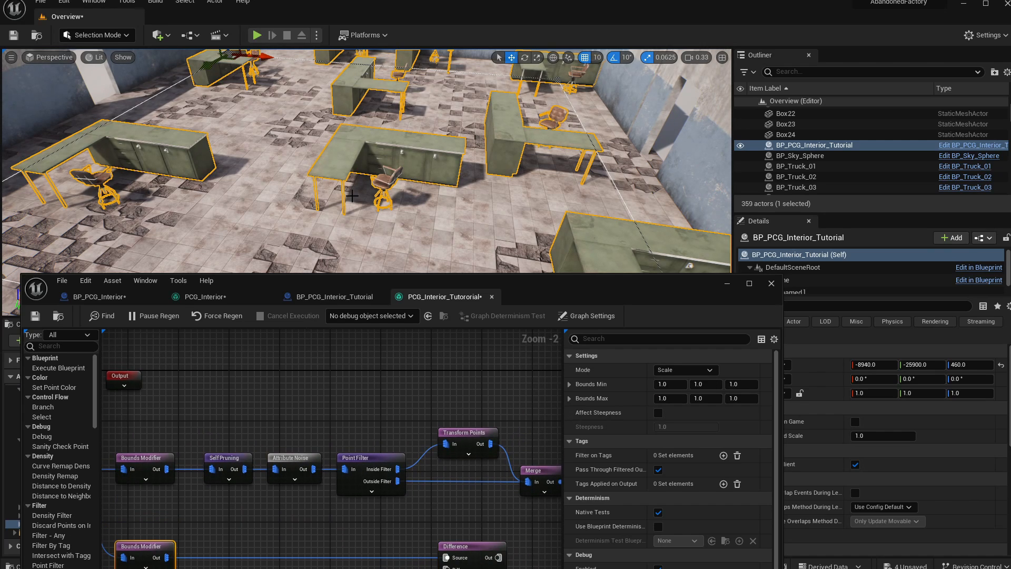
- Move the Difference node past the Merge node and connect the Merge output to its Differences input
right_click_drag(424, 511, 269, 470)
left_click_drag(304, 511, 467, 513)
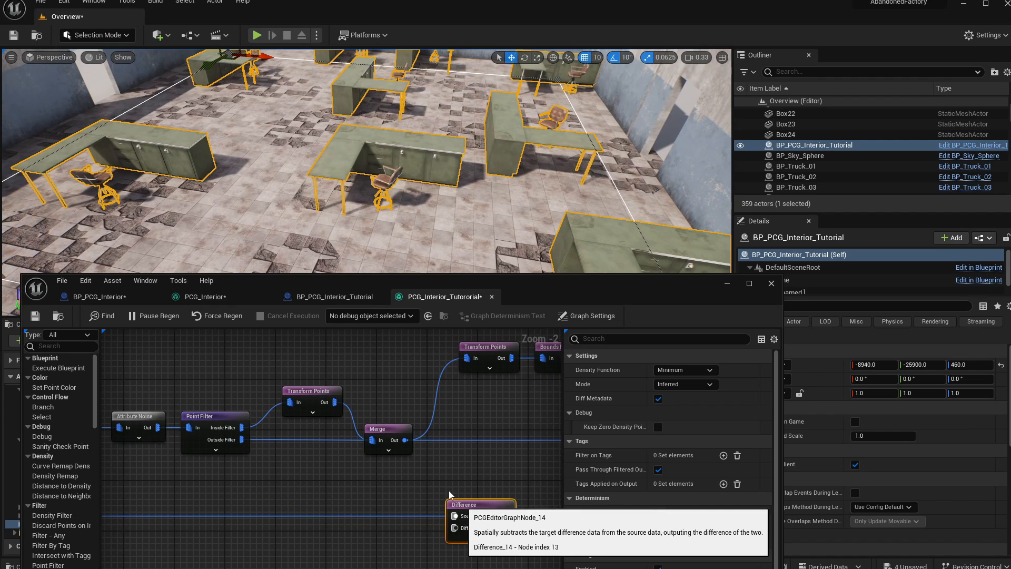
right_click_drag(411, 462, 302, 453)
left_click_drag(369, 494, 400, 499)
left_click(393, 475)
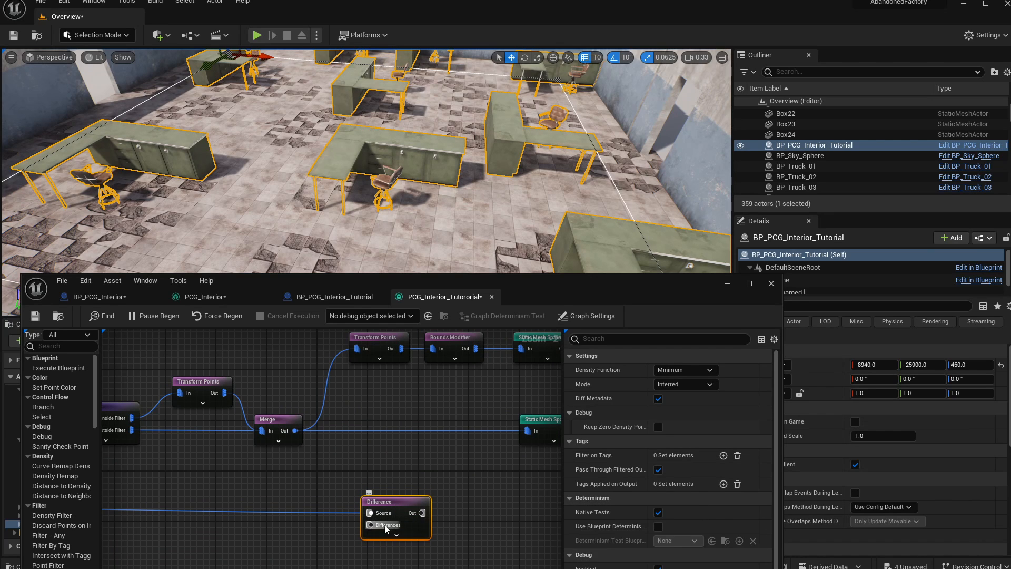
left_click_drag(289, 431, 370, 526)
- Preview the Merge node's desk bounds with its debug display, and switch the display off again
left_click(285, 420)
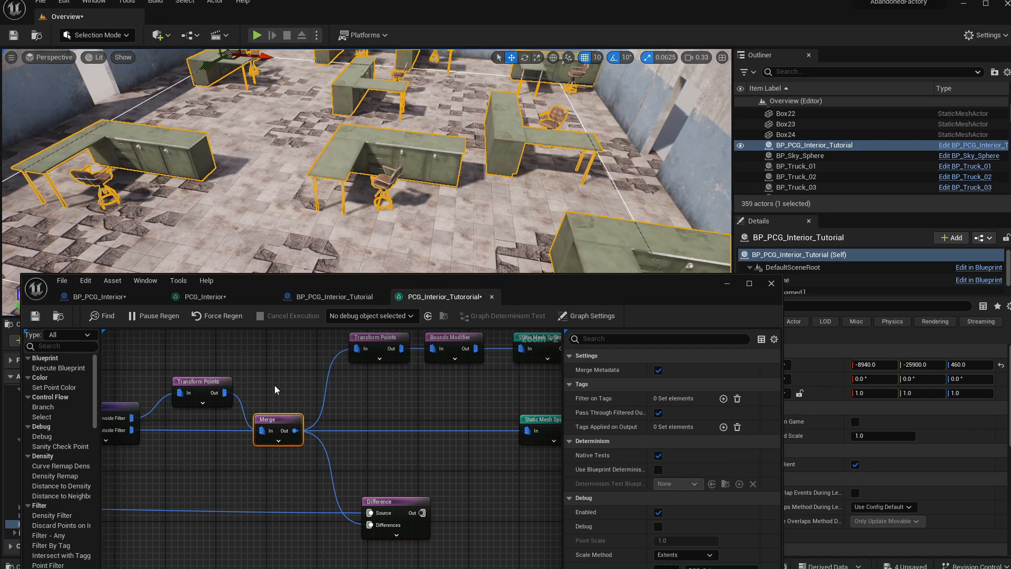
key("d")
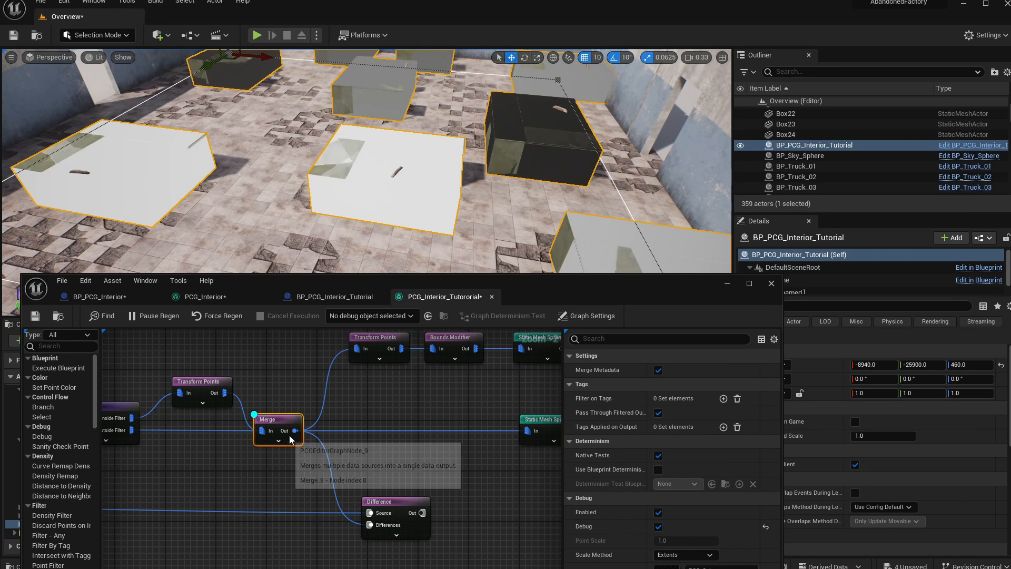
key("d")
- Turn on the Difference node's debug display and examine the sampled points around the desks
left_click(397, 519)
key("d")
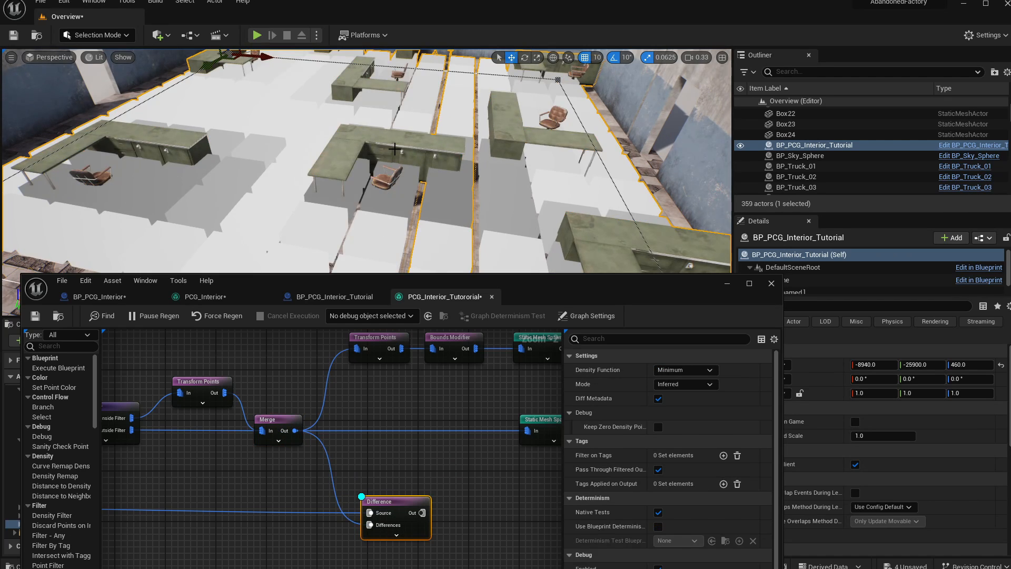
key("s")
mouse_move(390, 143)
right_mouse_down()
mouse_move(358, 142)
mouse_move(389, 166)
mouse_move(389, 148)
right_mouse_up()
key("a")
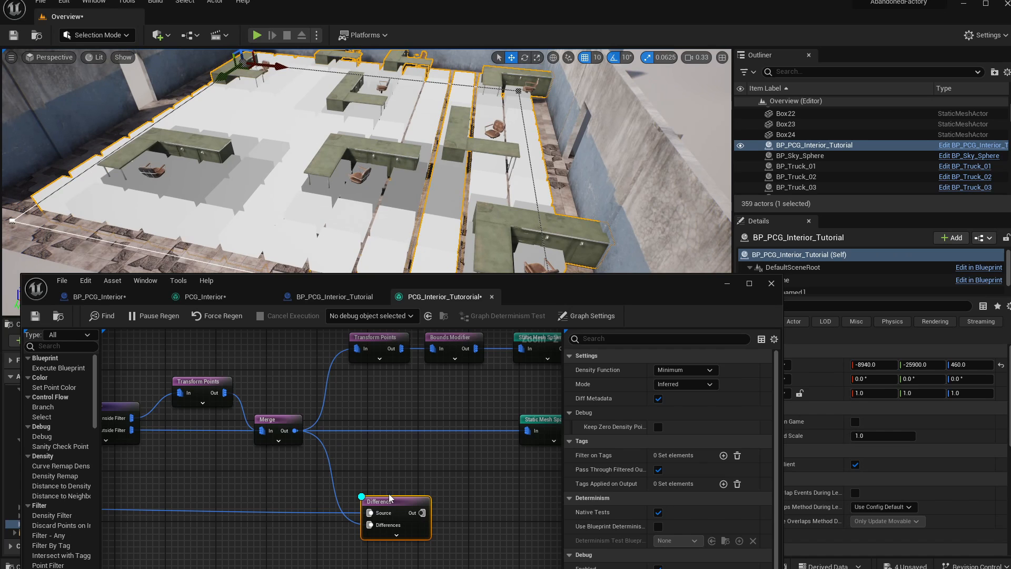
key("s")
right_click_drag(383, 201, 405, 206)
key("w")
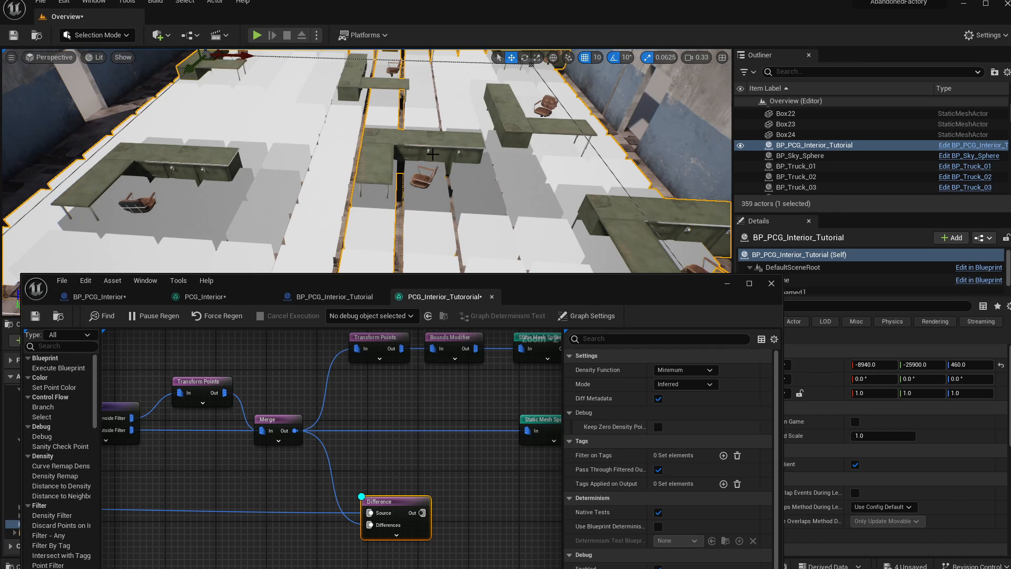
- Examine the floor points around the desks and the interior spacing settings of the spline sampler that feeds them
right_click_drag(428, 127, 435, 109)
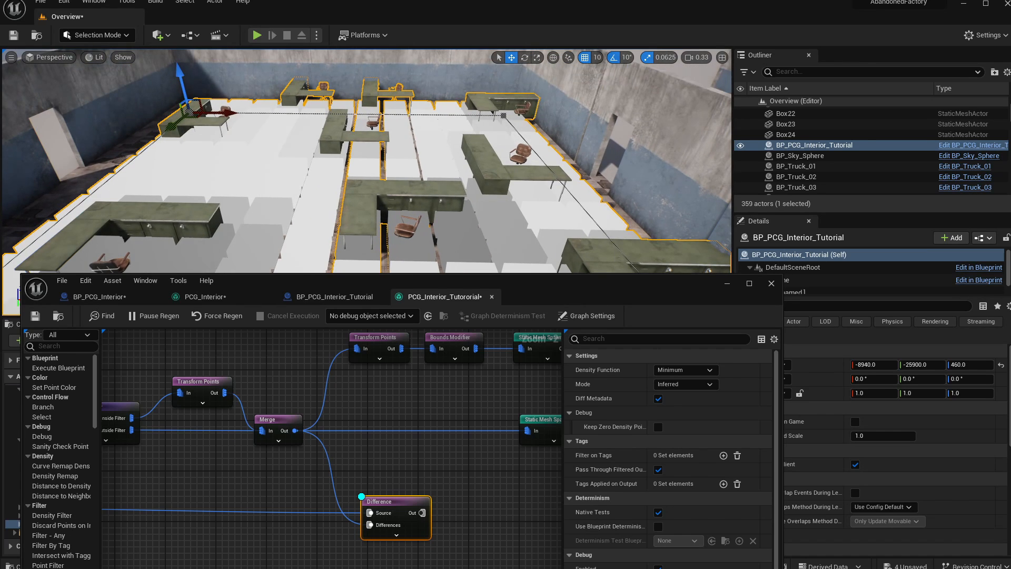
right_click_drag(422, 165, 403, 182)
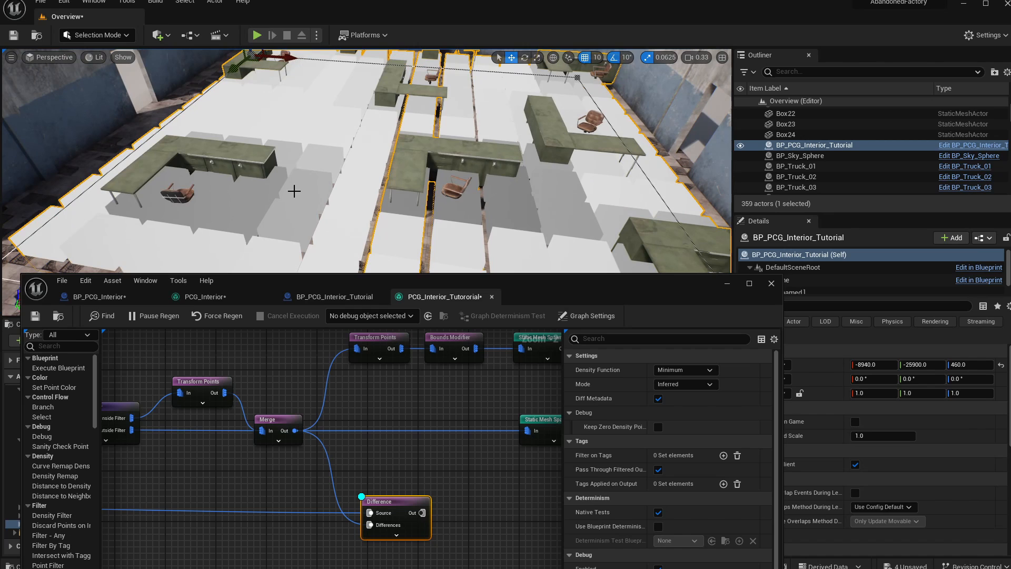
right_click_drag(265, 502, 476, 501)
right_click_drag(314, 498, 493, 489)
left_click(165, 414)
right_click_drag(350, 479, 104, 448)
right_click_drag(400, 461, 255, 467)
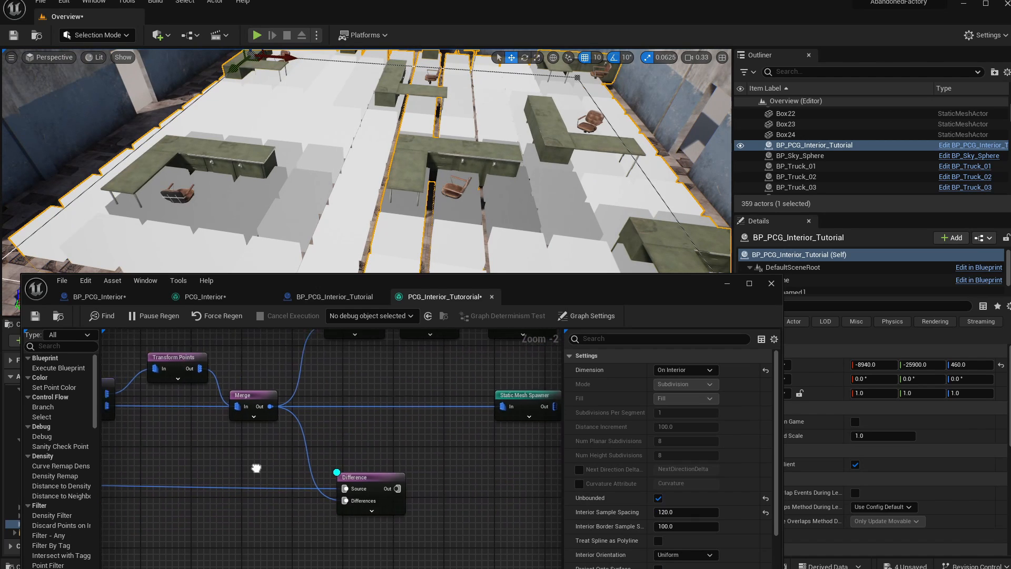
- Set the Difference node's density function to Binary and inspect the remaining floor points between the desks
left_click(365, 504)
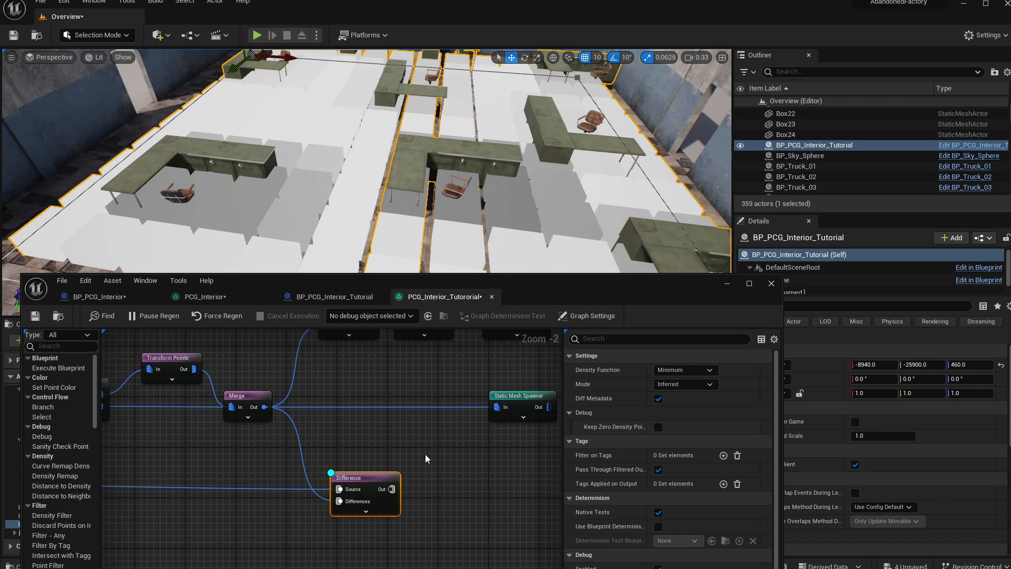
left_click_drag(637, 289, 625, 264)
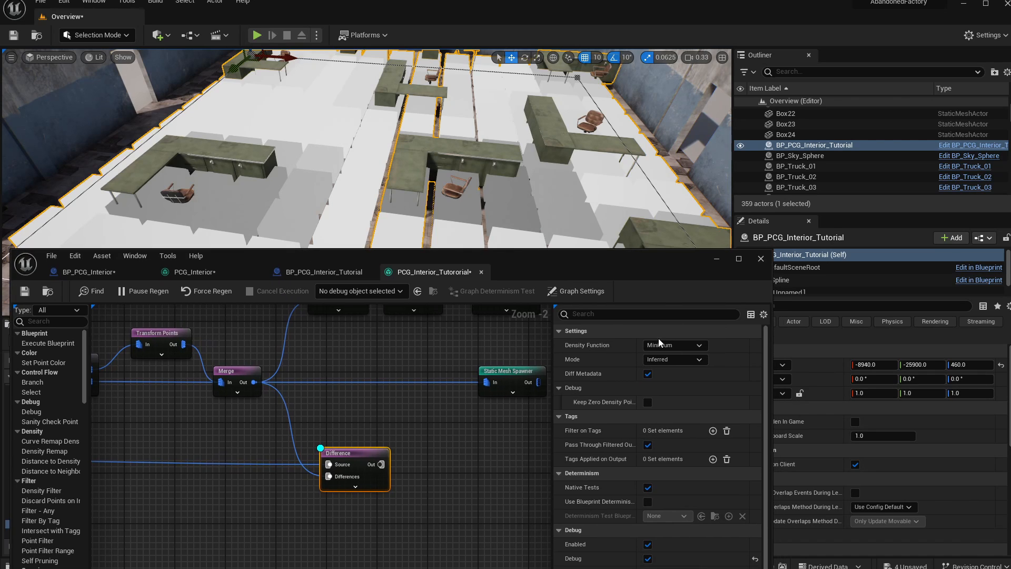
left_click(665, 345)
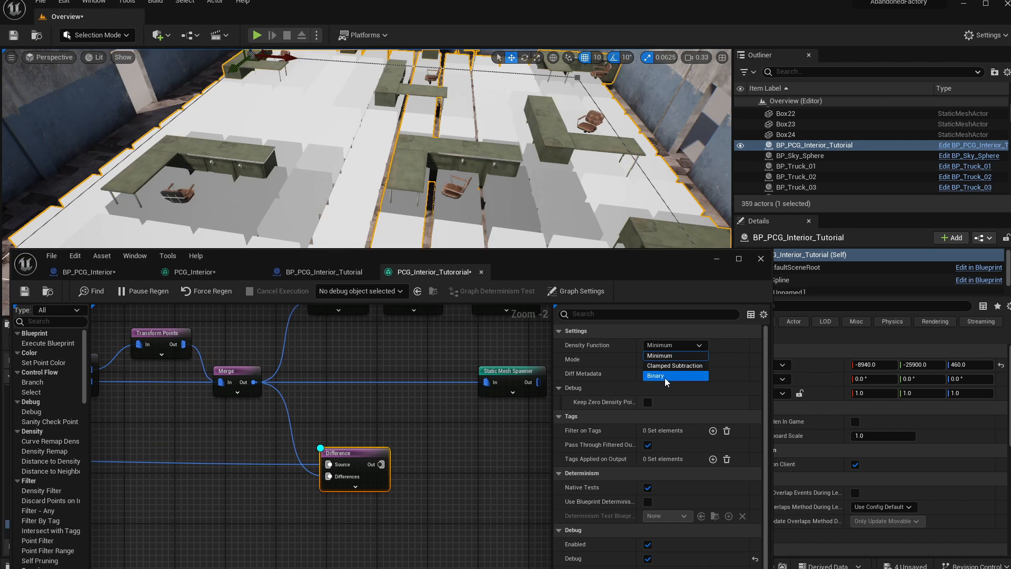
left_click(665, 376)
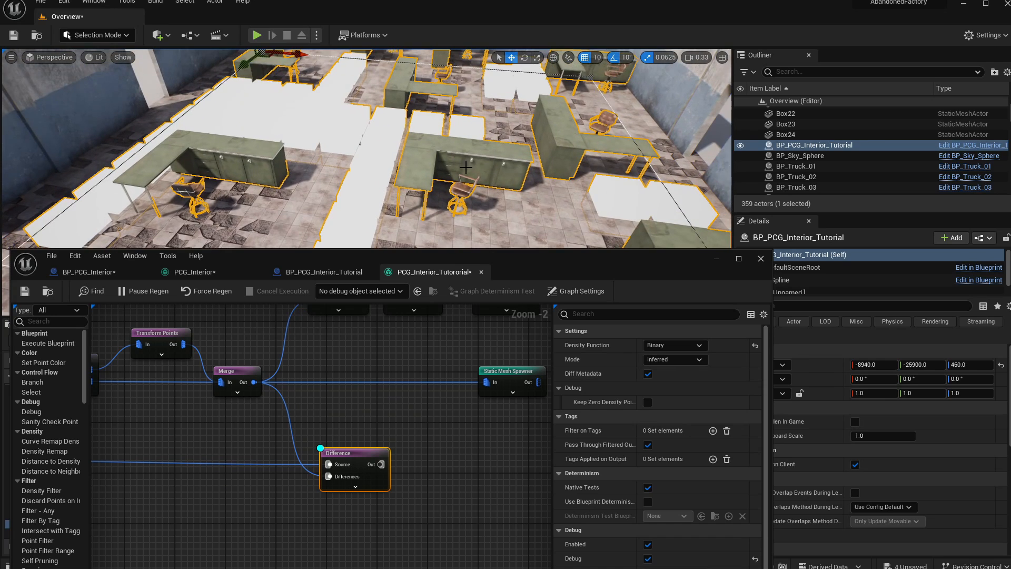
right_click_drag(501, 186, 503, 219)
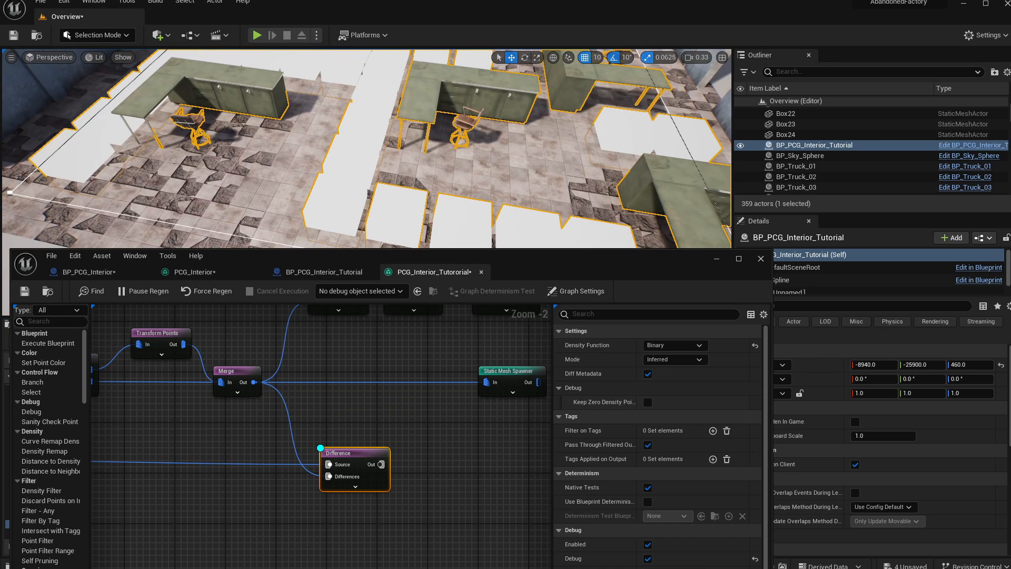
right_click_drag(355, 150, 369, 100)
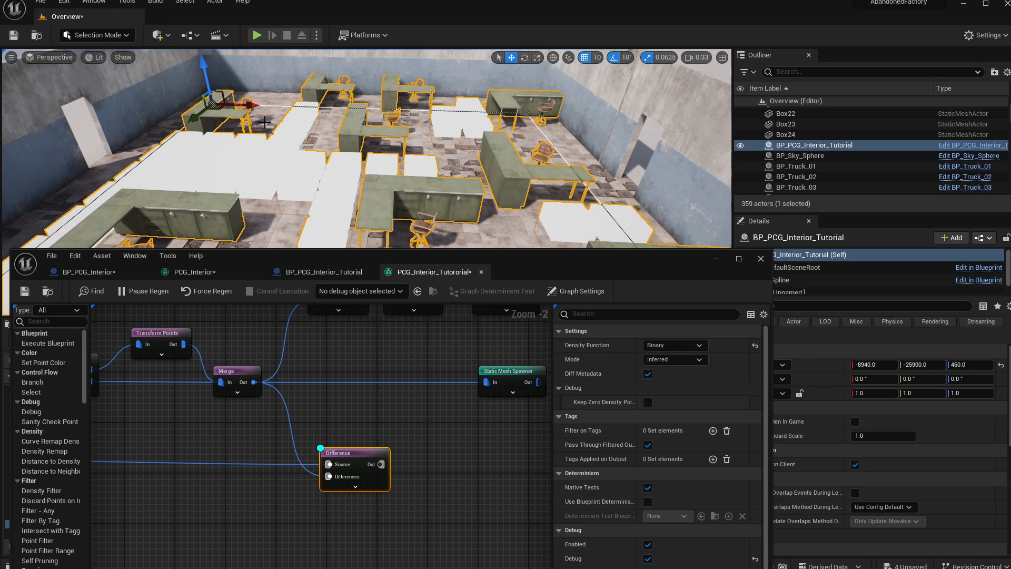
mouse_move(318, 213)
right_mouse_down()
mouse_move(315, 195)
mouse_move(363, 221)
mouse_move(305, 213)
right_mouse_up()
scroll(369, 184, "up", 3)
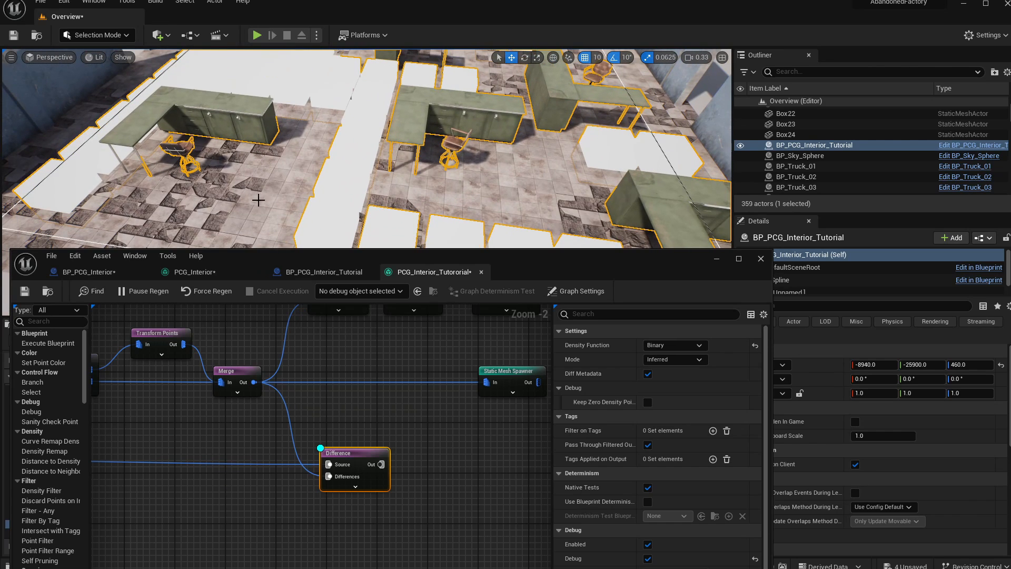
right_click_drag(204, 173, 188, 152)
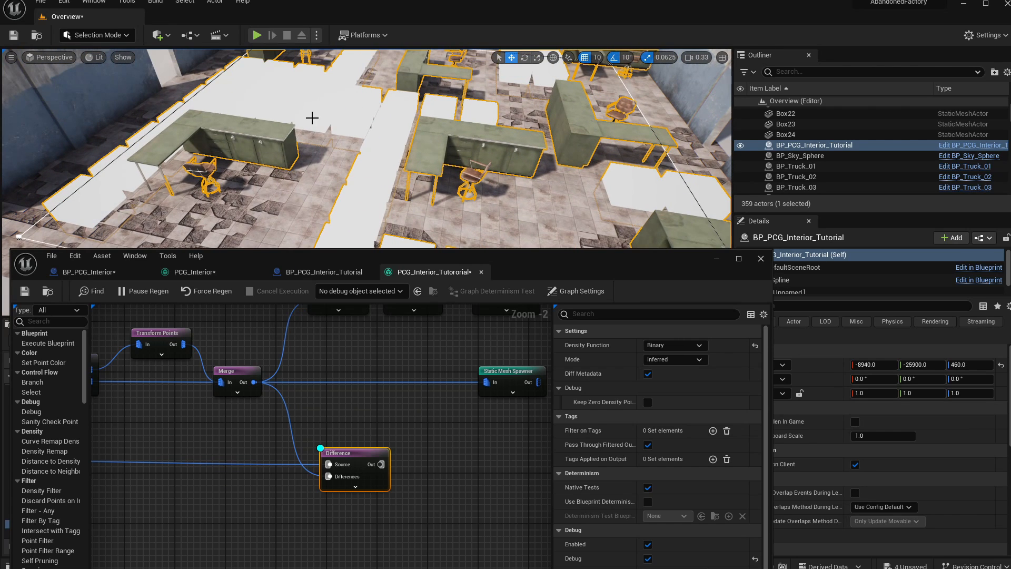
right_click_drag(312, 117, 315, 98)
- Add an Attribute Noise node from the Difference output and line it up with the To Point conversion node
right_click_drag(417, 429, 356, 432)
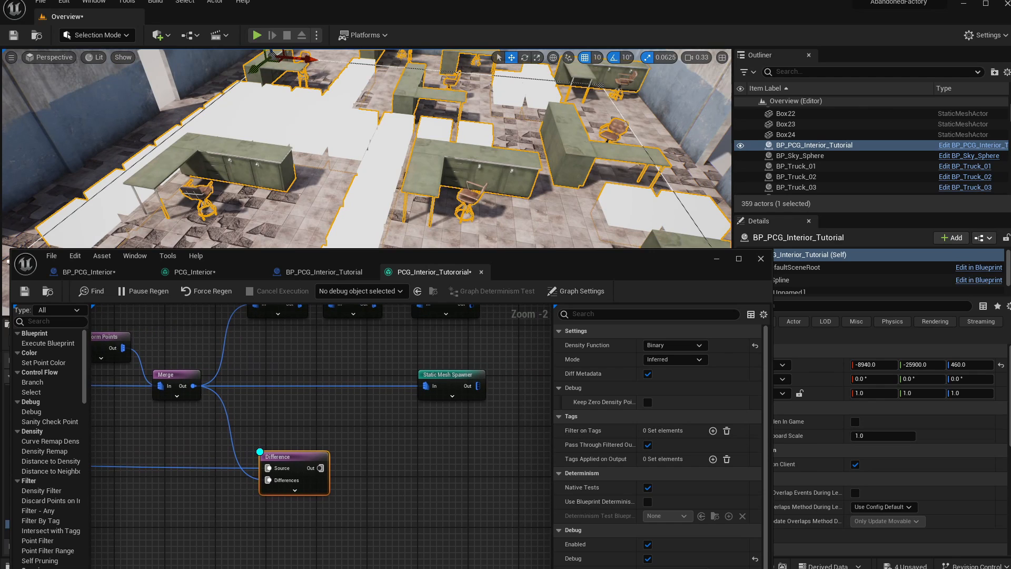
left_click_drag(321, 468, 350, 468)
type("attri")
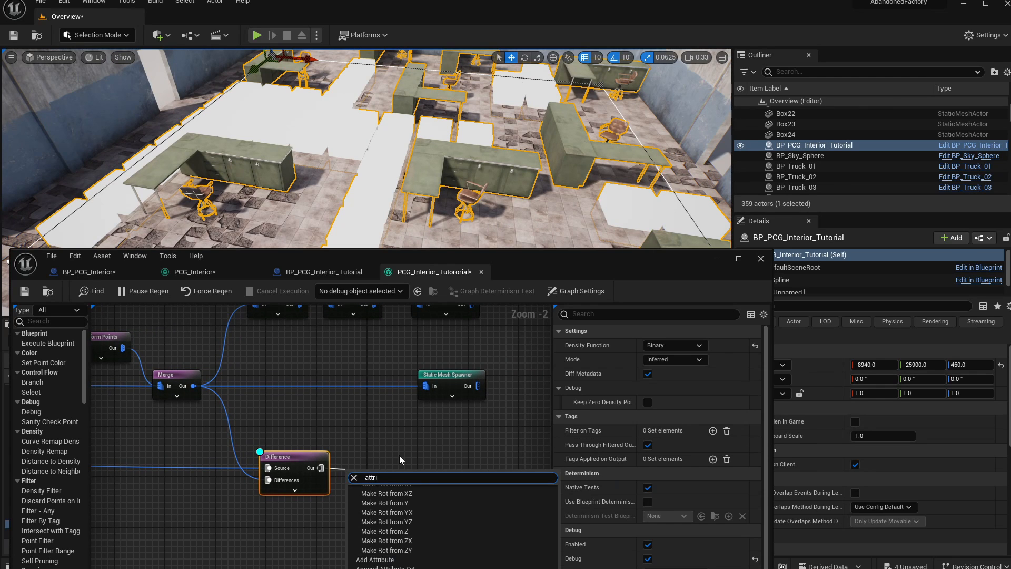
key("Return")
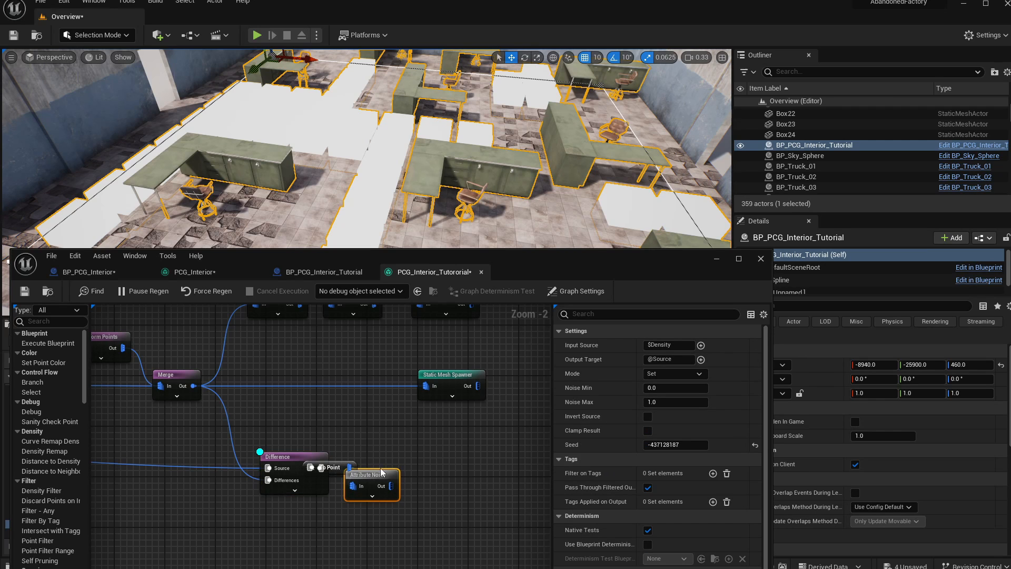
left_click_drag(376, 473, 460, 469)
double_click(461, 471)
left_click_drag(341, 469, 377, 460)
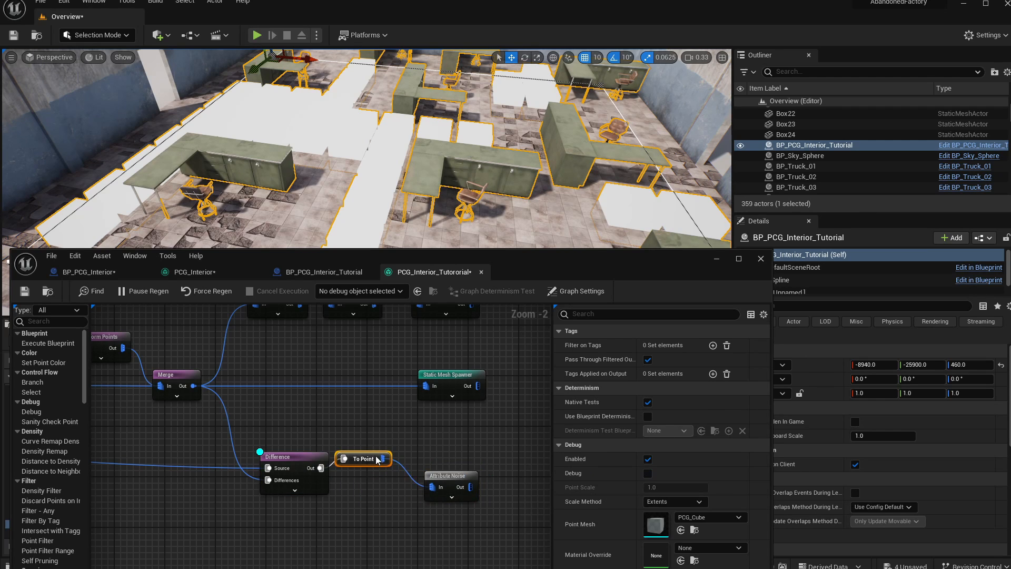
left_click_drag(438, 481, 432, 462)
- Switch the debug display from the Difference node to the Attribute Noise node and inspect the randomized point densities
left_click(302, 488)
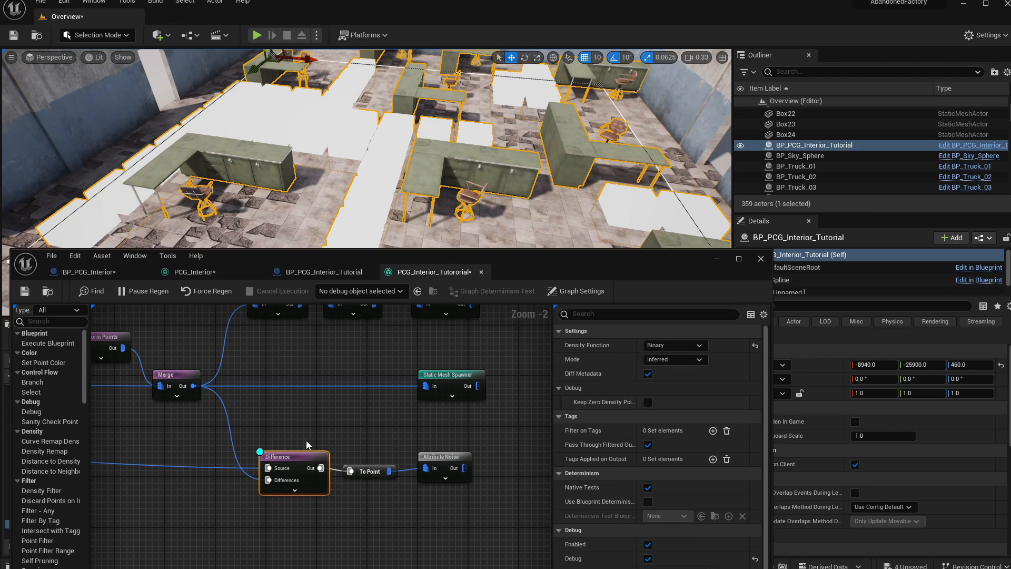
key("d")
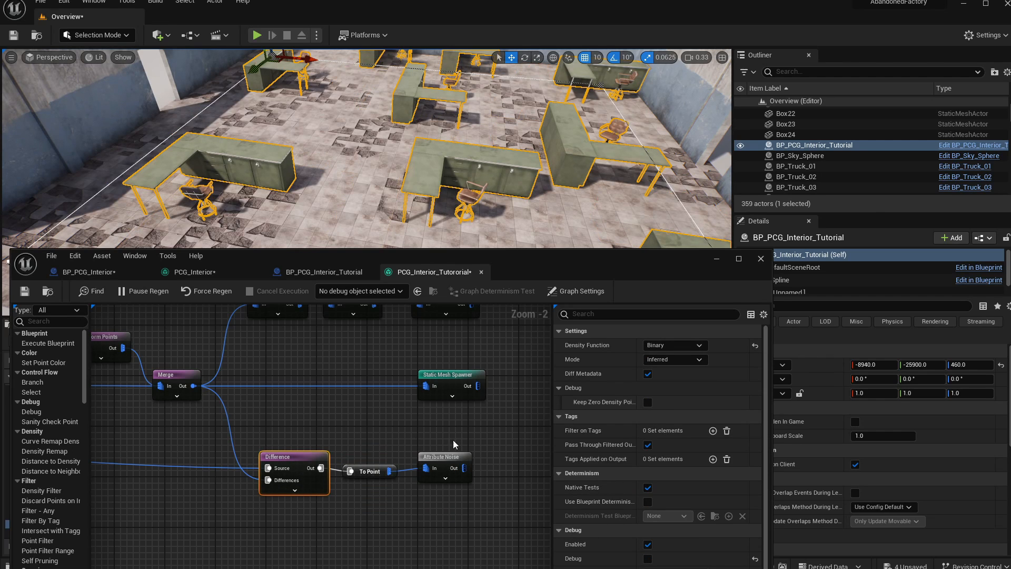
left_click(451, 479)
key("d")
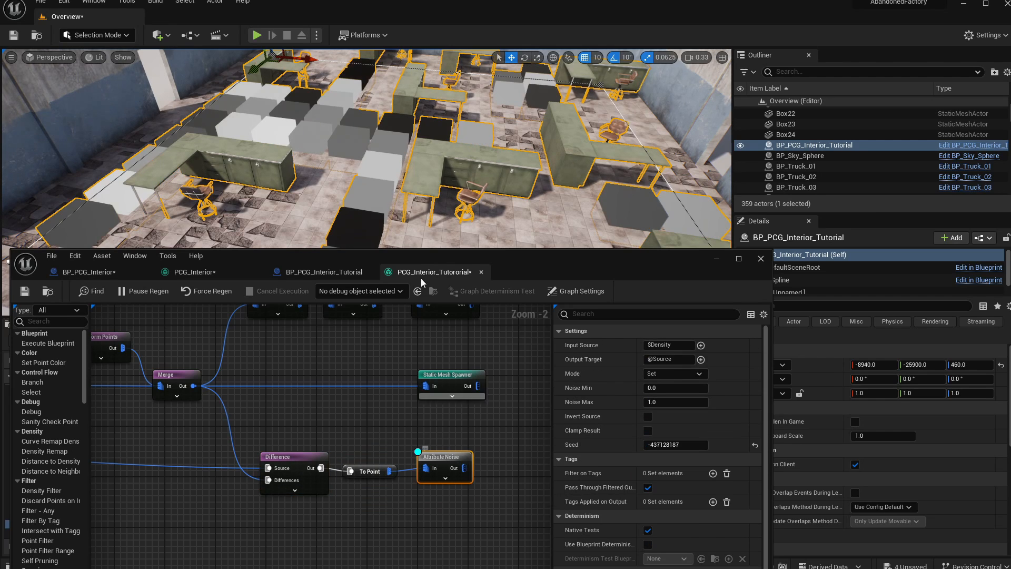
mouse_move(375, 183)
right_mouse_down()
mouse_move(366, 179)
mouse_move(375, 182)
right_mouse_up()
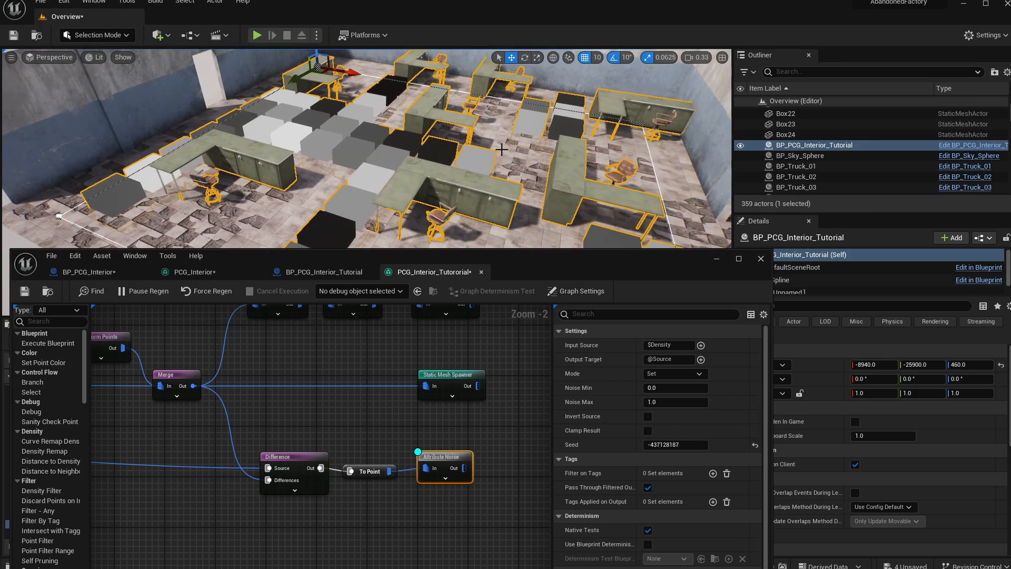
mouse_move(502, 149)
right_mouse_down()
mouse_move(527, 169)
mouse_move(492, 147)
mouse_move(500, 160)
right_mouse_up()
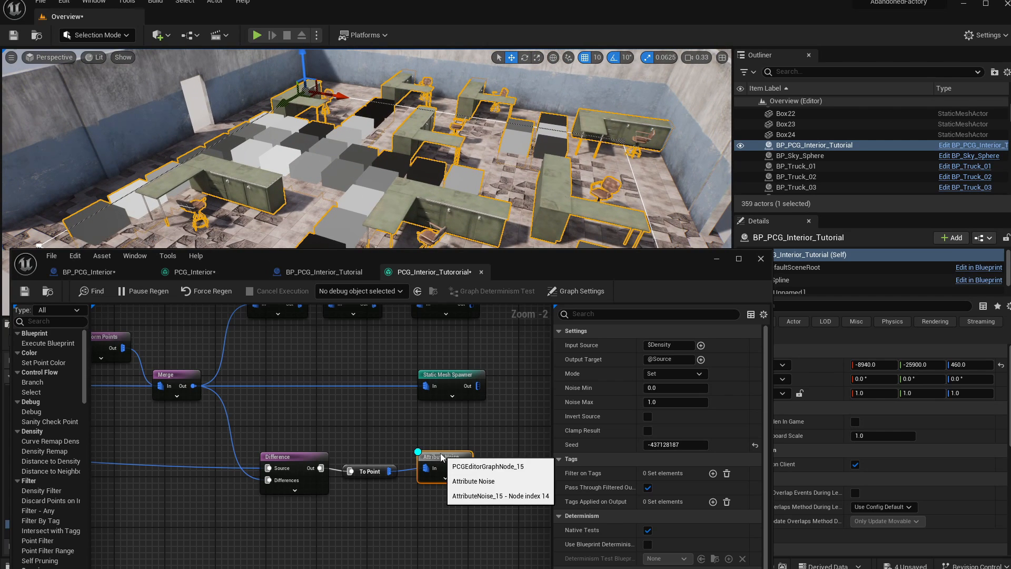
- Add a Density Filter node connected to the Attribute Noise output
right_click_drag(444, 427, 359, 430)
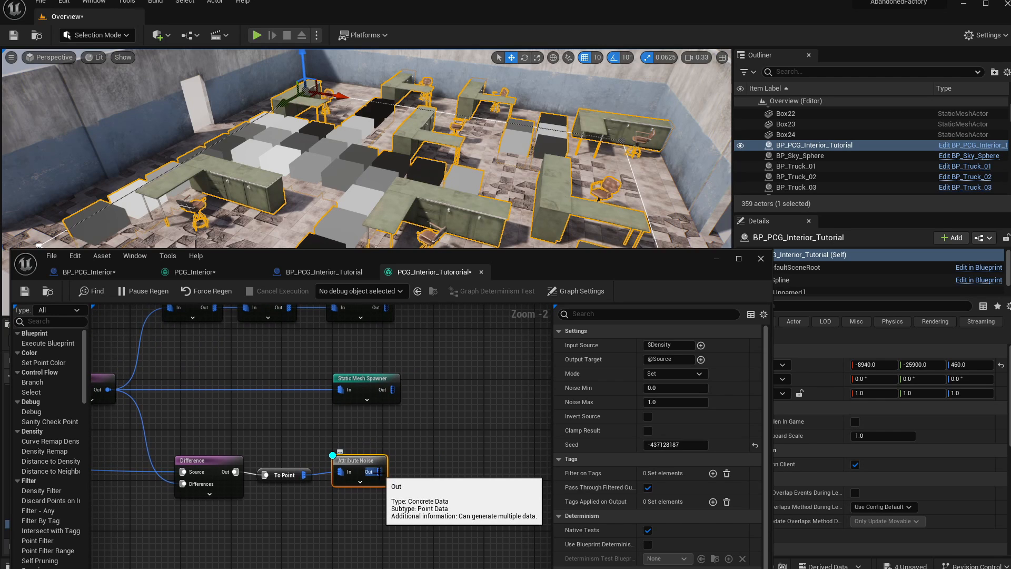
left_click_drag(379, 471, 409, 474)
type("densi")
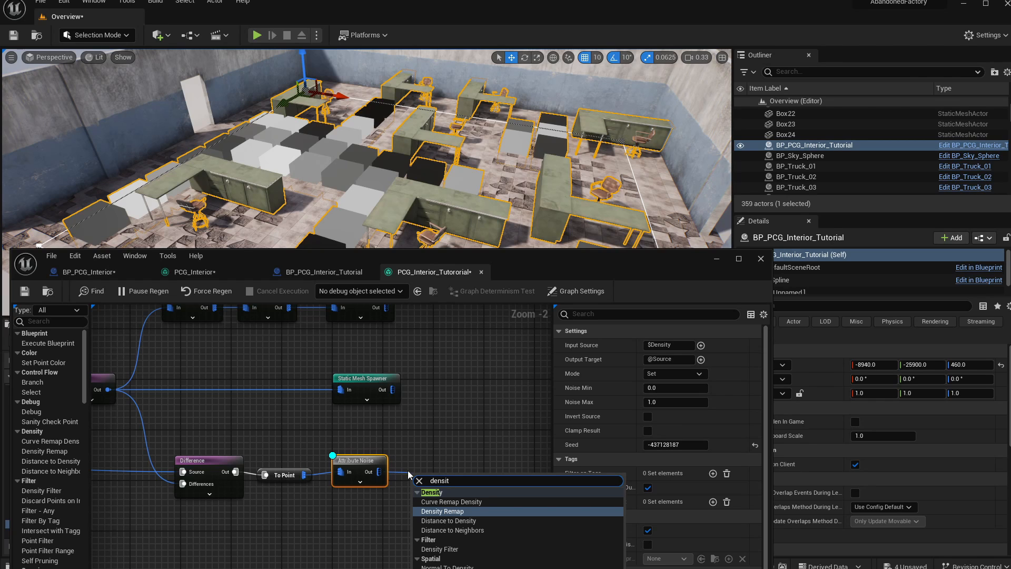
type("t")
key("Down")
key("Down")
key("Down")
key("Return")
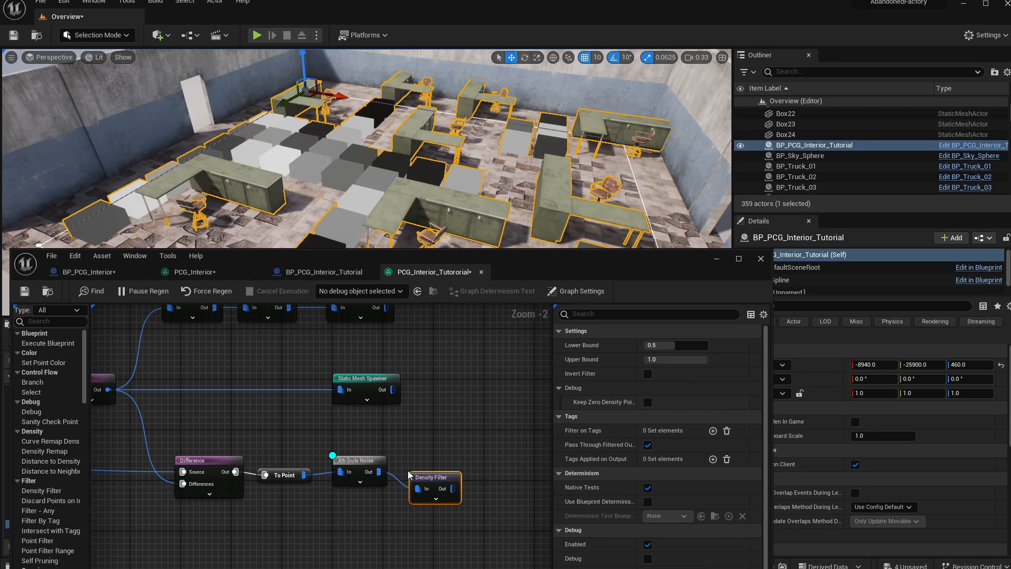
- Move the debug display from Attribute Noise to the Density Filter, and line the filter up with the other nodes
left_click(356, 460)
key("d")
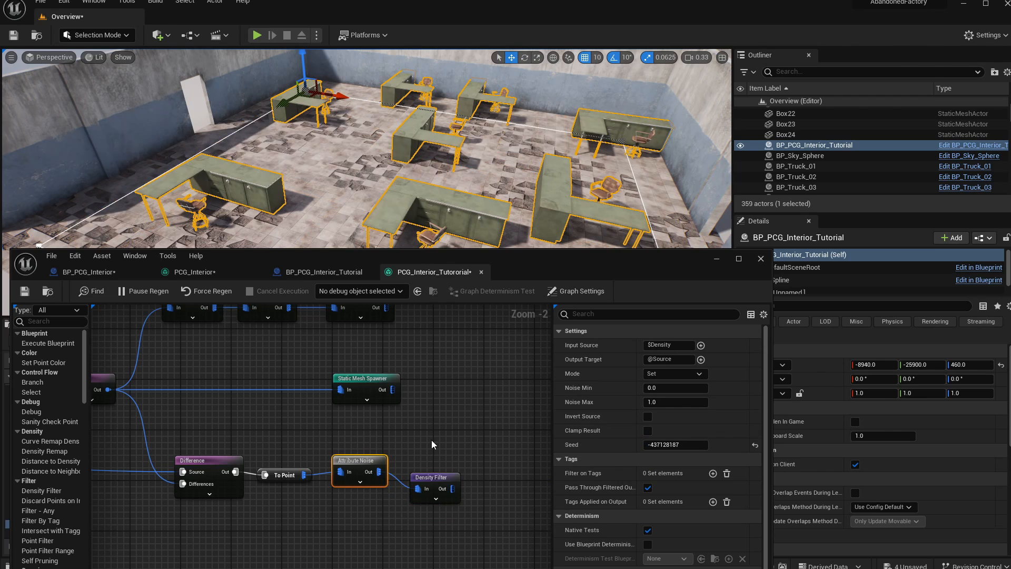
left_click(435, 488)
key("d")
left_click_drag(435, 489, 440, 472)
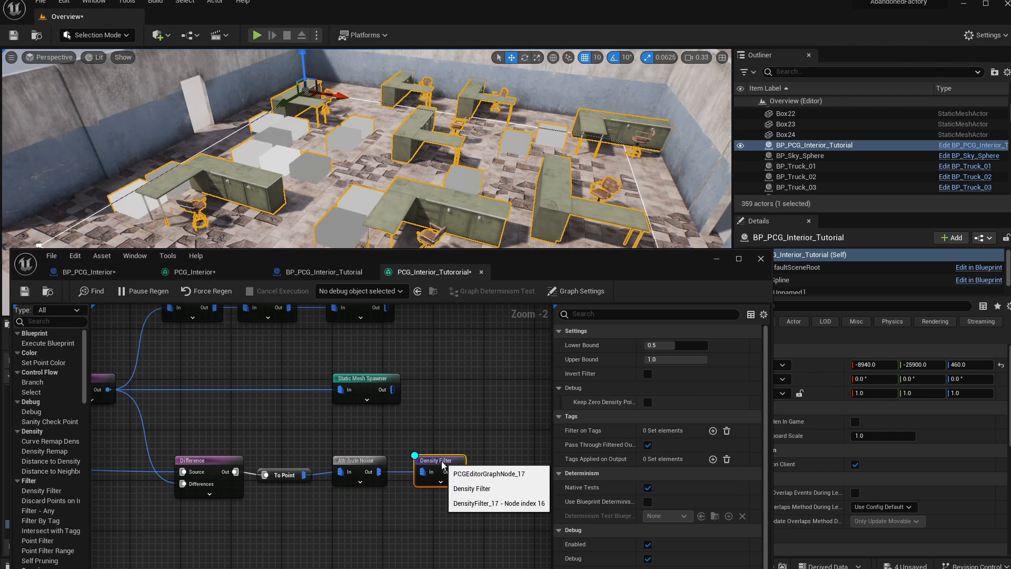
right_click_drag(454, 200, 446, 220)
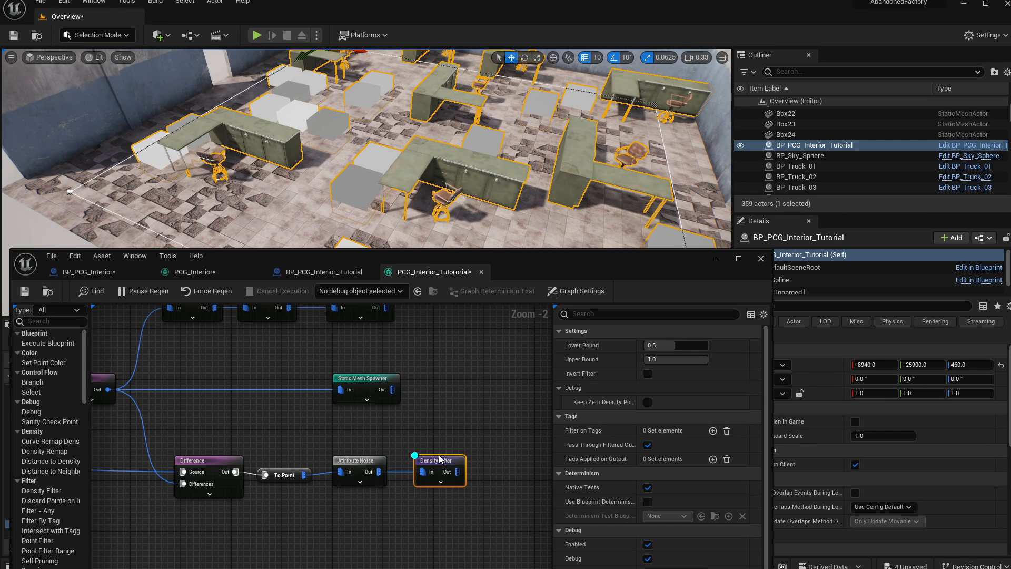
- Set the Density Filter's lower bound to 0.0 and its upper bound to 0.24 to thin out the floor points
left_click_drag(664, 347, 634, 347)
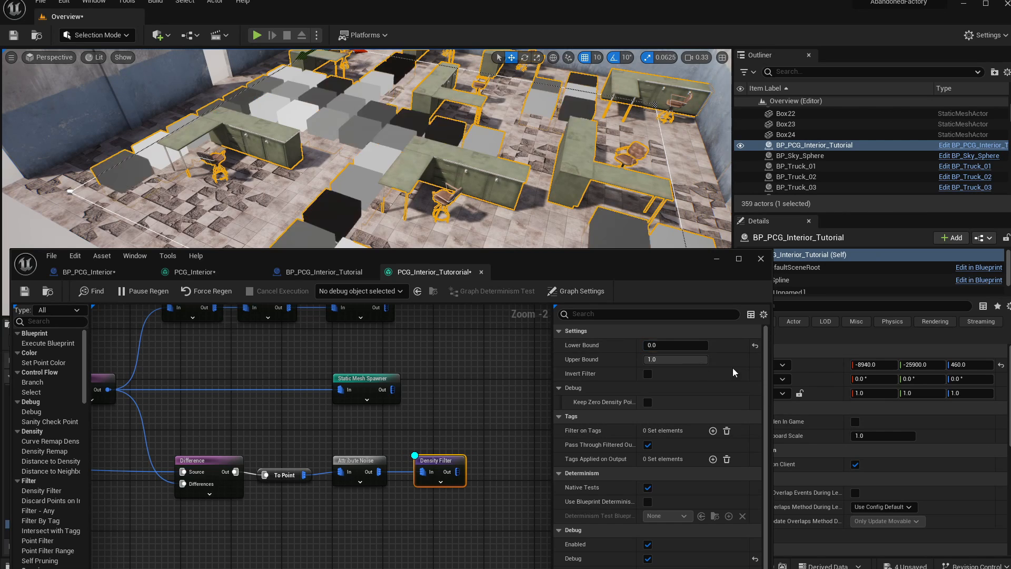
left_click_drag(693, 361, 657, 359)
mouse_move(569, 200)
right_mouse_down()
mouse_move(621, 179)
mouse_move(569, 197)
right_mouse_up()
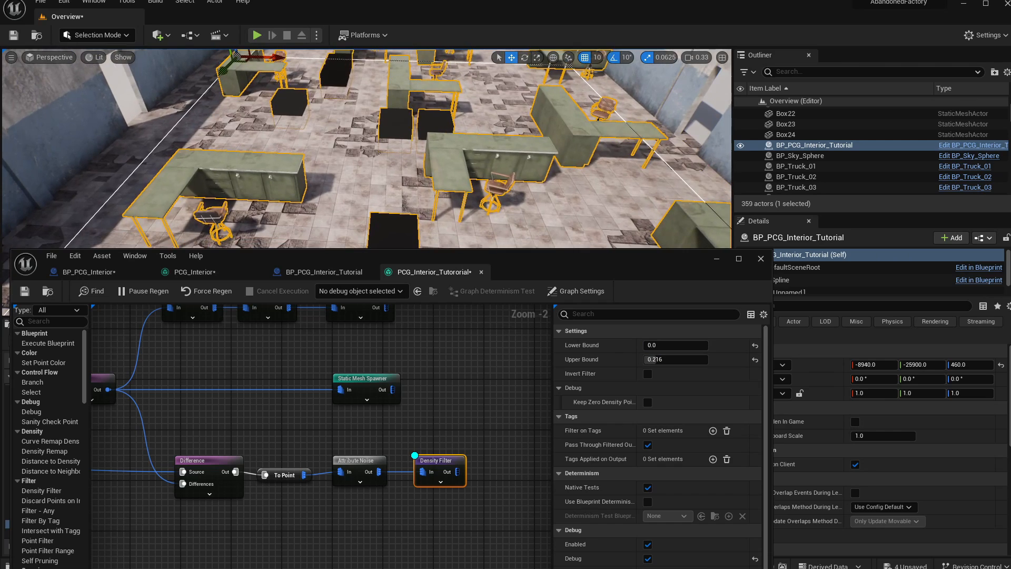
mouse_move(492, 192)
right_mouse_down()
mouse_move(500, 182)
mouse_move(493, 193)
right_mouse_up()
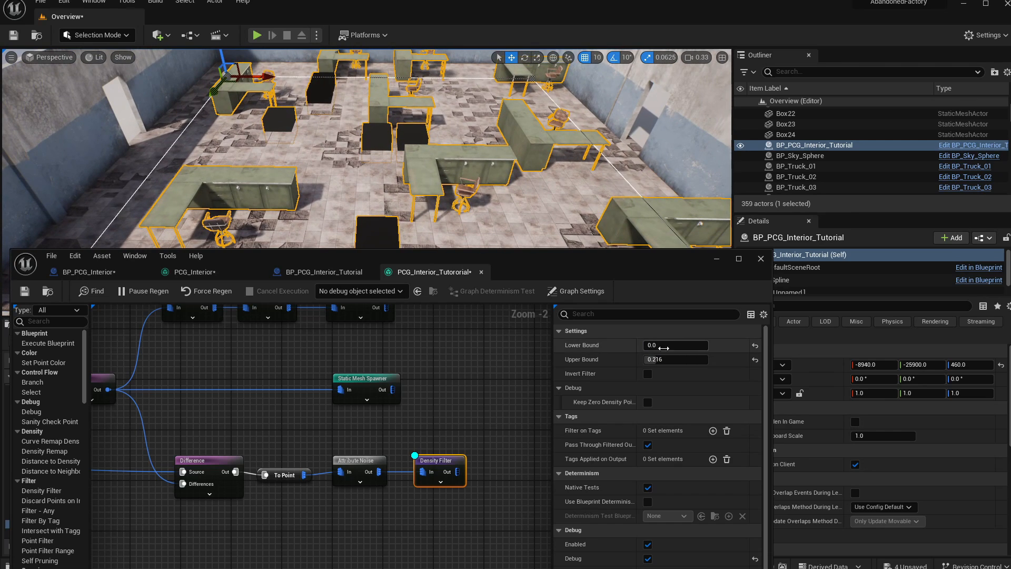
left_click_drag(663, 360, 664, 361)
right_click_drag(595, 184, 617, 205)
- Add a Transform Points node connected to the Density Filter output
right_click_drag(451, 482, 349, 479)
left_click_drag(355, 471, 380, 466)
type("tranfo")
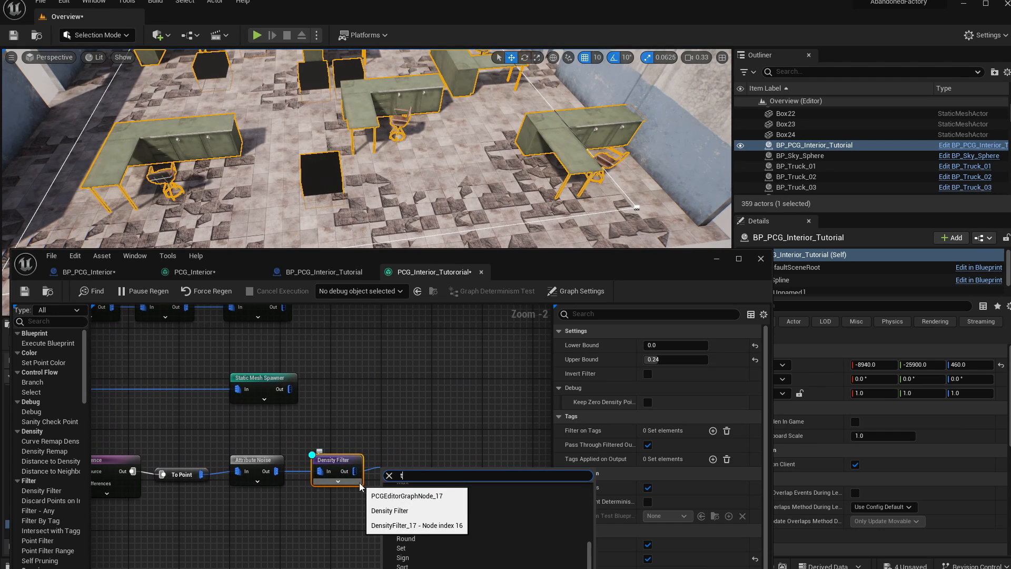
key("BackSpace")
key("BackSpace")
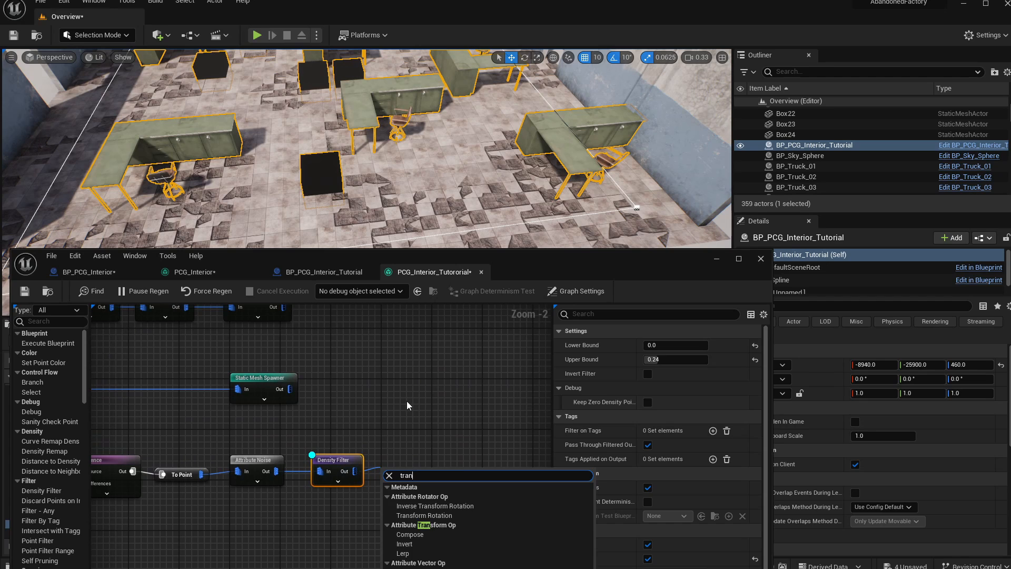
type("s")
key("Return")
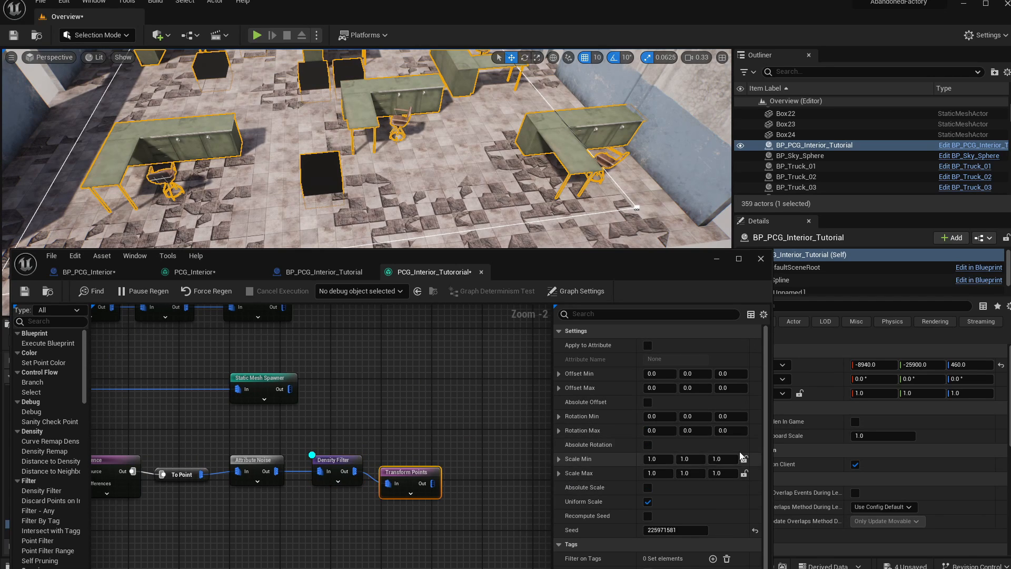
- Set the new Transform Points node's Z rotation range to a minimum of 50 and a maximum of 100
left_click(739, 418)
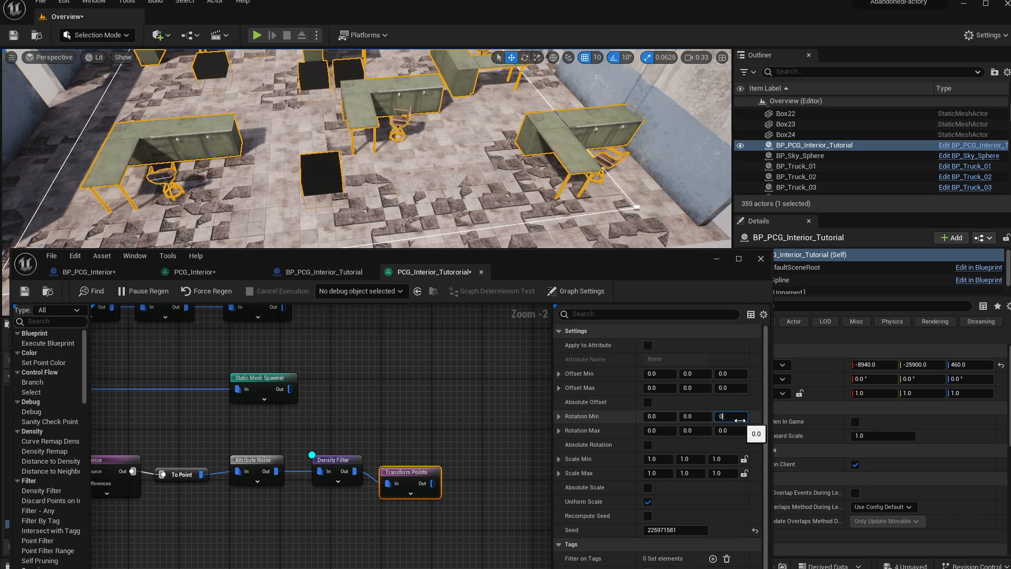
left_click(731, 430)
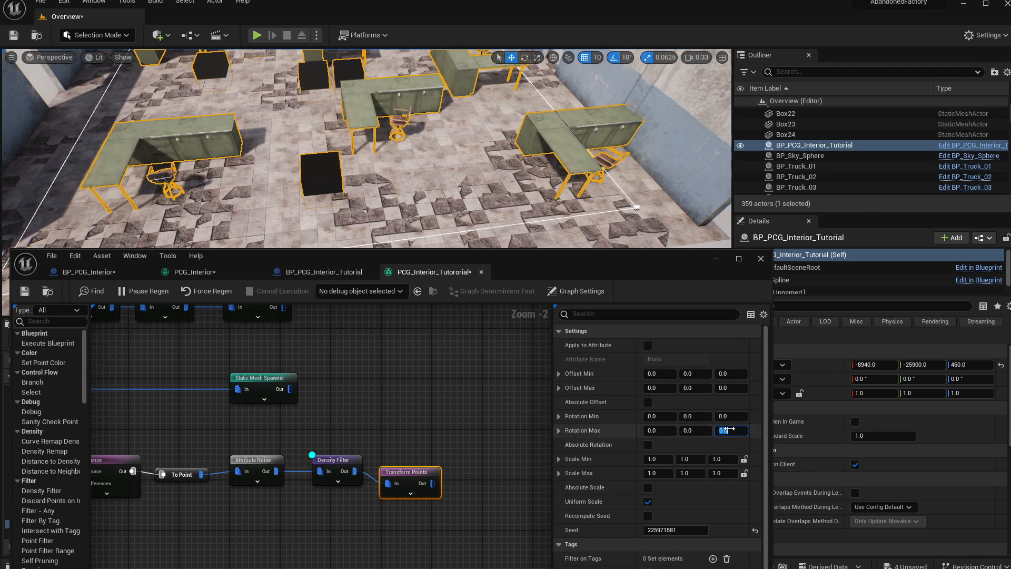
left_click(731, 417)
type("50")
left_click(738, 430)
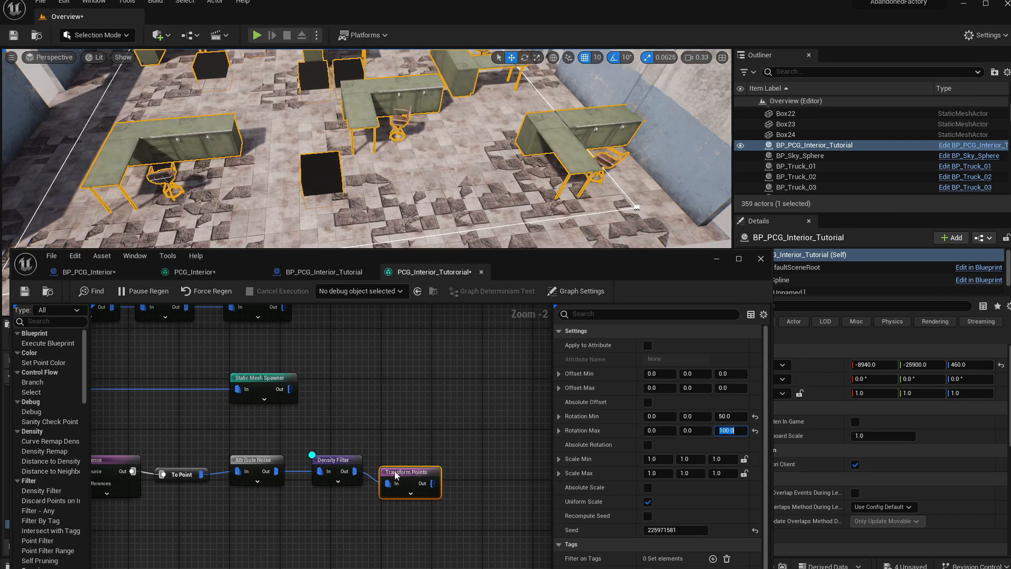
- Align the new Transform Points node with the Density Filter and move the debug display from the filter to it
left_click_drag(395, 471, 402, 459)
left_click(342, 470)
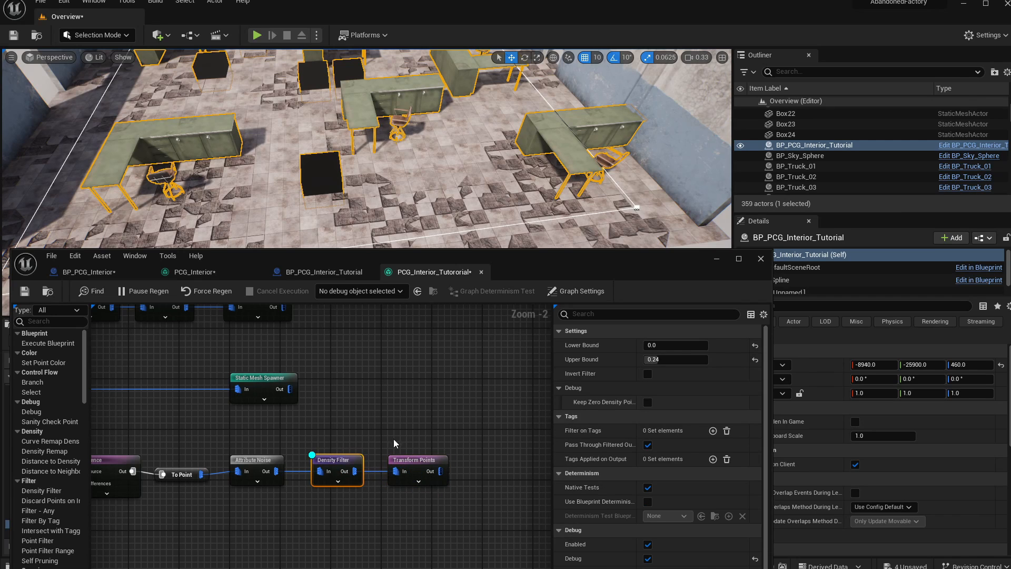
left_click(422, 480)
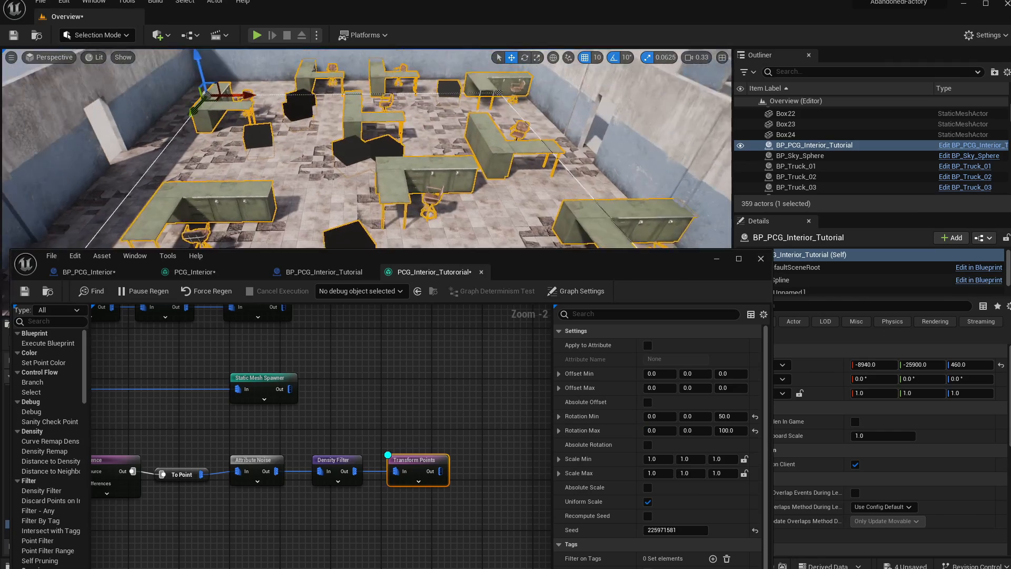
- Examine the rotated debug points on the floor between the desks from several viewpoints
right_click_drag(367, 148, 284, 153)
key("w")
key("s")
key("w")
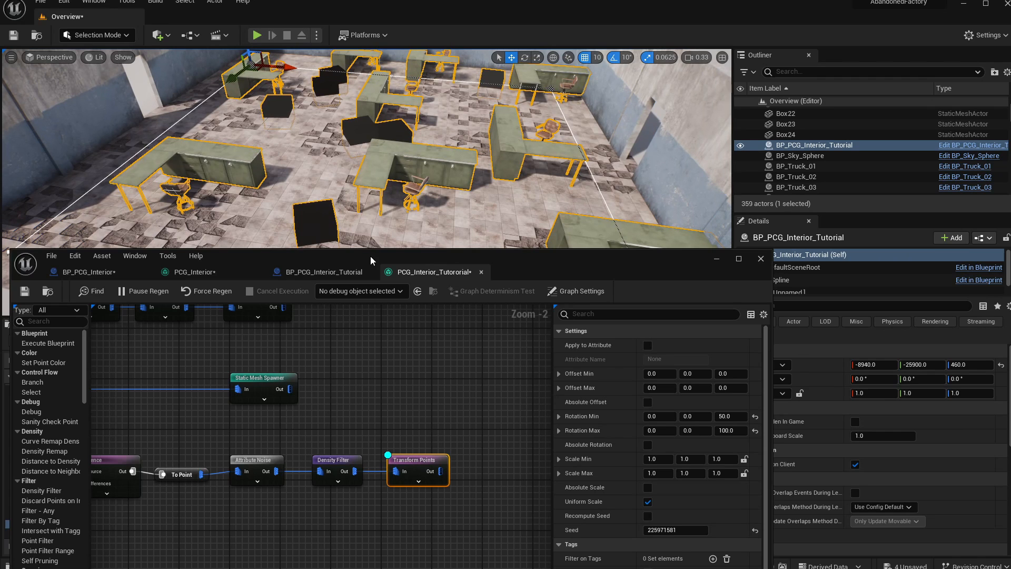
right_click_drag(335, 135, 199, 142)
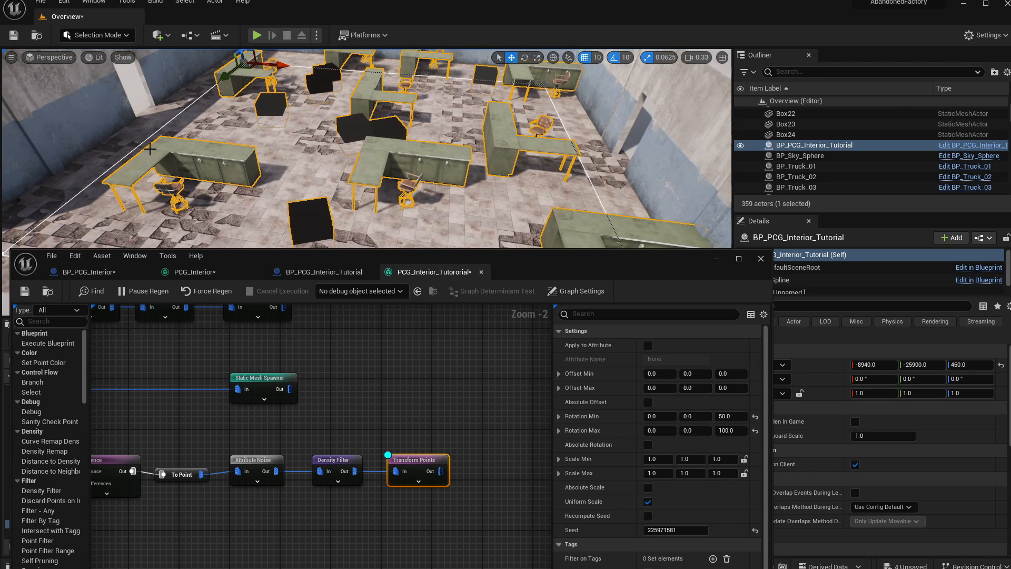
right_click_drag(239, 168, 268, 181)
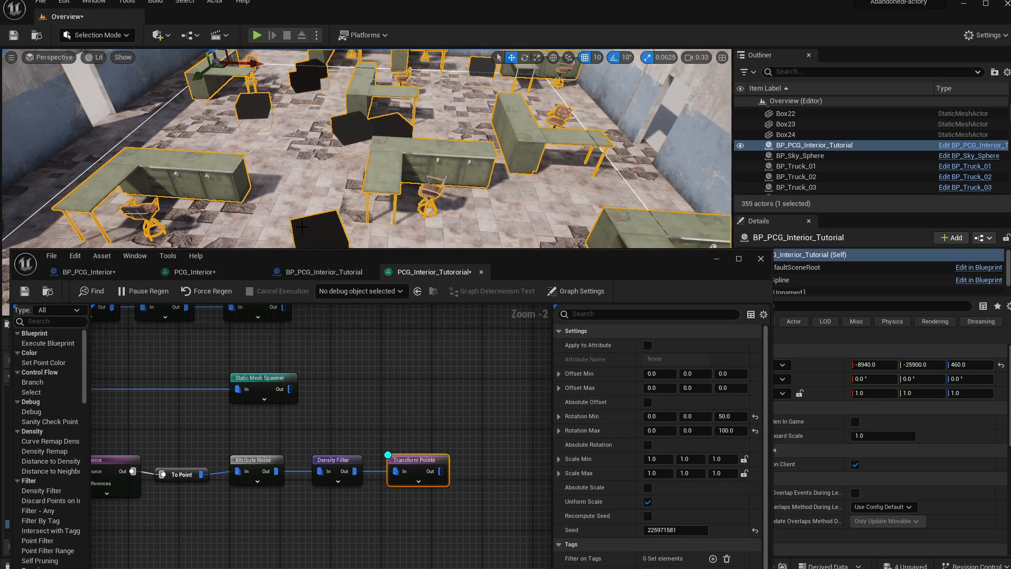
right_click_drag(332, 216, 332, 228)
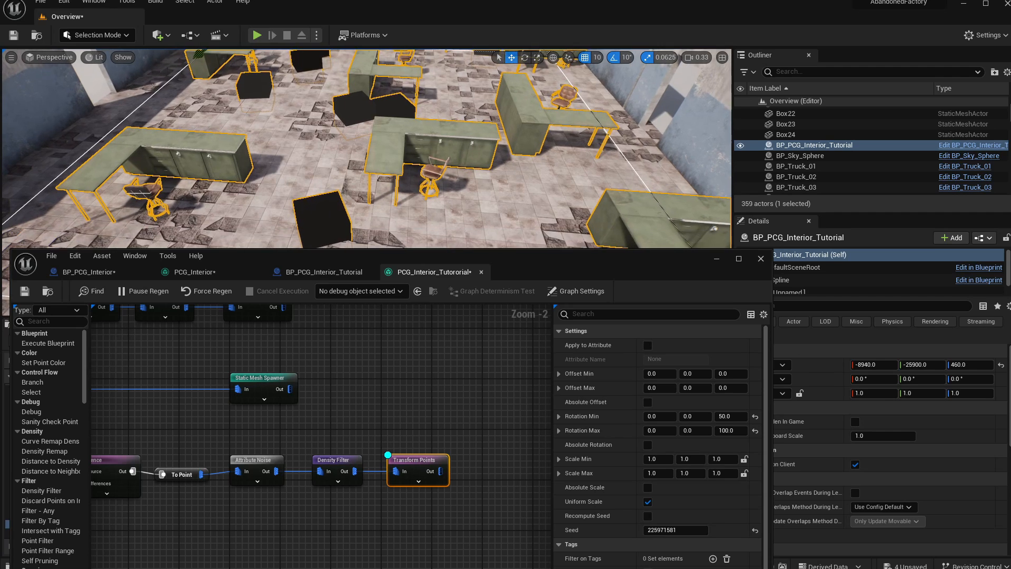
right_click_drag(315, 189, 343, 115)
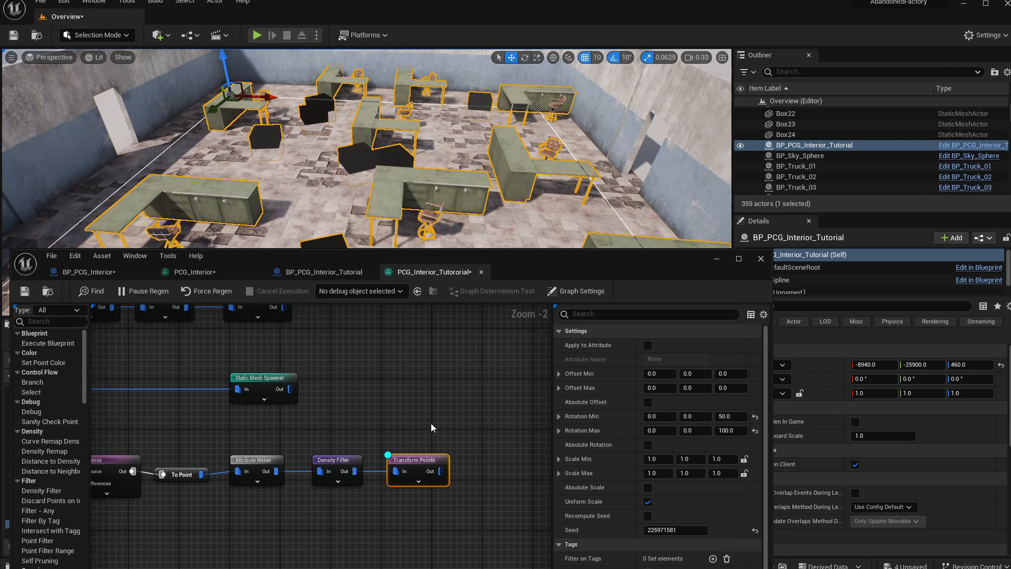
- Set the Transform Points node's X and Y offset range to a minimum of -50 and a maximum of 50
left_click_drag(419, 430, 421, 510)
type("-50")
key("Return")
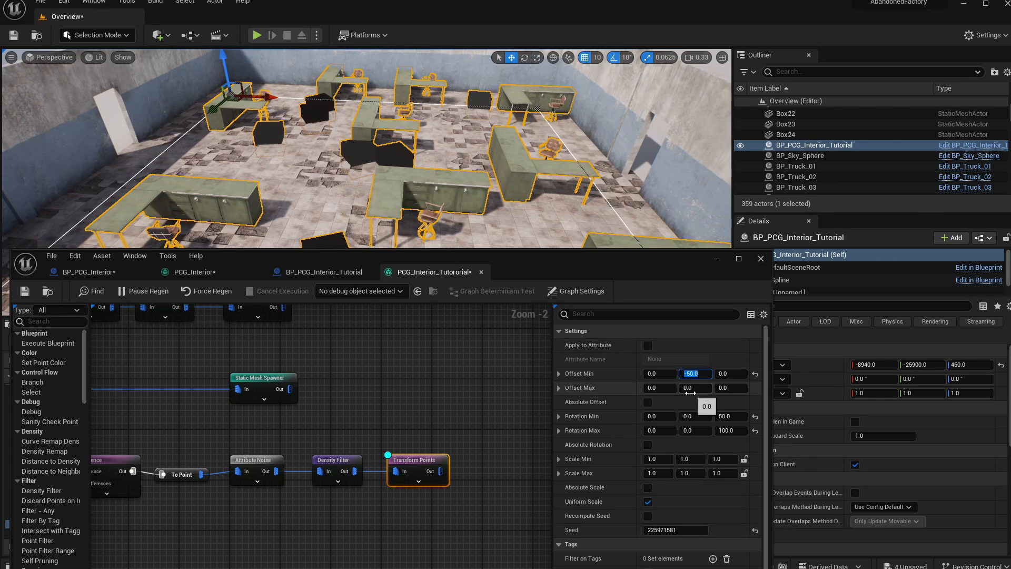
key("Return")
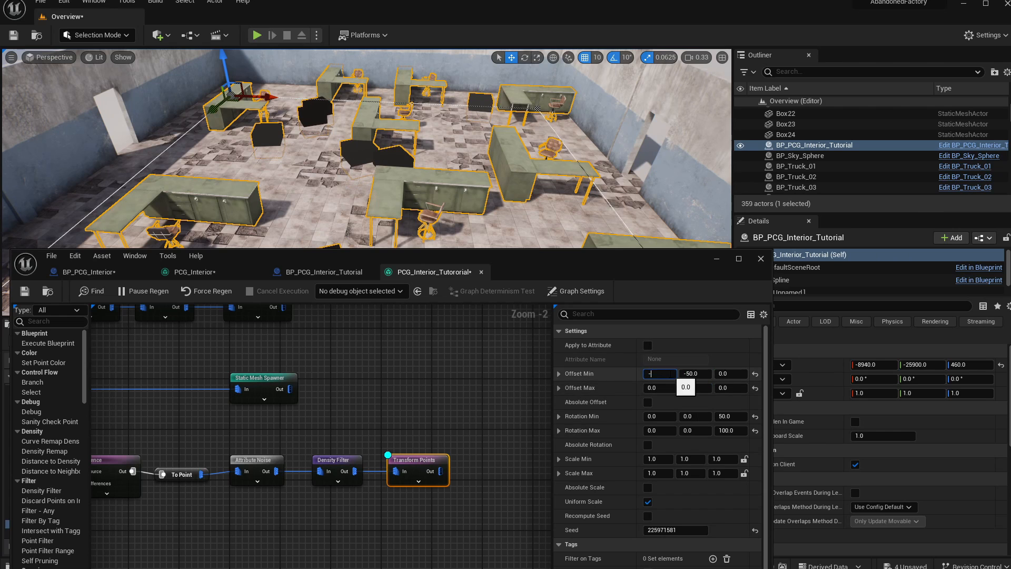
type("50")
key("Return")
left_click(660, 388)
type("50")
key("Return")
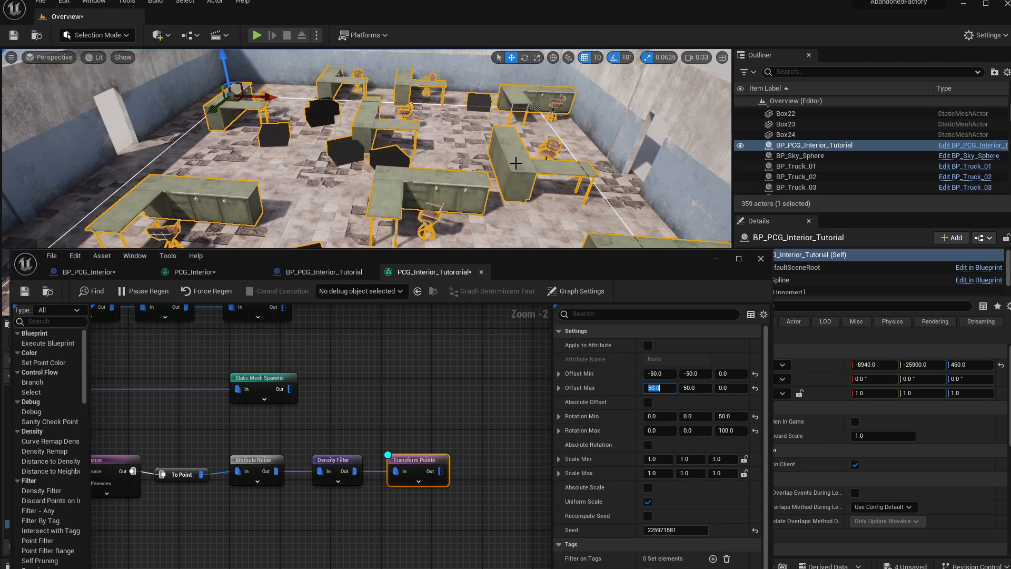
right_click_drag(517, 163, 514, 192)
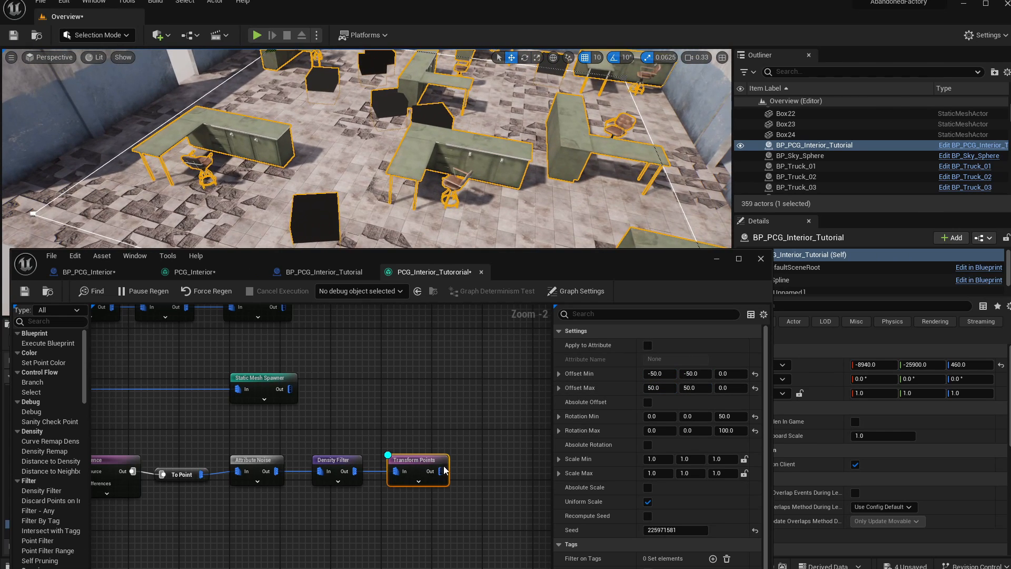
- Add a Static Mesh Spawner connected to the Transform Points output, aligned with it, and turn off the Transform Points debug display
right_click_drag(445, 469, 354, 468)
left_click_drag(350, 470, 383, 463)
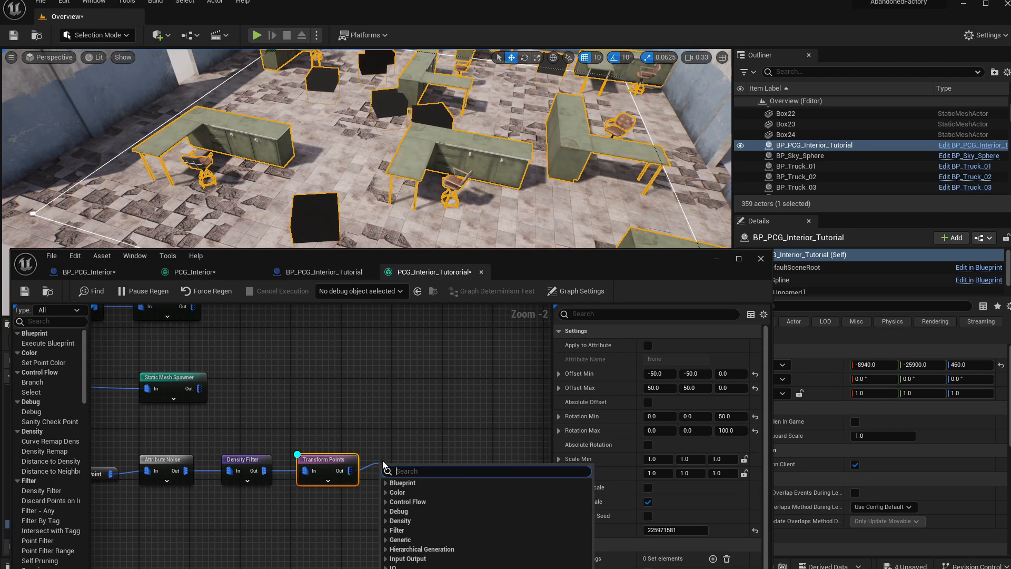
type("static")
key("Return")
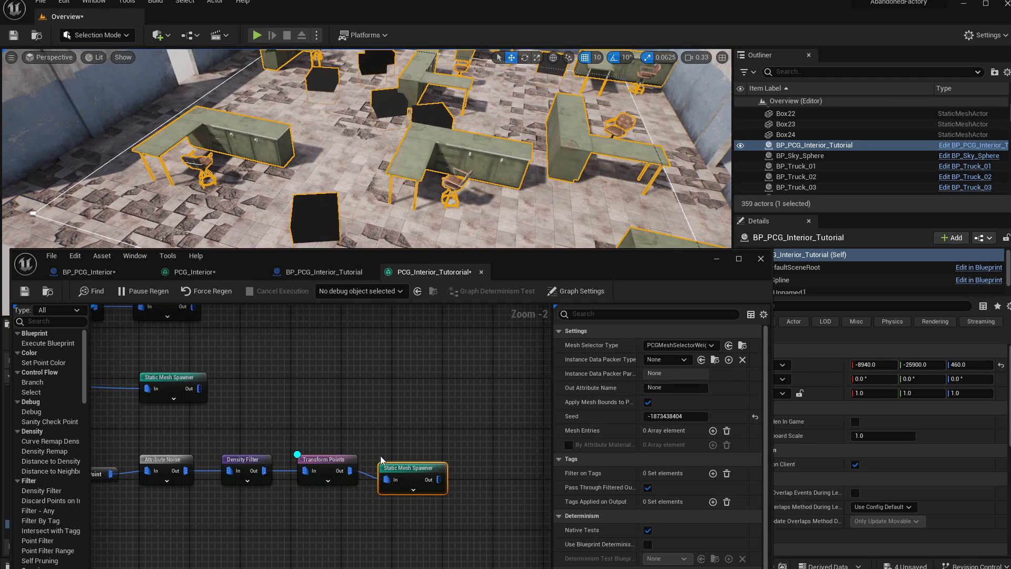
left_click_drag(414, 466, 427, 458)
left_click(331, 457)
key("d")
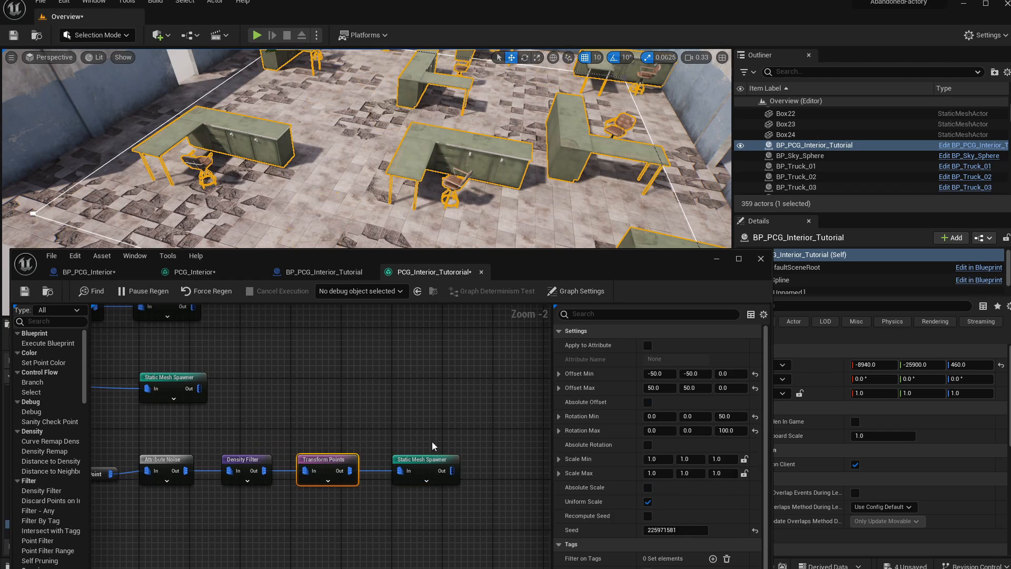
- Add two mesh entries to the new Static Mesh Spawner
left_click(429, 458)
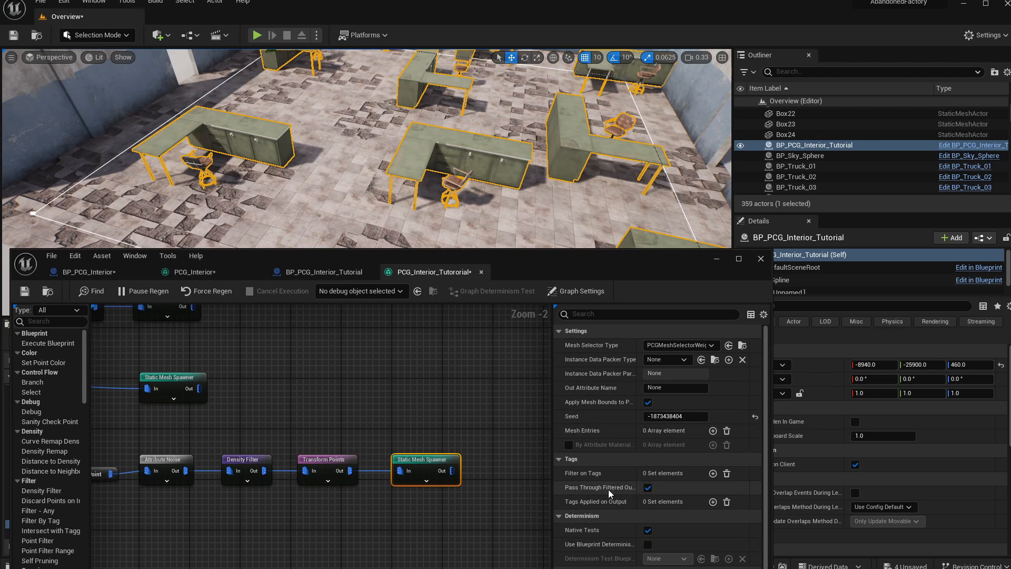
left_click(713, 431)
left_click(713, 430)
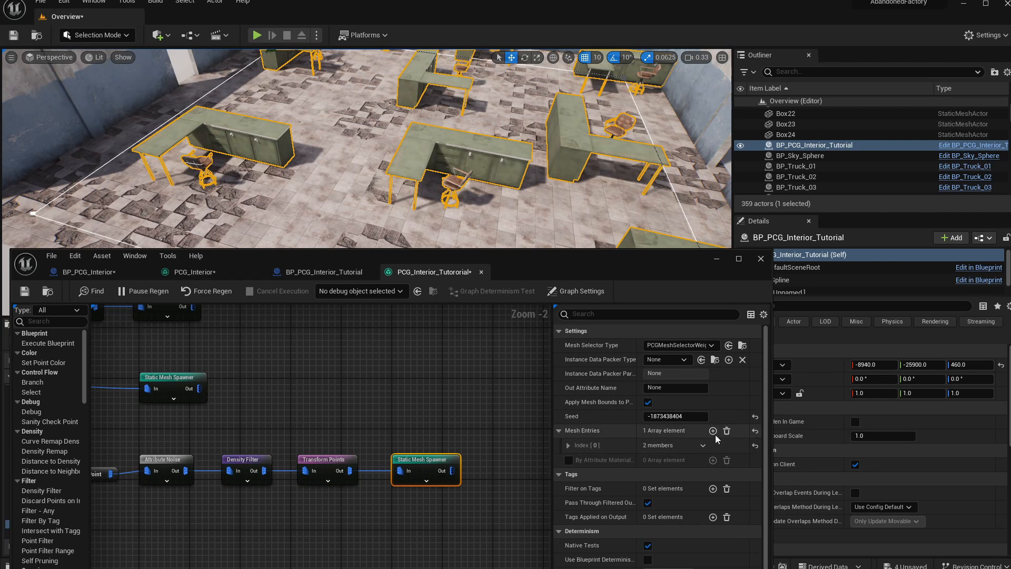
- Assign SM_Desk_B01_N1 as the static mesh of the spawner's first mesh entry
left_click(568, 445)
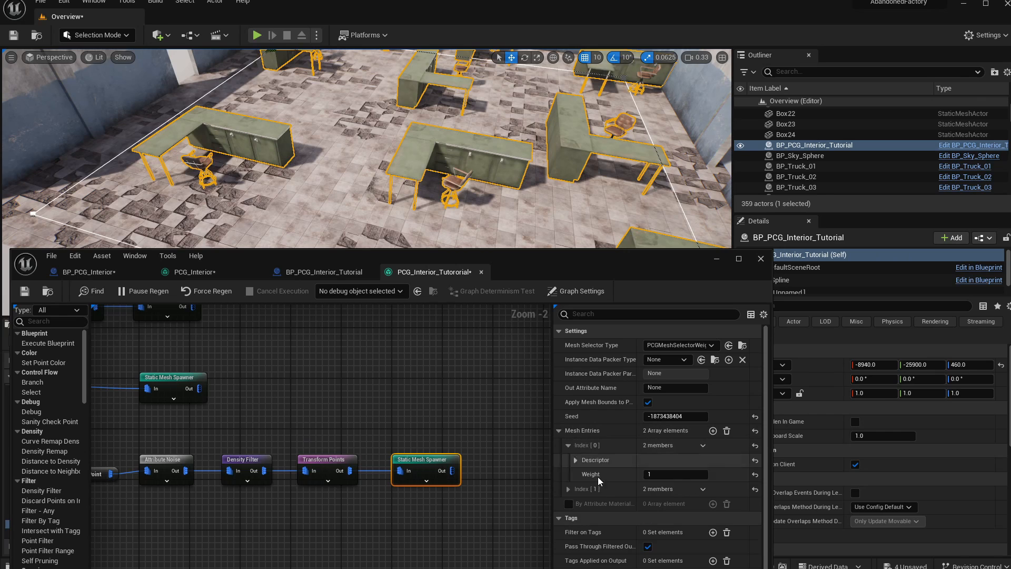
left_click(575, 460)
left_click(716, 490)
type("tabl")
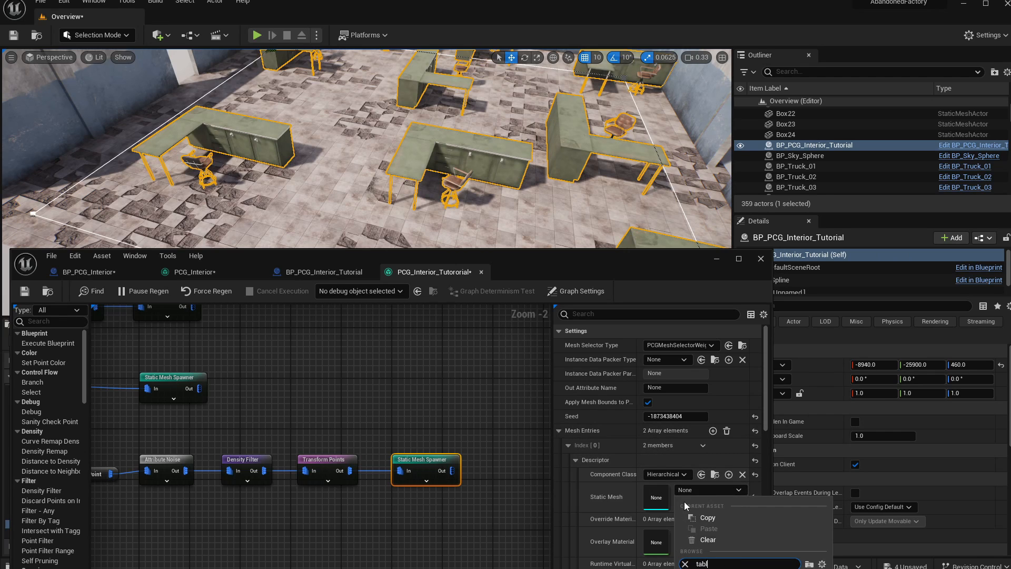
key("BackSpace")
key("BackSpace")
key("BackSpace")
key("BackSpace")
type("desk")
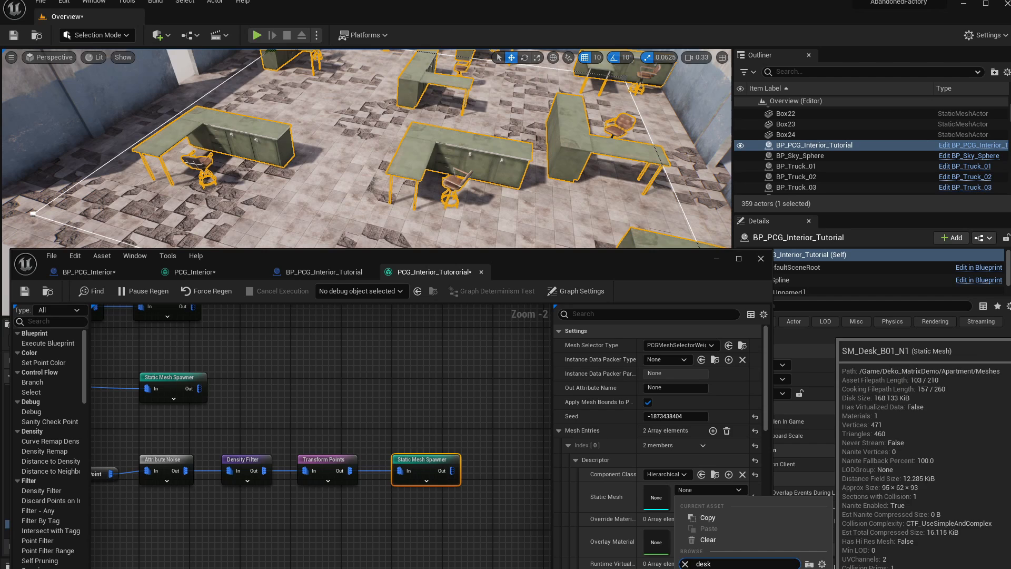
left_click(733, 568)
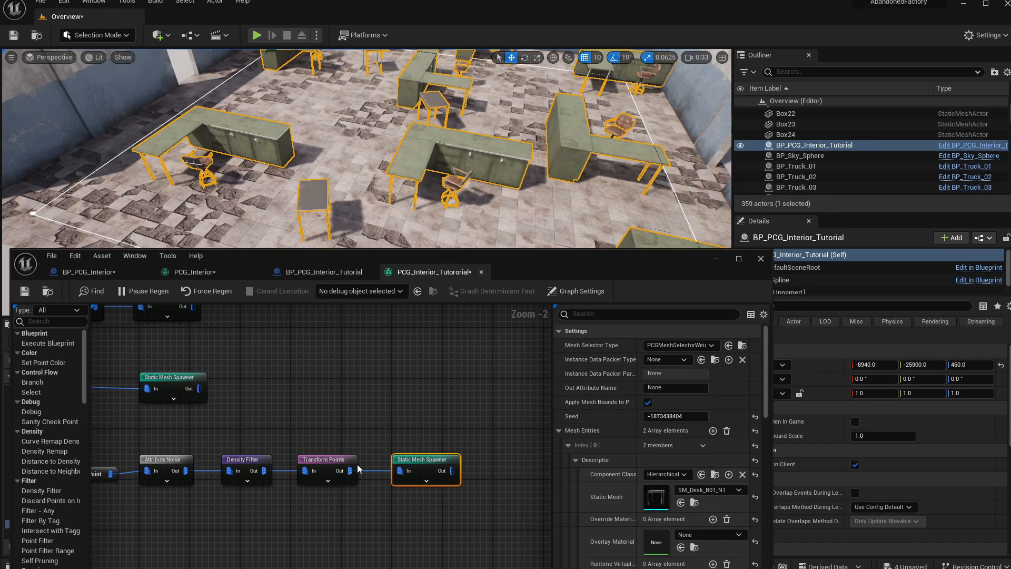
- Assign SM_Desk_C01_N1 as the static mesh of the spawner's second mesh entry
left_click(576, 460)
left_click(685, 534)
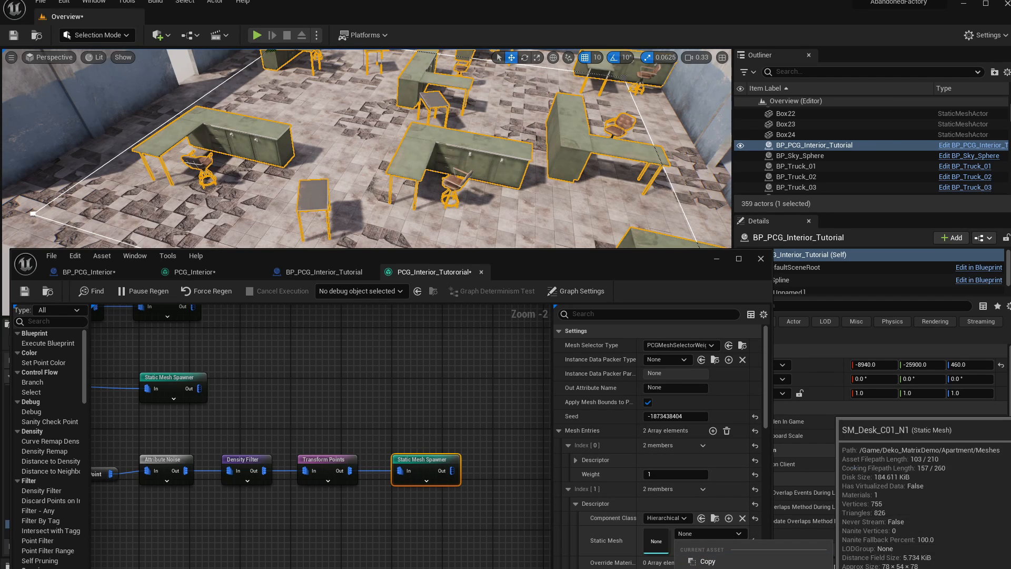
left_click(716, 567)
right_click_drag(490, 192, 453, 178)
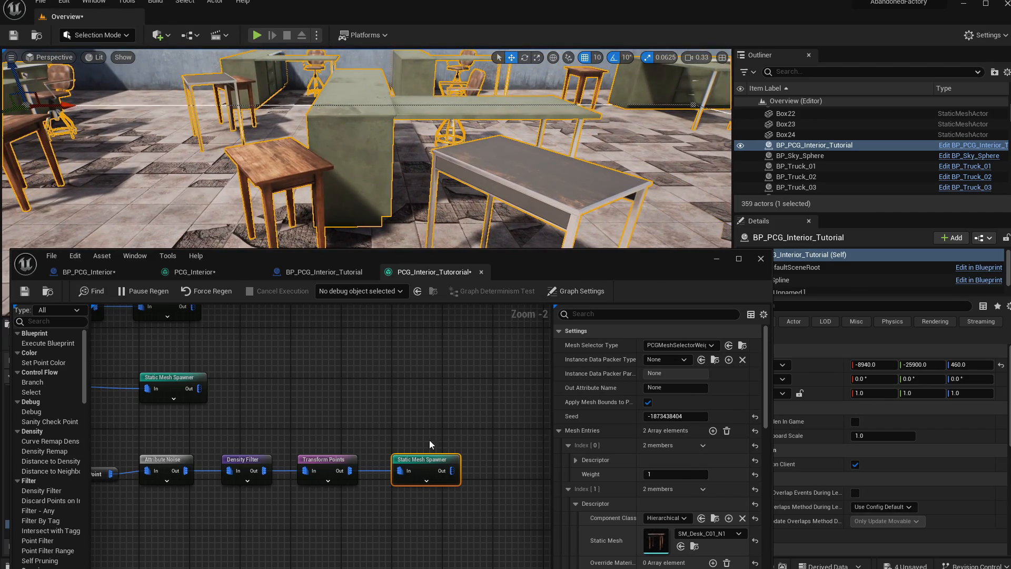
- Turn on the debug display of the final Transform Points node and compare the point bounds with the spawned small desks
left_click(324, 466)
right_click_drag(381, 218, 356, 214)
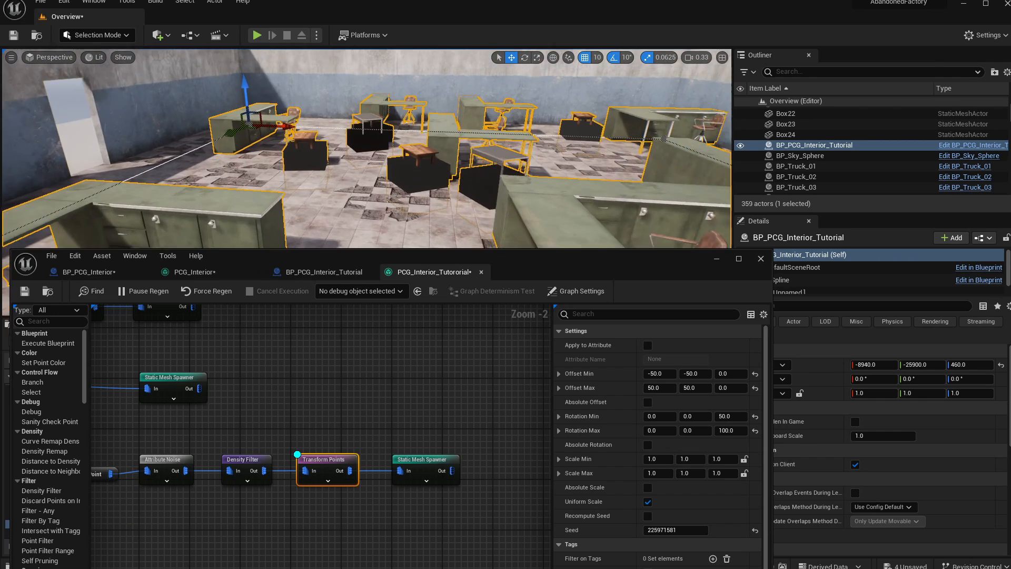
right_click_drag(349, 418, 404, 435)
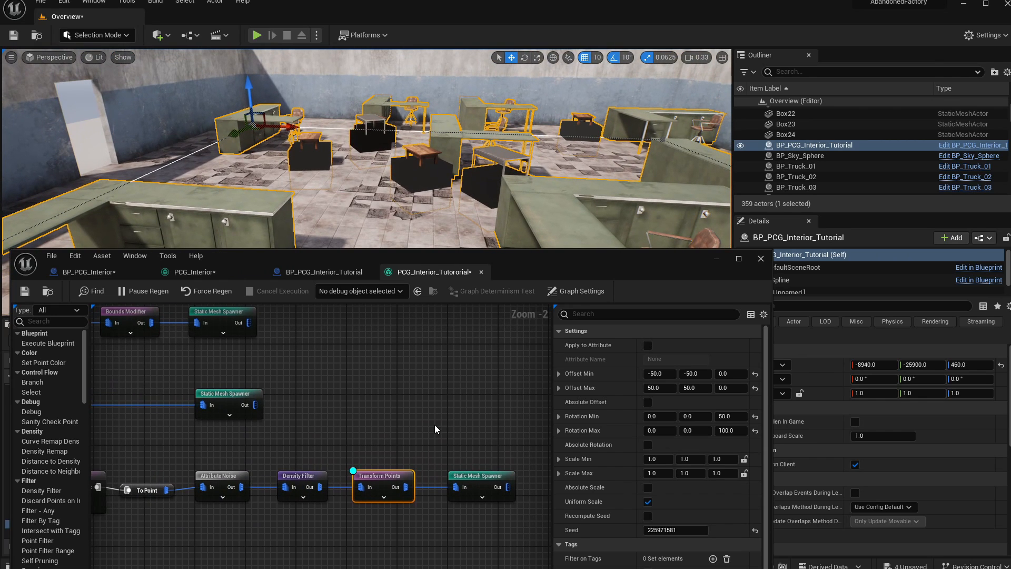
left_click(386, 490)
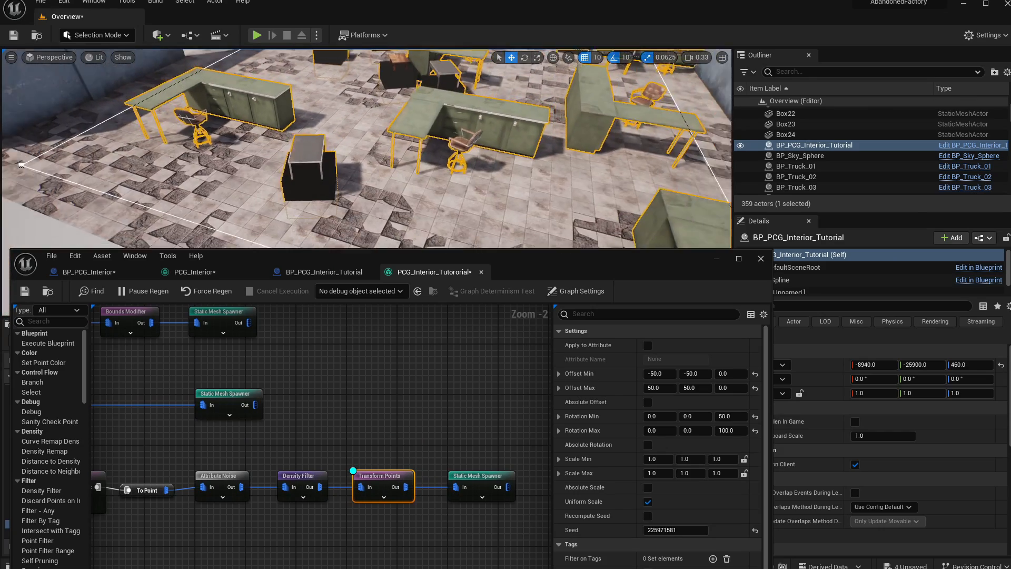
mouse_move(367, 149)
right_mouse_down()
mouse_move(350, 143)
mouse_move(369, 151)
right_mouse_up()
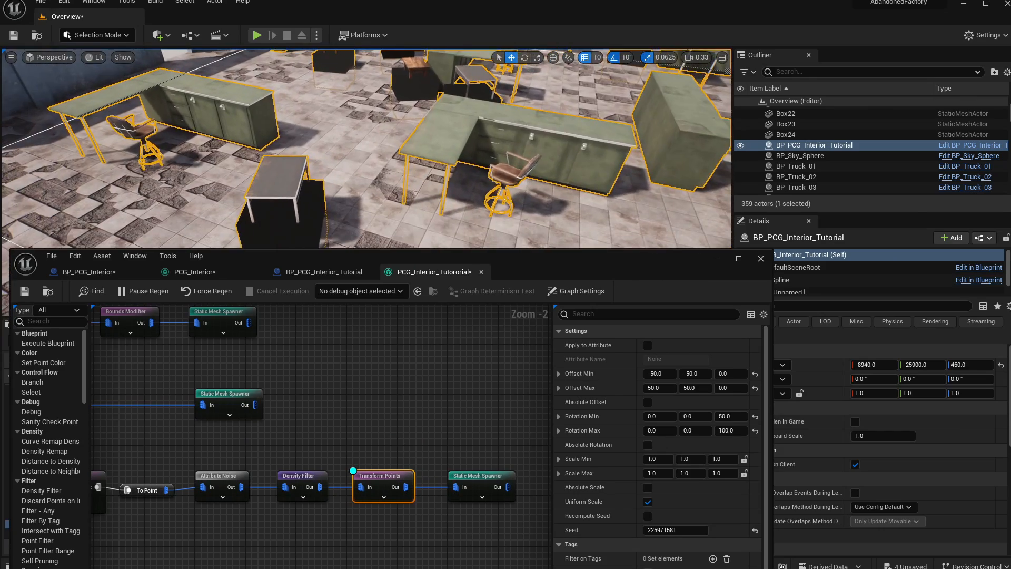
right_click_drag(508, 177, 515, 168)
- Change the mode of the Bounds Modifier on the Spline Sampler's lower branch to Set
right_click_drag(292, 459, 525, 472)
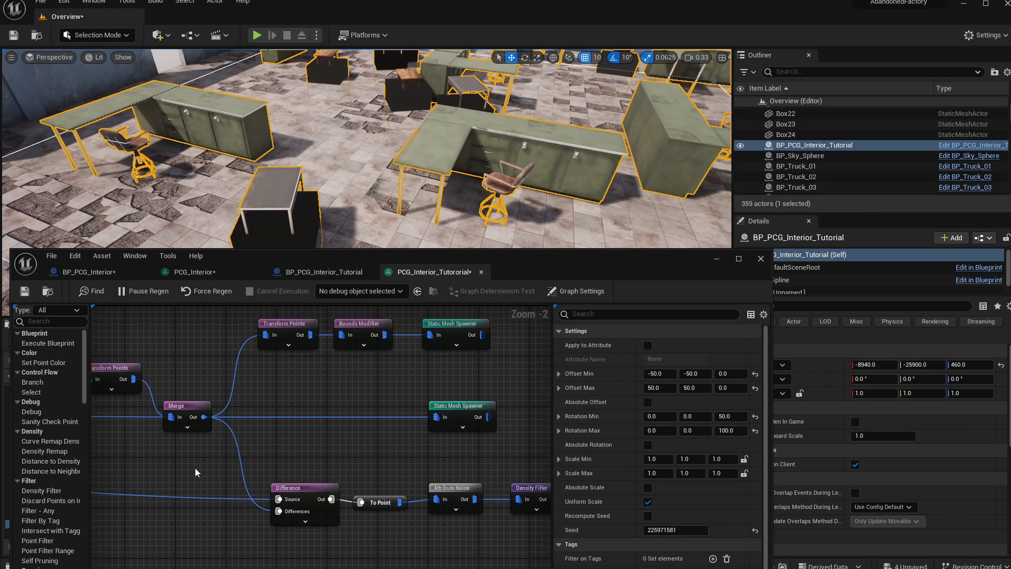
right_click_drag(394, 466, 261, 466)
right_click_drag(349, 463, 106, 432)
scroll(242, 456, "down", 1)
right_click_drag(242, 457, 490, 501)
right_click_drag(88, 412, 268, 441)
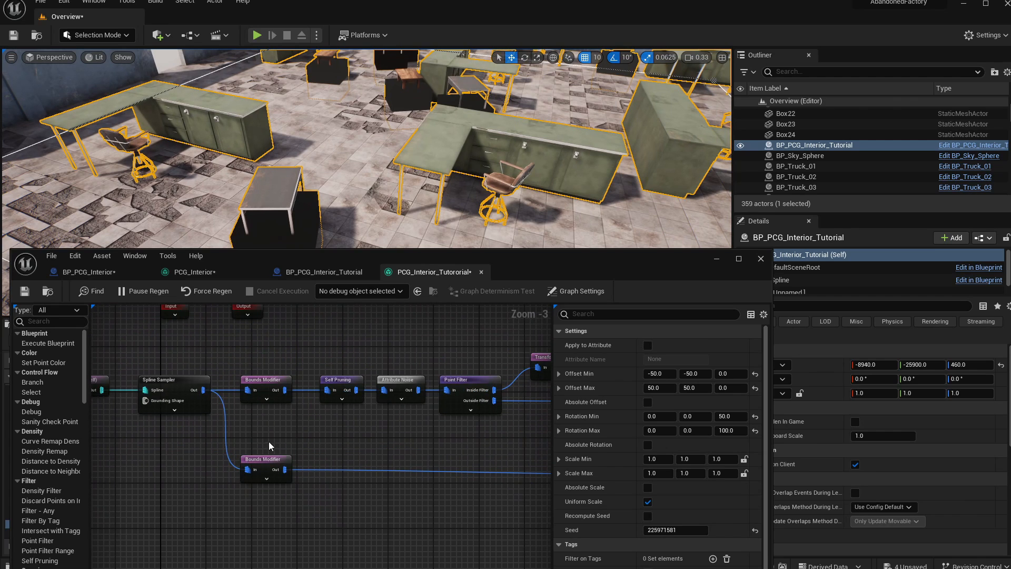
left_click(264, 460)
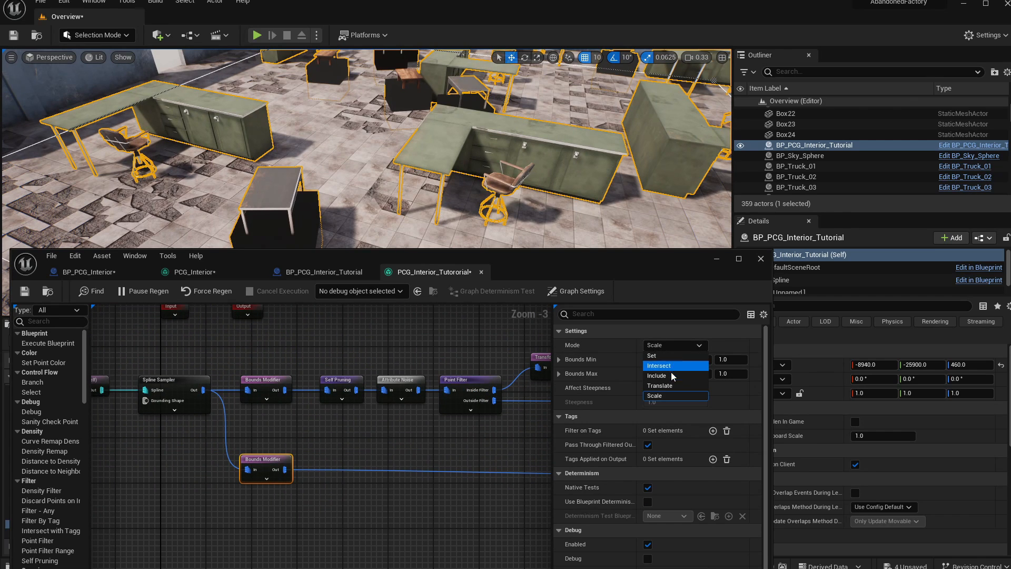
left_click(659, 356)
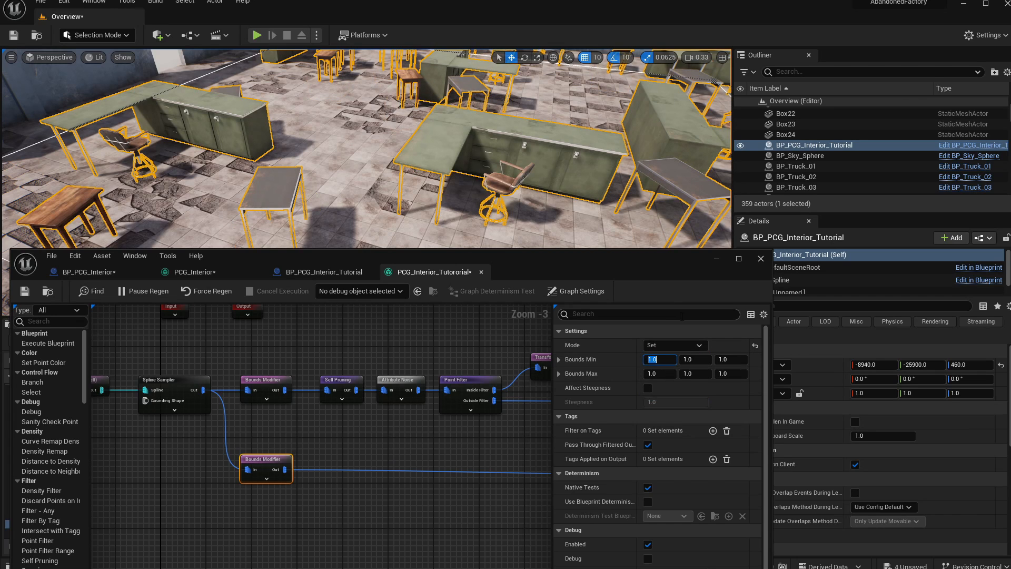
- Set this Bounds Modifier's minimum bounds to -20, -20, 0 and its maximum bounds to 20, 20, 100
type("-20")
left_click(661, 374)
type("-")
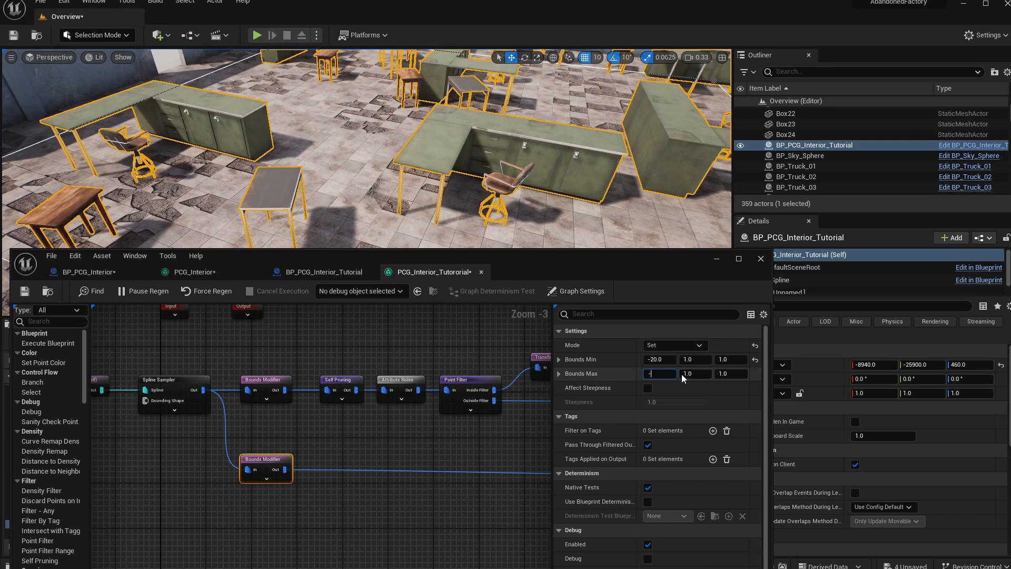
key("Return")
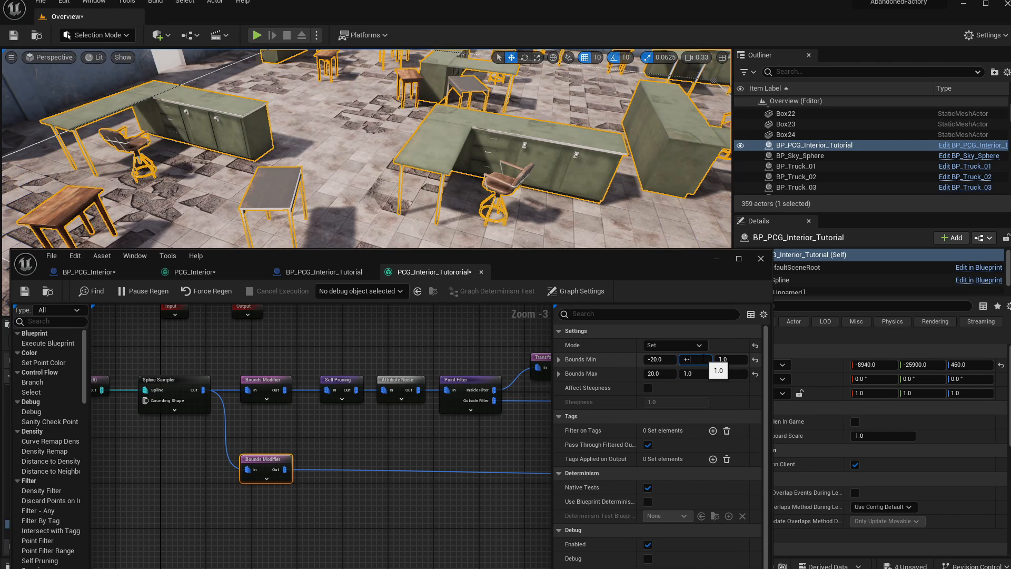
type("-20")
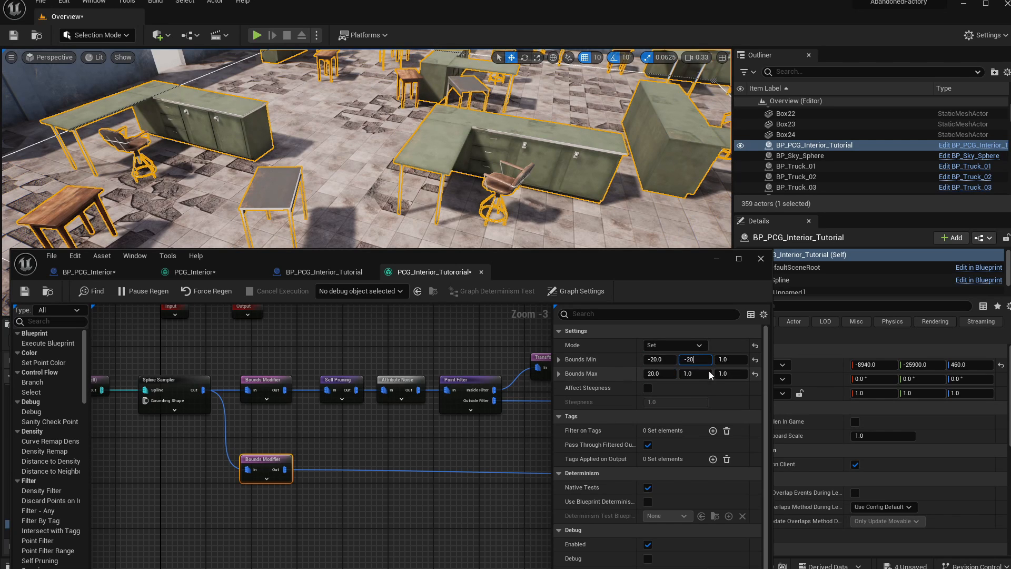
key("Return")
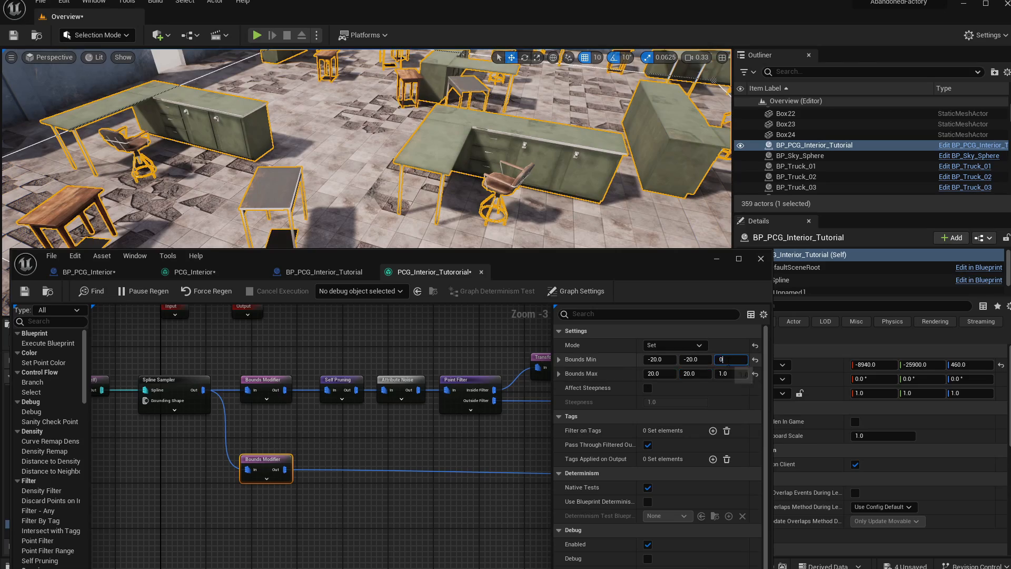
left_click(730, 372)
type("100")
key("Return")
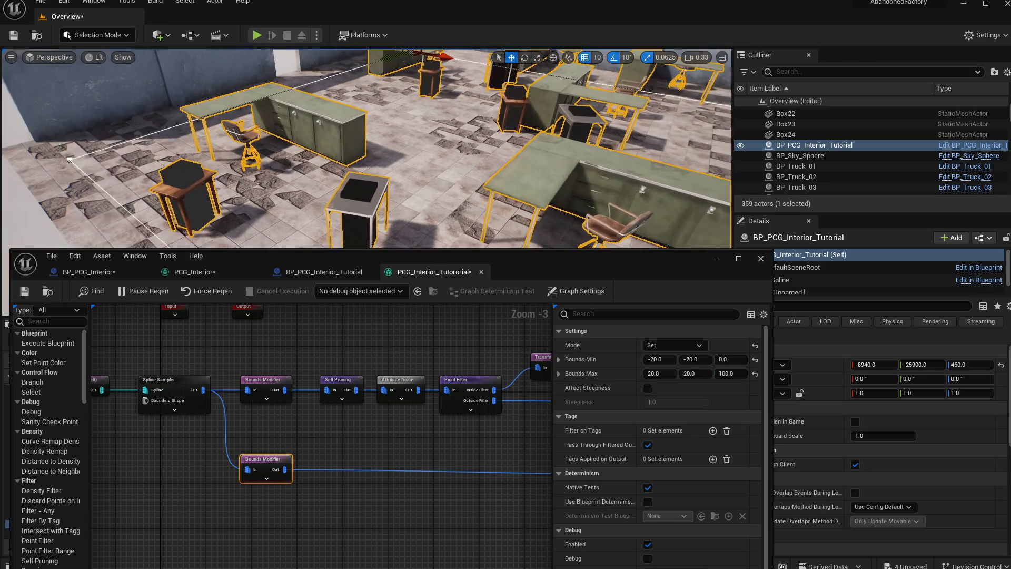
- Set the Z component of the lower Bounds Modifier's maximum bounds to 95 to match the small desks' height
right_click_drag(367, 148, 495, 230)
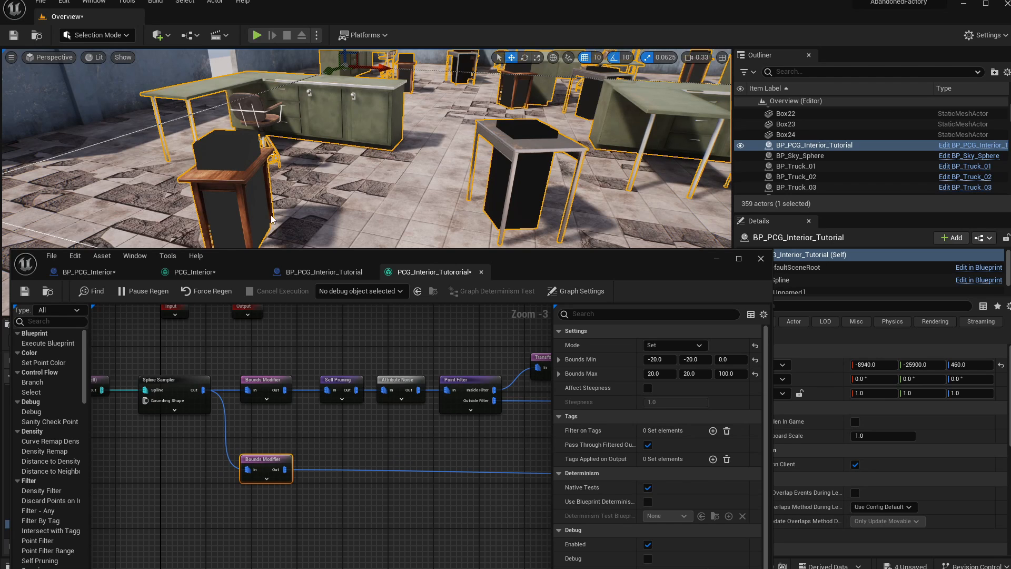
left_click(728, 373)
type("90")
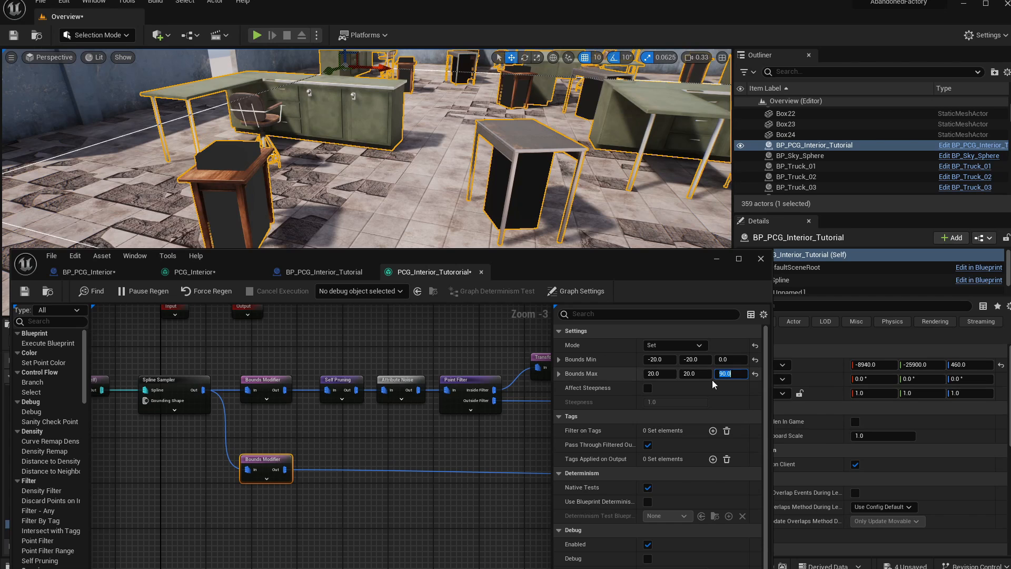
key("BackSpace")
type("5")
key("Return")
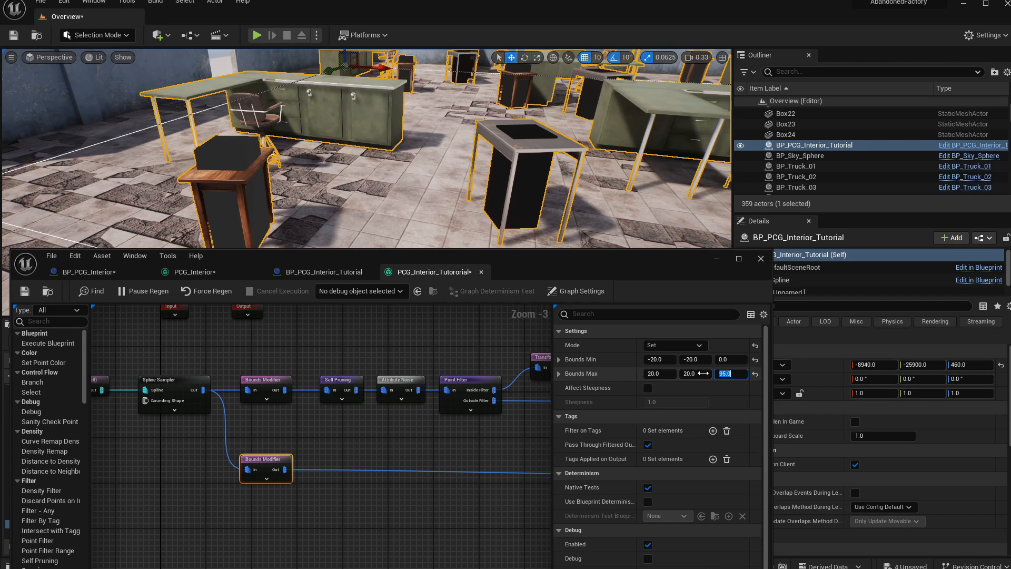
- Set the lower Bounds Modifier's X and Y bounds to -50 and -30 for the minimum, and 50 and 30 for the maximum
type("-30")
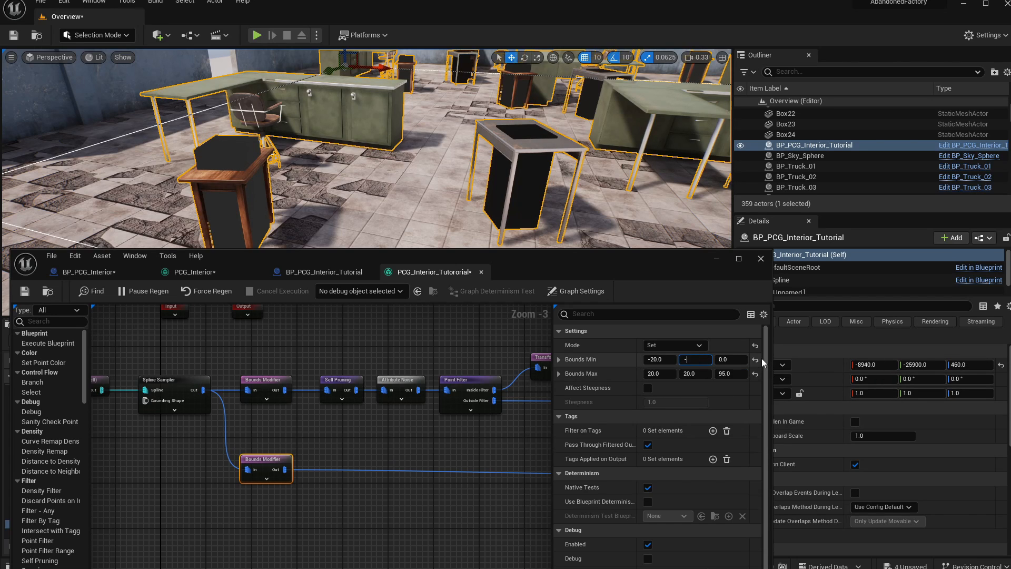
key("Return")
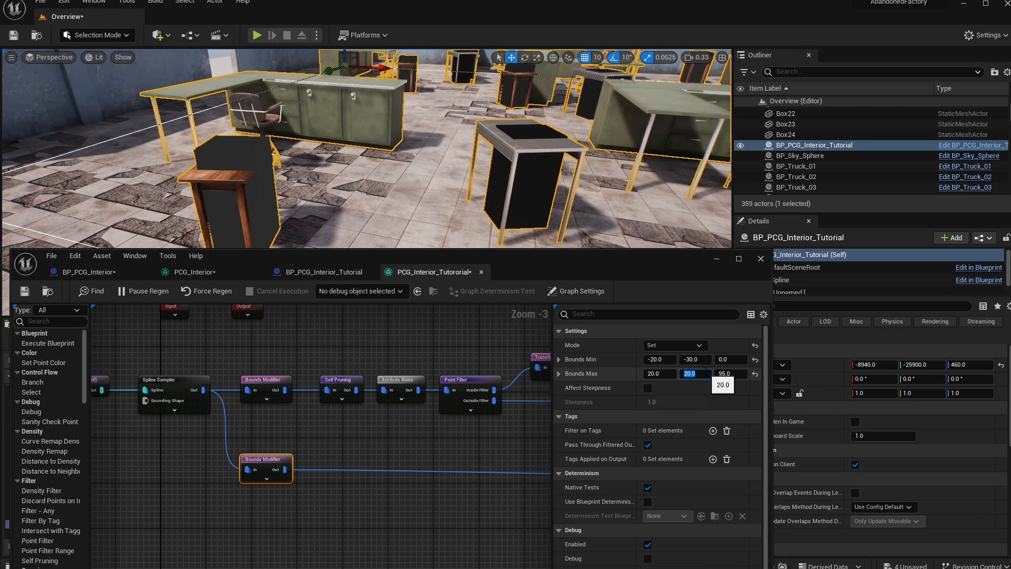
left_click(711, 372)
type("30")
key("Return")
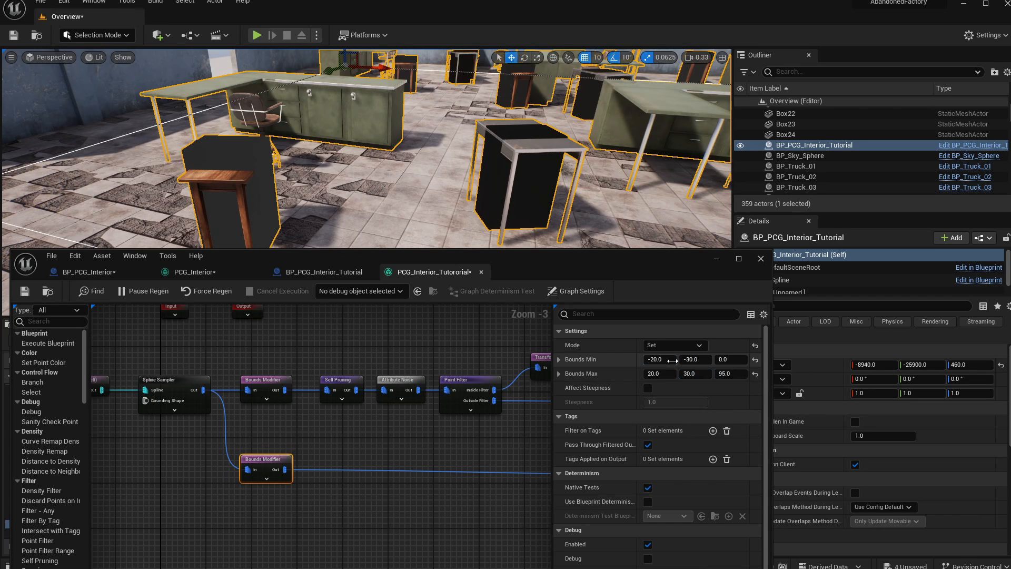
key("Return")
left_click(670, 372)
type("50")
key("Return")
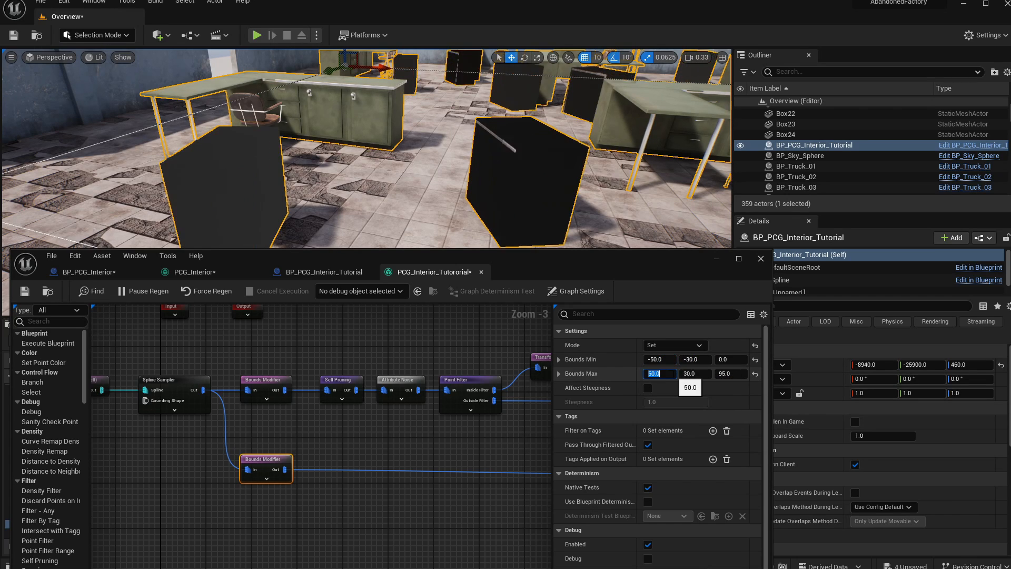
right_click_drag(540, 152, 532, 210)
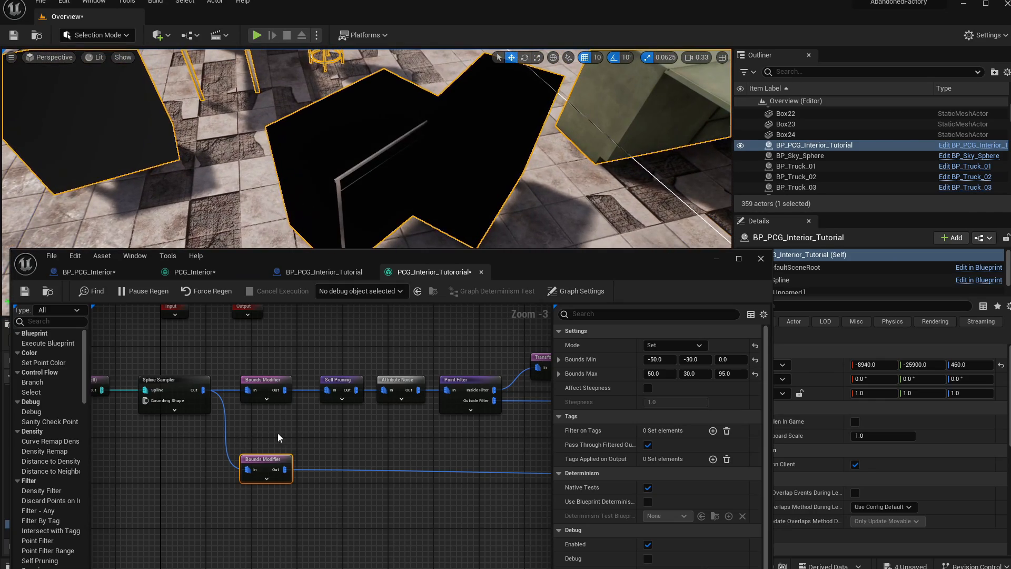
- Turn off the debug display of the Transform Points node in the small-desk chain
right_click_drag(343, 450, 79, 423)
right_click_drag(433, 433, 132, 407)
right_click_drag(429, 385, 366, 404)
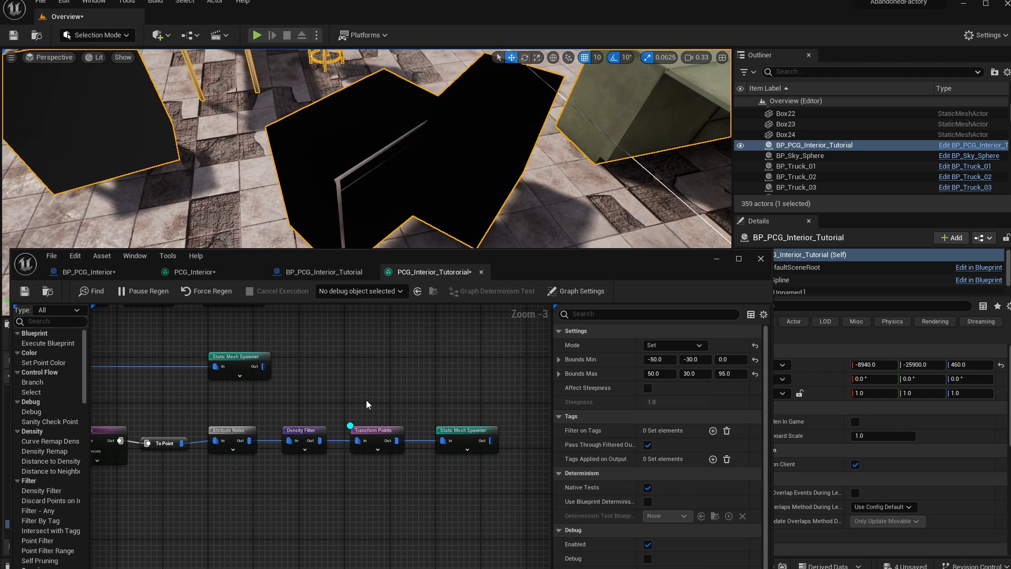
left_click(375, 430)
key("d")
right_click_drag(464, 175, 448, 190)
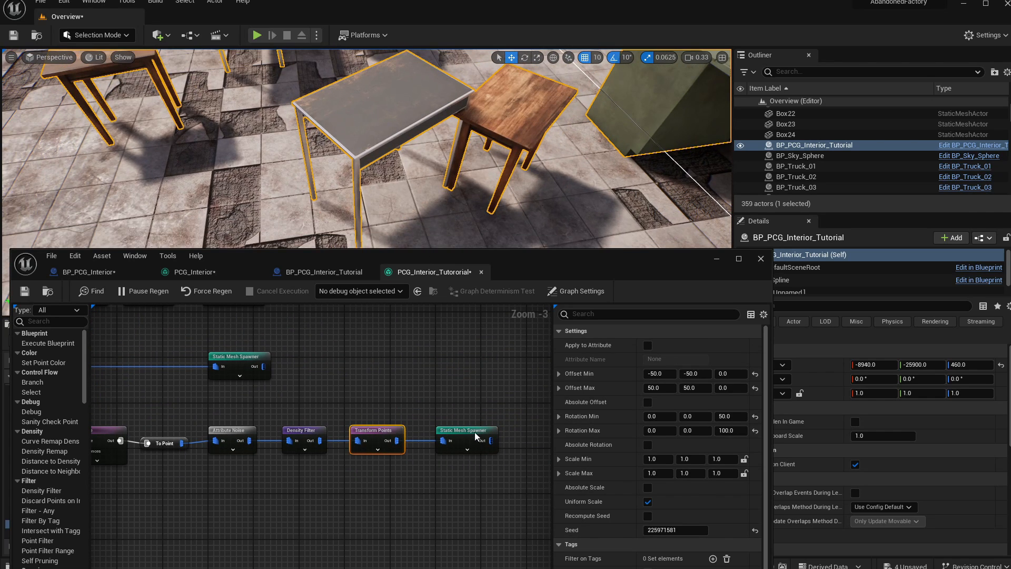
- Make room before the final Static Mesh Spawner and add a Self Pruning node fed by the Transform Points output
left_click_drag(472, 431, 538, 428)
right_click_drag(475, 403, 451, 422)
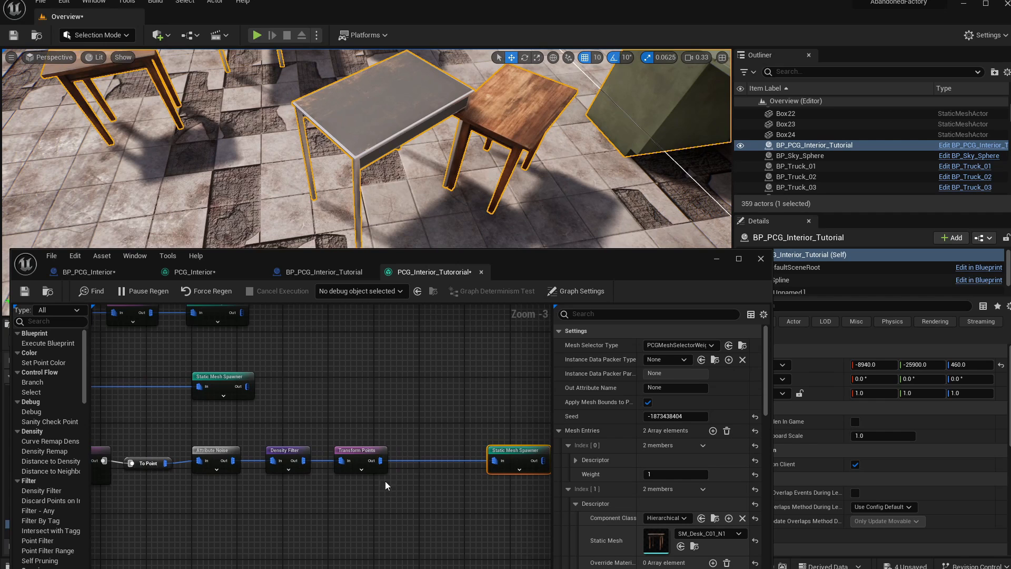
scroll(431, 459, "up", 2)
right_click_drag(431, 459, 381, 454)
left_click_drag(317, 456, 359, 469)
type("self")
key("Return")
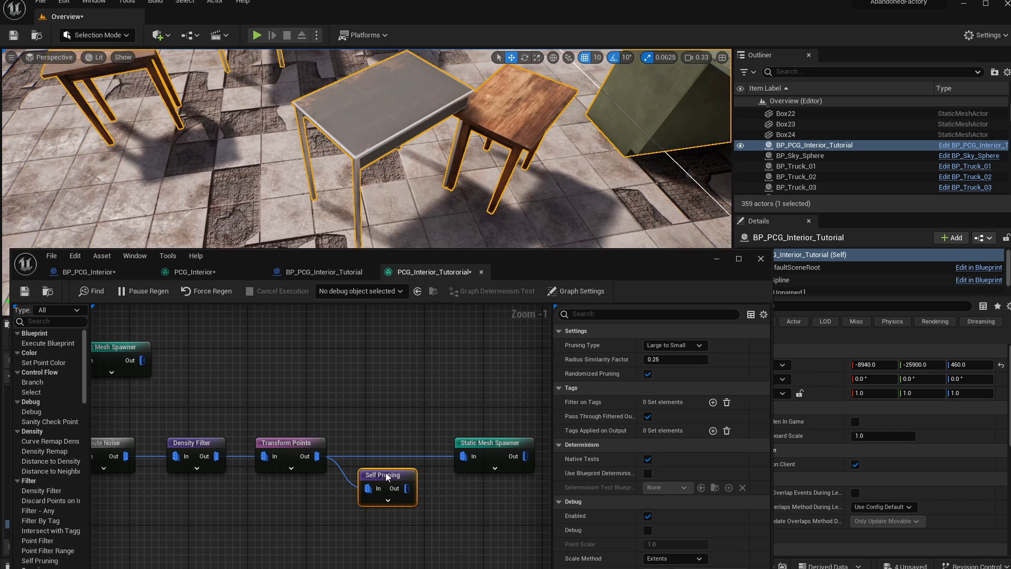
- Replace the direct Transform Points link to the spawner with the Self Pruning output, and align the Self Pruning node with the row
left_click(381, 456, "alt")
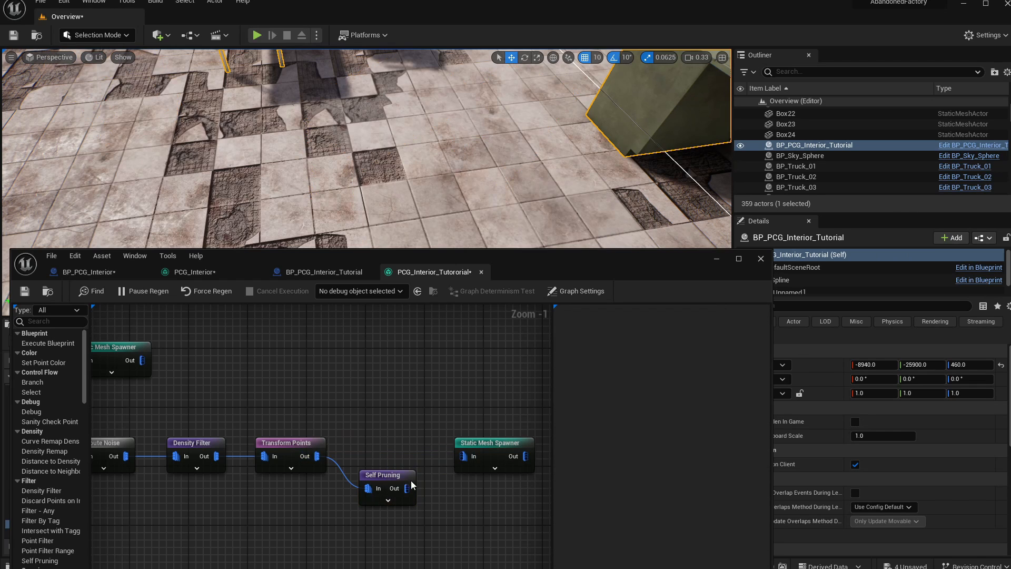
left_click_drag(453, 463, 463, 456)
left_click_drag(387, 486, 387, 454)
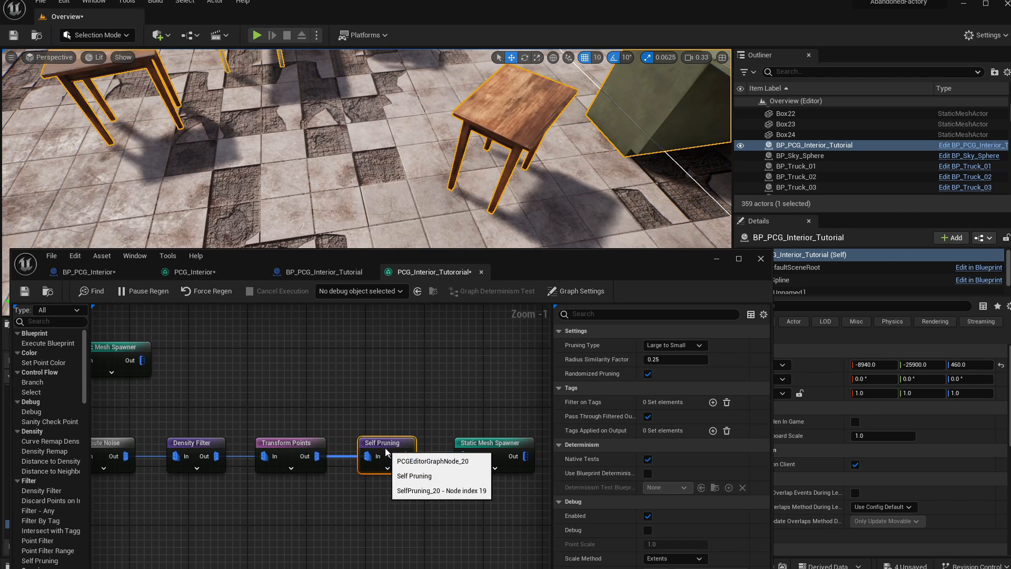
- Set the Y offset range of the small-desk Transform Points node to -100 minimum and 100 maximum
right_click_drag(369, 158, 384, 217)
left_click(314, 463)
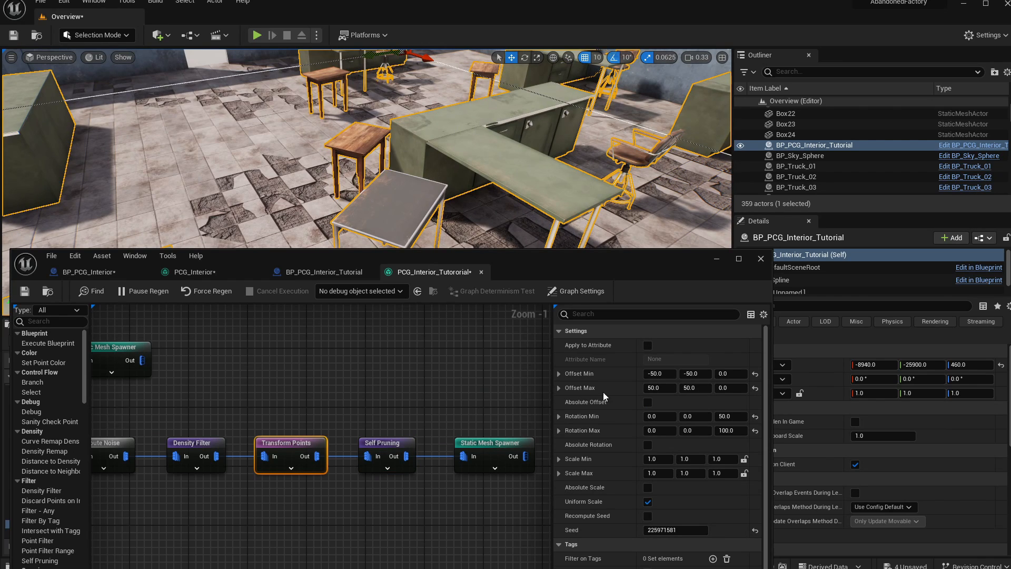
left_click(703, 373)
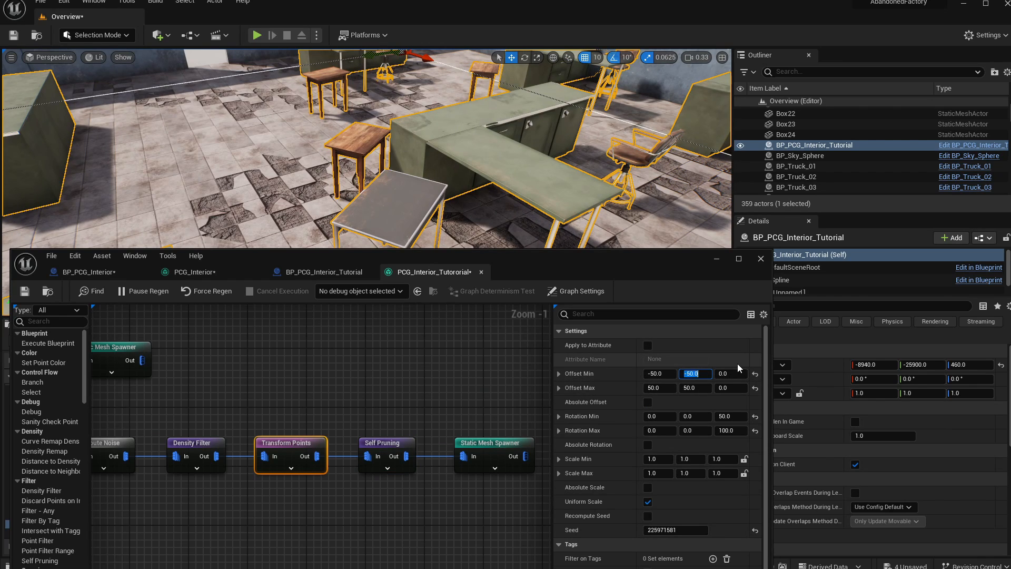
type("-100")
key("Return")
left_click(706, 390)
type("1")
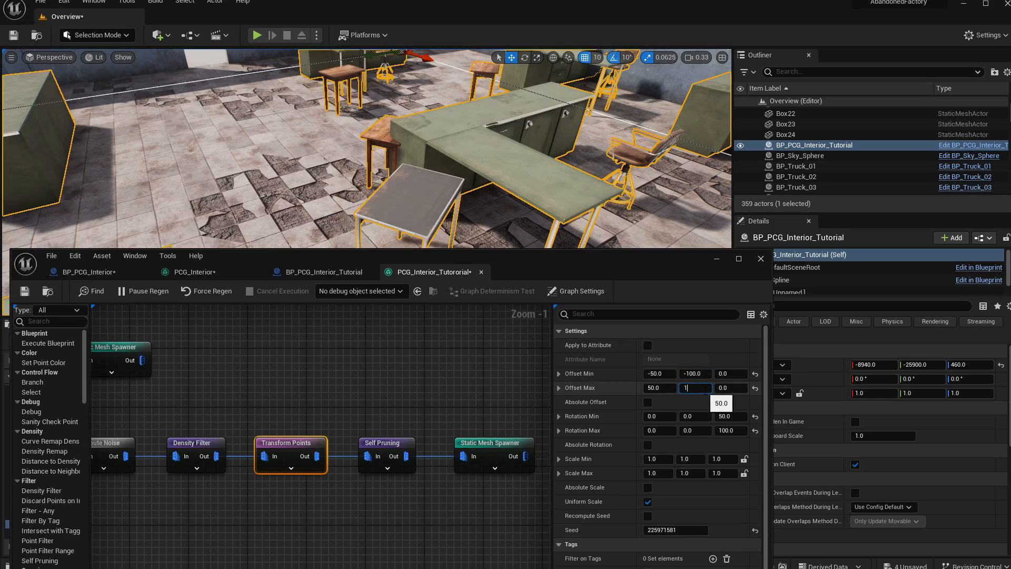
type("00")
key("Return")
right_click_drag(501, 202, 477, 210)
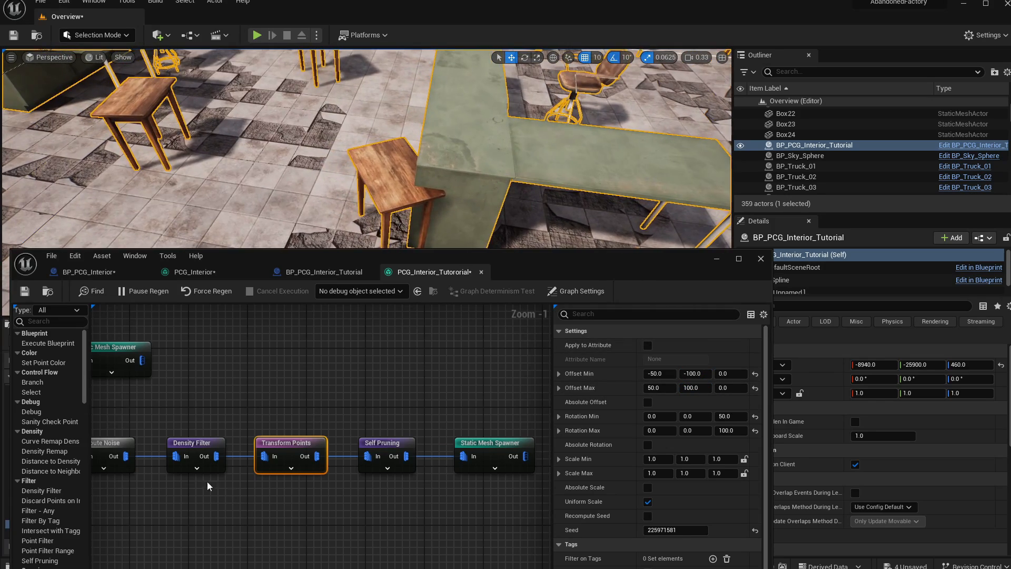
- Move the final Static Mesh Spawner further from the Self Pruning node to leave a gap between them
right_click_drag(248, 405, 353, 420)
scroll(353, 419, "down", 2)
right_click_drag(252, 441, 339, 413)
left_click_drag(264, 431, 272, 407)
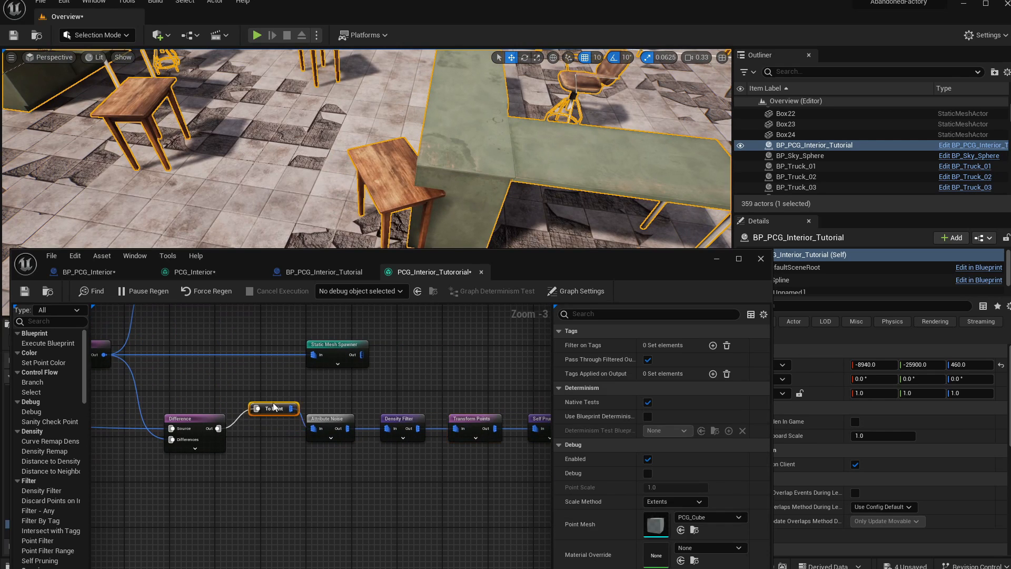
right_click_drag(352, 404, 226, 395)
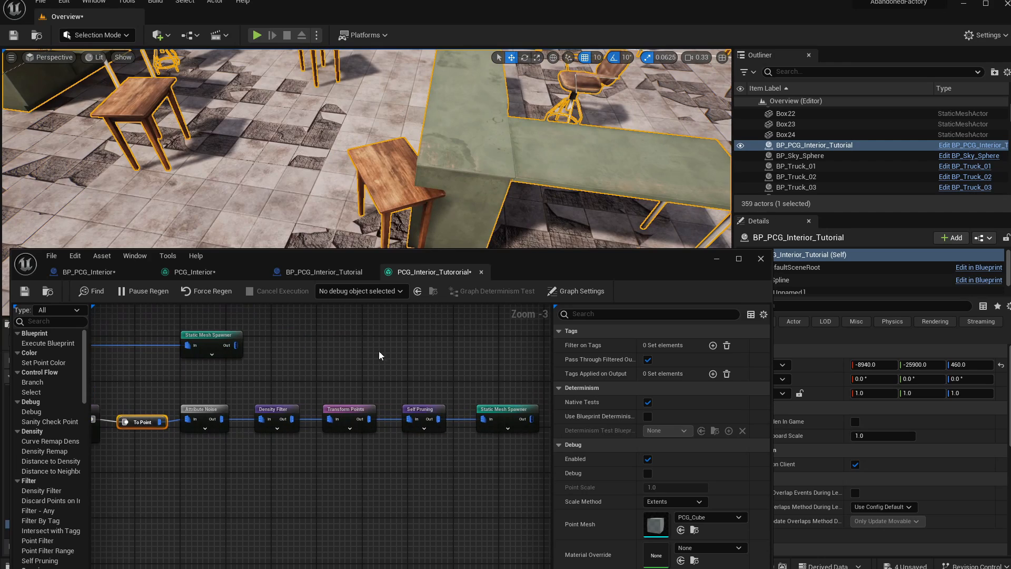
right_click_drag(500, 172, 498, 199)
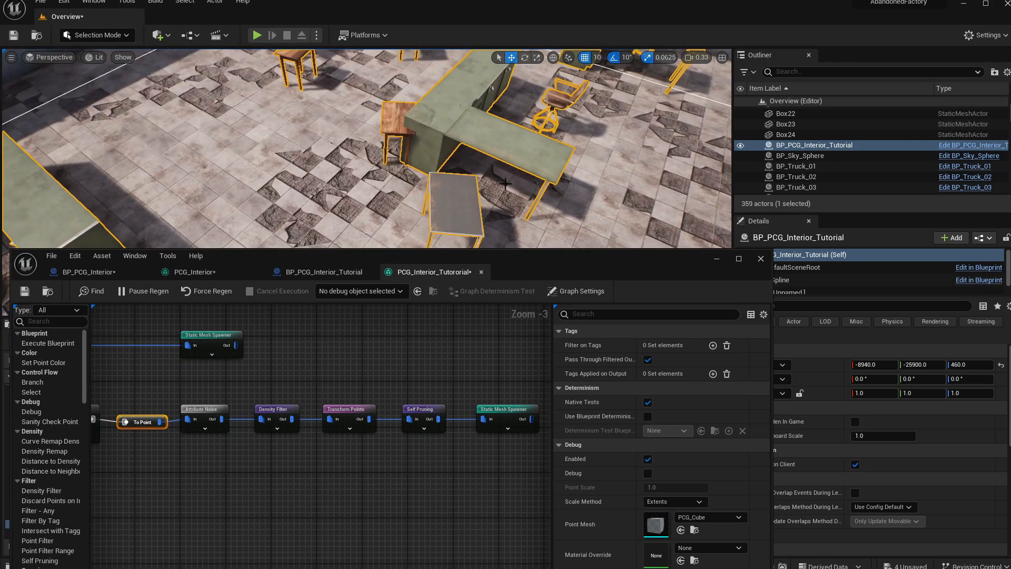
right_click_drag(473, 392, 506, 385)
left_click(422, 412)
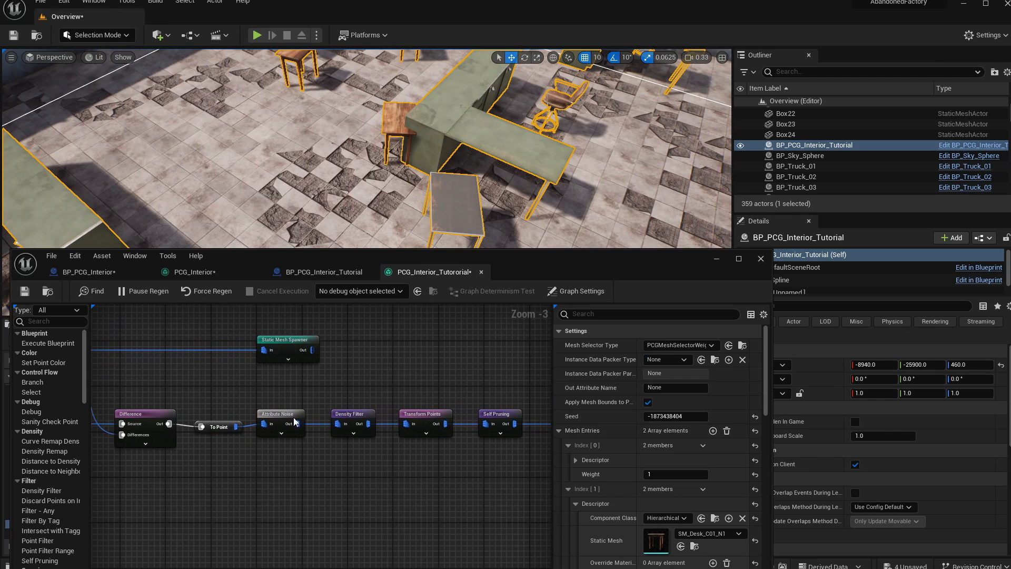
- Duplicate the Difference and To Point nodes and wire the copies between Self Pruning and the final Static Mesh Spawner
left_click(164, 439)
right_click_drag(369, 467, 237, 488)
left_click_drag(237, 488, 459, 431)
left_click_drag(392, 437, 493, 438)
left_click(522, 464)
right_click_drag(526, 463, 401, 448)
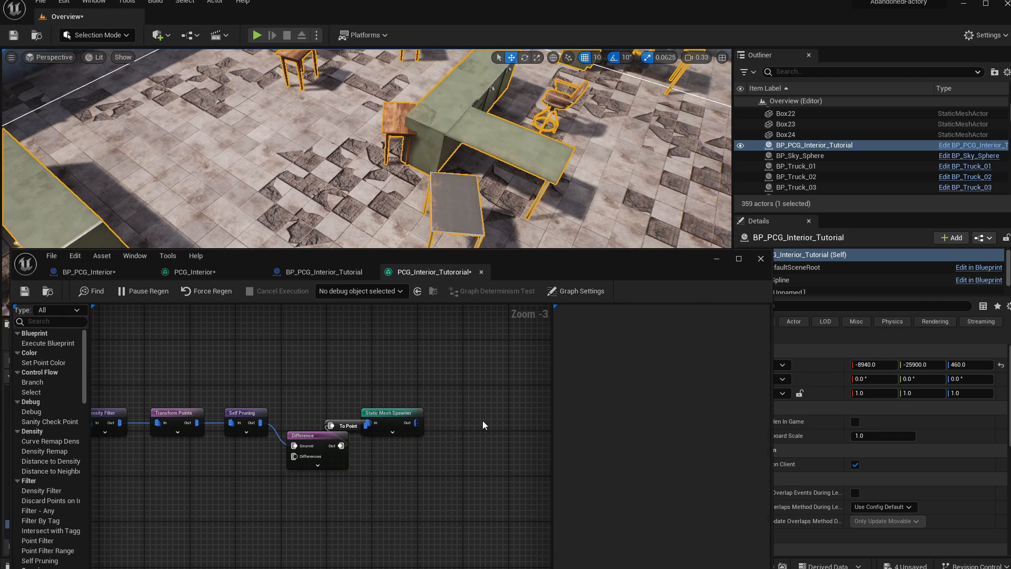
left_click_drag(409, 415, 482, 420)
mouse_move(338, 424)
left_mouse_down()
mouse_move(386, 430)
mouse_move(336, 417)
left_mouse_up()
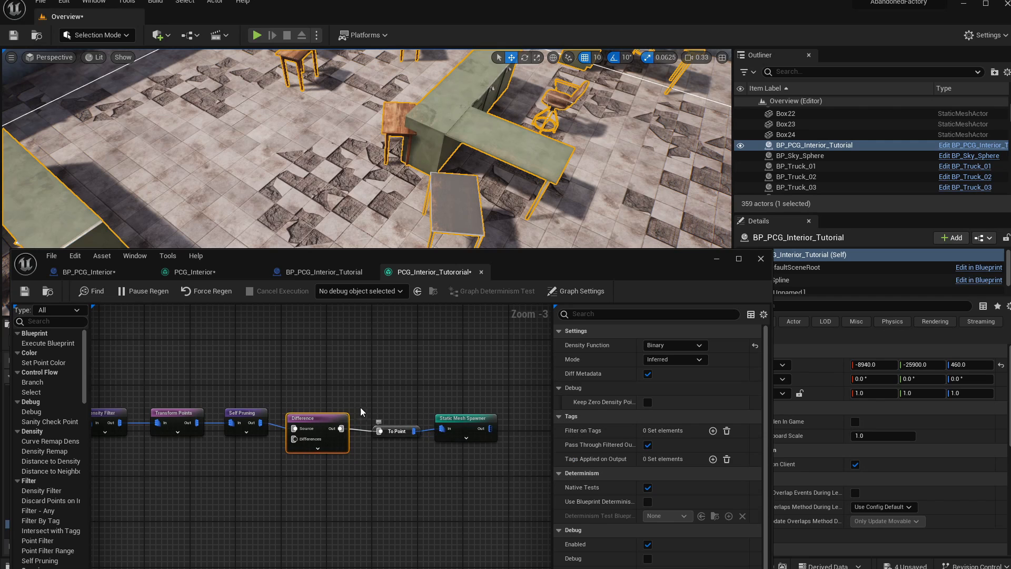
- Connect the Merge output to the Differences input of the duplicated Difference node to remove small desks overlapping the large ones
right_click_drag(249, 408, 447, 390)
scroll(275, 427, "down", 1)
right_click_drag(231, 467, 327, 460)
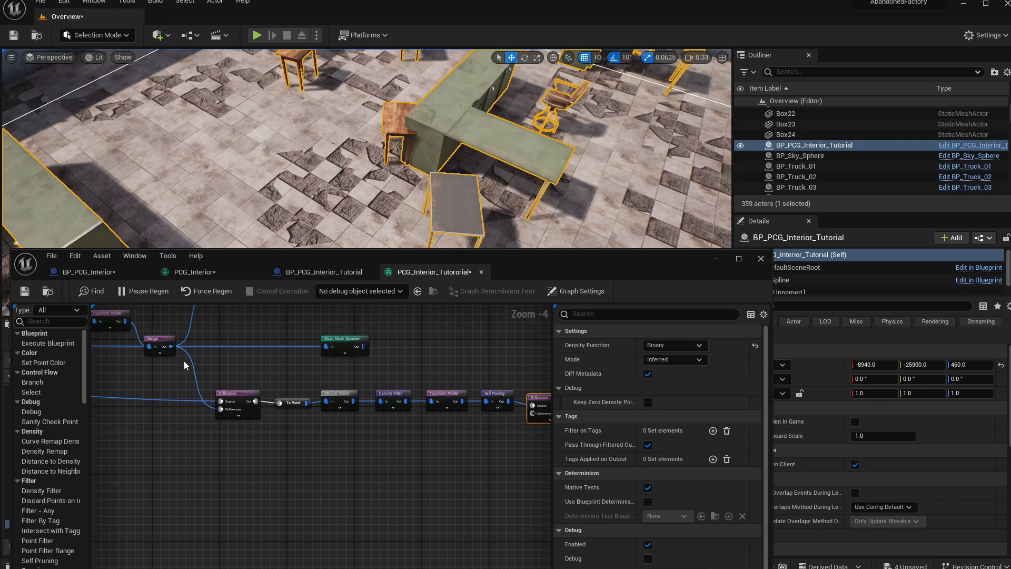
left_click_drag(171, 346, 467, 415)
right_click_drag(477, 170, 400, 197)
right_click_drag(369, 153, 308, 147)
- Tune the small-desk Density Filter's upper bound, trying 0.536 and settling on 0.416
left_click(331, 402)
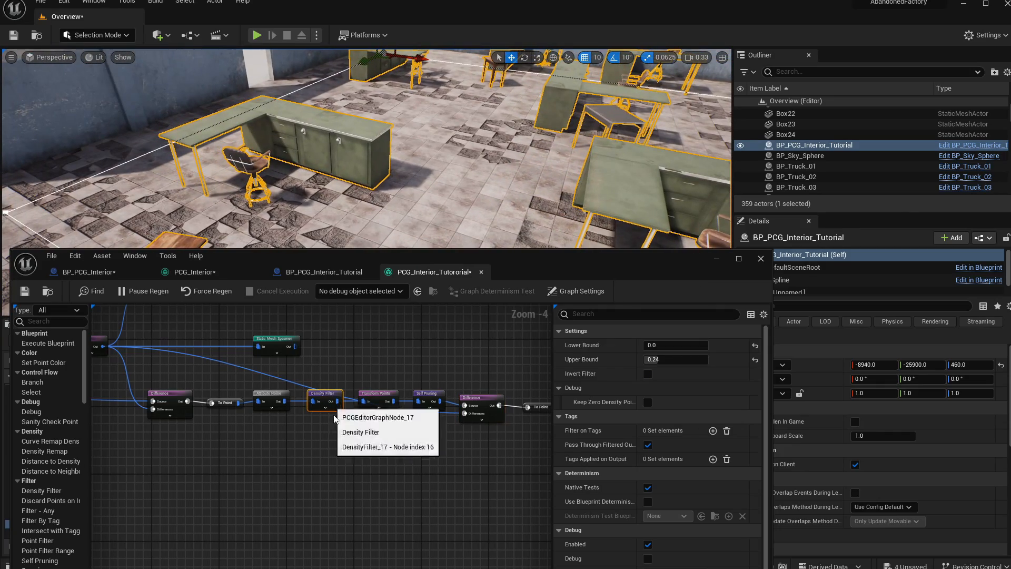
right_click_drag(495, 184, 520, 185)
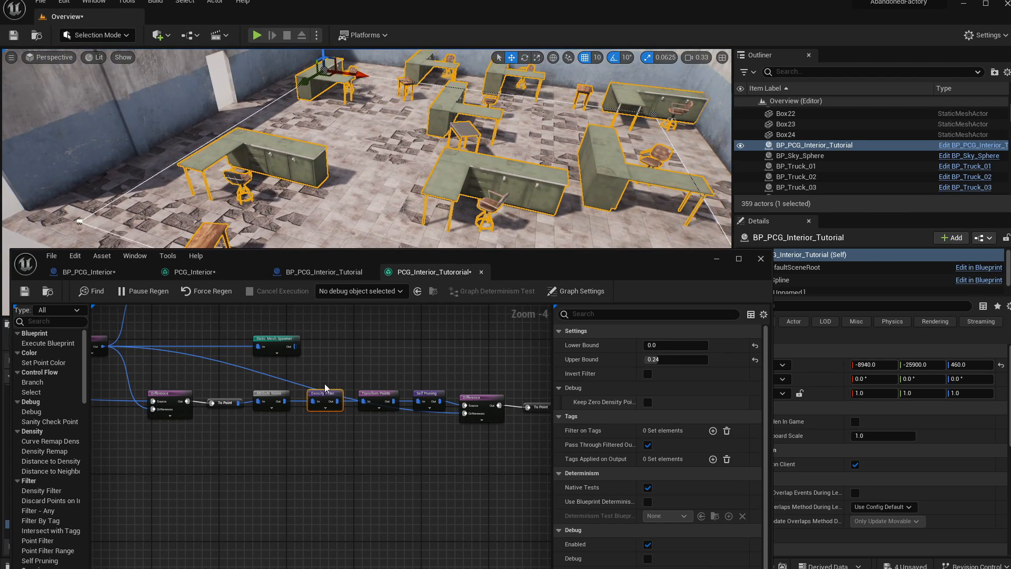
scroll(325, 387, "up", 4)
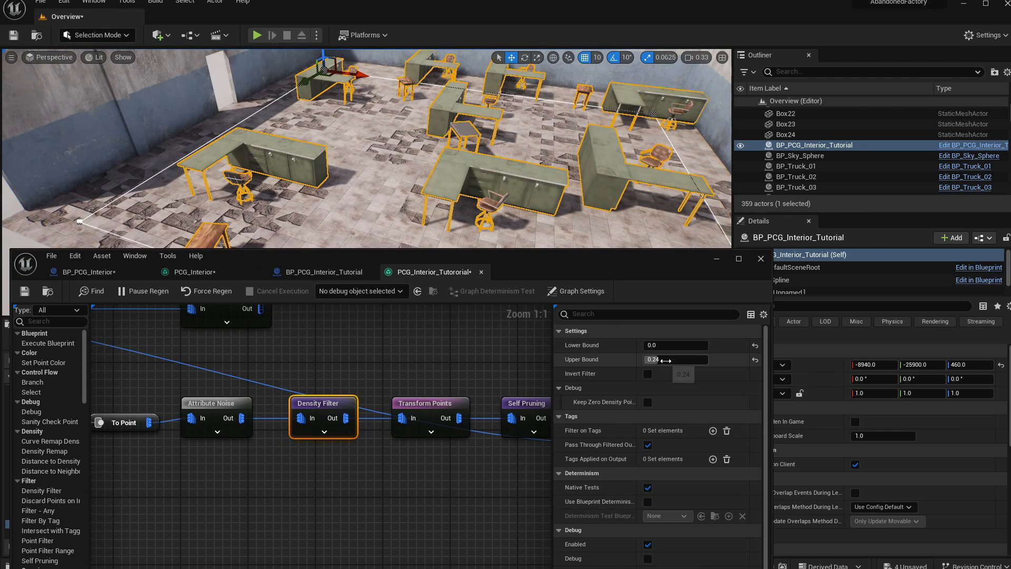
right_click_drag(345, 156, 358, 182)
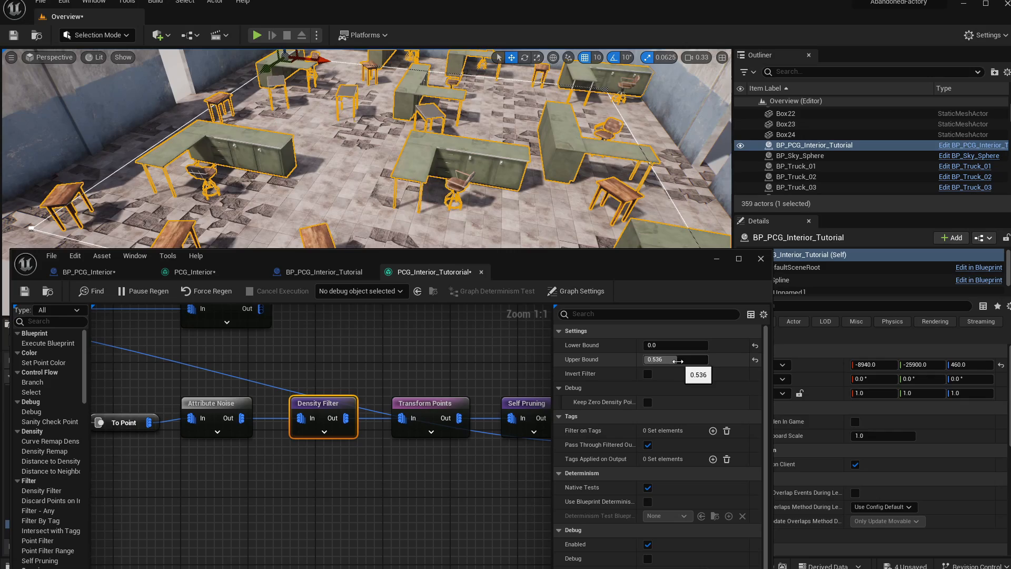
right_click_drag(401, 182, 437, 197)
key("s")
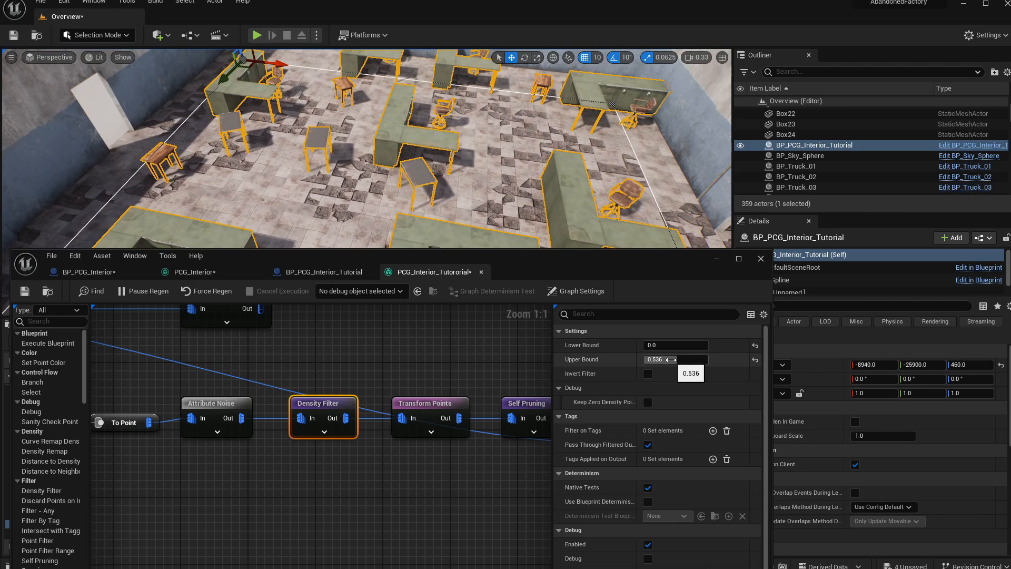
left_click_drag(676, 359, 664, 359)
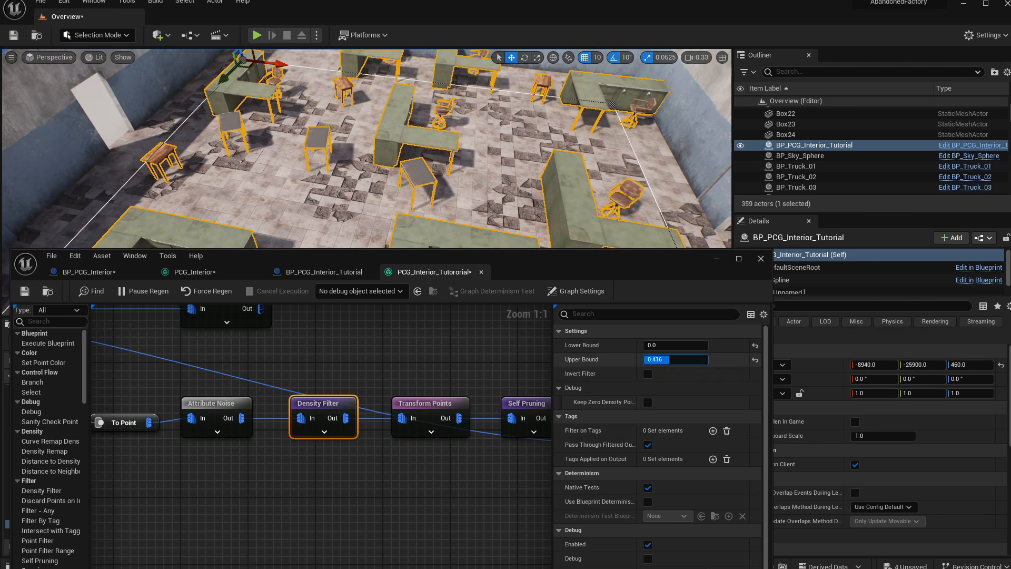
key("d")
right_click_drag(364, 96, 360, 96)
key("a")
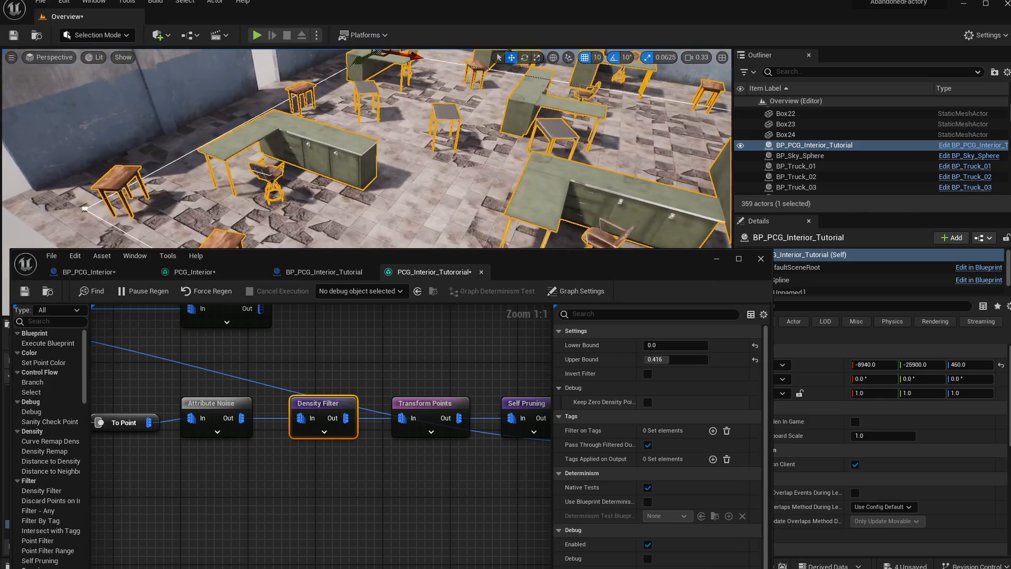
- Examine the graph's node chain from the Spline Sampler through the Point Filter and Merge to the spawner branches
scroll(379, 437, "down", 4)
right_click_drag(330, 502, 249, 498)
scroll(342, 460, "down", 1)
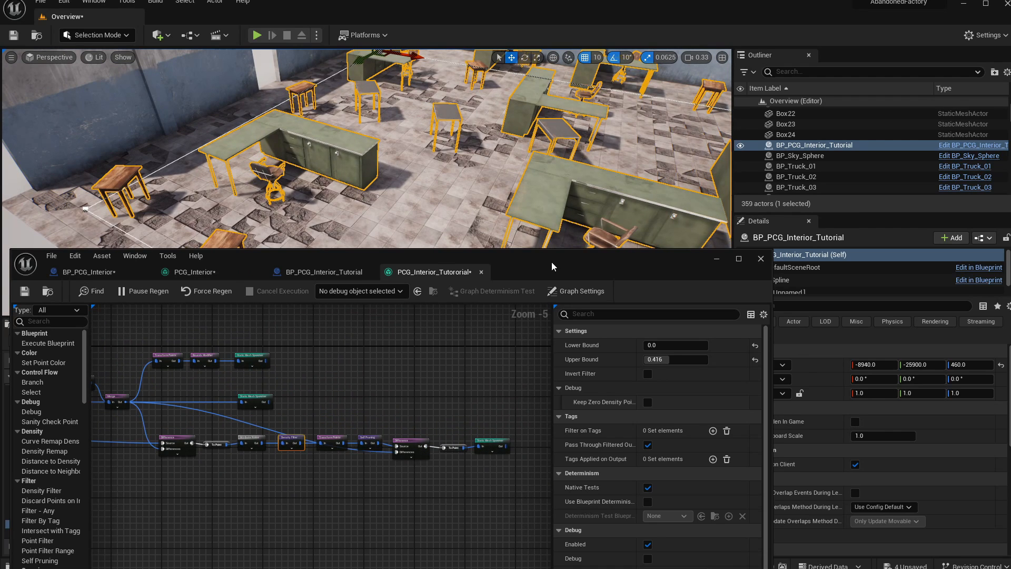
left_click_drag(552, 263, 639, 256)
right_click_drag(431, 162, 377, 167)
right_click_drag(281, 455, 525, 483)
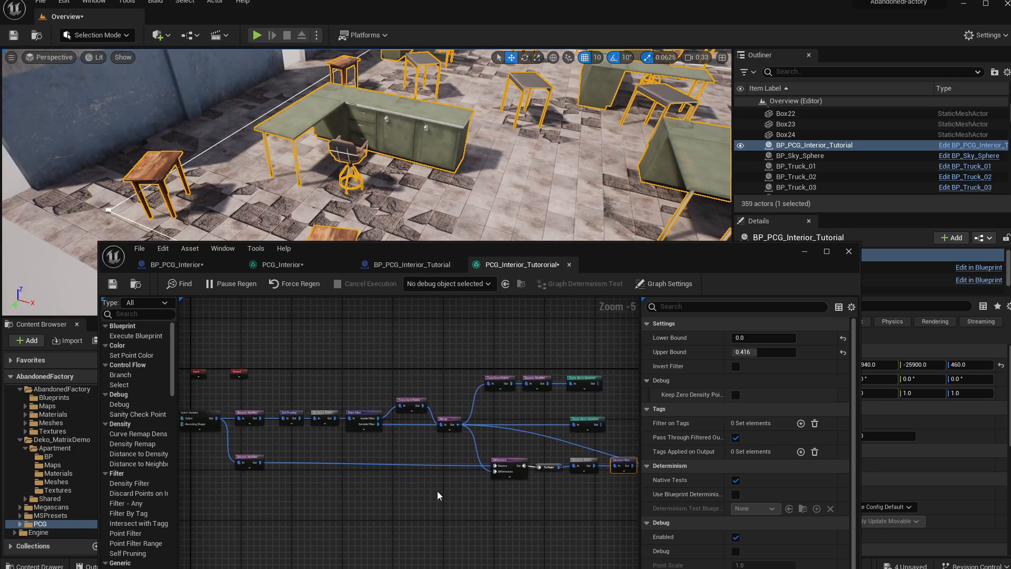
right_click_drag(290, 486, 423, 457)
scroll(411, 453, "up", 4)
right_click_drag(360, 443, 392, 469)
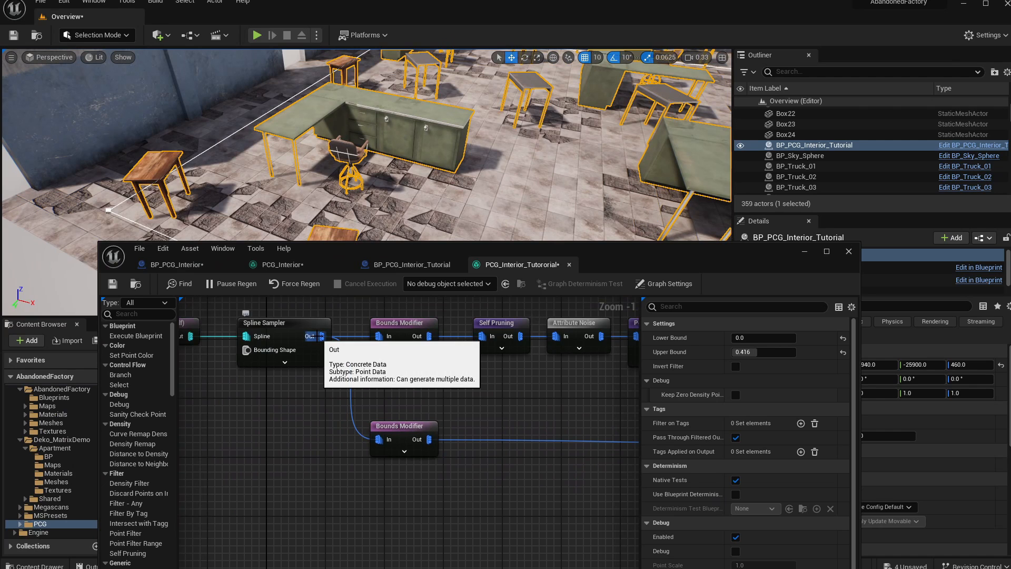
right_click_drag(376, 390, 289, 404)
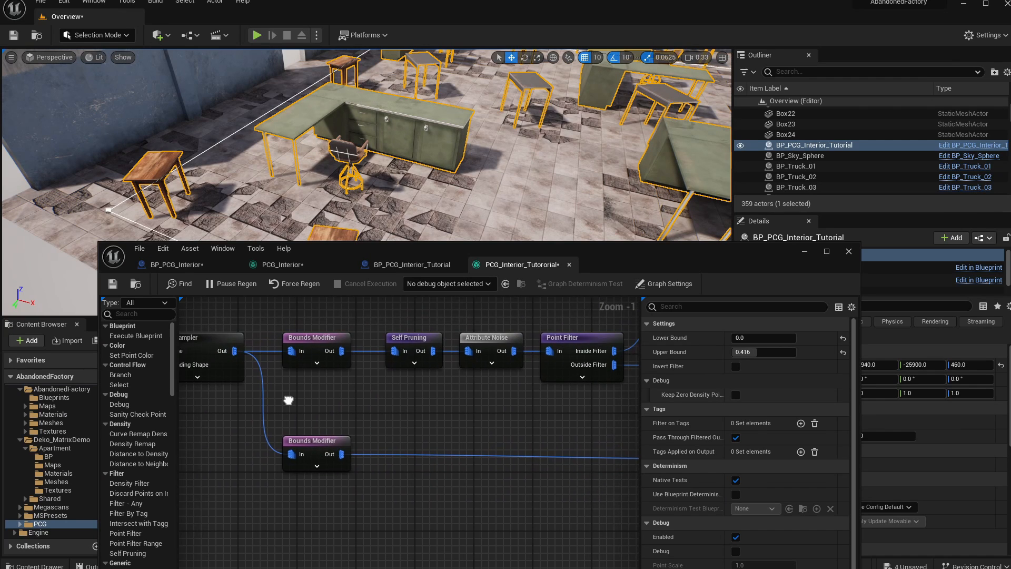
right_click_drag(429, 406, 226, 400)
scroll(358, 402, "down", 2)
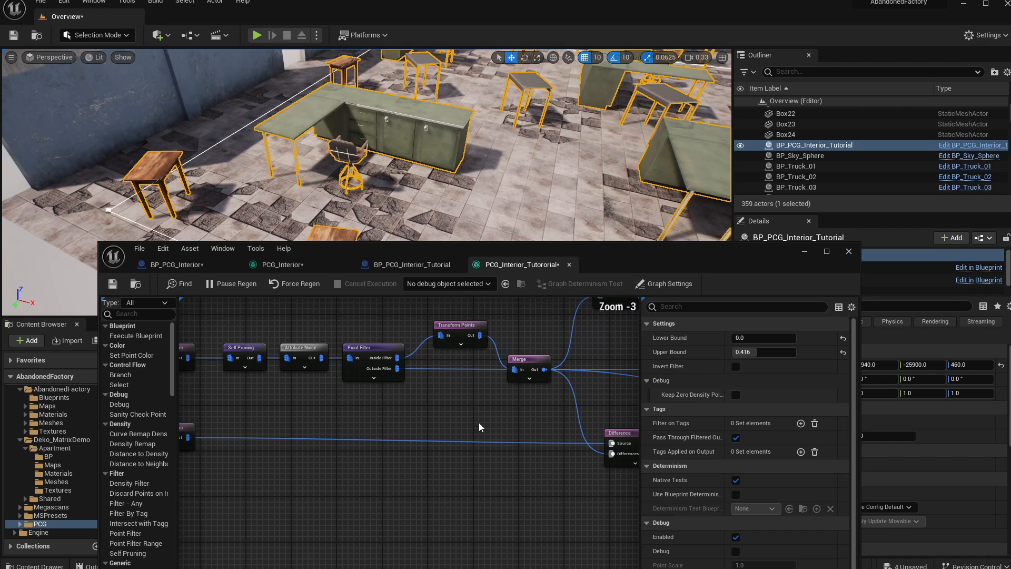
right_click_drag(479, 423, 304, 424)
right_click_drag(511, 369, 405, 486)
right_click_drag(273, 450, 380, 497)
scroll(401, 463, "up", 3)
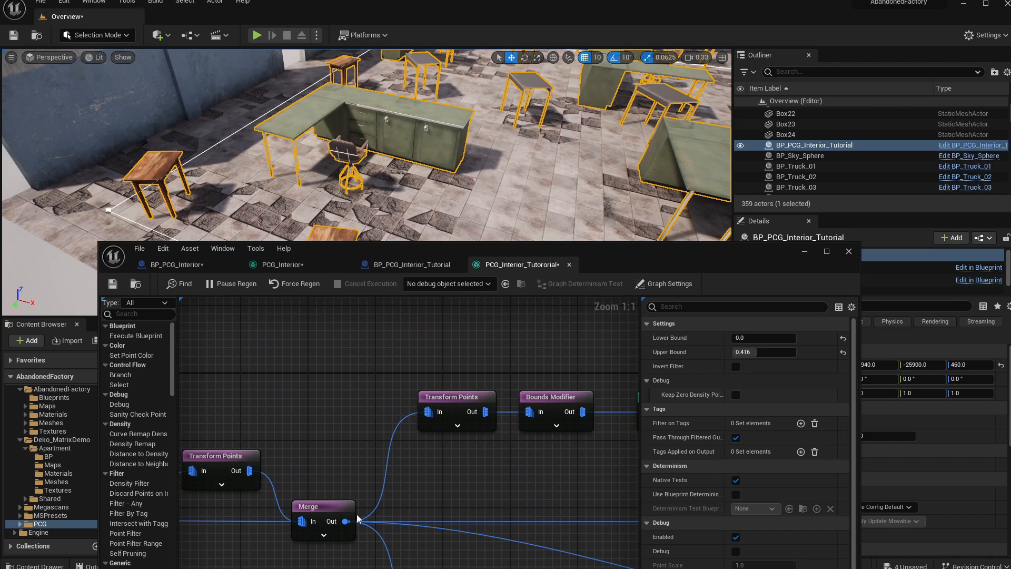
- Preview the Merge node's points in debug view, then turn its debug display off again
left_click_drag(309, 544, 310, 540)
key("d")
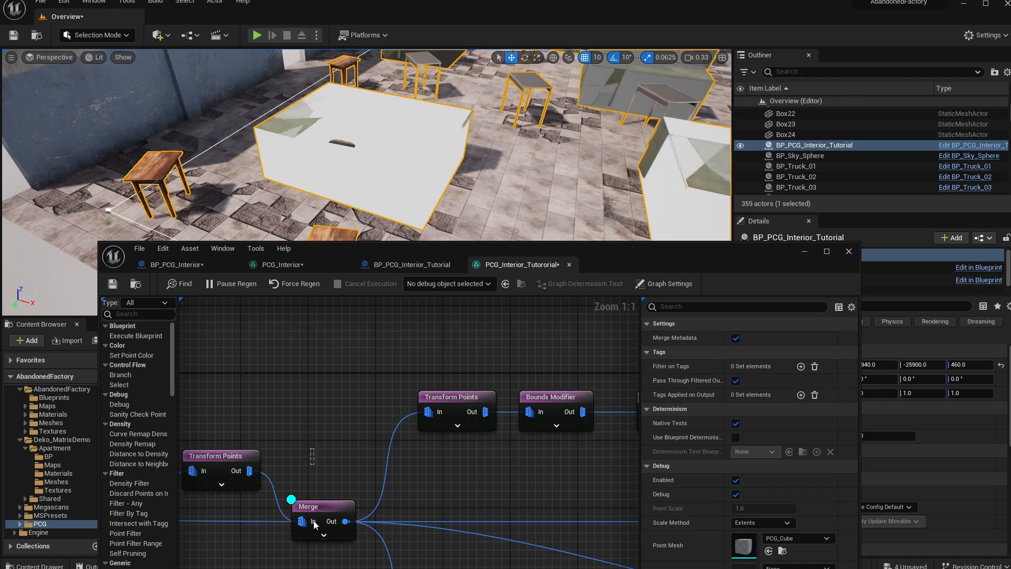
key("d")
right_click_drag(332, 536, 288, 558)
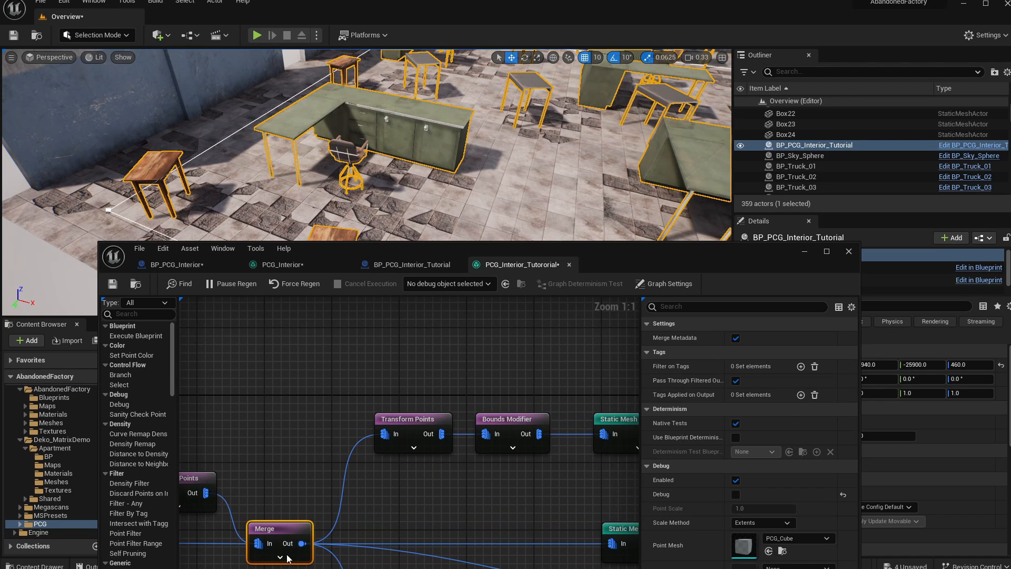
- Add a Transform Points node fed by the Merge output and place it well above the existing Transform Points branch
left_click_drag(301, 542, 379, 363)
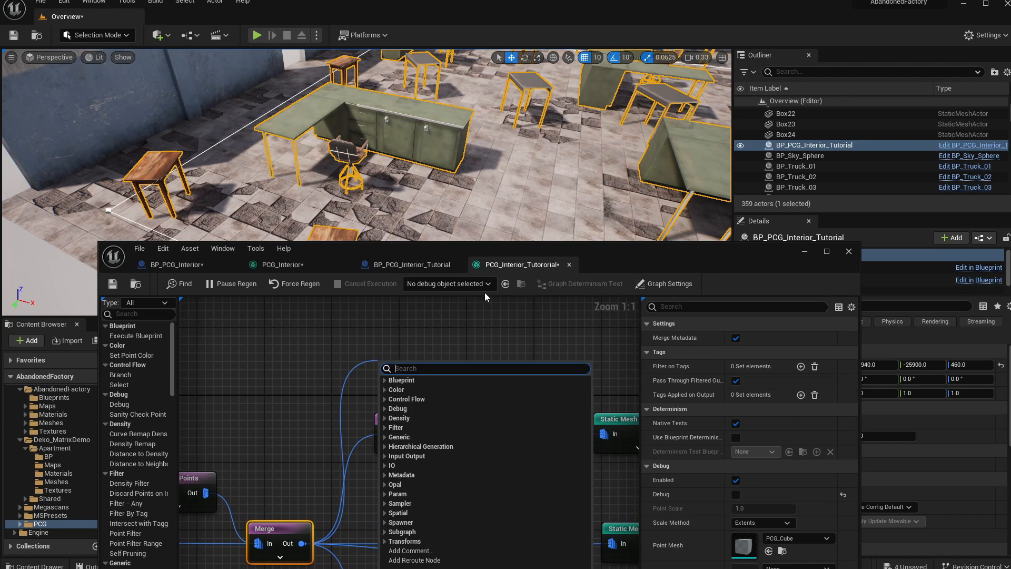
type("transf")
key("Up")
key("Up")
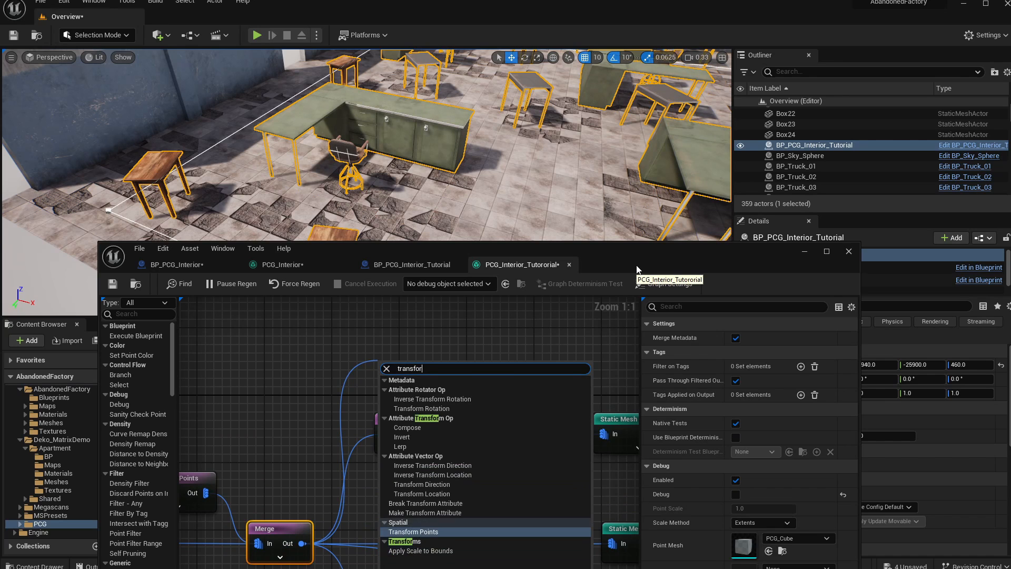
key("Return")
right_click_drag(511, 355, 454, 375)
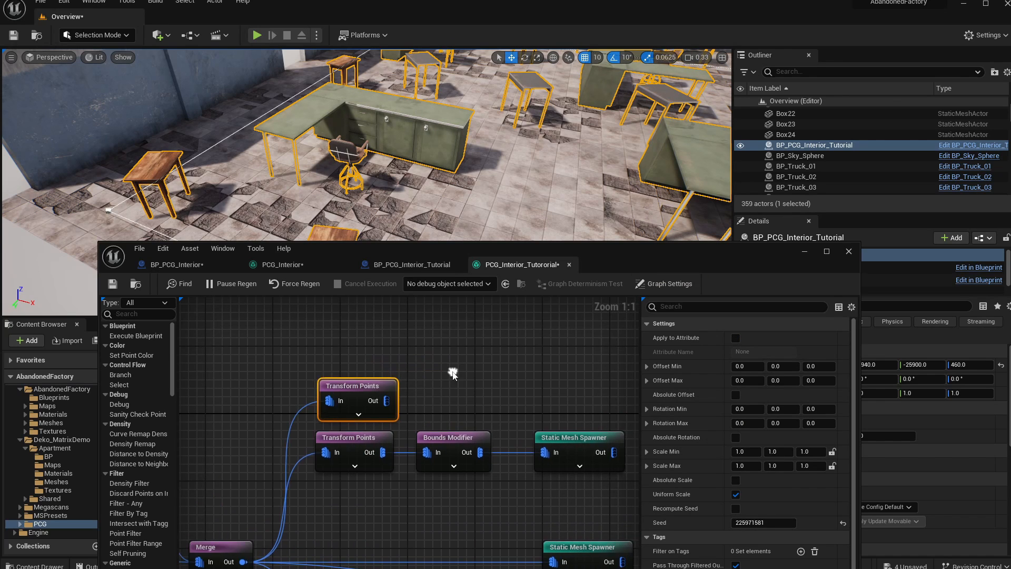
left_click_drag(387, 381, 383, 314)
right_click_drag(443, 343, 311, 388)
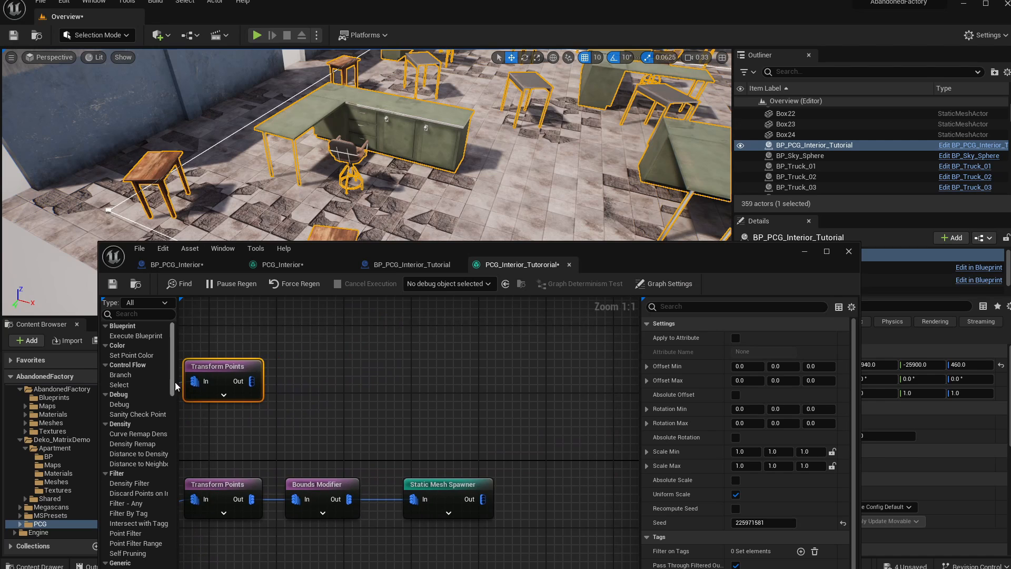
- Connect a new Static Mesh Spawner to the output of the added Transform Points node
left_click_drag(252, 381, 342, 374)
type("static")
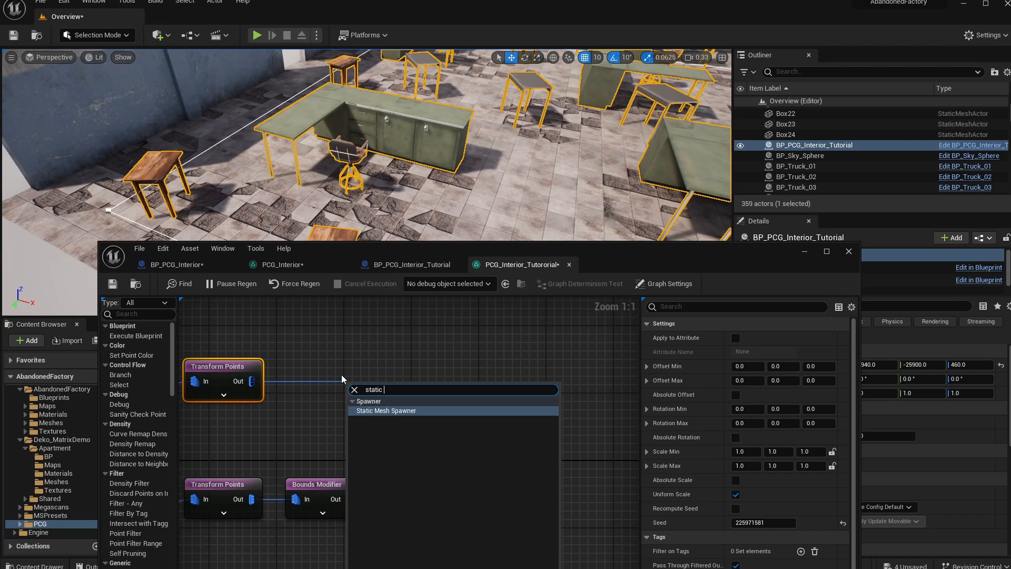
key("Return")
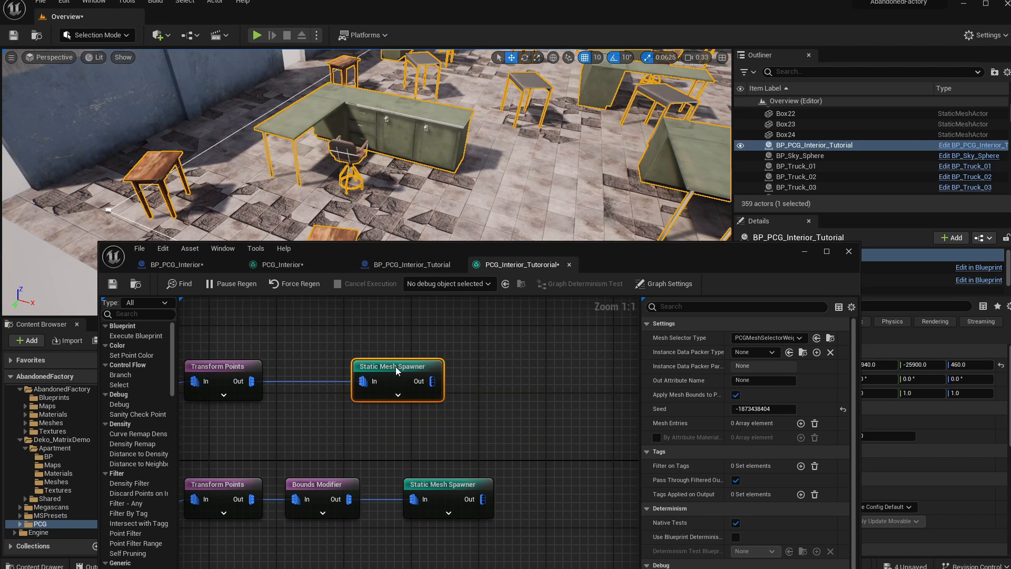
double_click(397, 370)
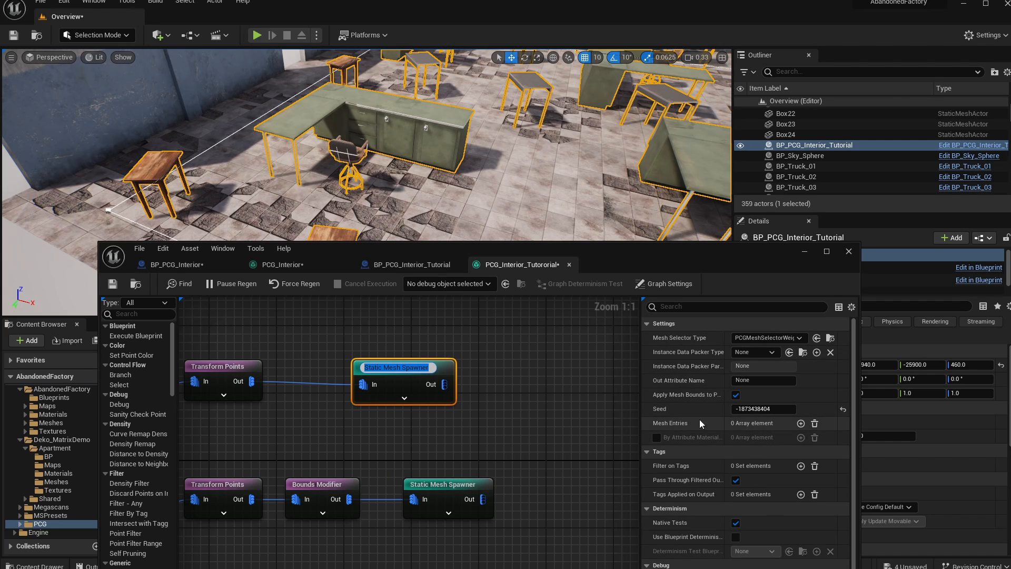
- Add one mesh entry to the new Static Mesh Spawner and search for a "cable" mesh in its descriptor
left_click(800, 423)
left_click(656, 438)
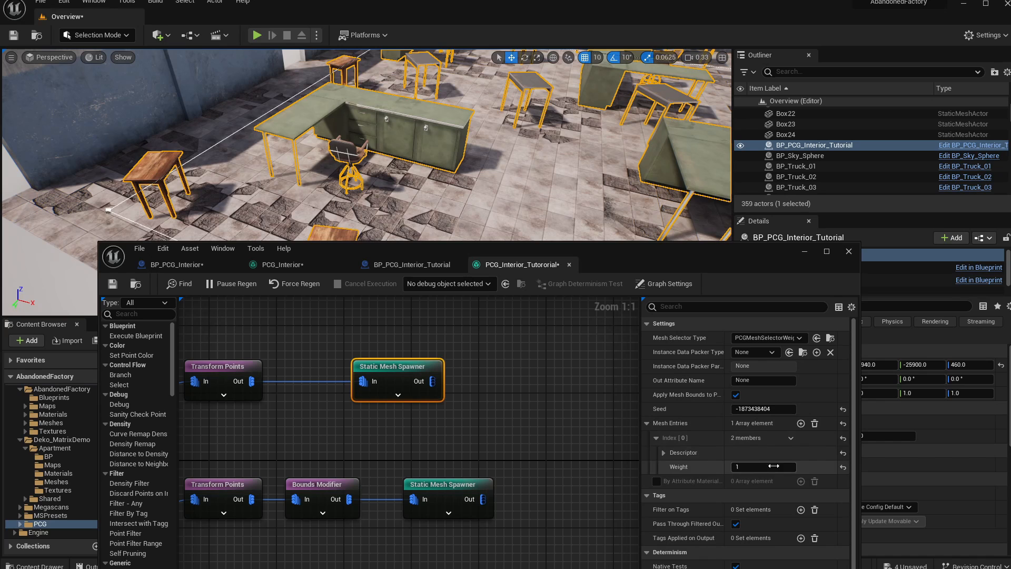
left_click(663, 452)
left_click(782, 483)
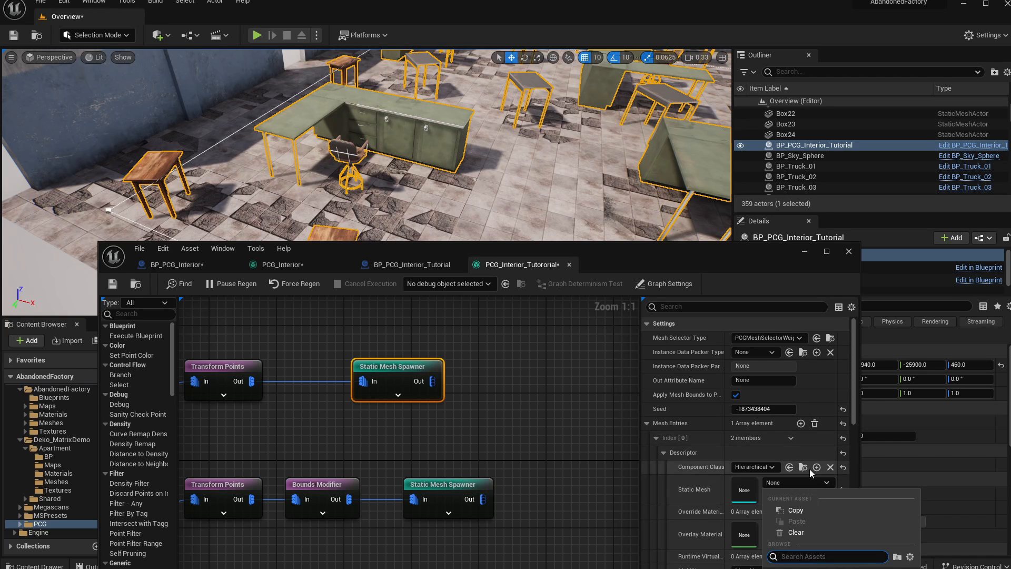
type("cable")
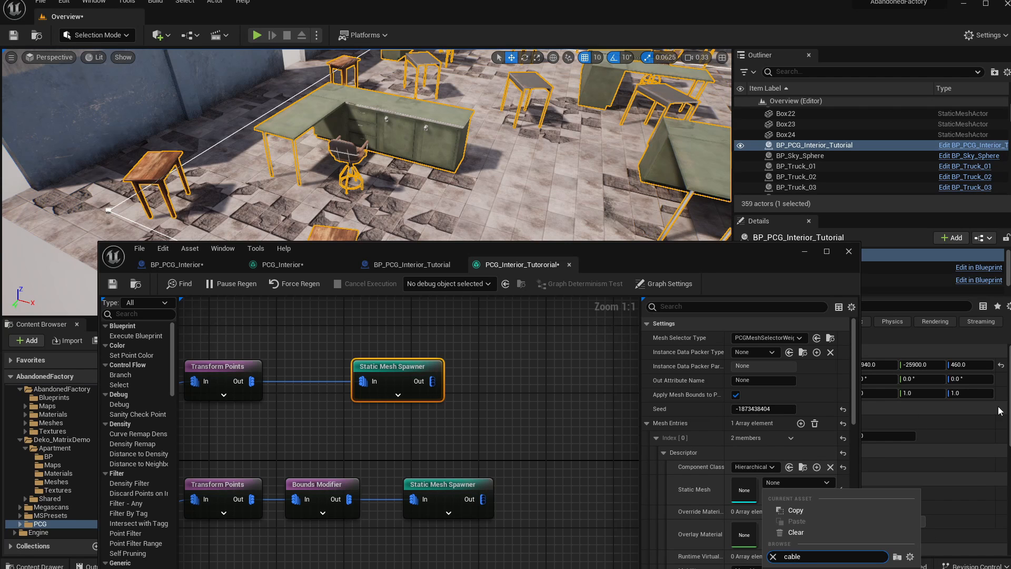
- Browse the Apartment Meshes folder in the project content for a wire mesh name
left_click_drag(625, 260, 564, 76)
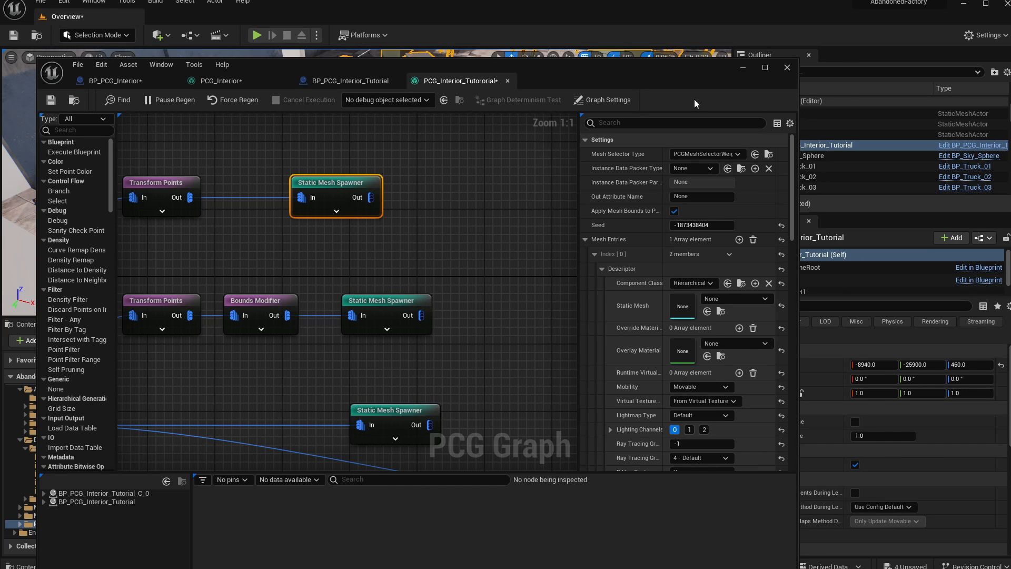
left_click(743, 68)
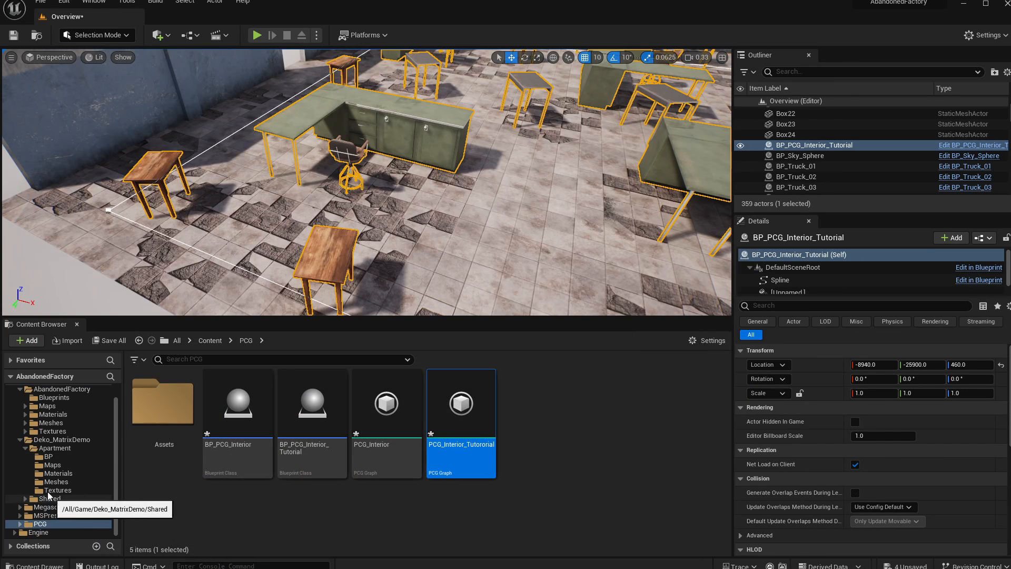
left_click(55, 481)
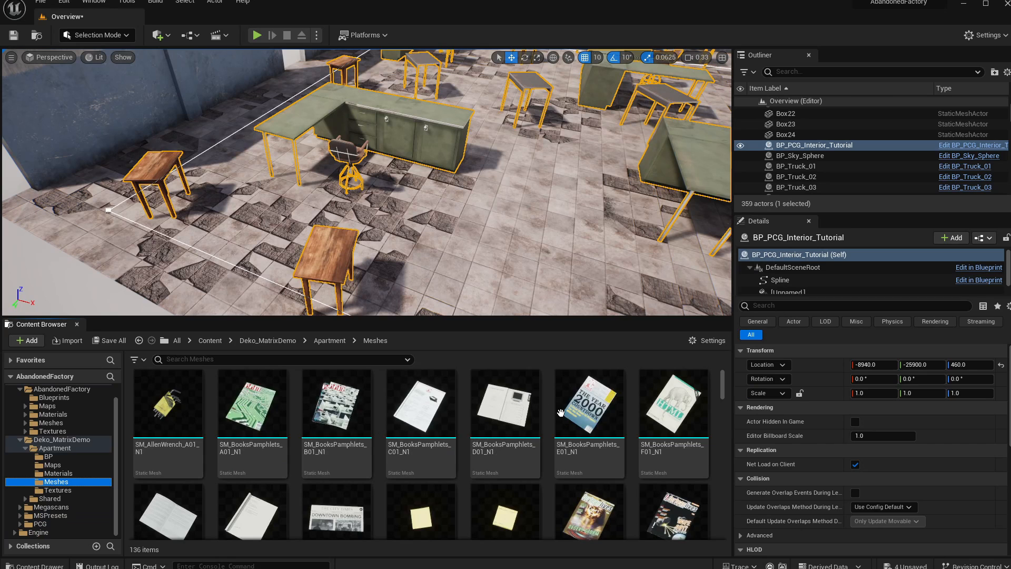
scroll(609, 423, "down", 1)
scroll(610, 423, "down", 2)
left_click_drag(725, 400, 716, 526)
scroll(444, 451, "up", 1)
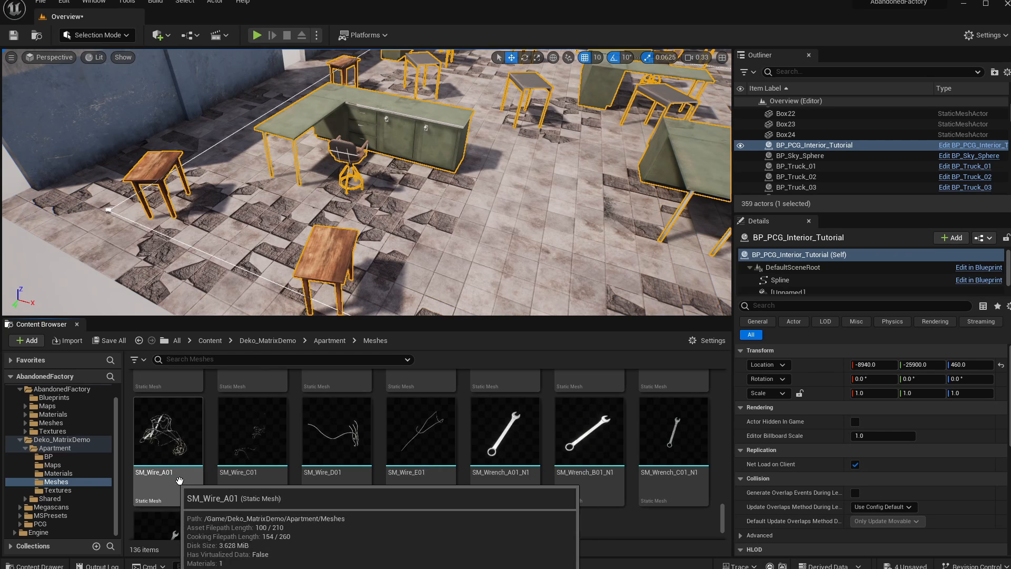
scroll(169, 480, "up", 1)
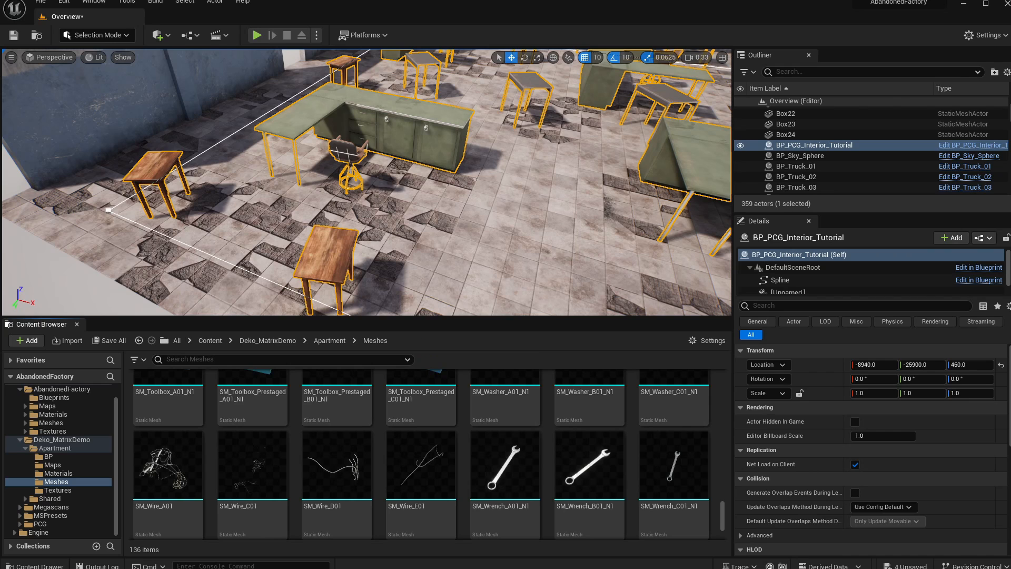
- Return to the PCG graph and assign SM_Wire_A01 as the new spawner's static mesh
left_click(40, 524)
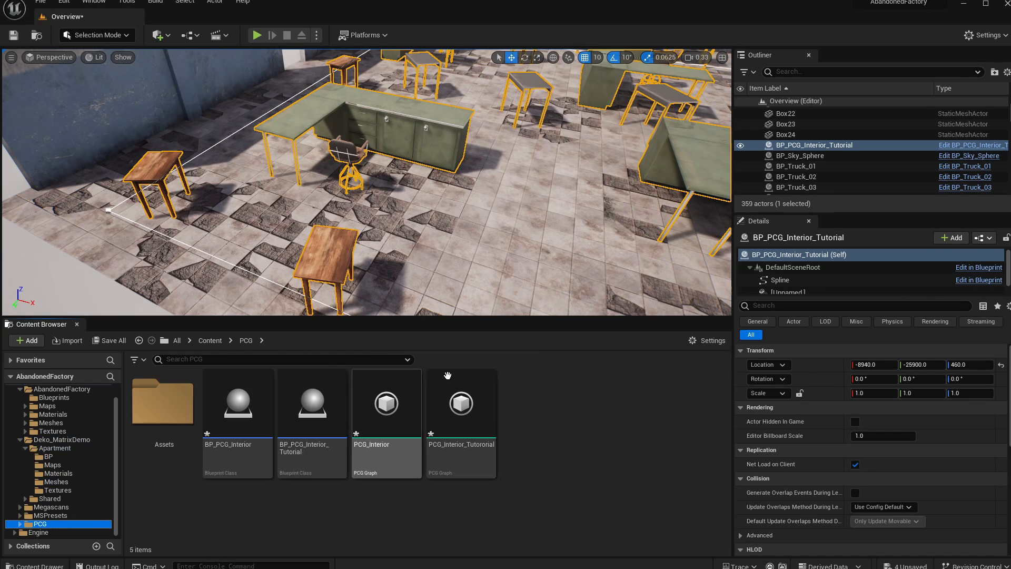
left_click(393, 410)
double_click(393, 411)
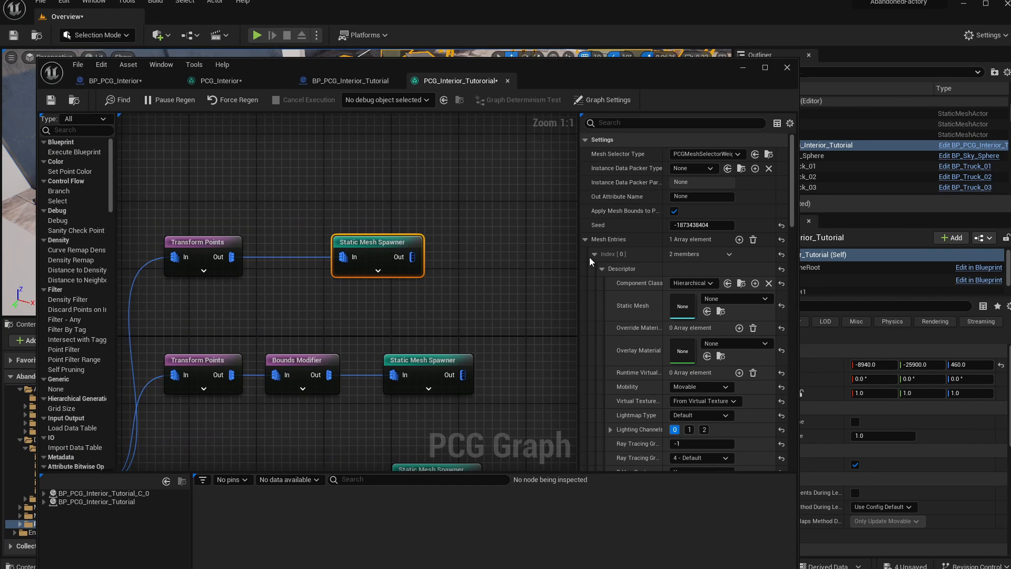
left_click(725, 299)
type("wir")
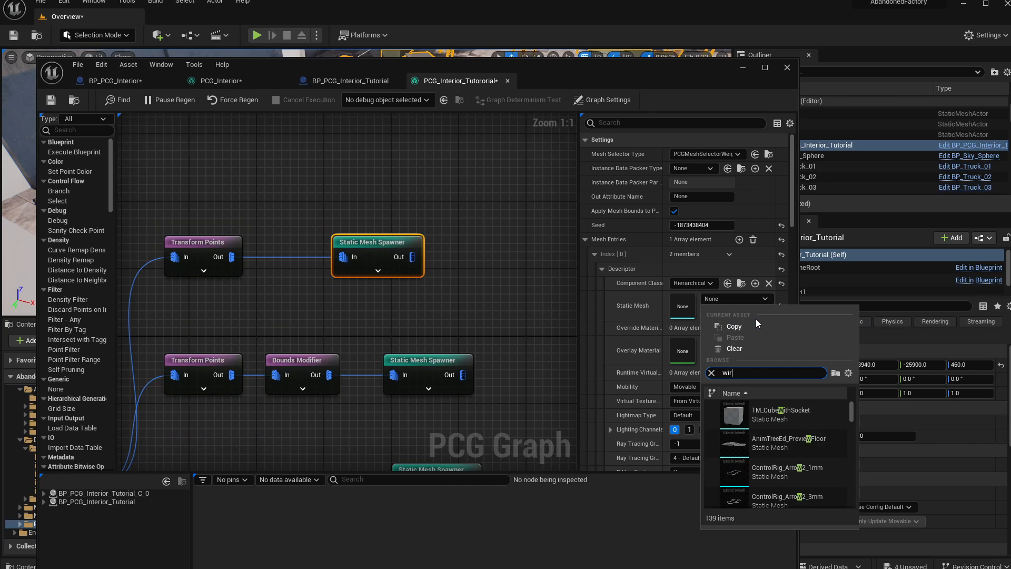
type("e")
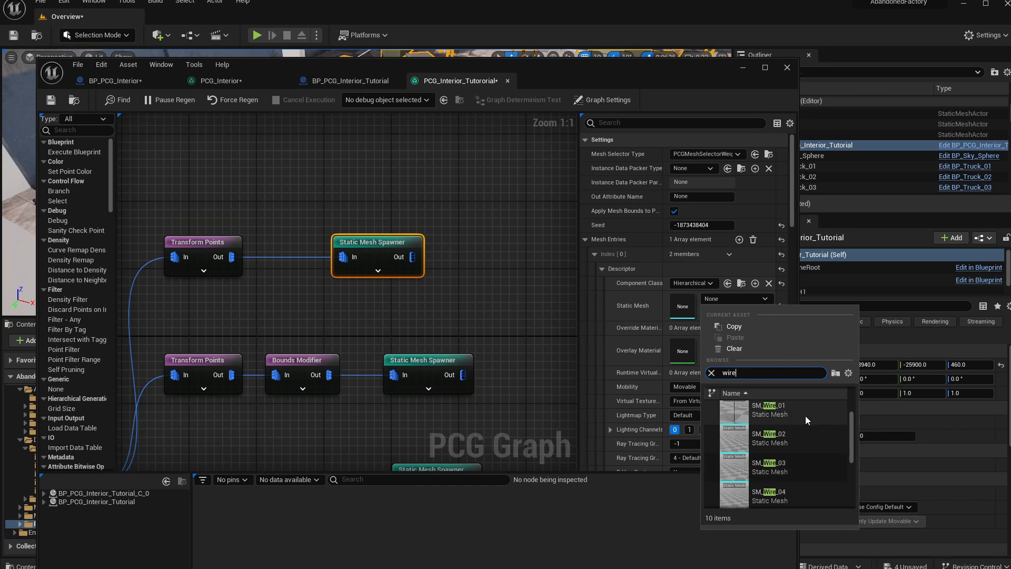
scroll(804, 416, "down", 2)
left_click(823, 423)
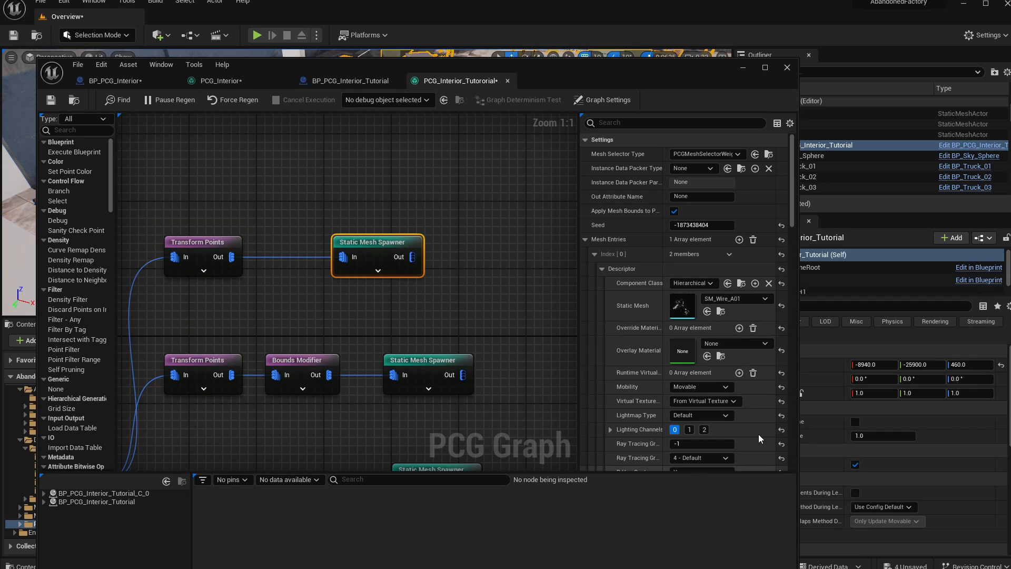
- Set Rotation Max Z to 180 on the Transform Points node that feeds the wire spawner
left_click_drag(497, 65, 904, 206)
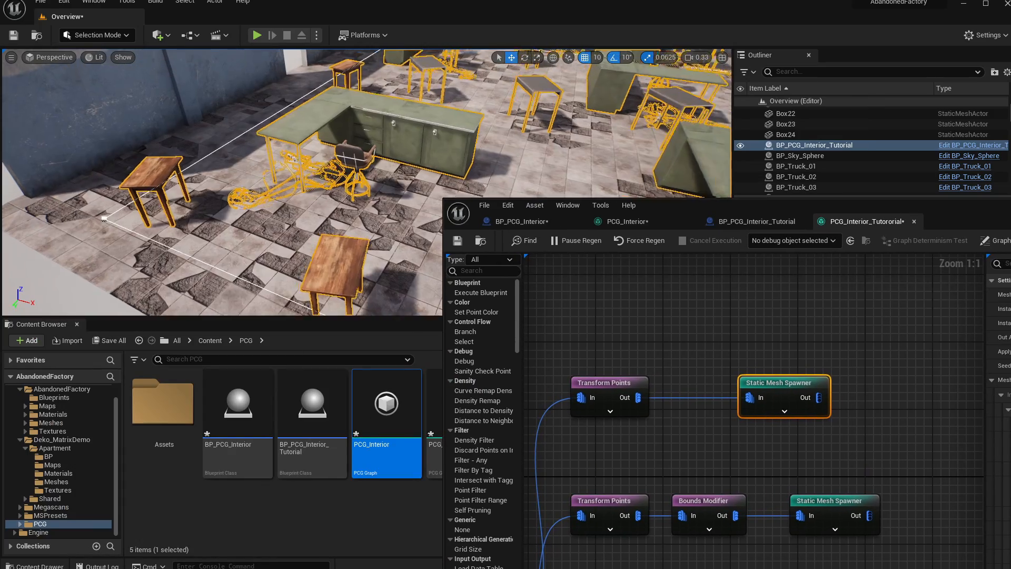
key("w")
mouse_move(327, 179)
right_mouse_down()
mouse_move(311, 158)
mouse_move(308, 181)
right_mouse_up()
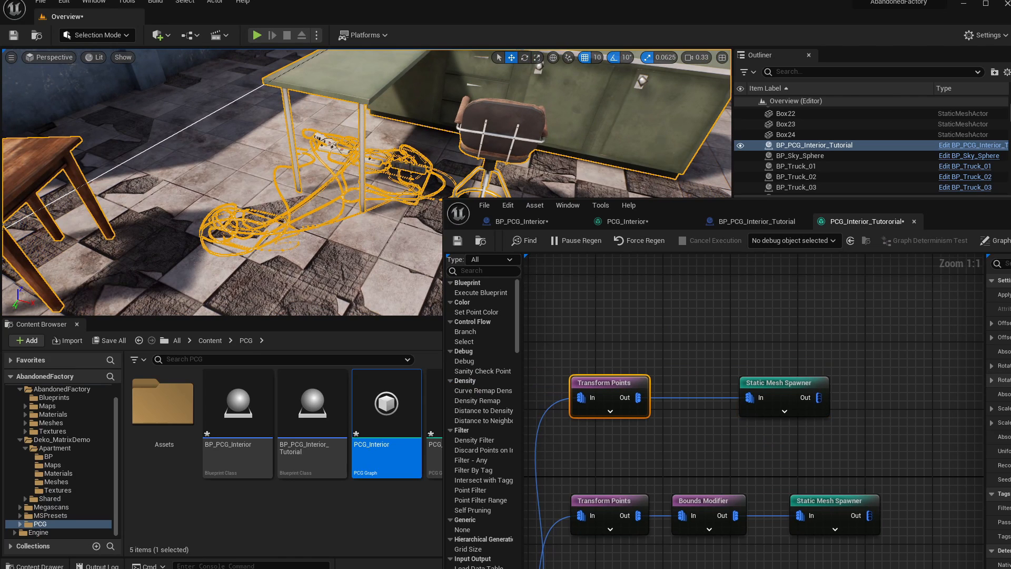
left_click_drag(904, 206, 451, 281)
left_click(708, 456)
type("180")
key("Return")
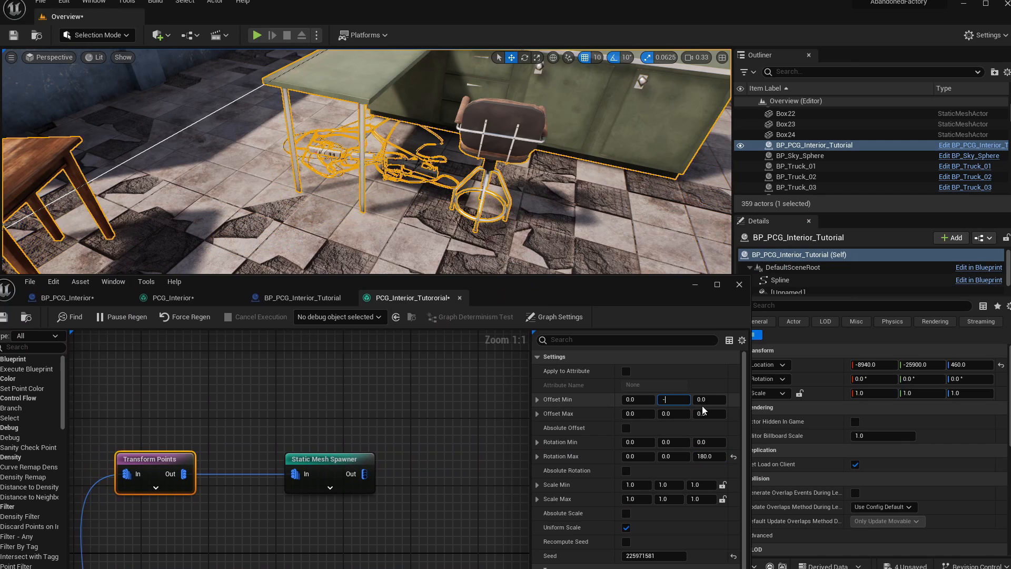
- Set the wire Transform Points node's Y offset range to a minimum of -50 and a maximum of 50
key("BackSpace")
key("BackSpace")
key("BackSpace")
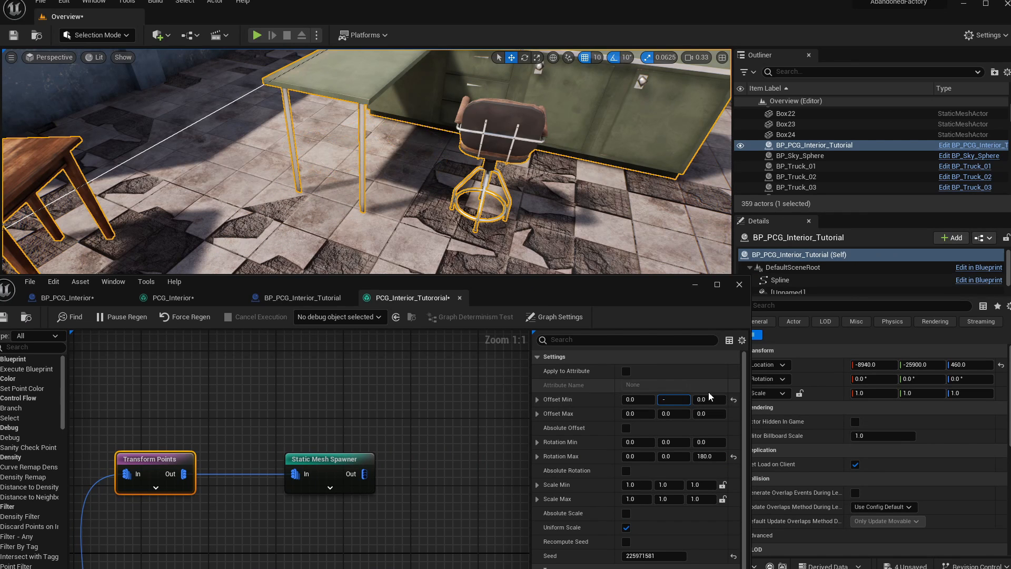
type("100")
key("Return")
type("50")
key("Return")
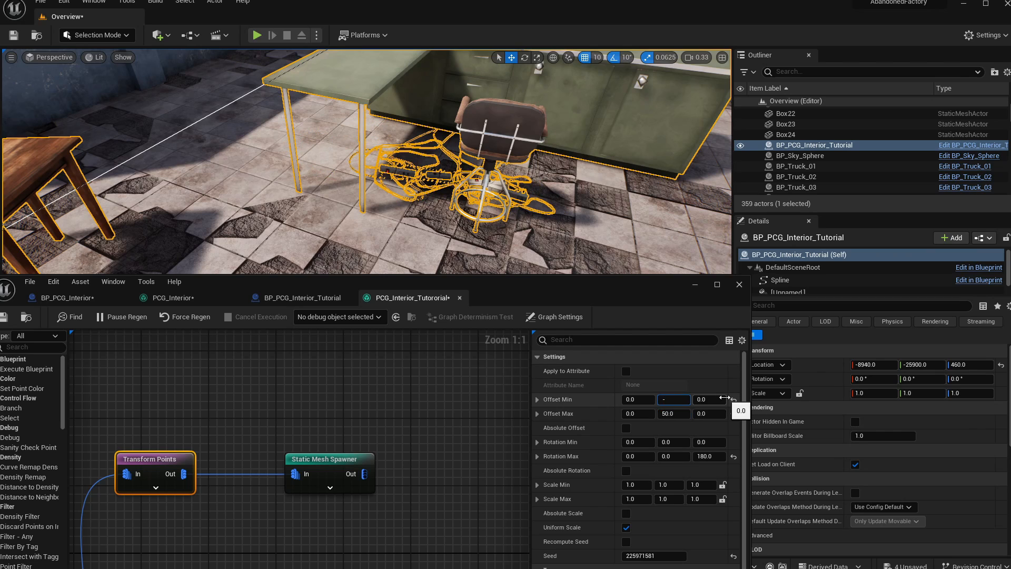
type("50")
key("Return")
- Set the wire Transform Points node's X offset range to a minimum of -100 and a maximum of 50
key("shift+Tab")
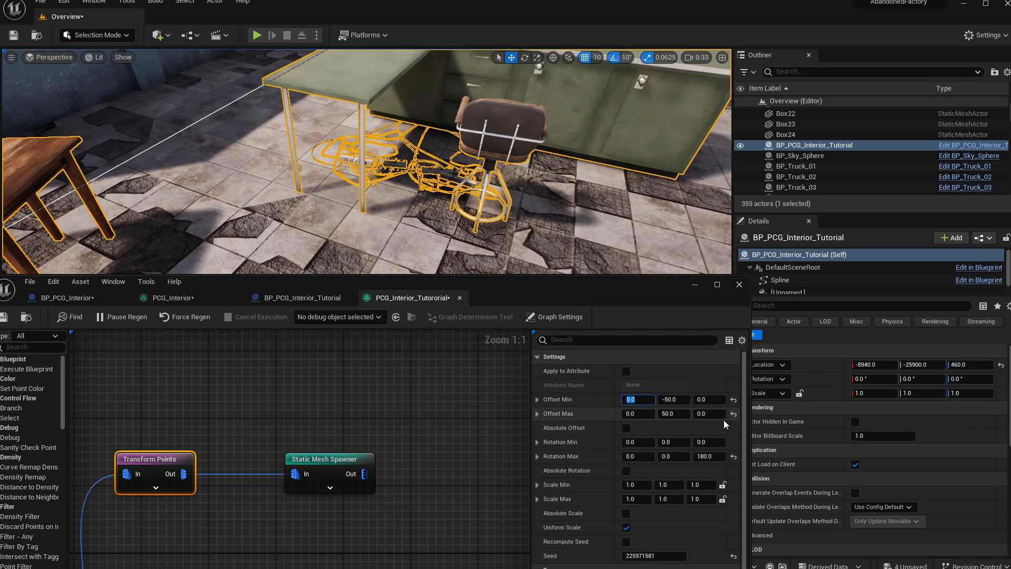
type("-100")
key("Return")
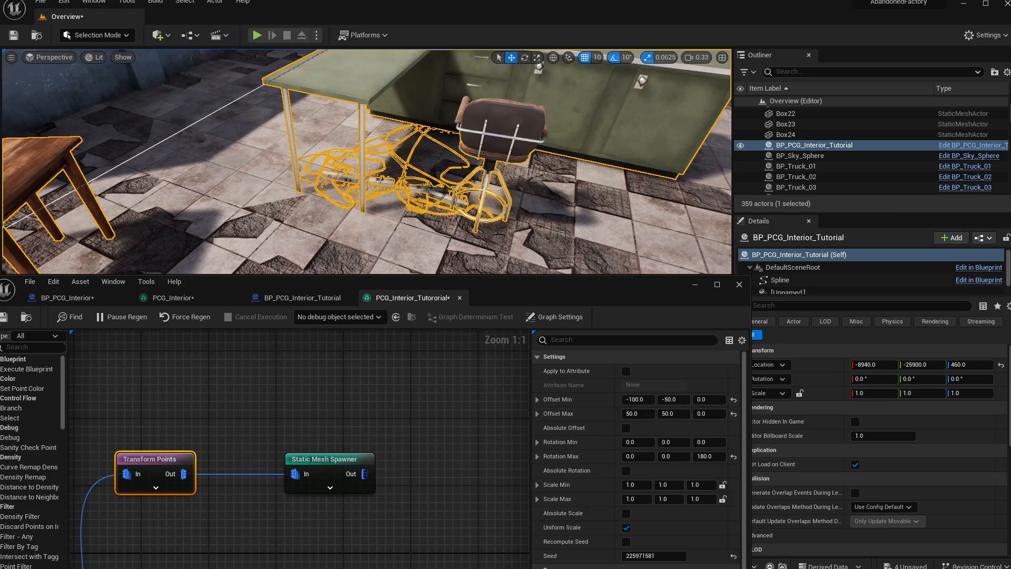
- Examine the scattered wires around the desks from close up and across the whole room
right_click_drag(366, 161, 453, 200)
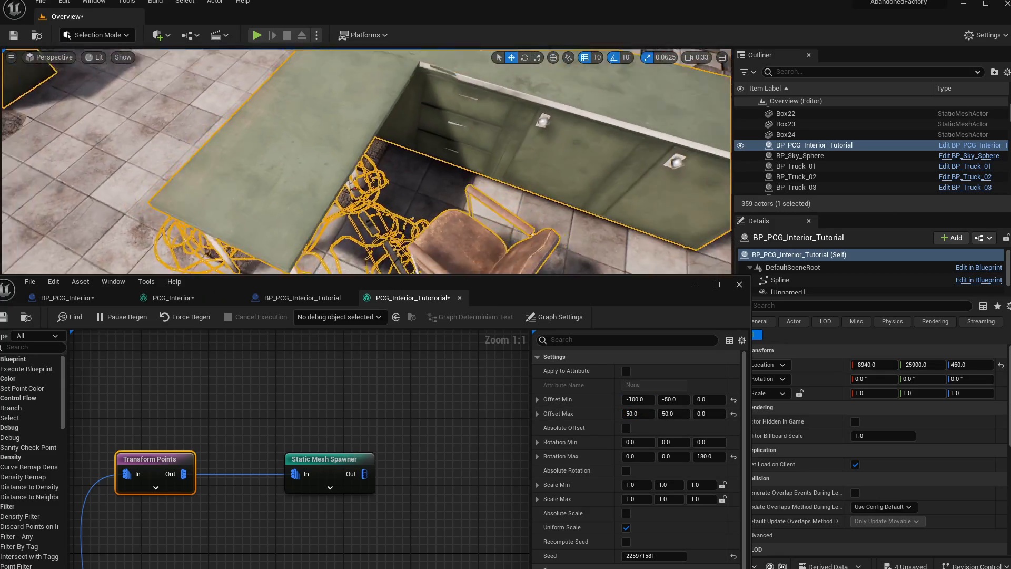
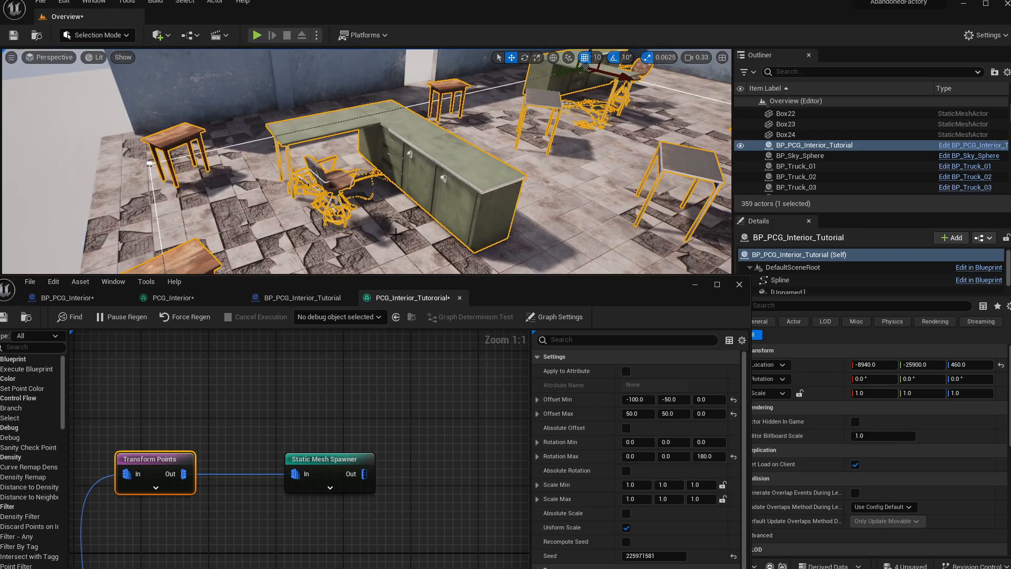
left_click(396, 234)
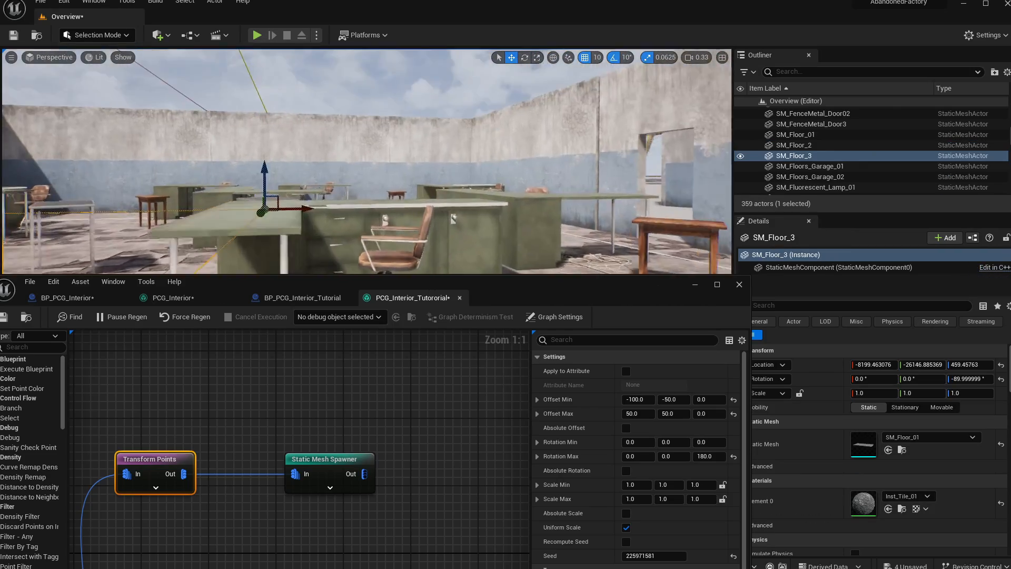
key("f")
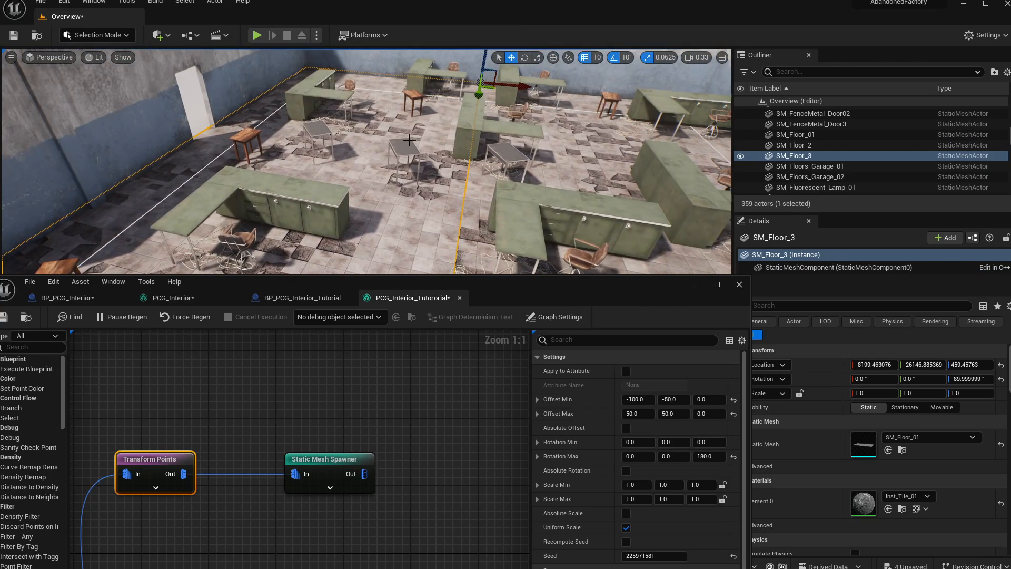
right_click_drag(410, 140, 417, 127)
key("w")
right_click_drag(310, 241, 333, 250)
key("w")
key("s")
key("s")
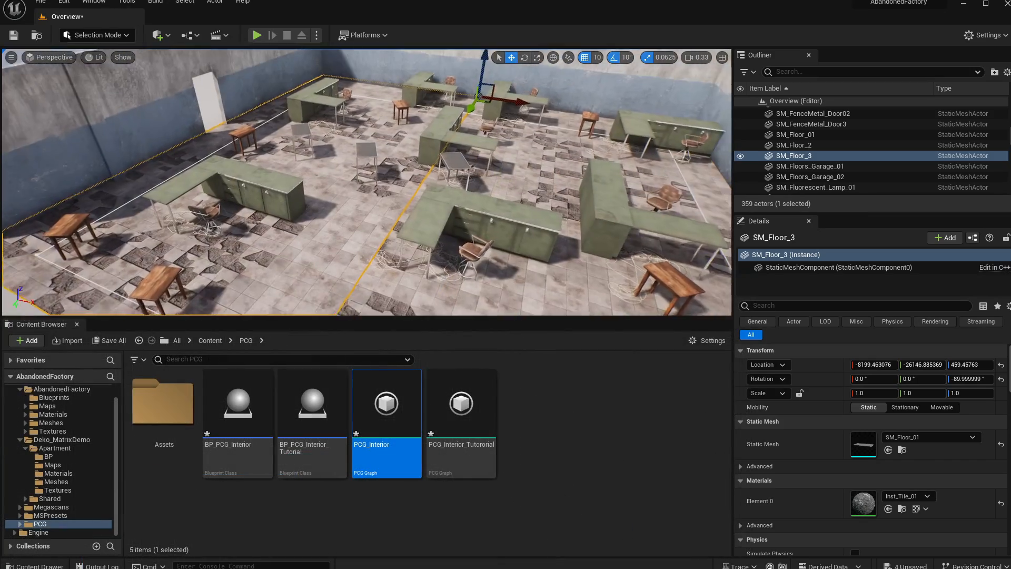
key("w")
key("w")
right_click_drag(367, 182, 351, 212)
key("s")
key("w")
key("w")
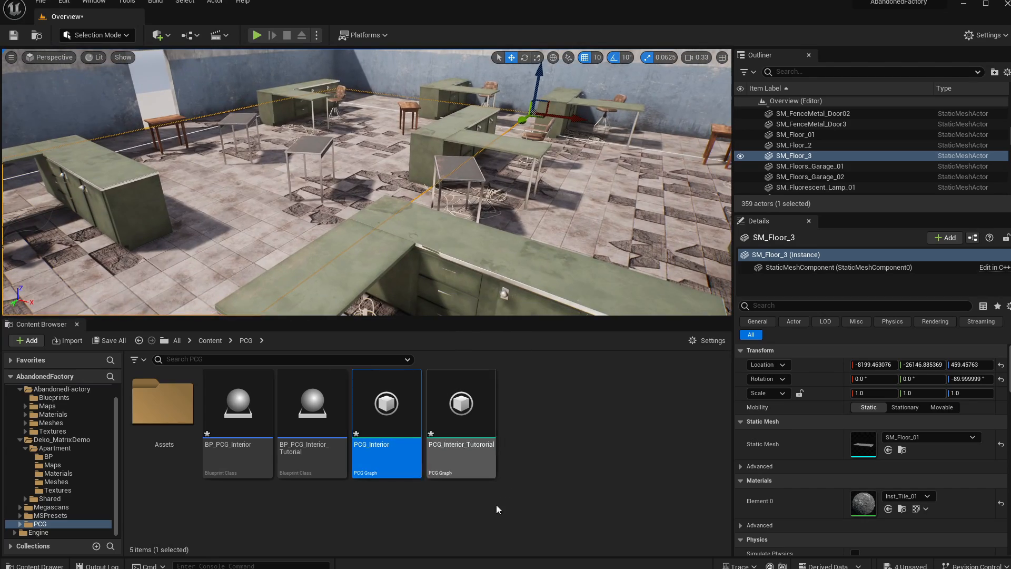
right_click_drag(520, 246, 495, 243)
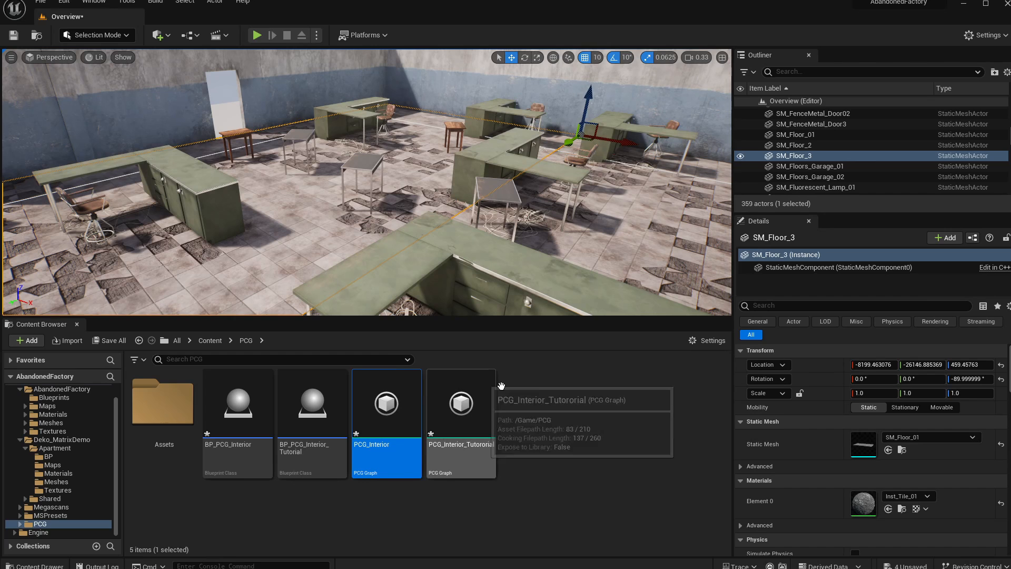
- Reopen the PCG_Interior_Tutororial graph
double_click(471, 413)
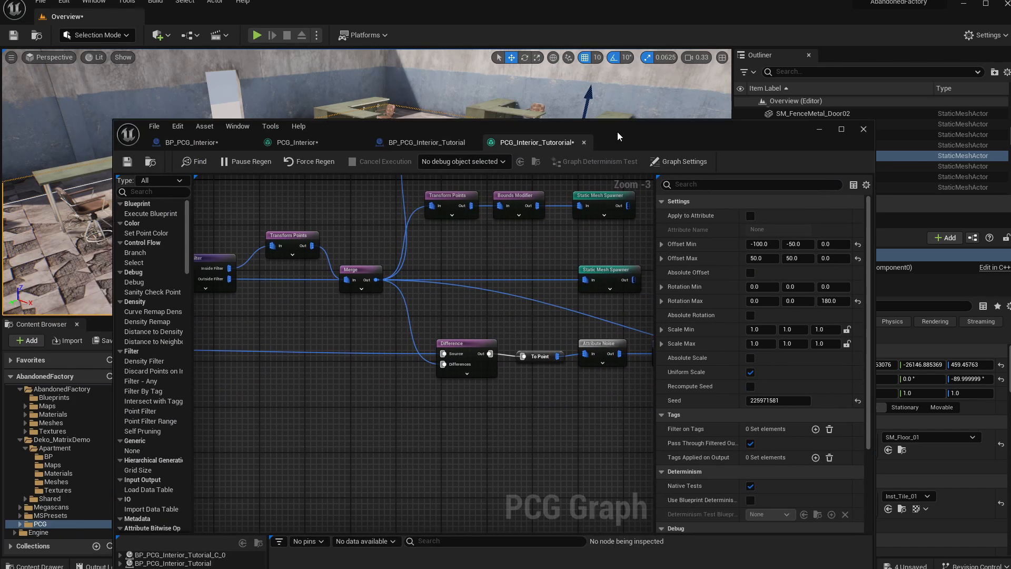
left_click_drag(617, 133, 592, 90)
mouse_move(448, 220)
right_mouse_down()
mouse_move(422, 346)
mouse_move(460, 212)
right_mouse_up()
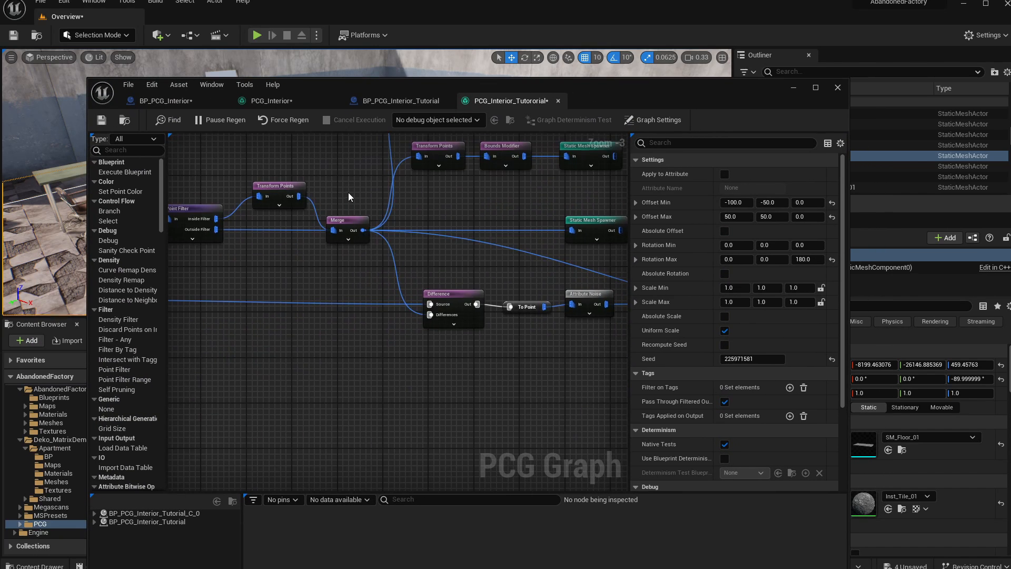
- Preview the Merge node's debug points in the level, and turn the debug display off again
left_click(361, 220)
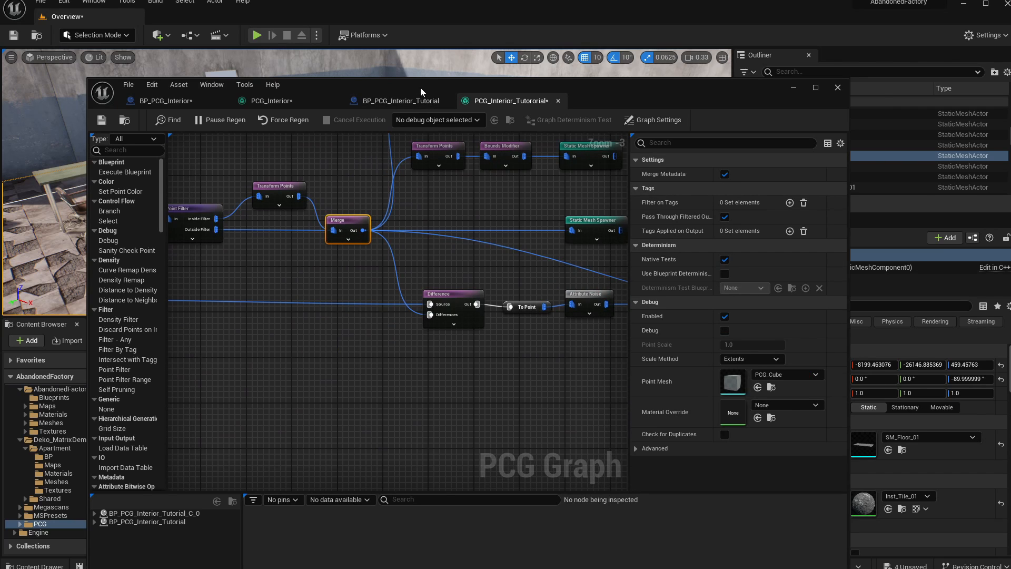
left_click_drag(421, 88, 540, 229)
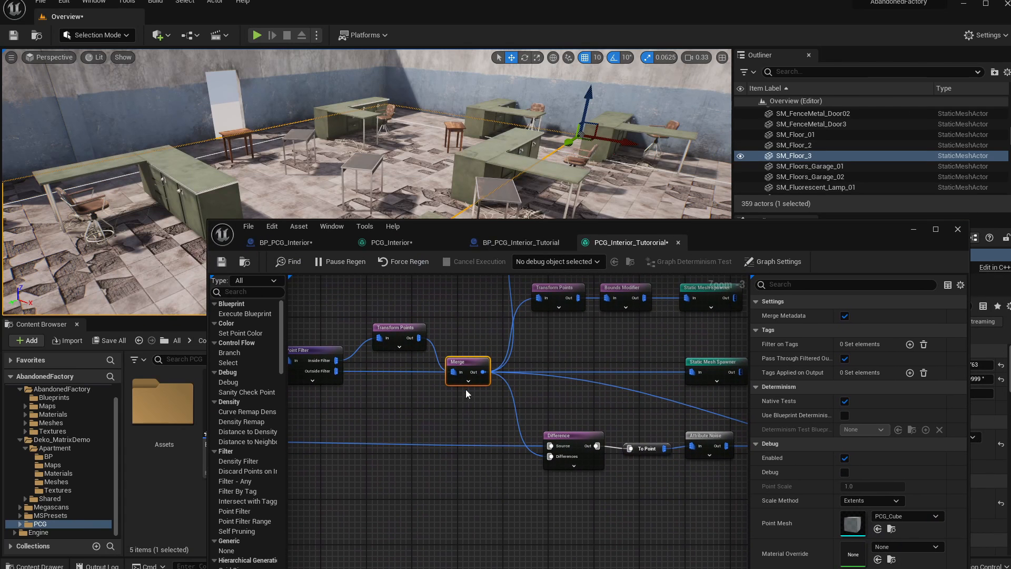
key("d")
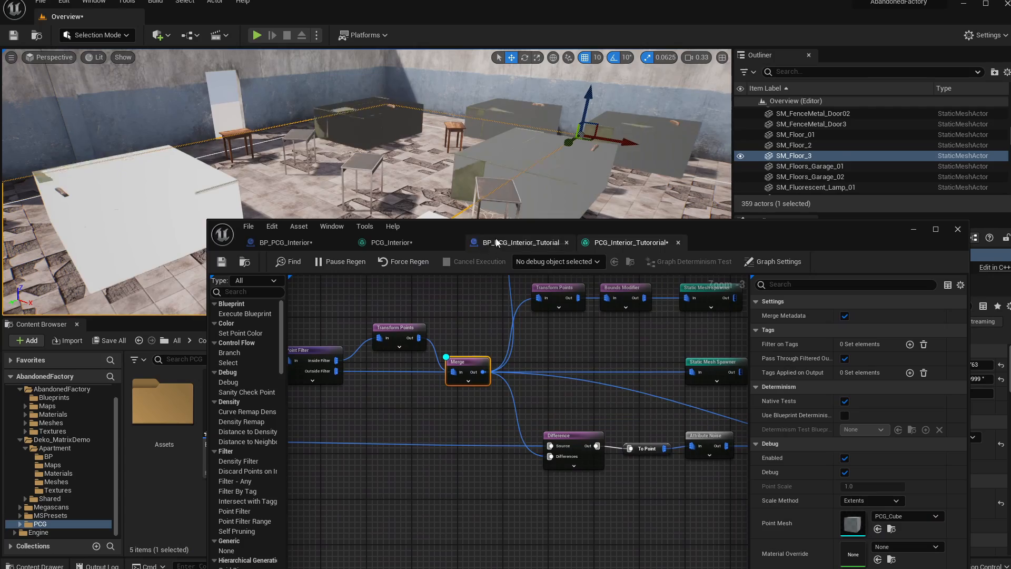
right_click_drag(367, 158, 347, 129)
key("d")
right_click_drag(470, 327, 437, 309)
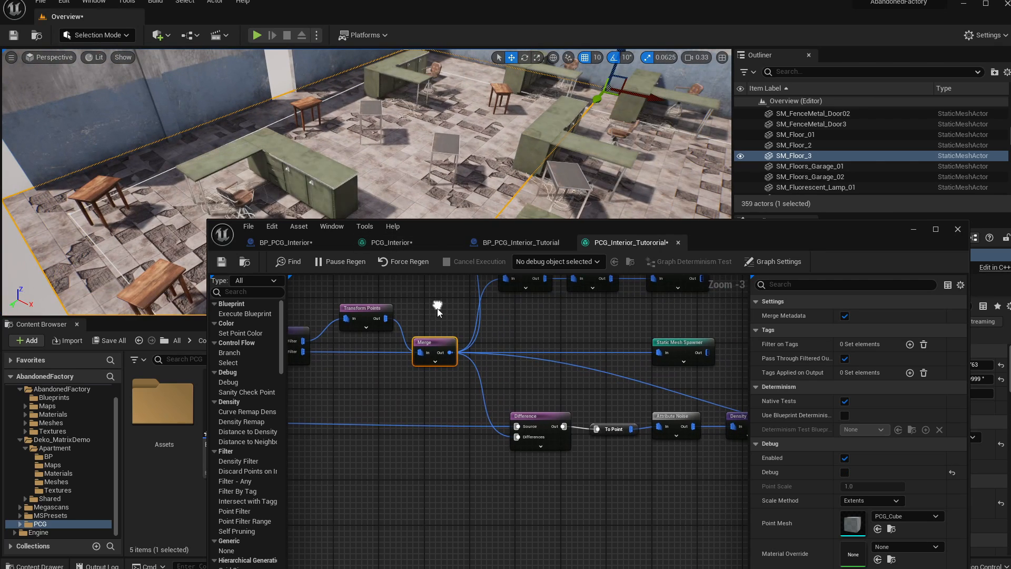
- Branch a new Transform Points node off the Merge output and connect it to a new Static Mesh Spawner
left_click_drag(475, 225, 378, 174)
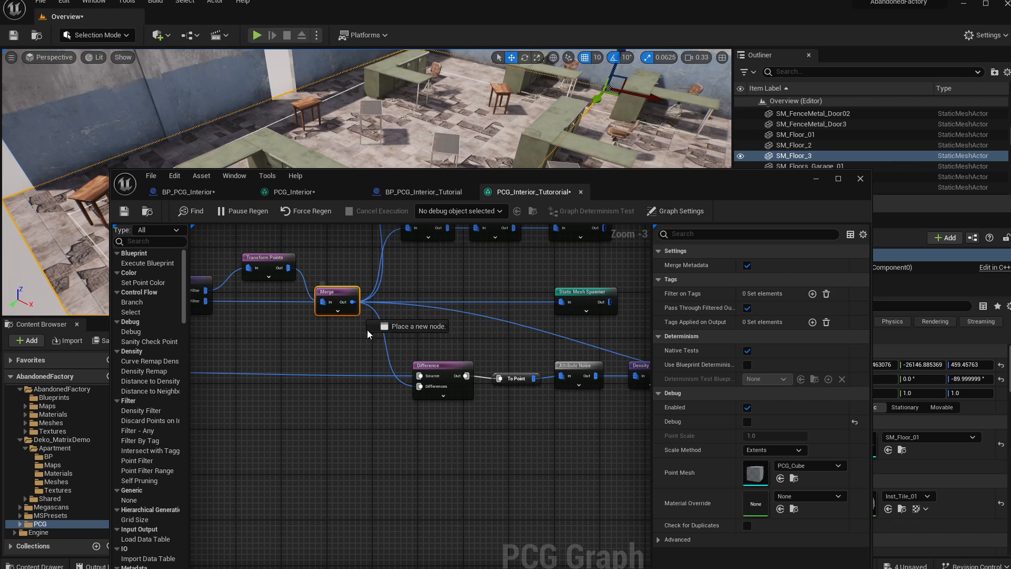
left_click_drag(408, 447, 406, 448)
type("trans")
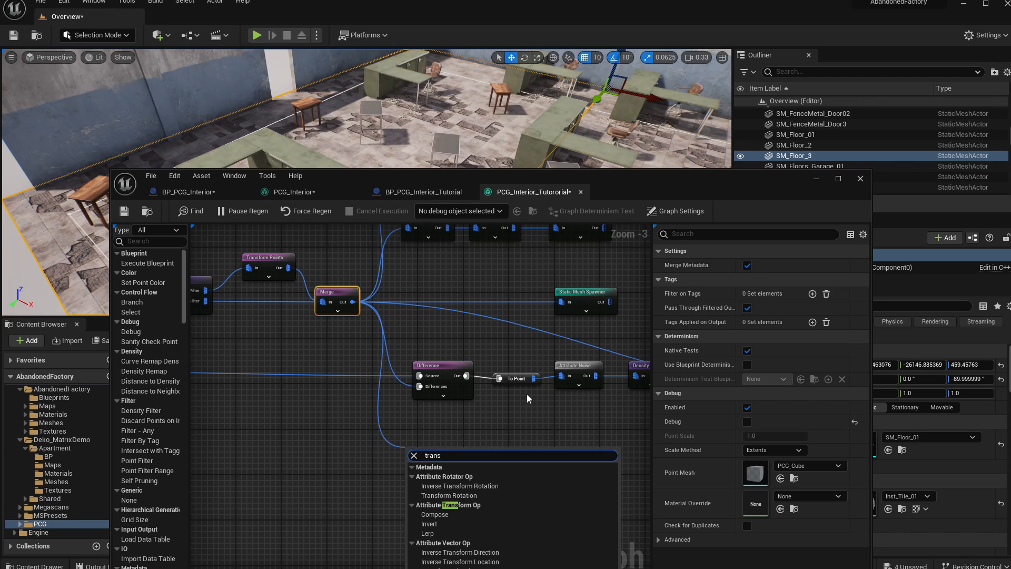
key("Return")
left_click_drag(455, 465, 490, 459)
type("static")
key("Return")
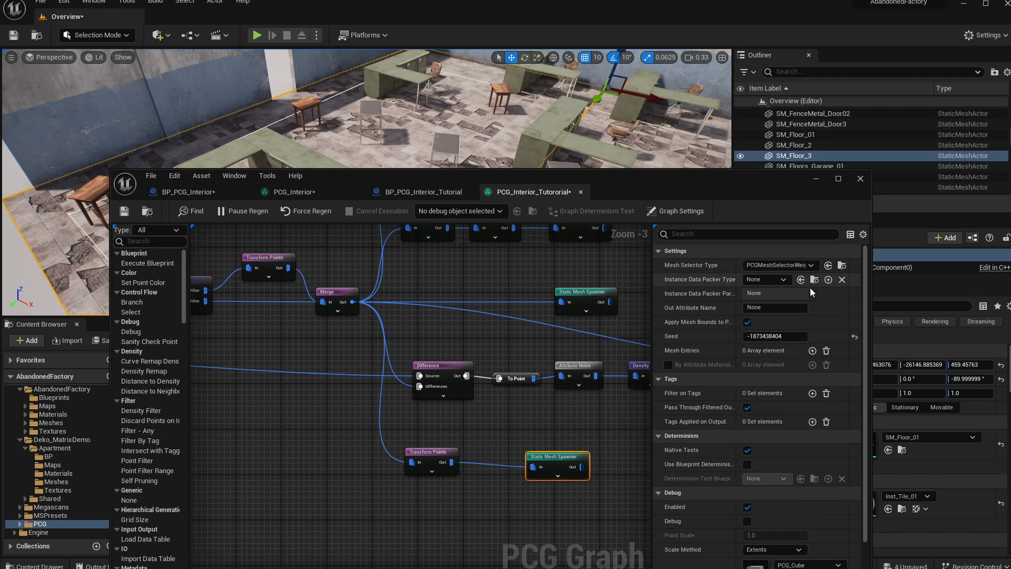
- Add a mesh entry to the new spawner and assign SM_ComputerMonitor_A01_N1 as its static mesh
left_click(813, 351)
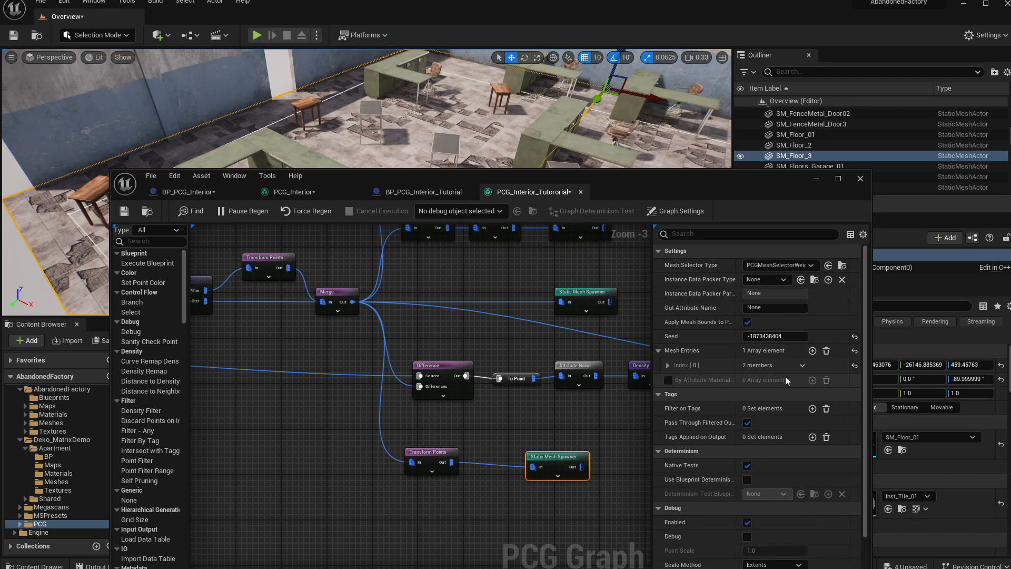
left_click(667, 365)
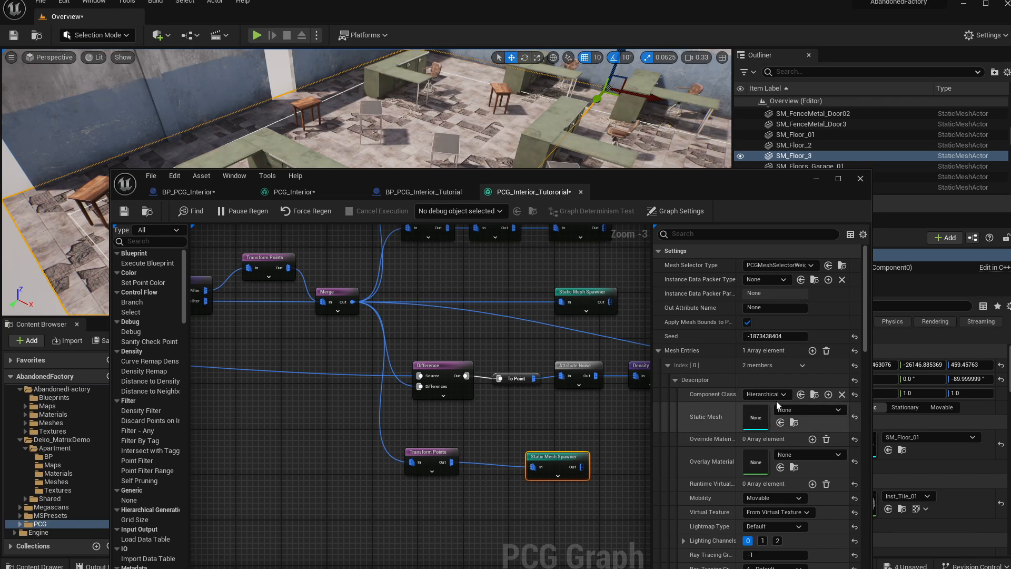
left_click(809, 409)
type("monito")
left_click(835, 522)
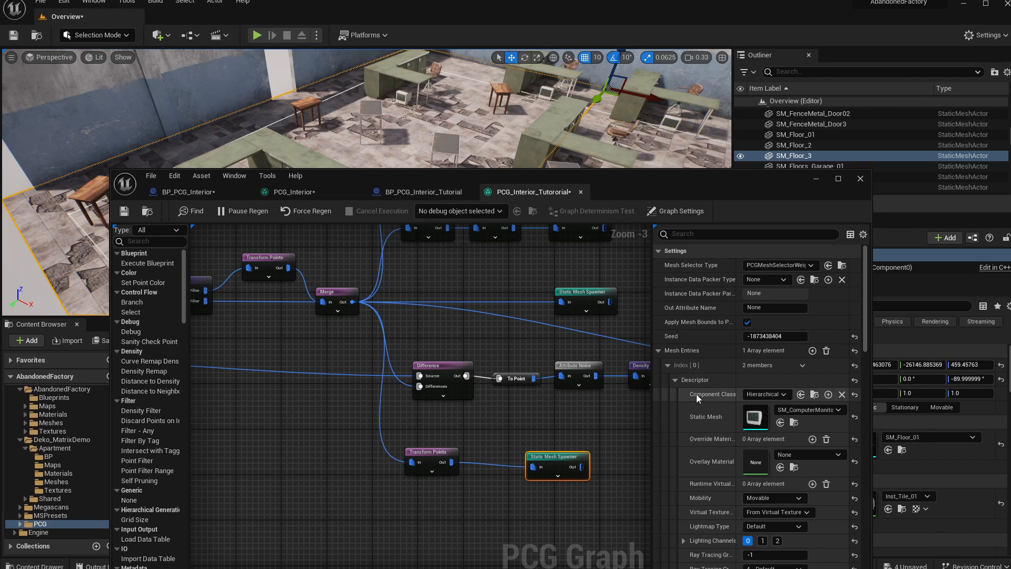
left_click(676, 380)
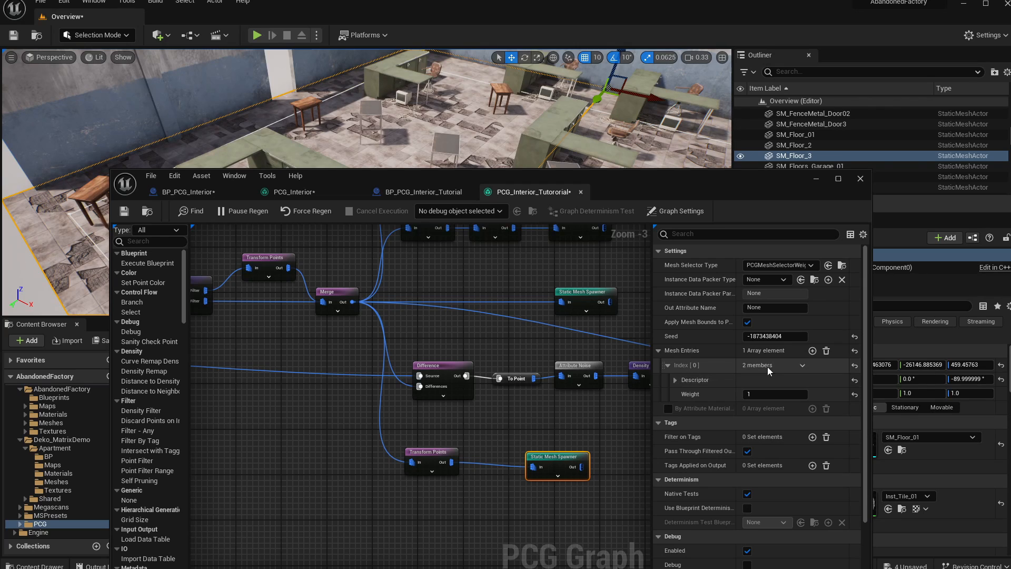
- Add a second mesh entry to the monitor spawner and search for "monitor" for its static mesh
left_click(812, 350)
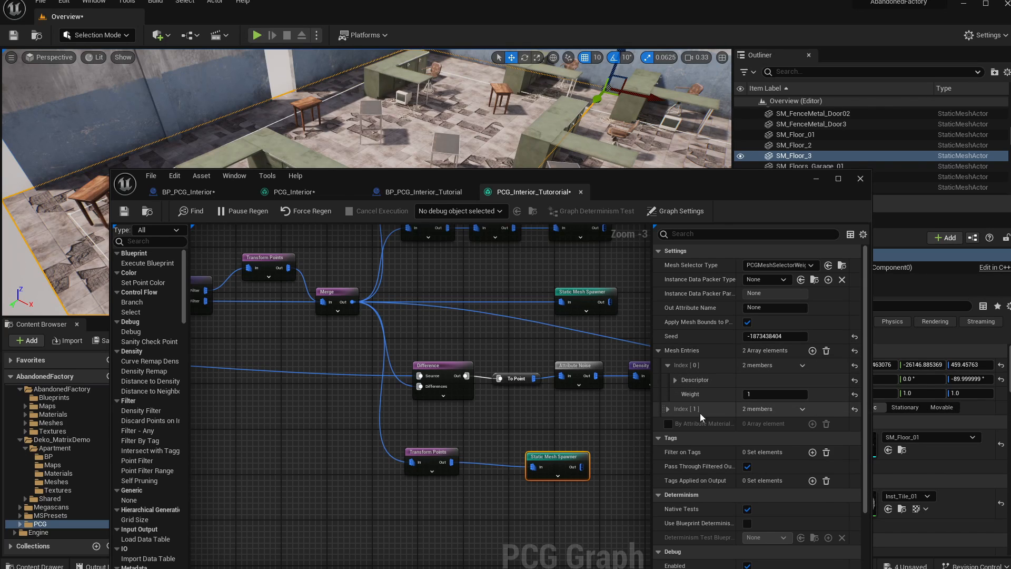
left_click(669, 409)
left_click(676, 424)
left_click(809, 454)
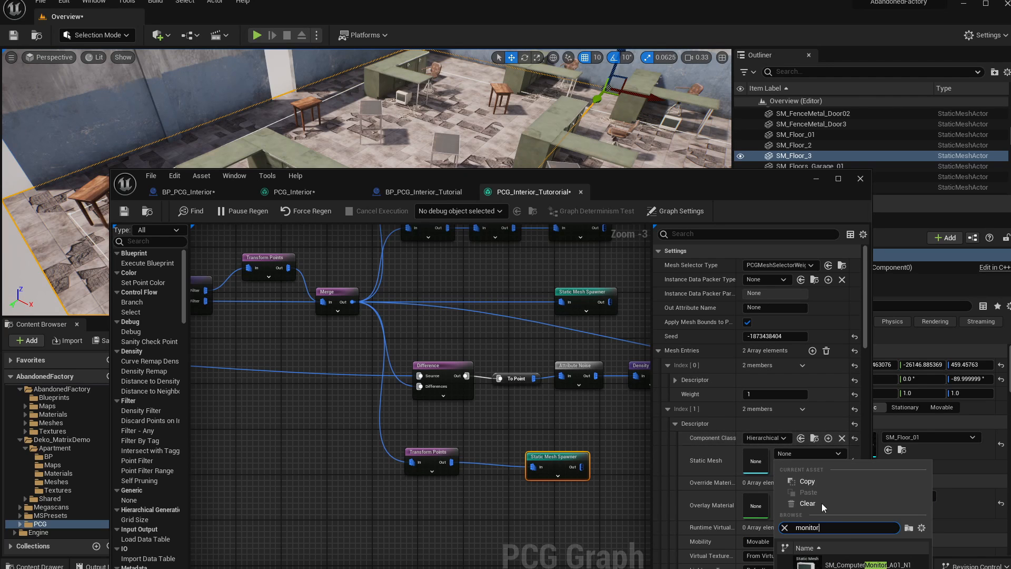
left_click(821, 504)
- Examine the height and orientation of the spawned monitors relative to the desks
left_click_drag(620, 174, 773, 202)
key("w")
right_click_drag(298, 159, 327, 165)
key("w")
key("s")
key("w")
key("w")
key("s")
- Set the Z offset minimum and maximum to 100 on the Transform Points node that feeds the monitor spawner
left_click(579, 477)
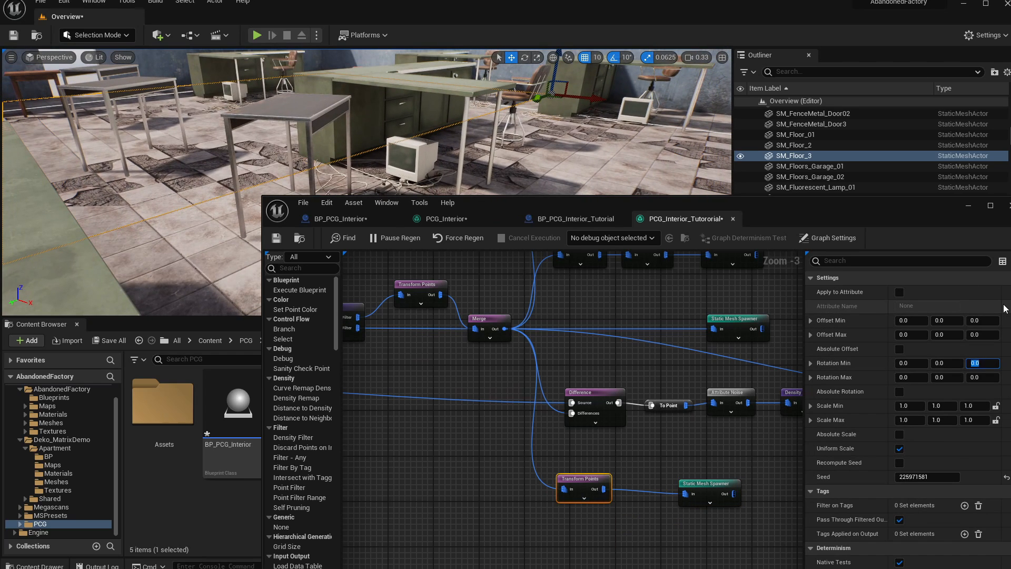
left_click(976, 320)
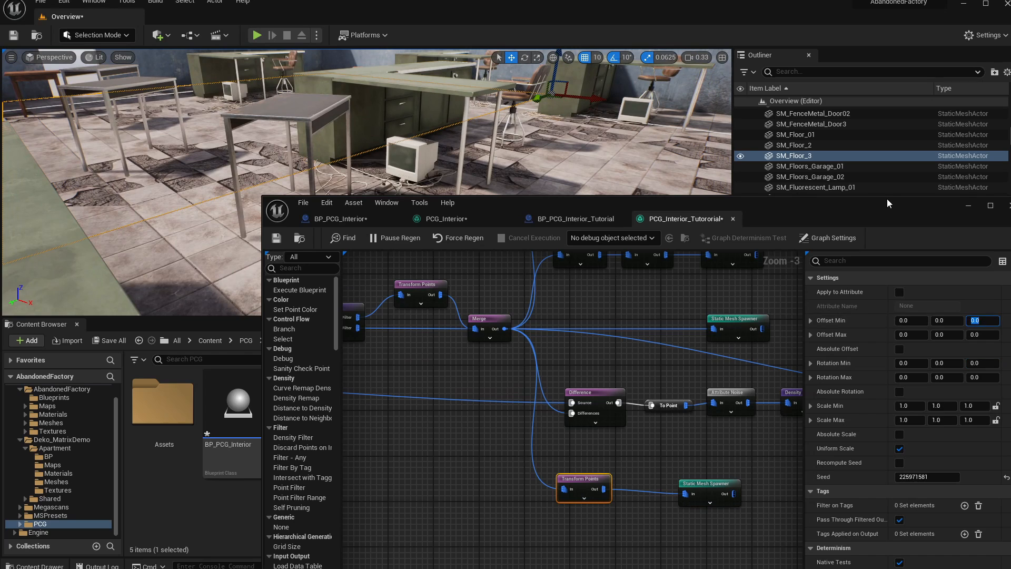
left_click_drag(887, 198, 602, 195)
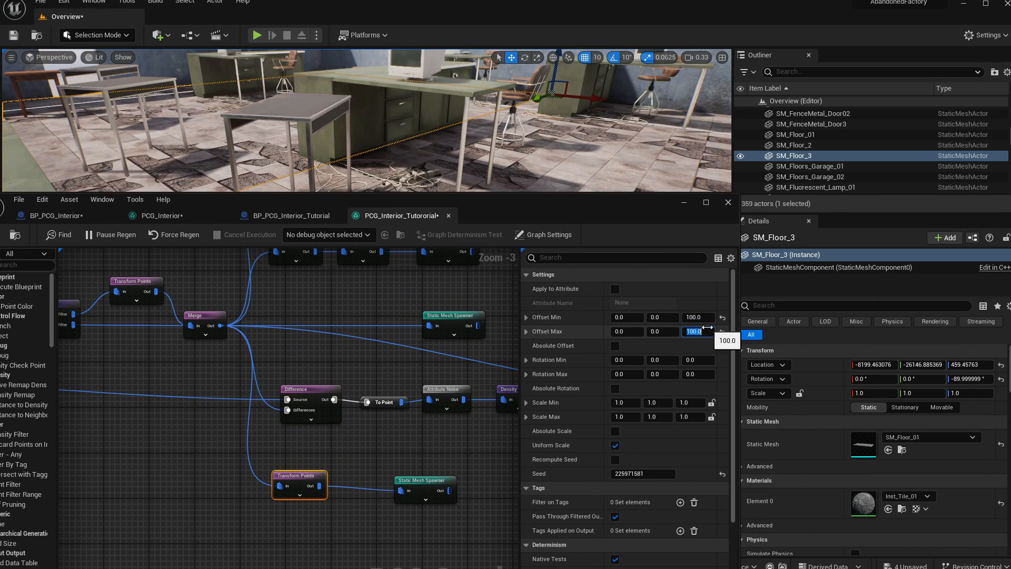
- Set Rotation Min Z and Rotation Max Z to 180 on the monitor Transform Points node
right_click_drag(369, 121, 458, 123)
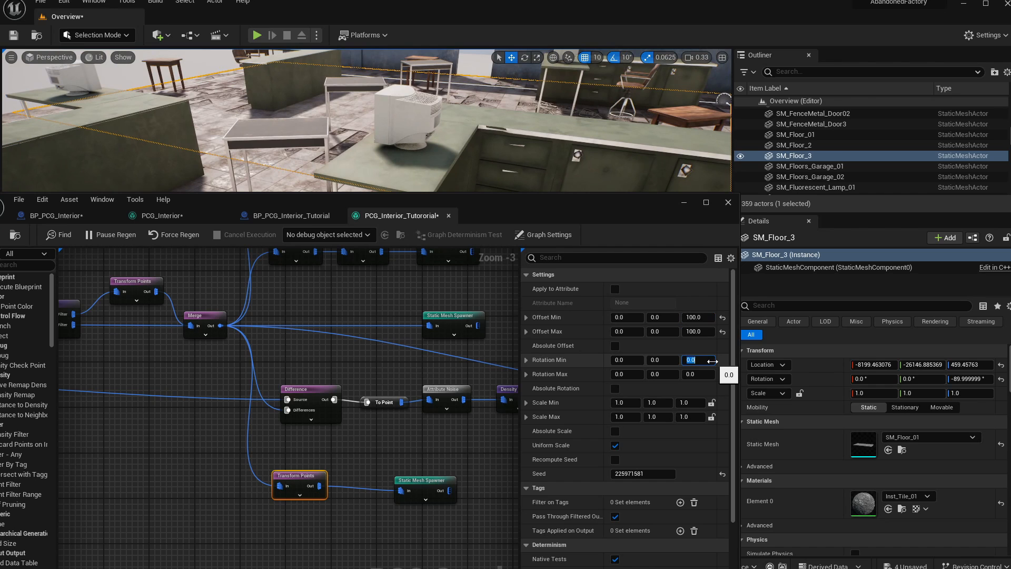
left_click(706, 374)
type("180")
key("Return")
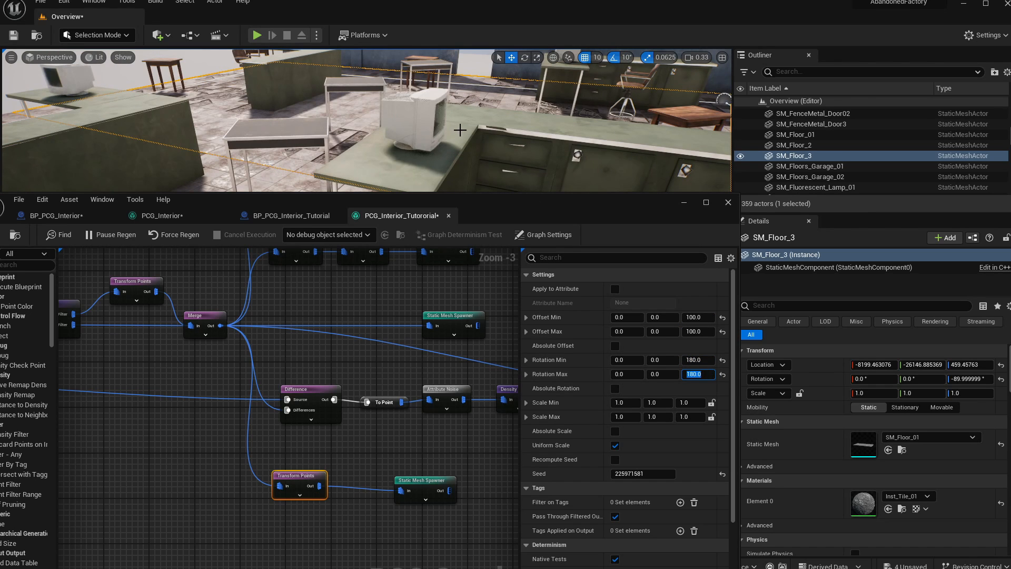
right_click_drag(368, 127, 479, 130)
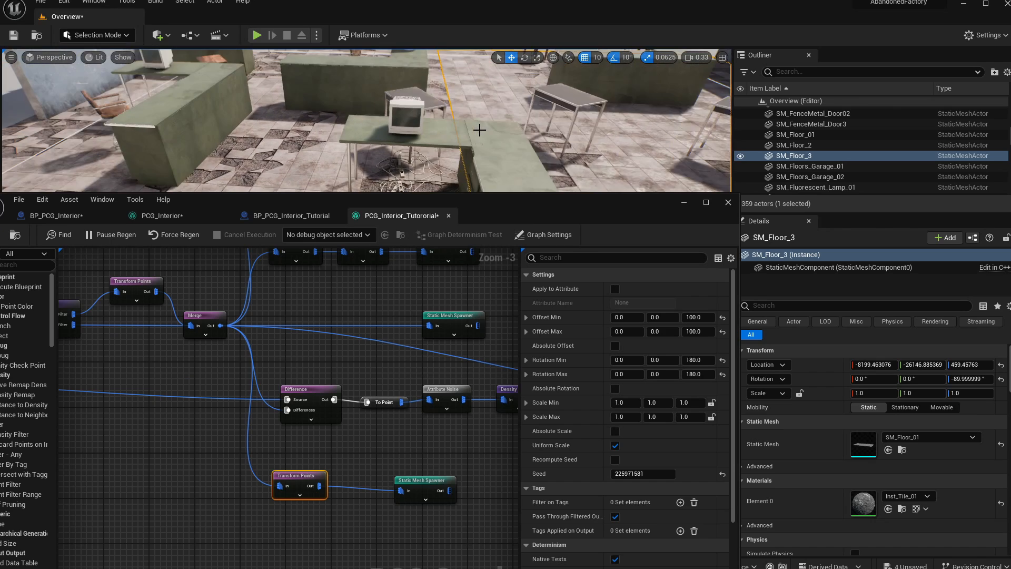
scroll(467, 143, "up", 3)
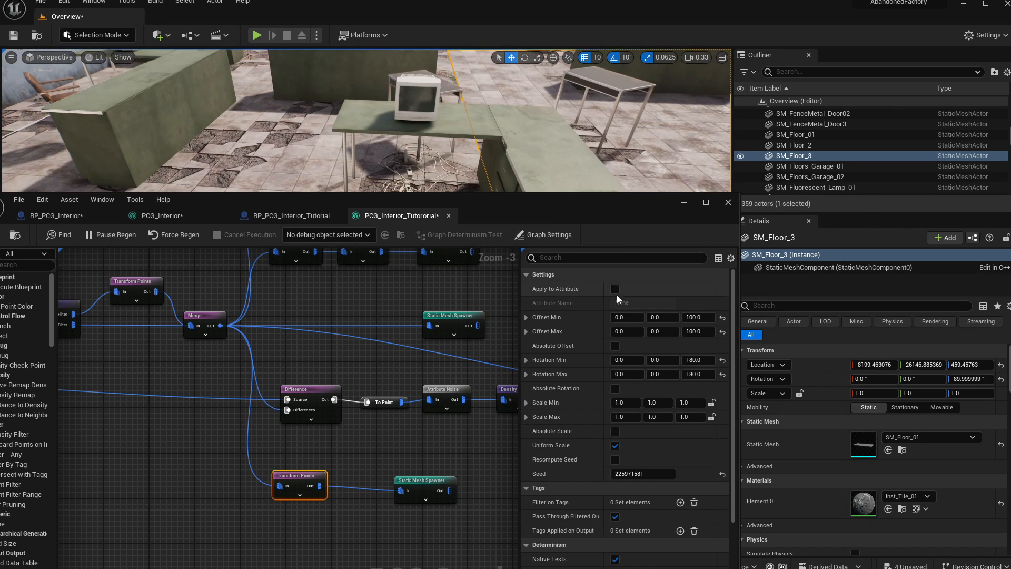
left_click(672, 318)
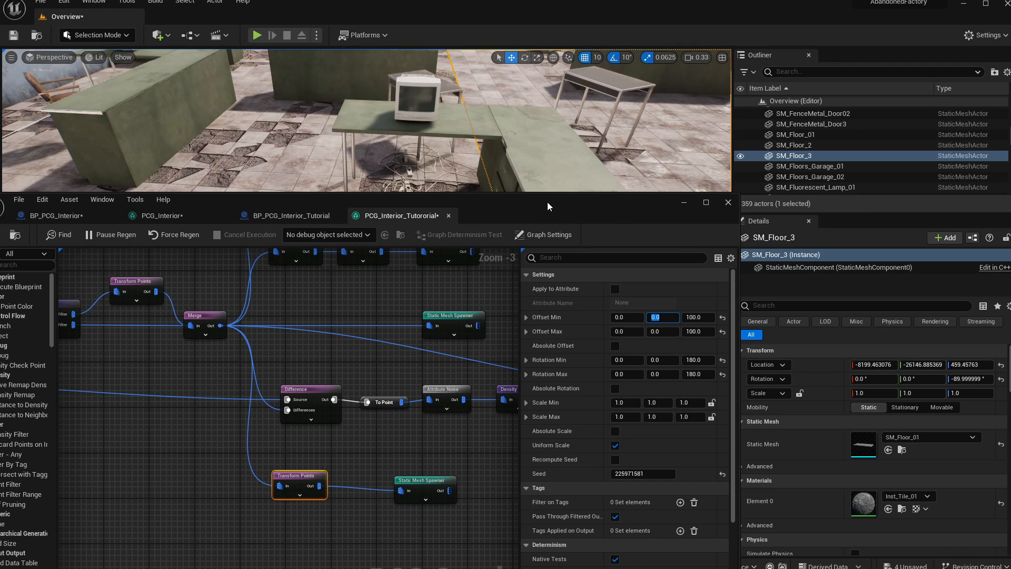
type("50")
key("Return")
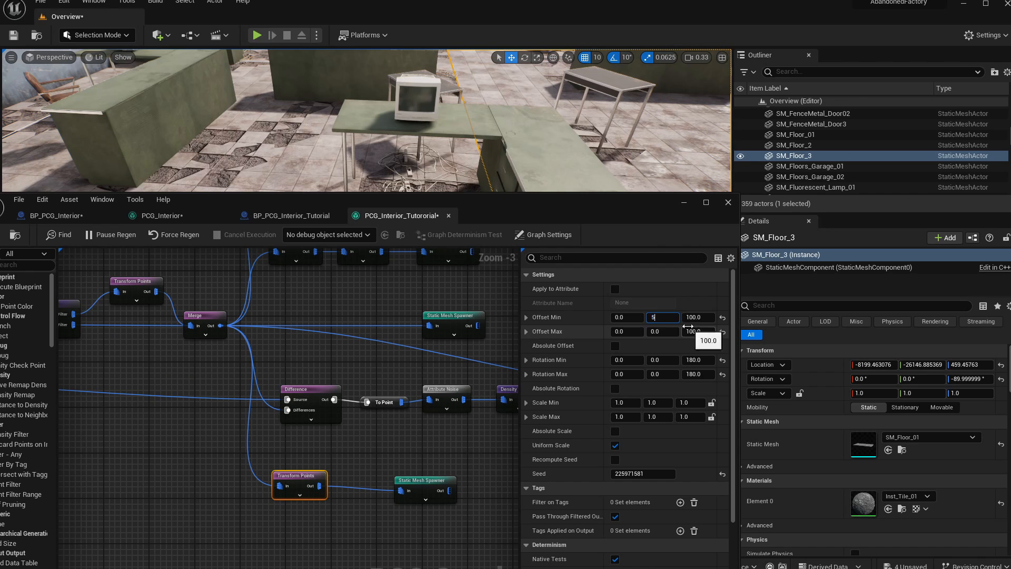
type("0")
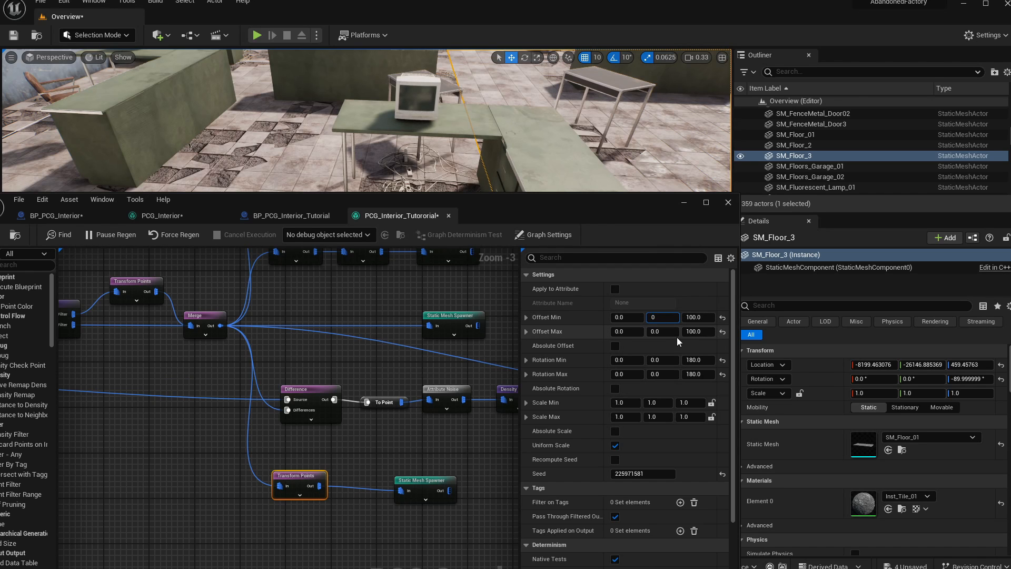
key("Return")
- Set the monitor Transform Points node's Y offset minimum and maximum to 50
right_click_drag(450, 111, 524, 73)
left_click(668, 320)
type("50")
key("Return")
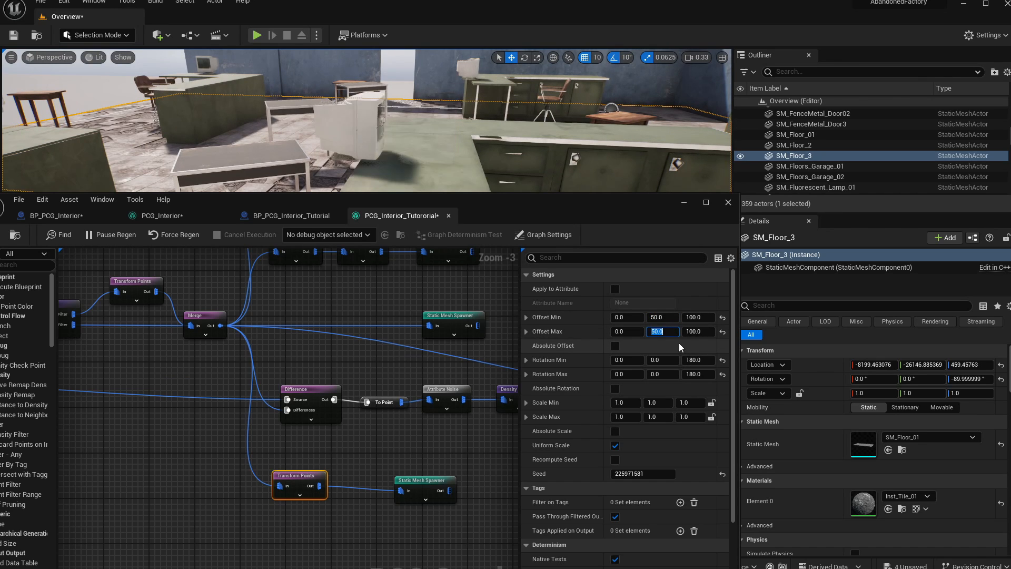
type("50")
key("Return")
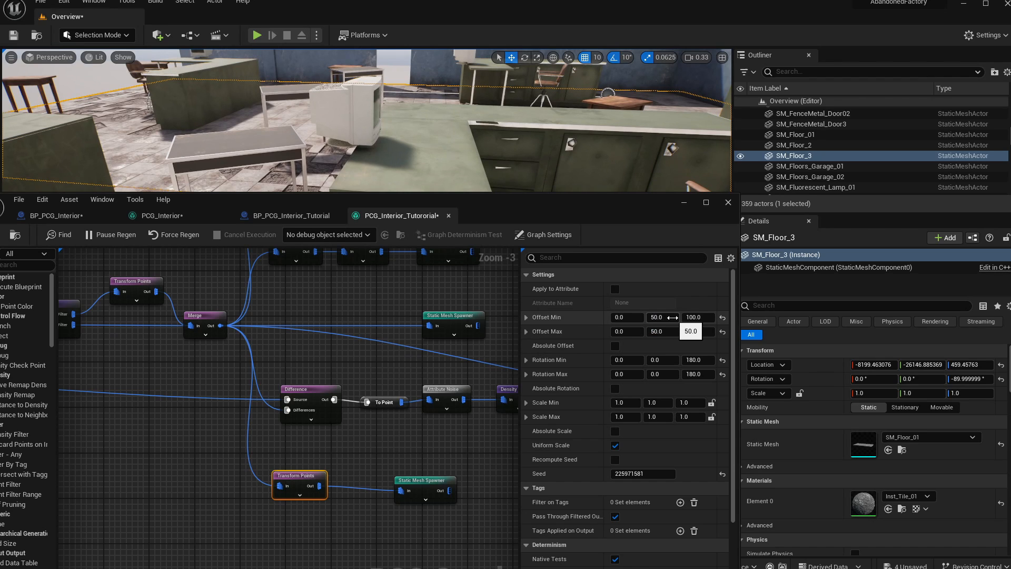
right_click_drag(381, 146, 373, 151)
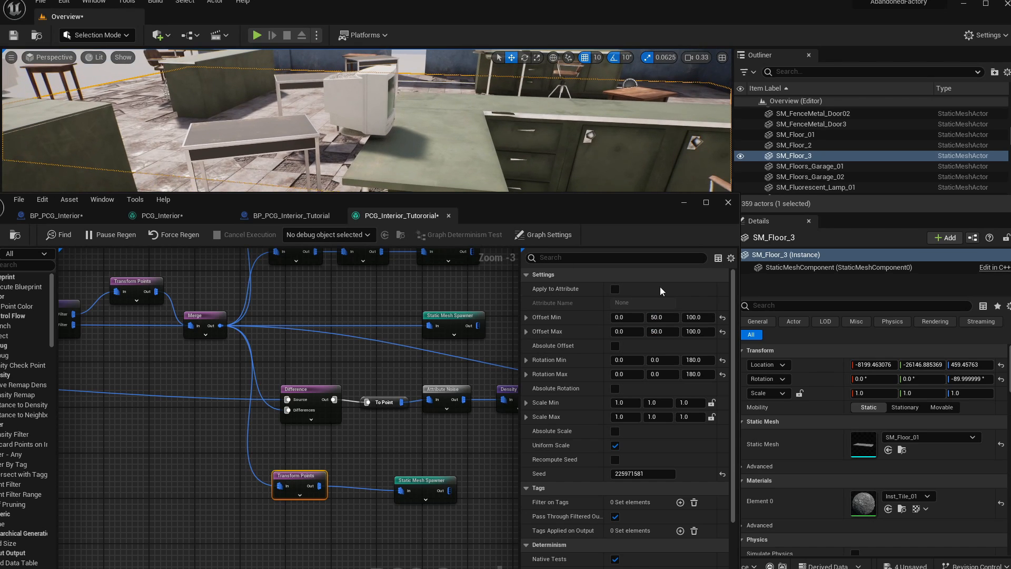
- Set the monitor Transform Points node's Y offset minimum to 0 and maximum to 20
left_click(665, 333)
type("20")
key("Return")
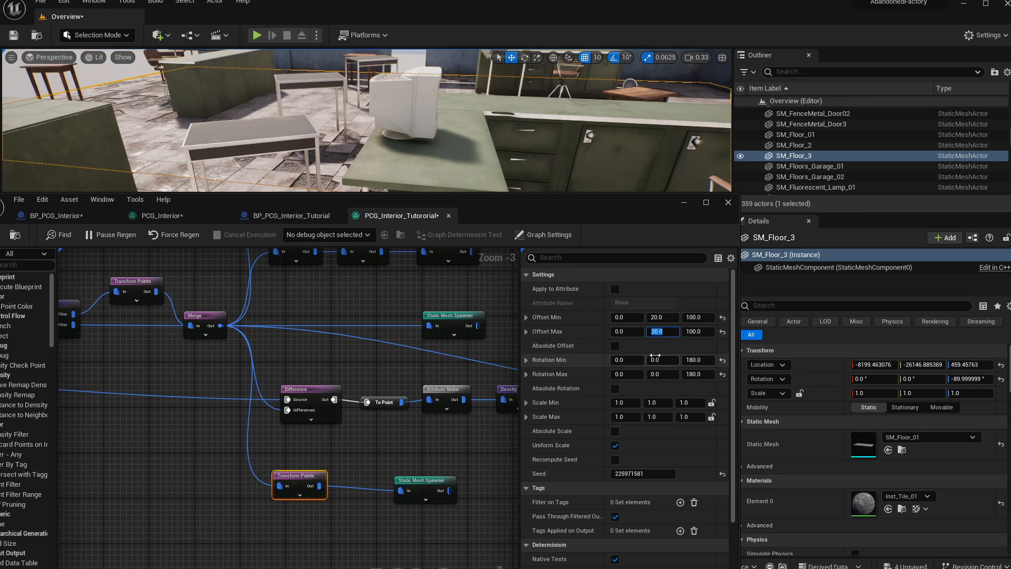
left_click(676, 336)
type("0")
key("Return")
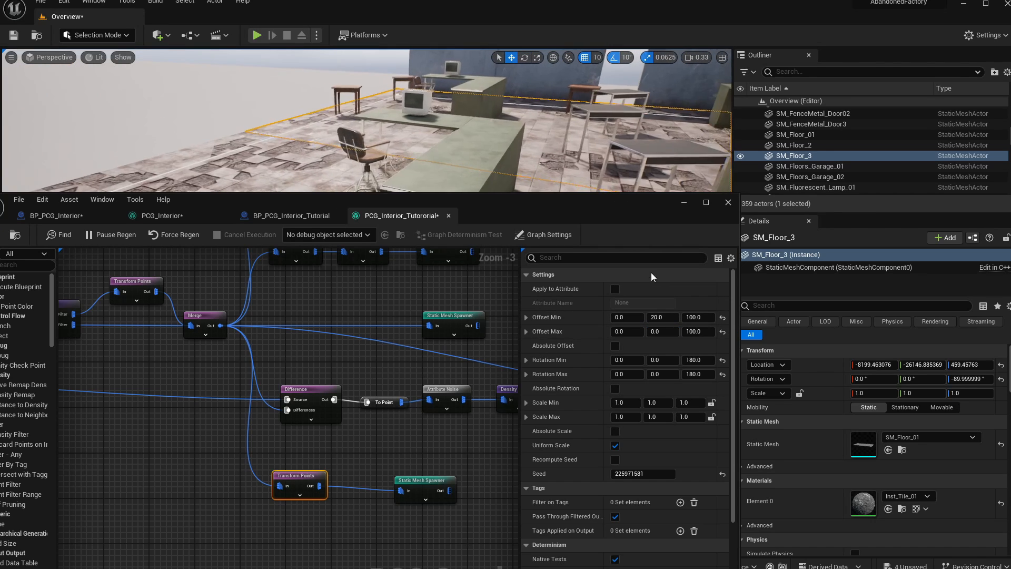
left_click(663, 317)
- Set the monitor Transform Points node's X offset minimum and maximum to 100 to test how far monitors shift along the desk
right_click_drag(583, 189, 587, 157)
key("w")
key("w")
key("w")
key("w")
key("w")
key("s")
key("s")
key("d")
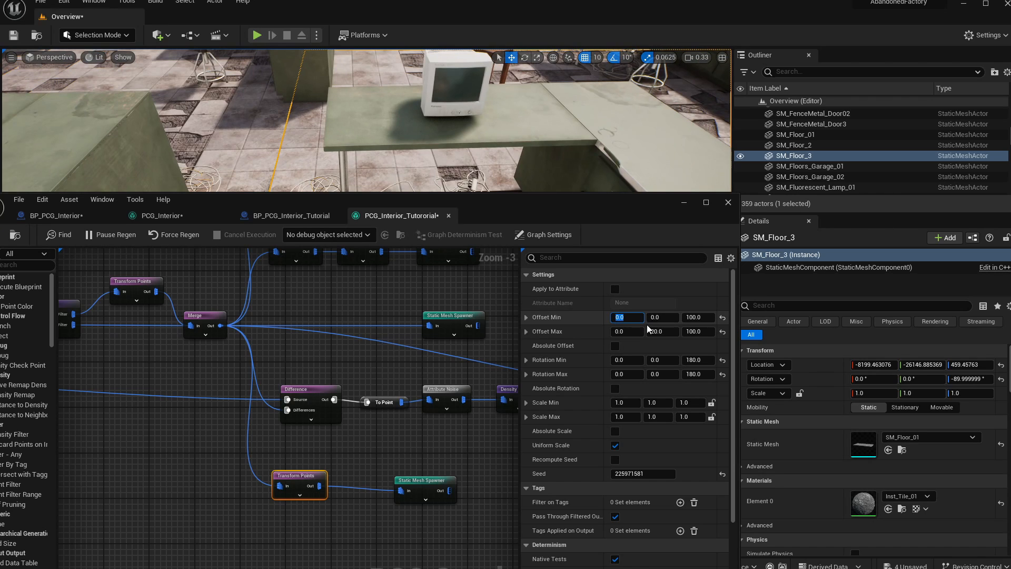
type("10")
left_click_drag(647, 327, 638, 336)
type("1")
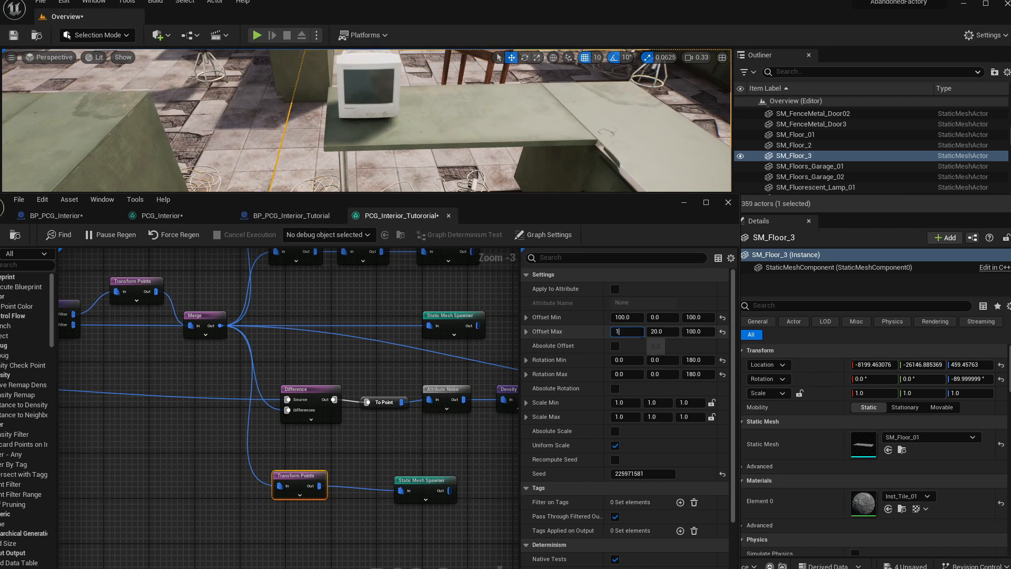
type("00")
key("Return")
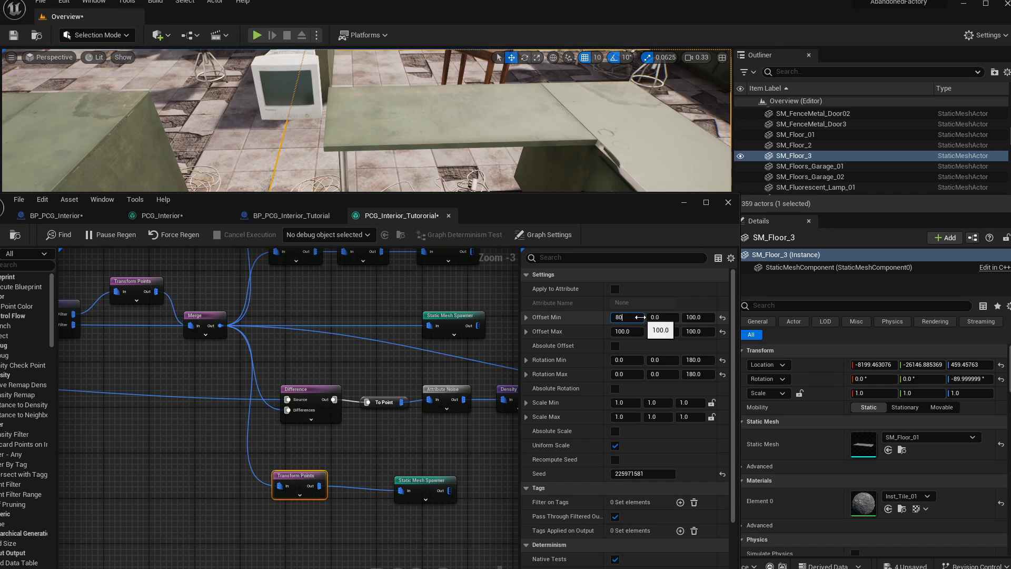
- Try X offset minimum and maximum values of 80 and 70 on the monitor Transform Points node
key("Return")
left_click(636, 332)
type("80")
key("Return")
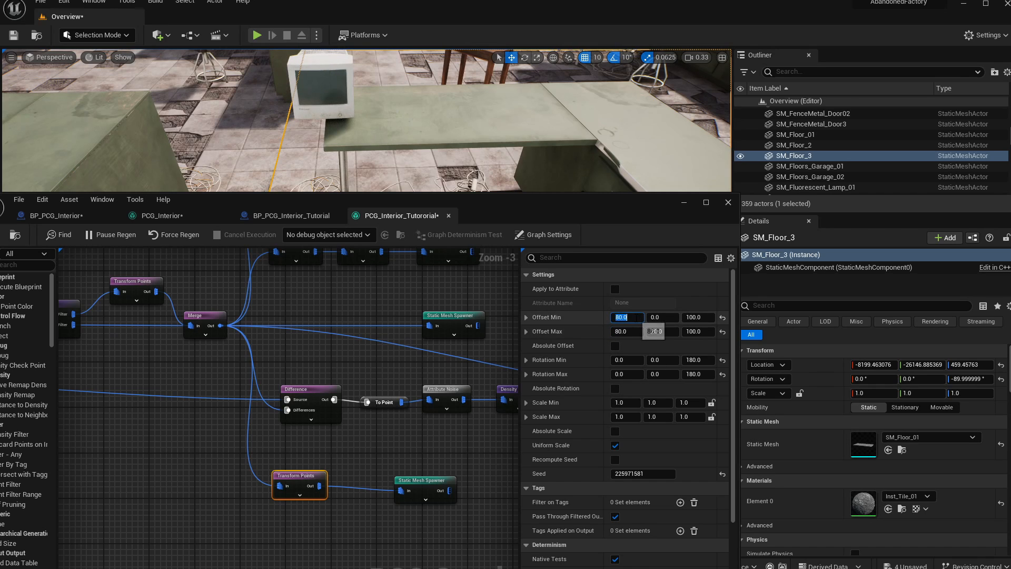
type("70")
key("Return")
type("70")
key("Return")
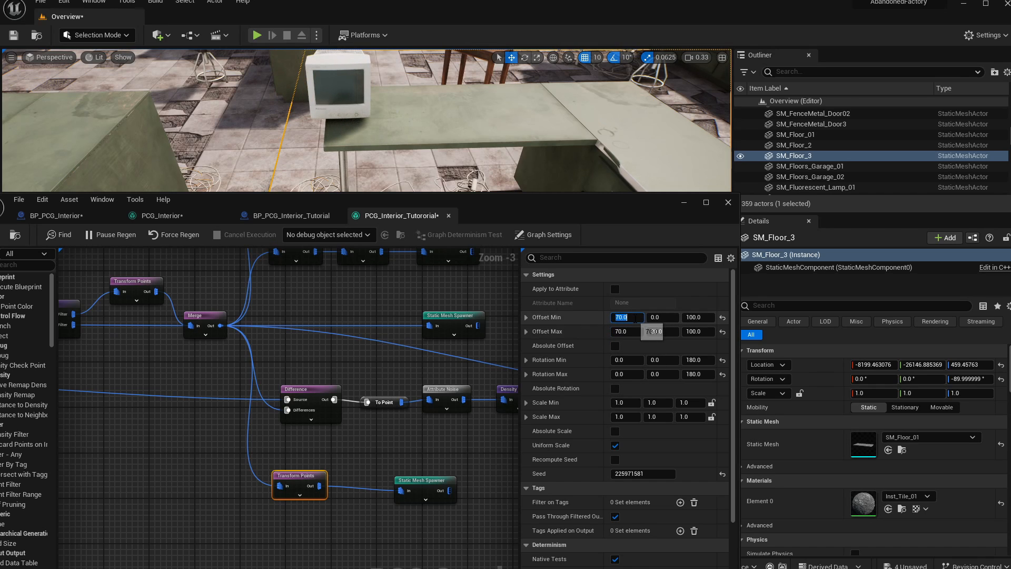
- Set the monitor X offset minimum and maximum to 50 and check the monitor's position on the desk
key("Return")
key("Return")
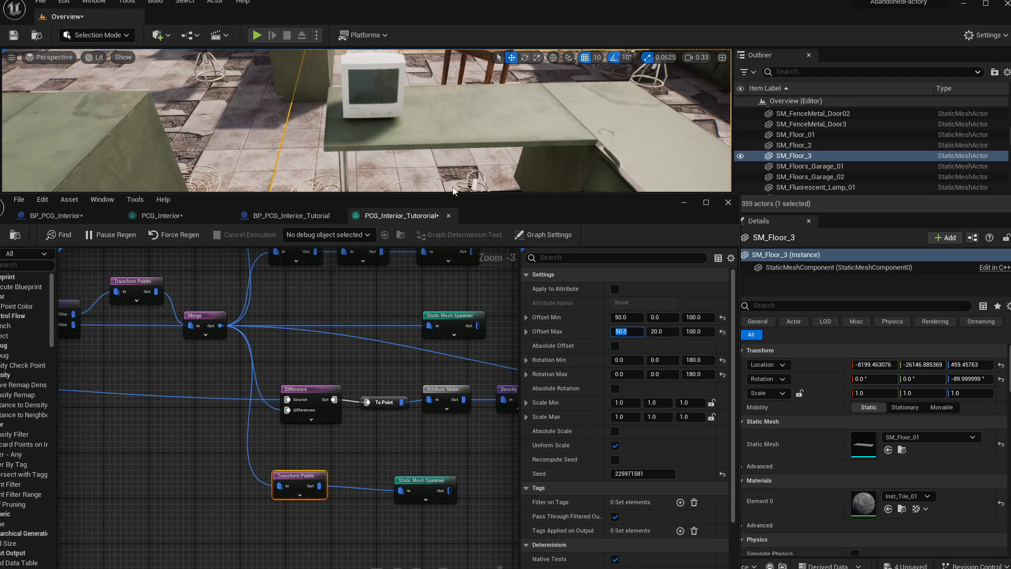
right_click_drag(378, 122, 375, 100)
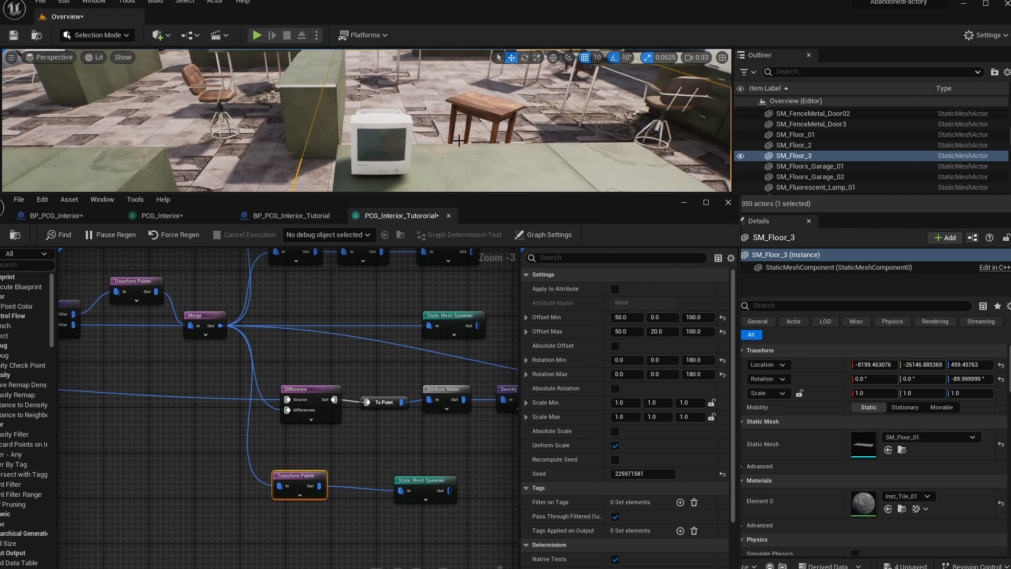
right_click_drag(459, 140, 523, 171)
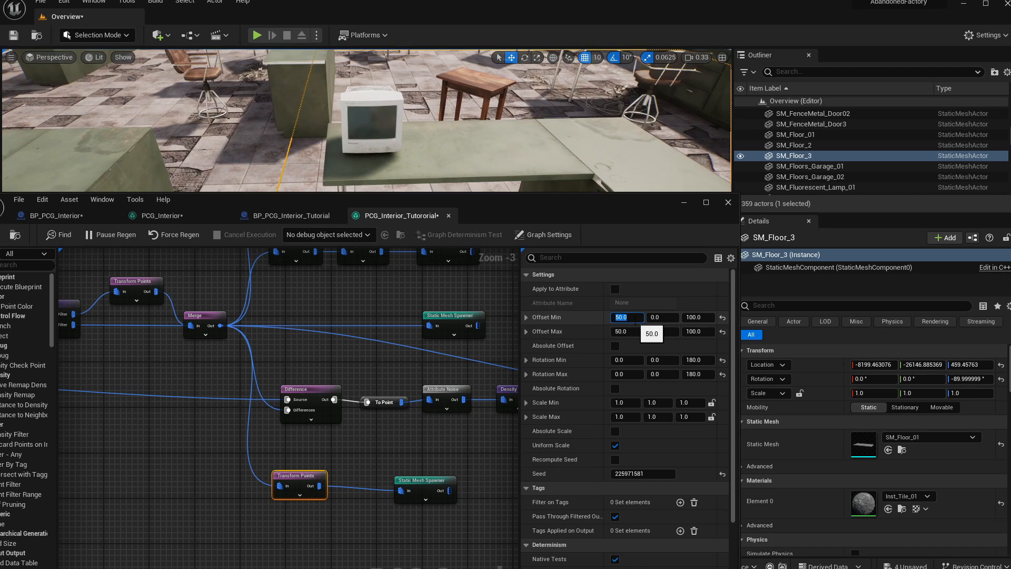
- Try -150 as the X offset minimum and maximum on the monitor Transform Points node
type("0")
key("Return")
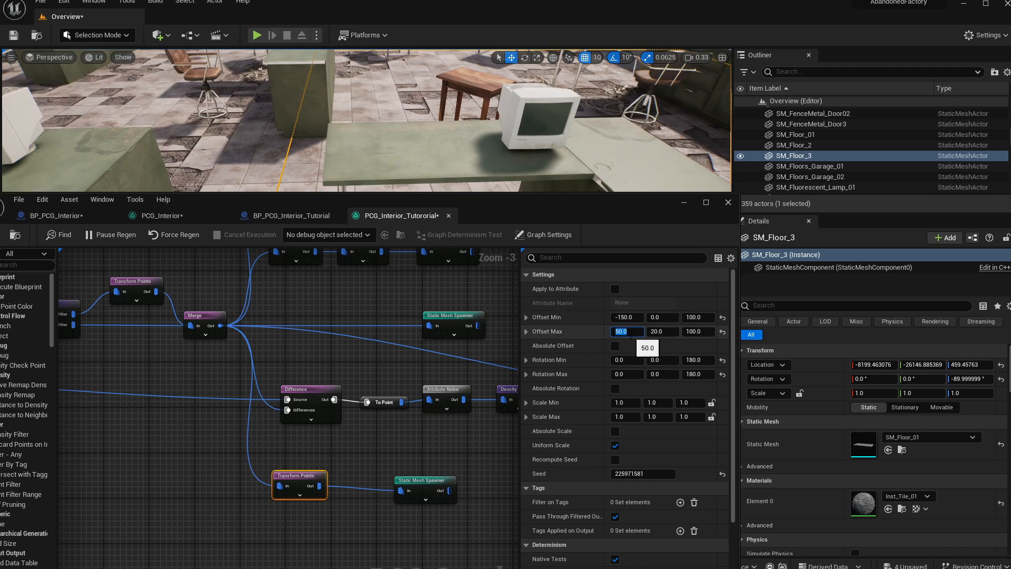
key("Return")
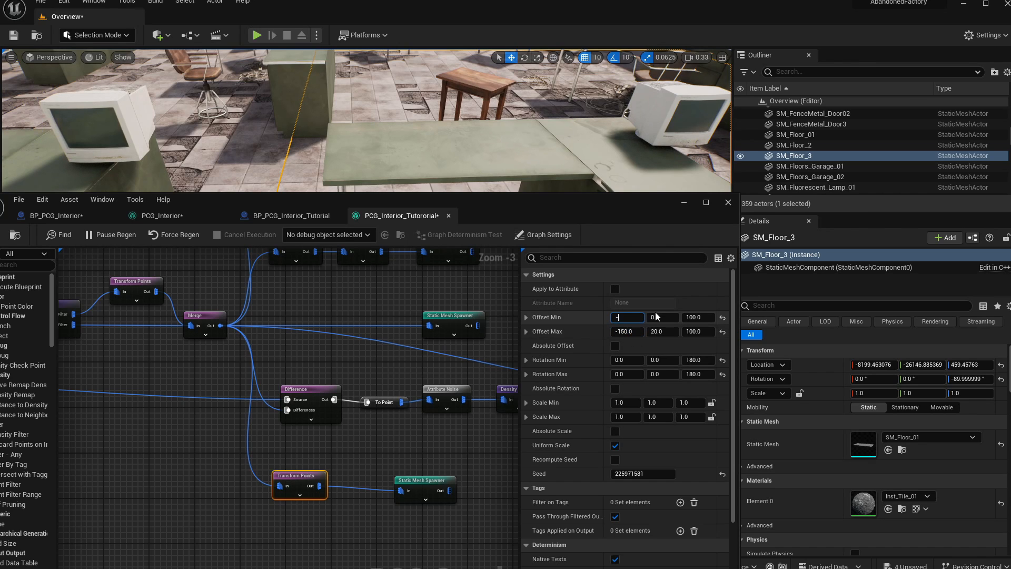
- Set the monitor X offset minimum and maximum to -100 and check the placement against the desk corner
type("-100")
key("Return")
left_click(636, 330)
type("-100")
key("Return")
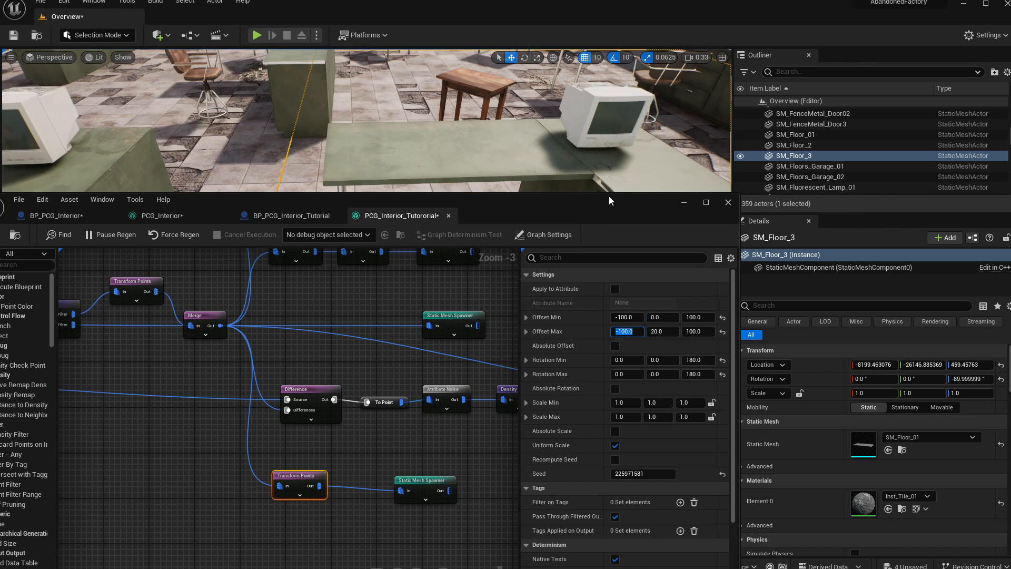
right_click_drag(612, 149, 573, 169)
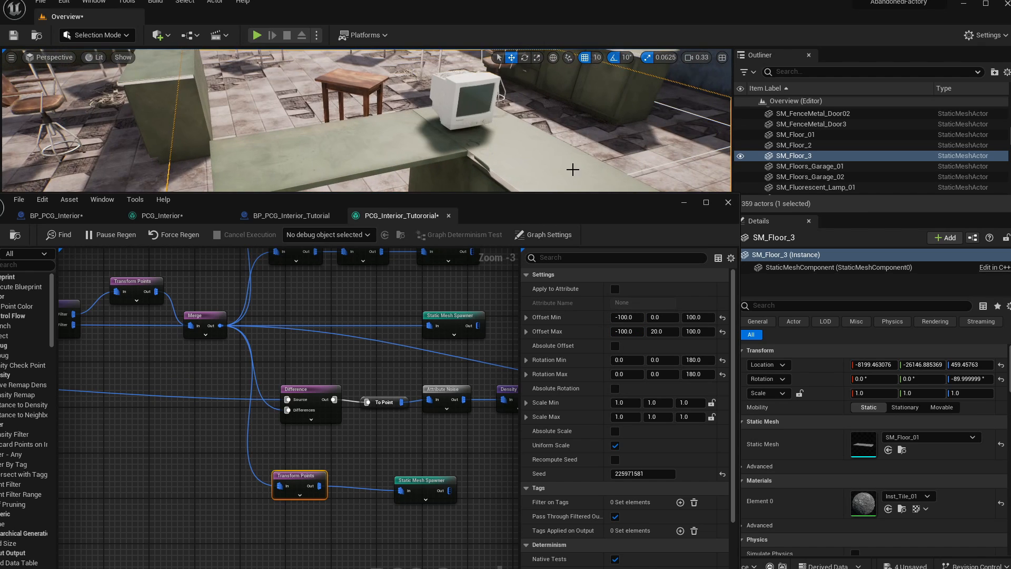
- Set the monitor Transform Points node's X offset minimum and maximum to -80
left_click(636, 318)
type("-80")
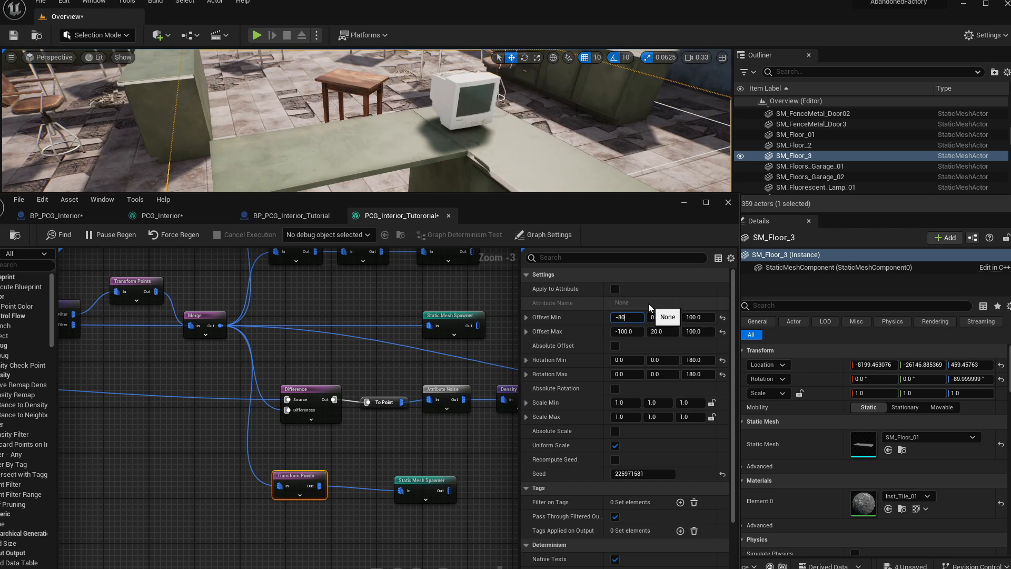
key("Return")
left_click(628, 332)
type("-80")
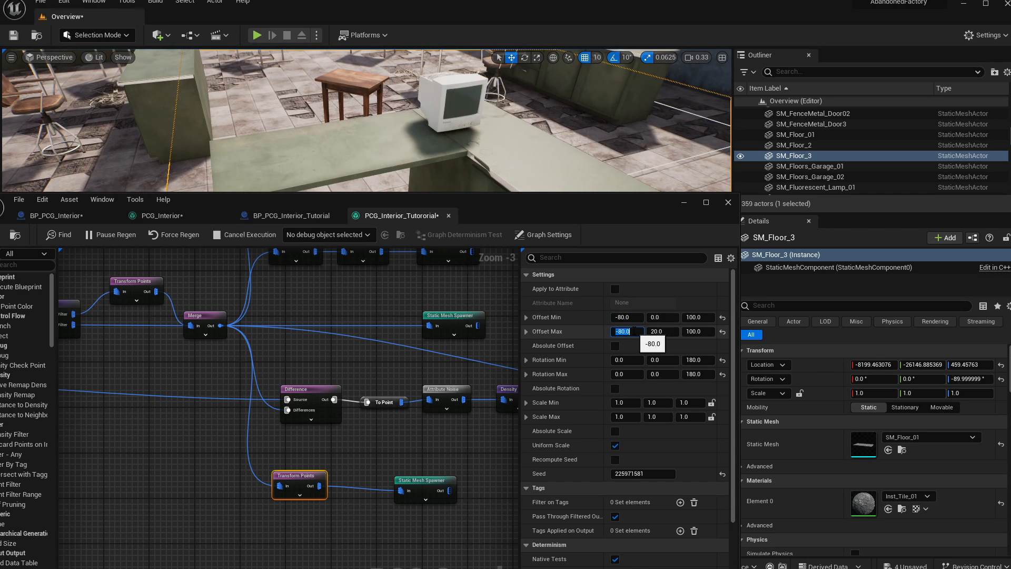
key("Return")
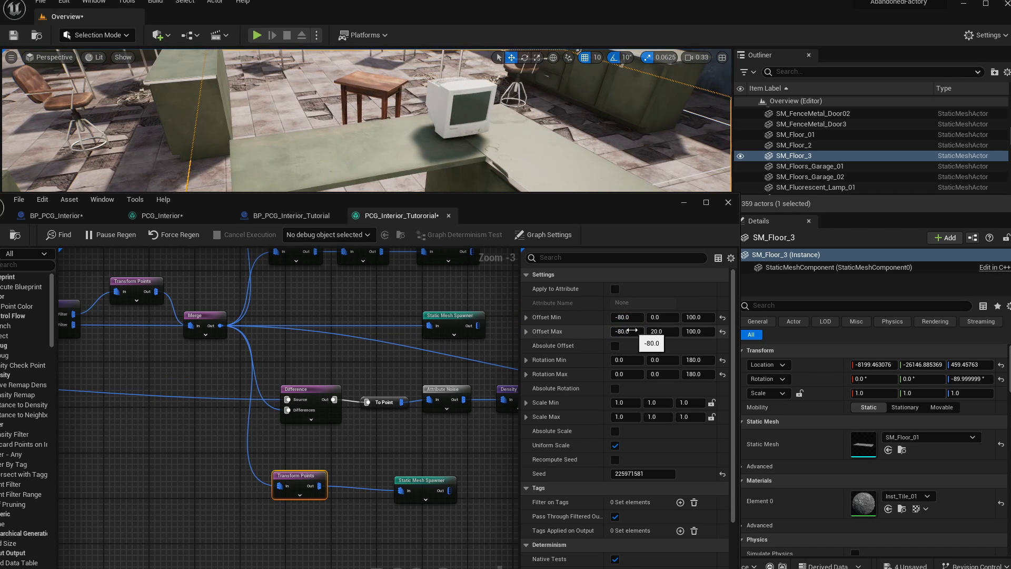
- Set the monitor X offset maximum to 50 and inspect the monitors across several desks
left_click(642, 333)
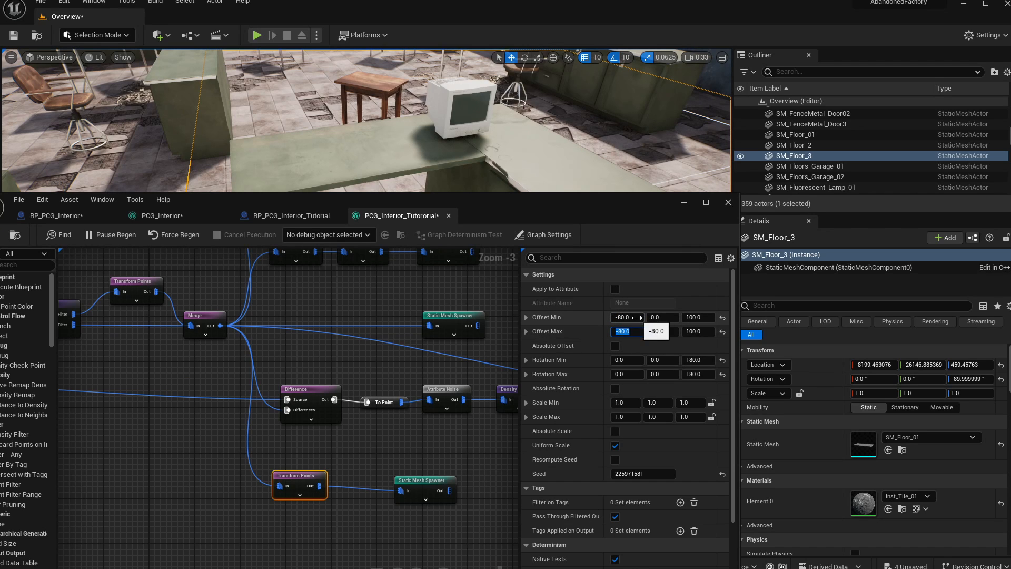
key("Return")
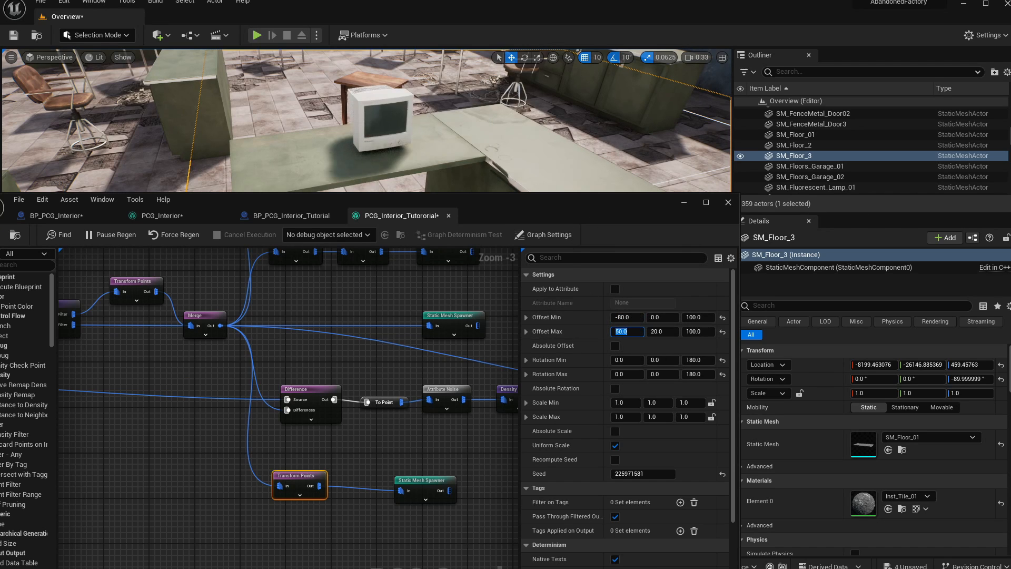
mouse_move(368, 121)
right_mouse_down()
mouse_move(359, 126)
mouse_move(390, 118)
mouse_move(353, 105)
mouse_move(374, 114)
mouse_move(351, 87)
mouse_move(363, 124)
mouse_move(376, 110)
right_mouse_up()
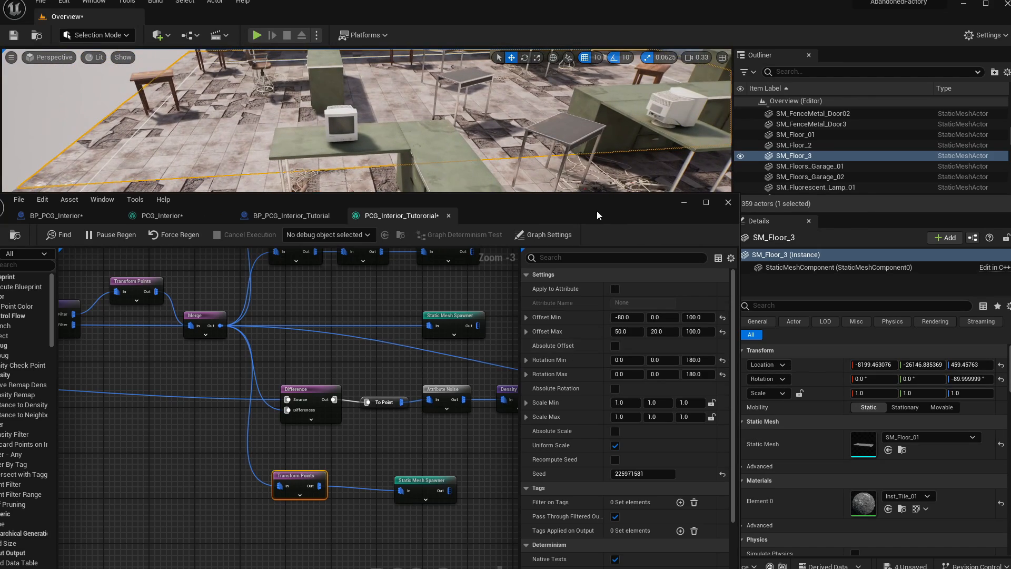
mouse_move(527, 127)
right_mouse_down()
mouse_move(519, 121)
mouse_move(543, 116)
mouse_move(532, 127)
right_mouse_up()
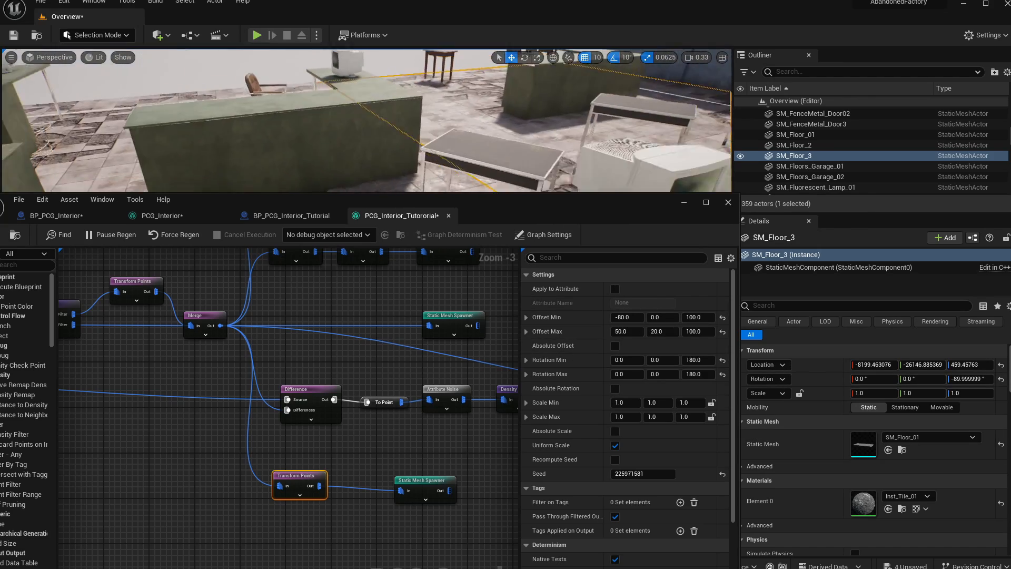
mouse_move(369, 121)
right_mouse_down()
mouse_move(384, 134)
mouse_move(358, 134)
right_mouse_up()
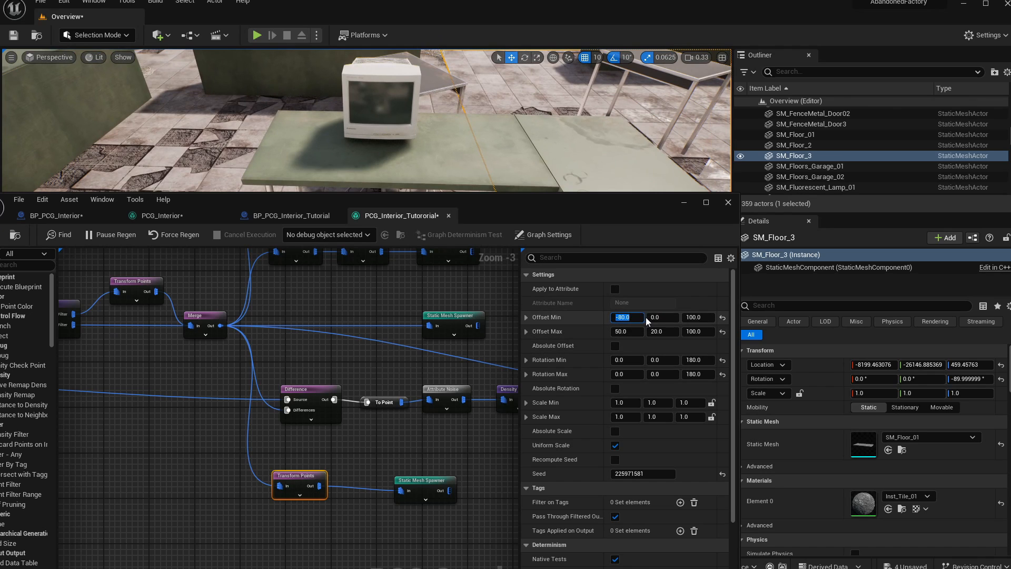
- Set the monitor Transform Points node's X offset minimum to -60 and maximum to 30
type("0")
key("Return")
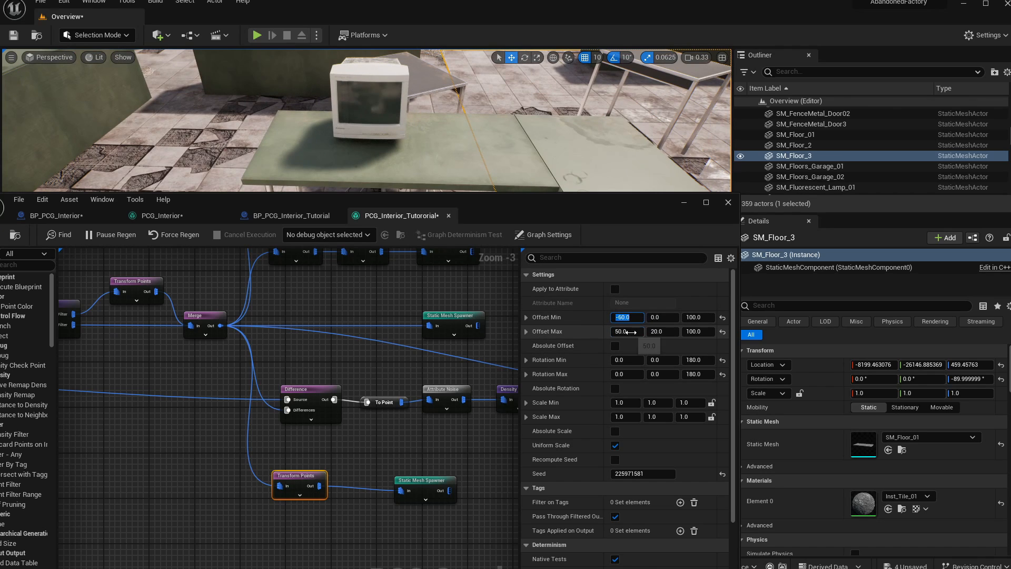
left_click(631, 331)
type("30")
key("Return")
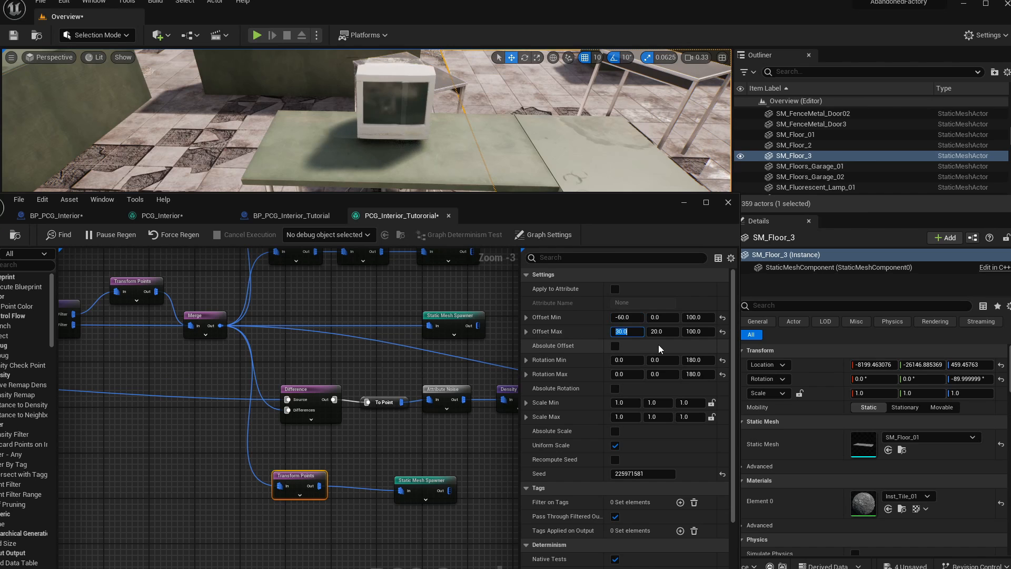
right_click_drag(553, 152, 555, 149)
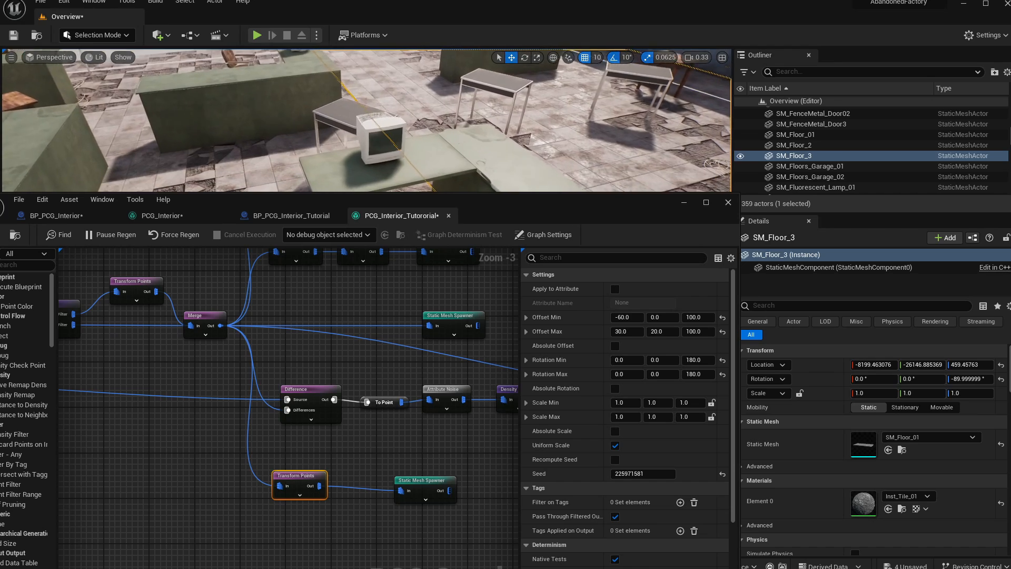
- Set the monitor Transform Points node's Rotation Min Z to 150 and Rotation Max Z to 200
right_click_drag(366, 120, 348, 110)
mouse_move(554, 154)
right_mouse_down()
mouse_move(542, 113)
mouse_move(554, 154)
right_mouse_up()
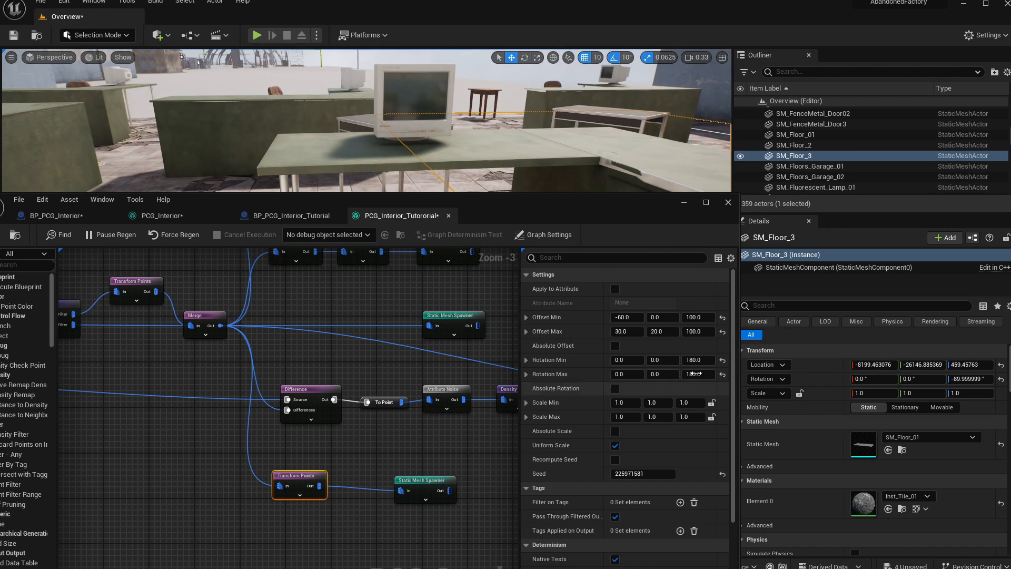
left_click(695, 360)
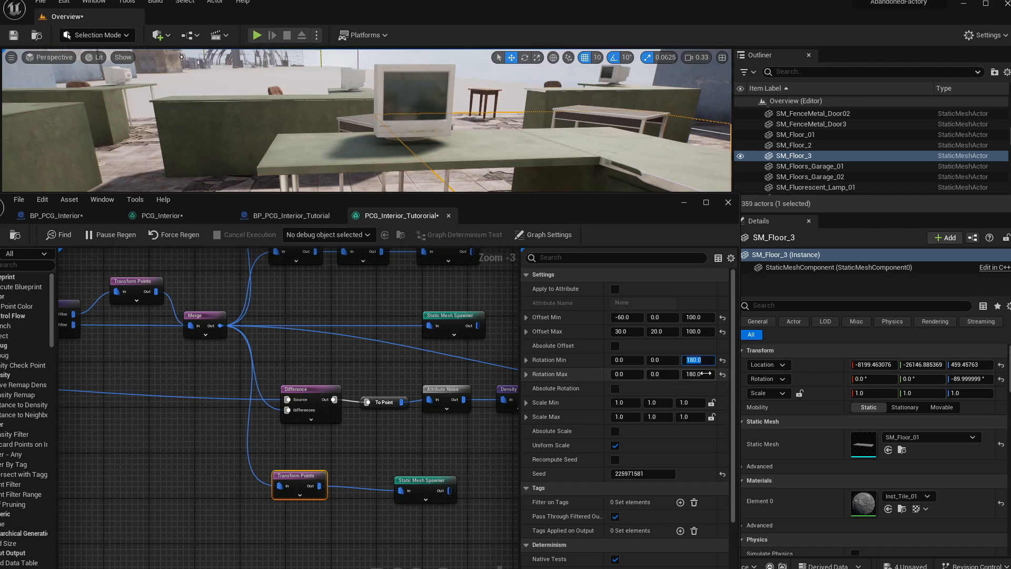
mouse_move(524, 140)
right_mouse_down()
mouse_move(558, 142)
mouse_move(574, 163)
mouse_move(561, 164)
mouse_move(621, 176)
mouse_move(606, 119)
mouse_move(585, 114)
mouse_move(524, 142)
right_mouse_up()
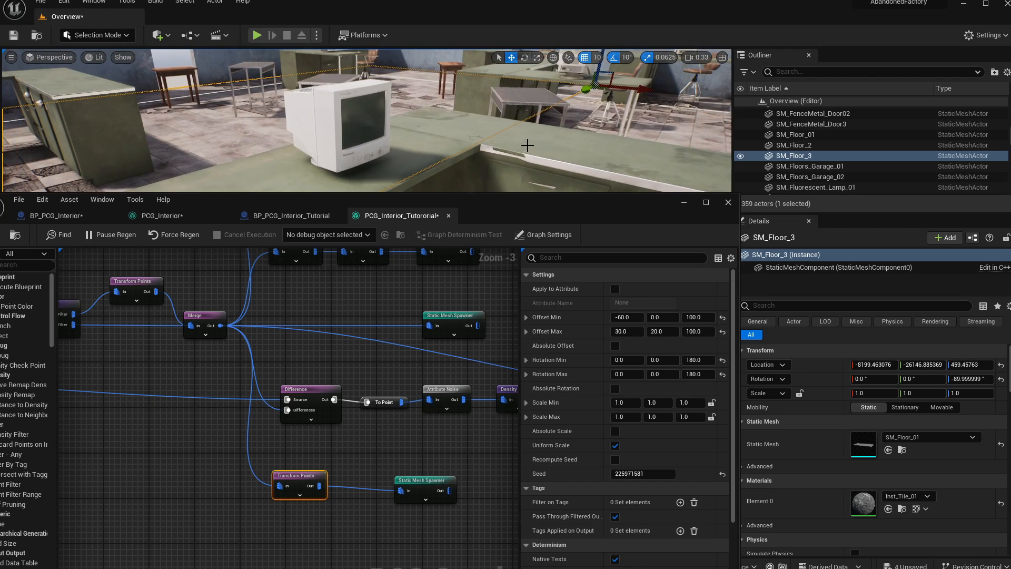
left_click(705, 362)
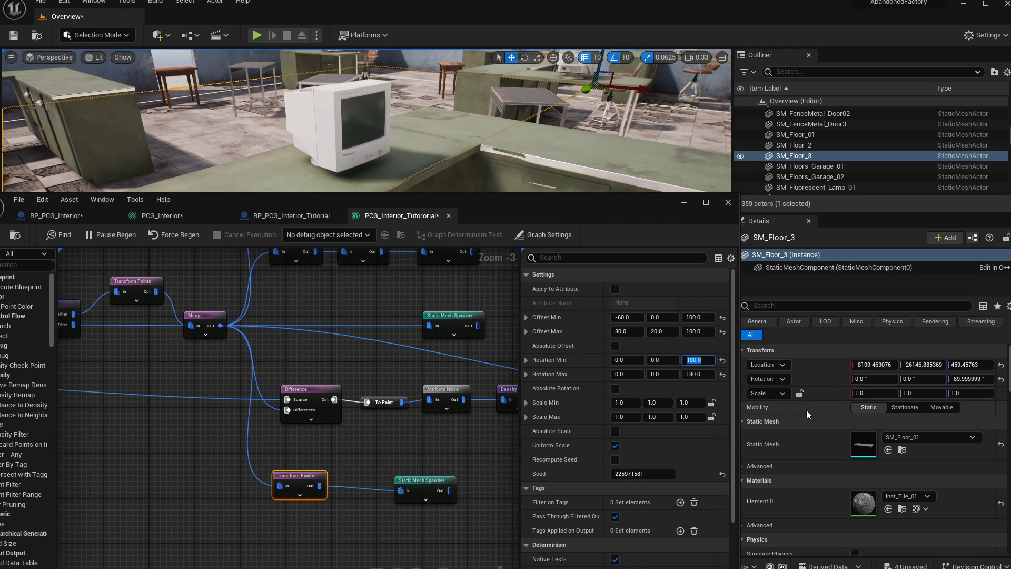
type("-")
key("BackSpace")
type("150")
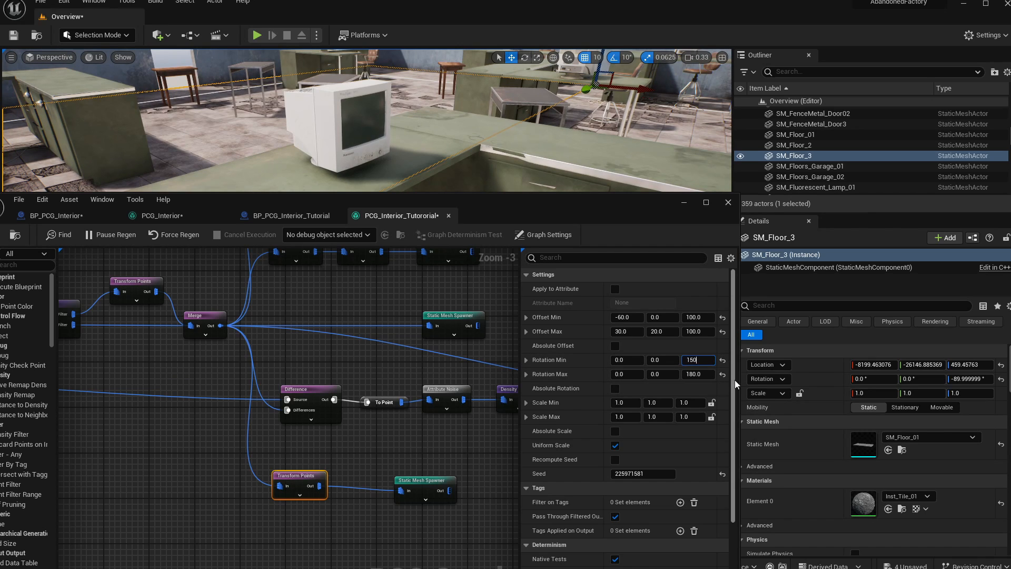
key("Return")
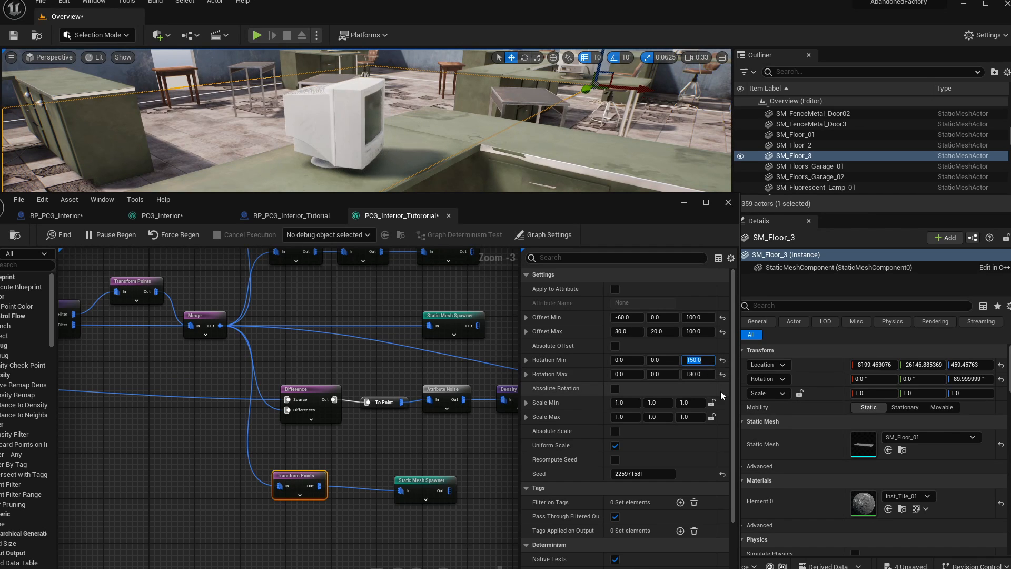
left_click(699, 374)
type("200")
key("Return")
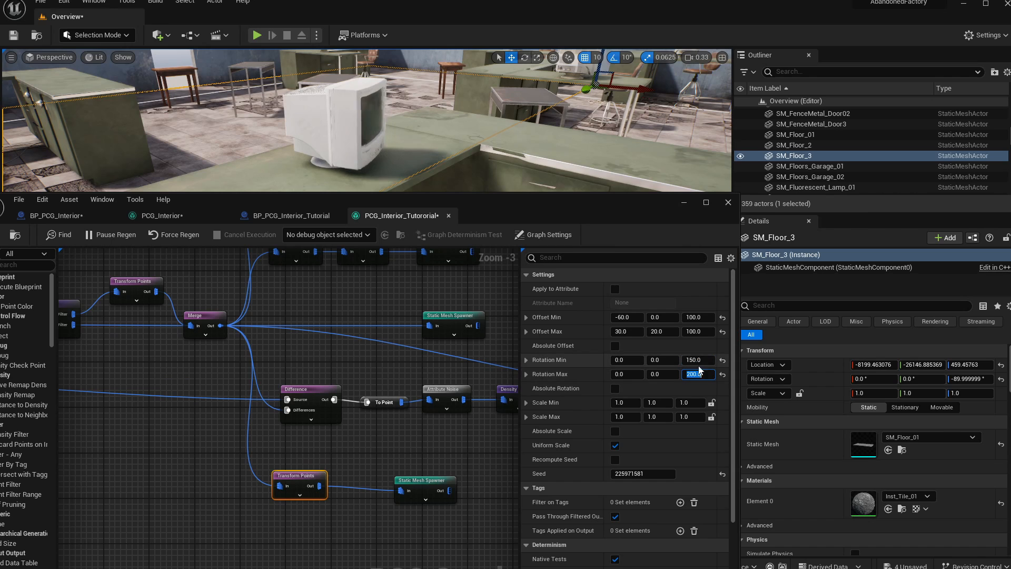
- Set the monitor's Rotation Min Z to 160 and check the monitors across the room
left_click(703, 363)
type("160")
key("Return")
right_click_drag(535, 174, 511, 171)
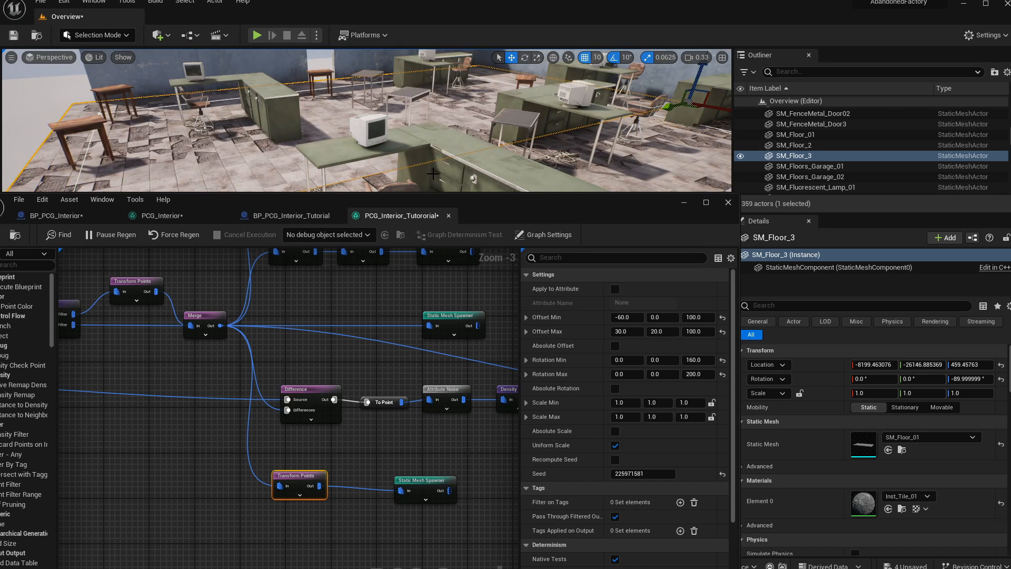
- Move the monitor Static Mesh Spawner farther from its Transform Points node and look over the monitors on the desks
left_click(426, 485)
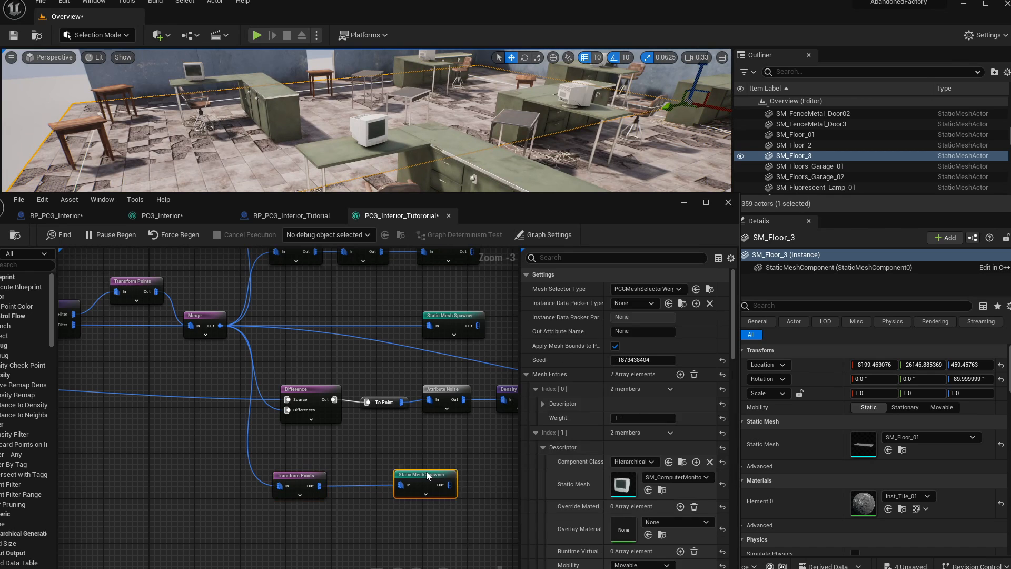
right_click_drag(410, 448, 306, 410)
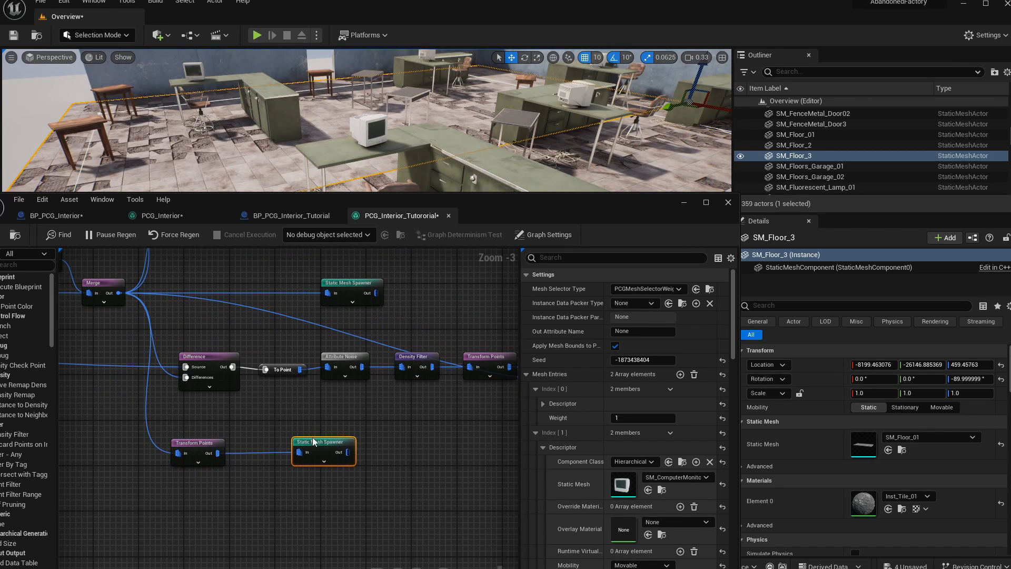
left_click_drag(312, 440, 341, 440)
right_click_drag(362, 280, 417, 382)
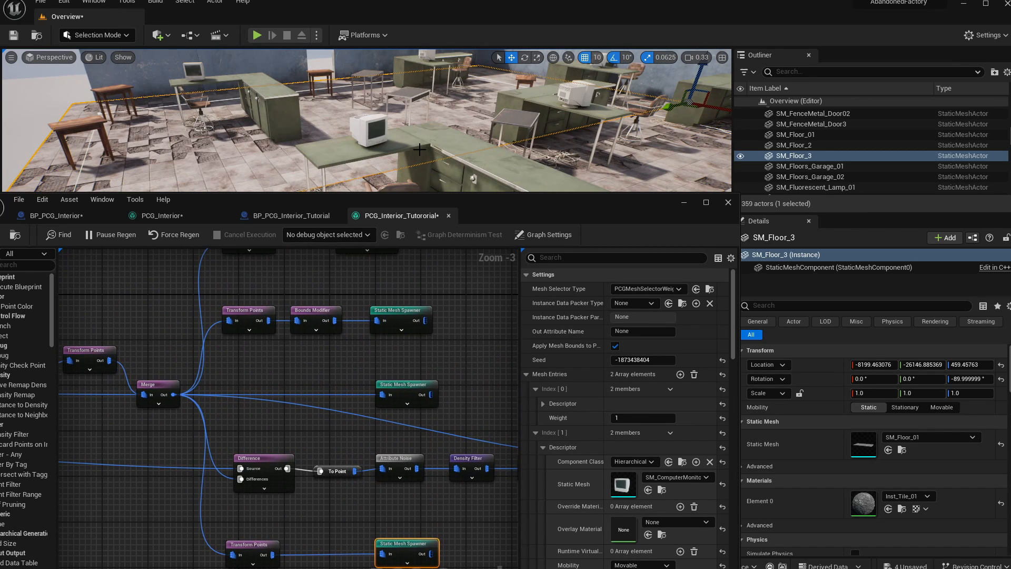
right_click_drag(367, 120, 403, 123)
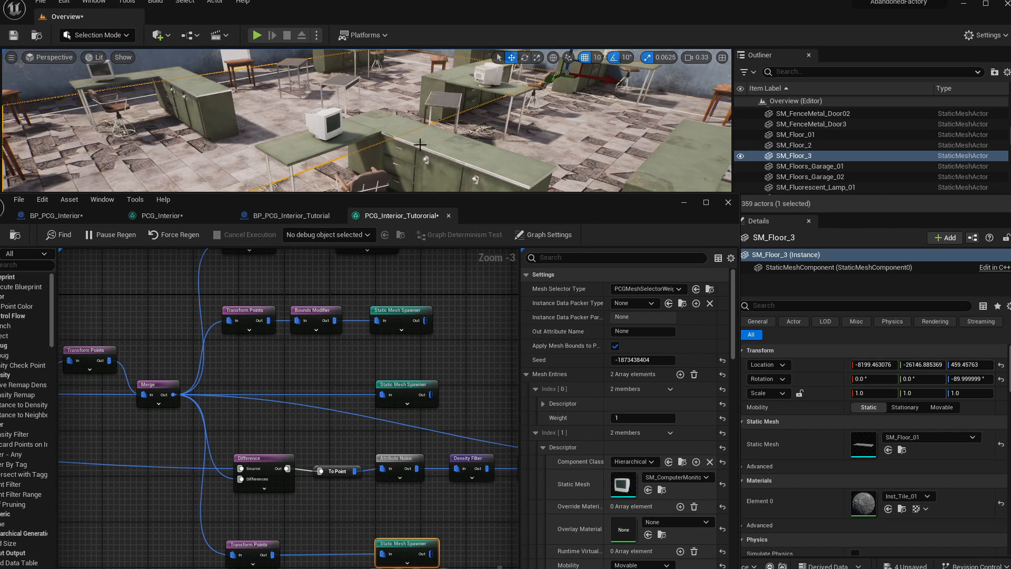
right_click_drag(420, 129, 365, 134)
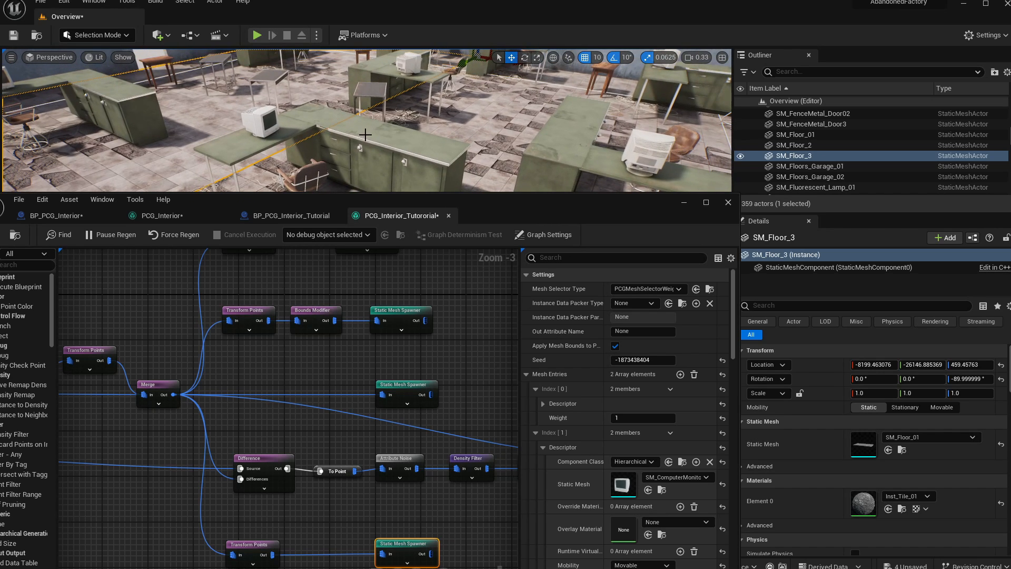
- Disconnect the monitor Transform Points node from Merge and move it aside together with its Static Mesh Spawner
right_click_drag(318, 414, 366, 349)
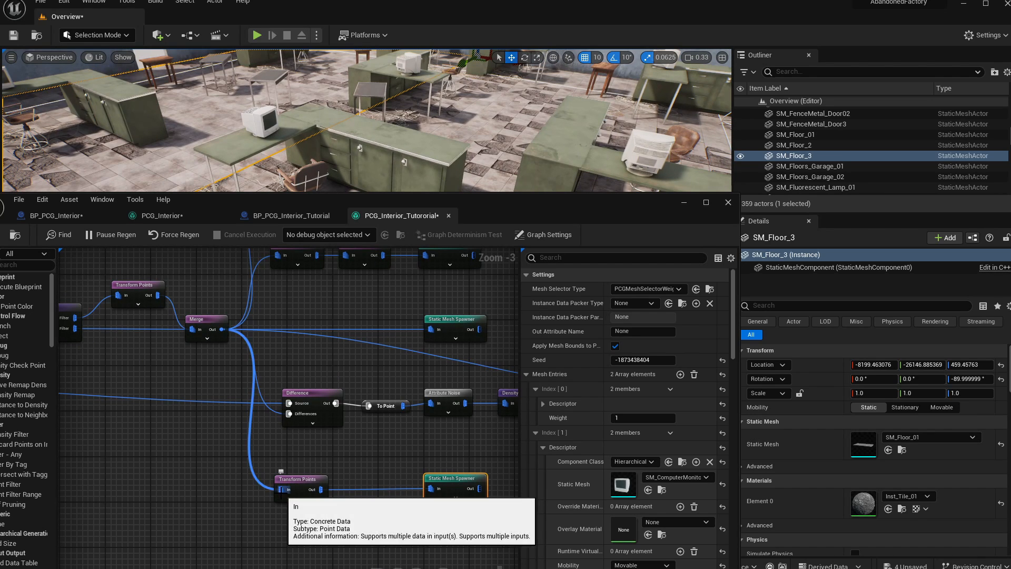
left_click(281, 490, "alt")
left_click(294, 474, "ctrl")
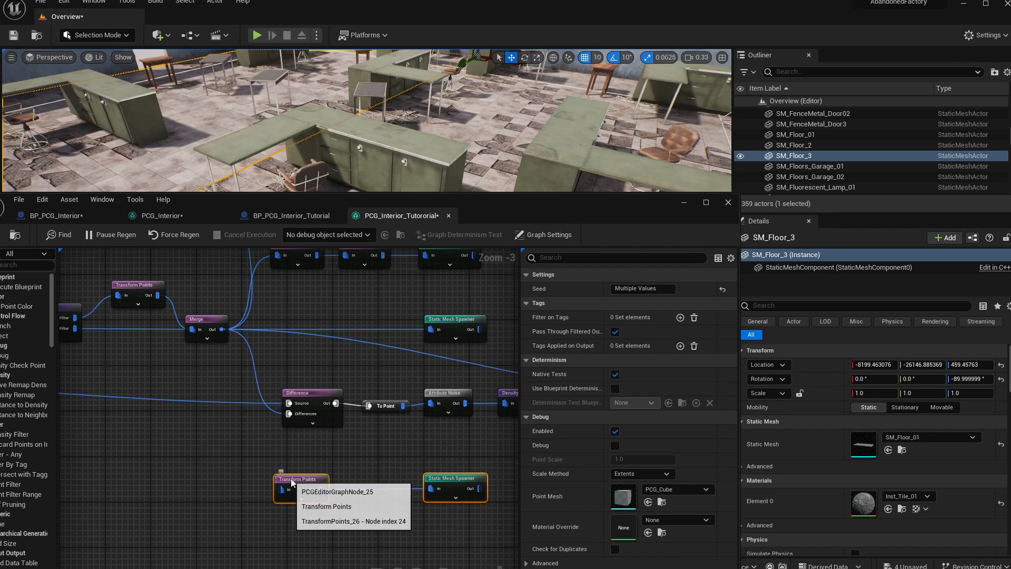
left_click_drag(294, 474, 346, 499)
left_click(239, 358)
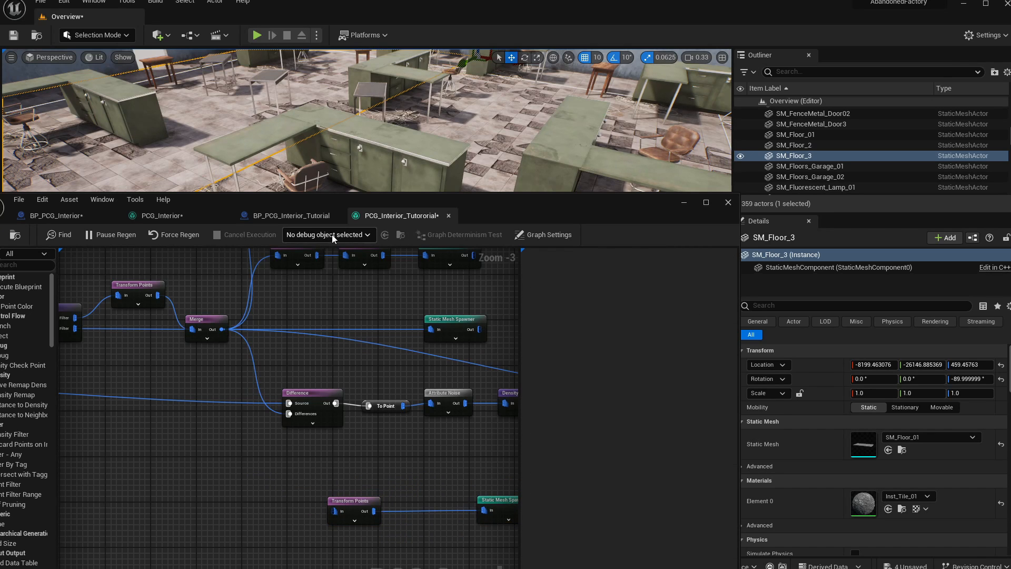
- Enlarge the view of the graph and add an Attribute Noise node fed from the Merge output
left_click_drag(361, 202, 390, 158)
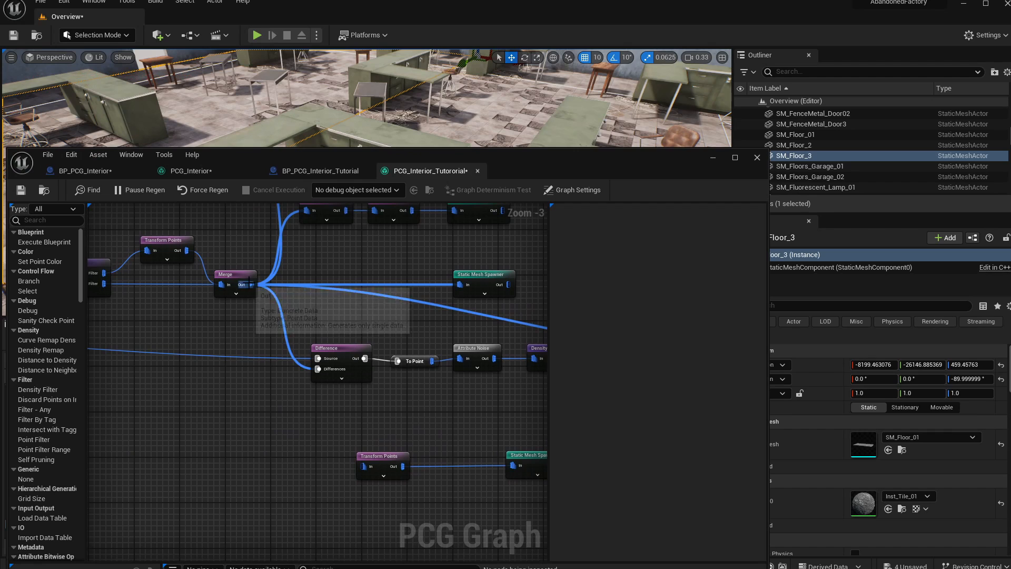
left_click_drag(251, 284, 288, 429)
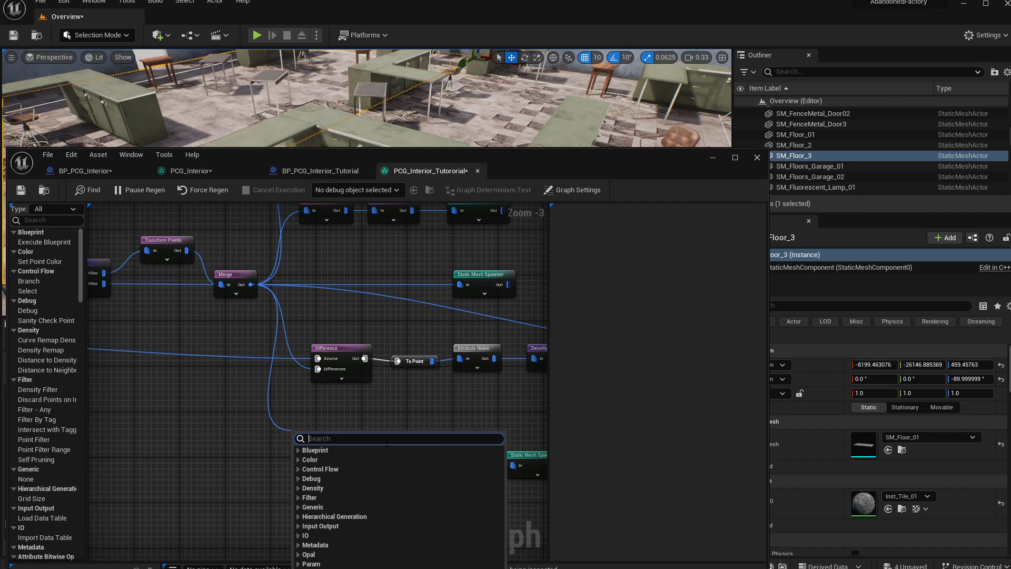
type("attr")
left_click(323, 540)
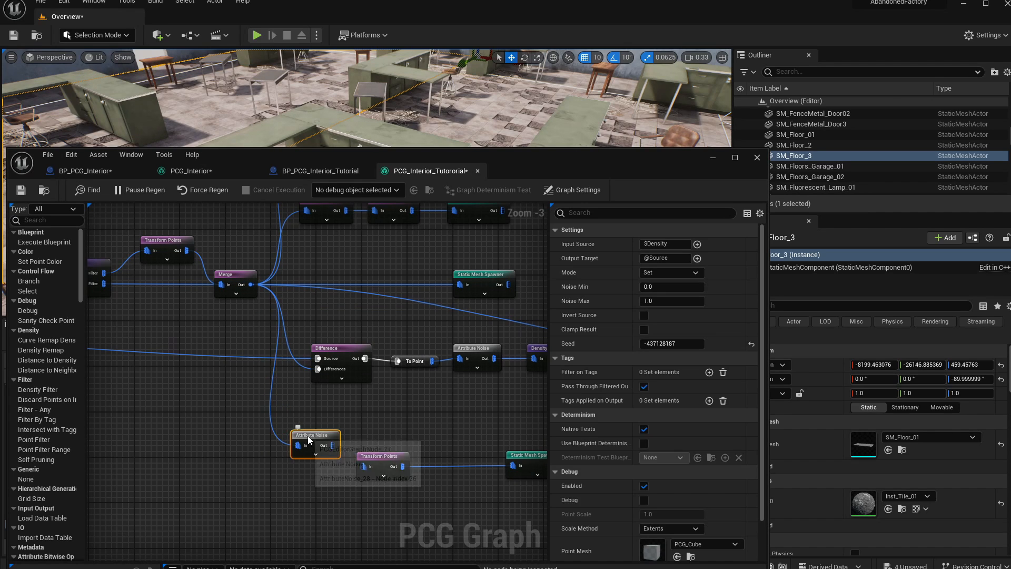
- Set the new Attribute Noise node's Output Target to $Density, copied from its Input Source
key("ctrl+c")
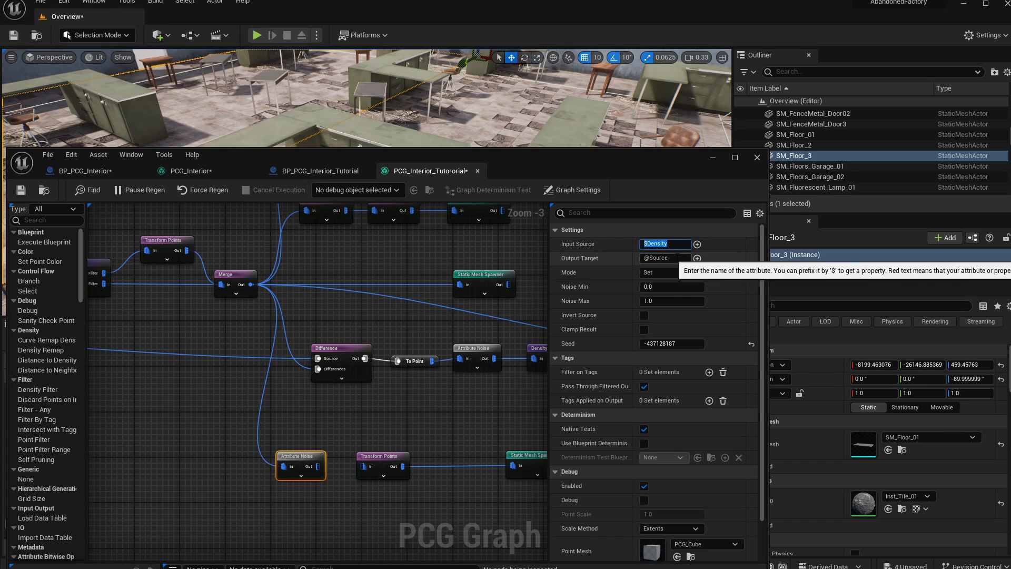
left_click_drag(671, 257, 594, 251)
key("ctrl+v")
key("Return")
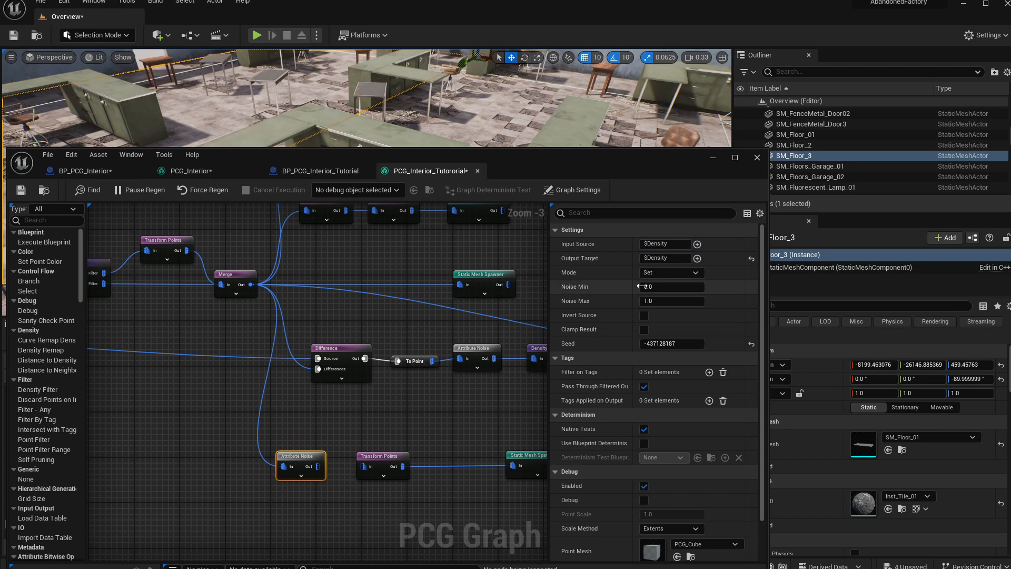
- Make room by moving the monitor nodes away and add a Point Filter node fed from the new Attribute Noise output
right_click_drag(303, 446, 270, 432)
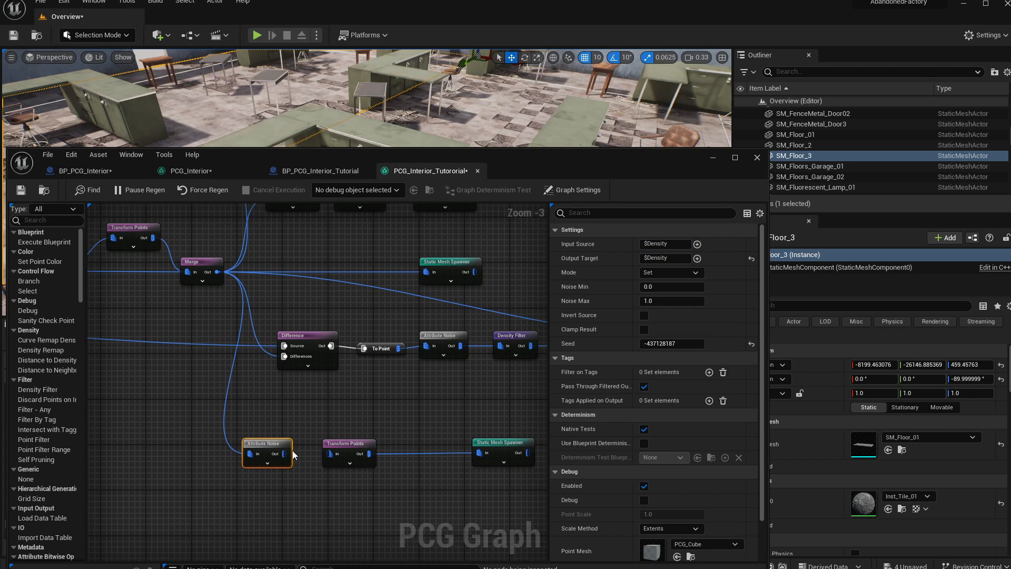
left_click_drag(330, 422, 529, 476)
left_click_drag(333, 448, 447, 470)
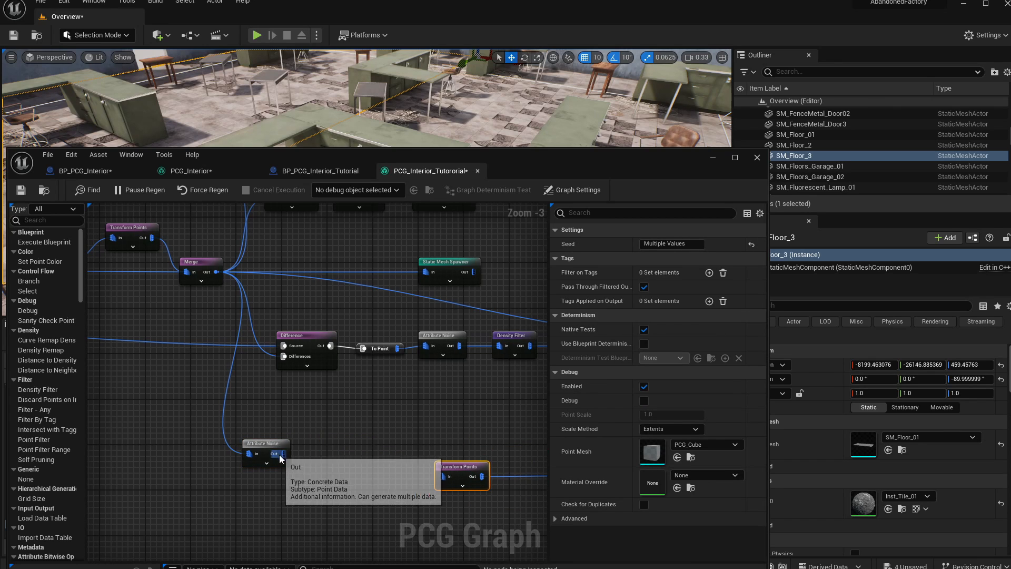
left_click_drag(283, 454, 349, 447)
type("filter")
key("Down")
key("Down")
key("Return")
- Enable Use Constant Threshold on the Point Filter and set its Double Value to 0.25
right_click_drag(330, 440, 297, 441)
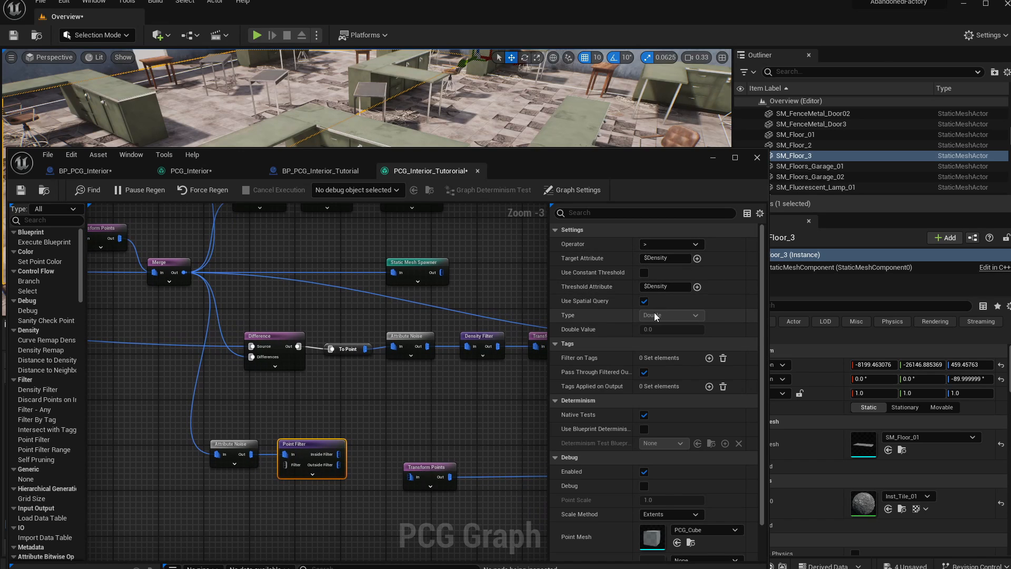
left_click(643, 272)
left_click_drag(663, 304, 655, 303)
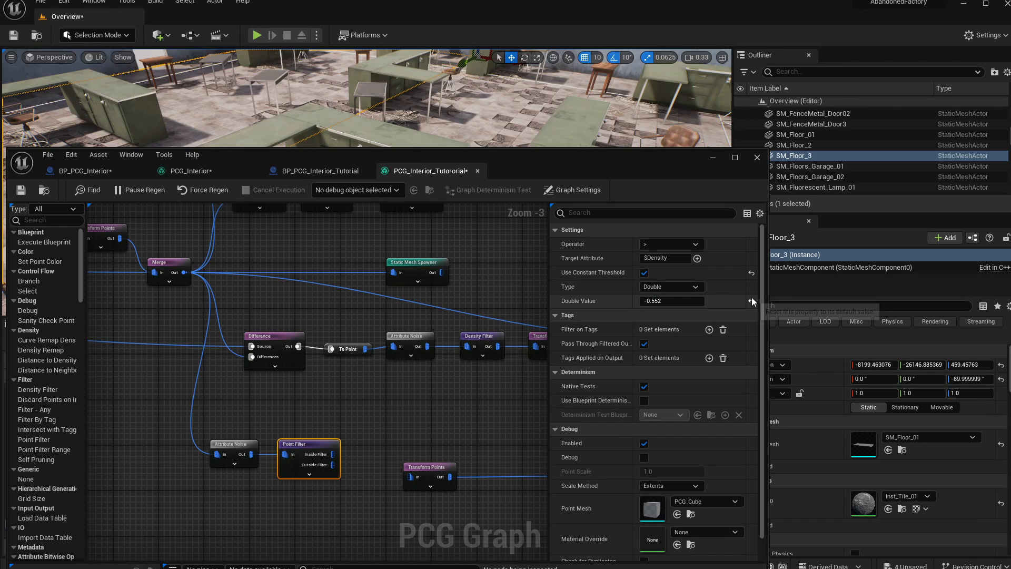
left_click(656, 301)
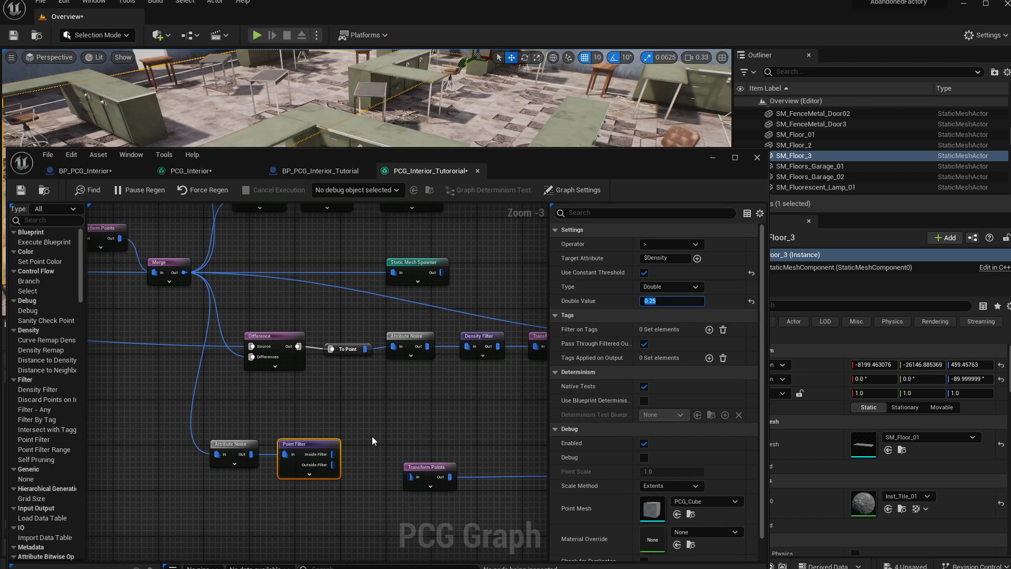
- Add a second Point Filter node from the first filter's Inside Filter output and align it in the row
right_click_drag(368, 450, 338, 426)
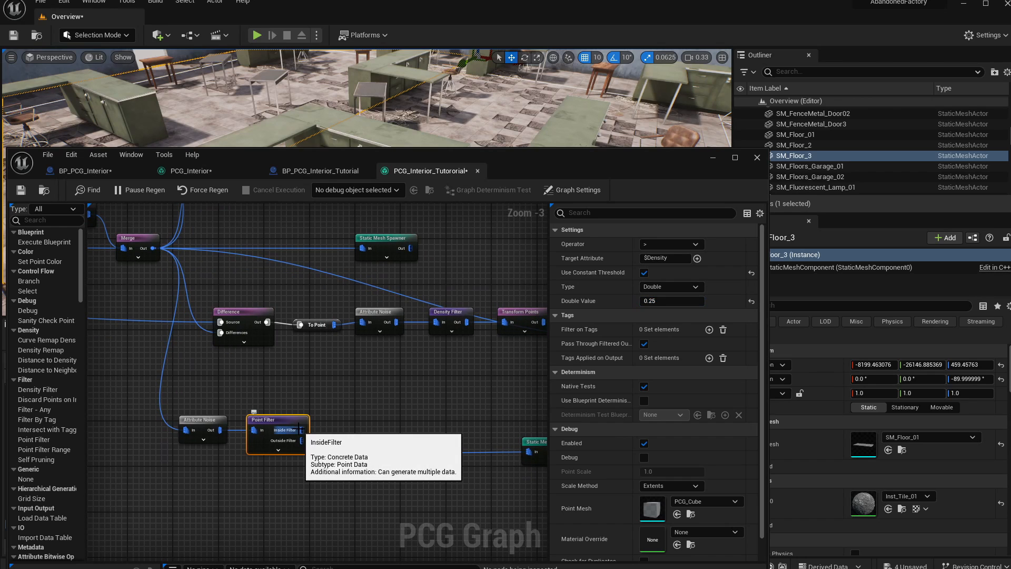
left_click_drag(302, 429, 338, 408)
type("p")
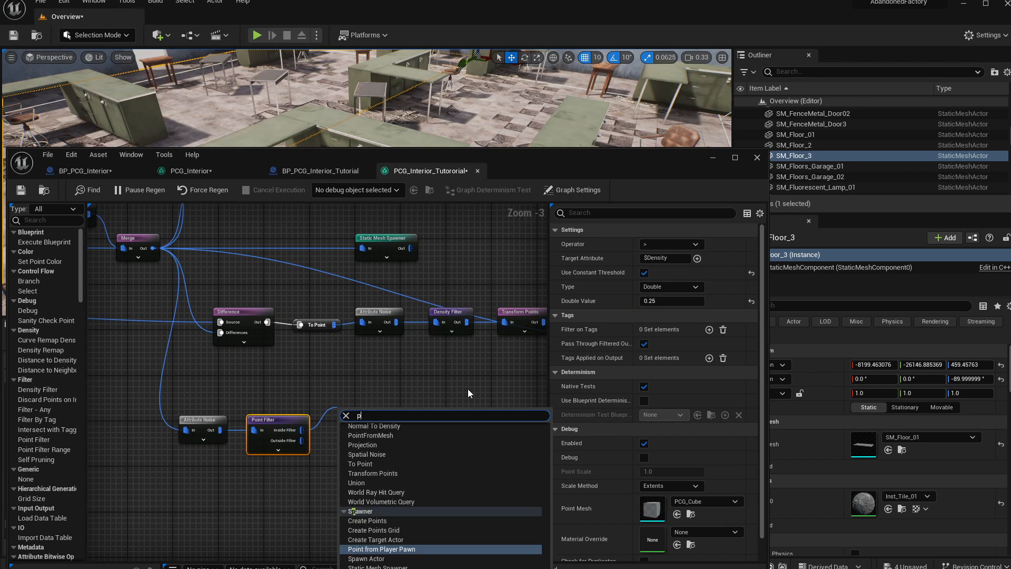
type("oint")
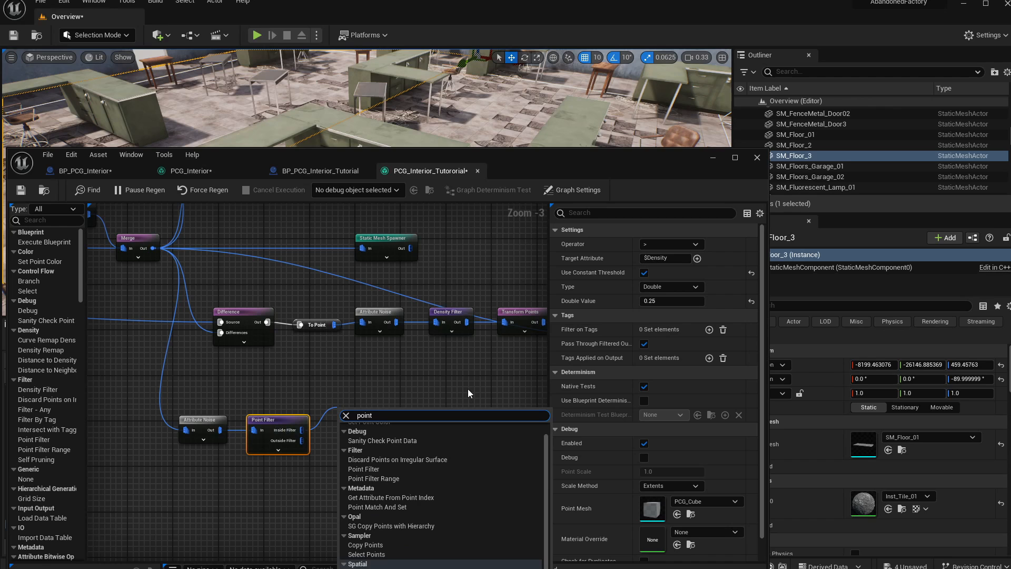
type(" fil")
key("Return")
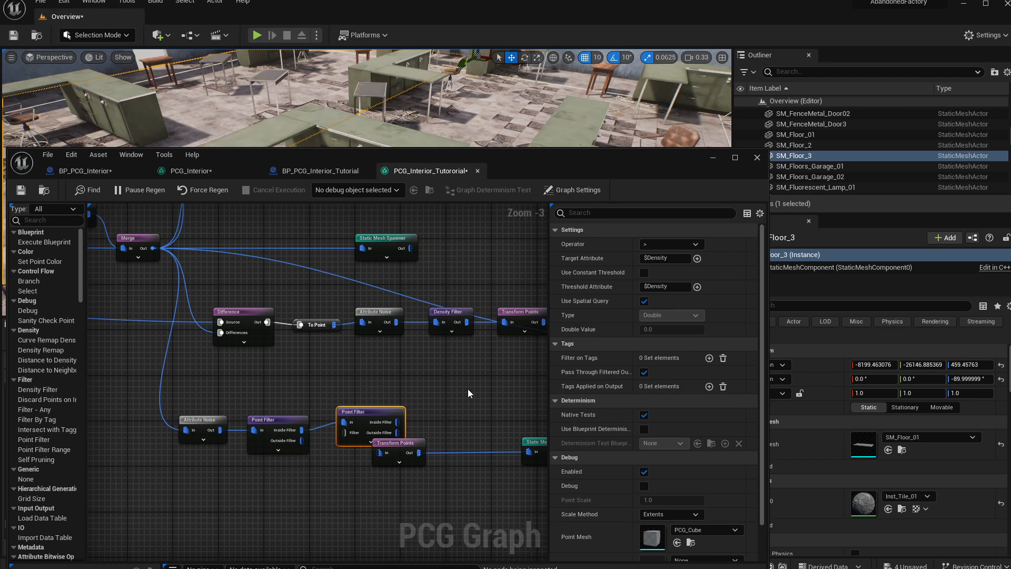
left_click_drag(346, 413, 336, 421)
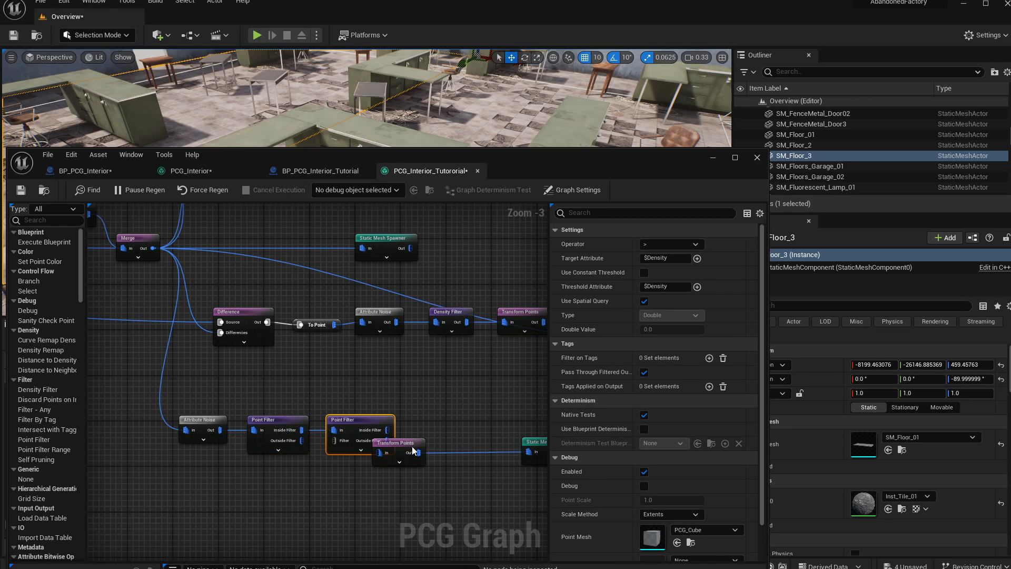
- Move the monitor Transform Points and Static Mesh Spawner nodes clear of the second Point Filter
left_click_drag(411, 447, 467, 493)
right_click_drag(468, 411, 406, 388)
left_click_drag(470, 421, 475, 477)
- Set the second Point Filter's operator to <, enable its constant threshold with Double Value 0.75, and compare it with the first filter
left_click(294, 426)
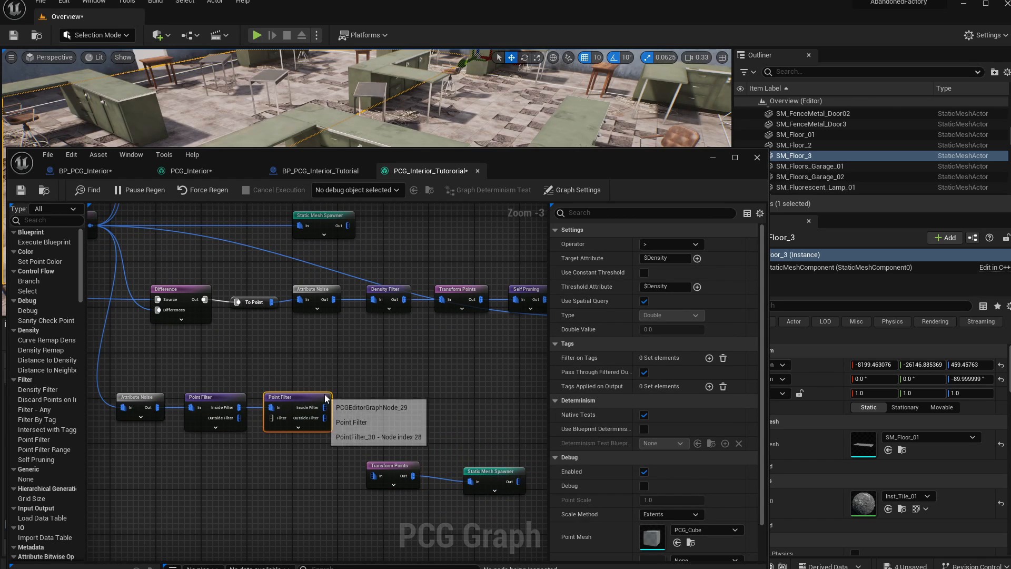
left_click(216, 398)
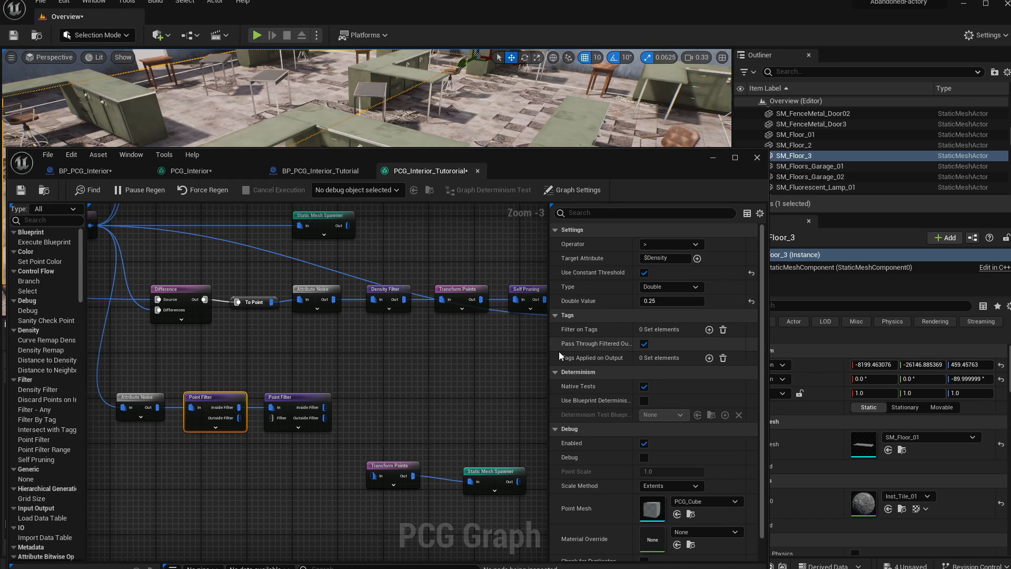
left_click(299, 400)
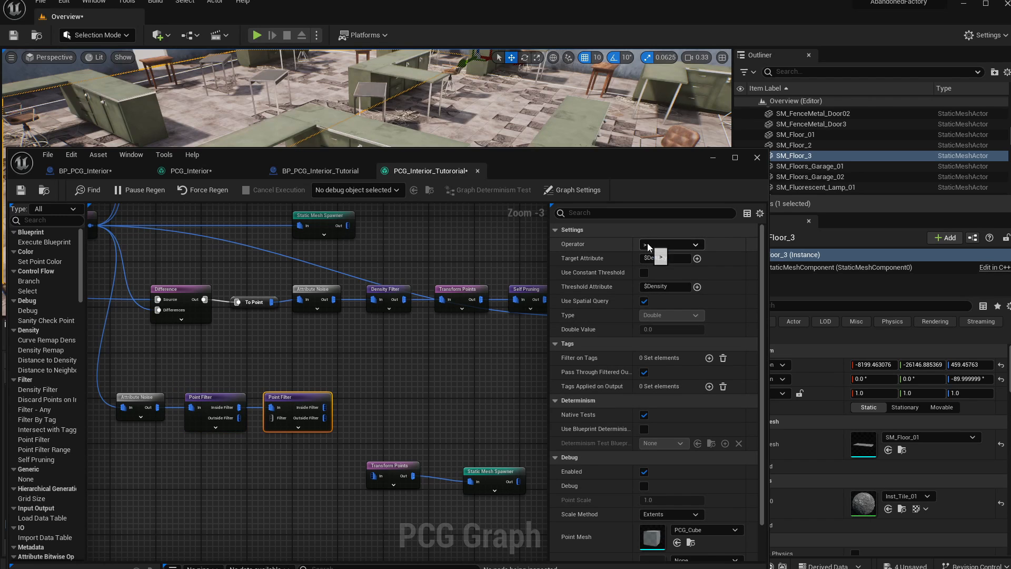
left_click(649, 277)
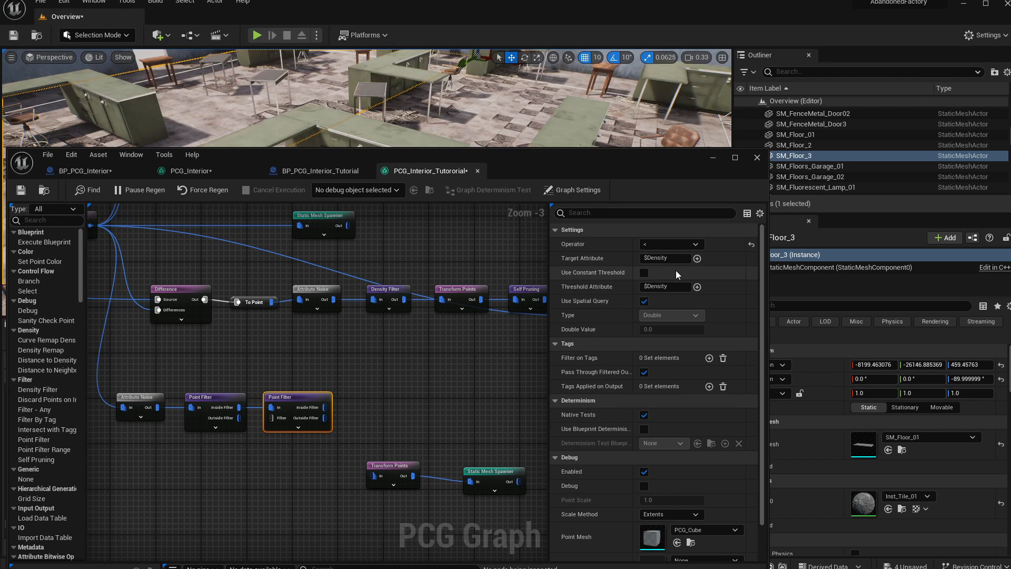
left_click(646, 274)
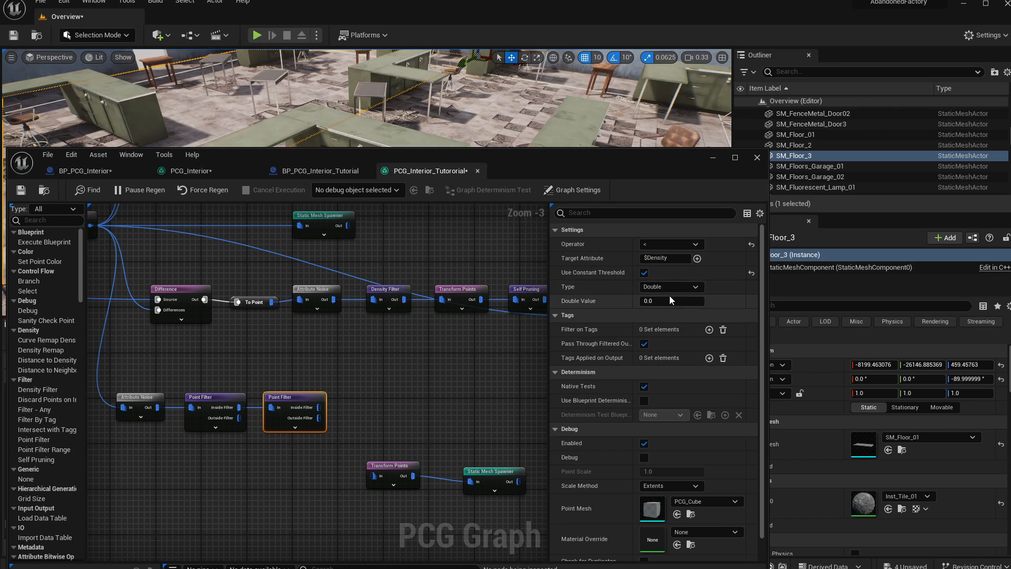
left_click(671, 300)
left_click(389, 379)
left_click(221, 414)
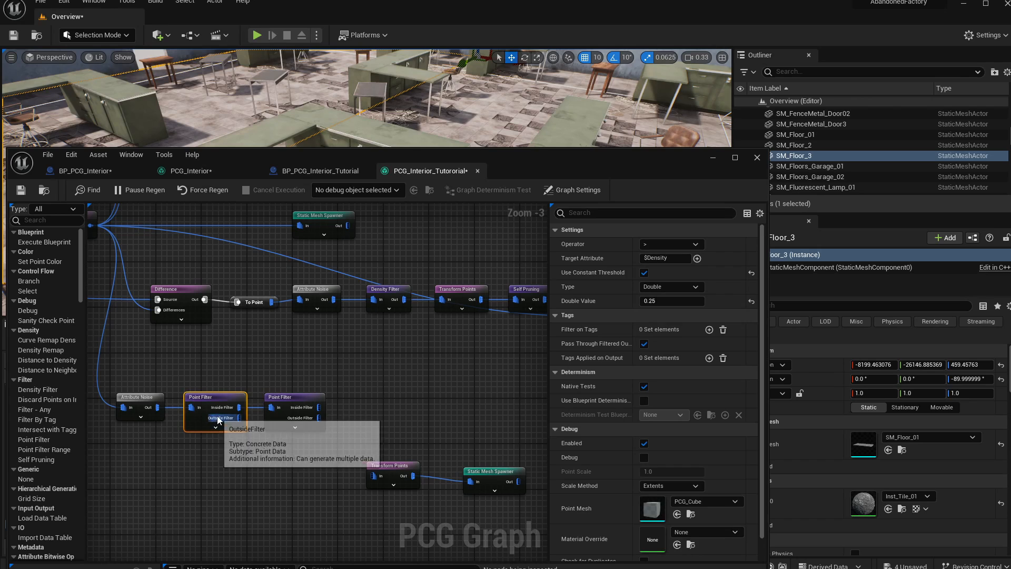
left_click_drag(285, 363, 284, 455)
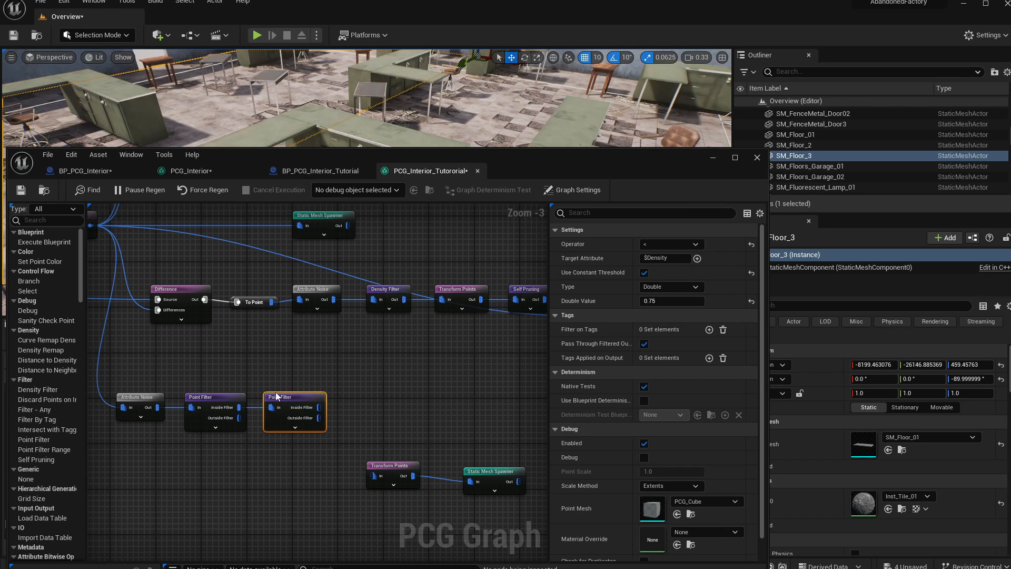
- Add a new Transform Points node fed from the second Point Filter's Inside Filter output
mouse_move(278, 396)
right_mouse_down()
mouse_move(253, 377)
mouse_move(287, 396)
right_mouse_up()
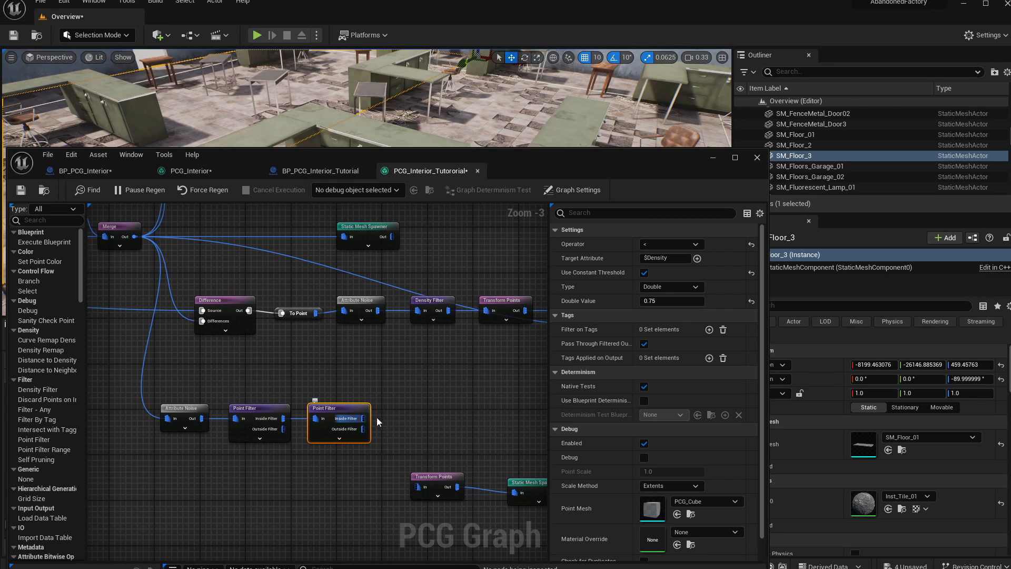
right_click_drag(390, 409, 337, 406)
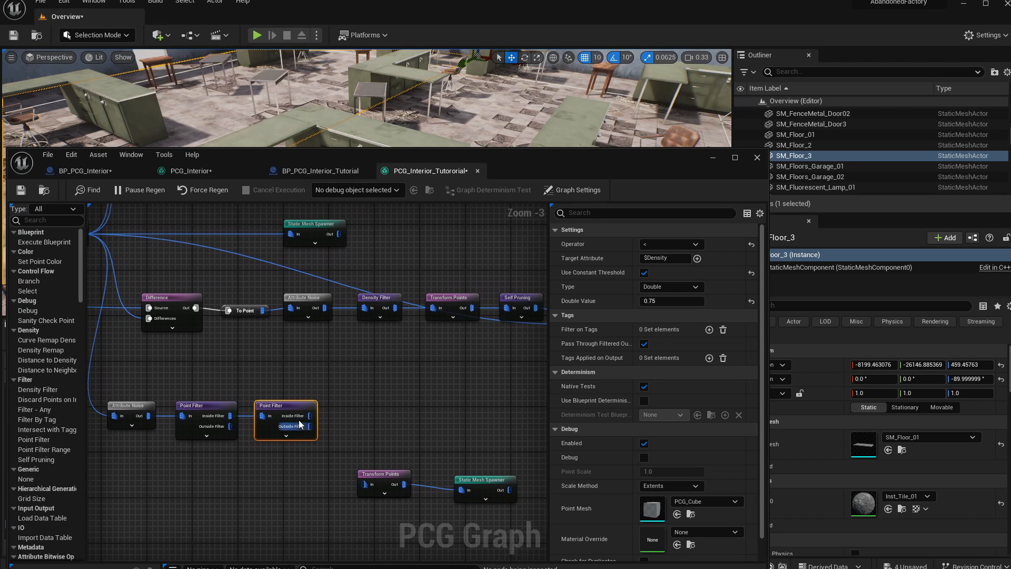
left_click_drag(309, 416, 376, 417)
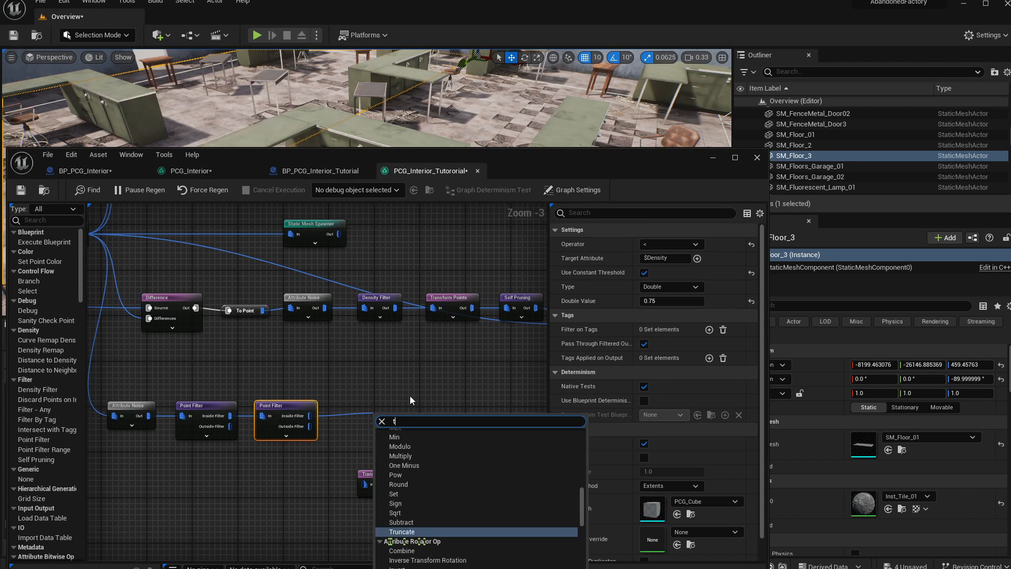
type("transo")
key("BackSpace")
type("form")
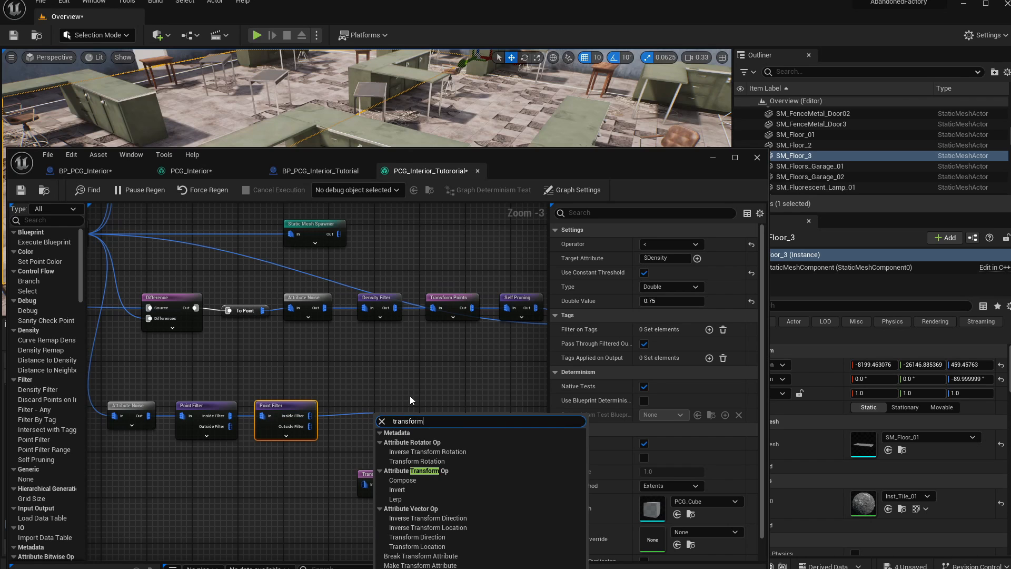
key("Up")
key("Down")
key("Return")
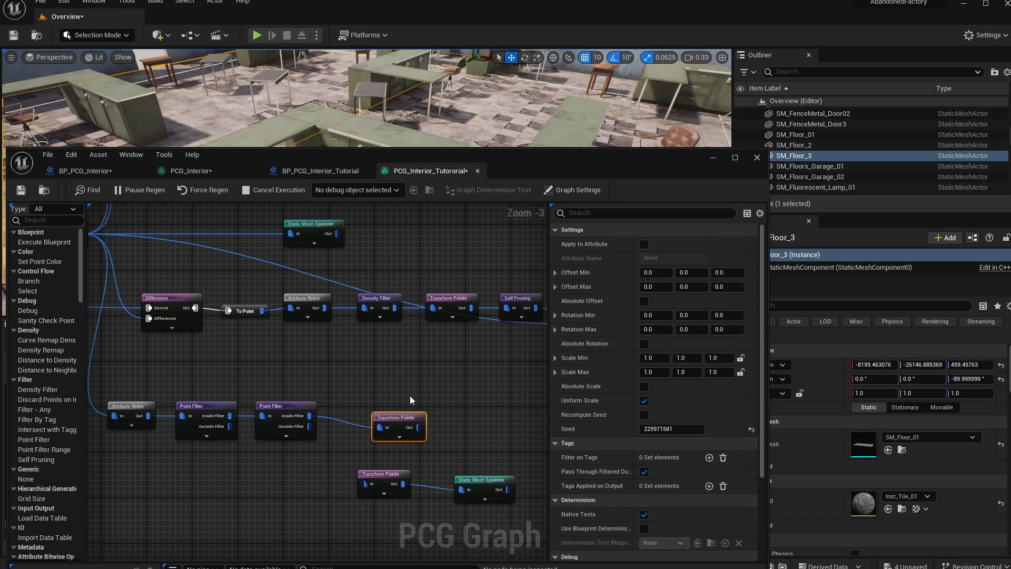
- Duplicate the monitor Static Mesh Spawner, feed the copy from the new Transform Points node, and align both with the filter row
right_click_drag(532, 468, 477, 450)
left_click(445, 478)
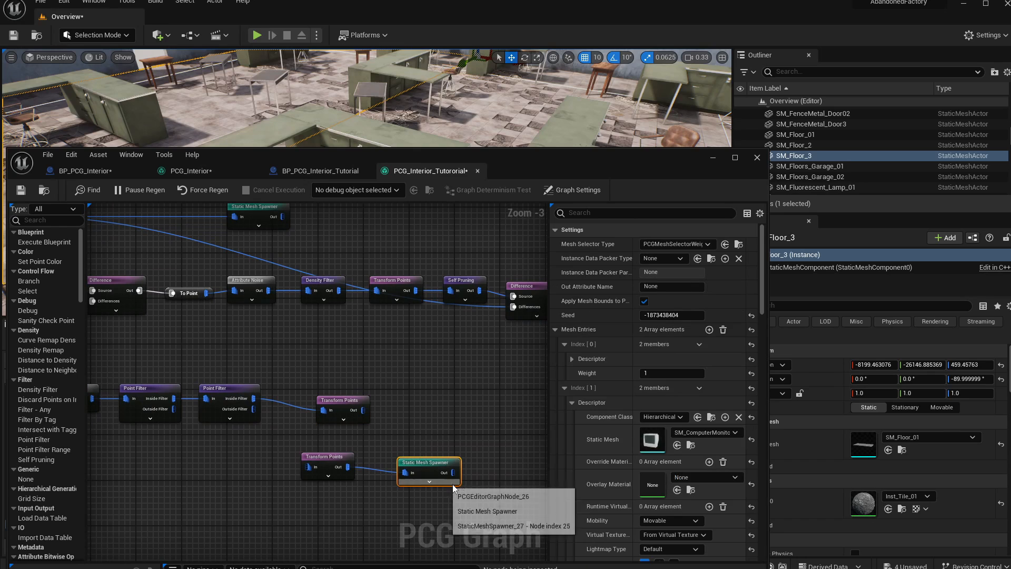
key("ctrl+c")
key("ctrl+v")
left_click_drag(498, 437, 421, 387)
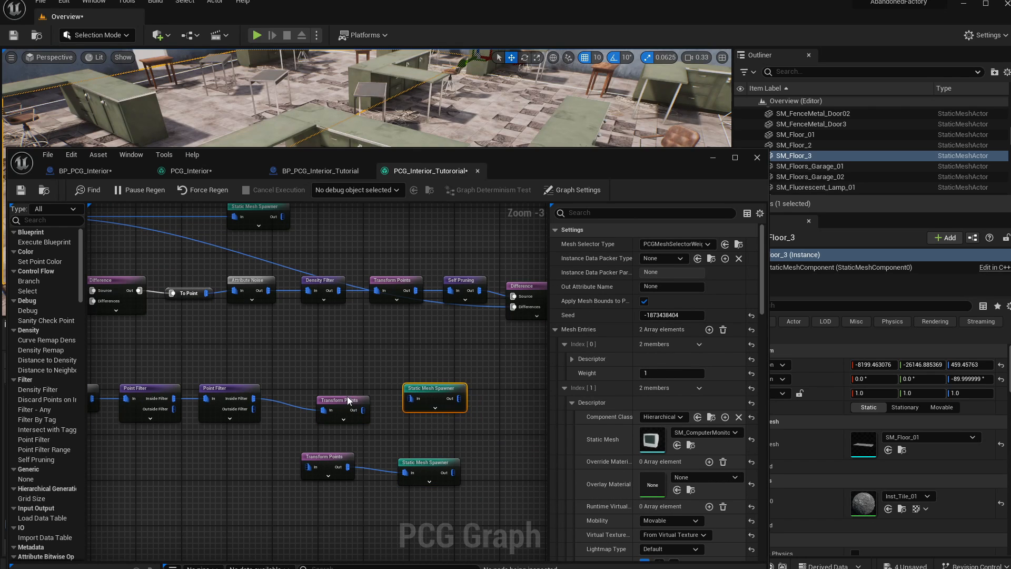
left_click_drag(347, 397, 411, 399)
left_click_drag(338, 388, 330, 392)
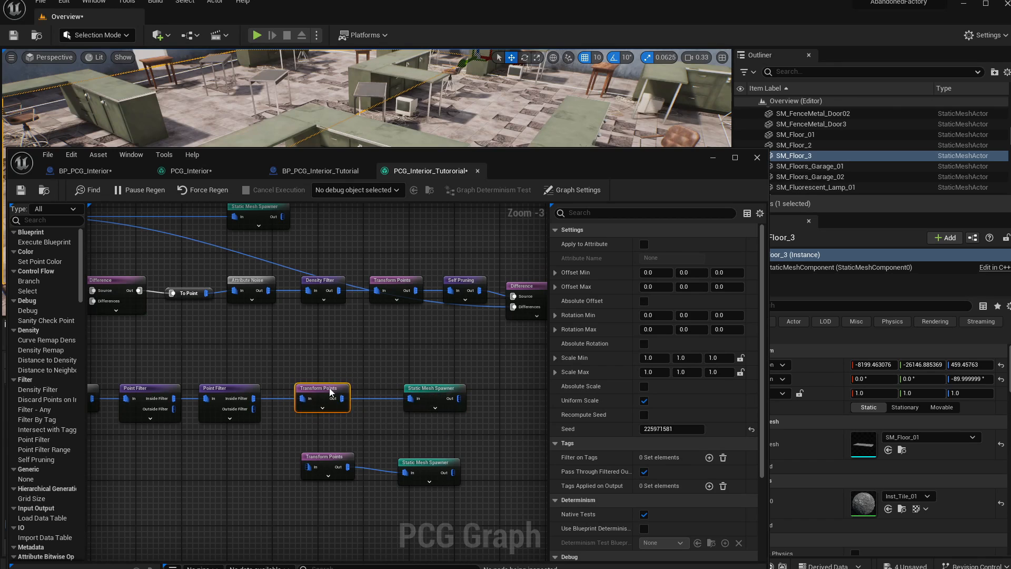
- Set the Z value of Offset Min and Offset Max to 100 on the new Transform Points node
left_click(332, 414)
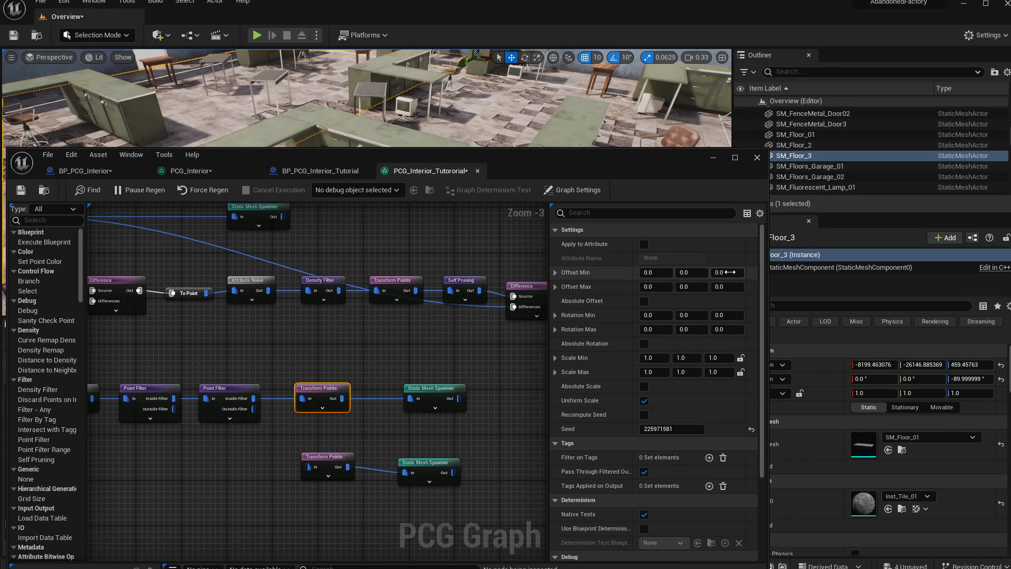
left_click(729, 272)
type("100")
key("Return")
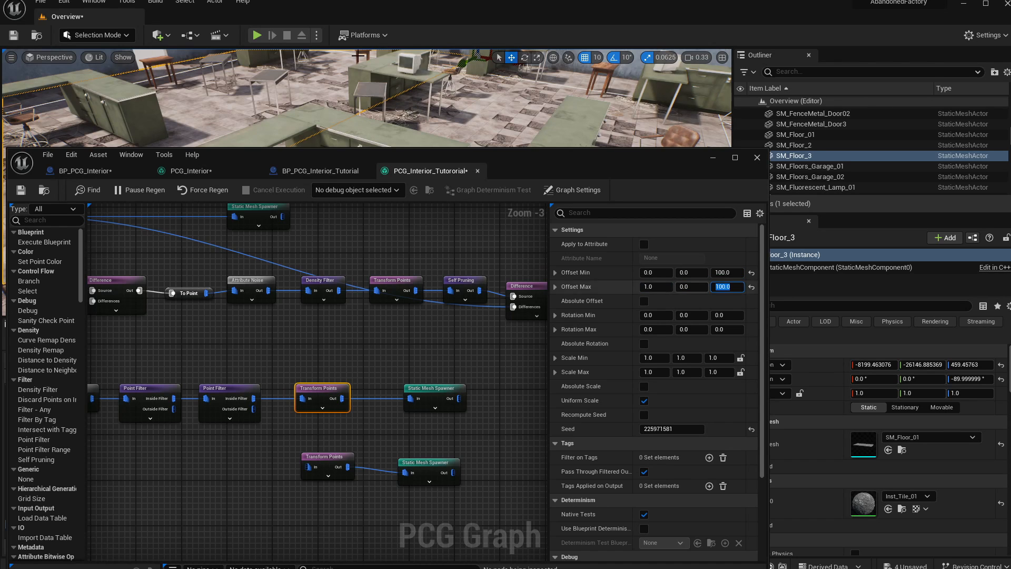
key("Return")
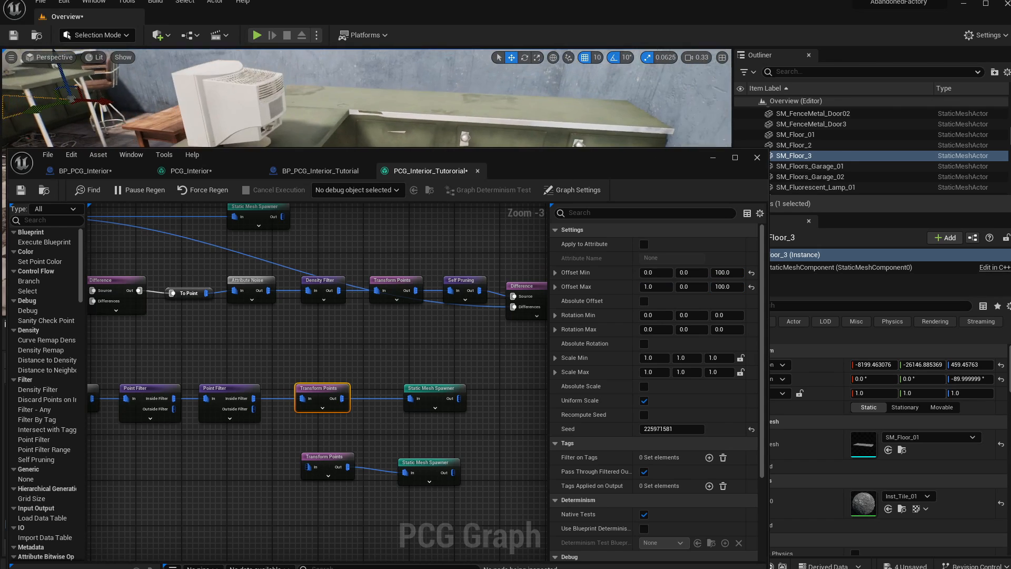
- Set the Z value of Rotation Min and Rotation Max to -90 on the same Transform Points node
left_click(727, 314)
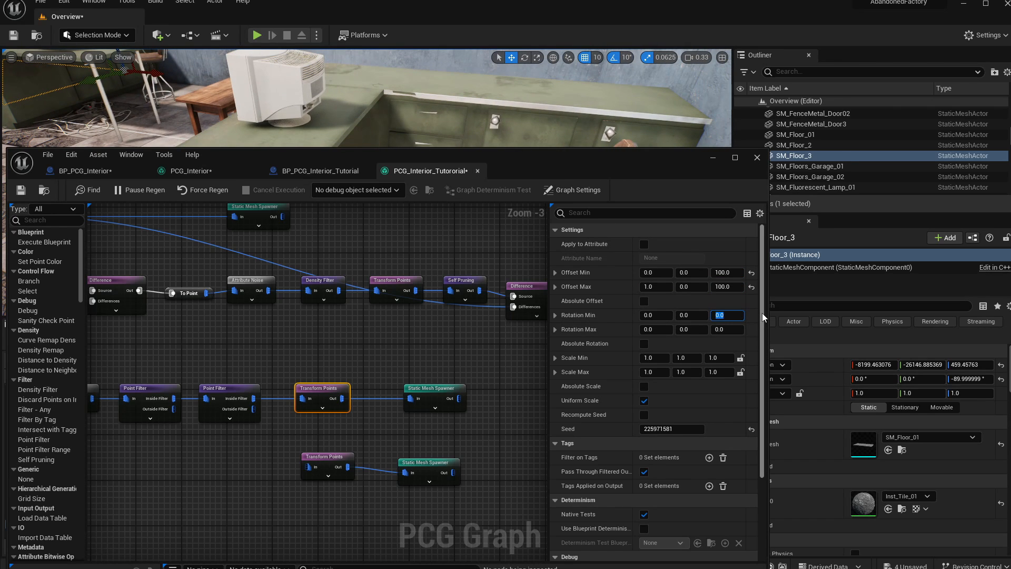
type("90")
key("Tab")
key("Tab")
type("-90")
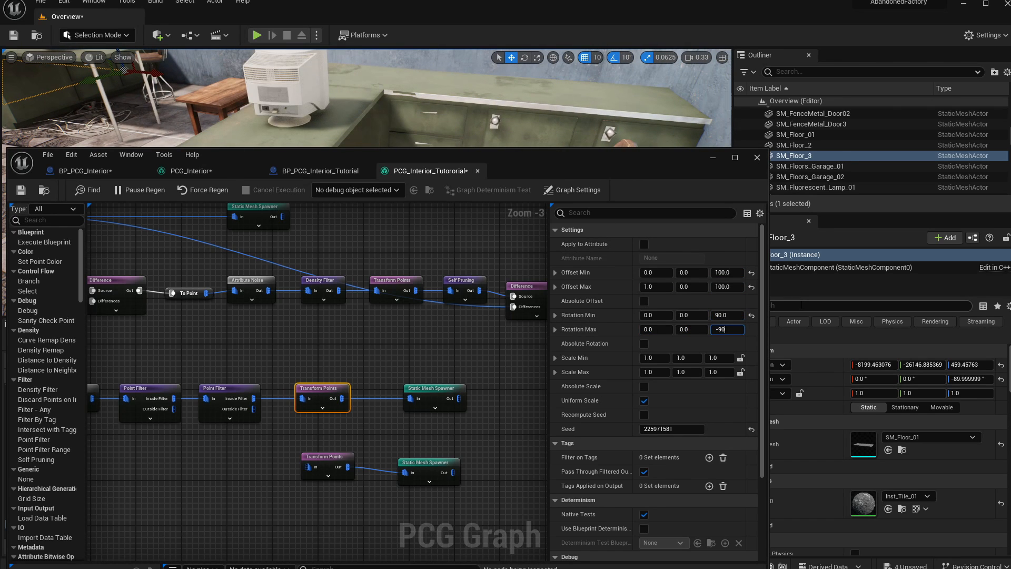
key("shift+Tab")
type("-9")
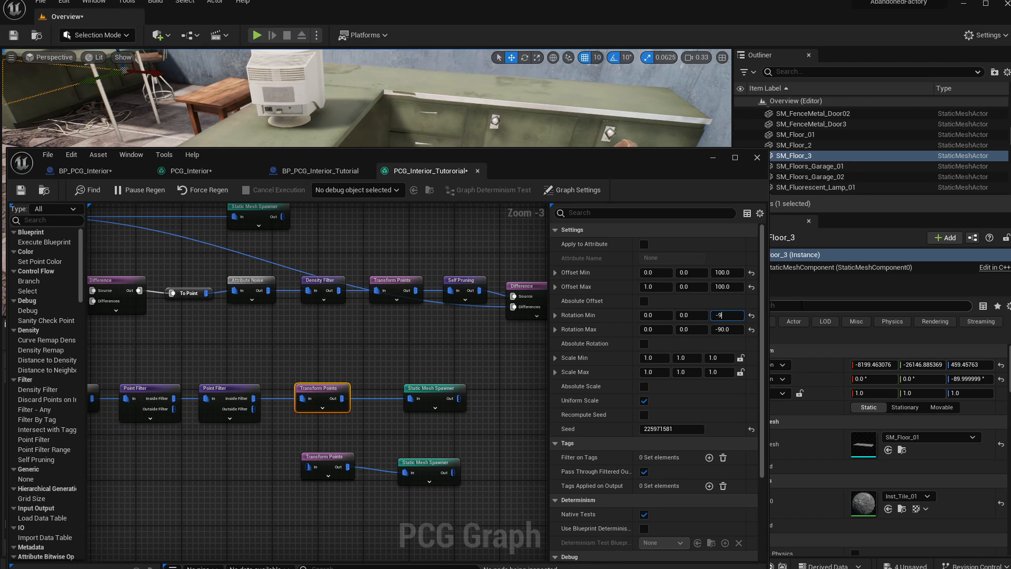
type("0")
key("Return")
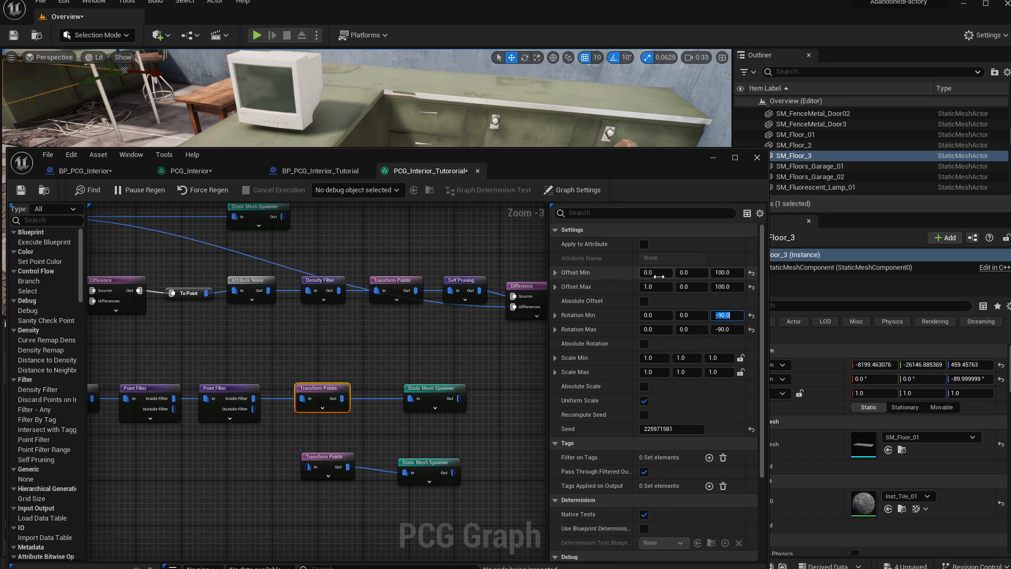
- Set the X value of Offset Min and Offset Max to -100
left_click(654, 272)
type("-100")
key("Tab")
key("Tab")
key("Tab")
type("-100")
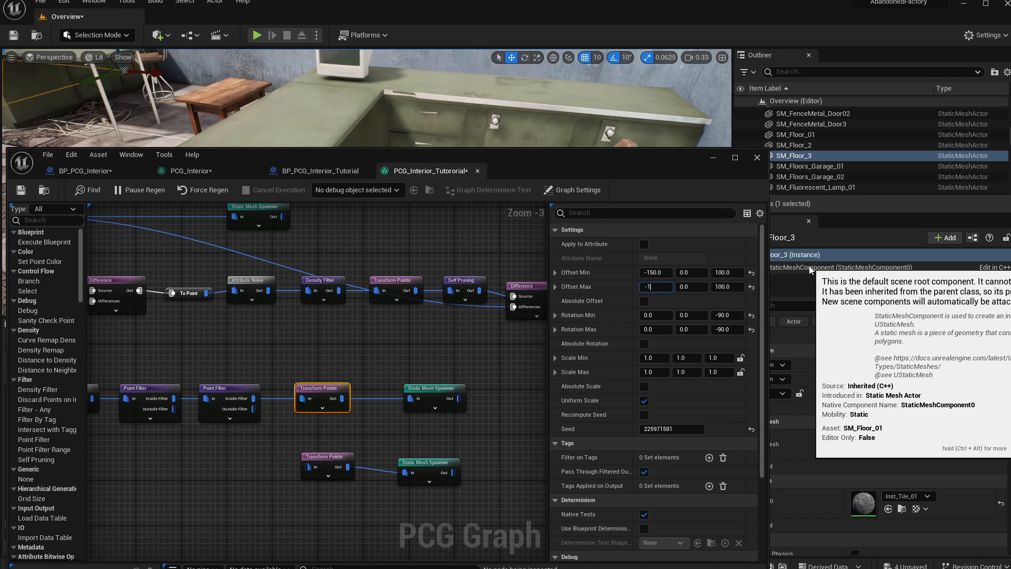
key("shift+Tab")
key("shift+Tab")
key("shift+Tab")
key("Tab")
key("Tab")
key("Tab")
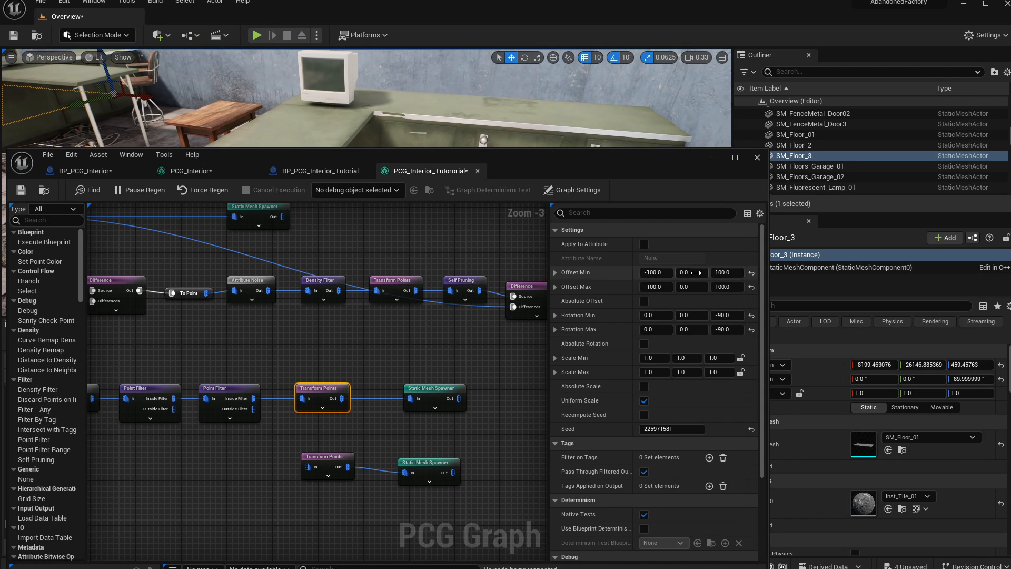
- Set the Y value of Offset Min and Offset Max to -80
key("shift+Tab")
key("shift+Tab")
type("-80")
key("Return")
key("Tab")
key("Tab")
key("Tab")
type("-80")
key("Return")
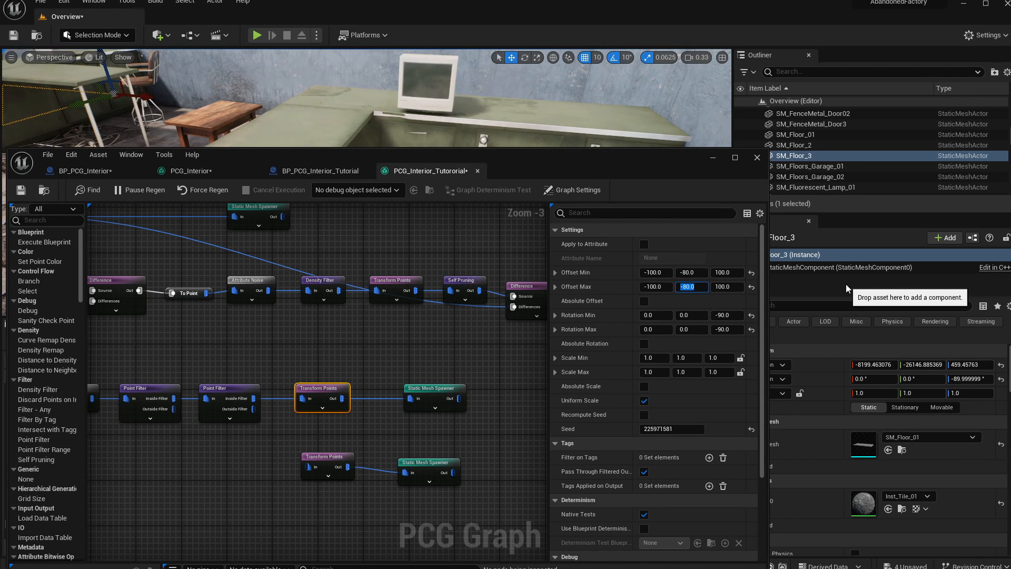
- Vary the monitors' X offset by setting Offset Min X to -120 and Offset Max X to -140
right_click_drag(532, 111, 474, 108)
left_click(654, 273)
type("-120")
key("Tab")
key("Tab")
key("Tab")
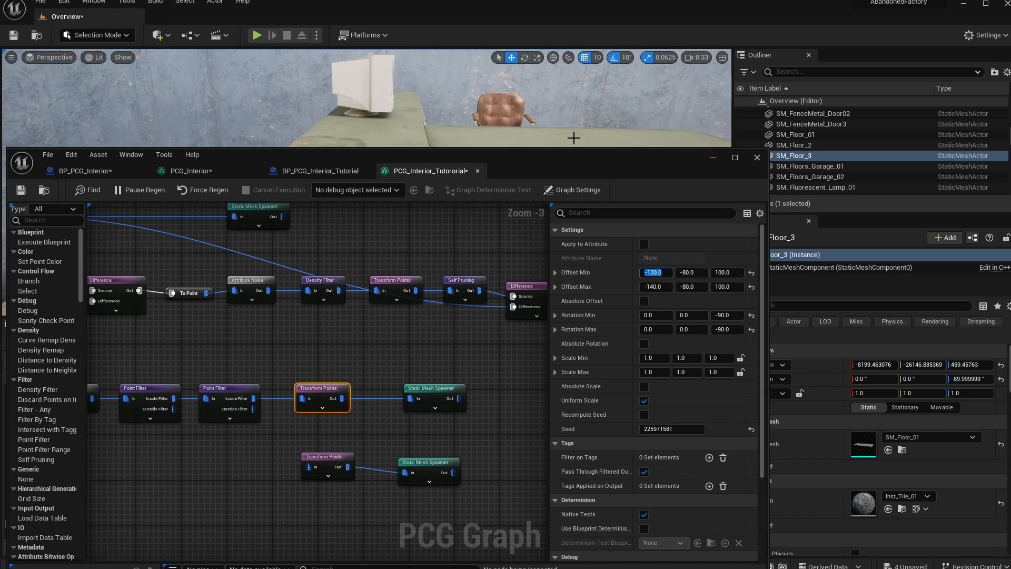
type("-140")
key("Return")
right_click_drag(526, 105, 495, 117)
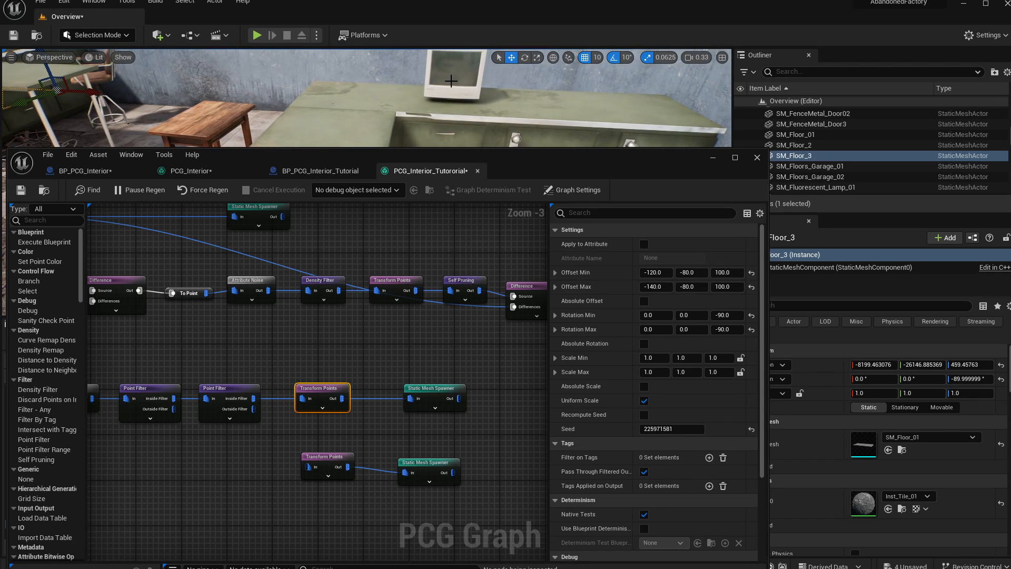
- Vary the monitors' Y offset by setting Offset Min Y to -50 and Offset Max Y to -180
left_click(690, 286)
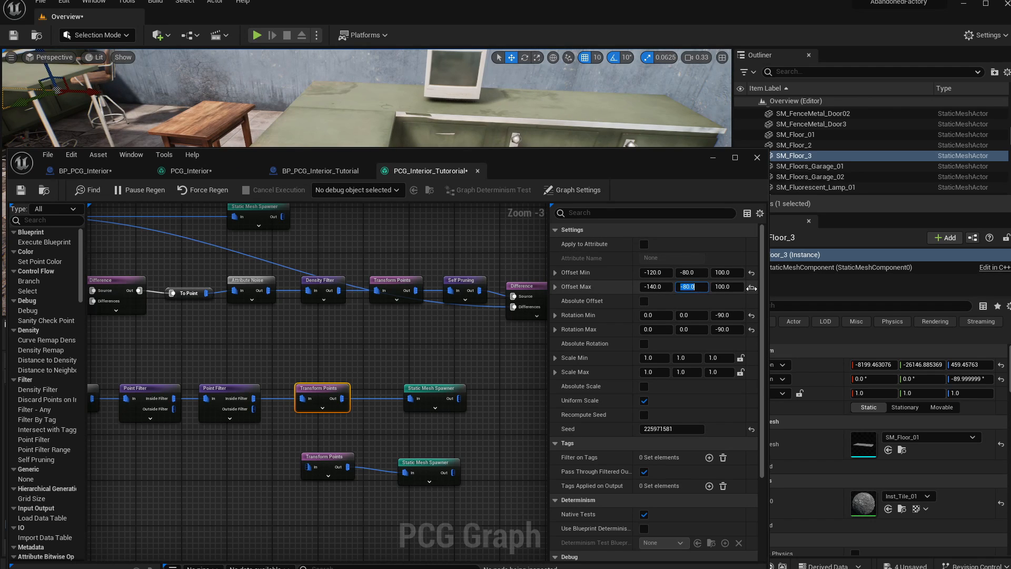
type("-150")
key("Return")
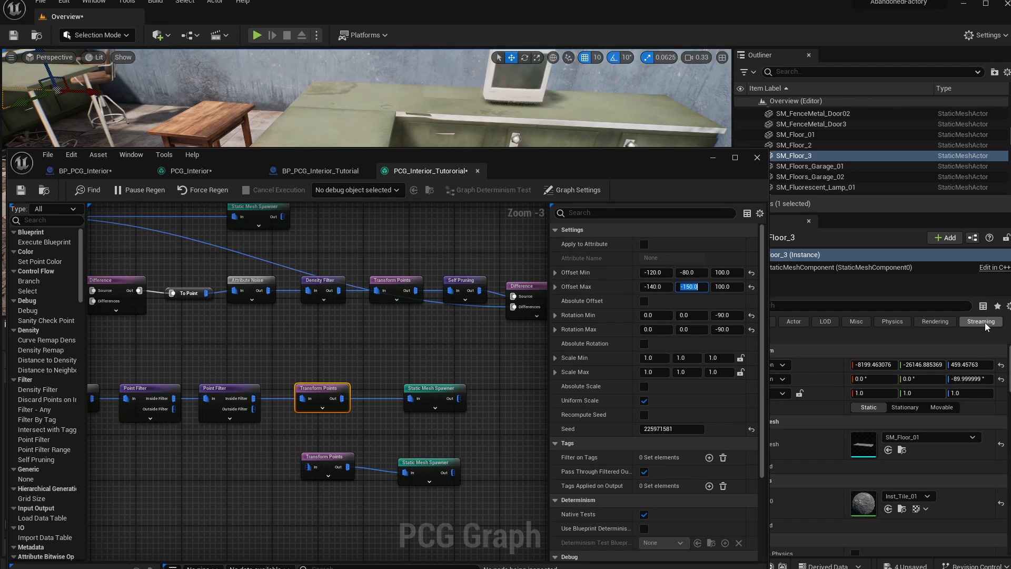
left_click(690, 272)
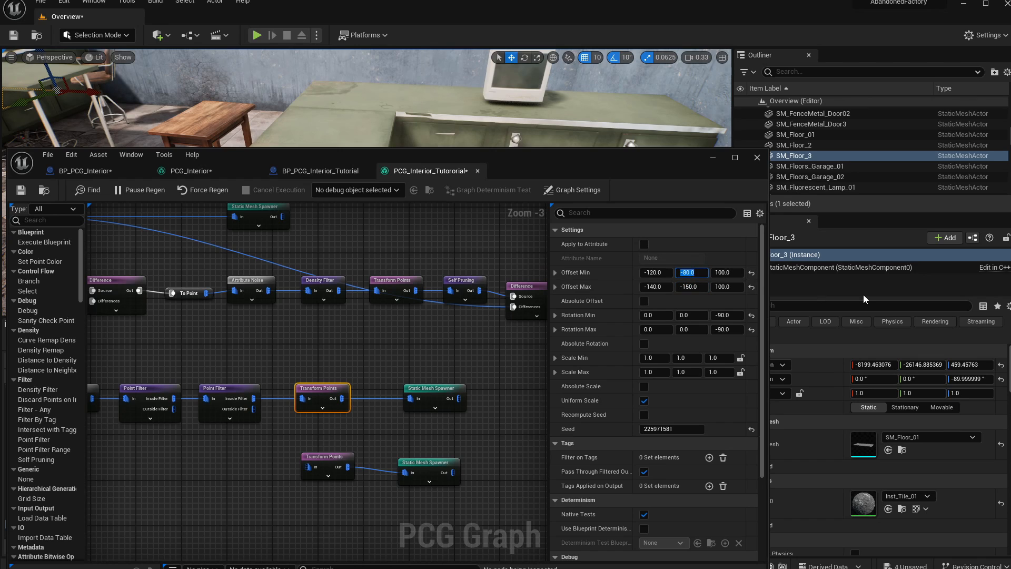
type("-150")
key("Return")
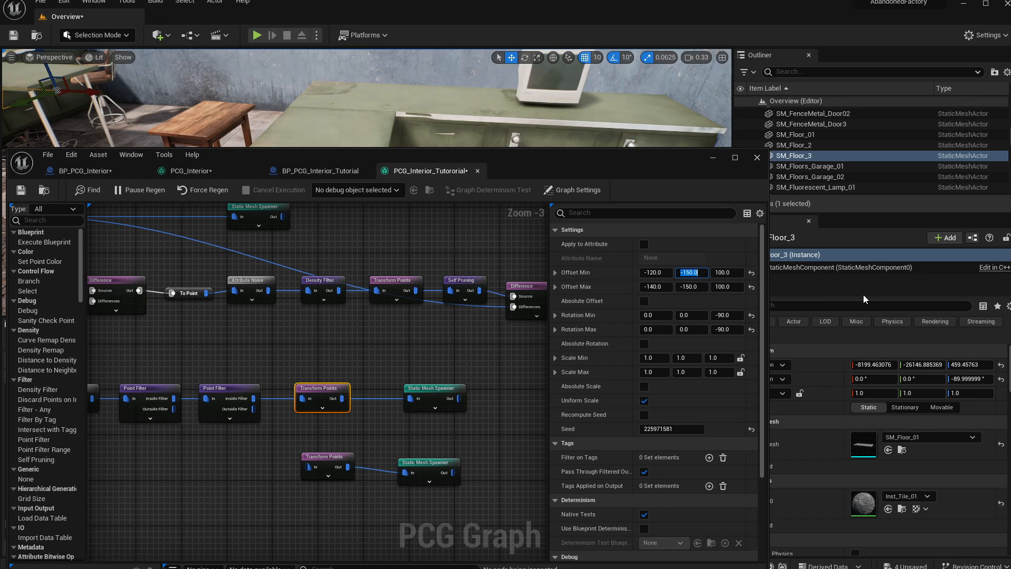
key("Tab")
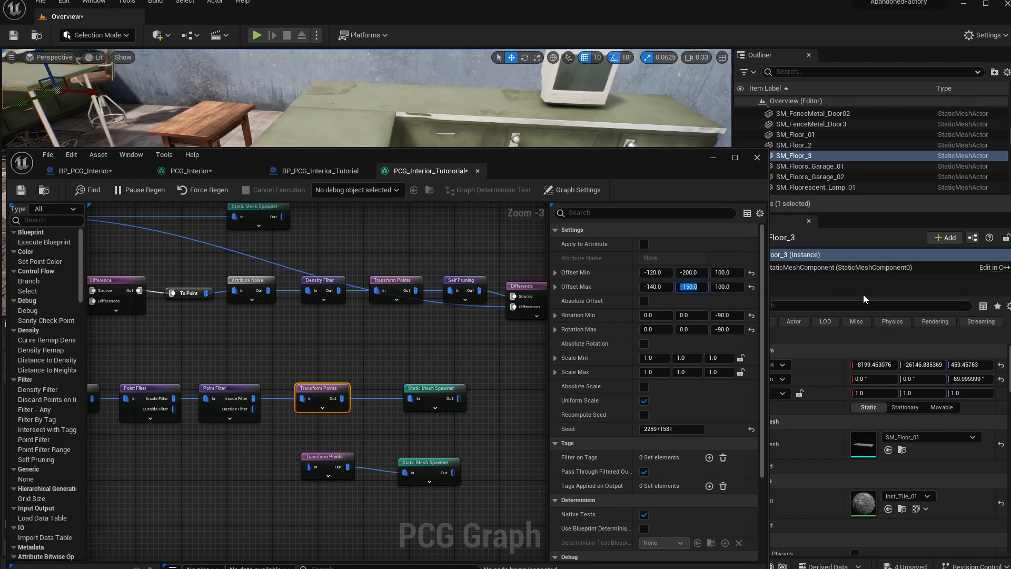
type("-200")
key("Return")
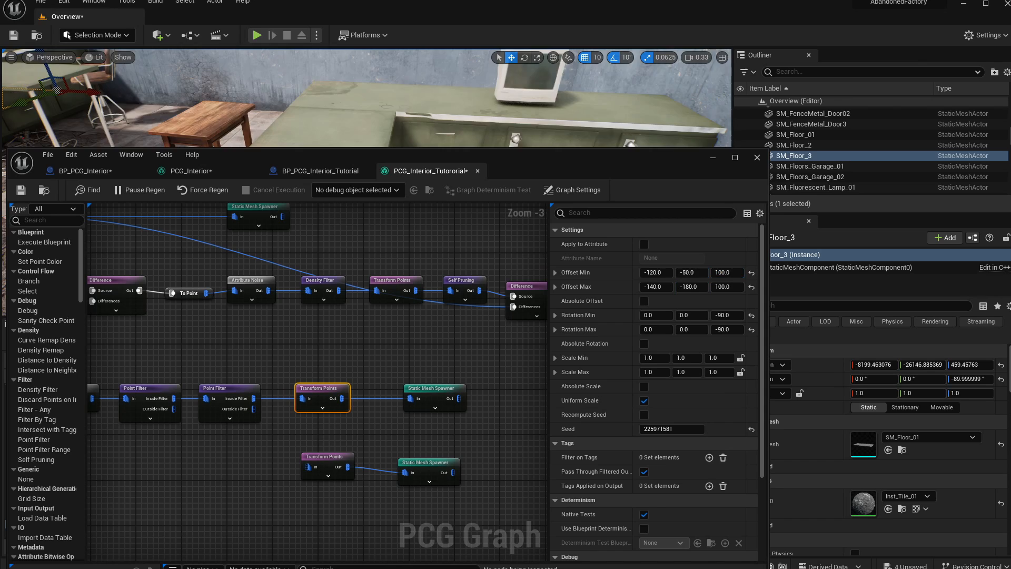
- Examine how the monitors sit on the desks around the room
right_click_drag(367, 98, 373, 130)
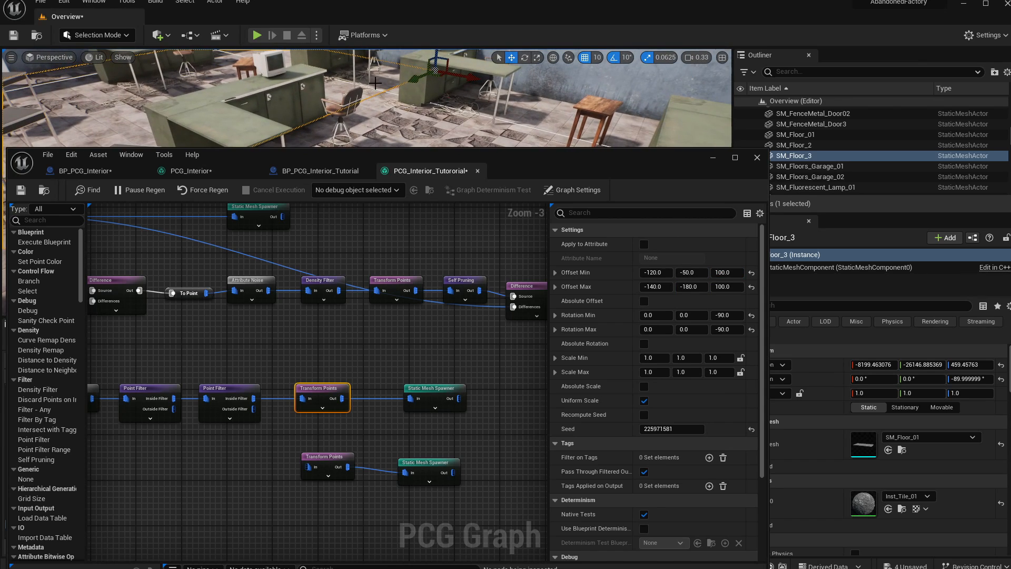
right_click_drag(375, 82, 412, 73)
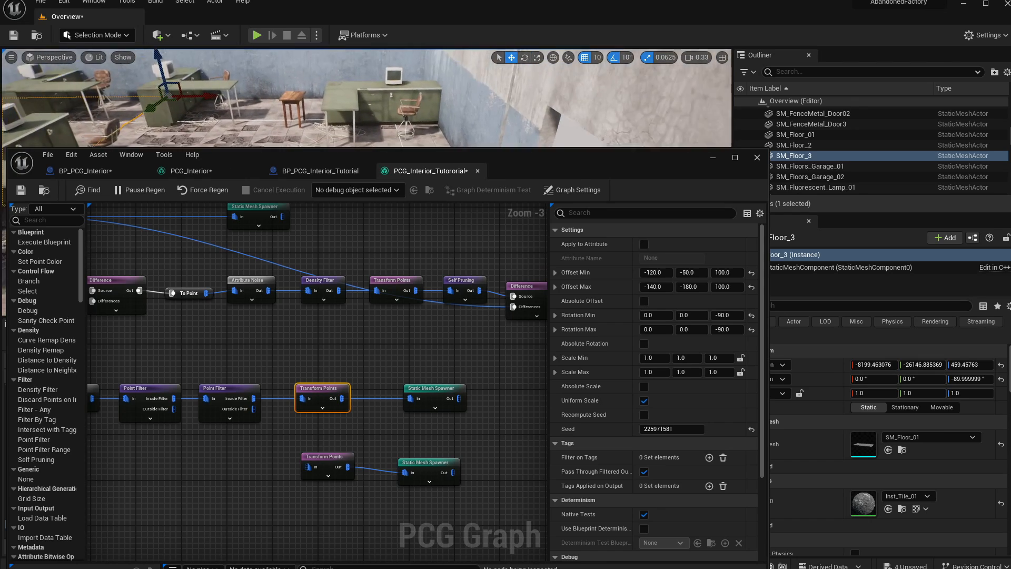
right_click_drag(335, 98, 347, 93)
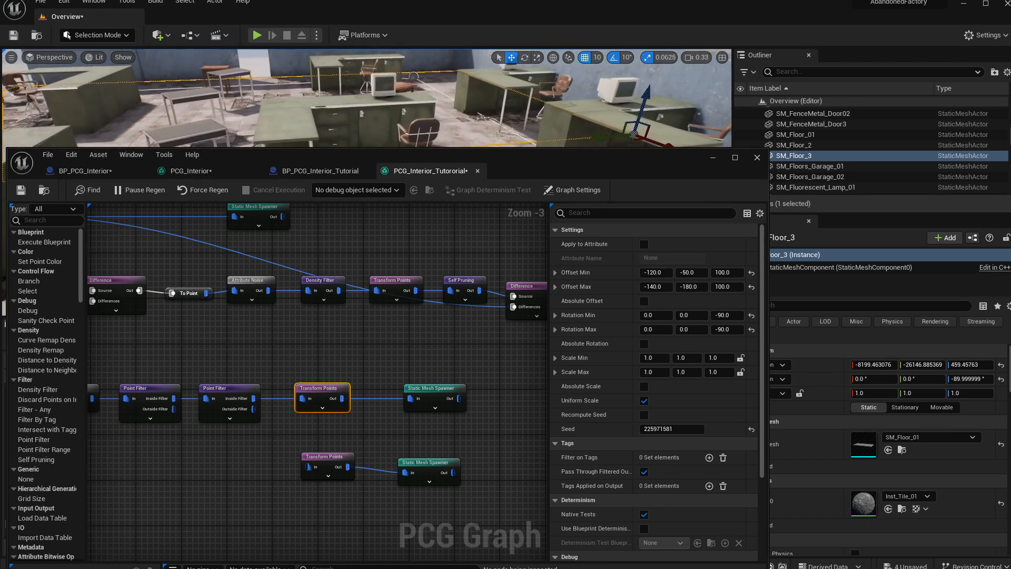
right_click_drag(283, 93, 283, 92)
right_click_drag(416, 85, 312, 86)
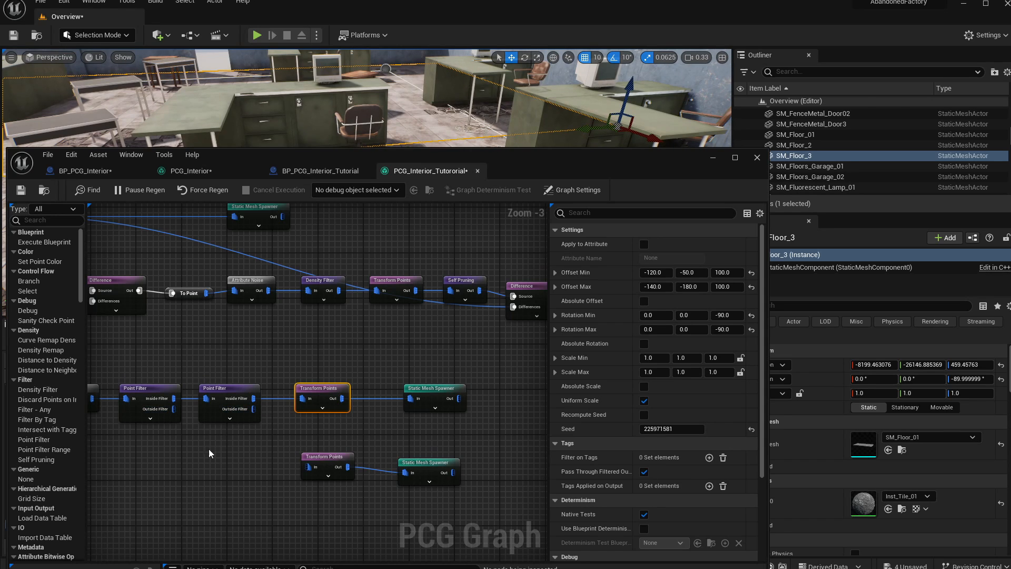
- Add a Merge node fed by both Point Filters' Outside Filter outputs and connect it to the lower monitor Transform Points node
right_click_drag(213, 427, 245, 411)
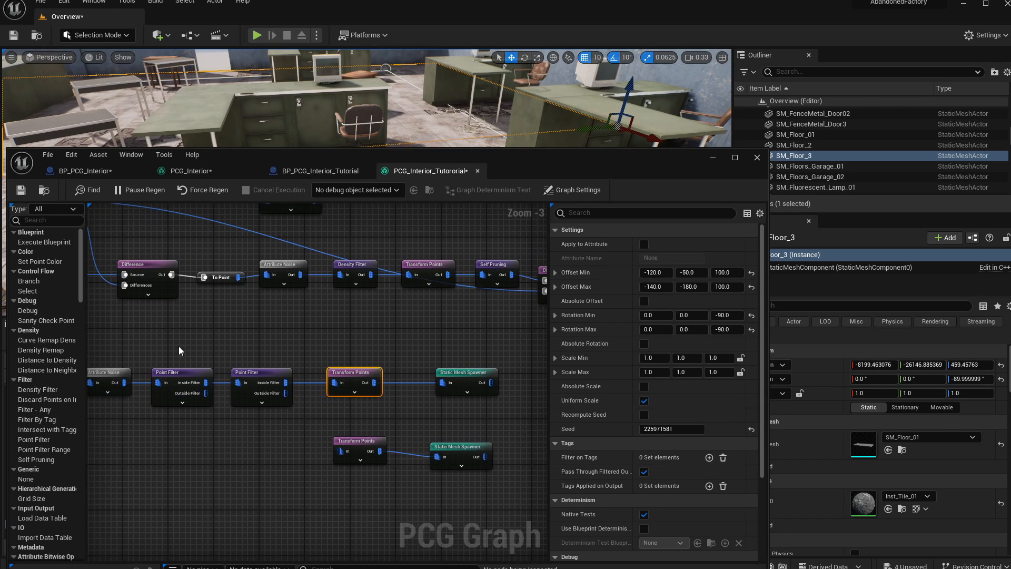
left_click(179, 374)
left_click_drag(235, 424, 263, 438)
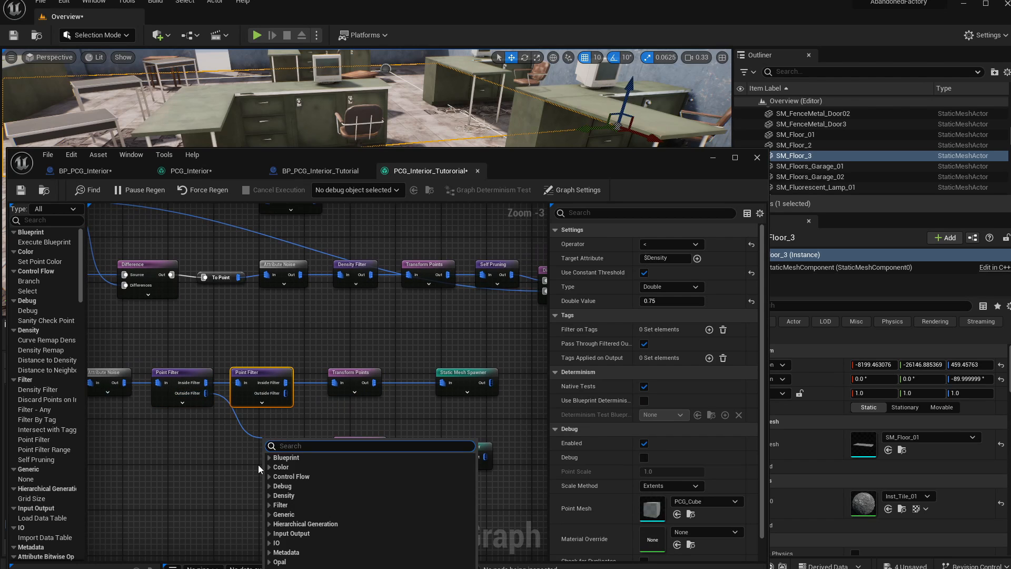
type("merge")
key("Return")
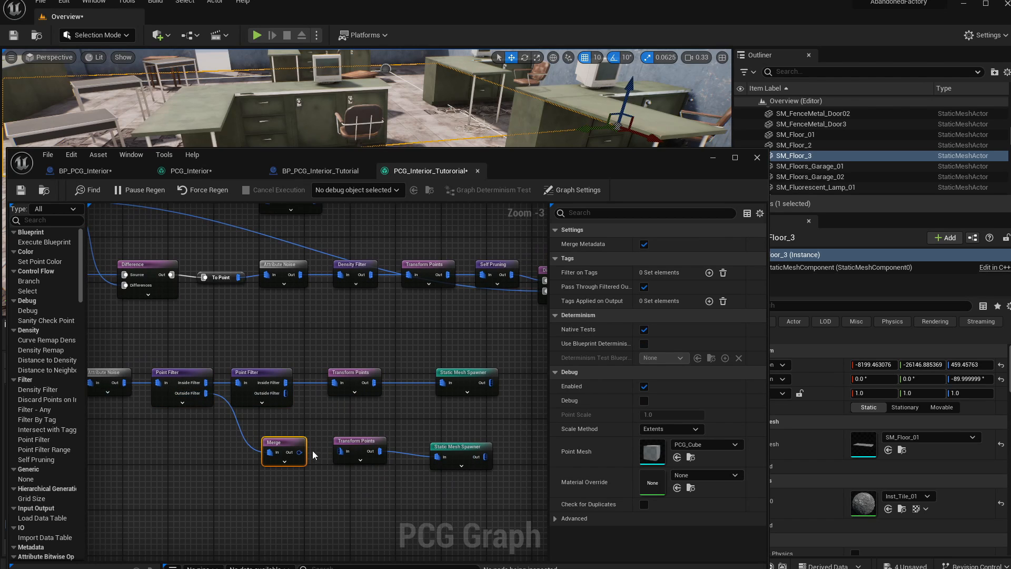
left_click_drag(283, 395, 344, 460)
- Line up the Merge, Transform Points and Static Mesh Spawner nodes in the lower row and inspect the monitors in the room
right_click_drag(408, 68, 391, 78)
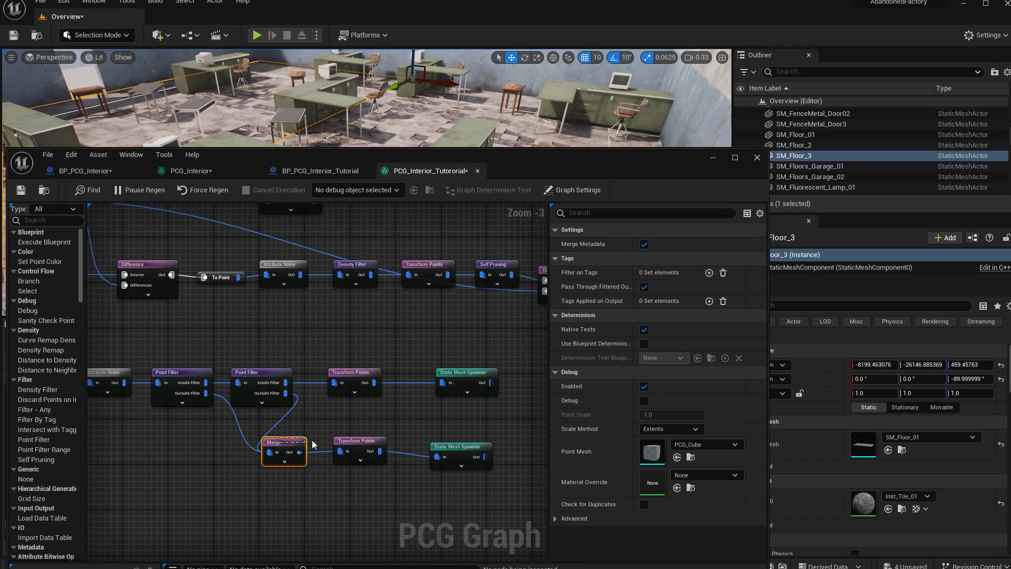
left_click_drag(303, 463, 379, 450)
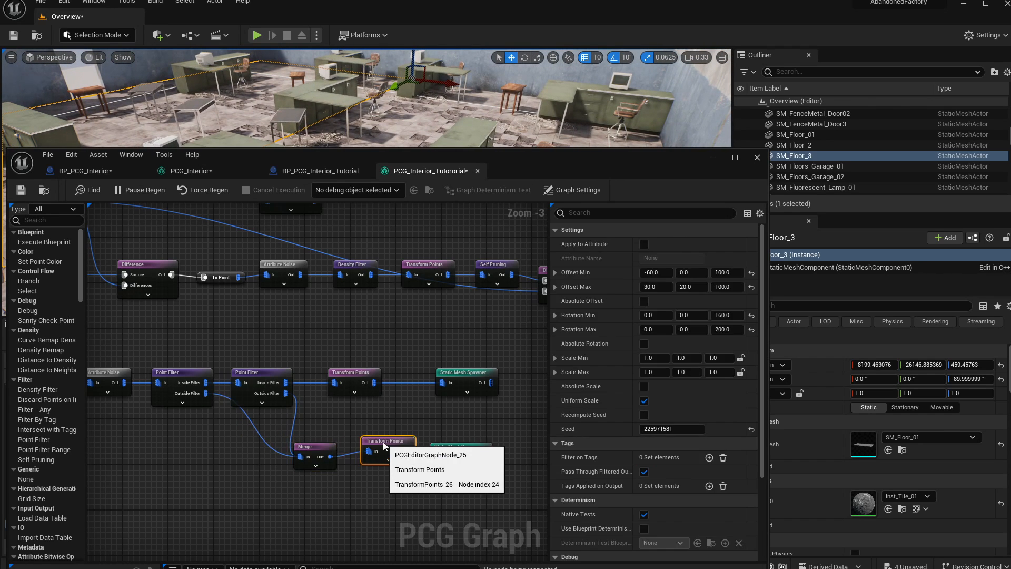
left_click(458, 447)
left_click_drag(457, 446, 480, 447)
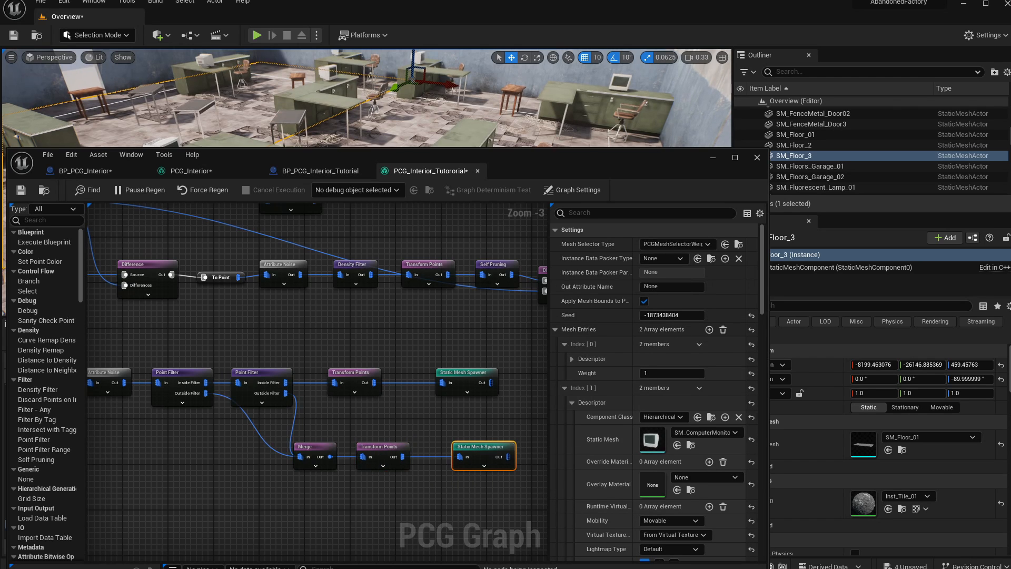
mouse_move(387, 98)
right_mouse_down()
mouse_move(400, 98)
mouse_move(387, 91)
right_mouse_up()
key("w")
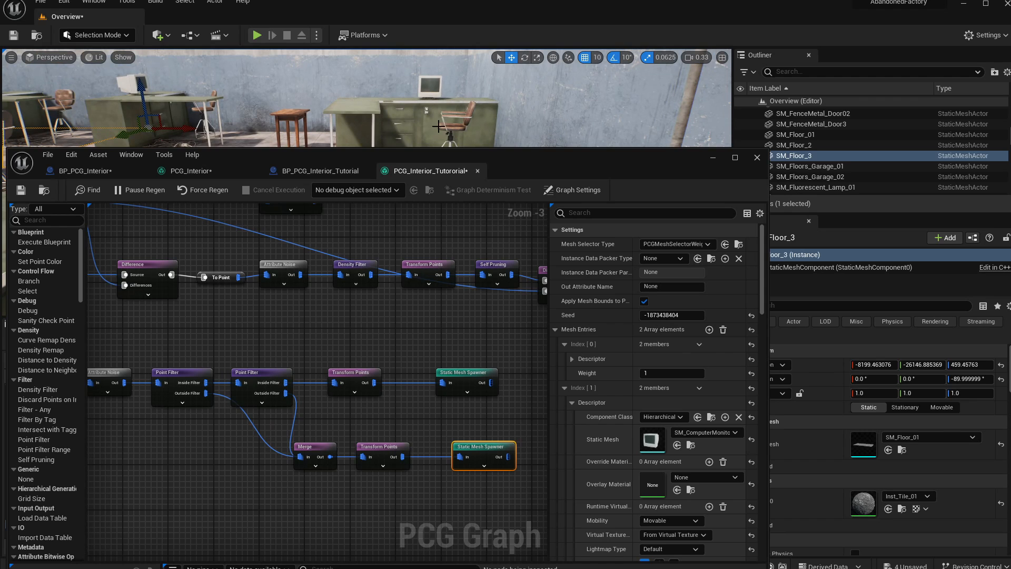
right_click_drag(272, 117, 226, 104)
key("w")
- Delete the Static Mesh Spawner nodes at the ends of both monitor branches
right_click_drag(461, 359, 392, 352)
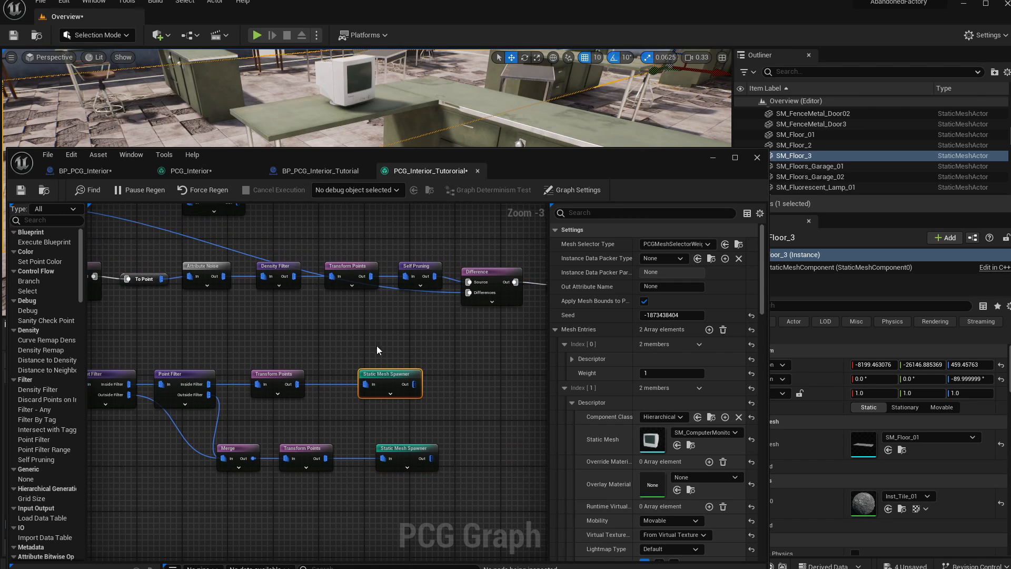
left_click_drag(450, 463, 448, 458)
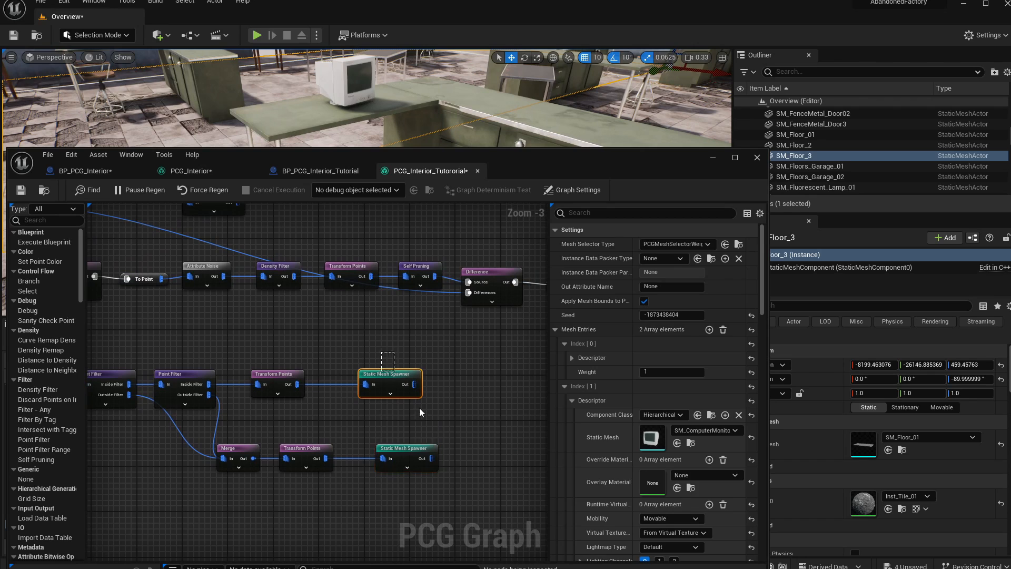
key("Delete")
- Add a Merge node and feed it from the outputs of both monitor Transform Points nodes
left_click_drag(289, 388, 397, 410)
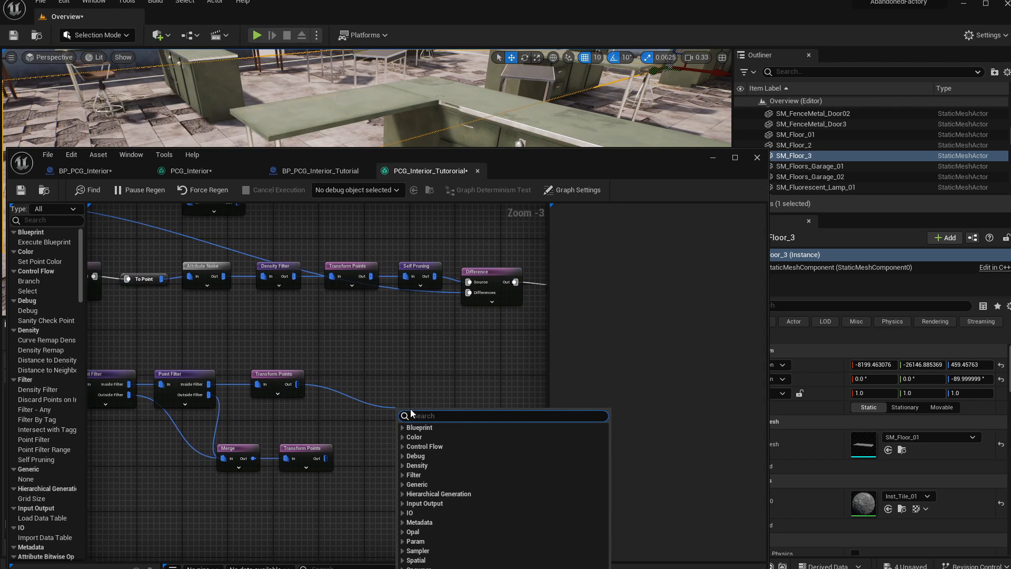
type("merge")
key("Return")
right_click_drag(313, 456, 331, 468)
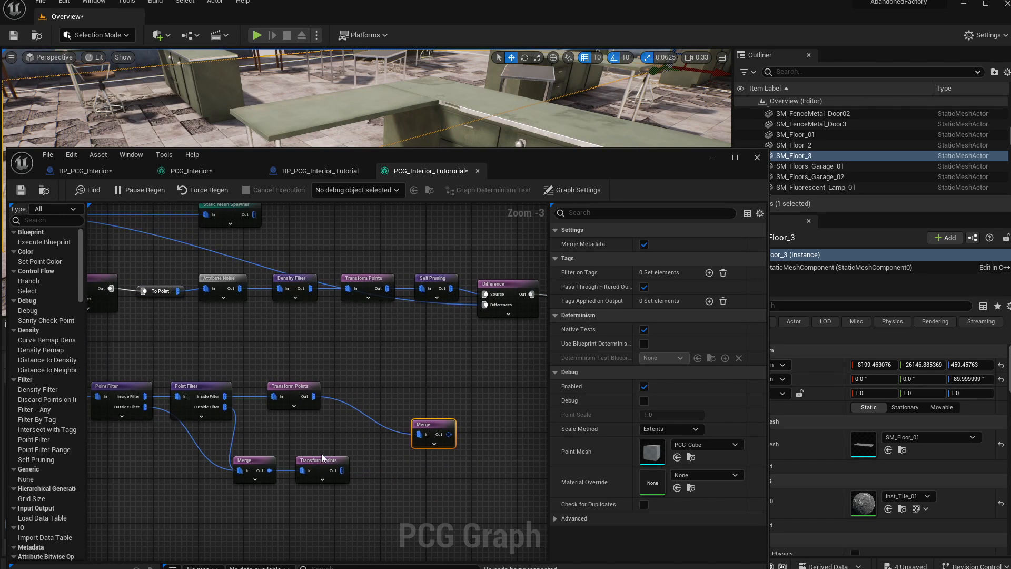
left_click_drag(343, 470, 451, 434)
- Add a Static Mesh Spawner fed by the new Merge node and place it level with that node
type("static")
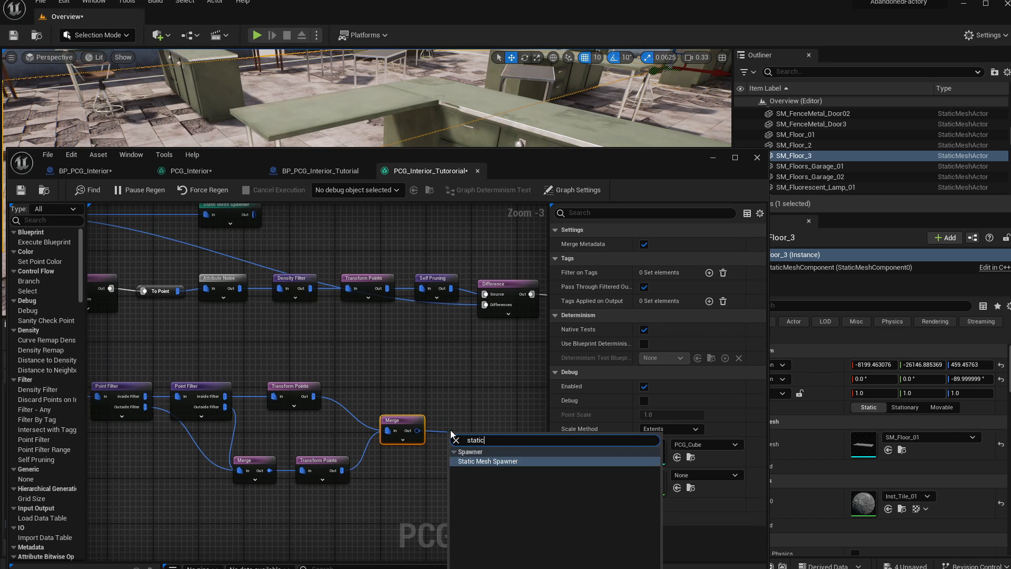
key("Return")
right_click_drag(451, 410, 373, 404)
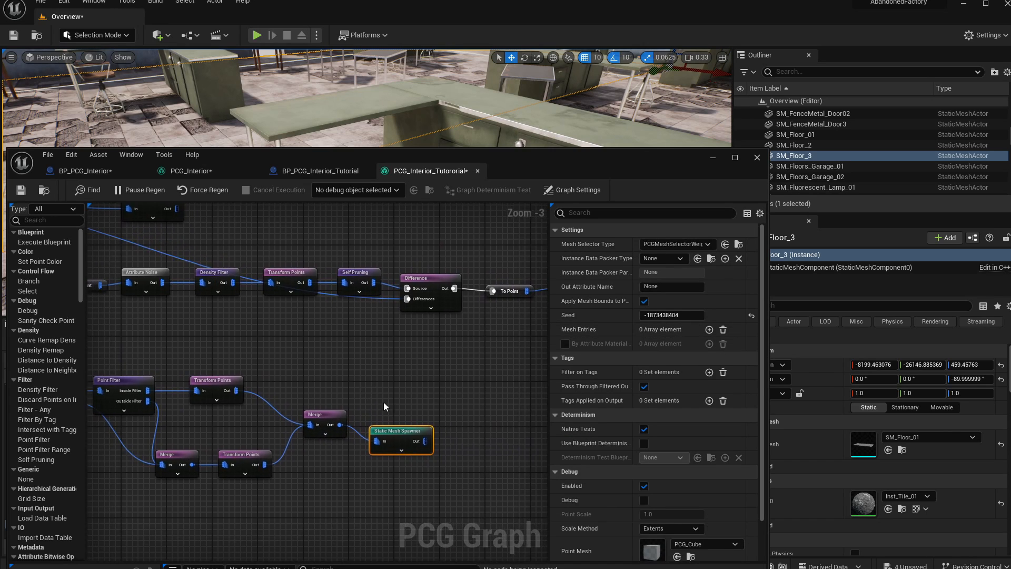
double_click(413, 415)
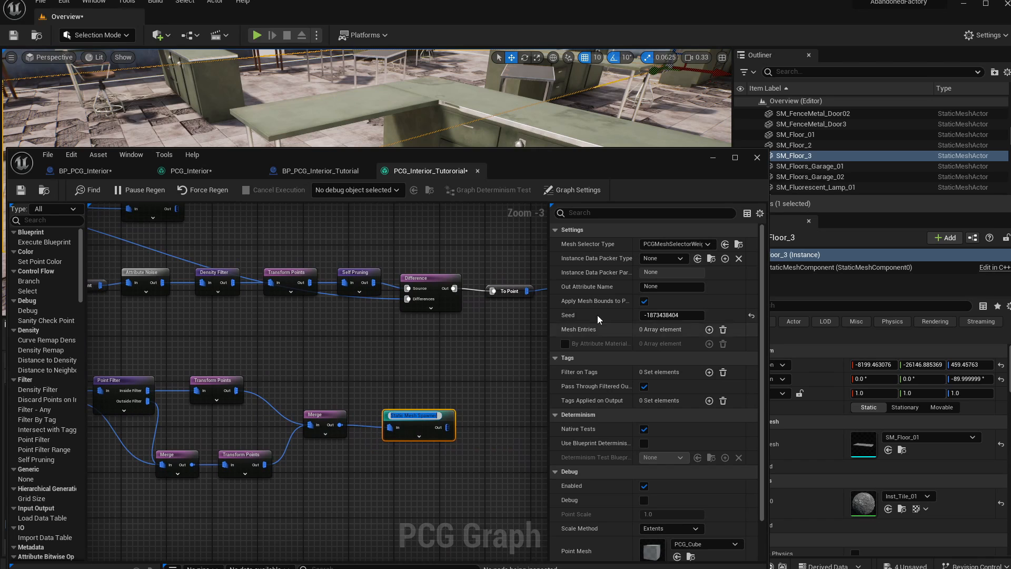
- Add a mesh entry to the new Static Mesh Spawner and assign it a computer monitor mesh
left_click(708, 330)
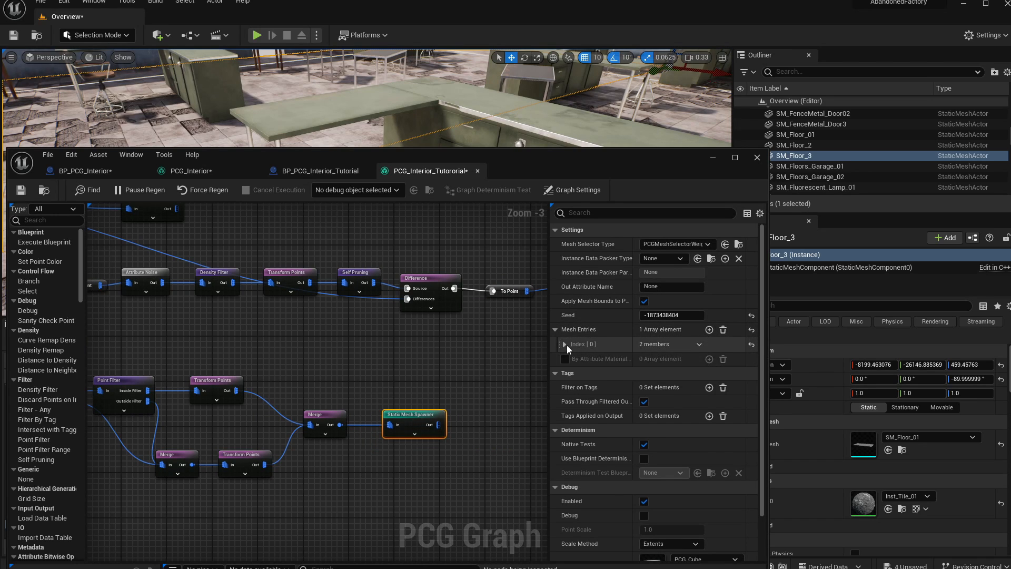
left_click(565, 343)
left_click(572, 358)
left_click(706, 389)
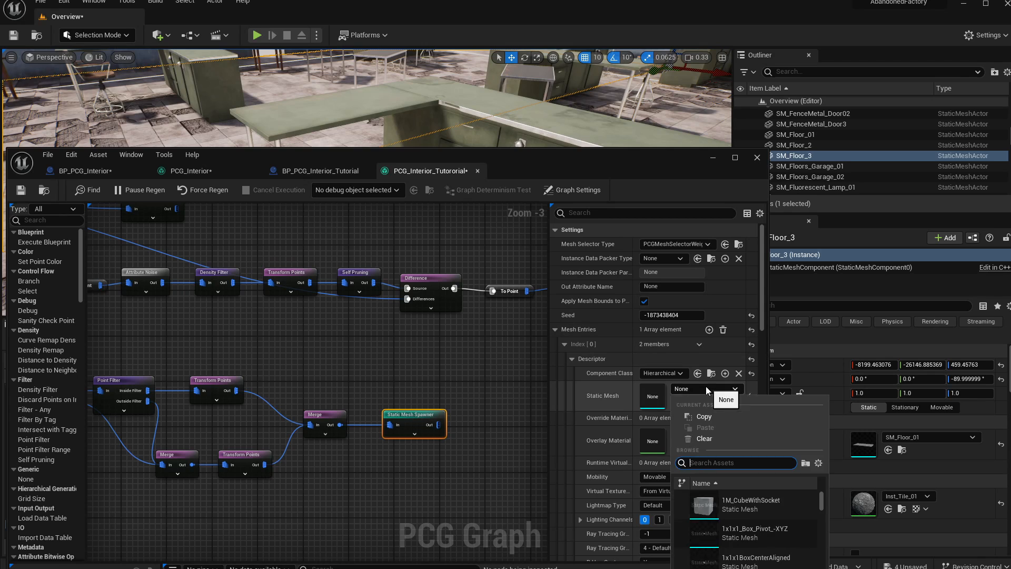
type("monitor")
left_click(737, 504)
left_click(571, 359)
- Add a second mesh entry to the spawner and set its static mesh to a computer monitor
left_click(709, 329)
left_click(564, 388)
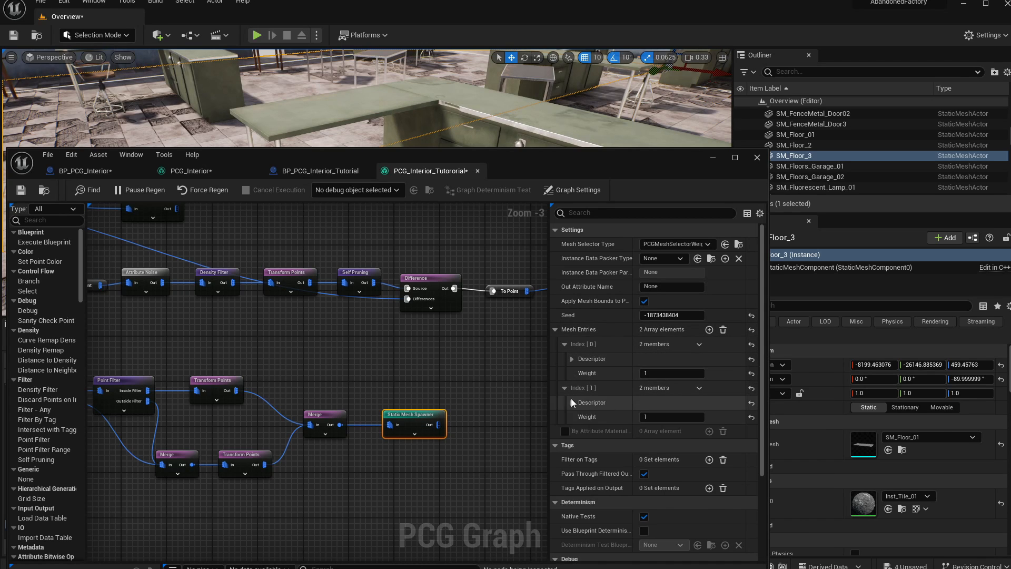
left_click(572, 402)
left_click(739, 432)
type("monitor")
key("Return")
- Space the spawner away from the final Merge node, then turn on that Merge node's debug display and inspect its point bounds in the room
right_click_drag(446, 384, 368, 354)
left_click(402, 451)
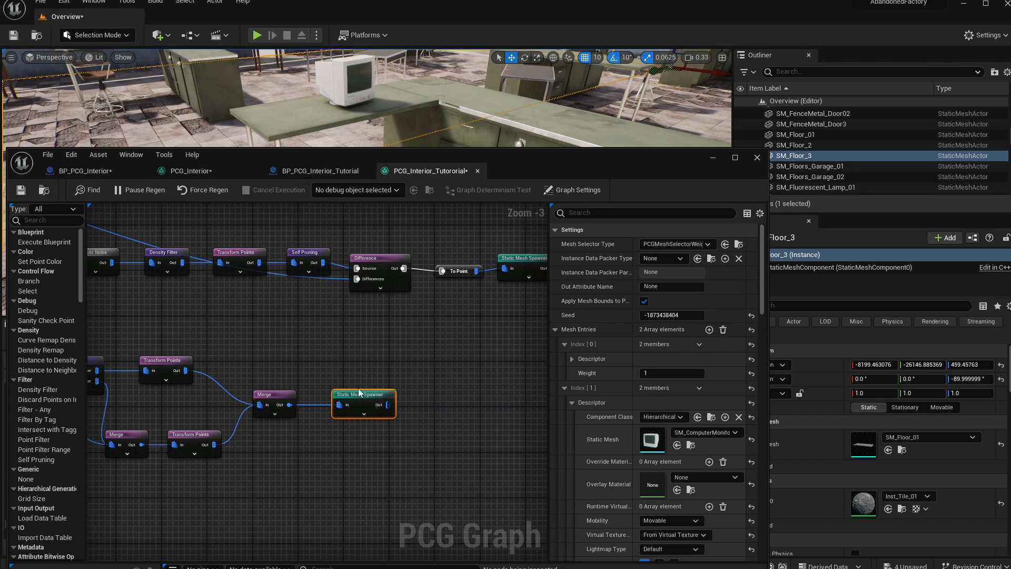
left_click(280, 391)
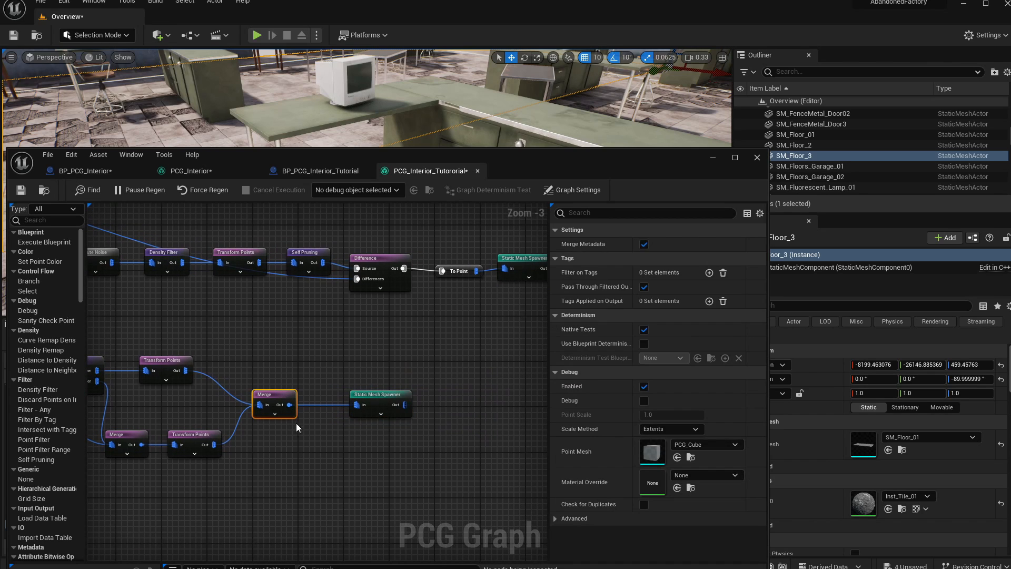
right_click_drag(291, 351, 352, 456)
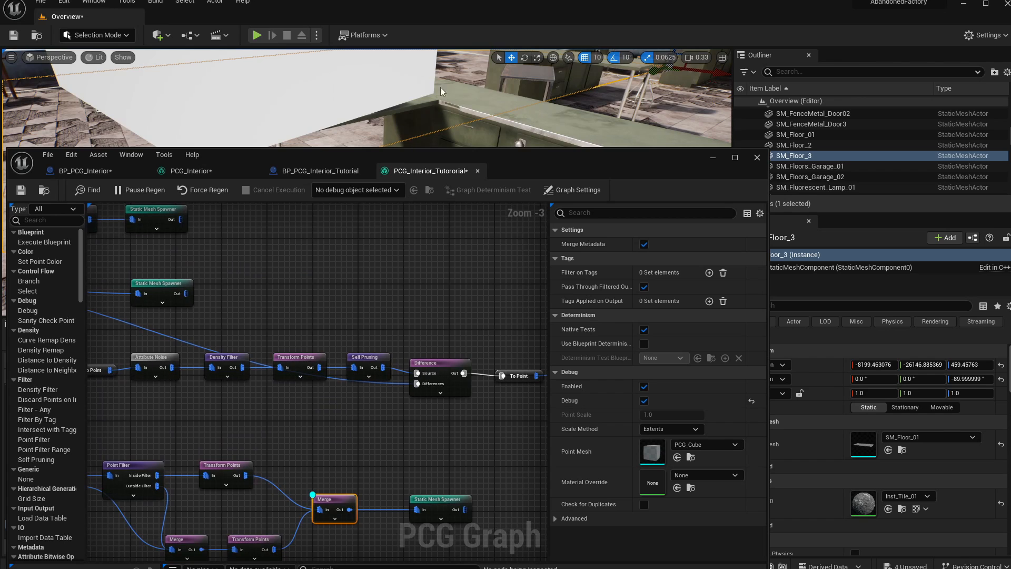
right_click_drag(367, 106, 385, 92)
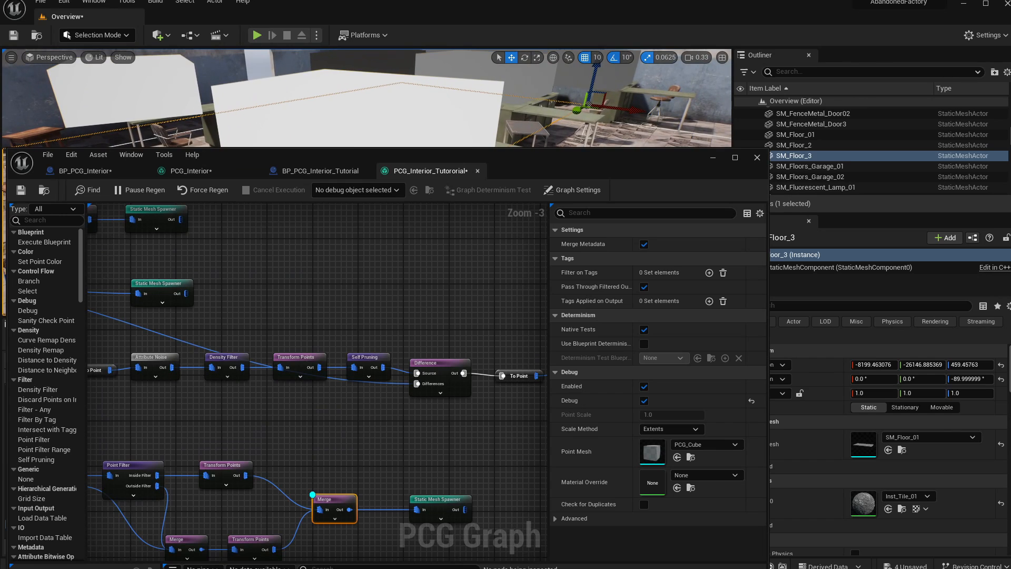
- Insert a Bounds Modifier node between the monitor branch's Attribute Noise and first Point Filter, making room for it
right_click_drag(312, 494, 376, 391)
left_click_drag(327, 406, 276, 406)
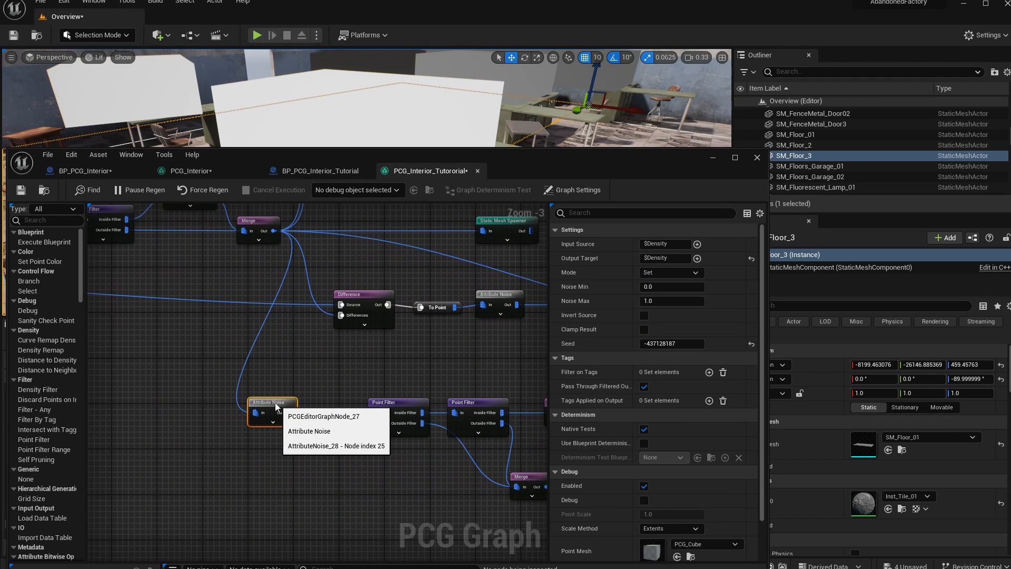
right_click_drag(351, 374, 307, 393)
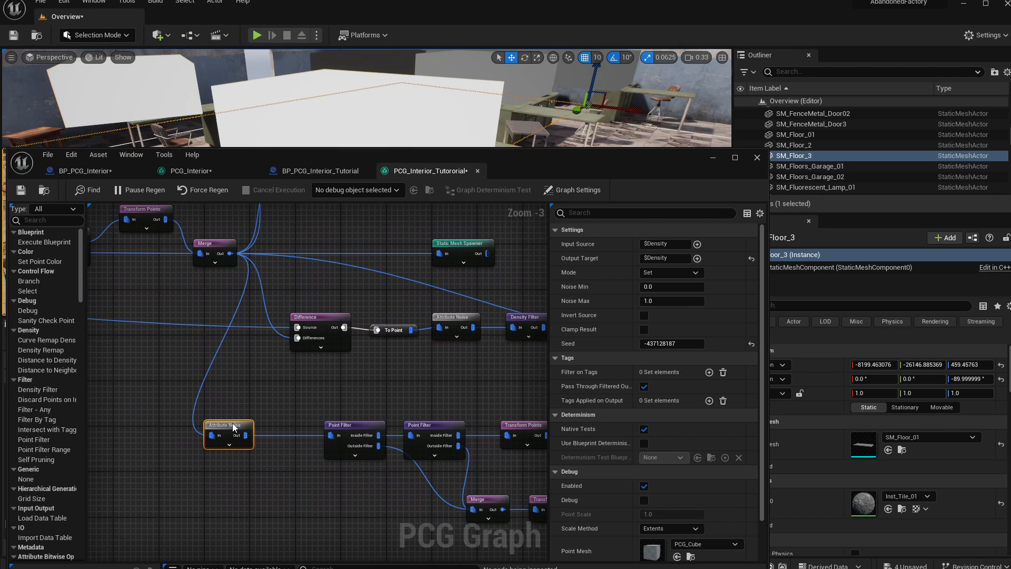
left_click_drag(234, 427, 253, 441)
left_click(251, 436, "alt")
type("b")
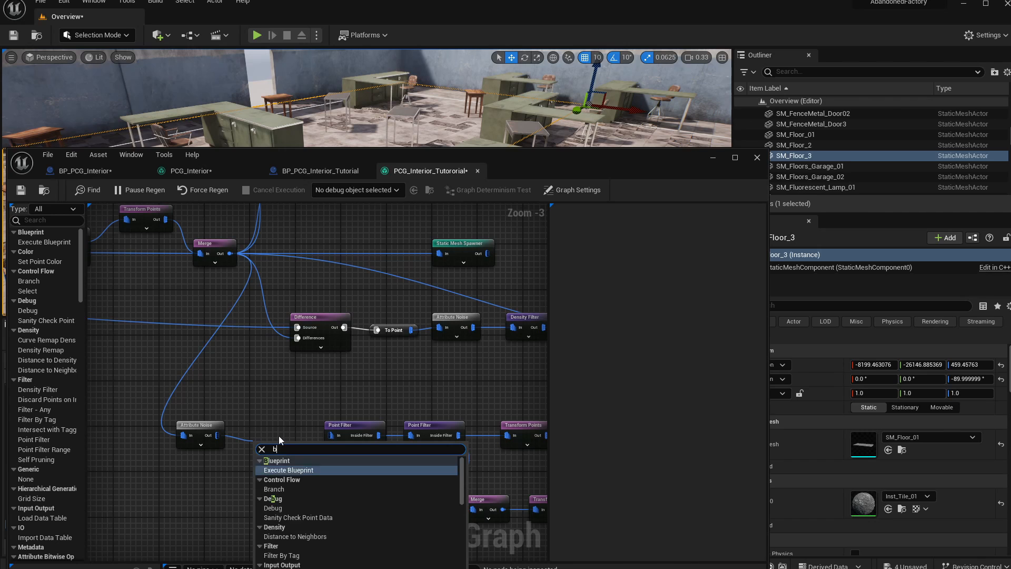
type("ounds")
key("Return")
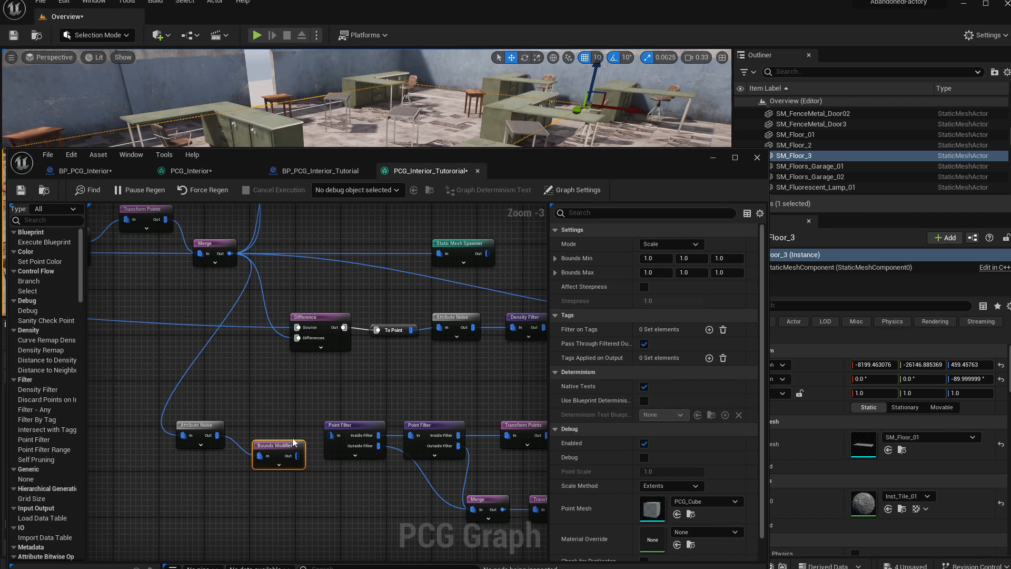
left_click_drag(281, 457, 269, 429)
- Set the Bounds Modifier mode to Set, with Bounds Min -20, -20, 0 and Bounds Max 20, 20, 40
left_click(668, 243)
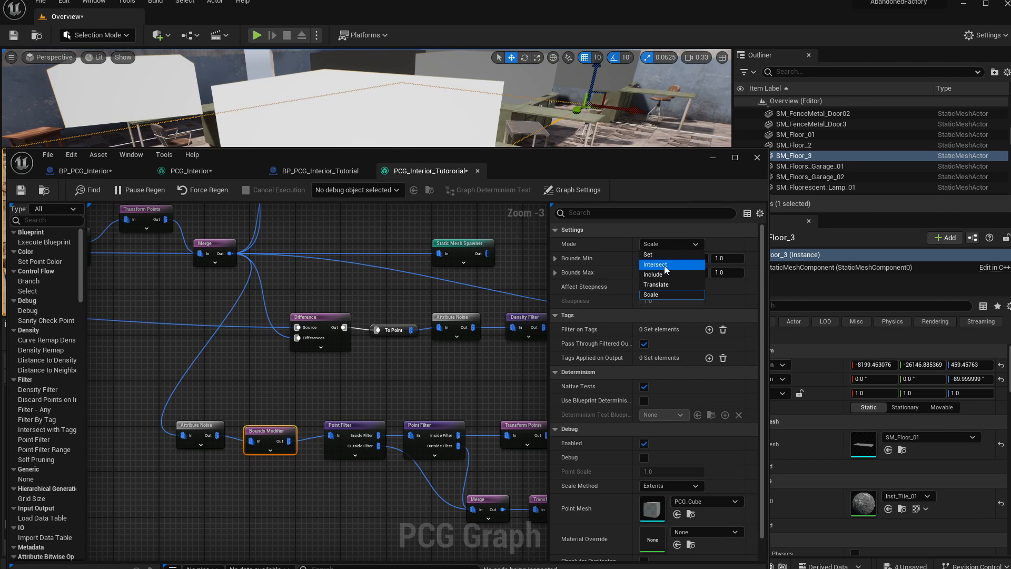
left_click(660, 254)
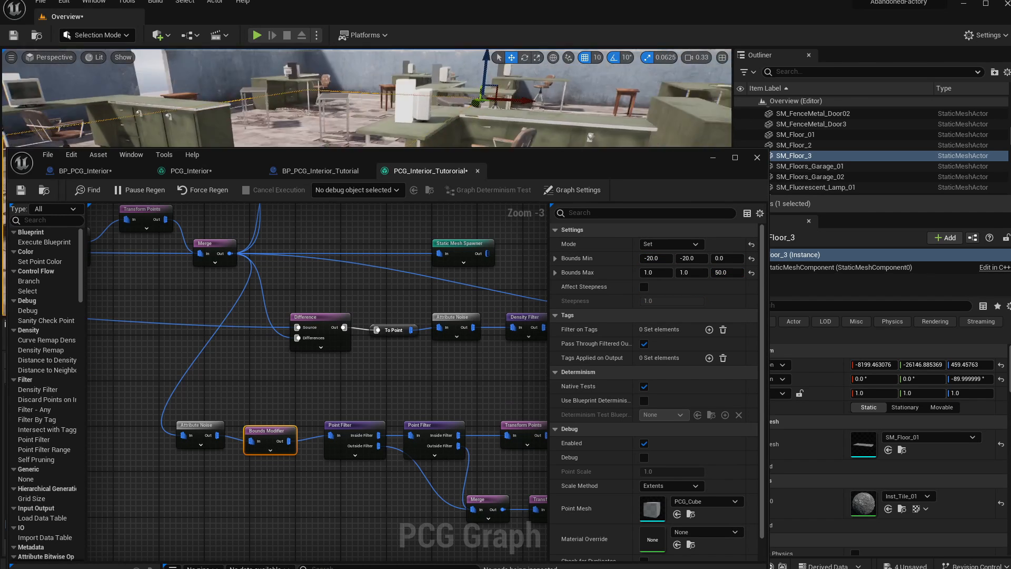
left_click(727, 272)
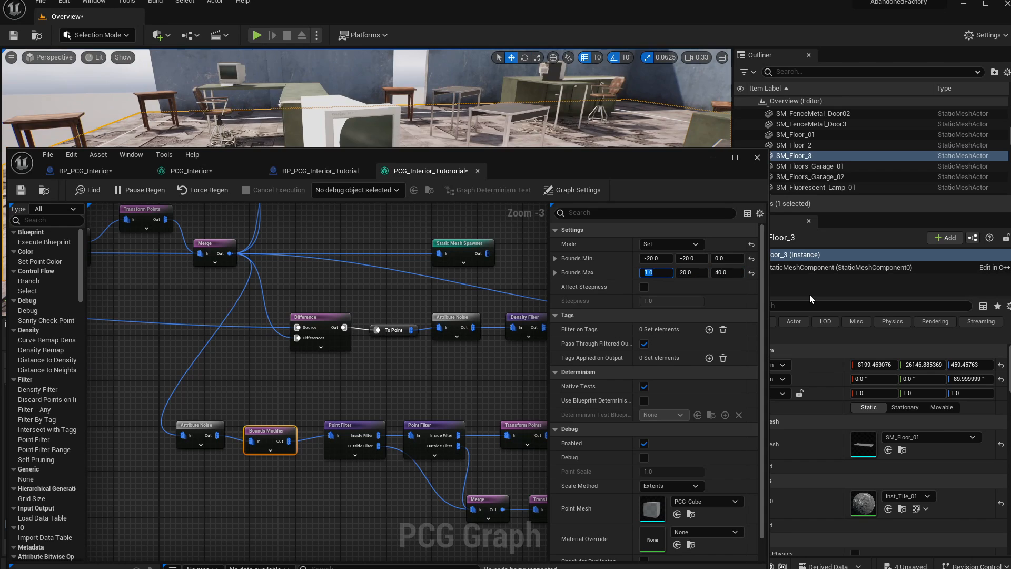
type("20")
key("Return")
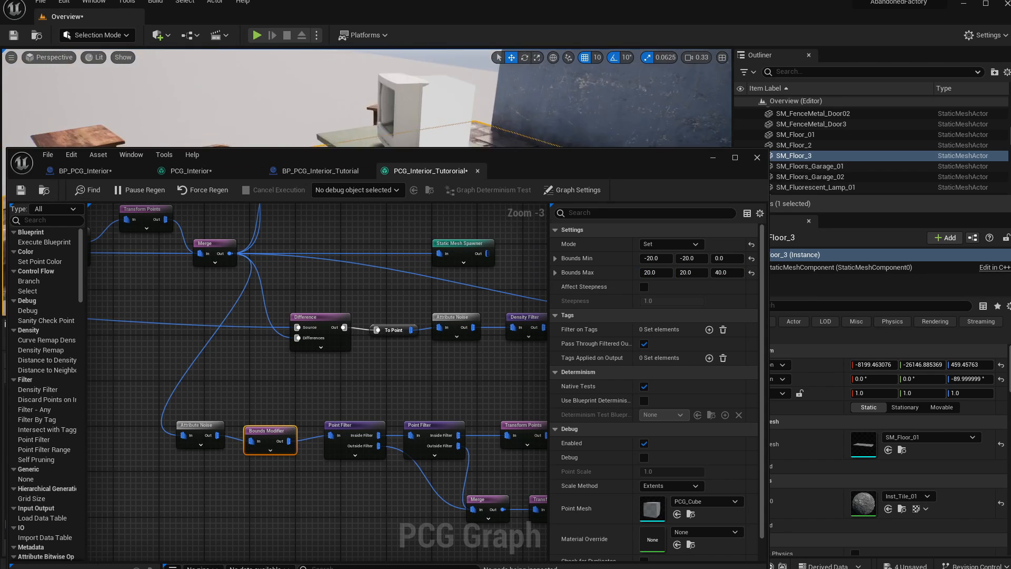
- Widen the Bounds Modifier to Bounds Min -25, -25, 0 and Bounds Max 25, 25, 40
right_click_drag(369, 101, 432, 100)
left_click(690, 273)
type("30")
key("Return")
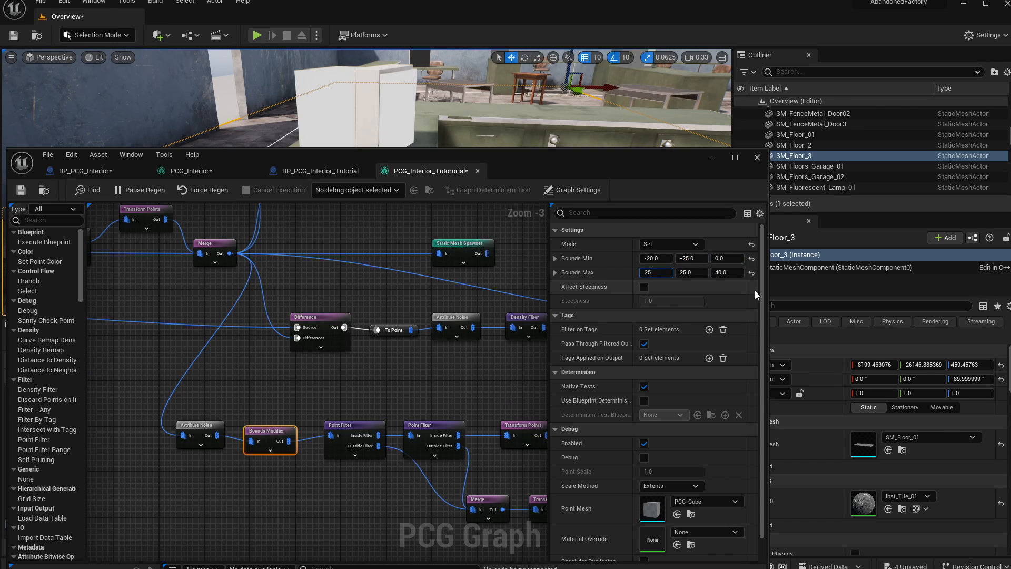
type("-25")
key("Return")
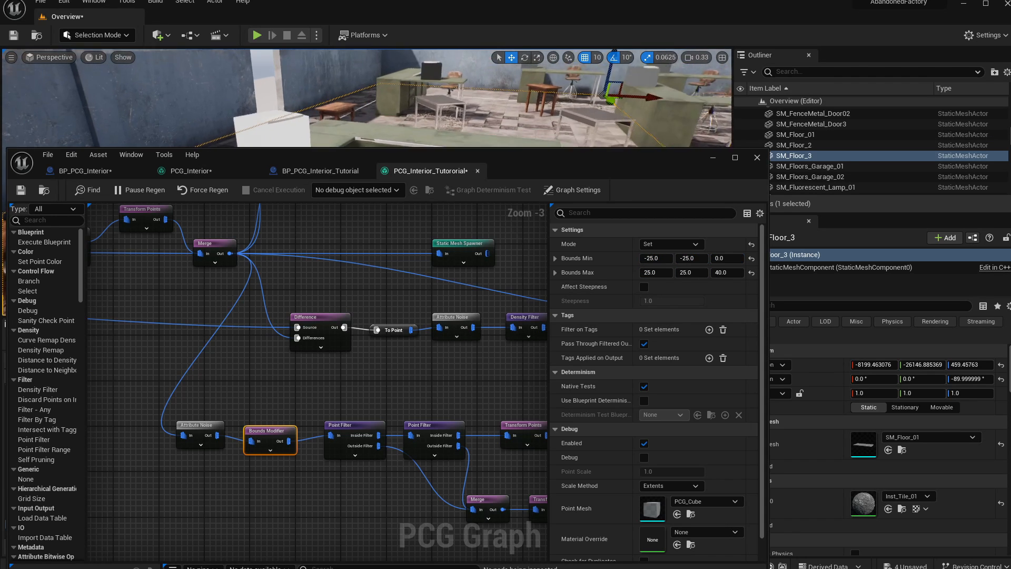
- Check the resized bounds against the monitors in the room and turn off debug display on the final Merge node
mouse_move(369, 100)
right_mouse_down()
mouse_move(442, 103)
mouse_move(363, 98)
right_mouse_up()
right_click_drag(537, 423, 283, 395)
left_click(339, 453)
key("d")
mouse_move(368, 98)
right_mouse_down()
mouse_move(398, 108)
mouse_move(416, 131)
mouse_move(458, 128)
mouse_move(435, 130)
mouse_move(458, 140)
right_mouse_up()
left_click(353, 441)
key("d")
key("d")
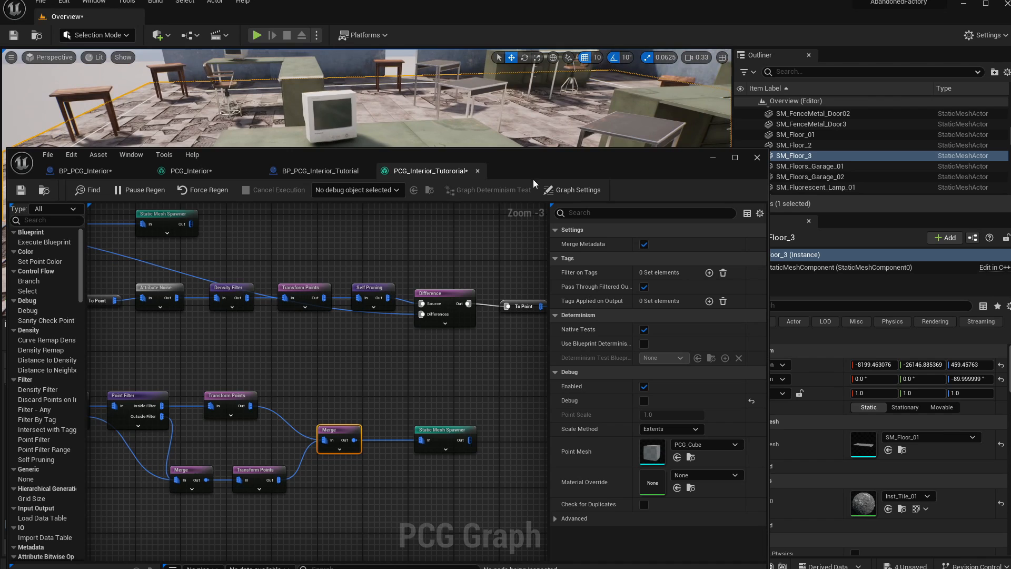
- Add two Transform Points nodes fed by the final Merge node's output, one aligned below the other
right_click_drag(370, 485, 356, 447)
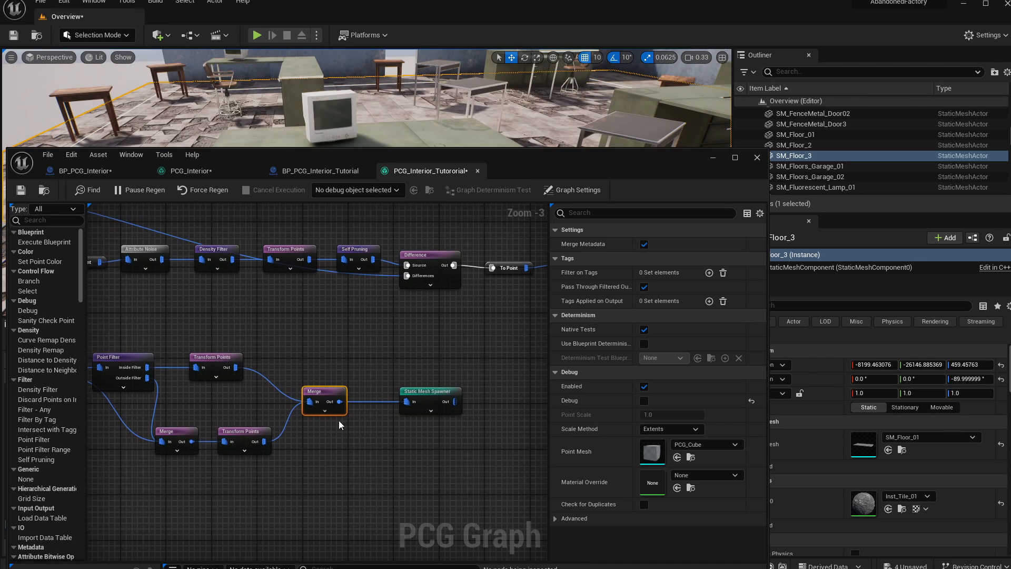
left_click_drag(340, 401, 380, 455)
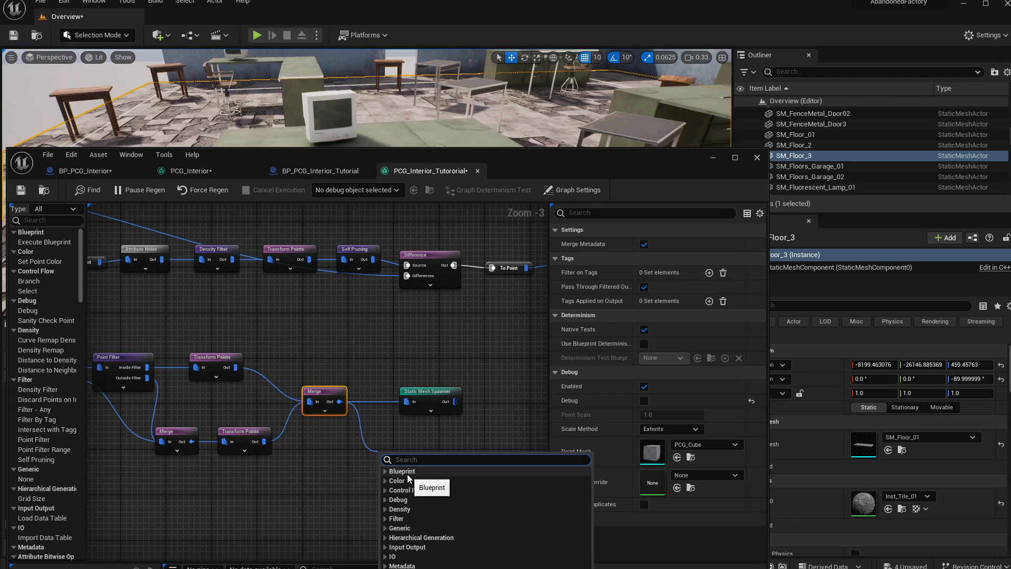
type("trans")
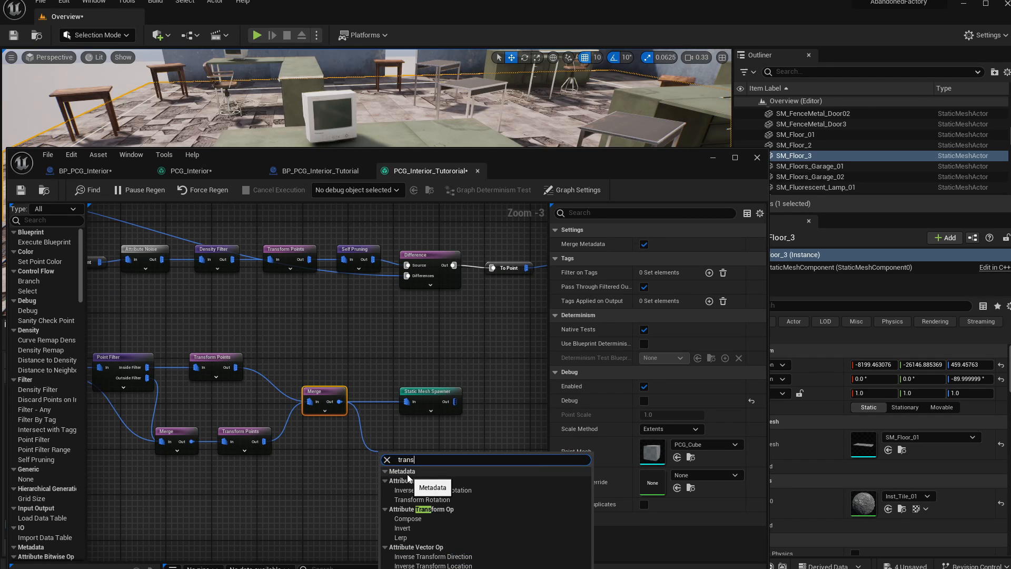
key("Return")
right_click_drag(341, 415, 323, 354)
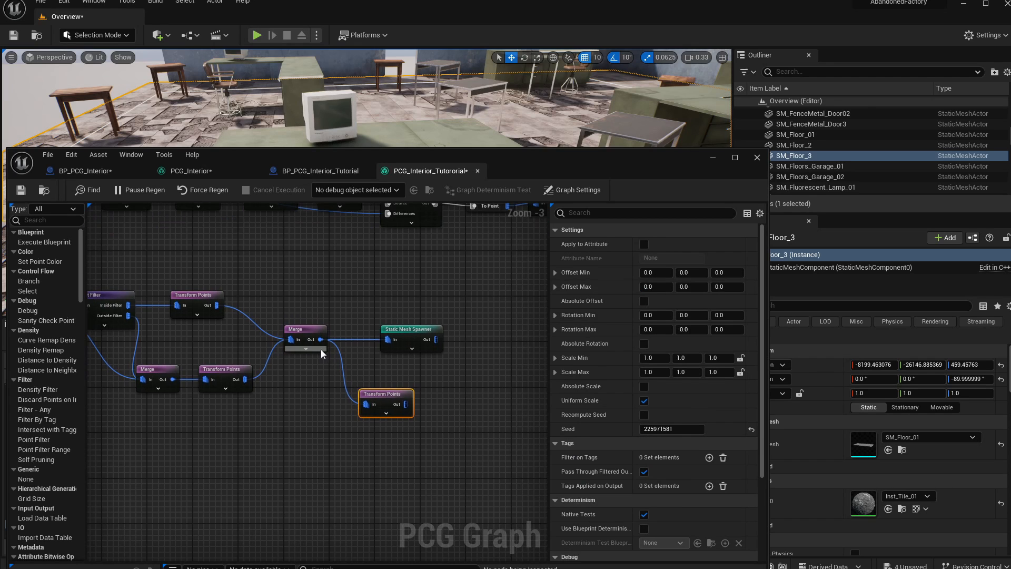
left_click_drag(319, 340, 316, 459)
type("transfor")
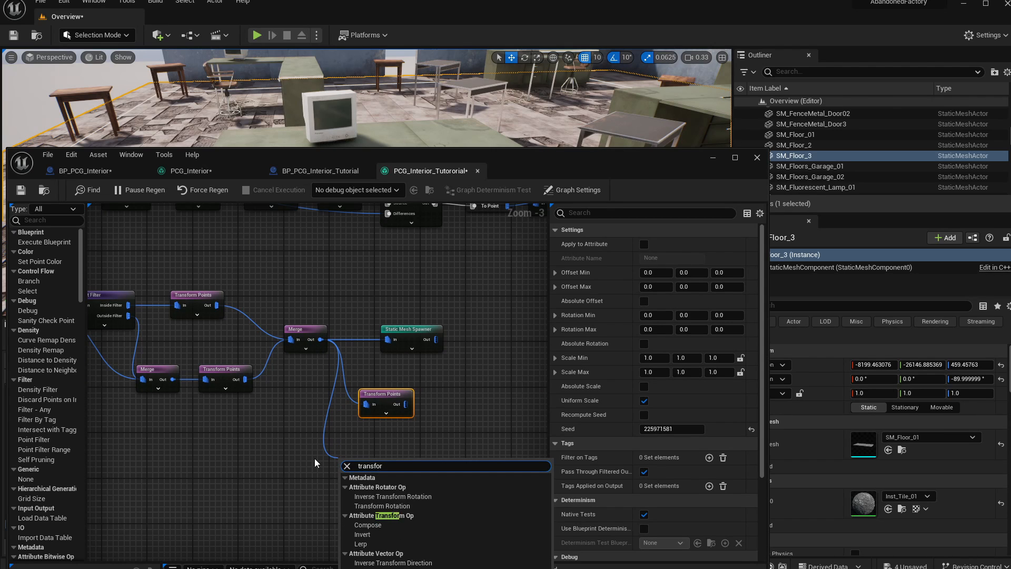
key("Return")
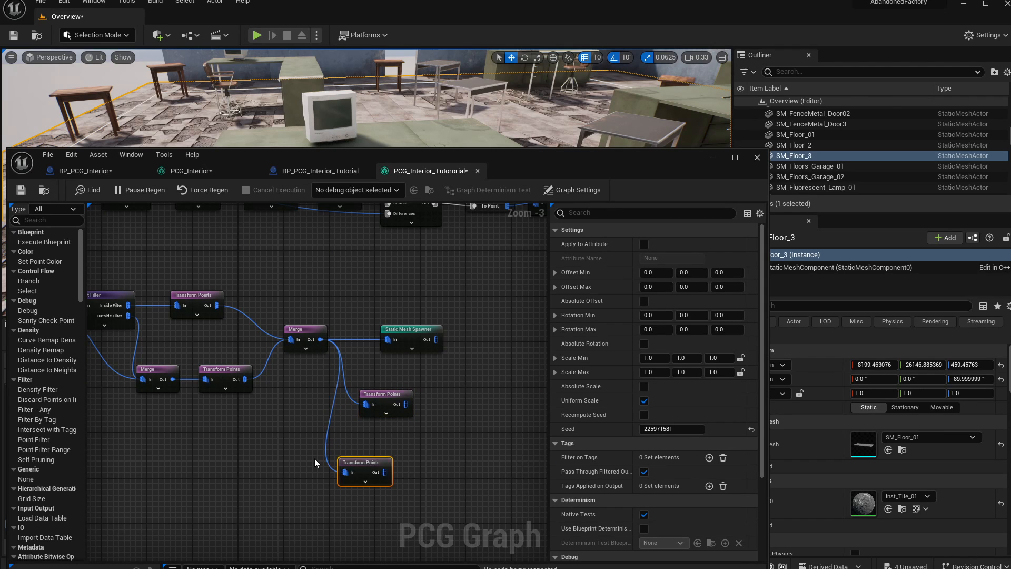
left_click_drag(363, 466, 383, 458)
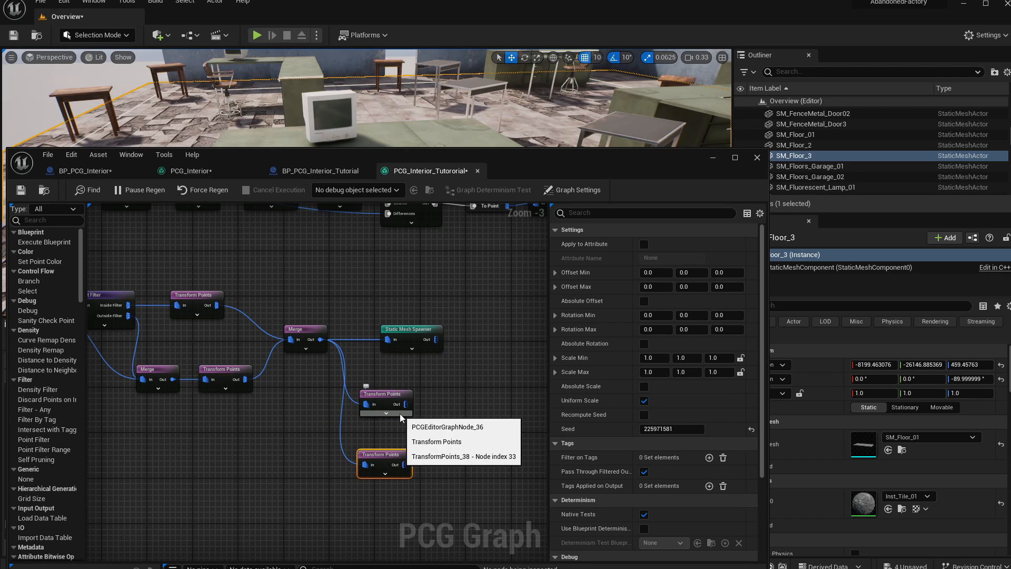
- Add a Static Mesh Spawner node fed by the output of the upper of the two parallel Transform Points nodes below the Merge branch
left_click_drag(406, 404, 426, 409)
type("sta")
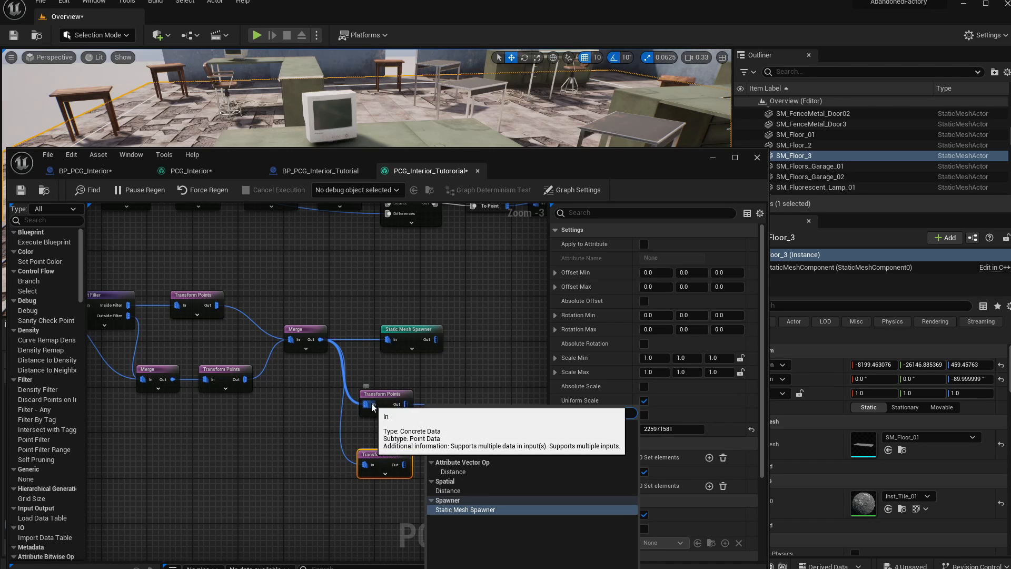
key("BackSpace")
key("BackSpace")
type("tati")
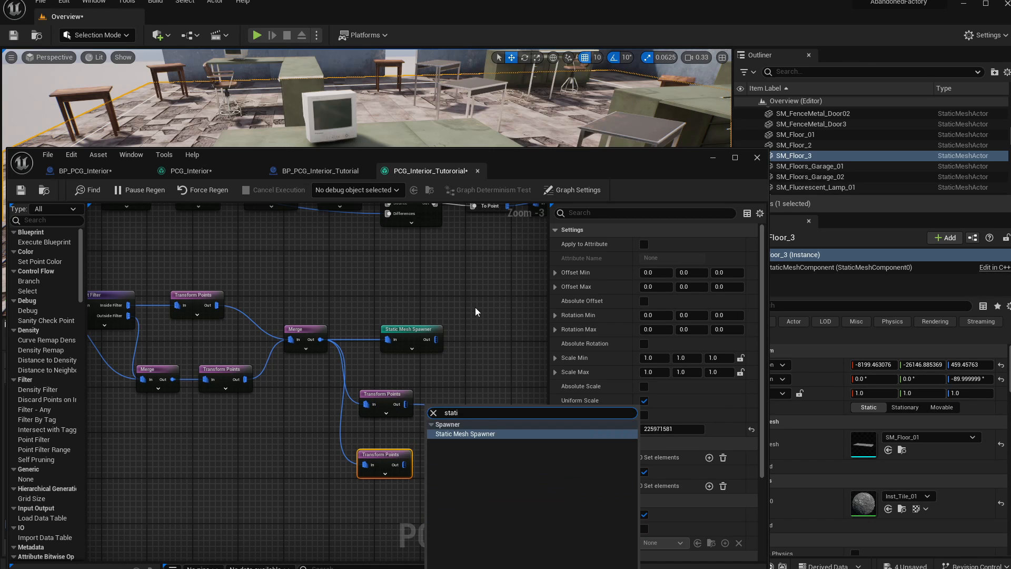
key("Return")
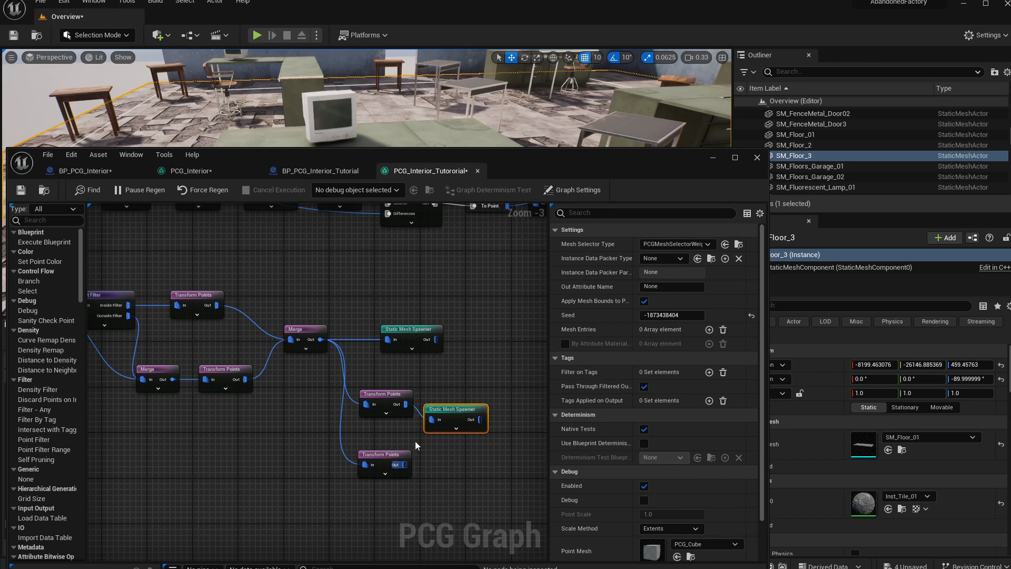
- Place the new Static Mesh Spawner beside its Transform Points node and connect a duplicate of it to the lower Transform Points node
left_click(468, 393)
left_click(455, 422)
left_click_drag(456, 412, 474, 399)
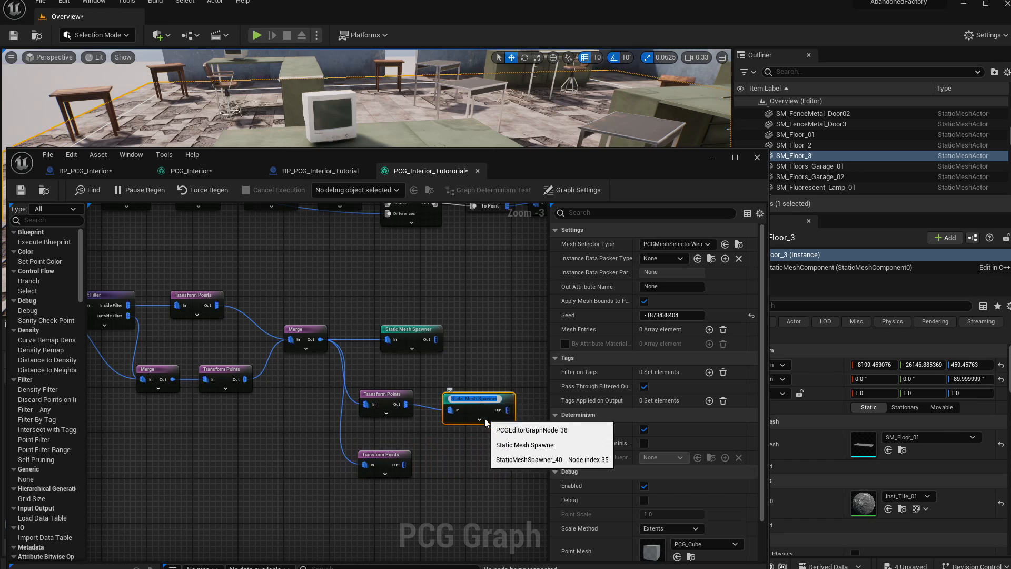
left_click(481, 407)
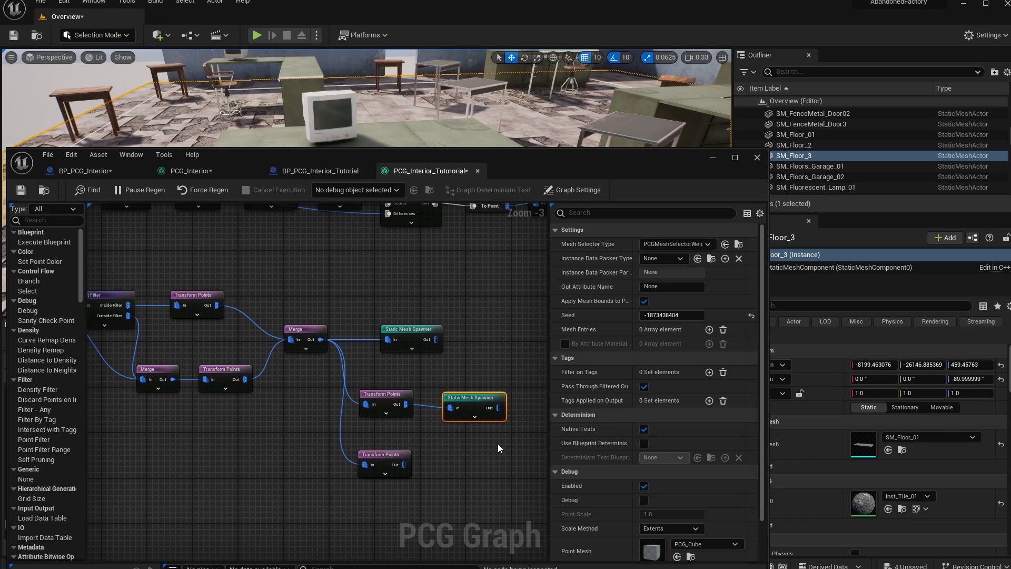
key("ctrl+d")
left_click_drag(516, 445, 446, 475)
- Add a mesh entry to the middle Static Mesh Spawner and assign SM_ComputerTower_A01_N1 as its static mesh
left_click(465, 410)
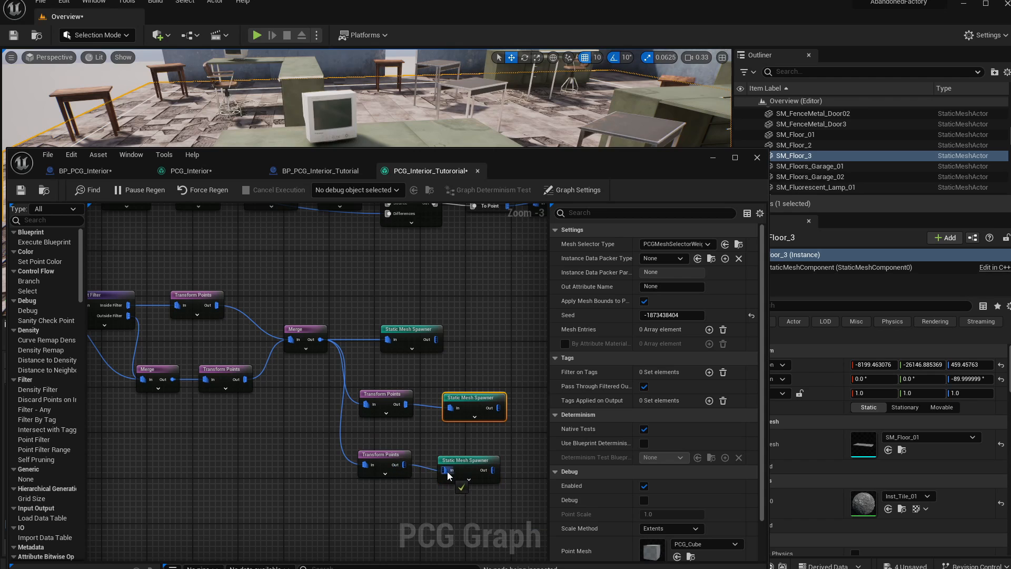
scroll(495, 400, "up", 3)
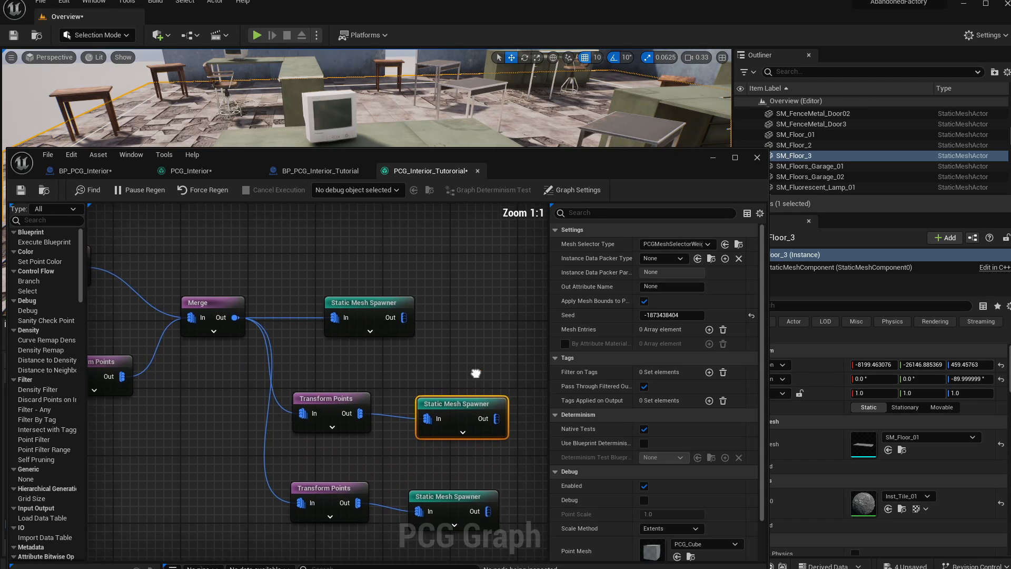
right_click_drag(474, 372, 440, 319)
left_click(710, 330)
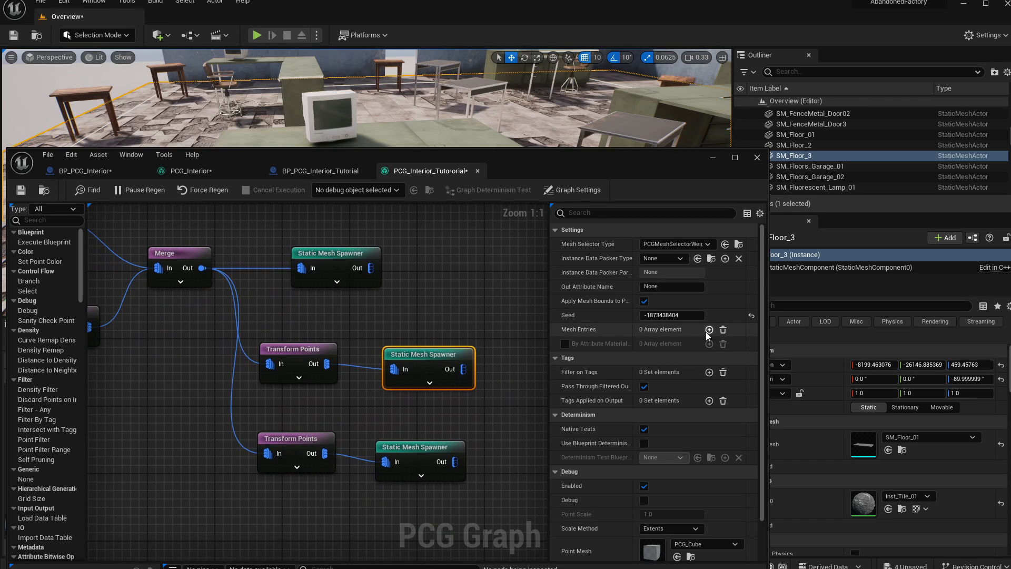
left_click(693, 346)
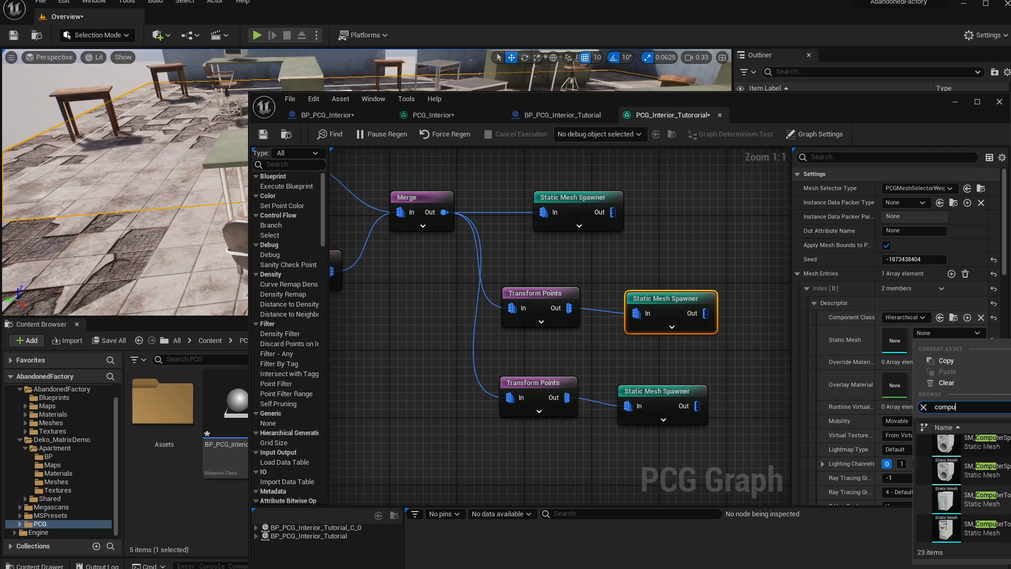
left_click(979, 499)
left_click(814, 303)
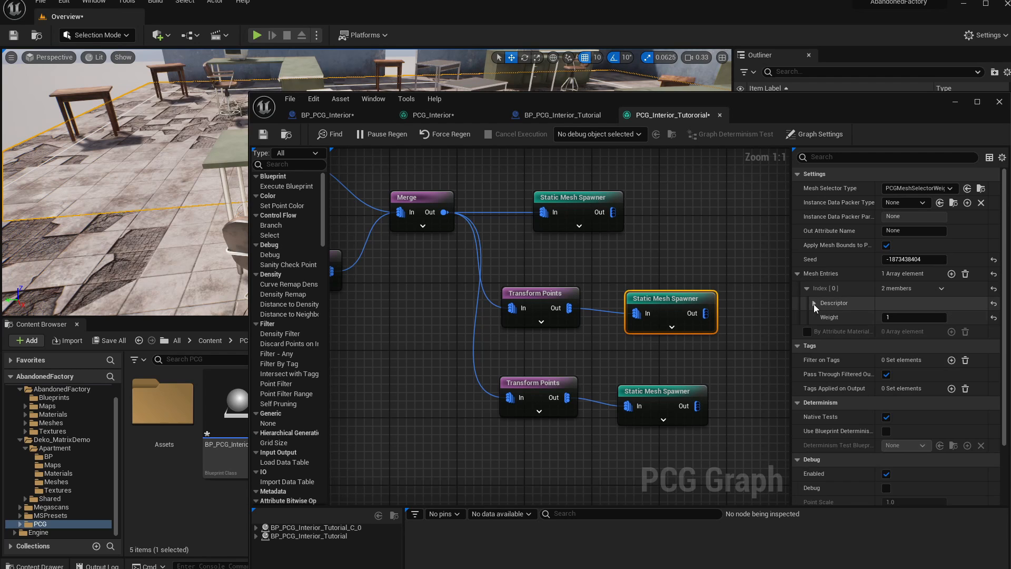
left_click(806, 289)
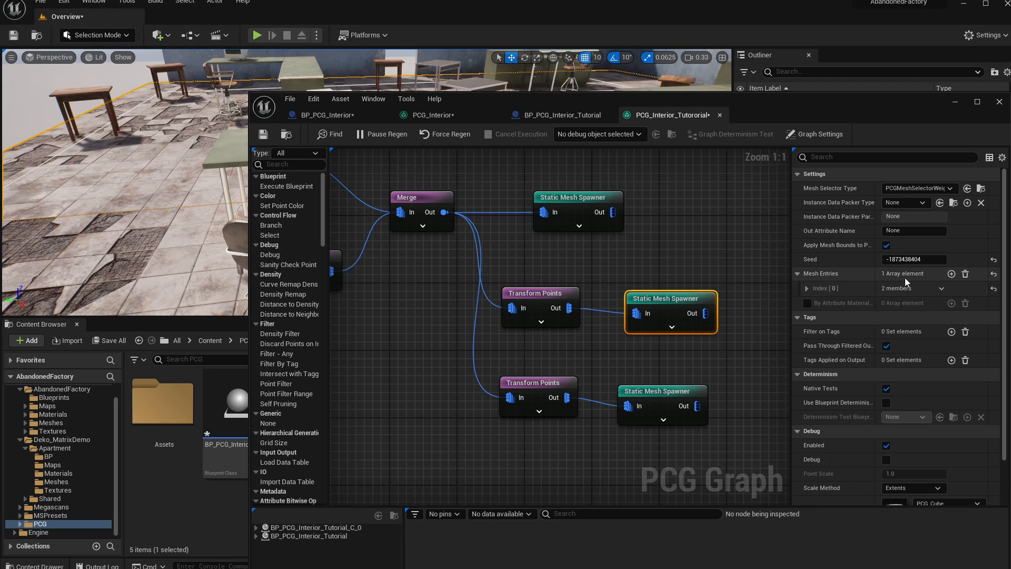
- Add a second mesh entry to the middle Static Mesh Spawner using the SM_ComputerTower_B01_N1 mesh
left_click(952, 274)
left_click_drag(858, 97, 778, 79)
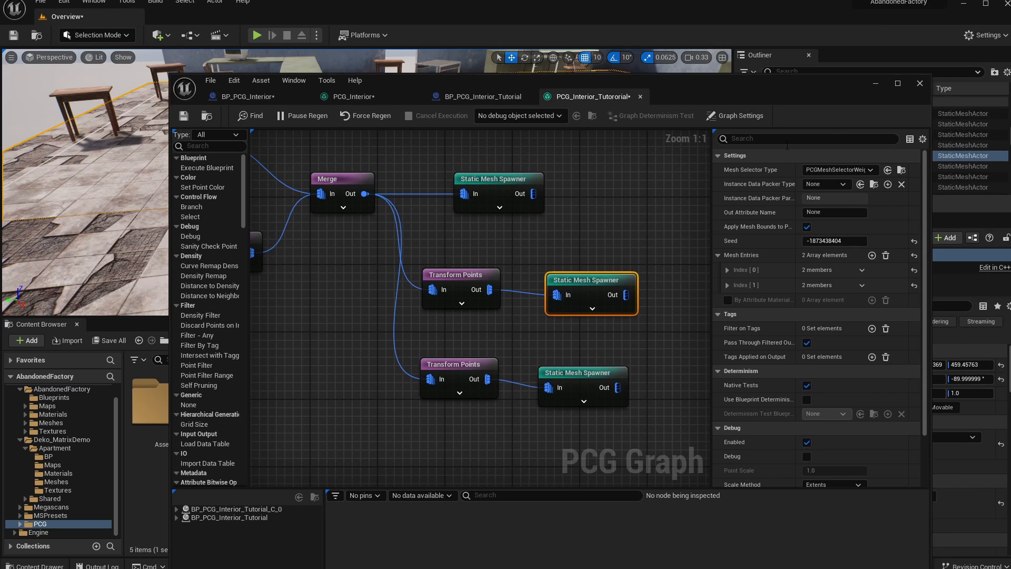
left_click(728, 285)
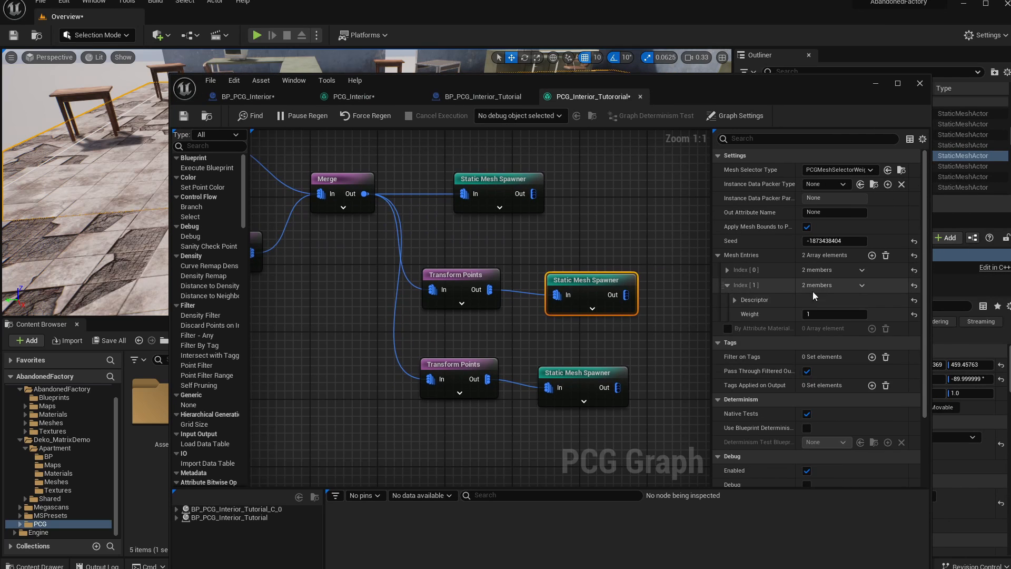
left_click(735, 300)
left_click(866, 329)
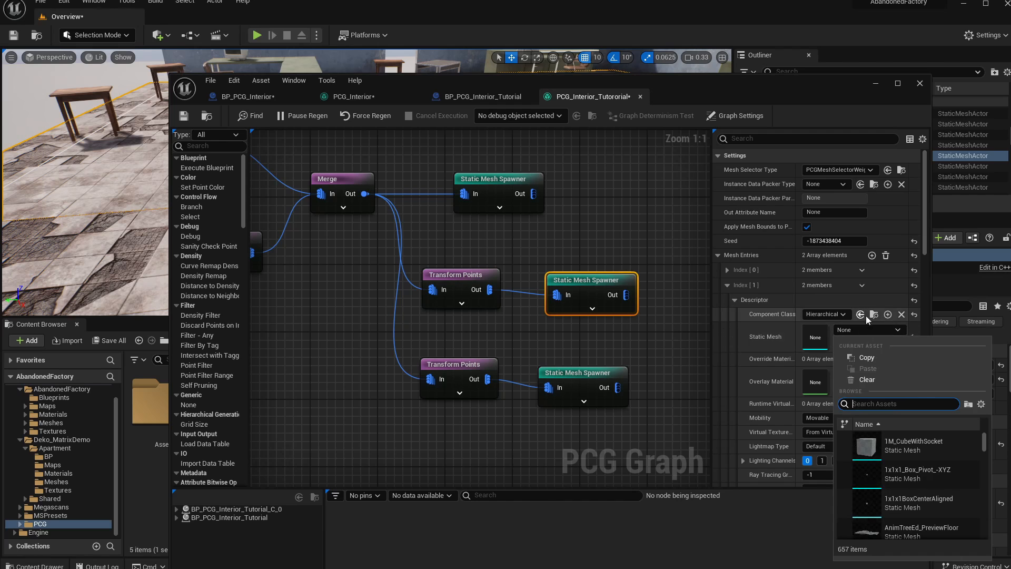
type("towe")
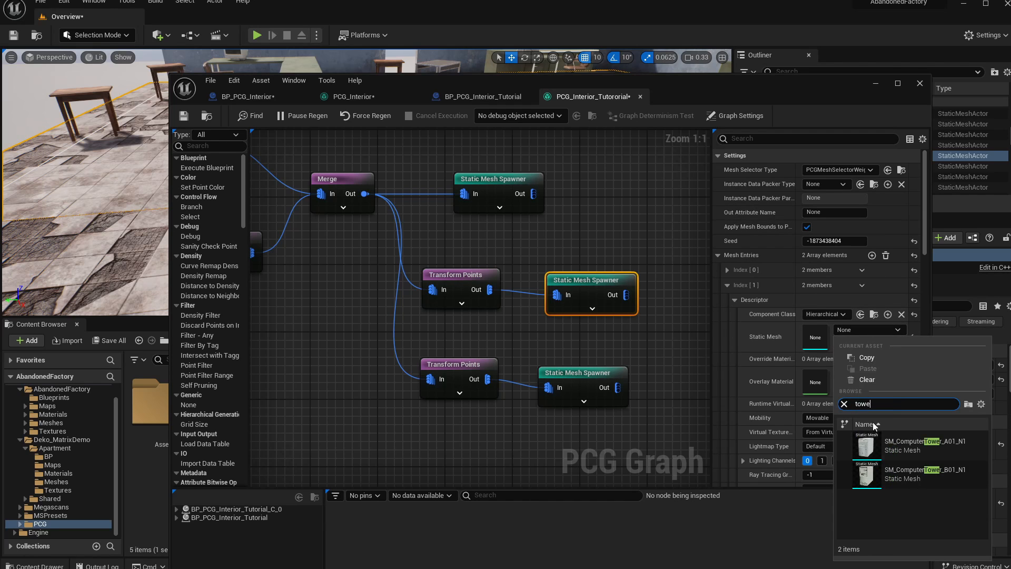
left_click(899, 476)
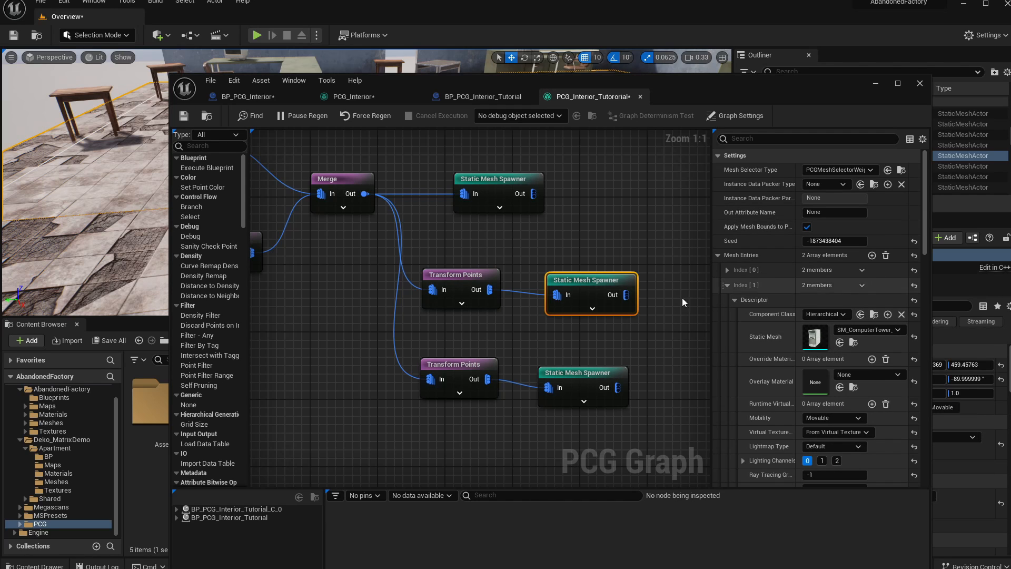
- Add a mesh entry to the lowest Static Mesh Spawner and assign SM_ComputerKeyboard_A01_N1 as its static mesh
left_click(591, 405)
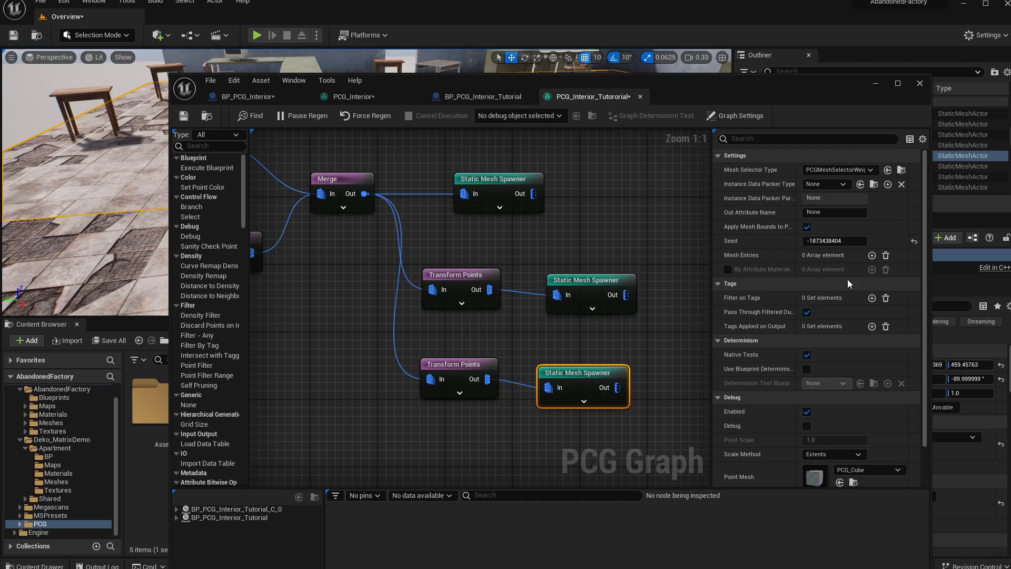
left_click(871, 255)
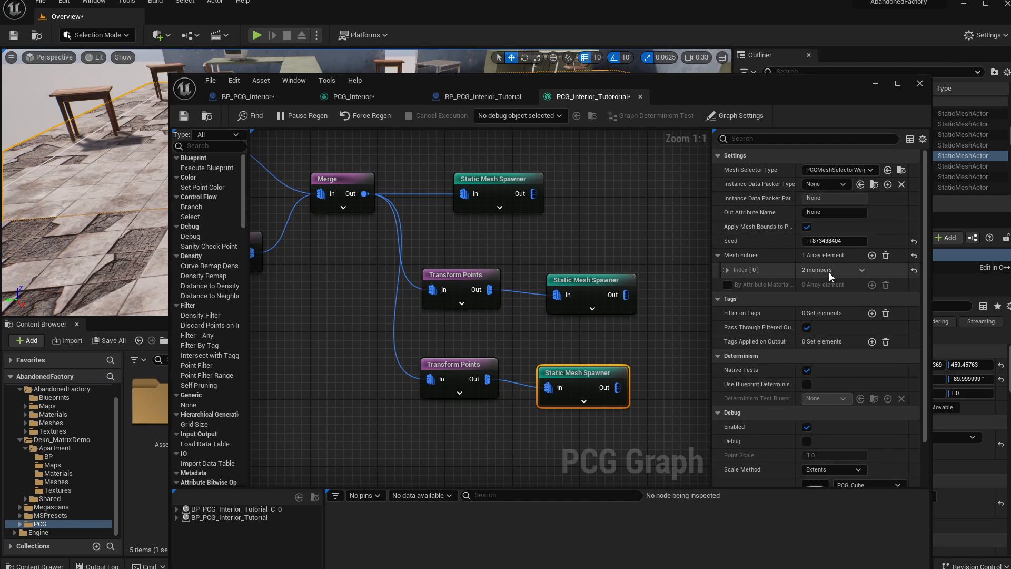
left_click(728, 270)
left_click(735, 285)
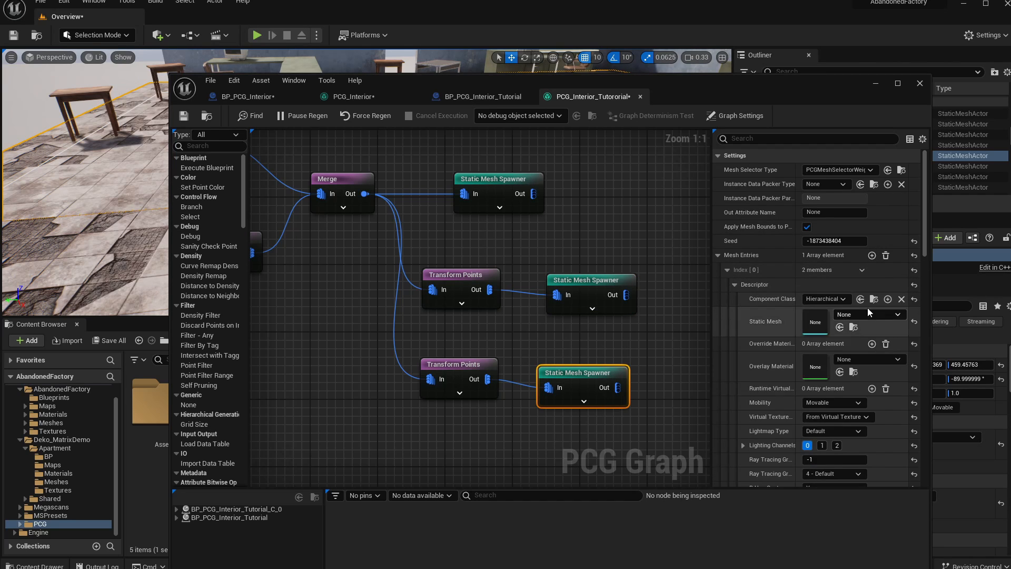
left_click(866, 315)
type("keybo")
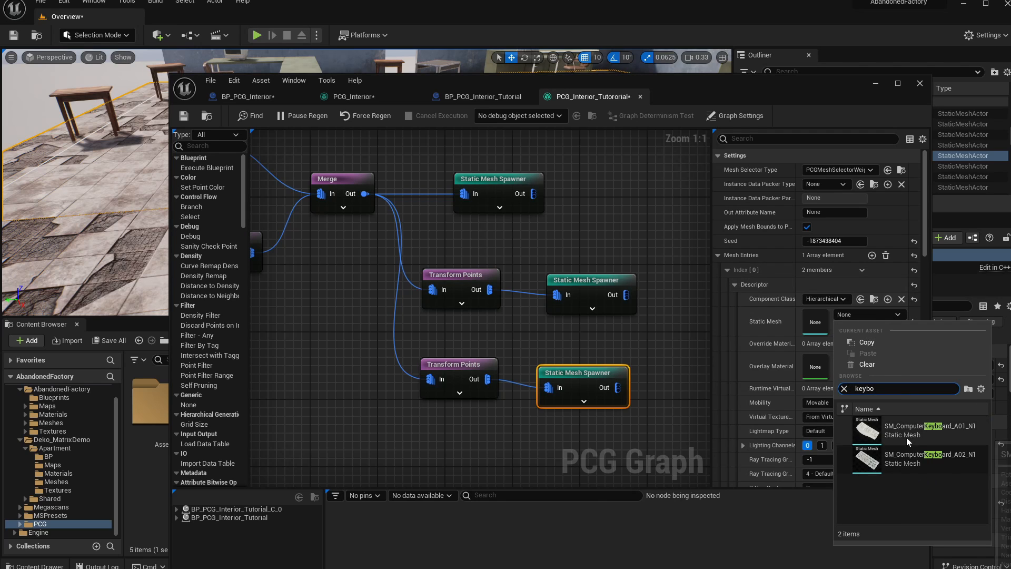
left_click(905, 437)
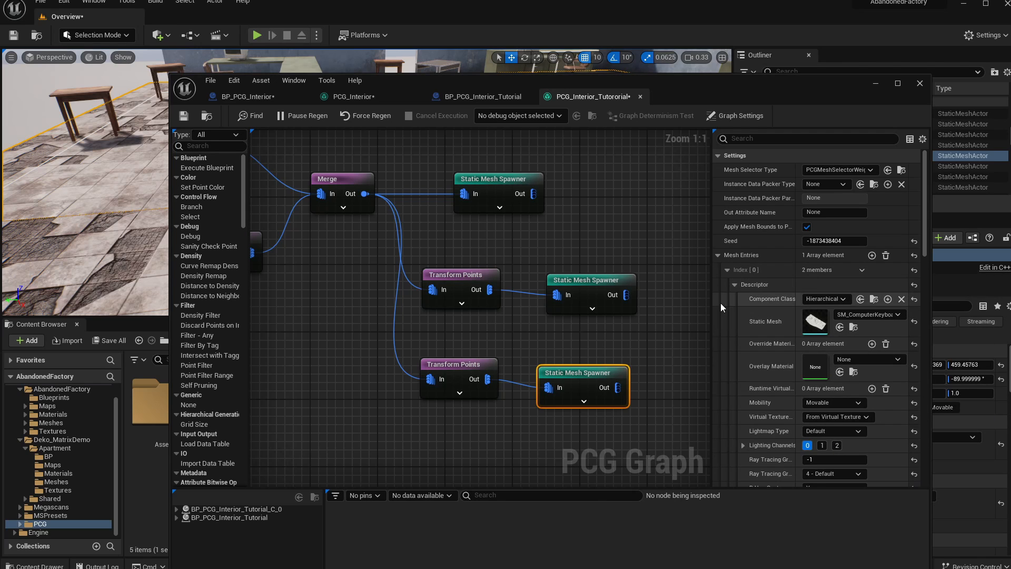
- Add a second mesh entry to the lowest Static Mesh Spawner using the SM_ComputerKeyboard_A02_N1 mesh
left_click(871, 255)
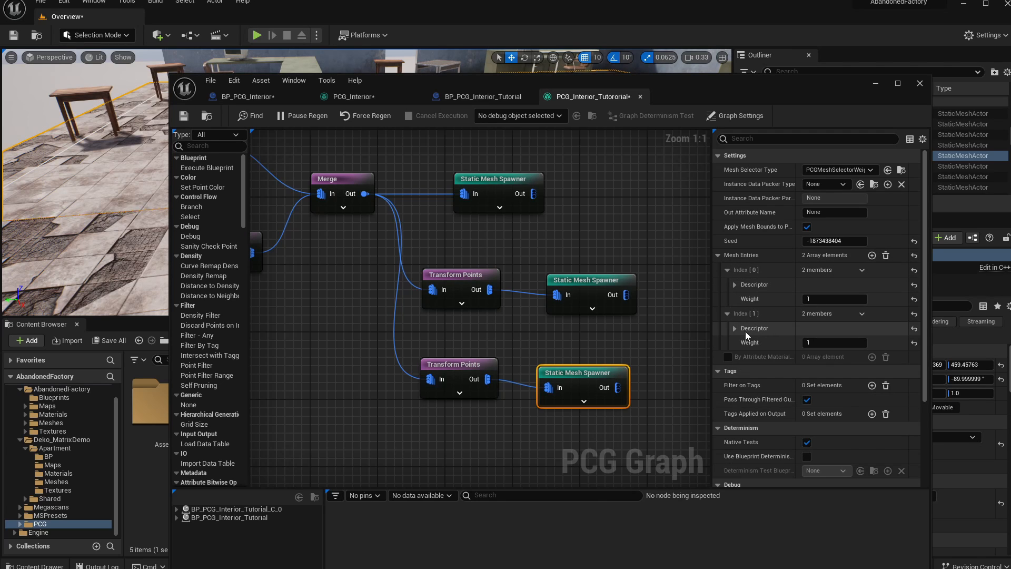
left_click(733, 328)
left_click(850, 359)
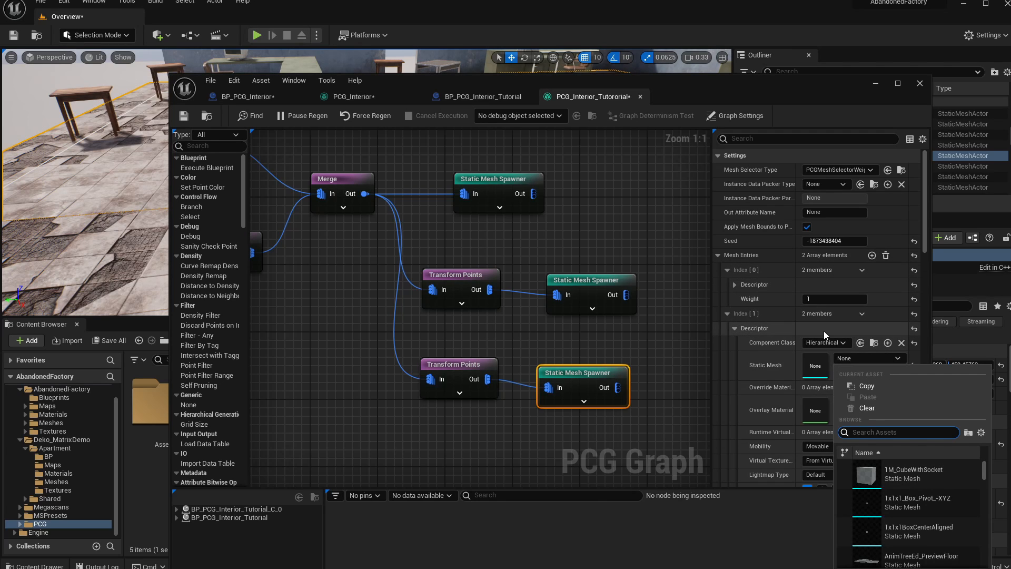
type("key")
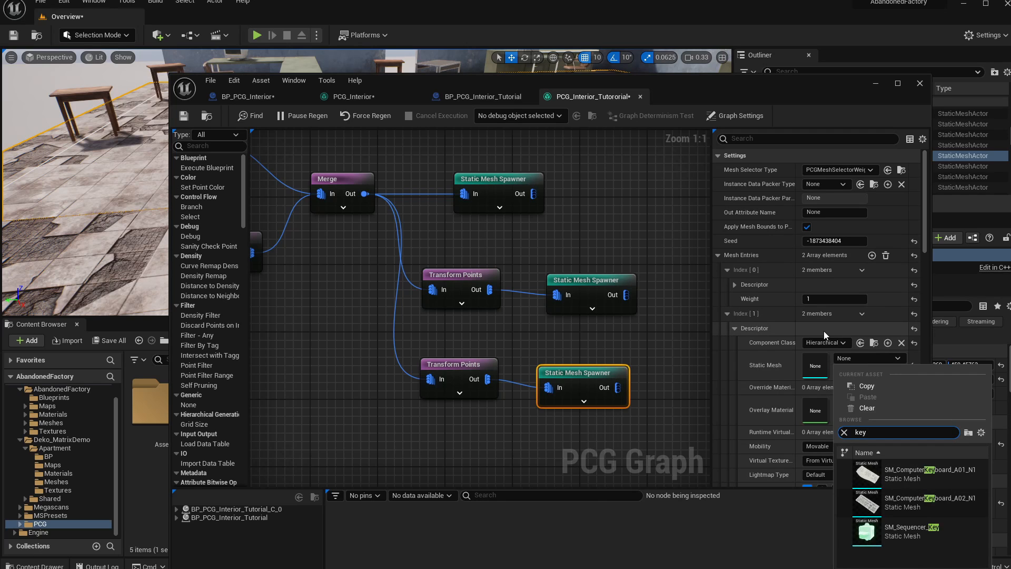
key("Down")
key("Return")
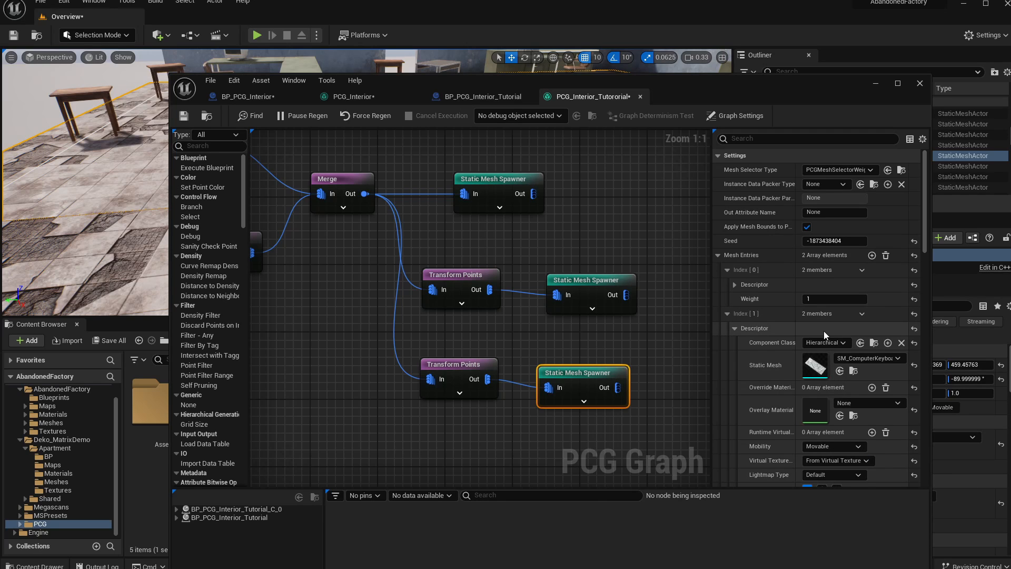
- Frame the computer on the desk in the viewport and show the settings of the Transform Points node feeding the keyboard spawner
left_click_drag(653, 97, 999, 113)
key("w")
right_click_drag(337, 181, 295, 182)
right_click_drag(763, 255, 778, 290)
left_click_drag(807, 288, 806, 368)
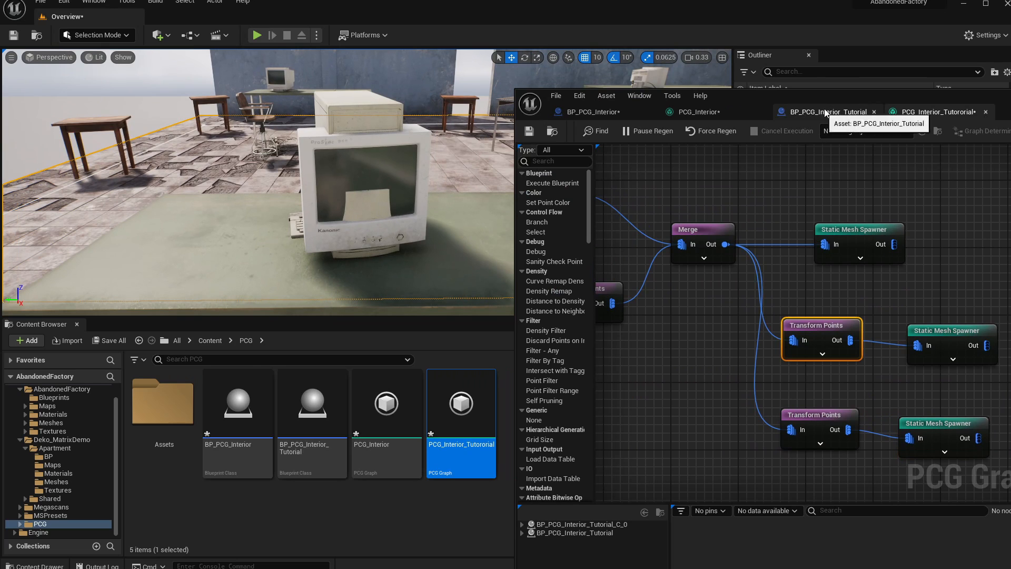
left_click_drag(834, 98, 833, 143)
left_click(630, 479)
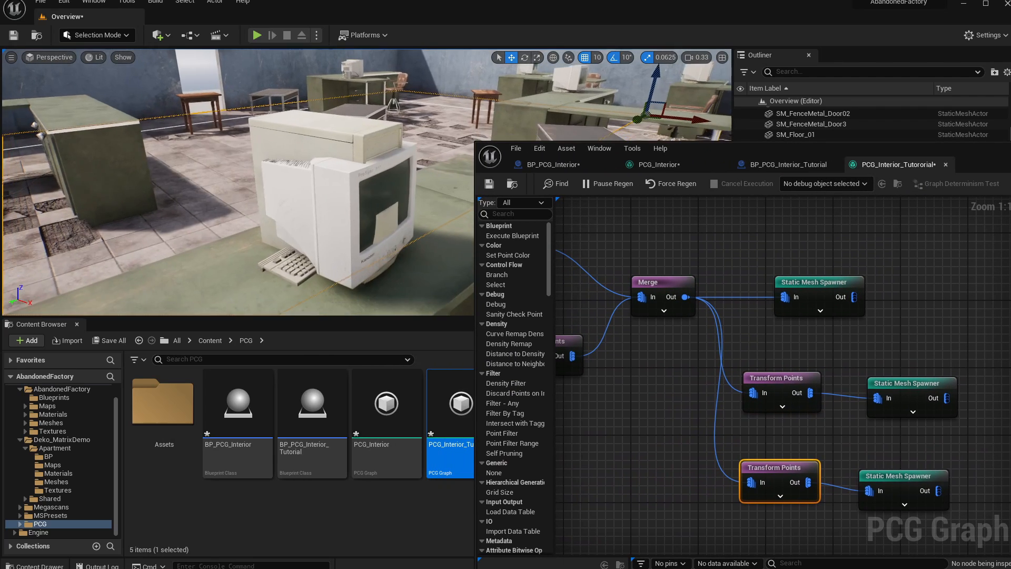
right_click_drag(316, 185, 266, 207)
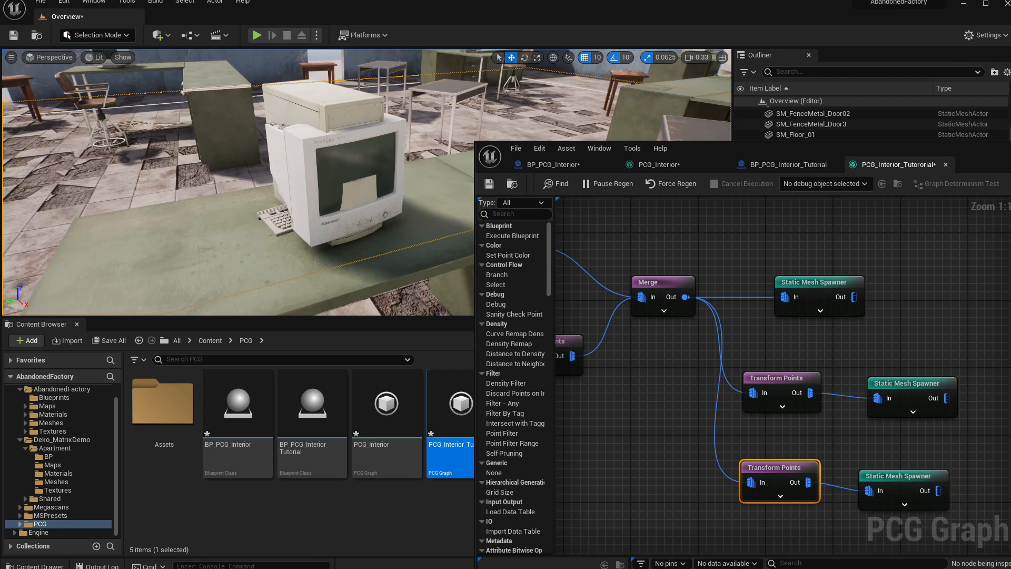
left_click_drag(1010, 154, 565, 294)
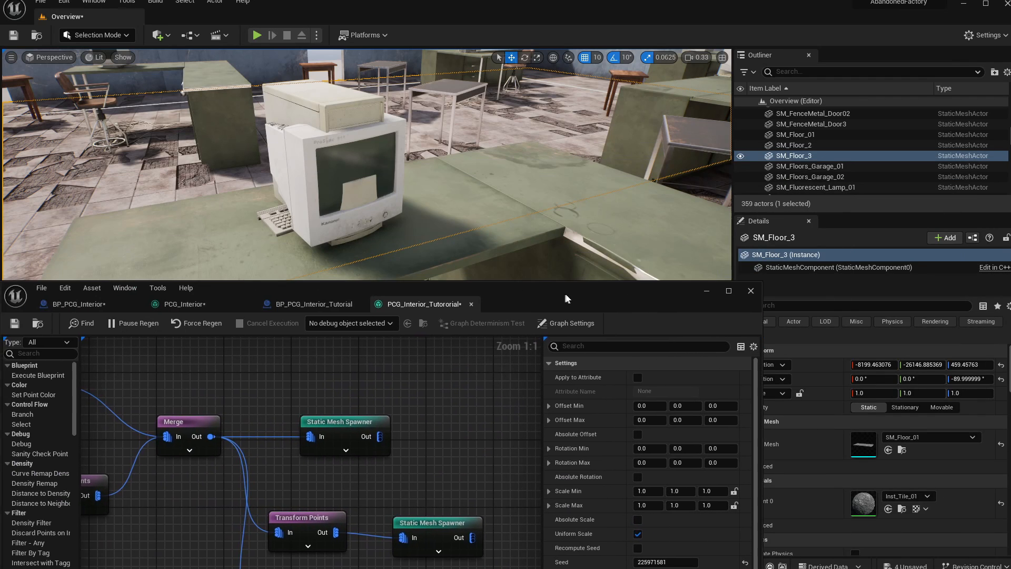
- Set the Y values of Offset Min and Offset Max to 50 on the keyboard's Transform Points node
left_click(685, 406)
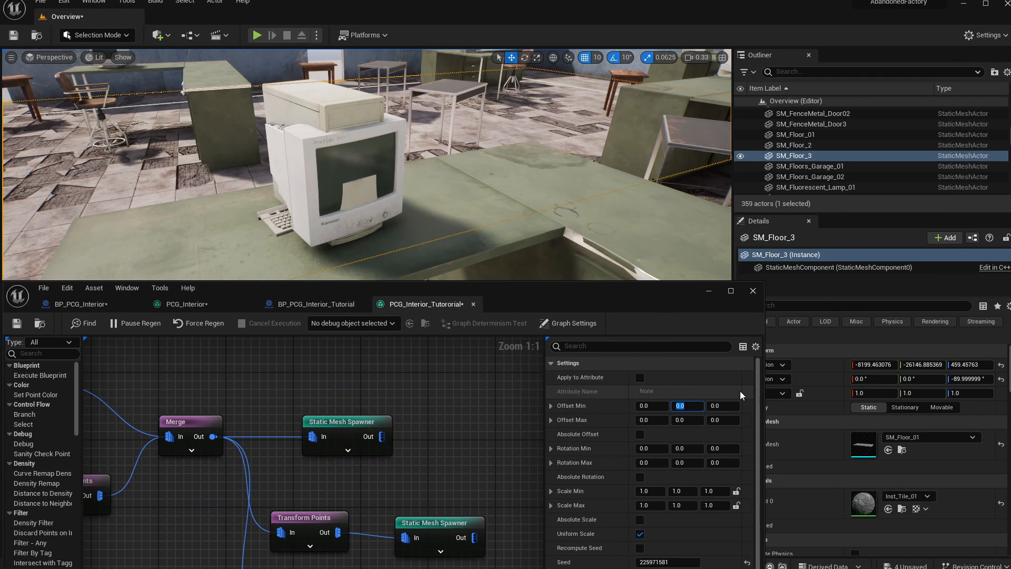
type("50")
key("Tab")
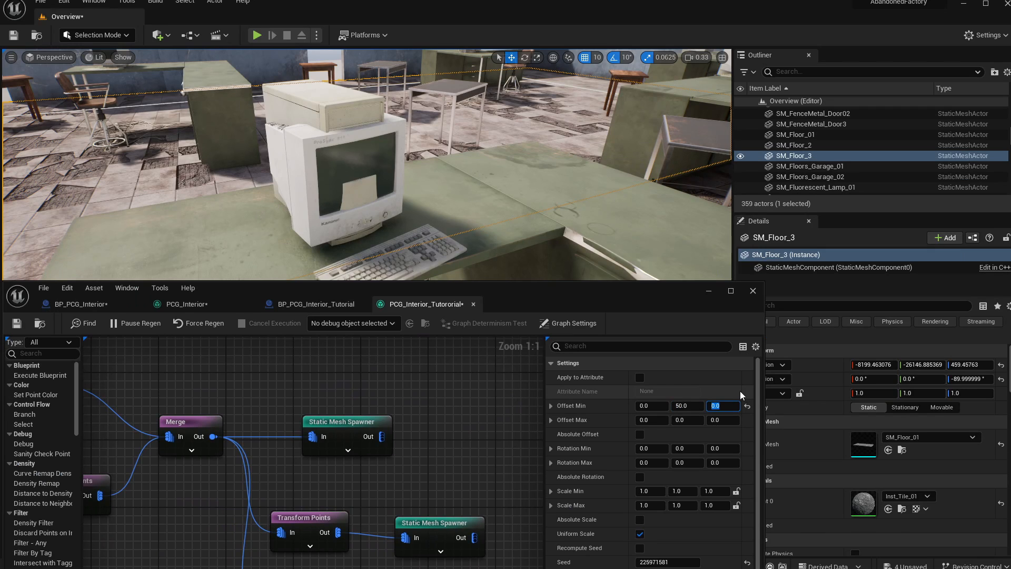
key("Tab")
type("50")
key("Return")
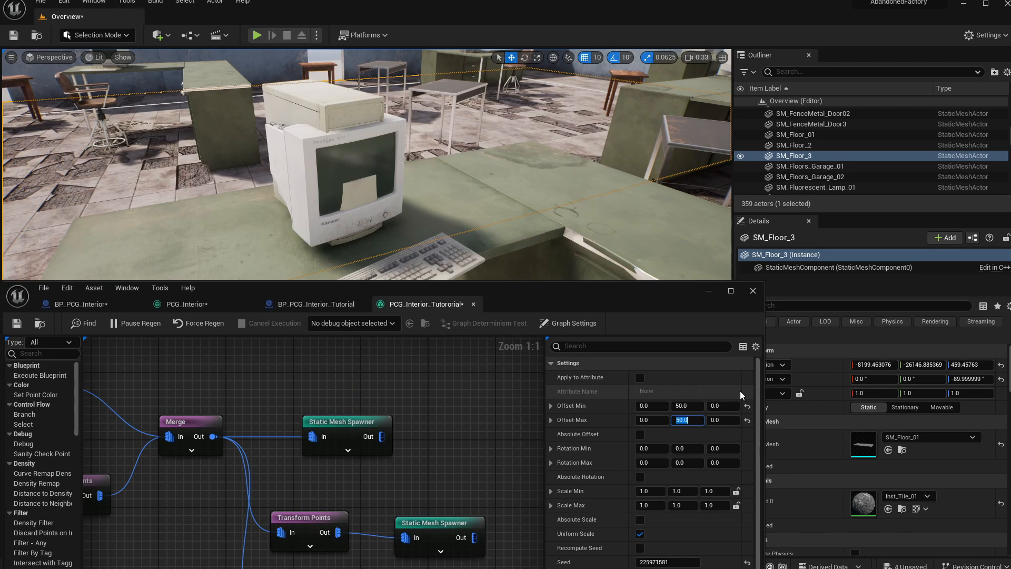
- Adjust the keyboard's Transform Points offset to a Y maximum of 40 and a Y minimum of 30
type("40")
key("Return")
key("shift+Tab")
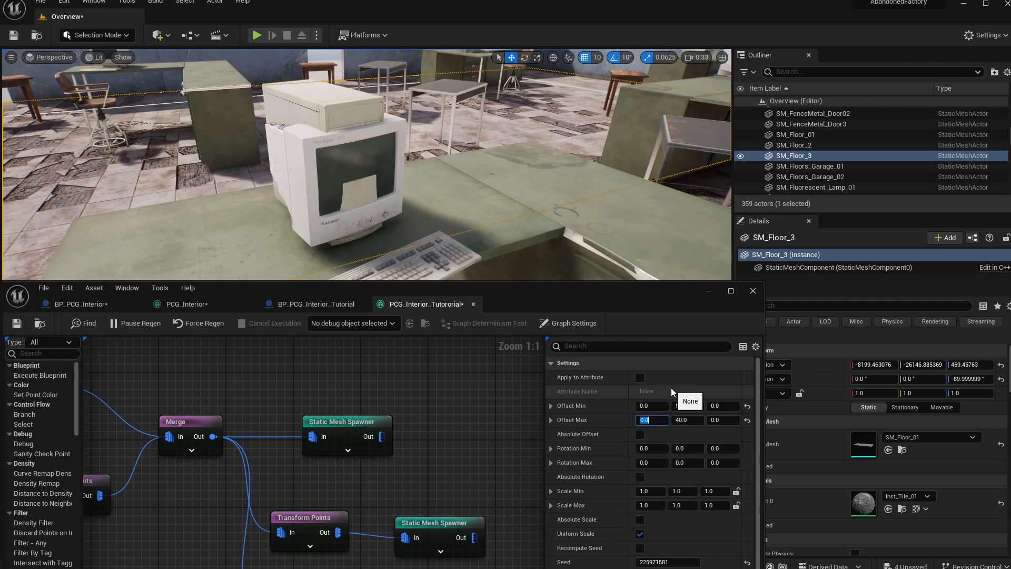
key("shift+Tab")
key("shift+Tab")
type("40")
key("Return")
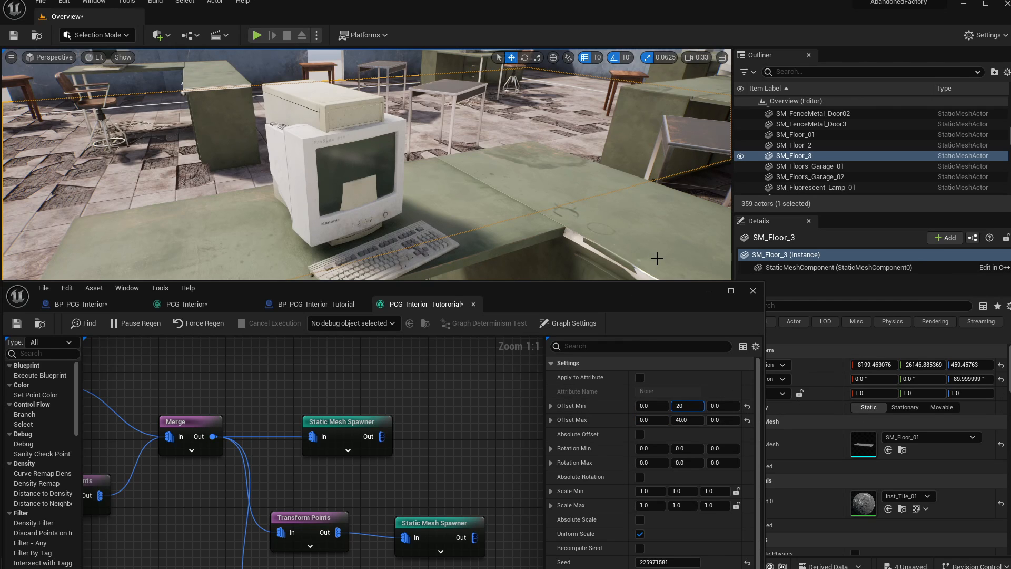
key("Return")
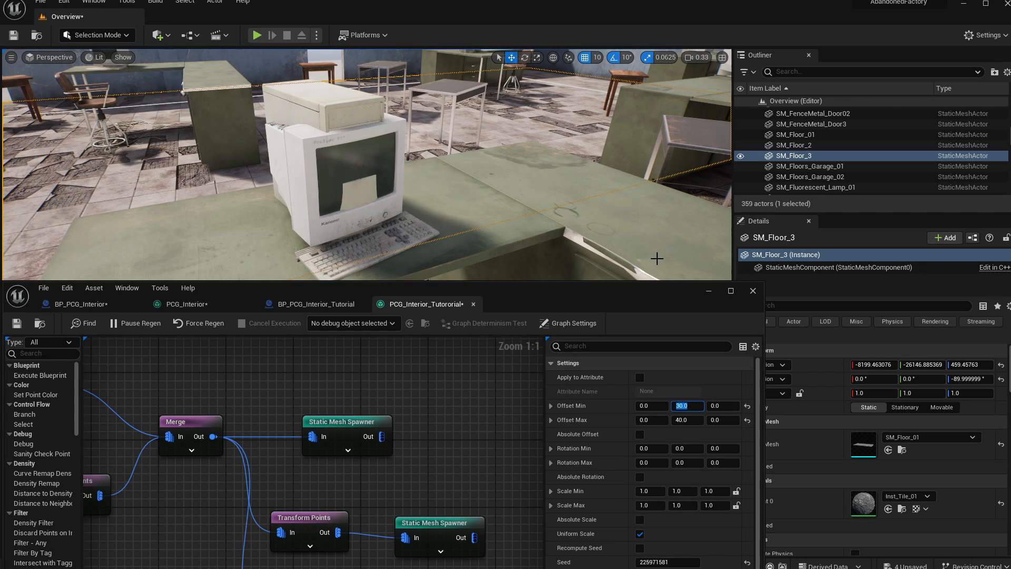
- Set the Z rotation on the keyboard's Transform Points node to a minimum of -20 and a maximum of 20
mouse_move(443, 198)
right_mouse_down()
mouse_move(412, 186)
mouse_move(442, 193)
right_mouse_up()
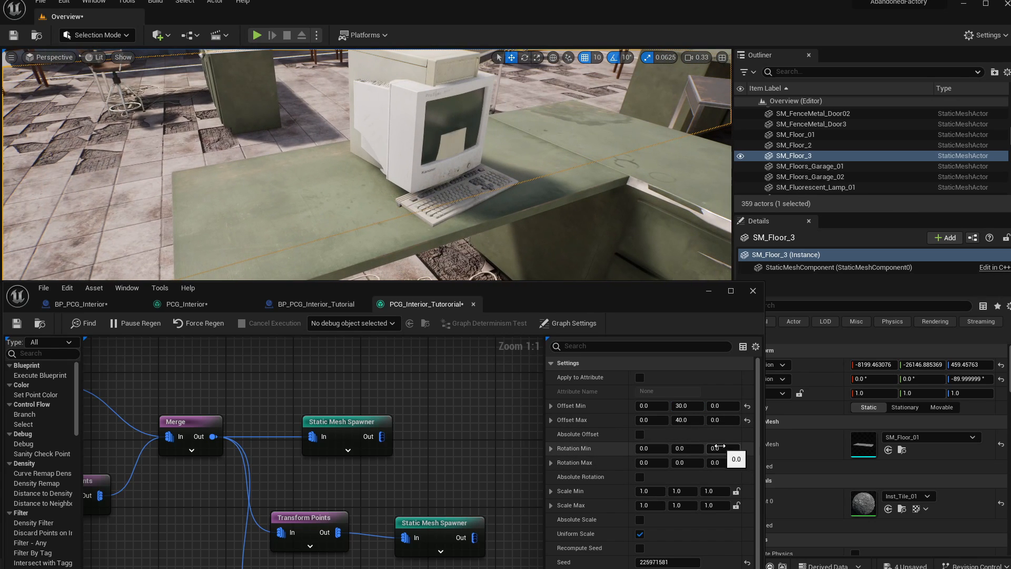
left_click(718, 448)
type("-20")
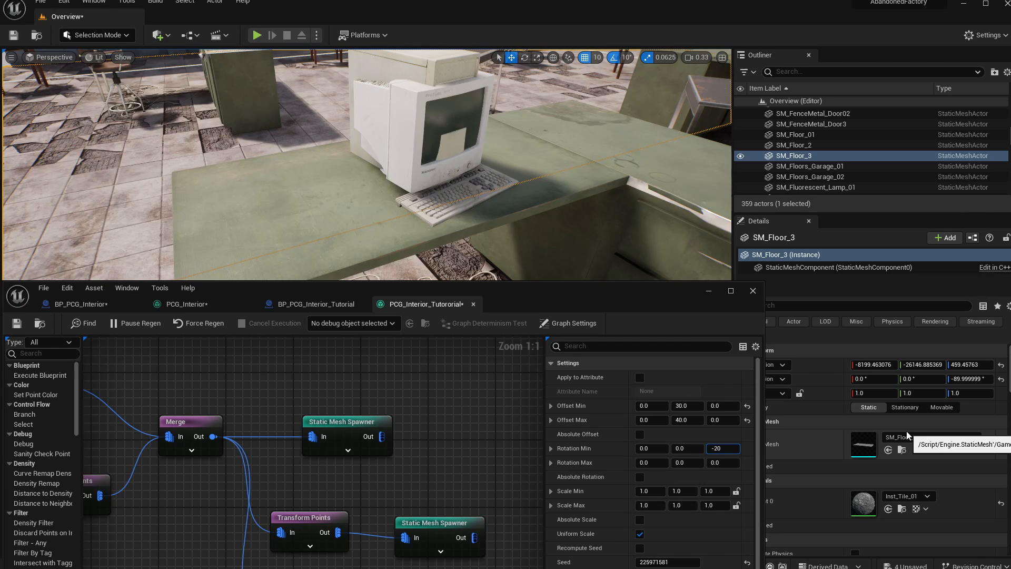
key("Tab")
key("Tab")
key("Tab")
type("20")
key("Return")
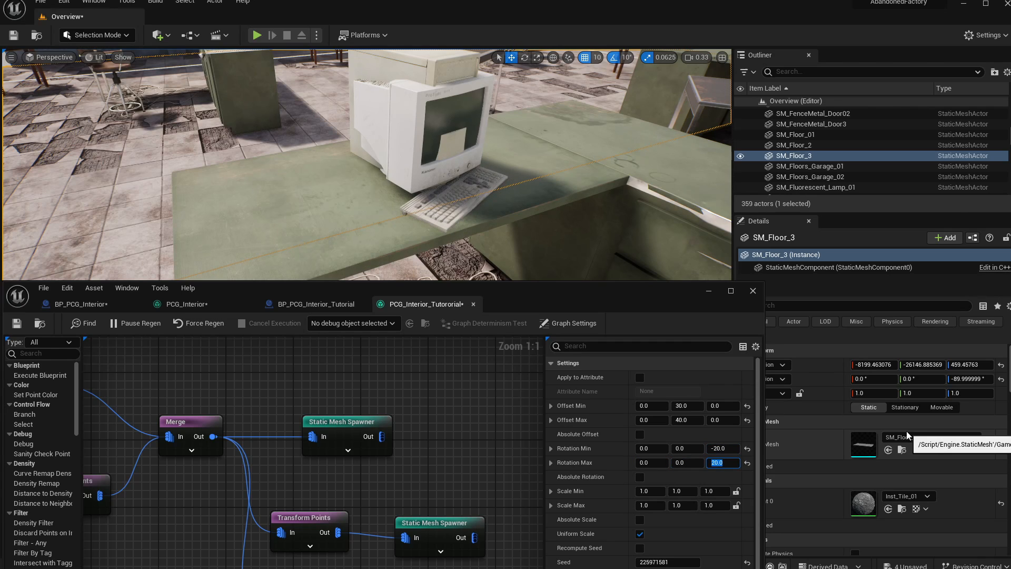
- Narrow the keyboard's random Z rotation to a minimum of -15 and a maximum of 15
key("shift+Tab")
key("shift+Tab")
key("shift+Tab")
type("-150")
key("Return")
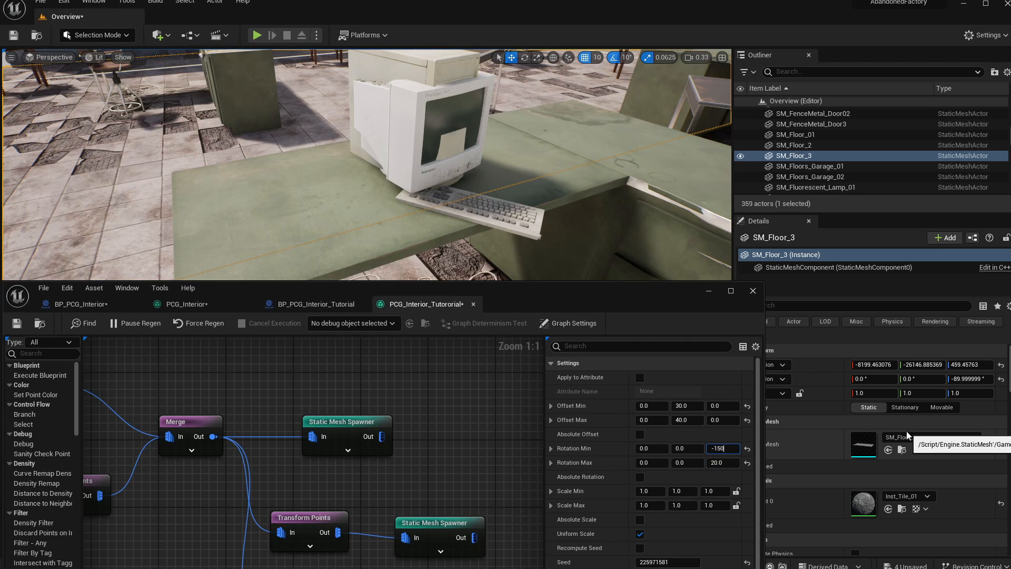
key("BackSpace")
key("Tab")
key("Tab")
key("Tab")
type("1")
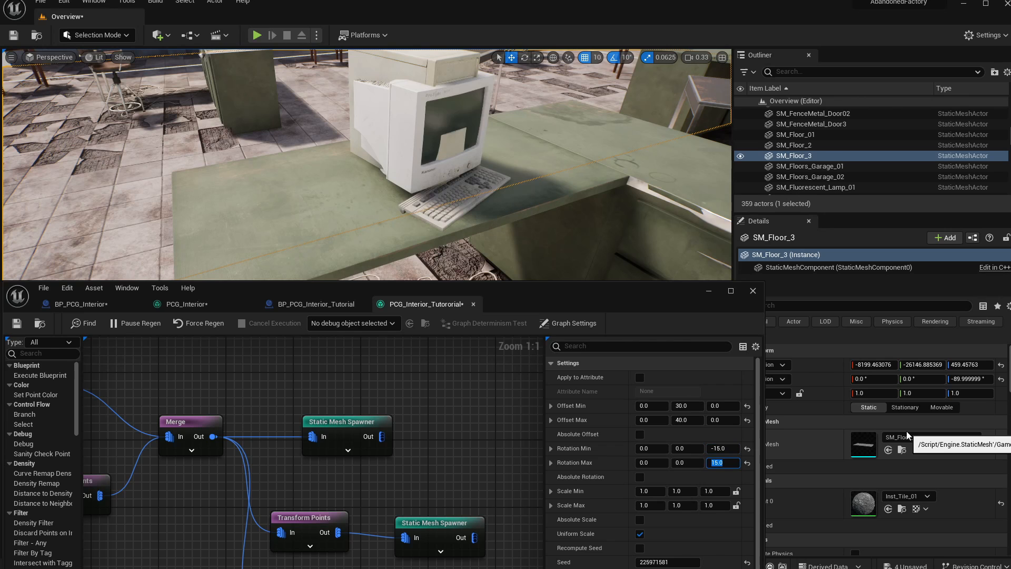
- Set the X offset on the keyboard's Transform Points node to a minimum of -20 and a maximum of 20
key("shift+Tab")
key("shift+Tab")
key("shift+Tab")
key("shift+Tab")
key("shift+Tab")
key("shift+Tab")
key("shift+Tab")
key("shift+Tab")
key("shift+Tab")
key("shift+Tab")
key("shift+Tab")
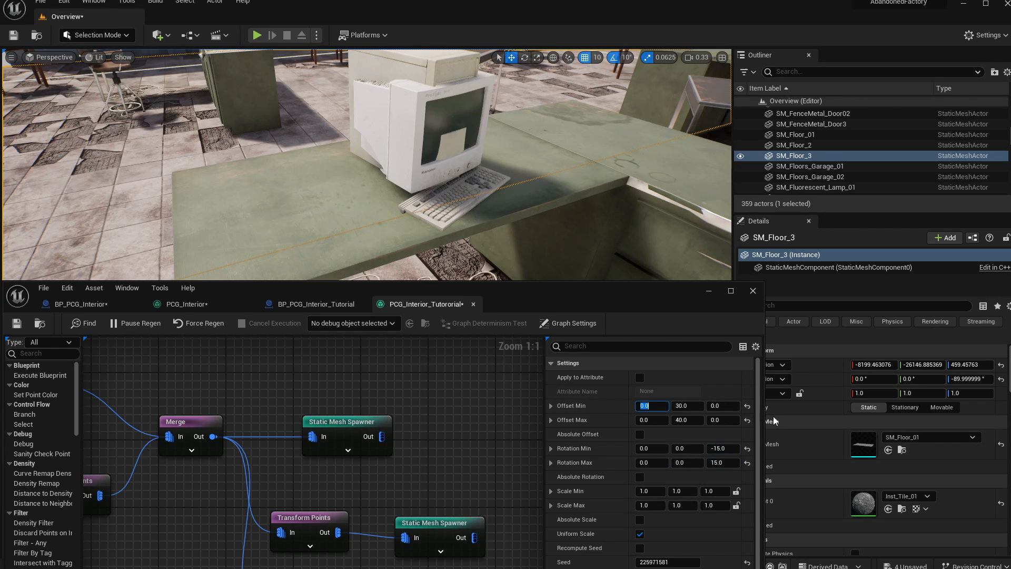
left_click_drag(608, 202, 575, 222, "alt")
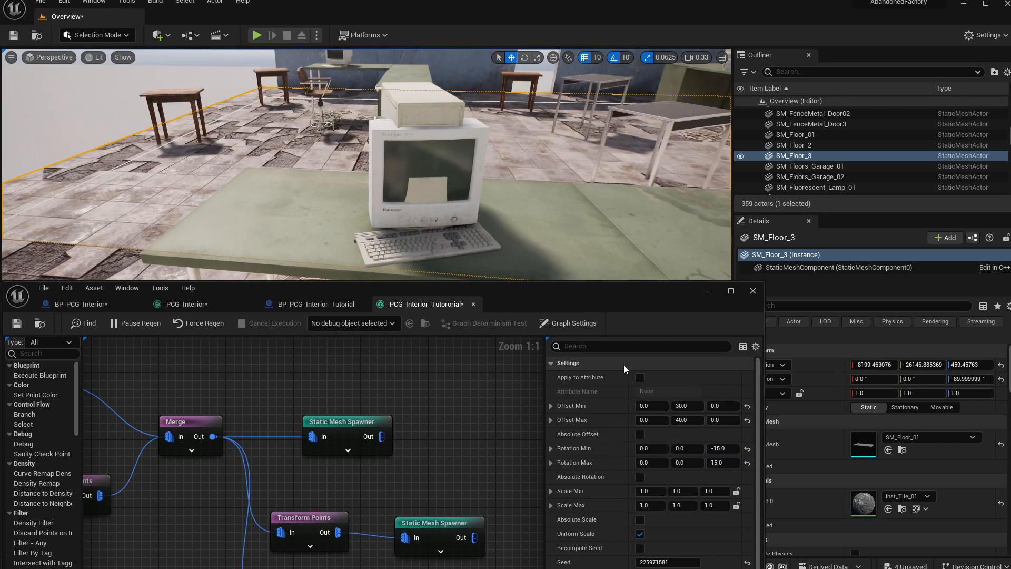
left_click(651, 406)
type("-")
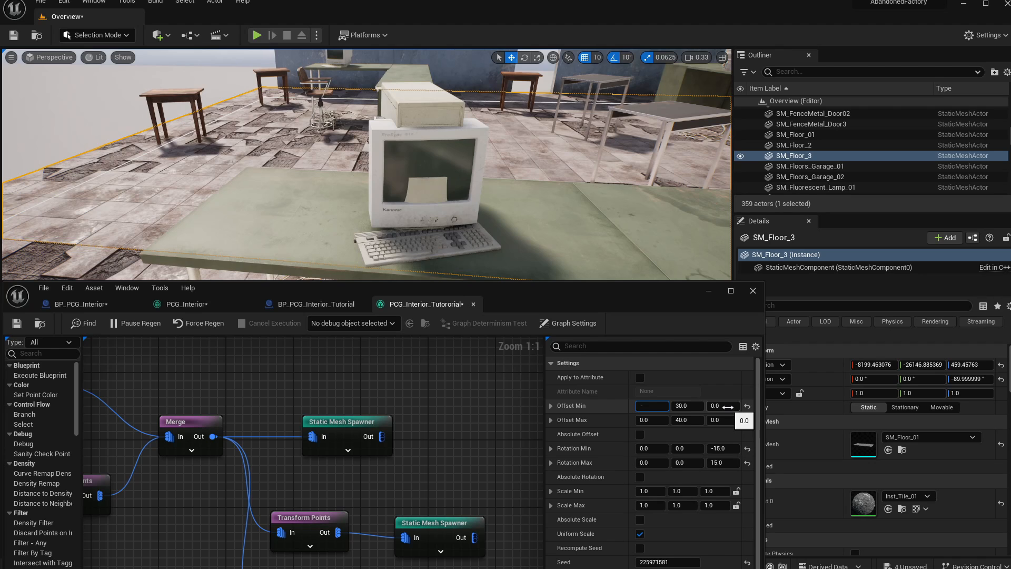
type("20")
key("Tab")
key("Tab")
key("Tab")
type("20")
key("Return")
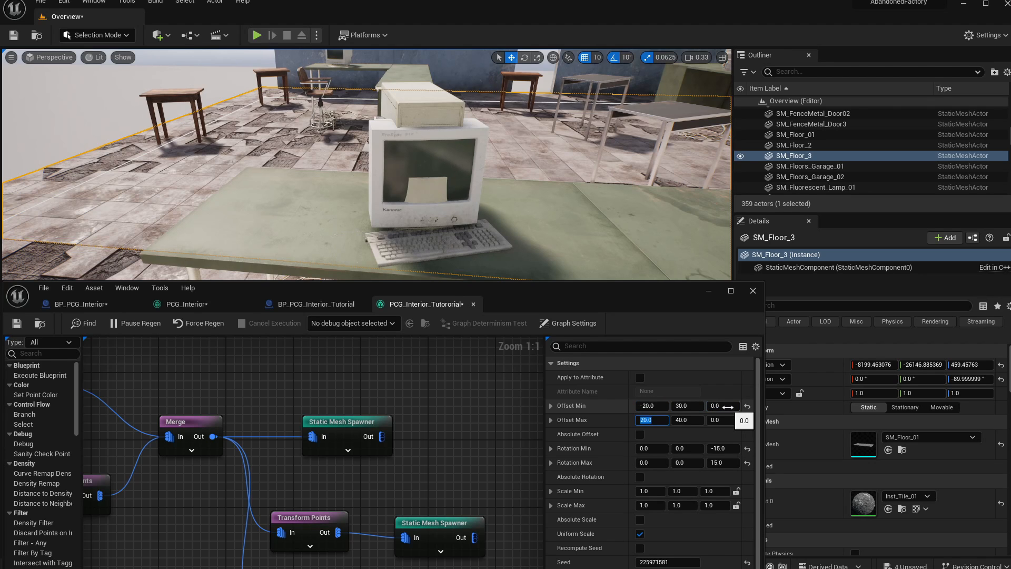
- Examine how the keyboards sit in front of the monitors on the different desks
key("s")
right_click_drag(525, 172, 416, 227)
key("s")
key("w")
key("w")
key("s")
key("s")
key("w")
key("s")
key("w")
key("a")
key("d")
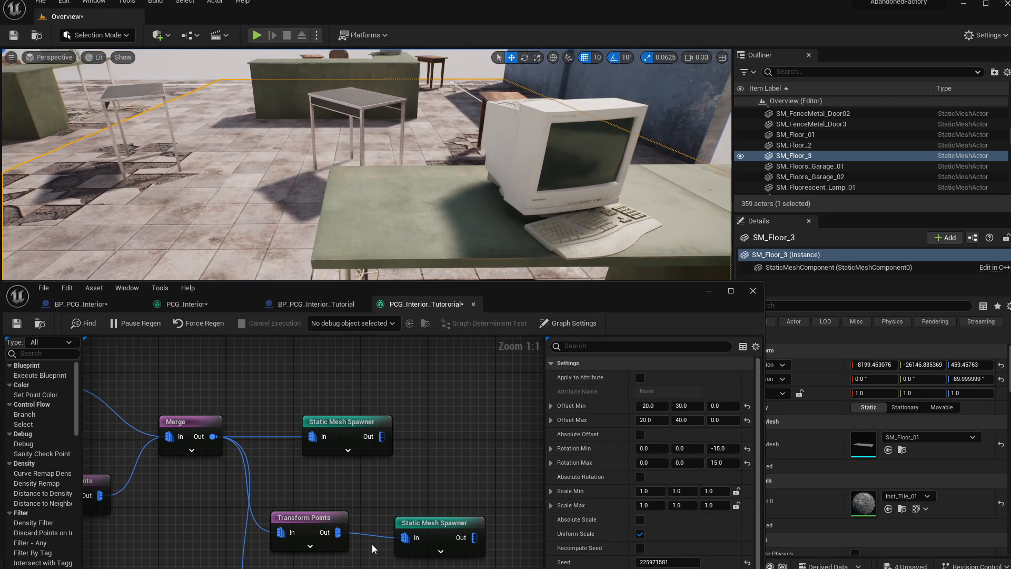
- On the computer tower's Transform Points node, set the X values of Offset Max and Offset Min to 50
left_click(298, 521)
left_click(301, 504)
left_click(305, 518)
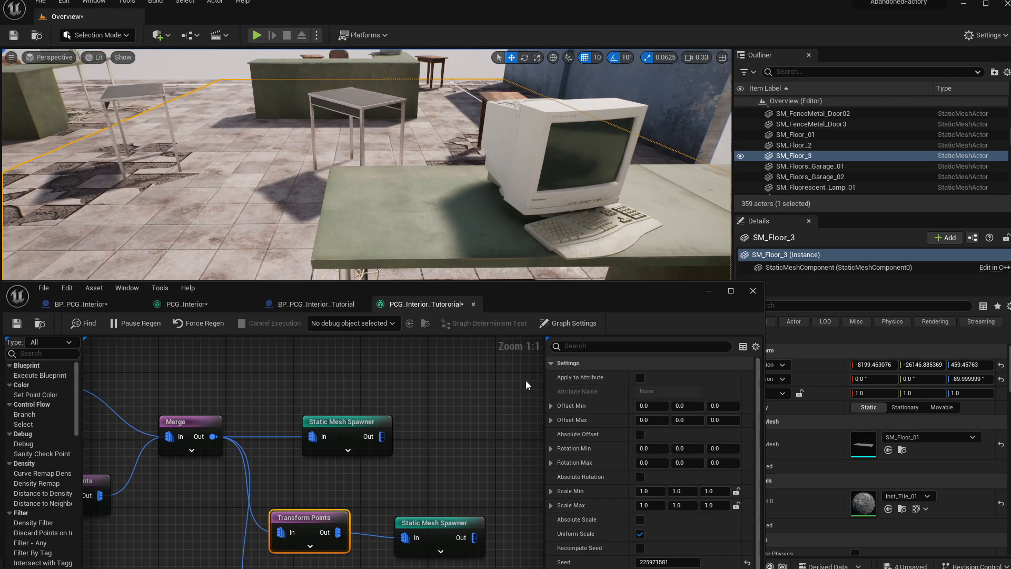
left_click(675, 405)
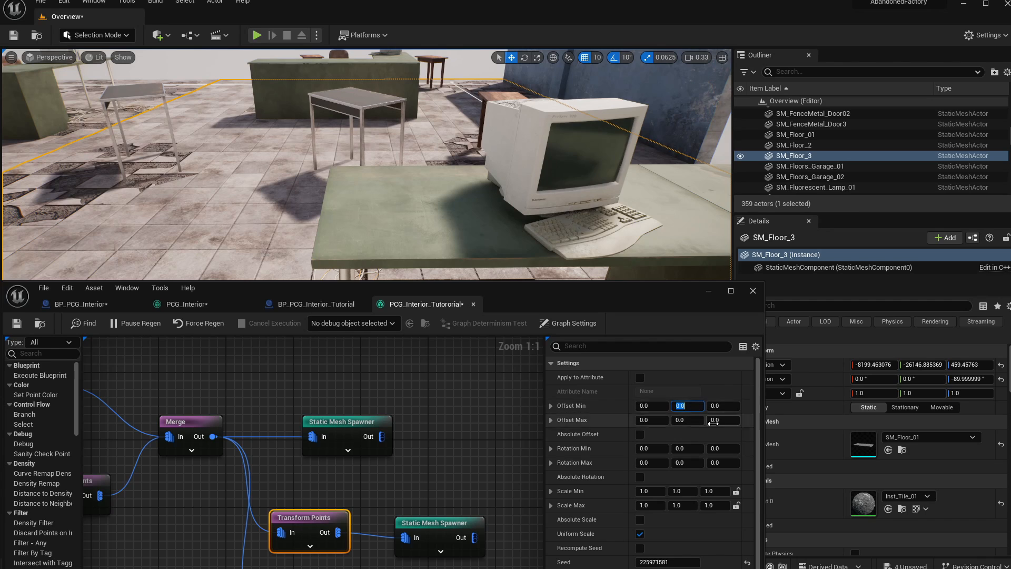
key("Tab")
key("Tab")
type("50")
key("Return")
key("Tab")
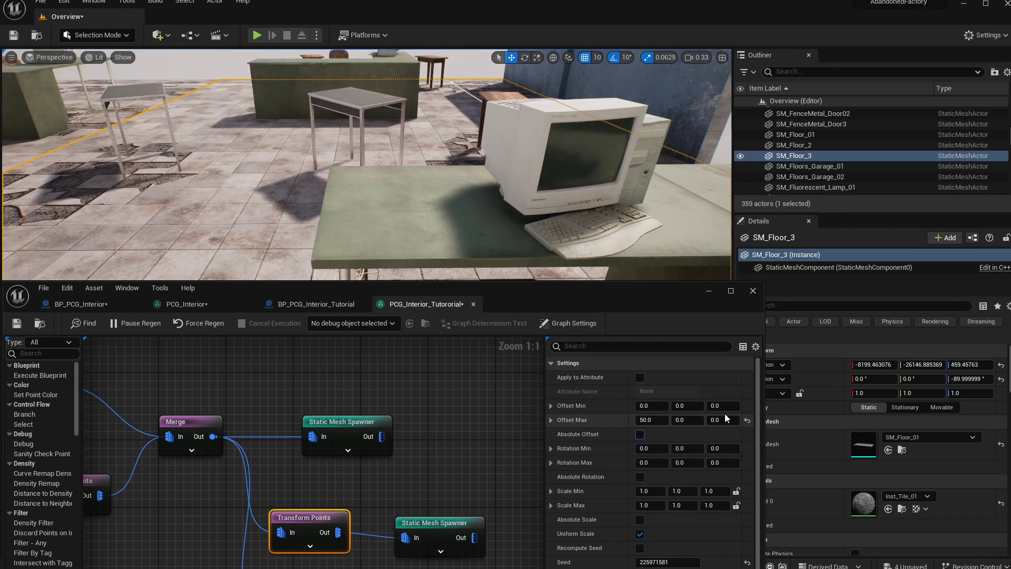
key("shift+Tab")
key("shift+Tab")
key("shift+Tab")
key("shift+Tab")
type("50")
key("Return")
mouse_move(486, 204)
right_mouse_down()
mouse_move(459, 183)
mouse_move(487, 200)
right_mouse_up()
- Set the tower's X offset to a minimum of 40 and a maximum of 60
left_click(659, 410)
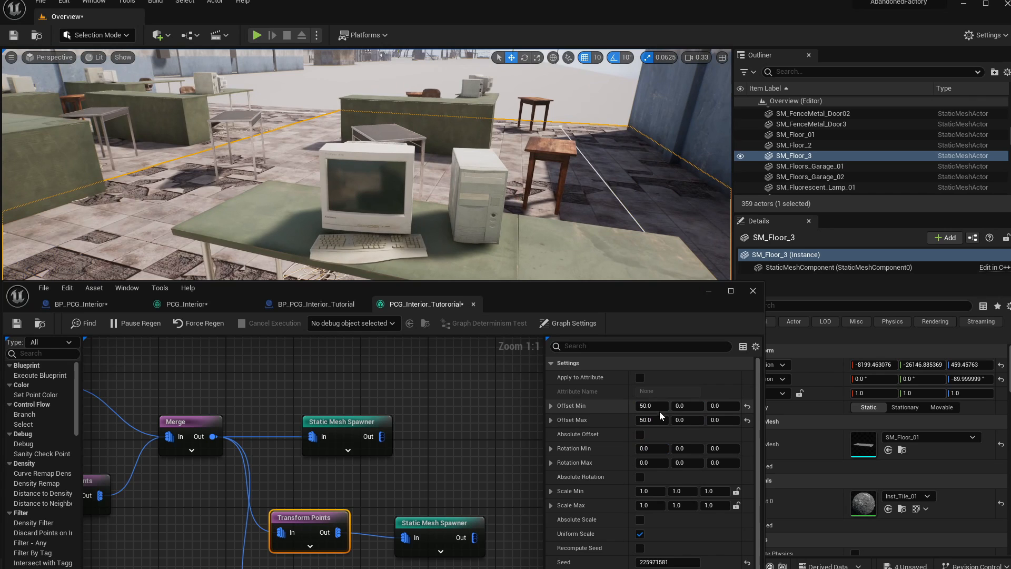
type("40")
key("Tab")
key("Tab")
key("Tab")
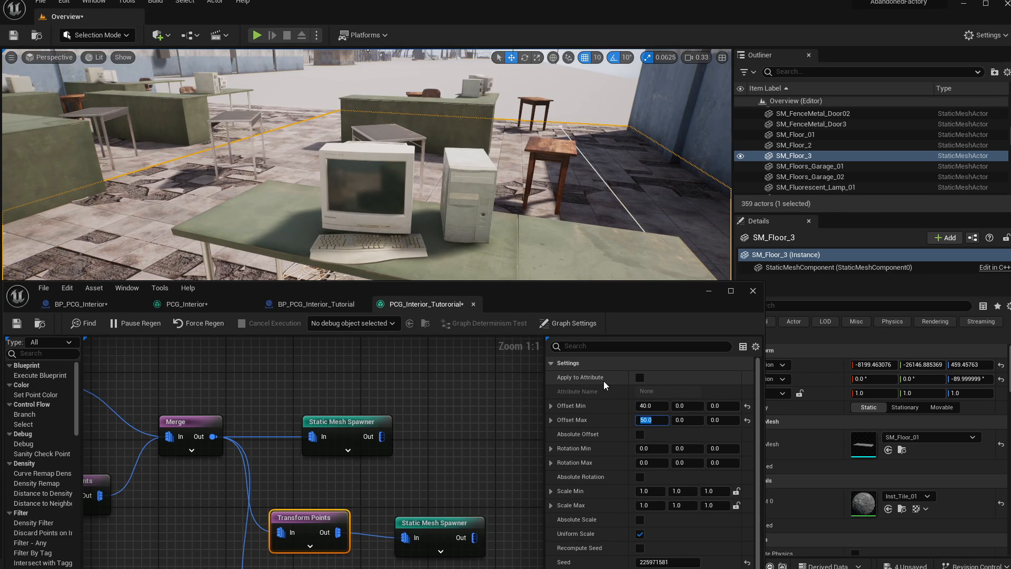
type("60")
key("Return")
- Try an X offset of 30 for both the minimum and maximum on the tower's Transform Points node
right_click_drag(345, 108, 584, 119)
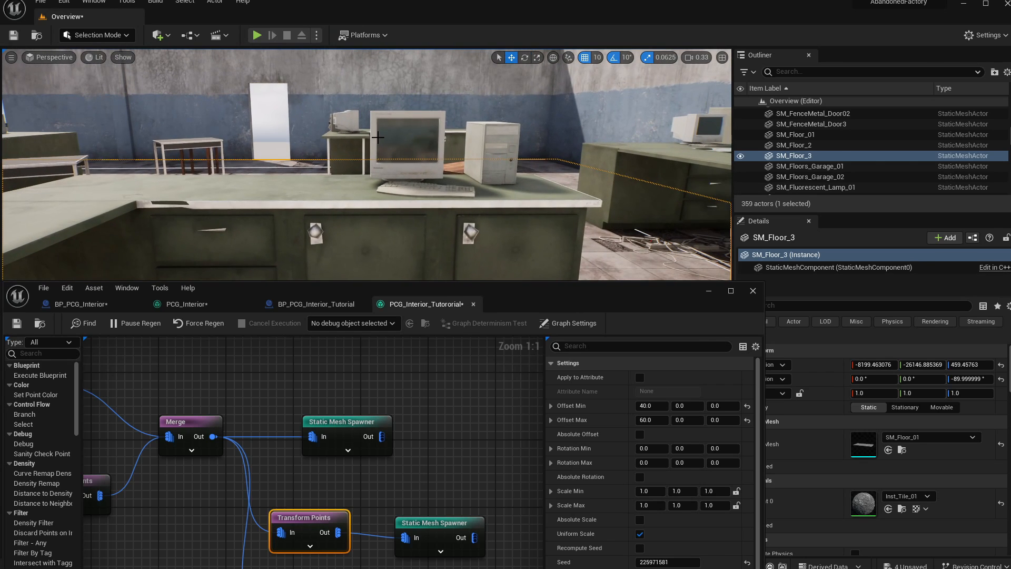
left_click(653, 405)
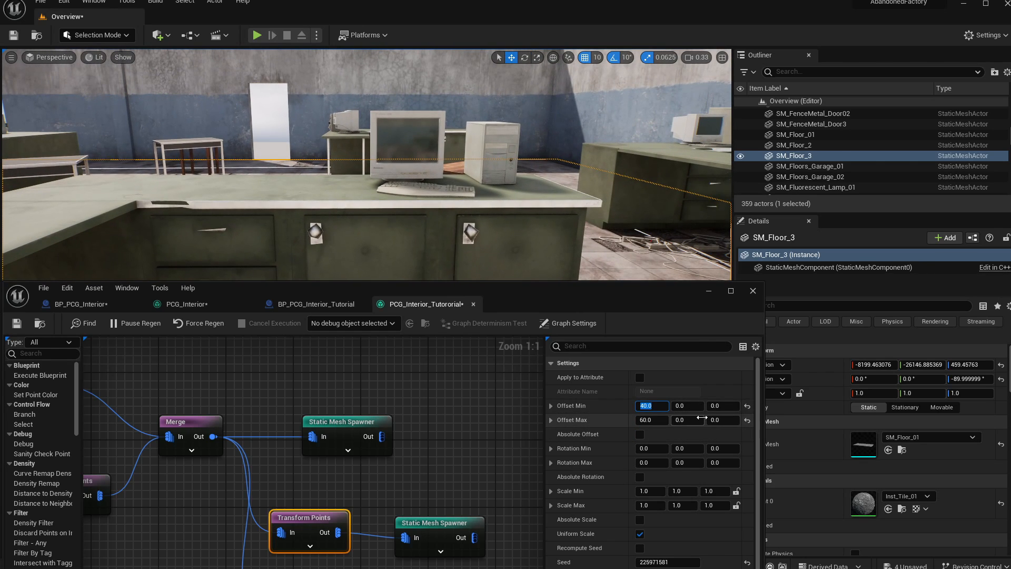
type("30")
key("Return")
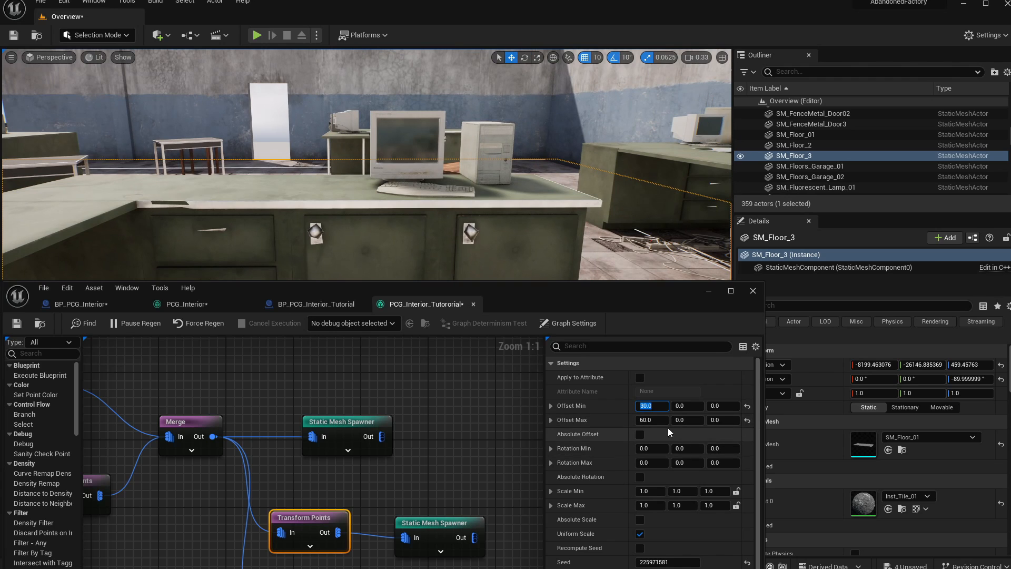
left_click(658, 419)
type("3")
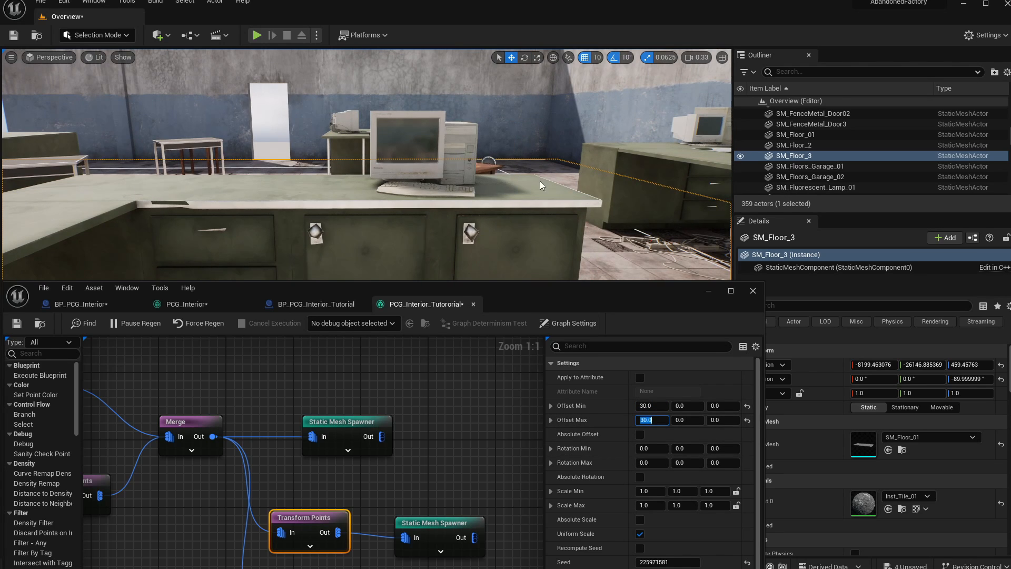
- Set the tower's X offset to a minimum of 35 and a maximum of 60
right_click_drag(542, 185, 513, 184)
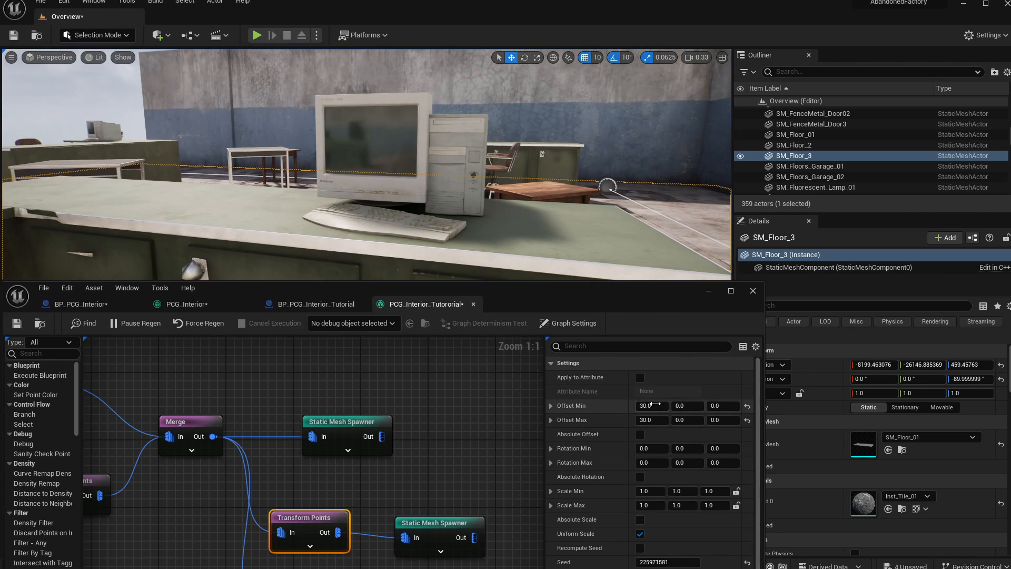
key("Tab")
key("Tab")
key("Tab")
key("Tab")
key("Tab")
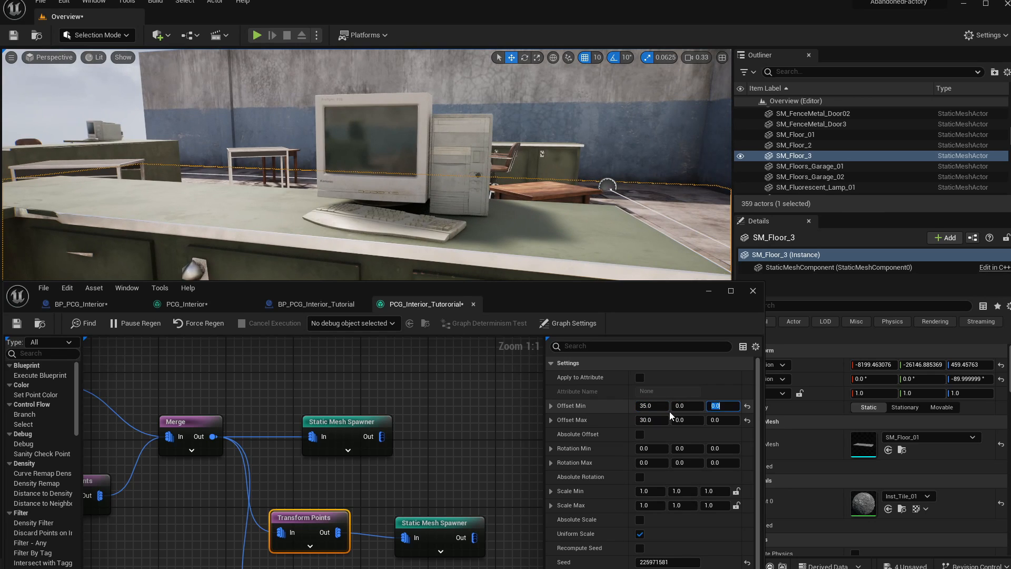
key("shift+Tab")
key("shift+Tab")
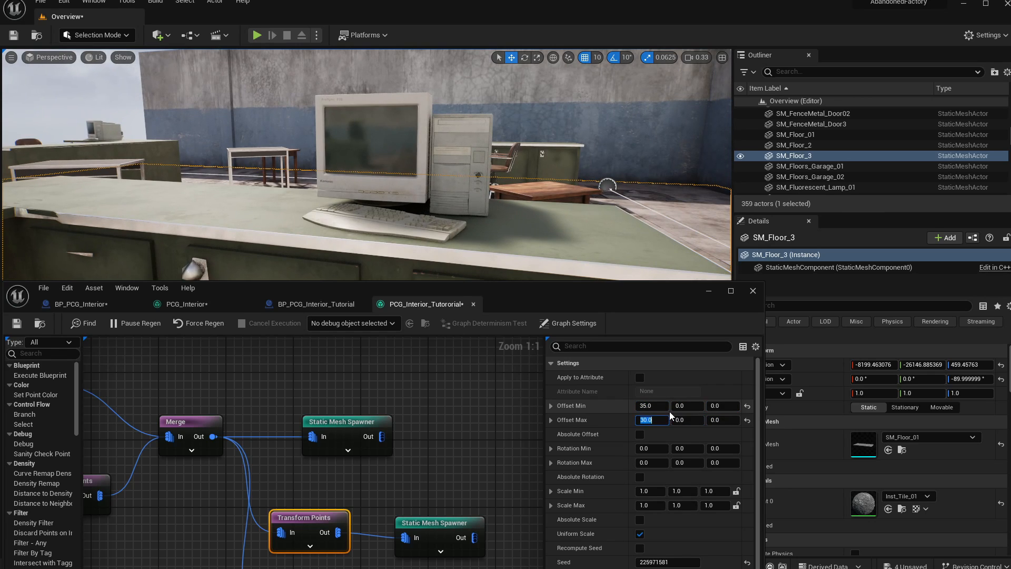
type("60")
key("Return")
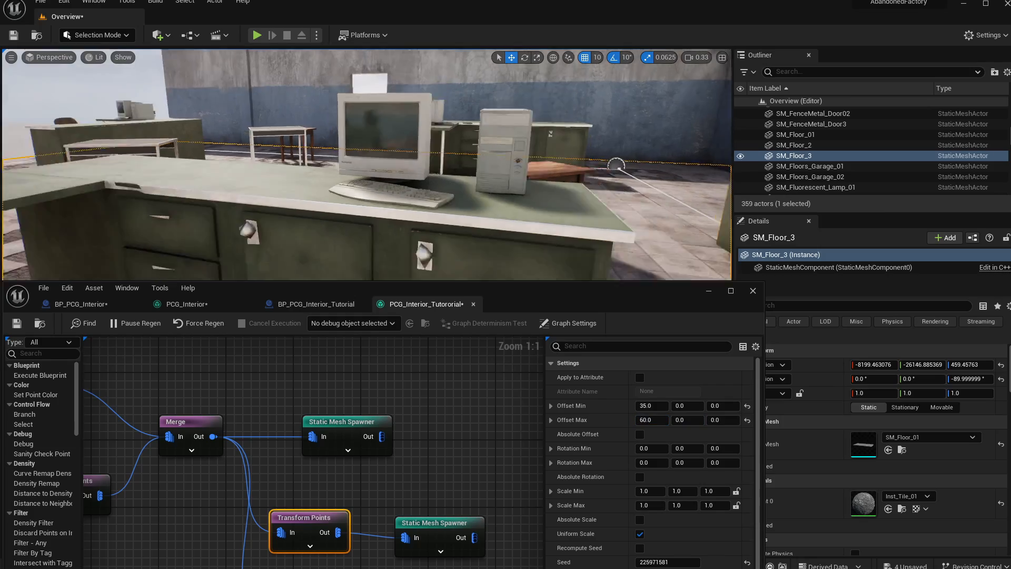
- Set the Z rotation on the tower's Transform Points node to a minimum of -10 and a maximum of 10
right_click_drag(369, 173, 437, 189)
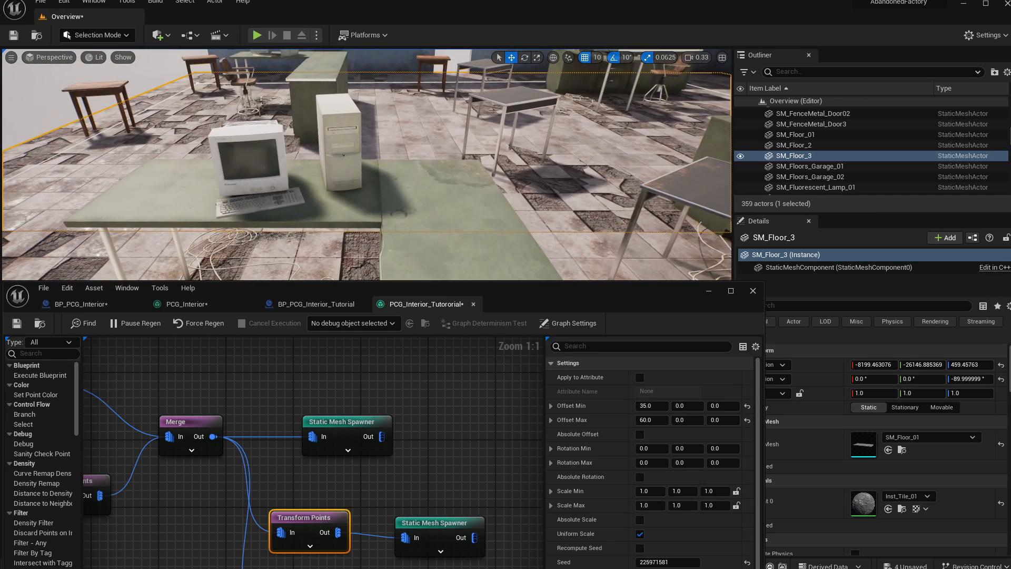
left_click(719, 448)
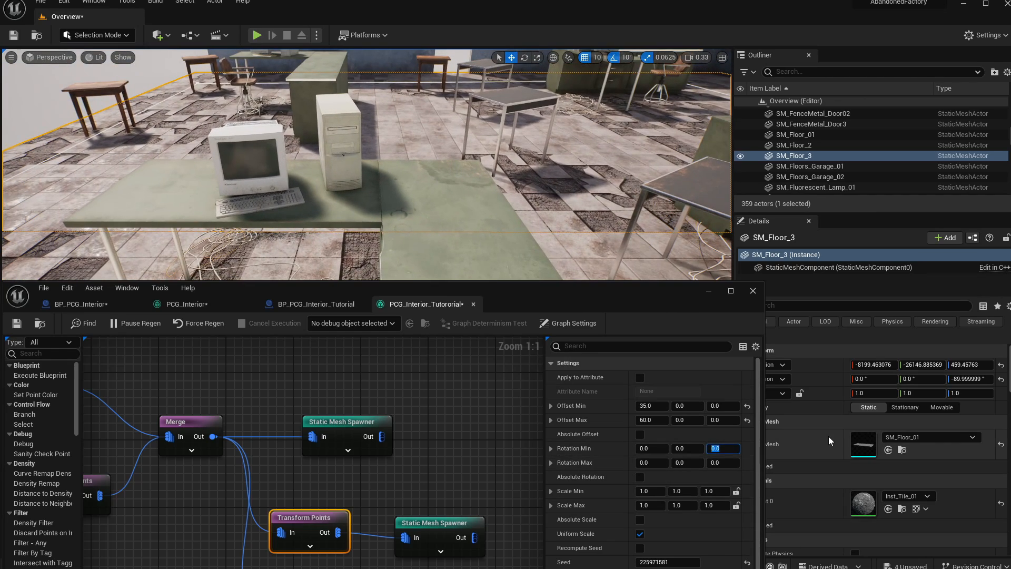
key("Tab")
key("Tab")
key("Tab")
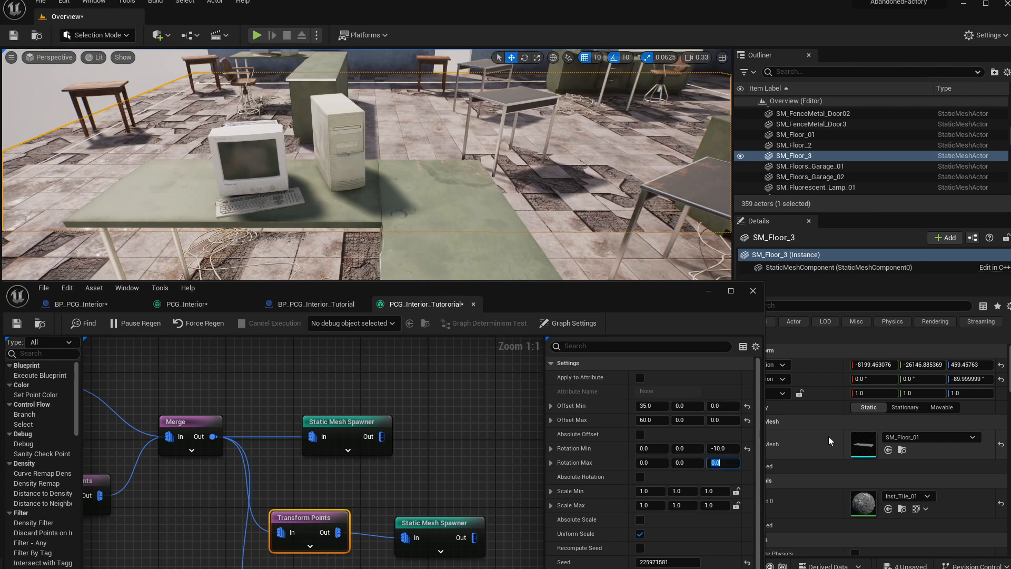
type("10")
key("Return")
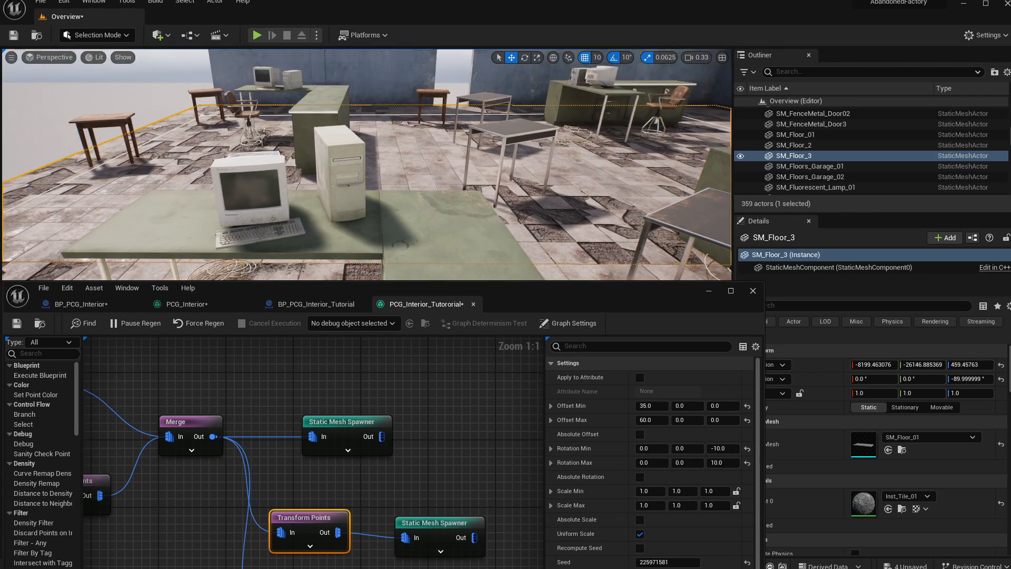
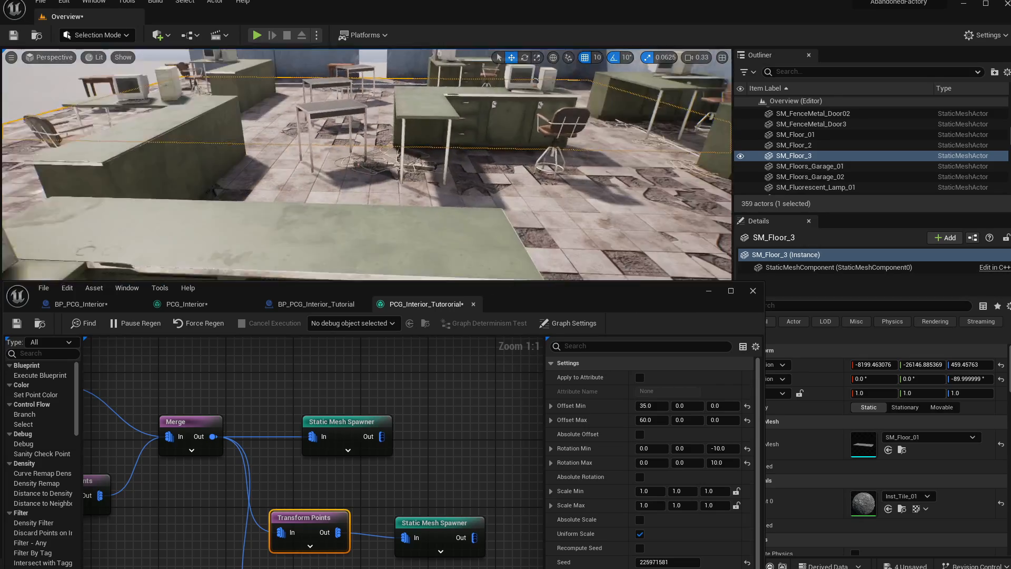
- Move the tower's Static Mesh Spawner node farther from its Transform Points node to make room between them
mouse_move(430, 177)
right_mouse_down()
mouse_move(445, 181)
mouse_move(430, 176)
right_mouse_up()
left_click_drag(435, 516, 477, 499)
right_click_drag(418, 561, 358, 502)
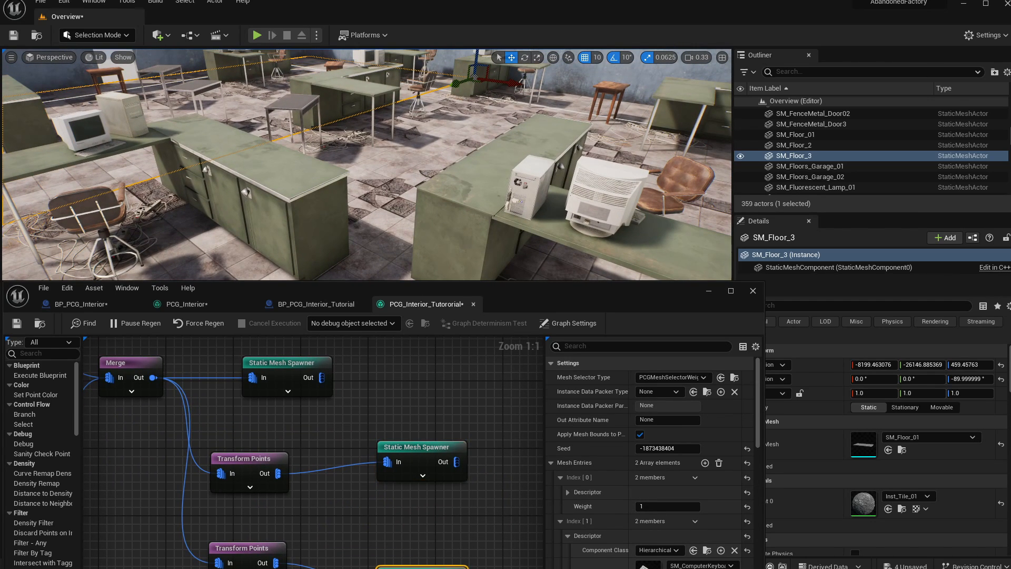
left_click_drag(413, 452, 464, 459)
right_click_drag(334, 436, 397, 447)
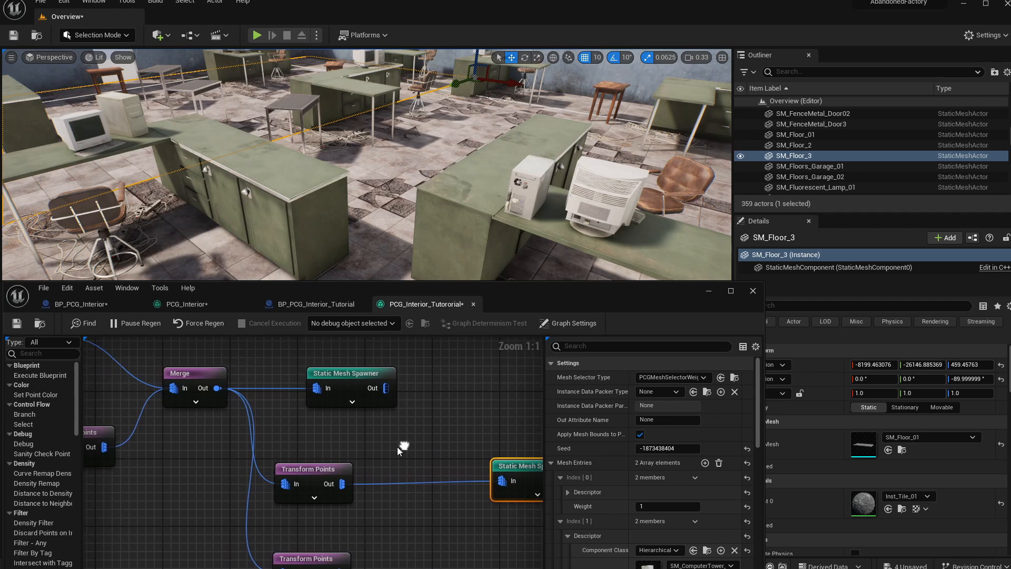
- Add an Attribute Noise node fed by the tower's Transform Points node and move the tower's spawner clear of it
right_click(368, 465)
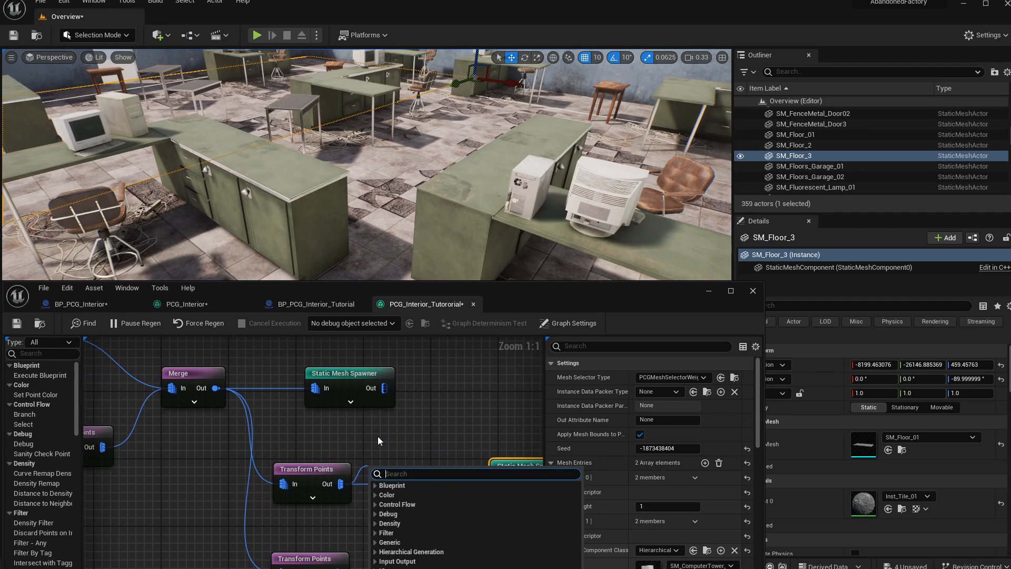
type("attri")
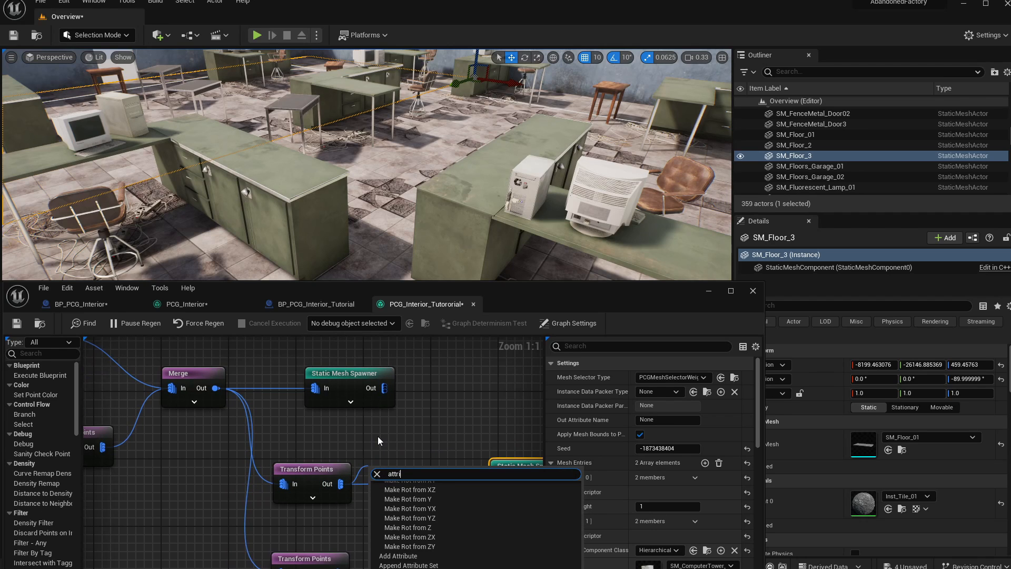
key("Return")
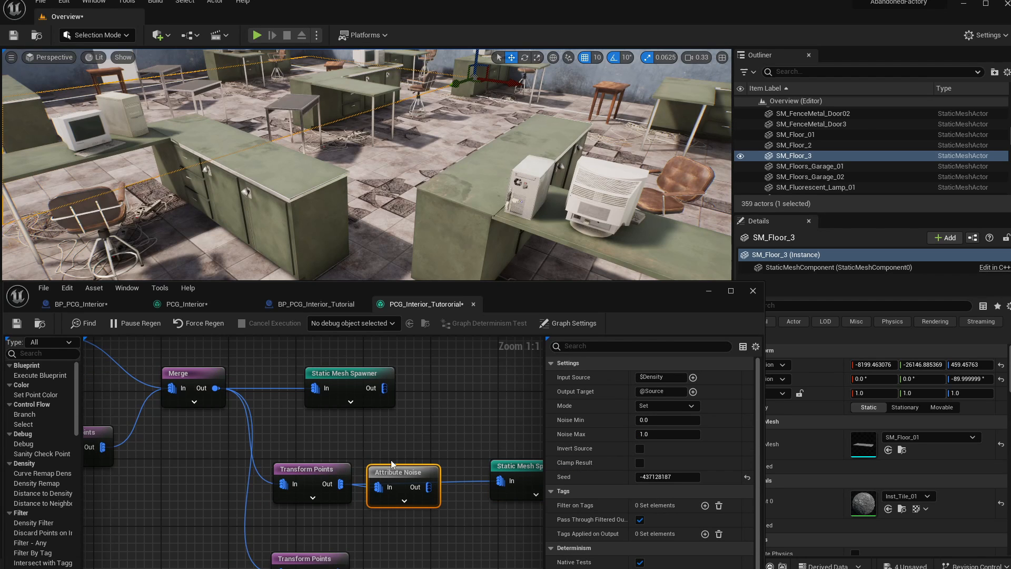
right_click_drag(507, 478, 388, 431)
left_click_drag(389, 434, 441, 384)
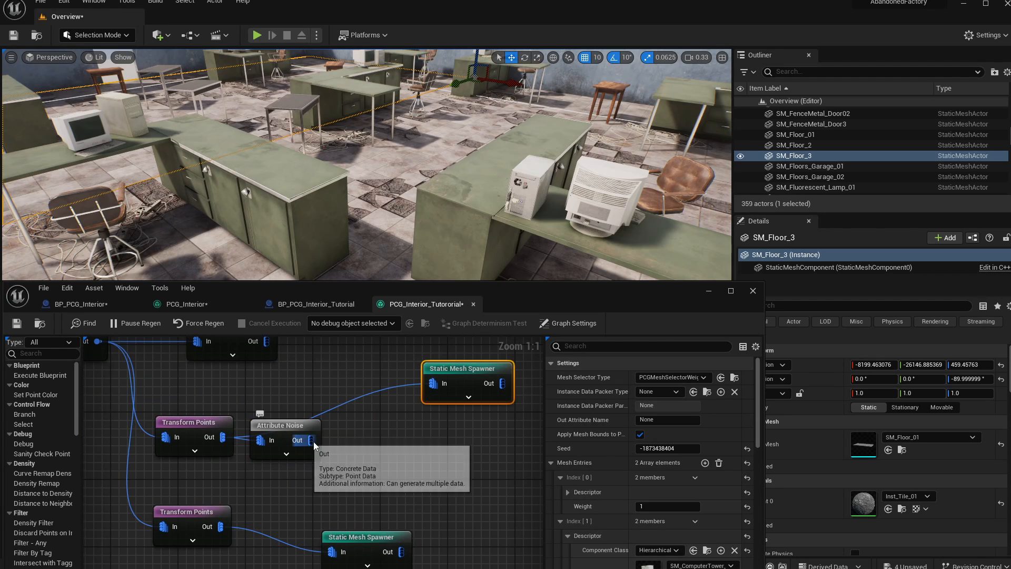
- Add a Point Filter node fed by the tower's Attribute Noise node and place it in line beside it
left_click_drag(314, 441, 342, 442)
type("point fl")
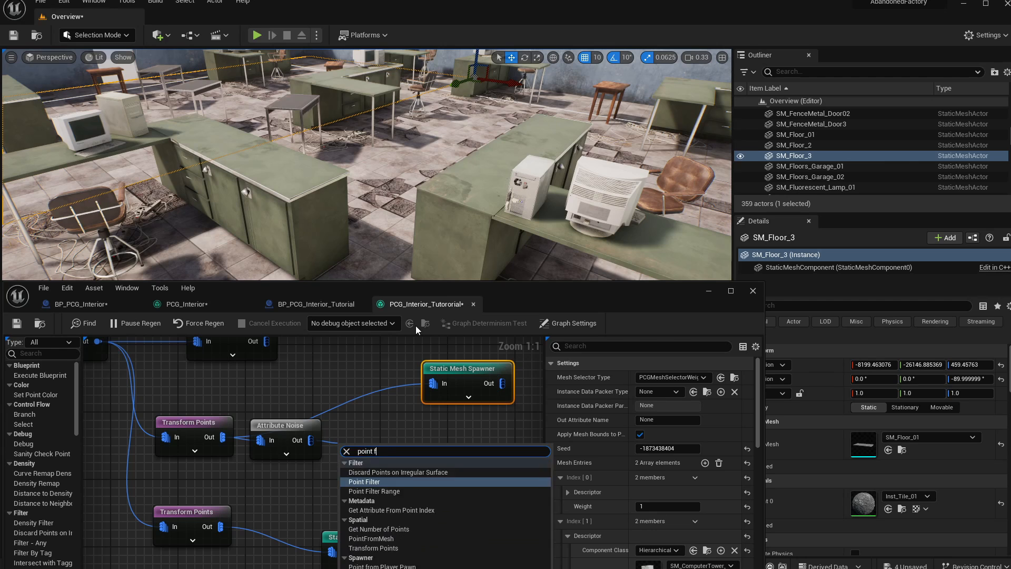
key("Return")
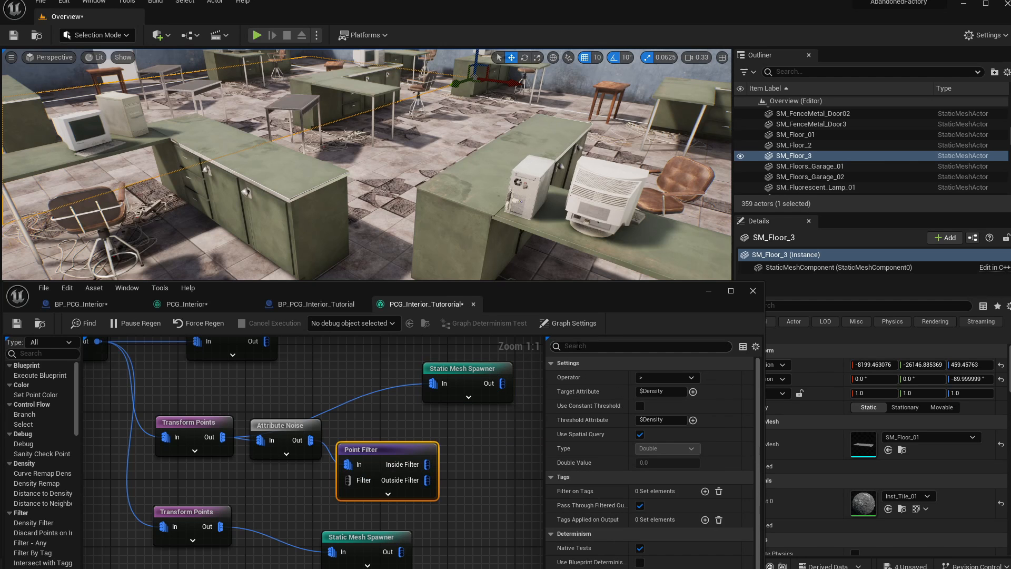
left_click_drag(355, 456, 383, 422)
right_click_drag(352, 396, 271, 406)
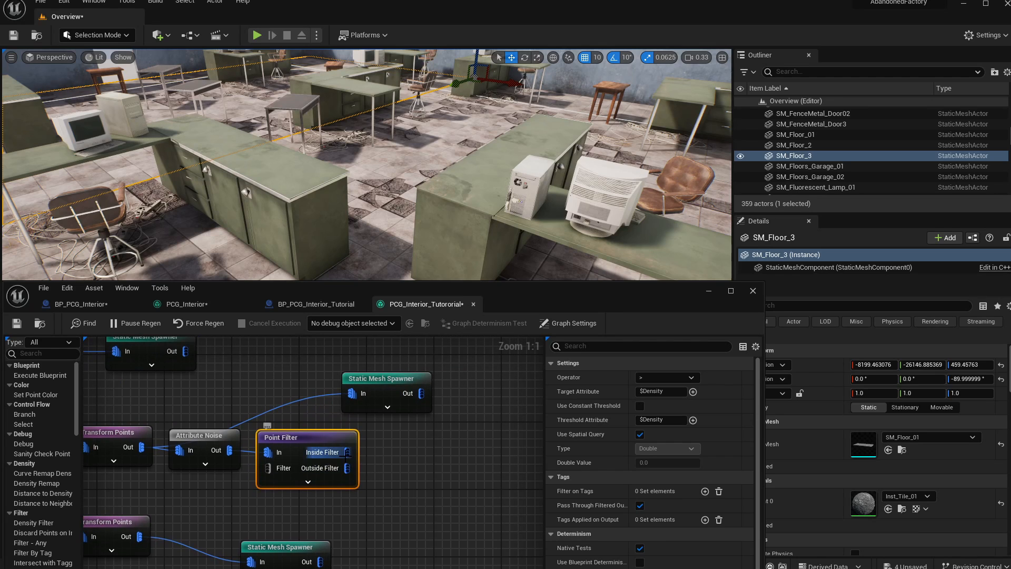
- Make the Point Filter use a constant threshold with a double value of 0.4
right_click_drag(354, 457, 355, 488)
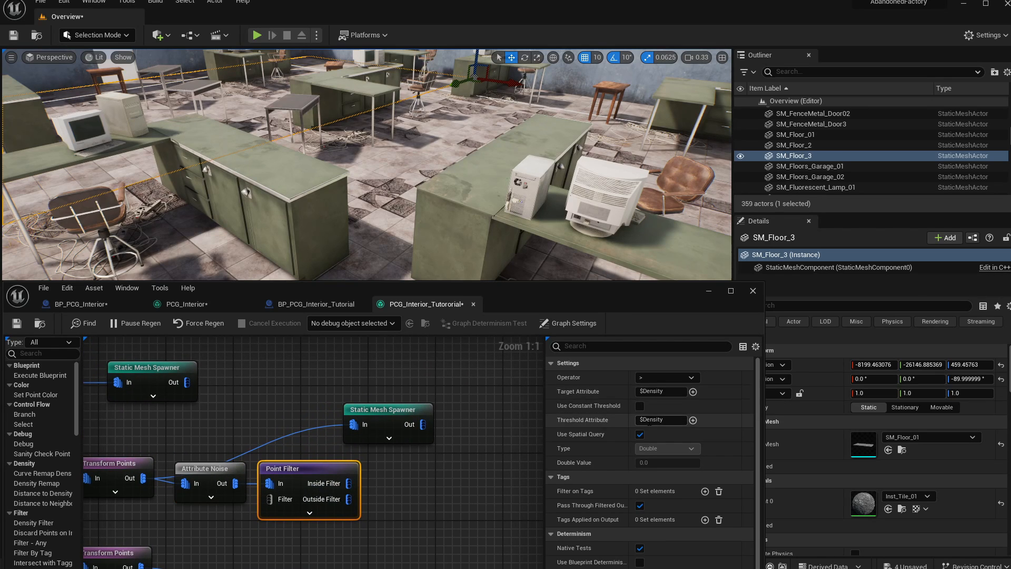
left_click(639, 405)
left_click(668, 434)
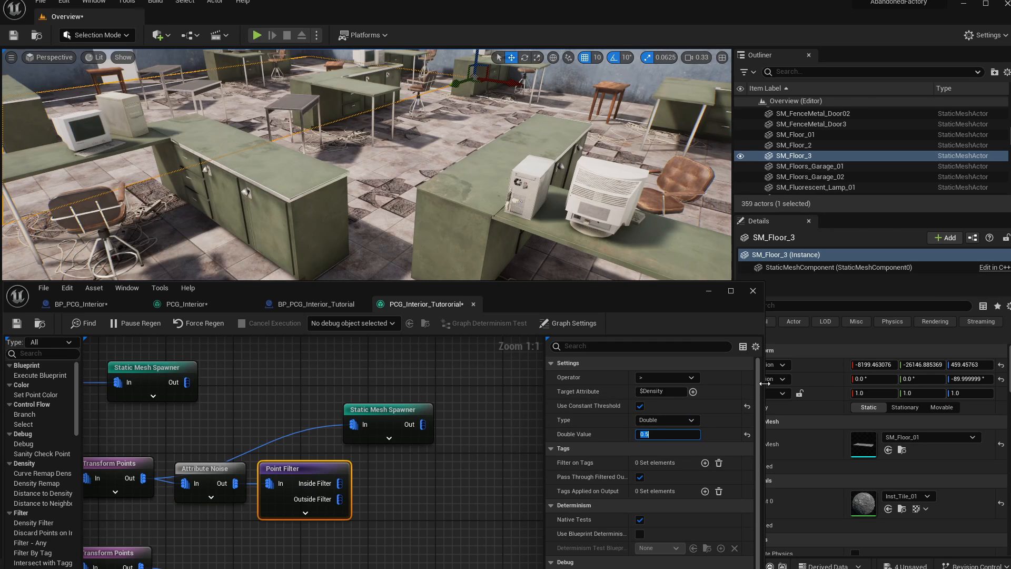
type("0.4")
key("Return")
- Move the tower's Static Mesh Spawner aside and add a Transform Points node fed by the Point Filter's Inside Filter output
left_click_drag(380, 418, 421, 426)
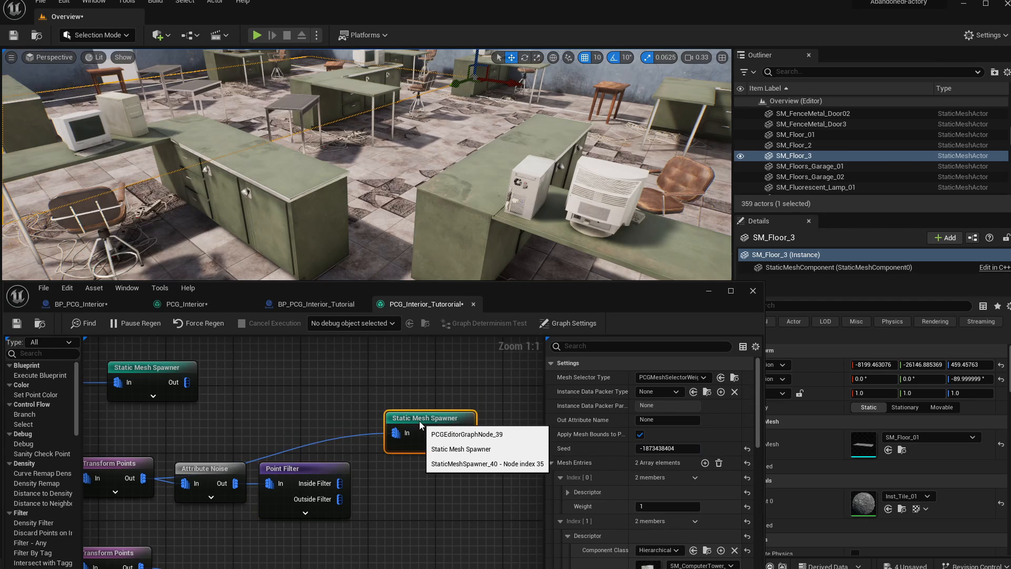
left_click(328, 467)
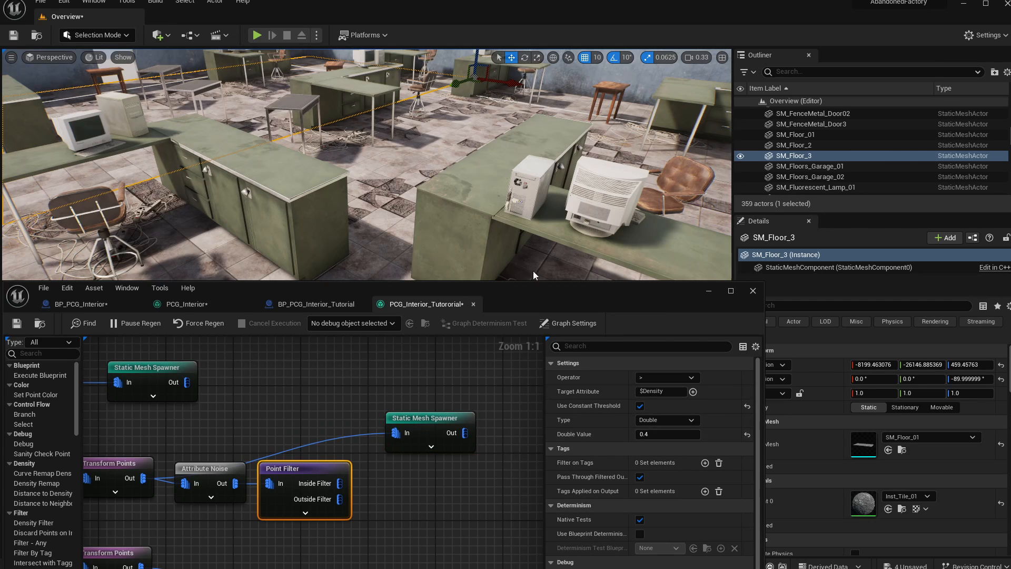
key("s")
key("a")
right_click_drag(242, 240, 242, 241)
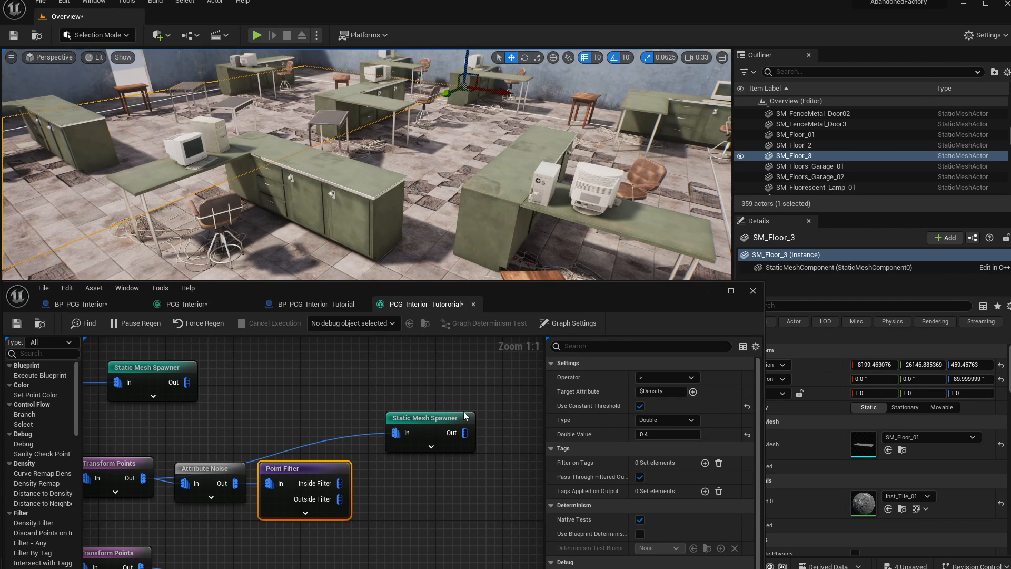
left_click_drag(340, 483, 374, 478)
type("transfor")
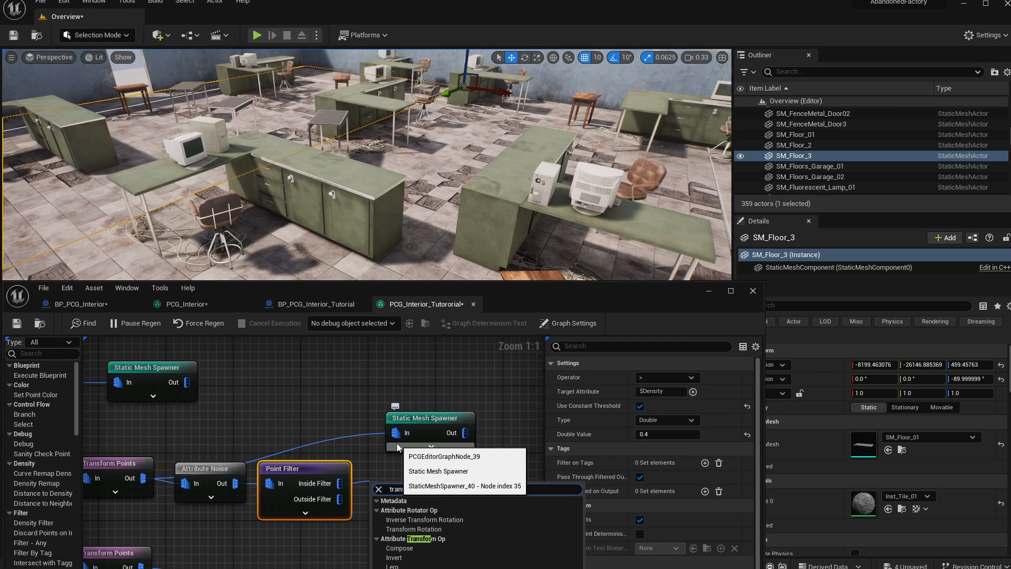
key("Return")
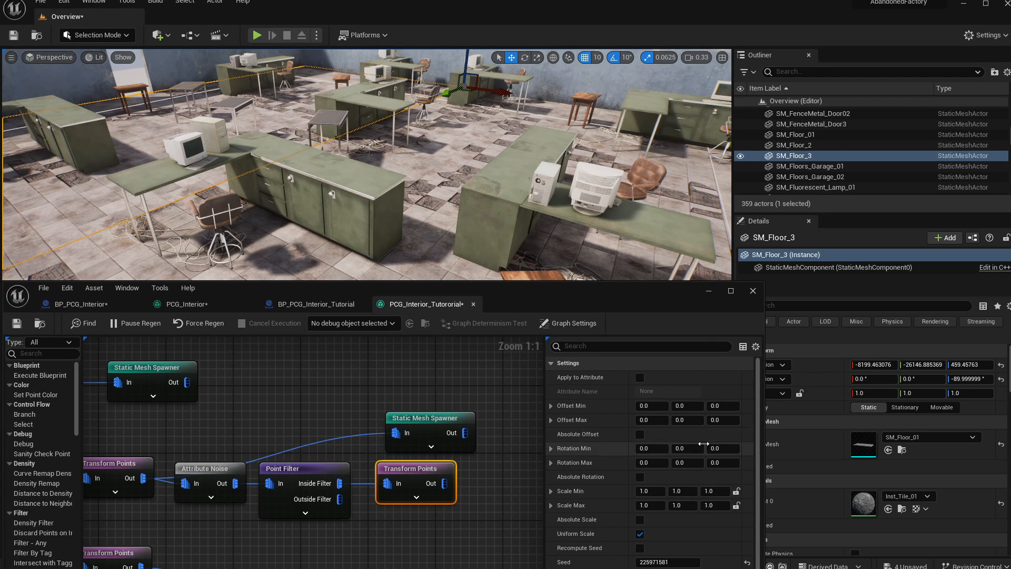
- Set the new Transform Points node's minimum and maximum X offset to 50
right_click_drag(526, 210, 232, 165)
key("w")
key("d")
left_click(652, 419)
- Reposition the tower's Static Mesh Spawner and feed it from both the new Transform Points node and the Outside Filter output
left_click_drag(447, 419, 529, 513)
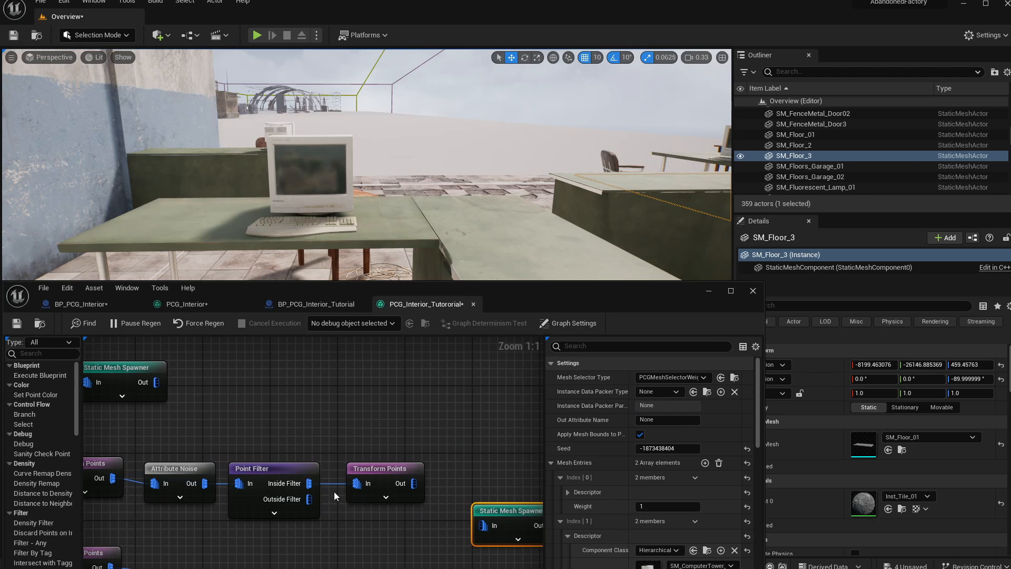
left_click_drag(414, 483, 483, 525)
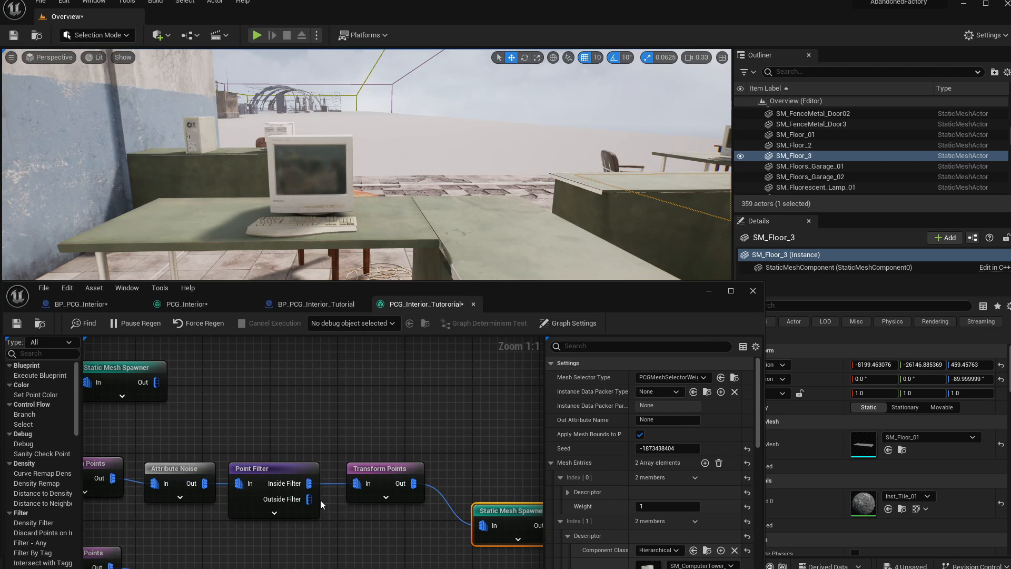
left_click_drag(309, 499, 483, 525)
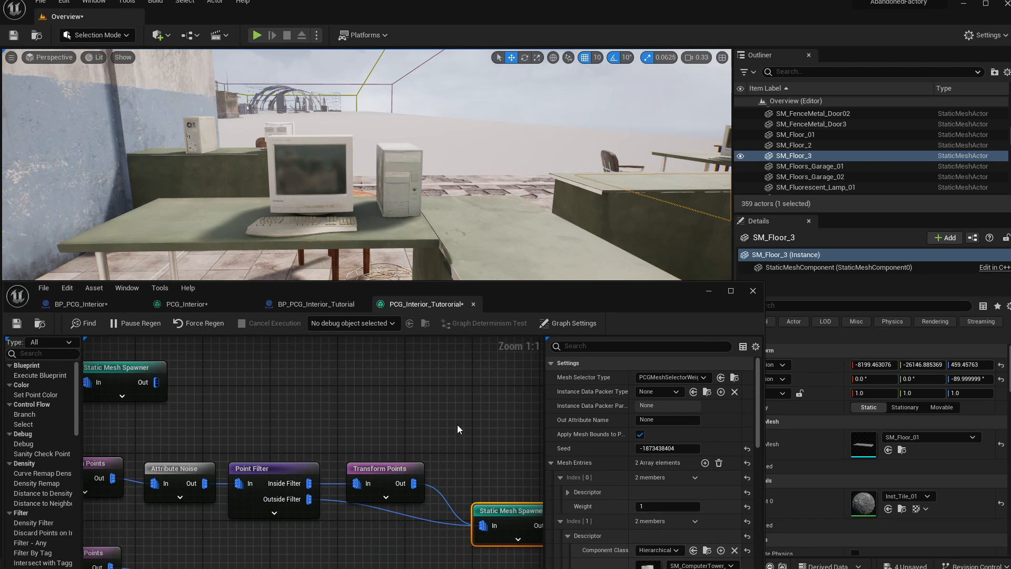
- Set the minimum and maximum X offset of the Transform Points node after the filter to -50
left_click(392, 489)
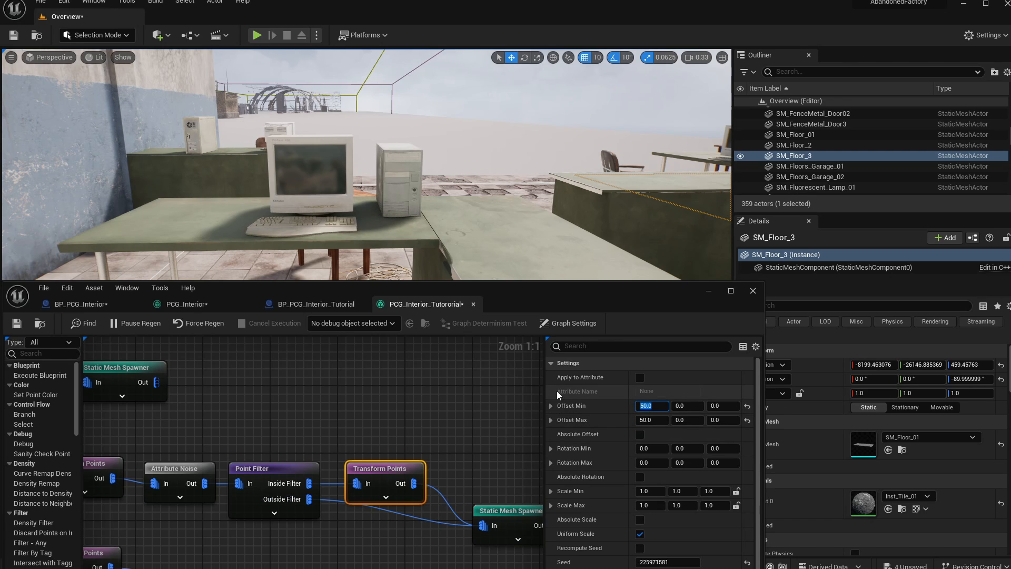
type("-50.0")
key("Tab")
key("Tab")
key("Tab")
type("-5")
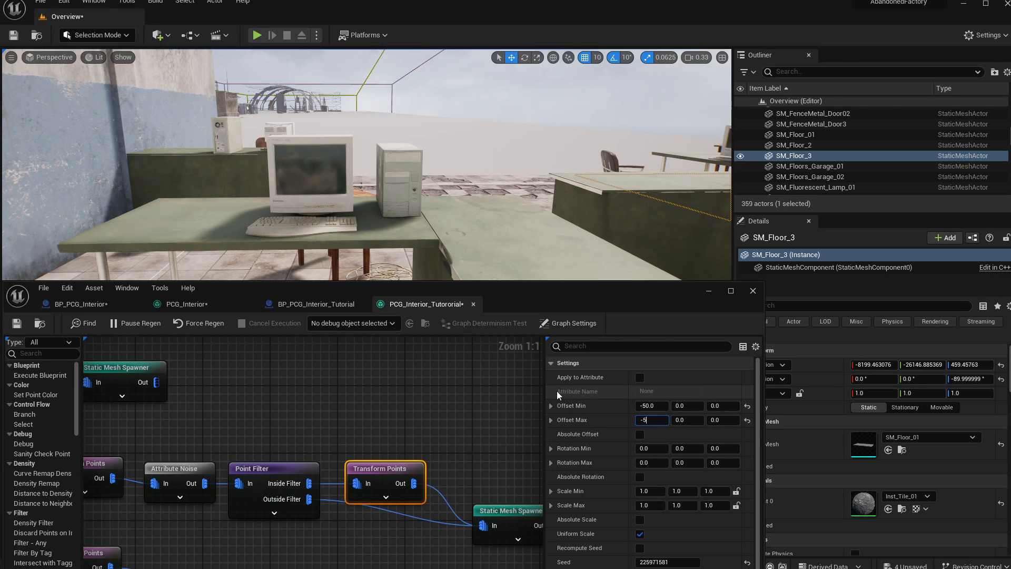
type("0.0")
key("Return")
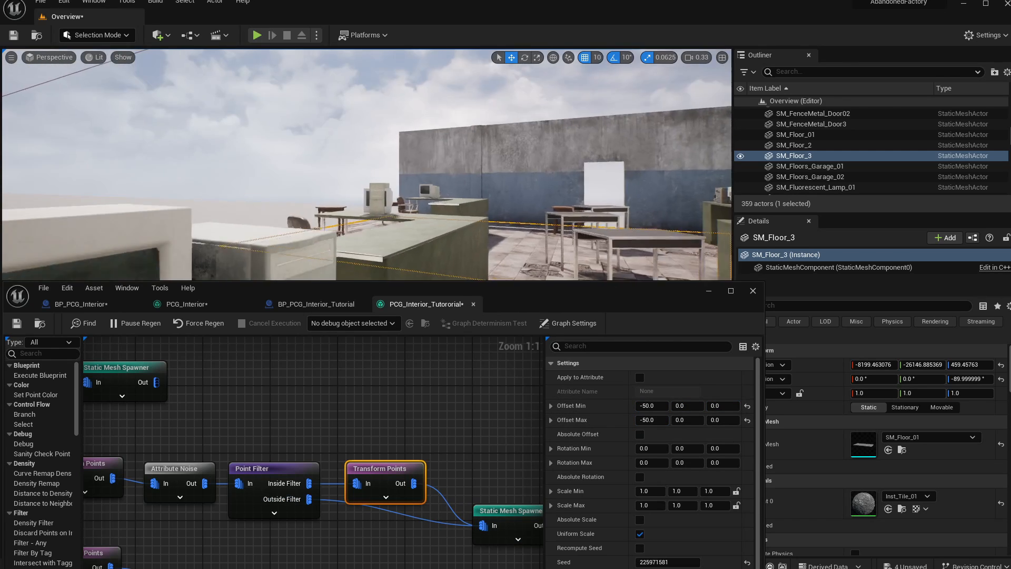
- Set the minimum and maximum X offset of the Transform Points node after the filter to -100
right_click_drag(366, 164, 387, 197)
left_click(651, 406)
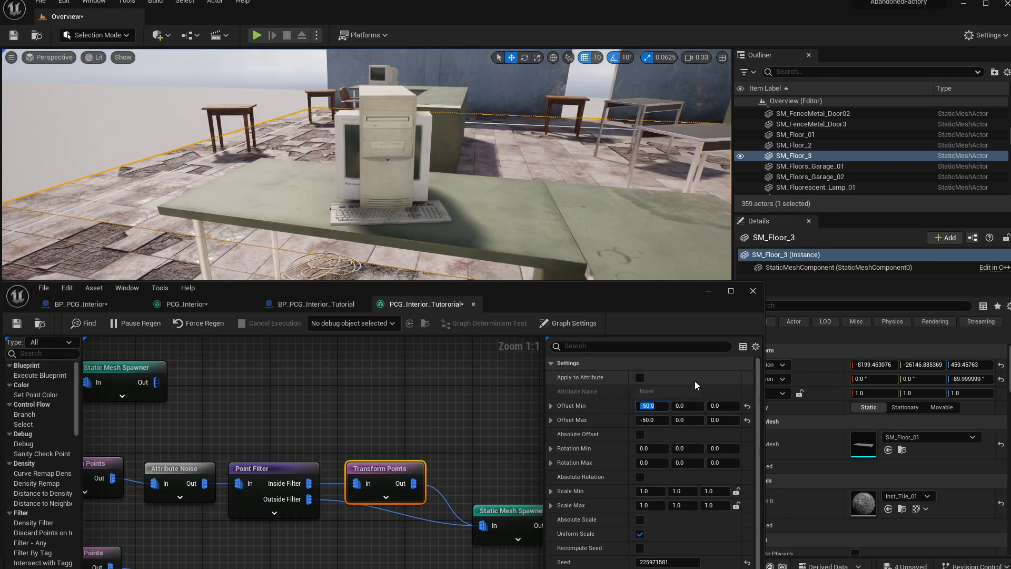
type("-100")
key("Tab")
key("Tab")
key("Tab")
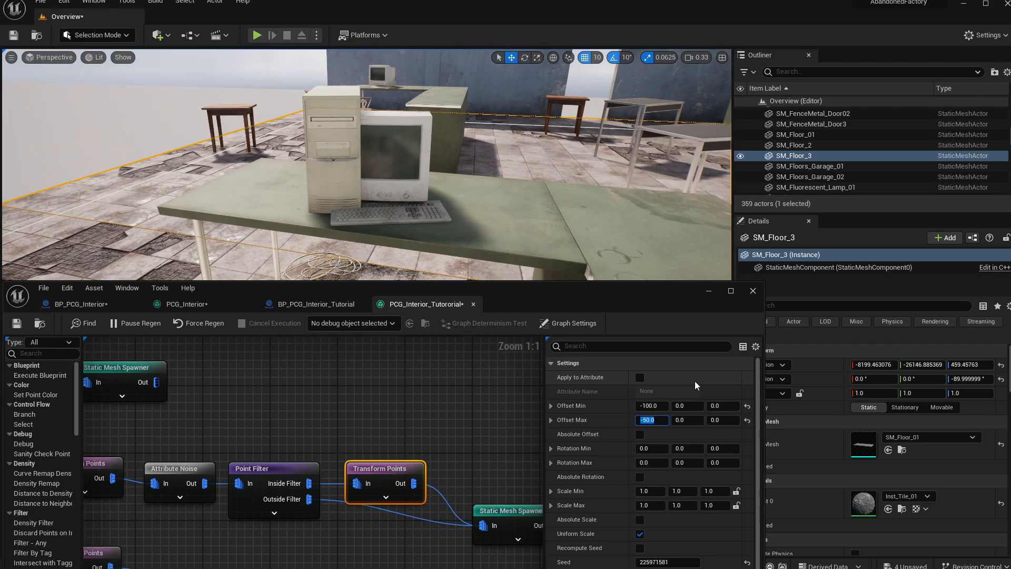
type("-100")
key("Return")
- Set the minimum and maximum Y offset to 20 on the tower's Transform Points node that precedes the Attribute Noise
right_click_drag(474, 164, 559, 158)
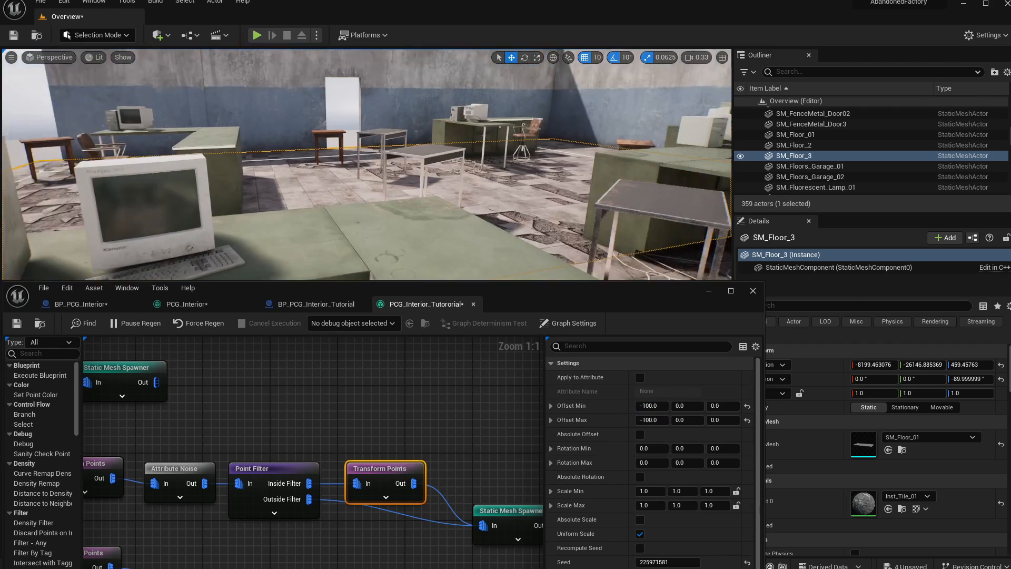
right_click_drag(369, 164, 421, 142)
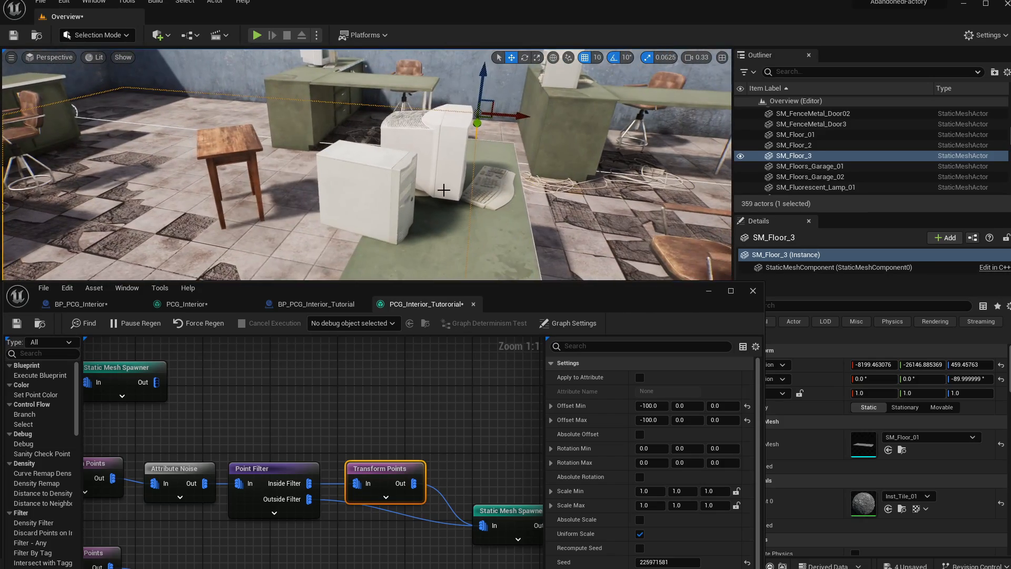
right_click_drag(125, 456, 240, 455)
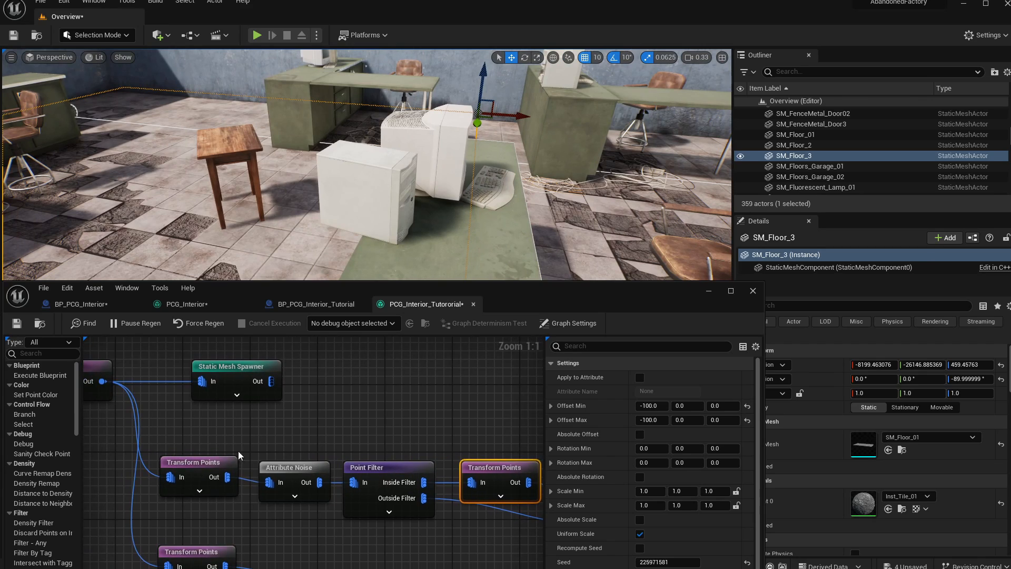
left_click(210, 463)
left_click(686, 405)
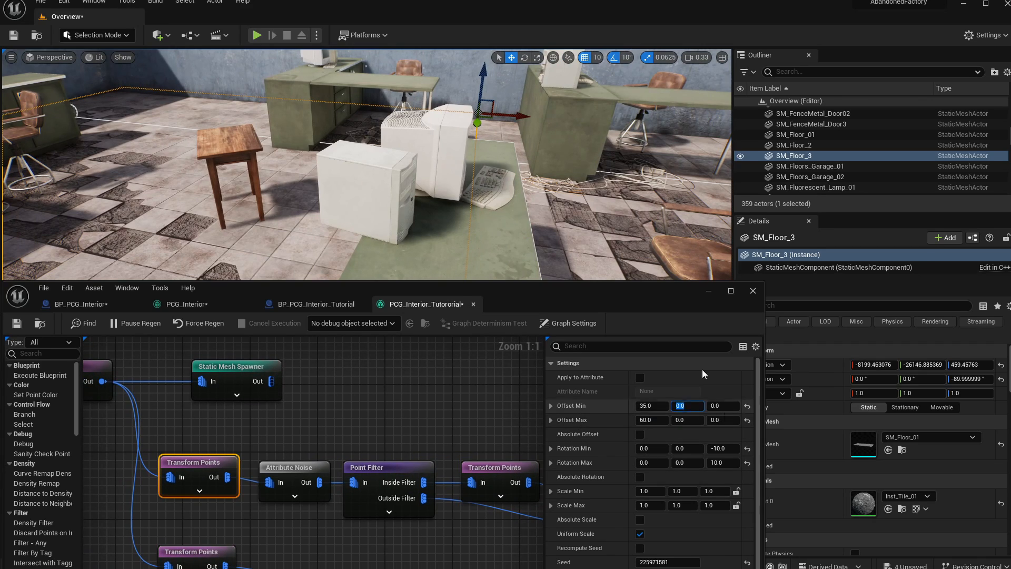
type("20")
key("Return")
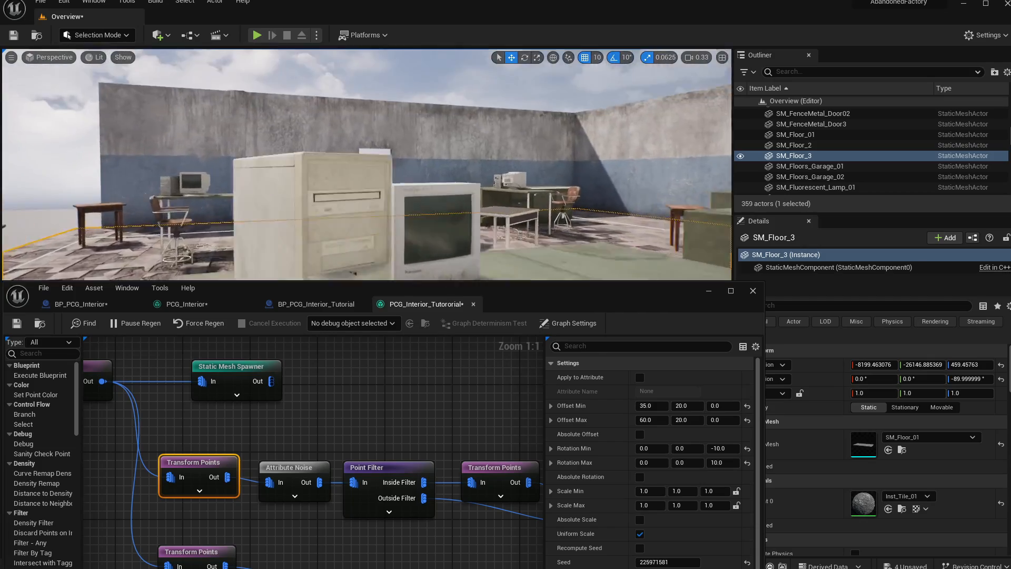
- Open the PCG_Interior_Tutororial graph and move its window down so the room stays visible above it
scroll(385, 199, "down", 5)
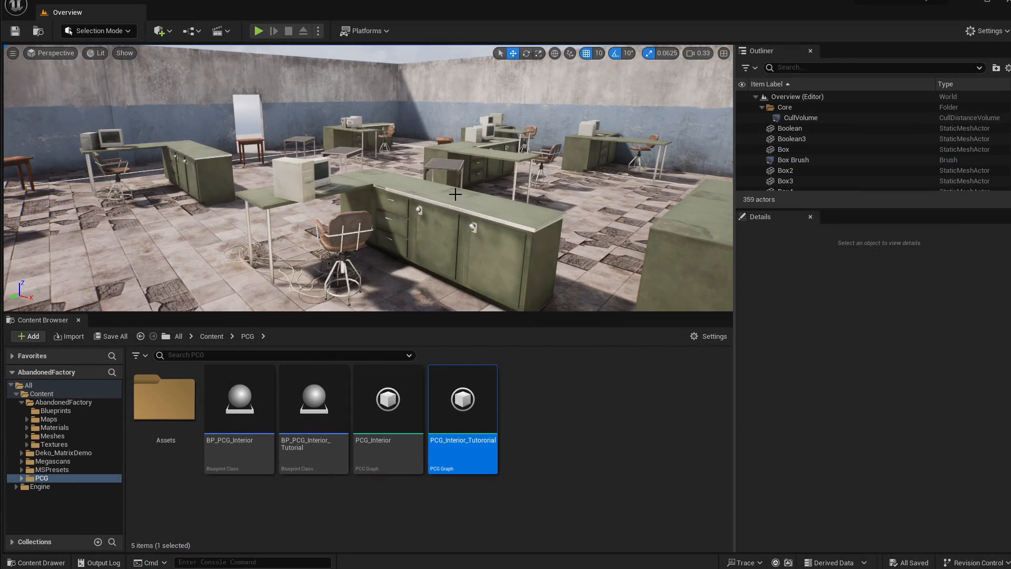
right_click_drag(416, 178, 337, 195)
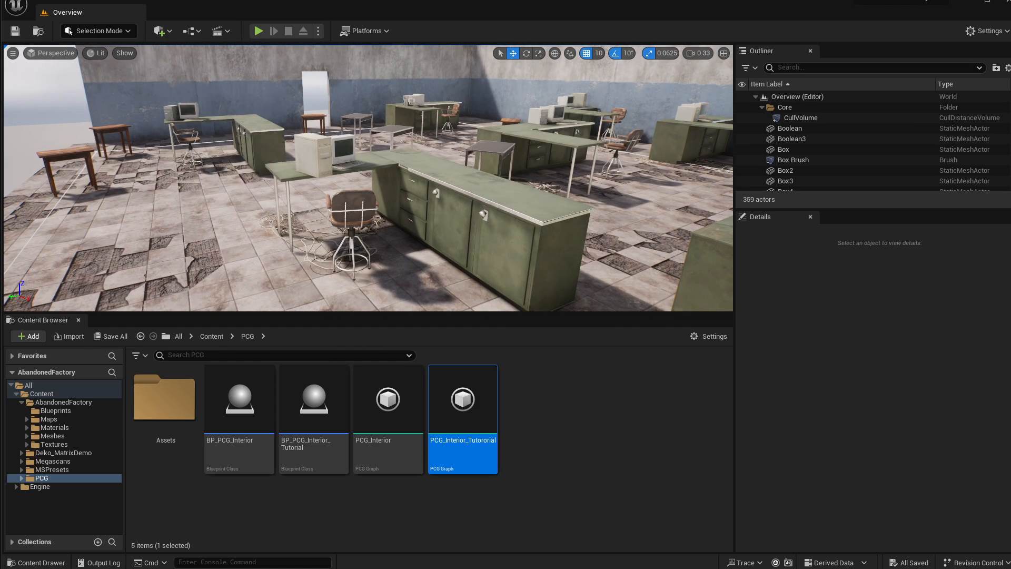
double_click(459, 461)
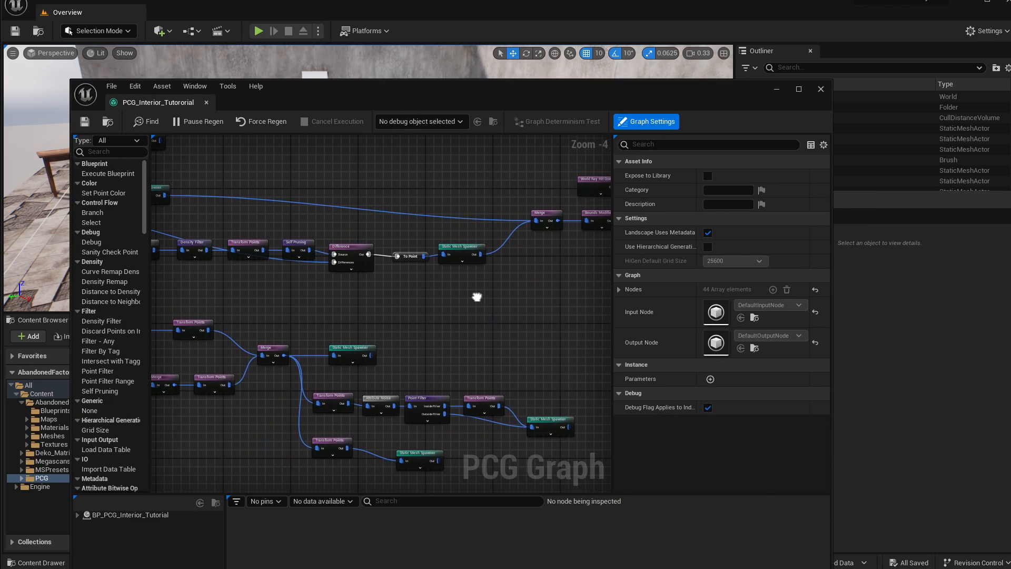
left_click_drag(478, 87, 475, 253)
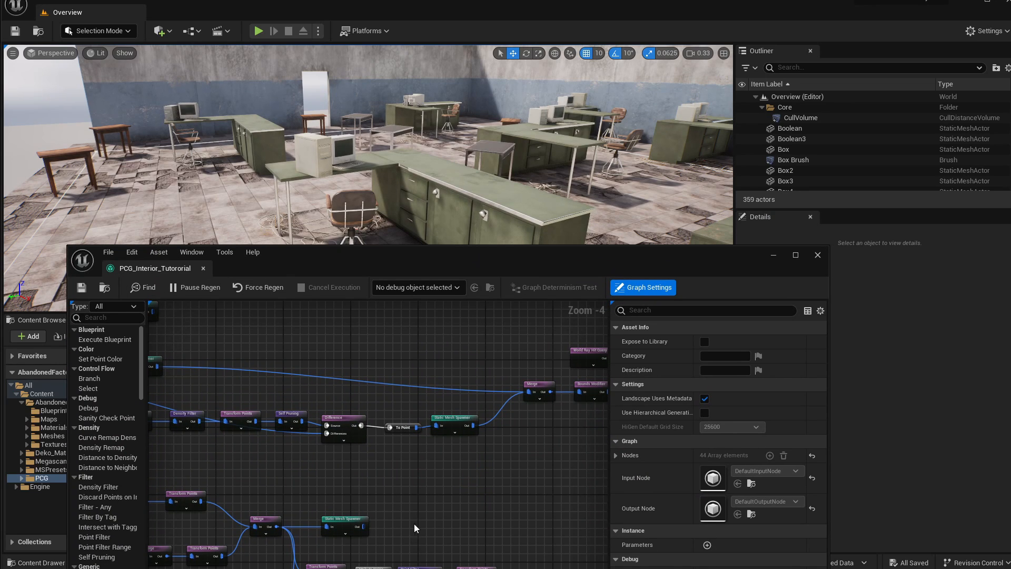
- Briefly show the debug points of the computer monitor spawner and the SM_Desk_B01_N1 spawner
right_click_drag(416, 527, 377, 496)
left_click(295, 494)
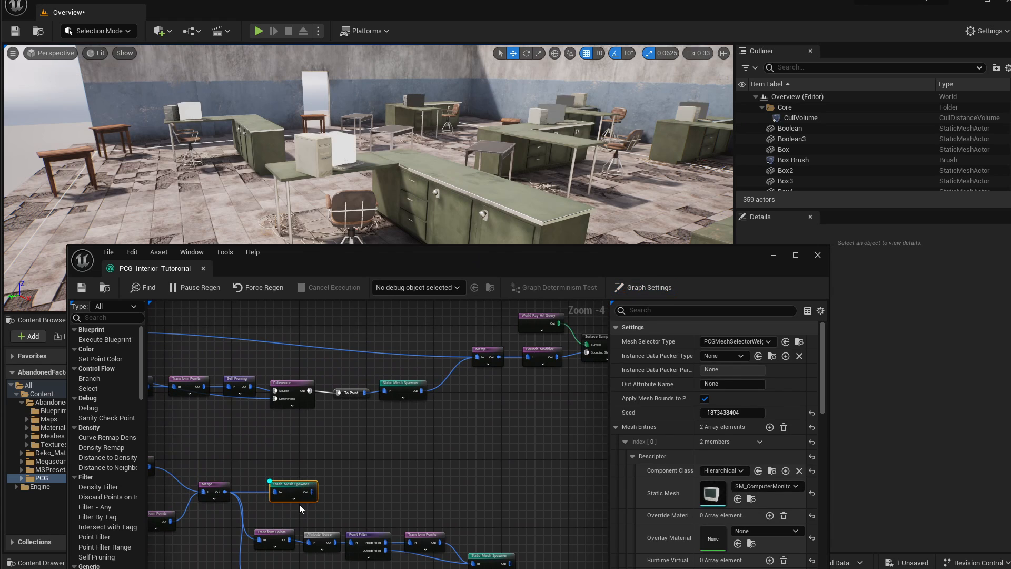
right_click_drag(383, 432, 394, 494)
left_click(419, 444)
scroll(427, 461, "up", 2)
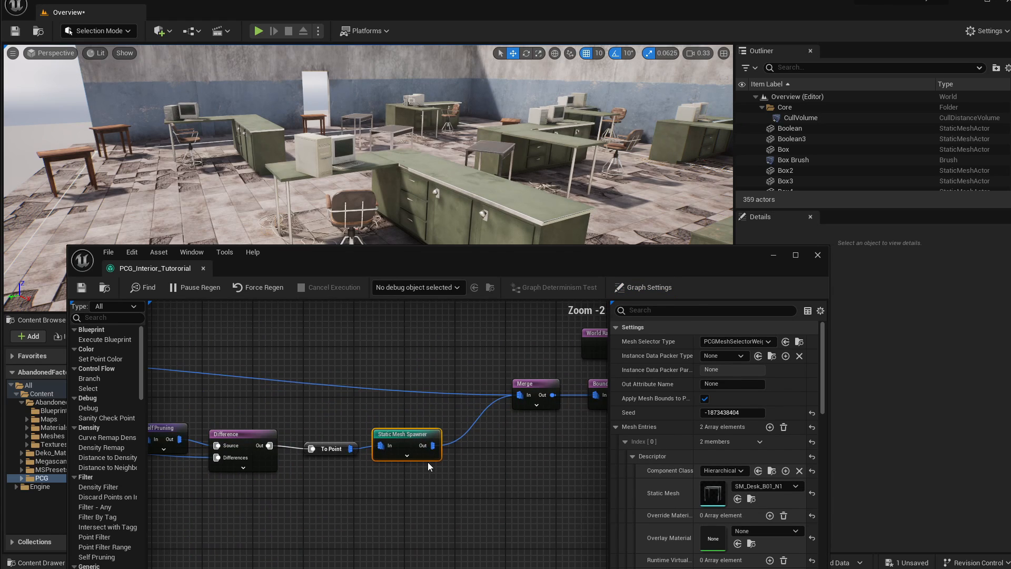
left_click_drag(407, 372, 404, 472)
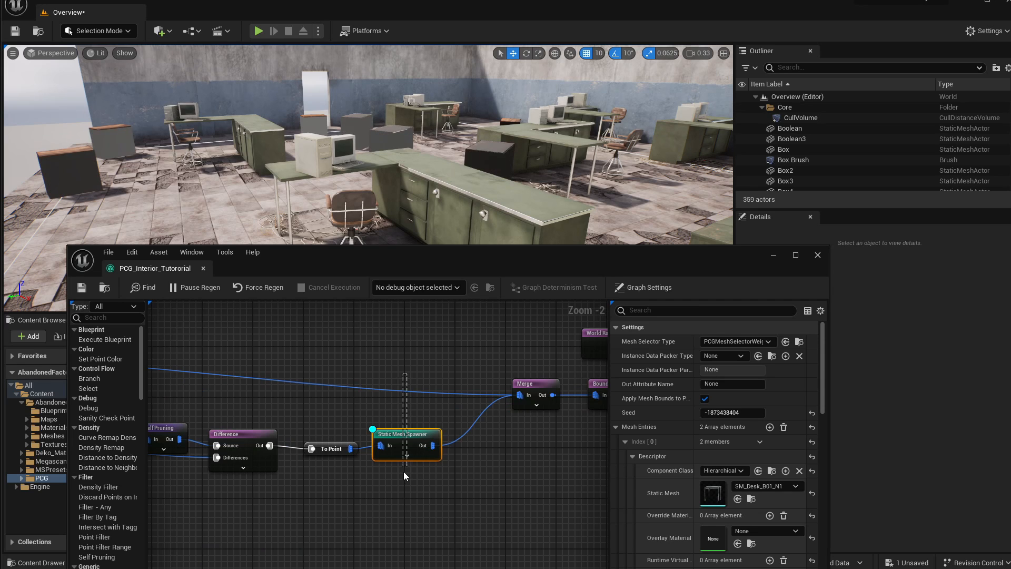
key("d")
- Toggle the debug display of the SM_Desk_A01_N1 spawner on and back off to check its bounds
right_click_drag(299, 402, 380, 475)
scroll(380, 476, "down", 1)
right_click_drag(316, 475, 511, 483)
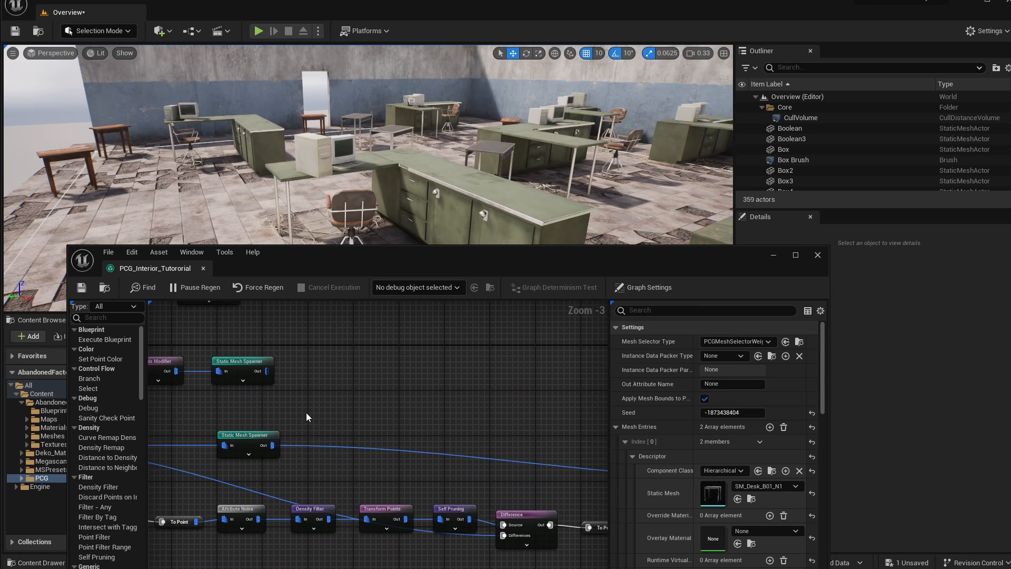
right_click_drag(296, 415, 406, 455)
left_click(370, 484)
key("d")
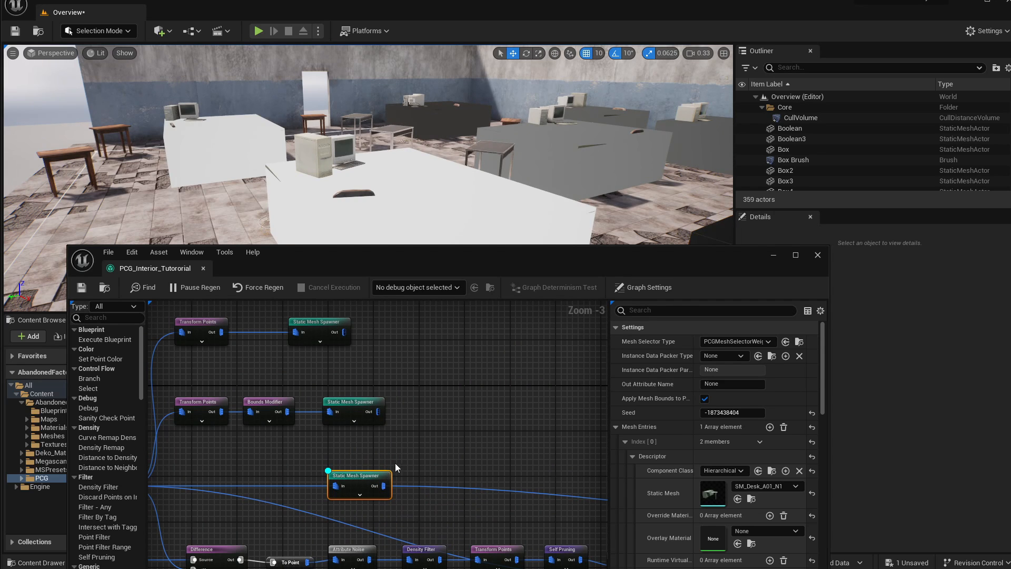
key("d")
- Toggle the debug display on and off for the desk chair spawner and the SM_Wire_A01 spawner
left_click(346, 422)
key("d")
key("d")
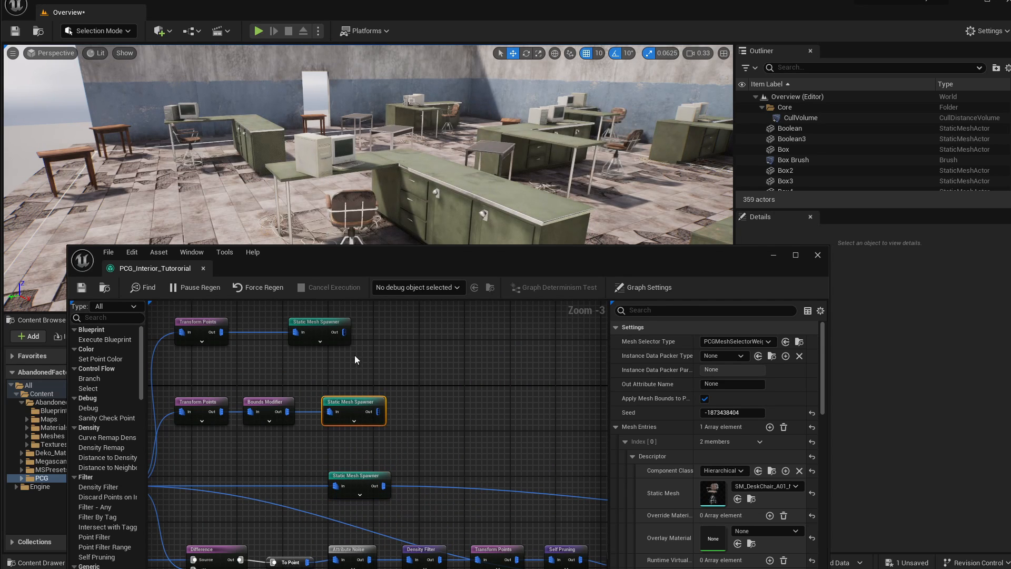
left_click_drag(388, 344, 340, 320)
key("d")
key("d")
- Turn on the debug display of the SM_Desk_B01_N1 spawner to examine its point bounds in the room
right_click_drag(391, 550, 363, 426)
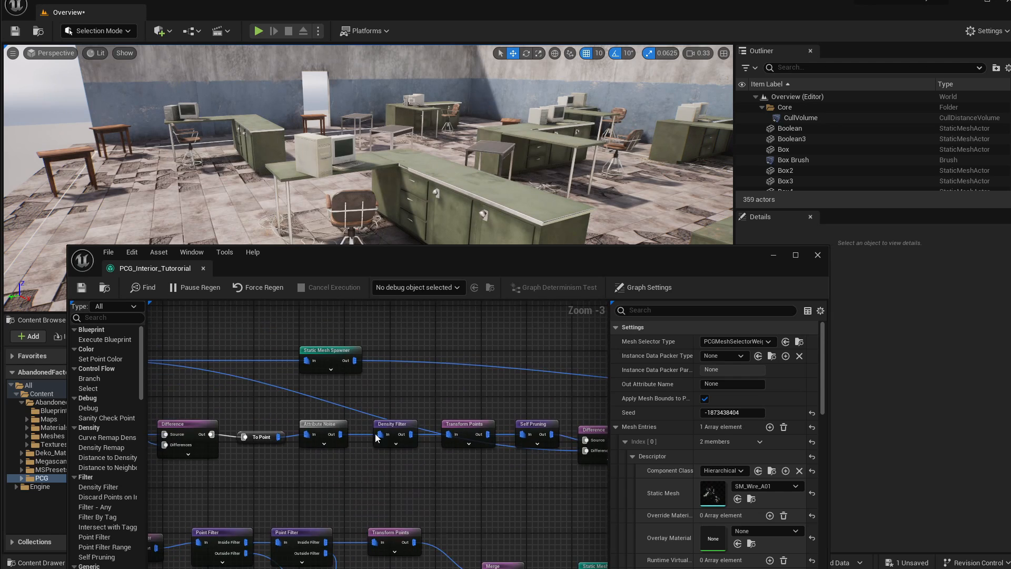
scroll(494, 515, "down", 1)
right_click_drag(494, 515, 360, 472)
left_click_drag(546, 361, 551, 466)
key("d")
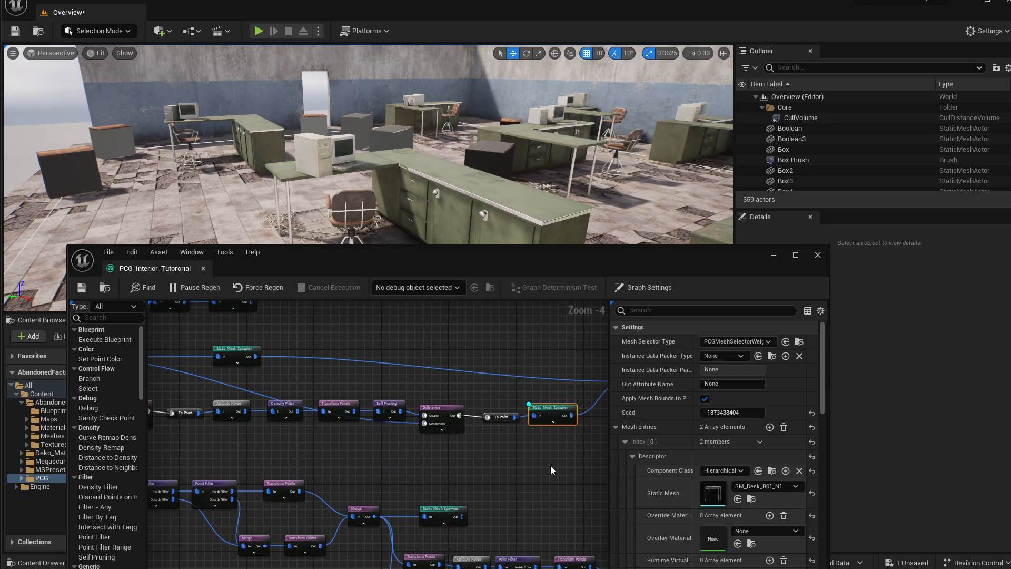
- Turn off the debug display of the SM_Desk_B01_N1 spawner
right_click_drag(438, 359, 424, 422)
left_click_drag(508, 421, 538, 505)
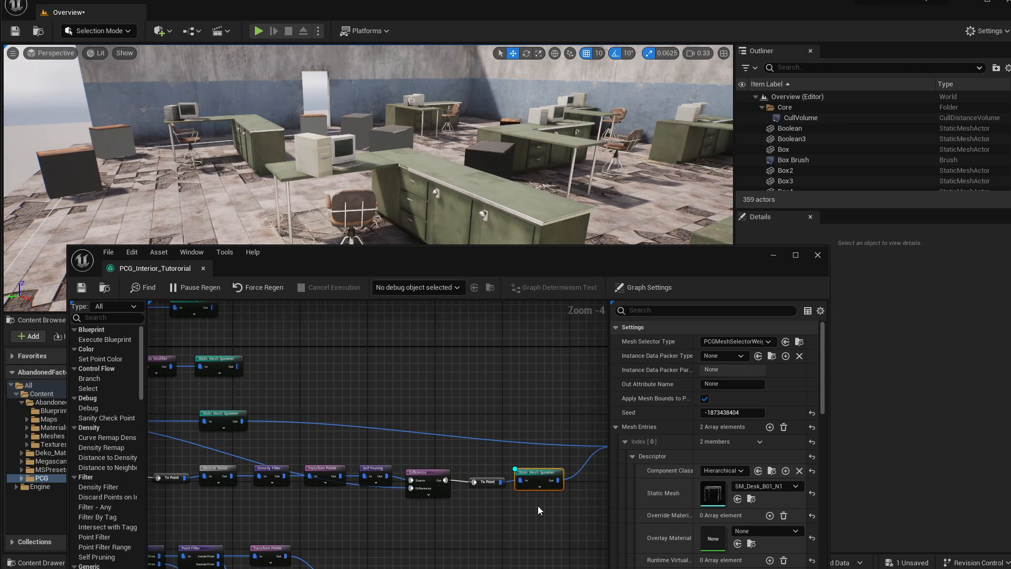
key("d")
- Delete the existing Merge, Bounds Modifier, World Ray Hit Query and Surface Sampler nodes after the desk spawners
right_click_drag(543, 411, 338, 438)
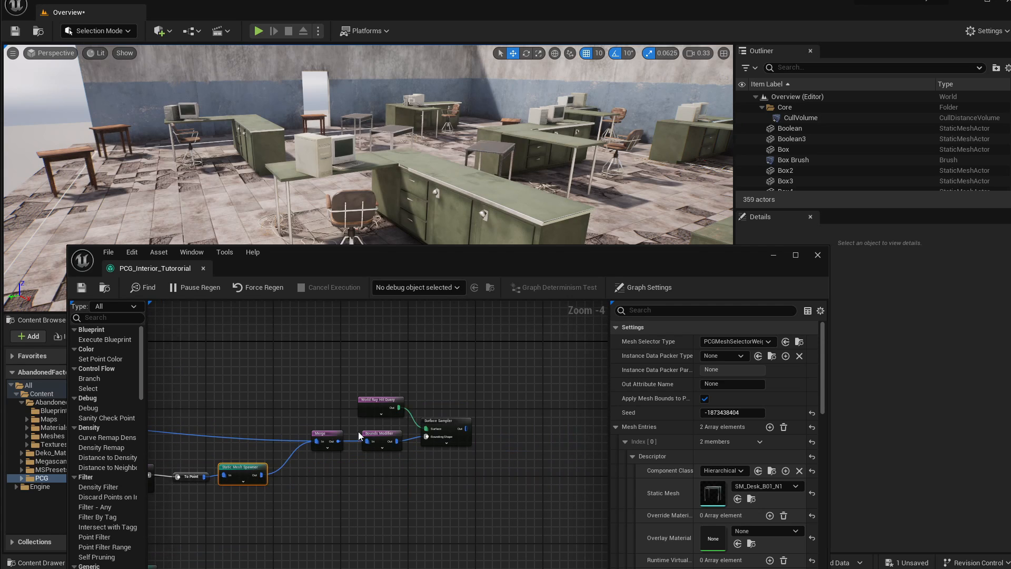
left_click_drag(306, 390, 560, 527)
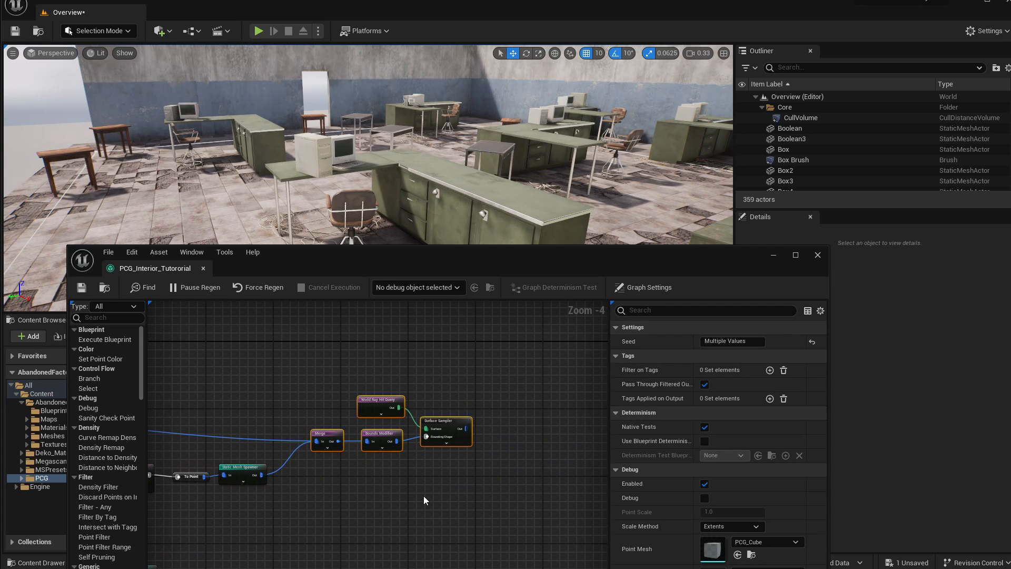
key("Delete")
right_click_drag(332, 461, 545, 477)
right_click_drag(423, 461, 495, 469)
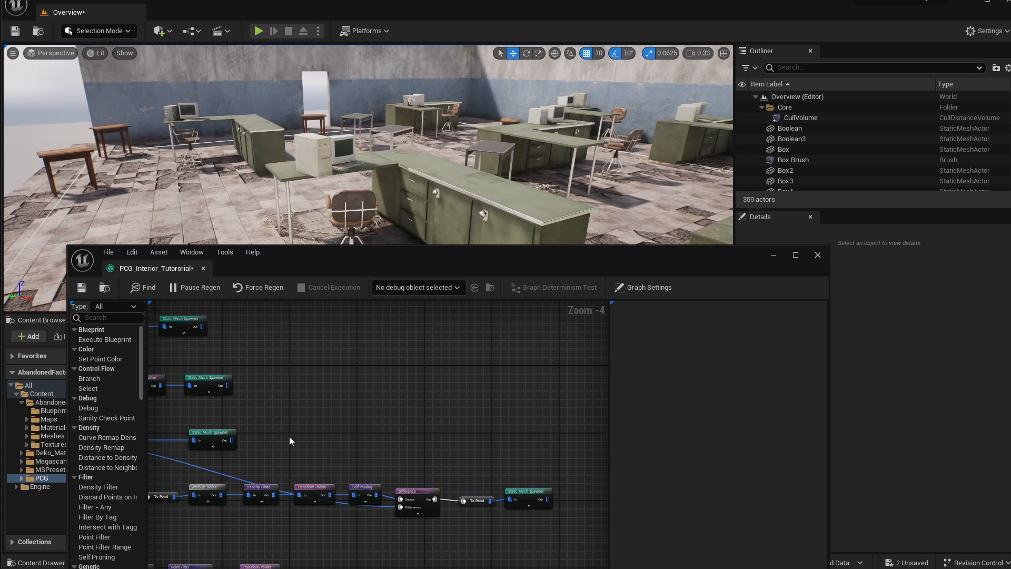
right_click_drag(314, 435, 293, 441)
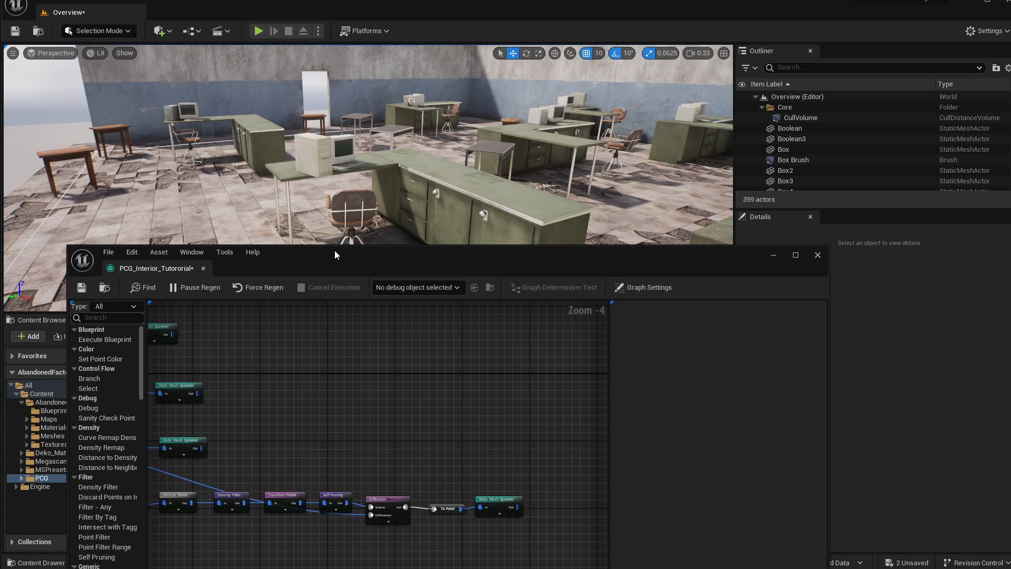
- Add a Merge node that combines the outputs of the two desk Static Mesh Spawners, in line with the upper spawner
left_click_drag(335, 254, 317, 267)
left_click_drag(196, 441, 543, 443)
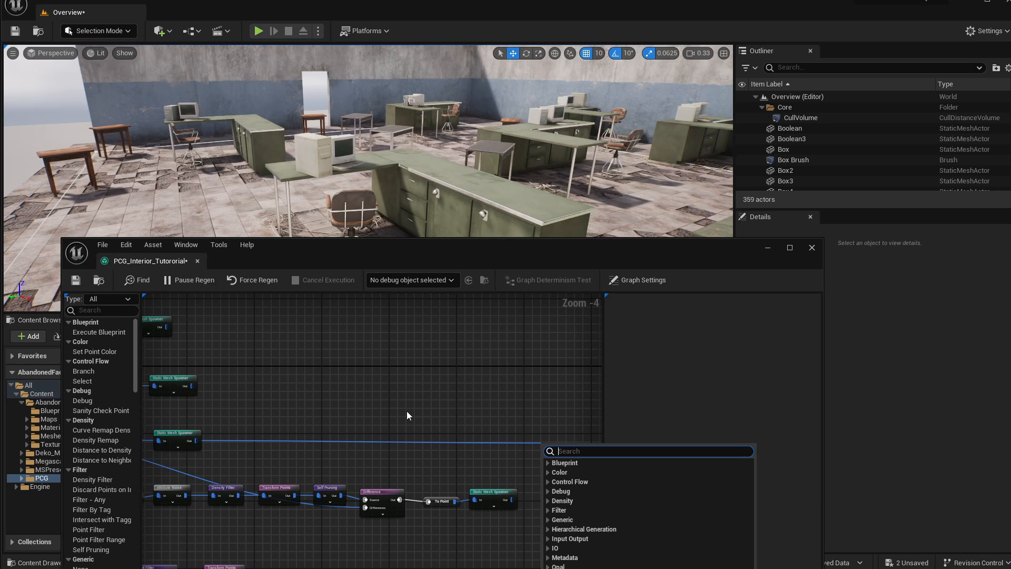
type("mer")
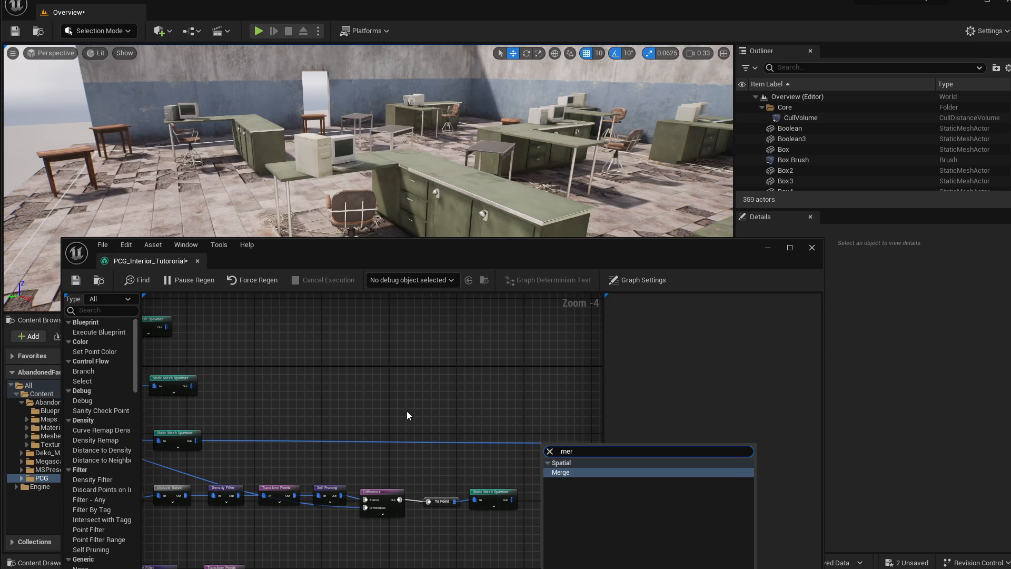
key("Return")
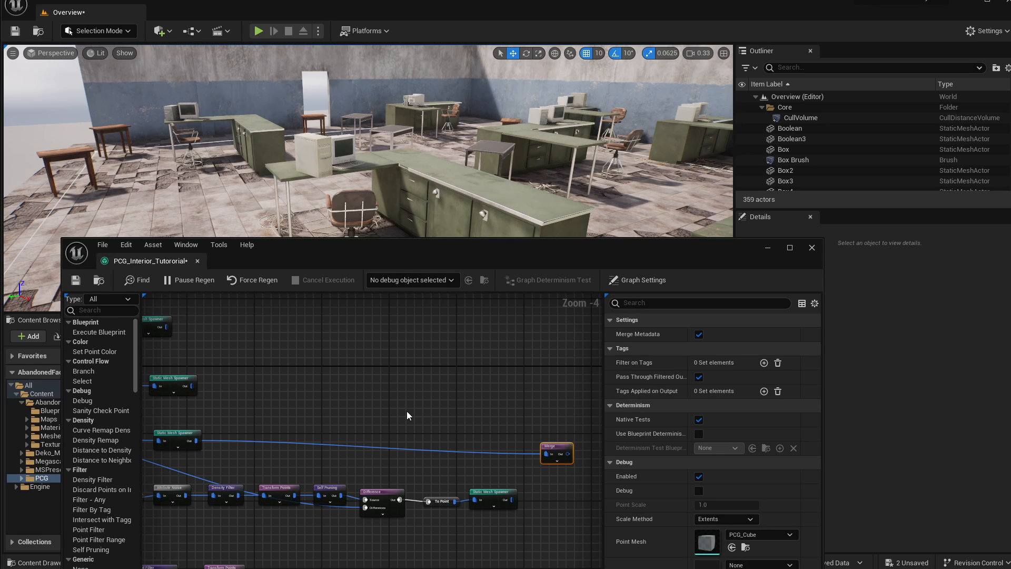
left_click_drag(510, 501, 547, 453)
right_click_drag(544, 421, 419, 396)
left_click_drag(427, 422, 441, 411)
- Toggle the debug display of the new Merge node on and off to check the combined desk bounds
key("d")
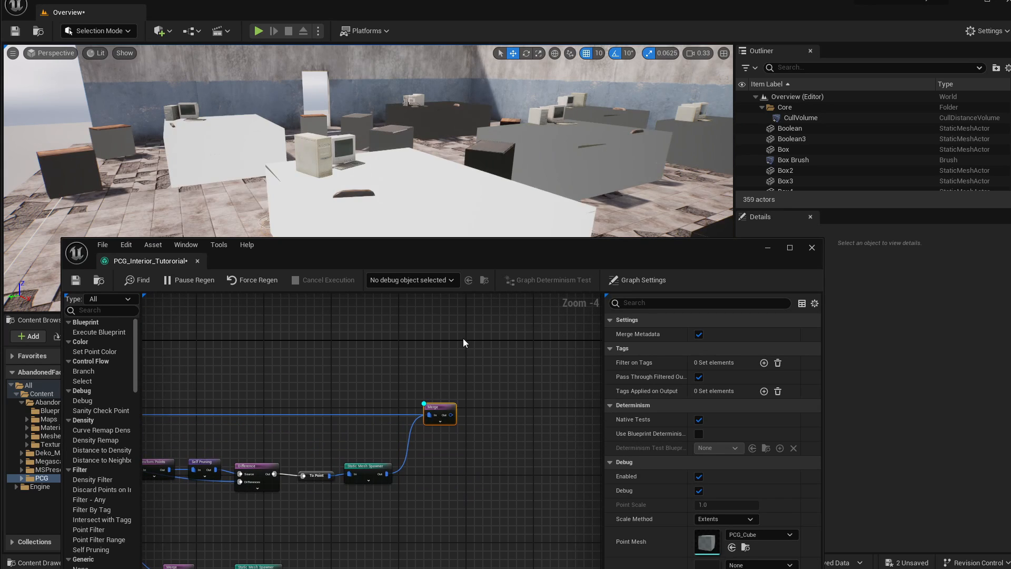
right_click_drag(483, 142, 295, 126)
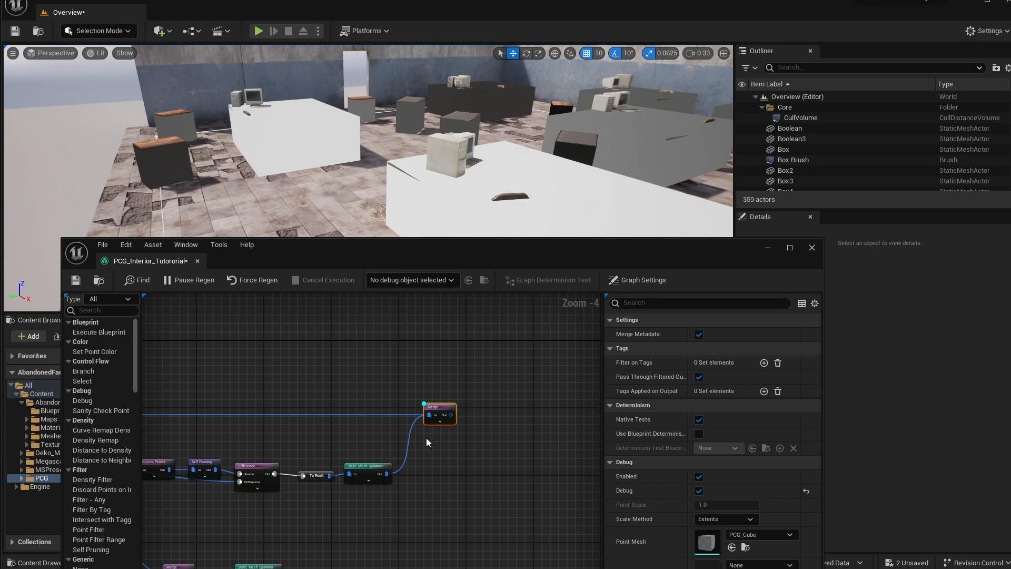
key("d")
- Add a Bounds Modifier node fed by the Merge output and place it beside the Merge node
scroll(416, 432, "up", 4)
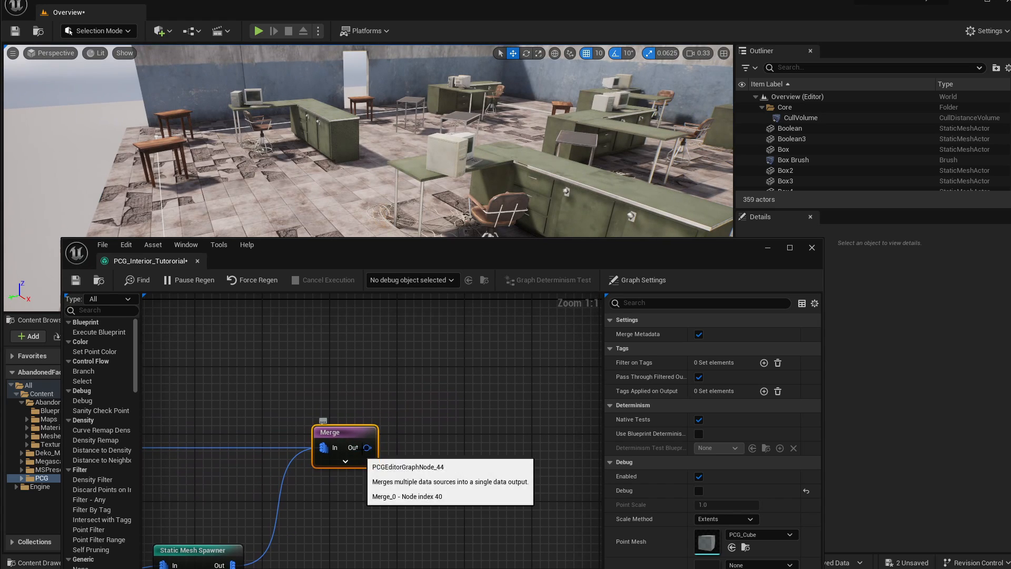
left_click_drag(367, 447, 415, 454)
type("bound")
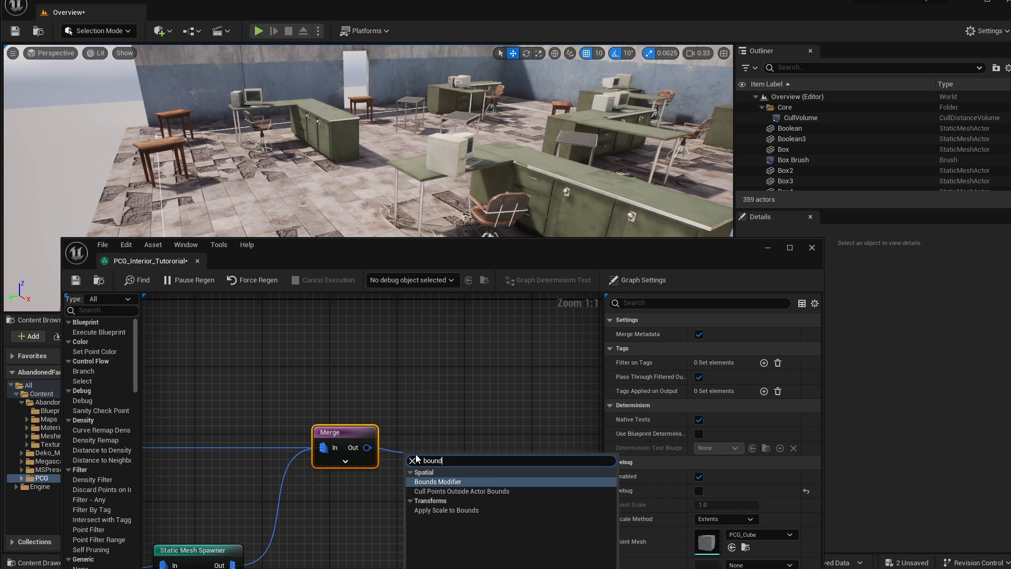
key("Return")
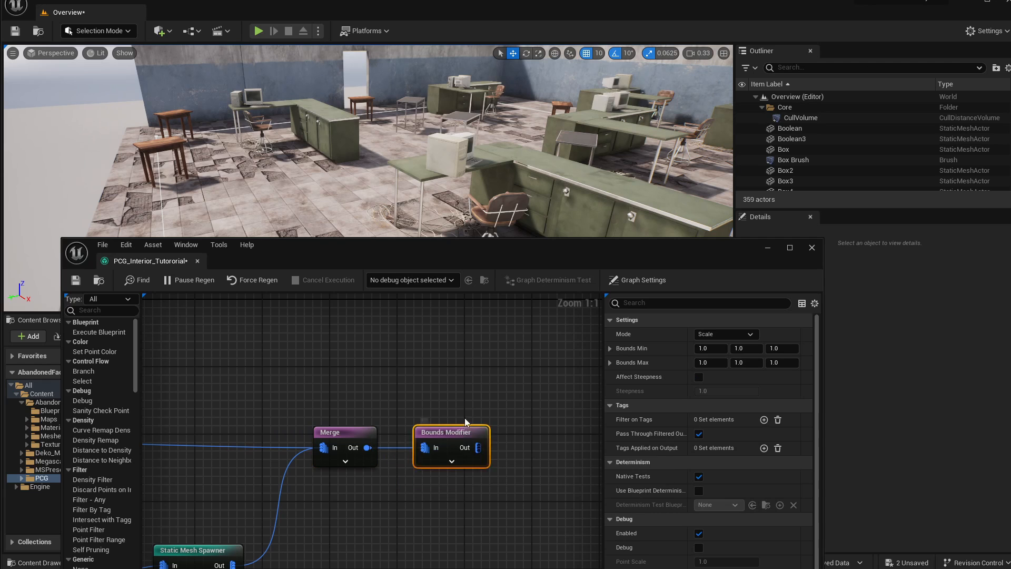
left_click_drag(461, 432, 453, 432)
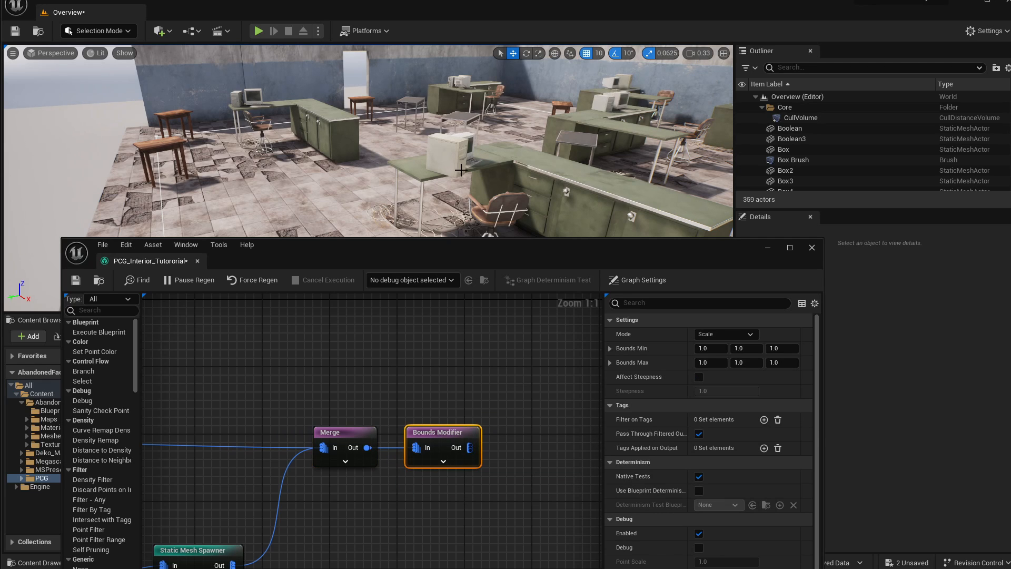
- Review the Bounds Modifier's available modes, keeping Scale
right_click_drag(461, 170, 464, 171)
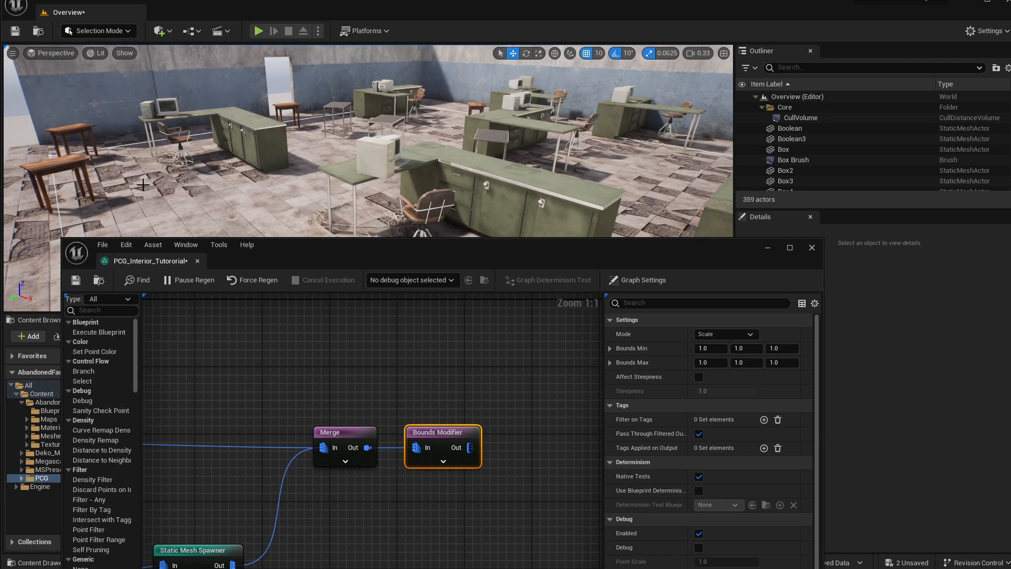
left_click(737, 336)
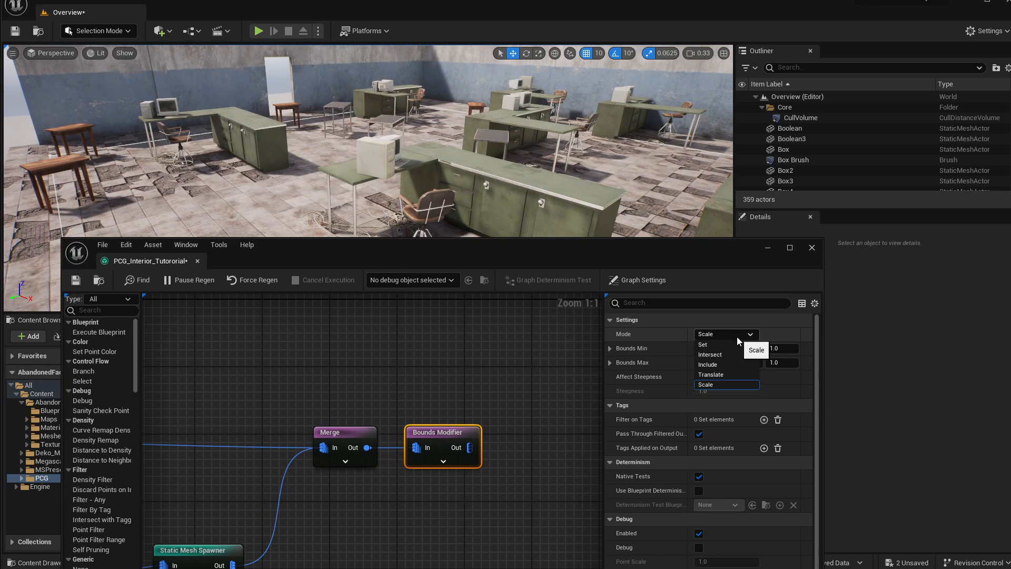
left_click(662, 339)
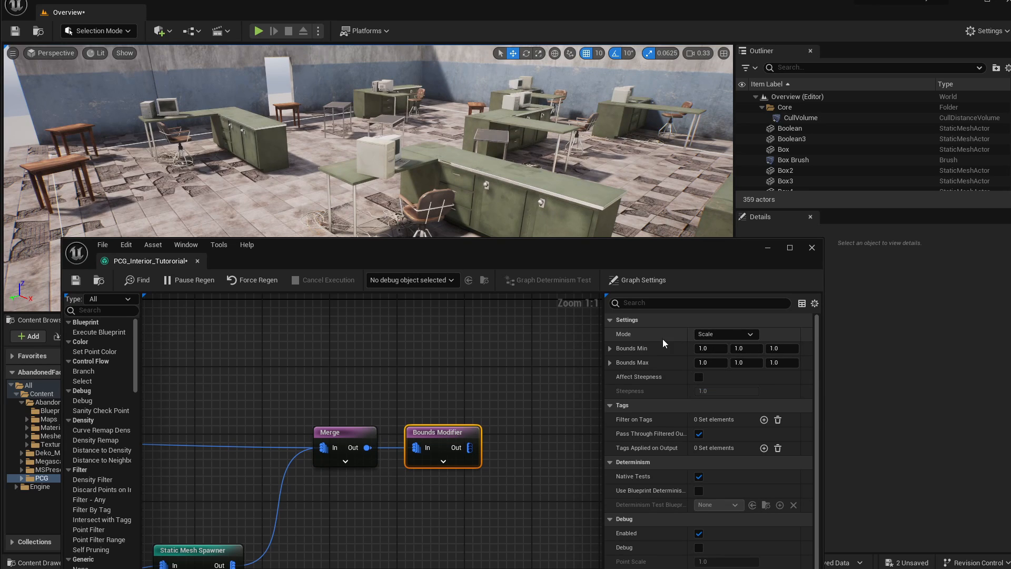
left_click(727, 340)
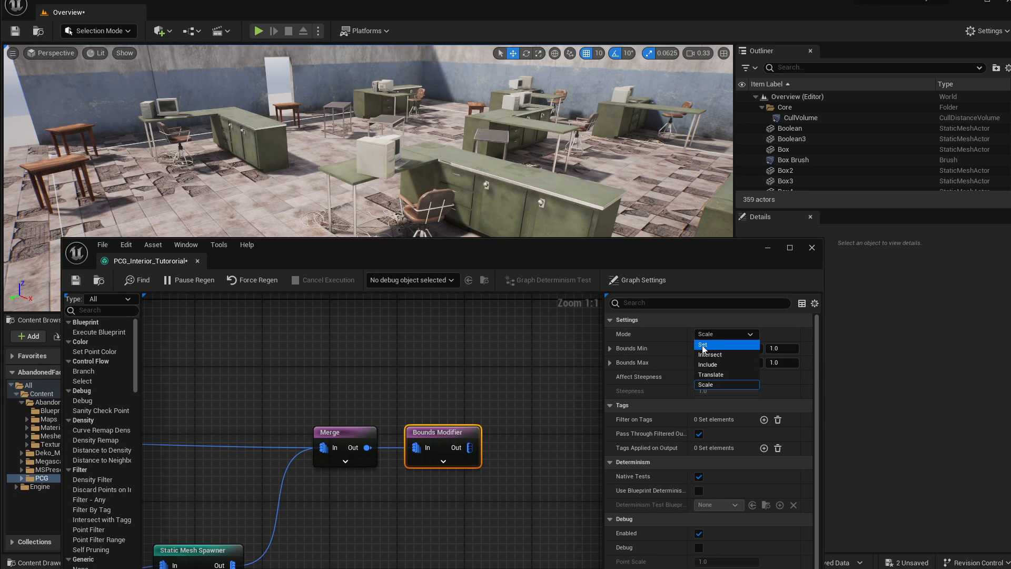
left_click(717, 335)
- Set the X and Y values of the Bounds Modifier's Bounds Min and Bounds Max to 0.9
right_click_drag(532, 394, 437, 416)
left_click(706, 352)
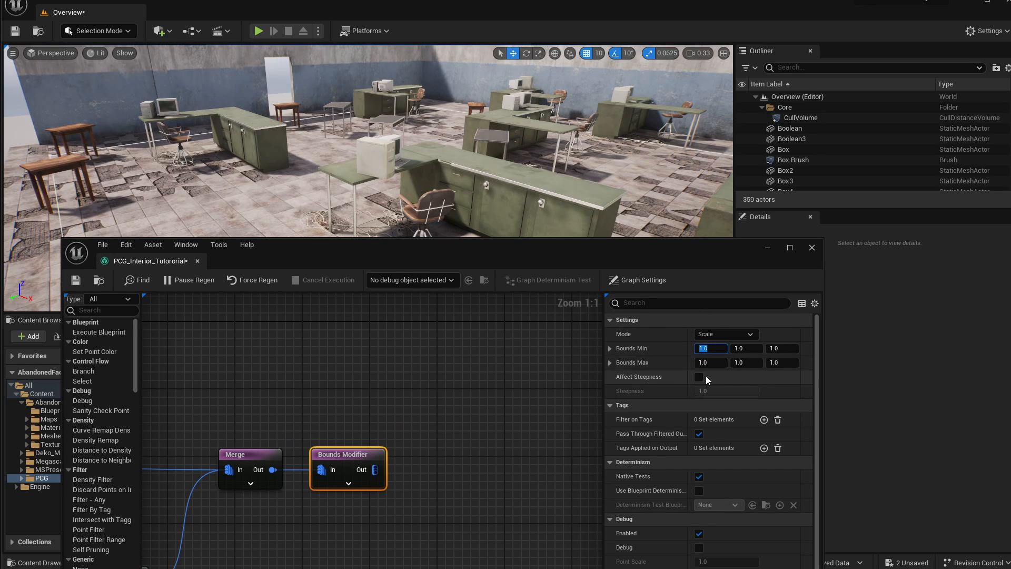
type("0.9")
key("Tab")
type(".9")
key("Return")
left_click(716, 363)
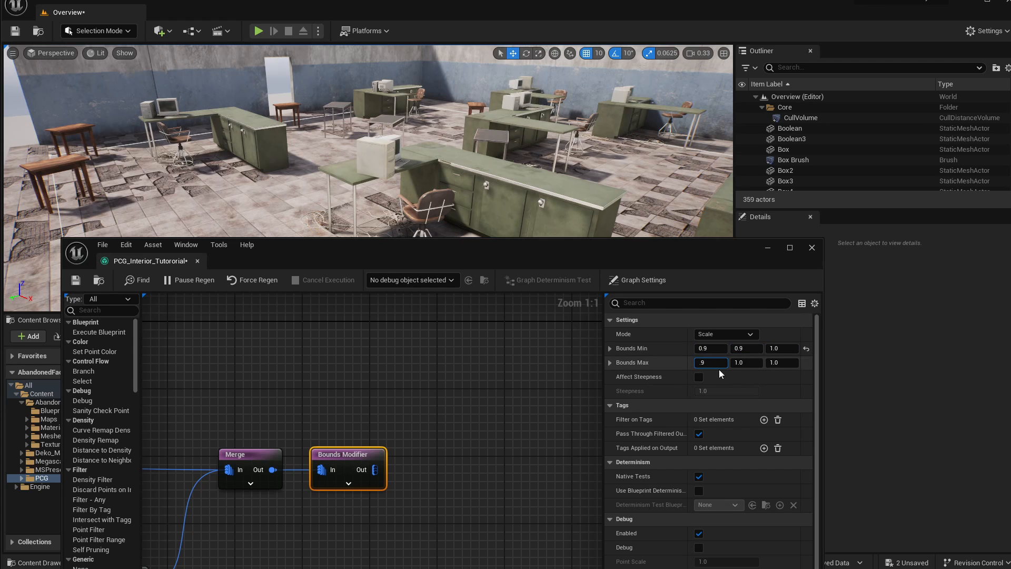
type("0.9")
key("Tab")
type(".9")
key("Return")
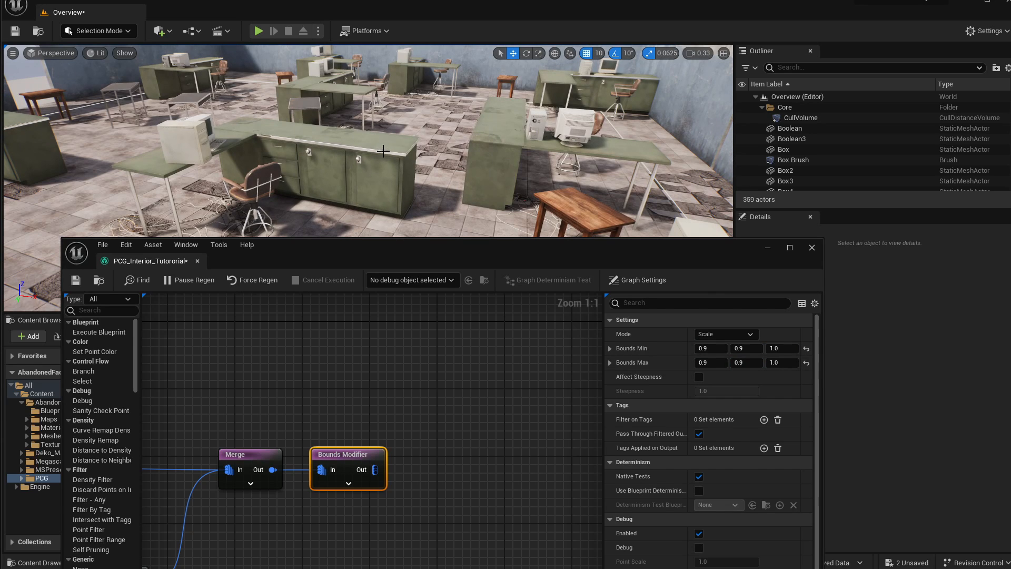
- Set the Z value of both Bounds Min and Bounds Max to 1.5 on the Bounds Modifier
left_click(782, 349)
type("1.5")
key("Tab")
key("Tab")
key("Tab")
key("Return")
right_click_drag(237, 164, 137, 153)
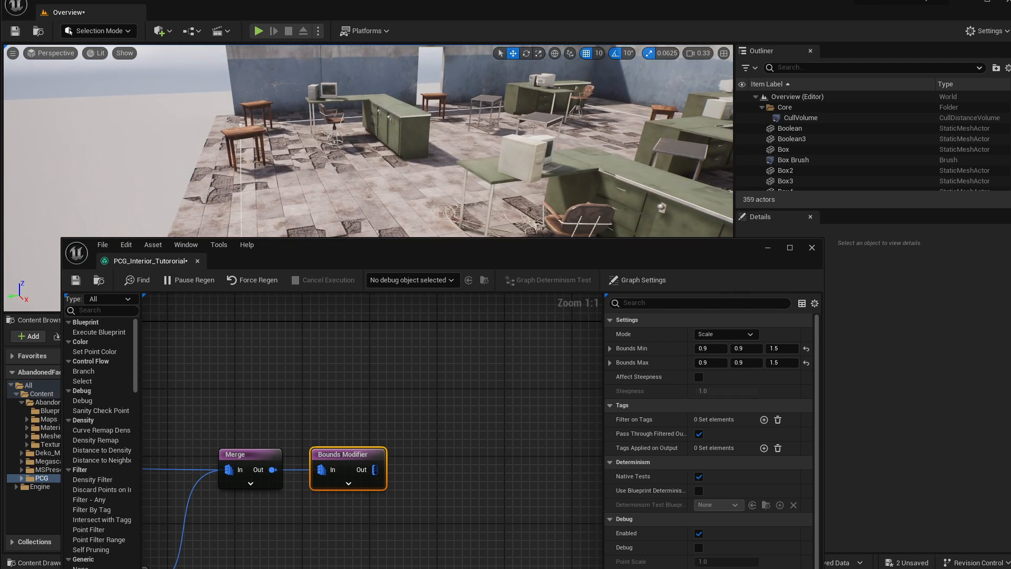
- Show the Bounds Modifier's debug boxes, inspect how they fit around the desks and tables from several angles, and hide them again
right_click_drag(327, 216, 323, 217)
key("d")
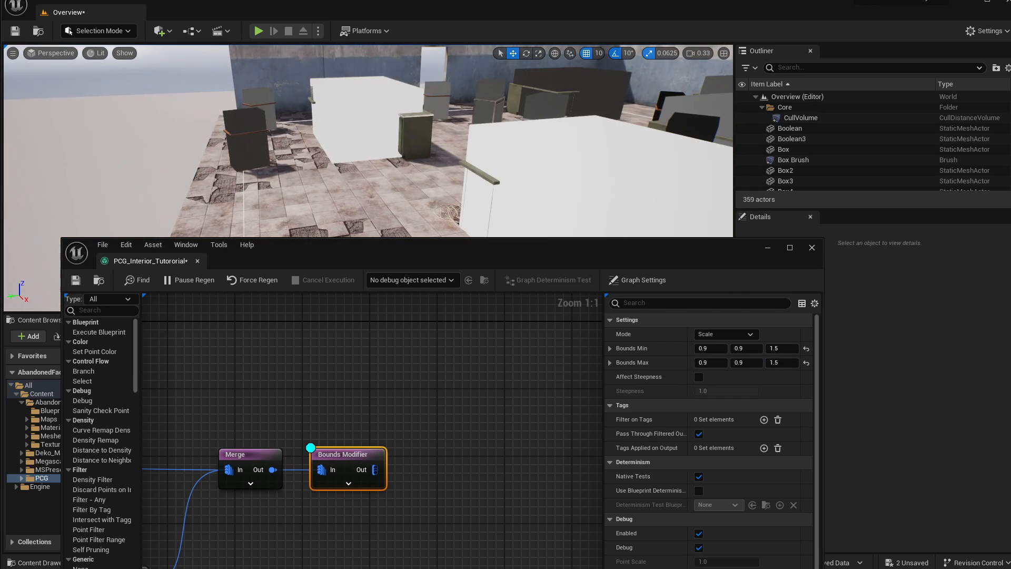
key("w")
right_click_drag(343, 147, 374, 171)
key("s")
key("w")
right_click_drag(245, 151, 121, 164)
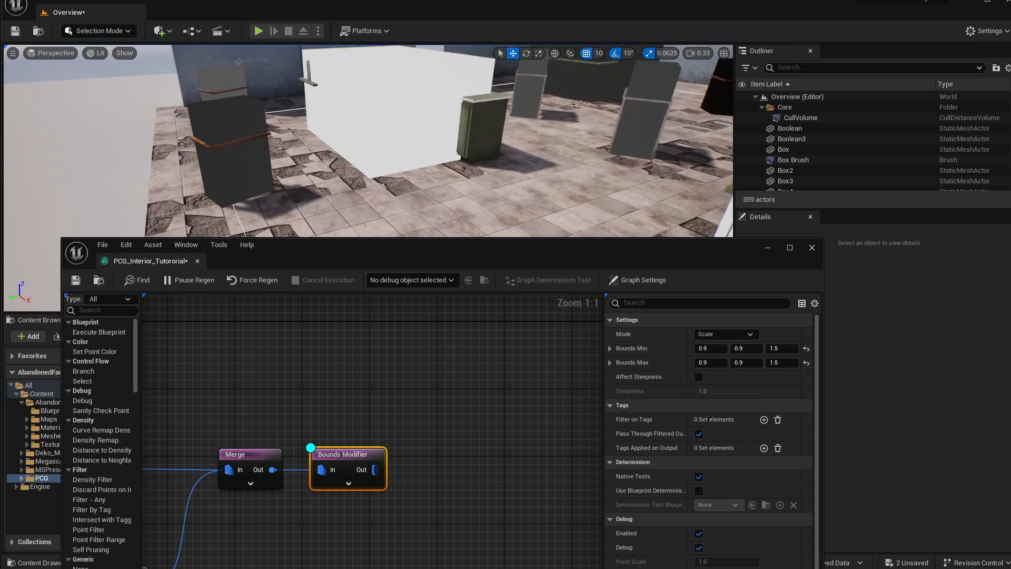
key("w")
right_click_drag(438, 162, 482, 132)
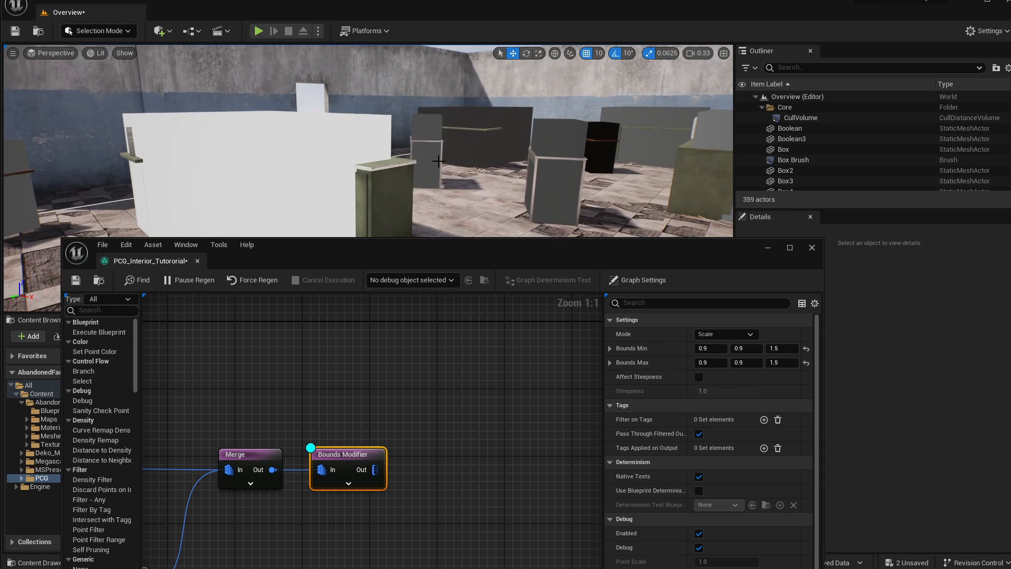
right_click_drag(324, 142, 274, 143)
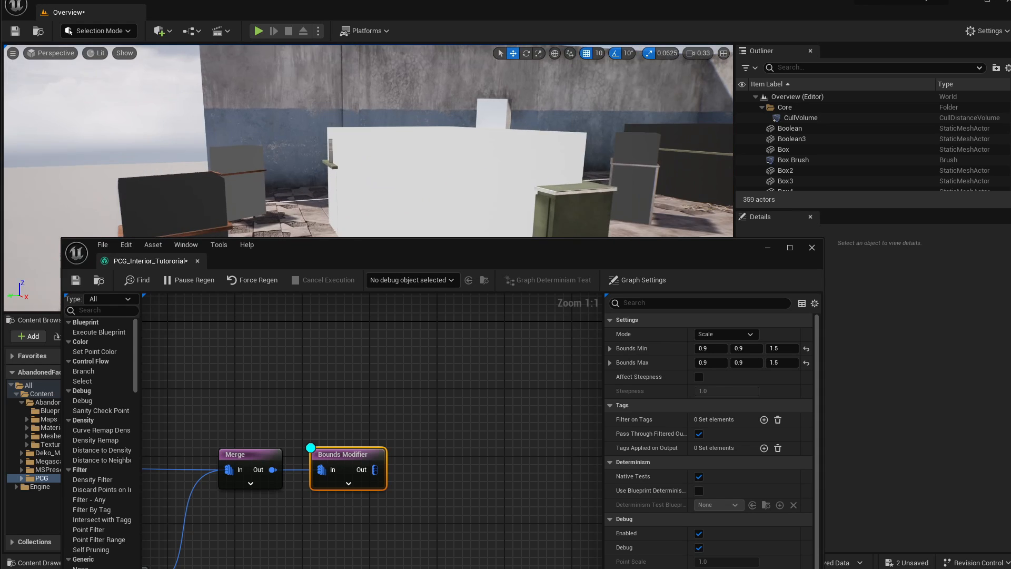
right_click_drag(365, 158, 502, 137)
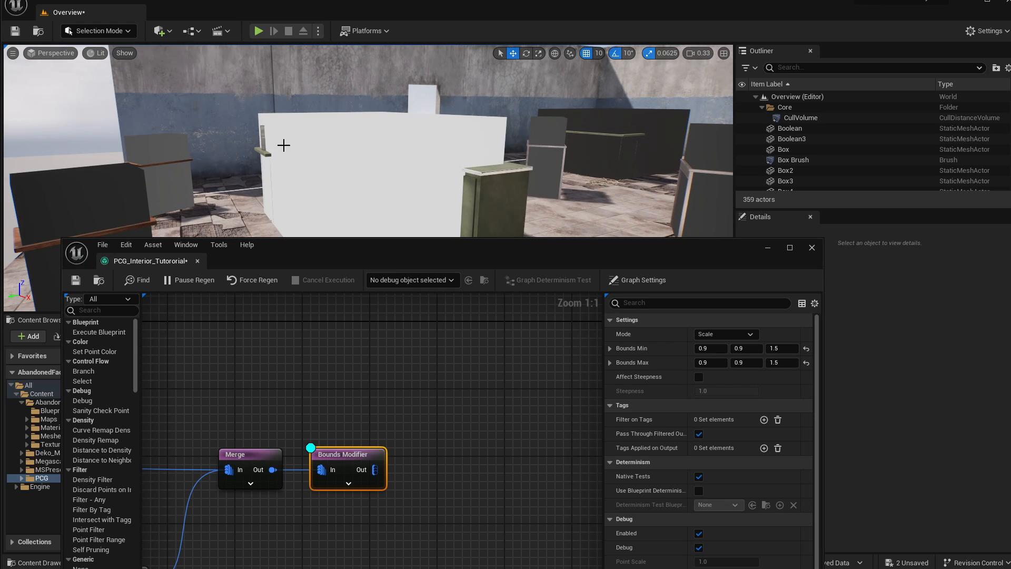
key("s")
right_click_drag(284, 145, 392, 151)
key("w")
right_click_drag(321, 109, 310, 86)
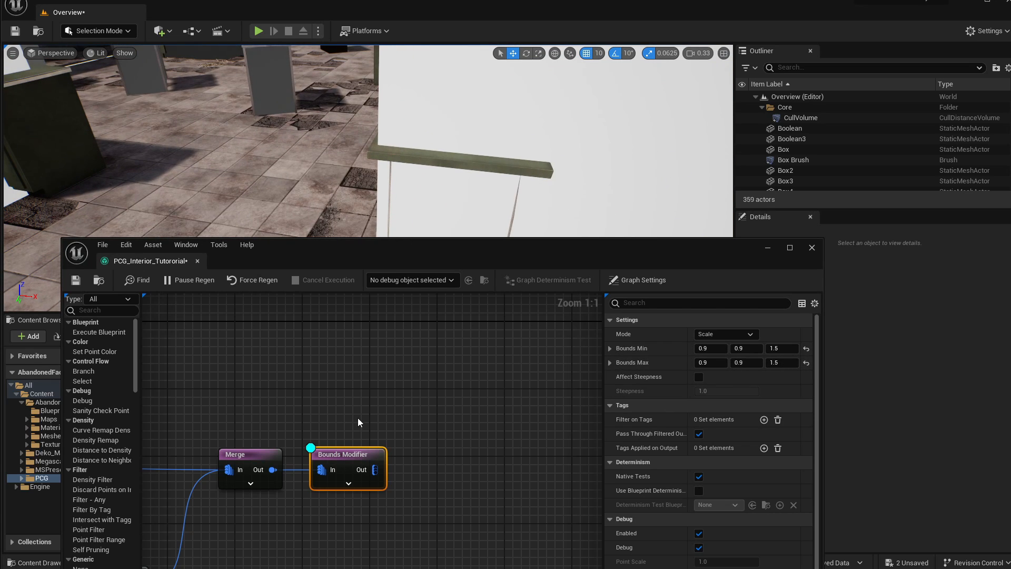
key("d")
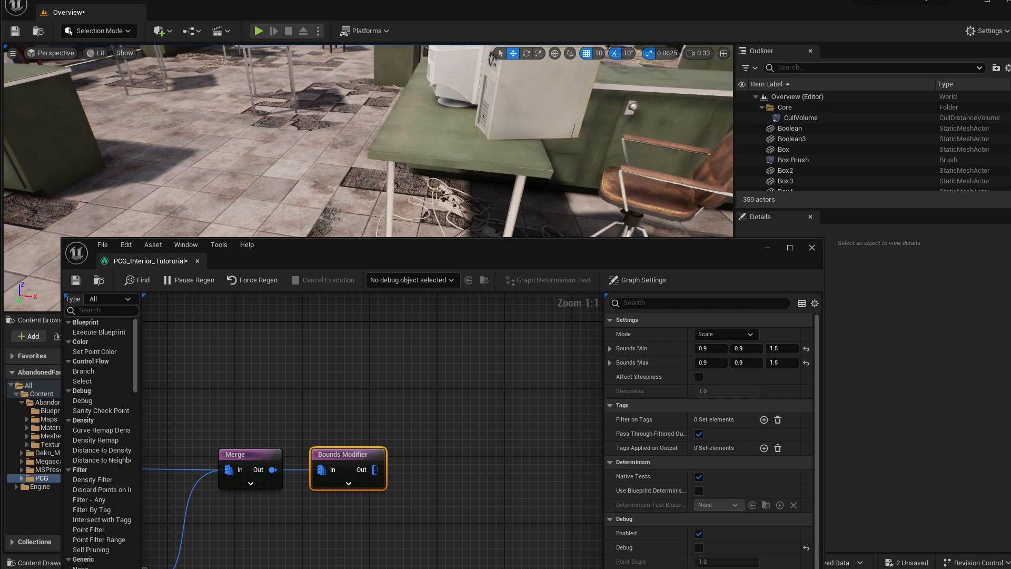
- Add a World Ray Hit Query node and place it above the Bounds Modifier
right_click(360, 415)
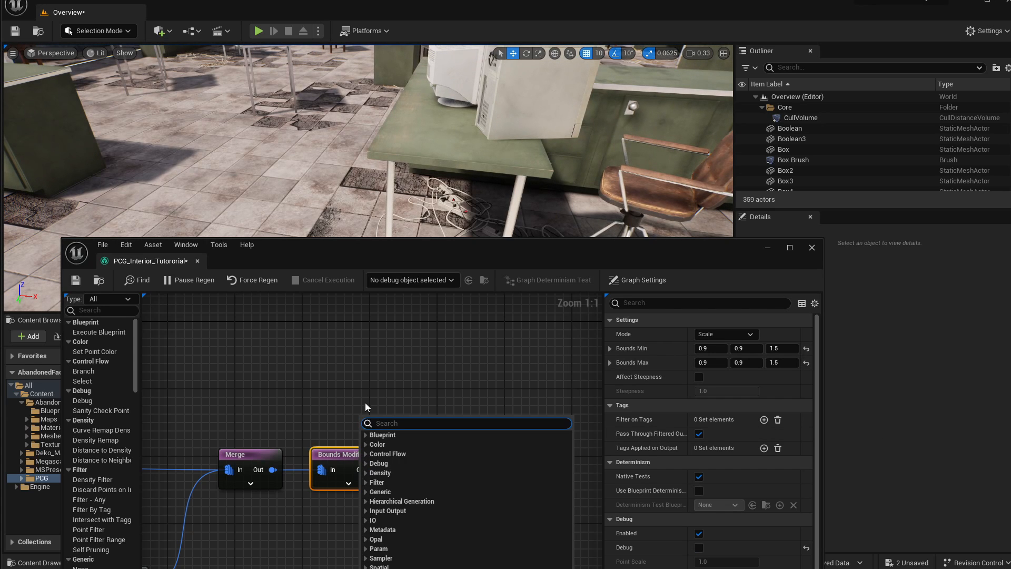
type("wor")
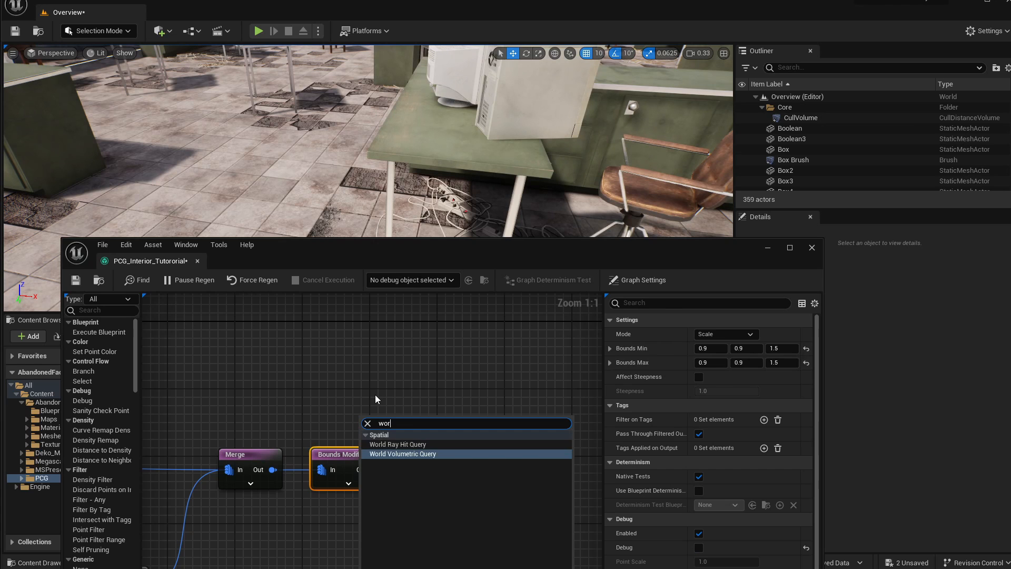
key("Up")
key("Return")
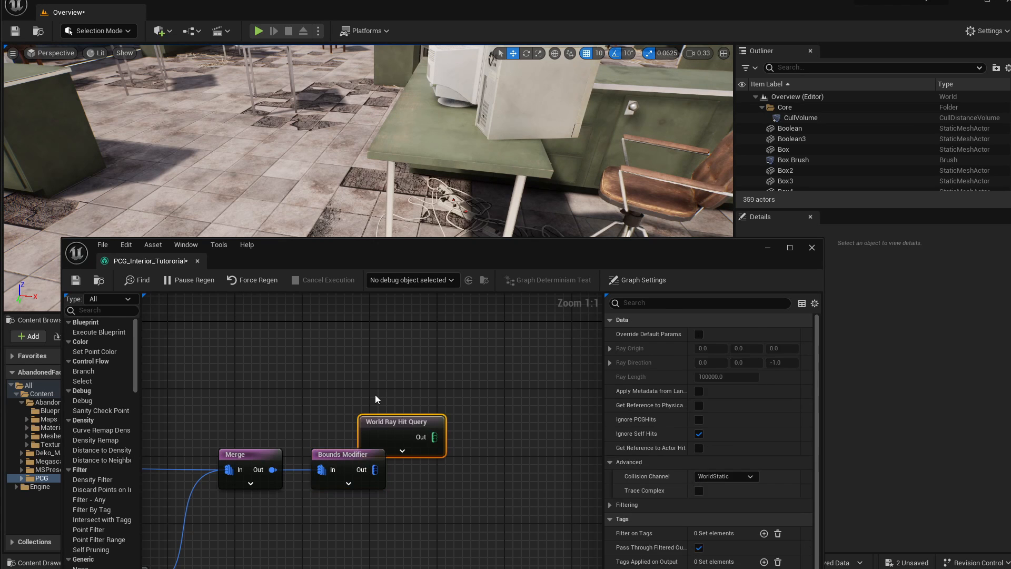
left_click_drag(393, 422, 364, 398)
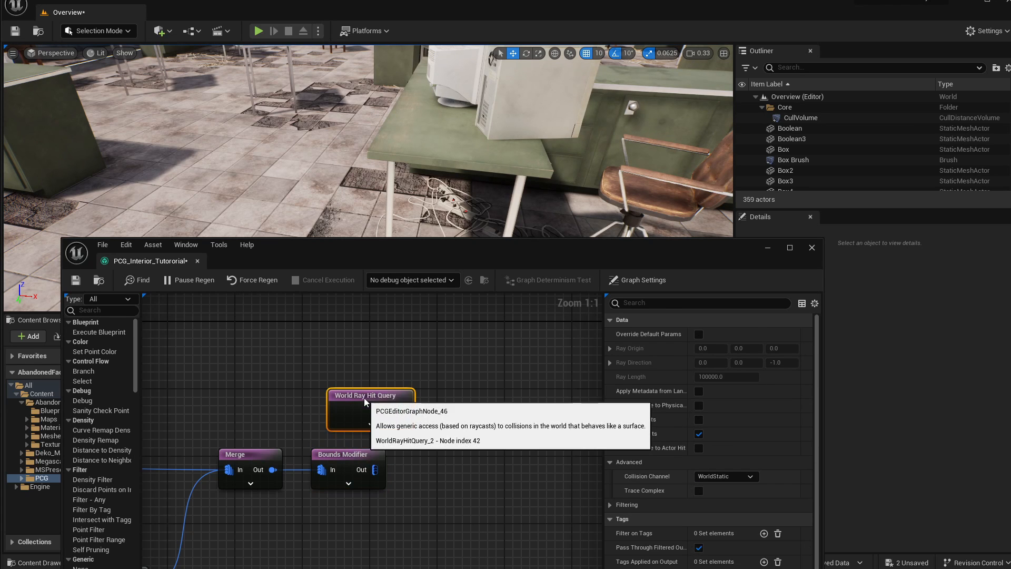
- Add a Surface Sampler fed by the World Ray Hit Query, use the Bounds Modifier as its Bounding Shape, and show its debug points
right_click_drag(501, 132, 508, 105)
key("s")
right_click_drag(448, 101, 420, 107)
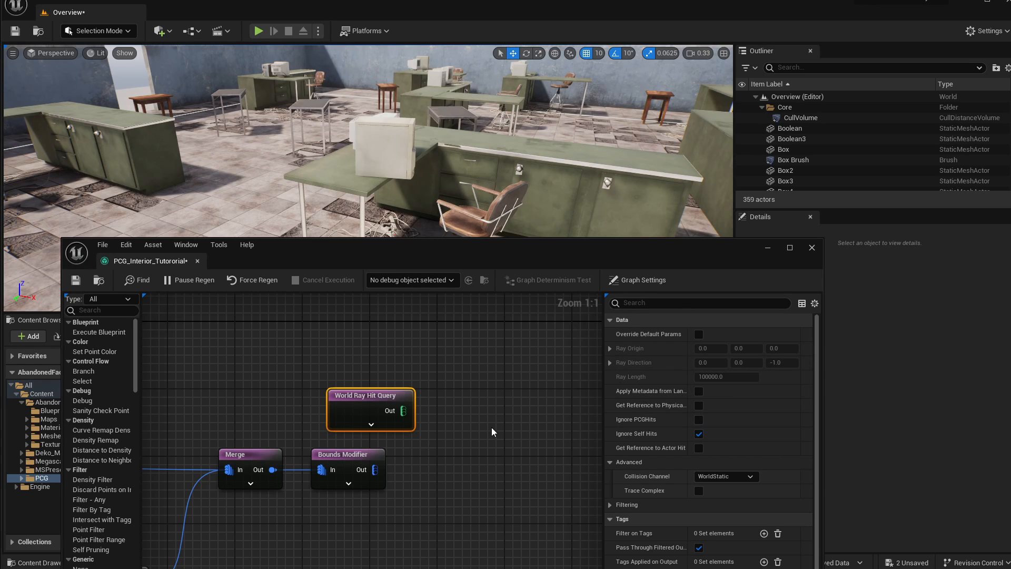
mouse_move(404, 410)
left_click_drag(404, 411, 447, 438)
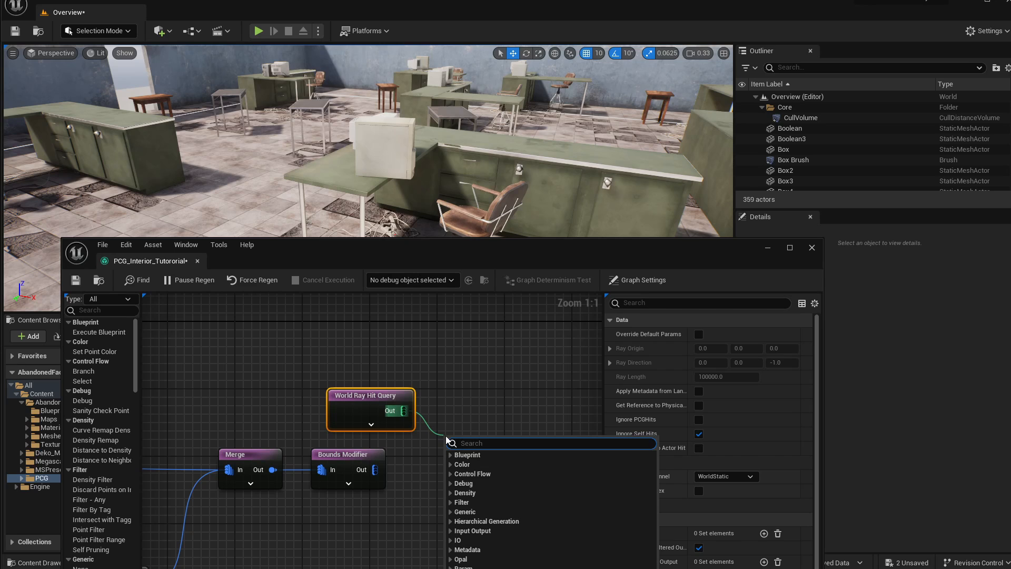
type("sur")
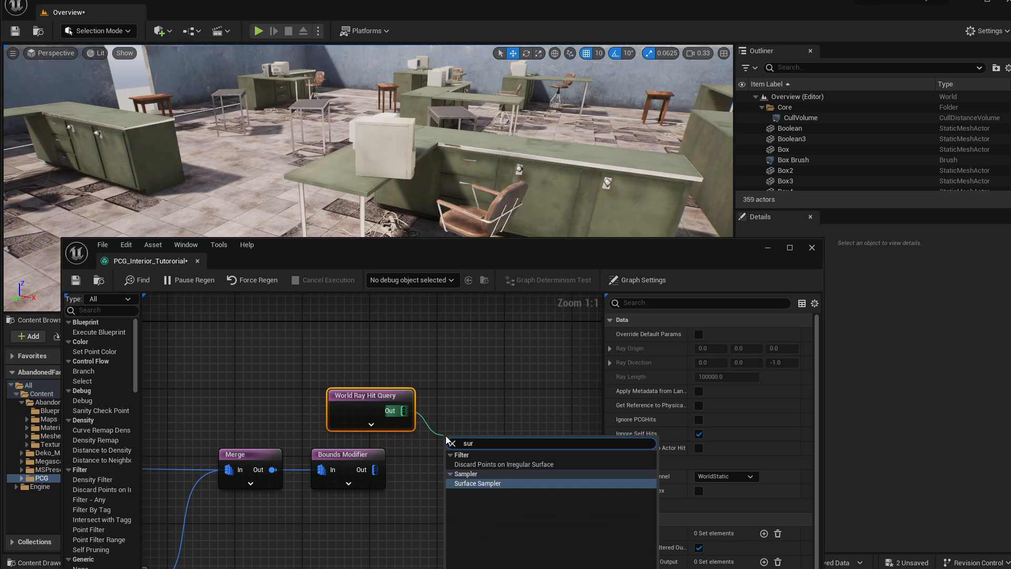
left_click(478, 482)
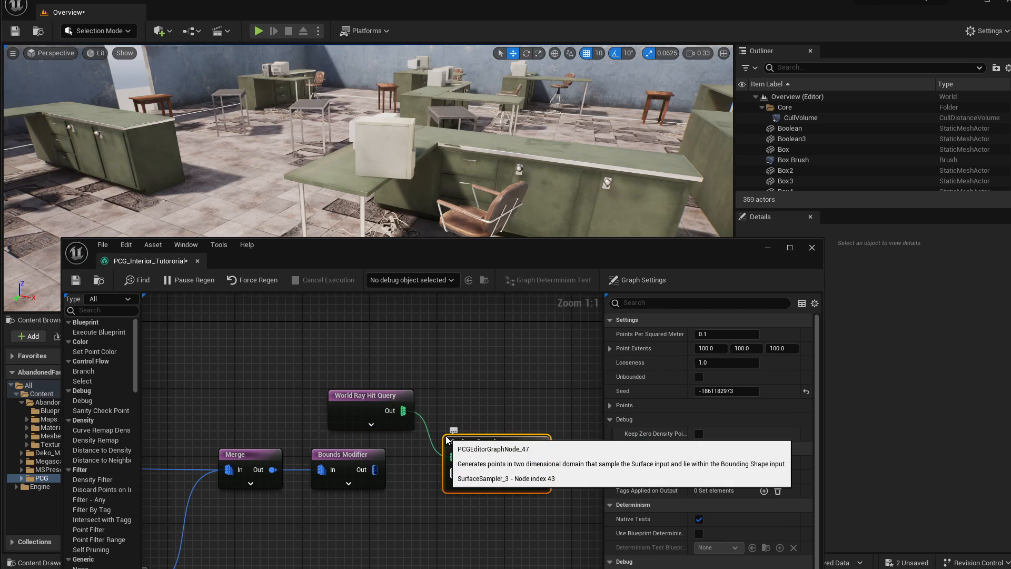
left_click_drag(375, 469, 460, 476)
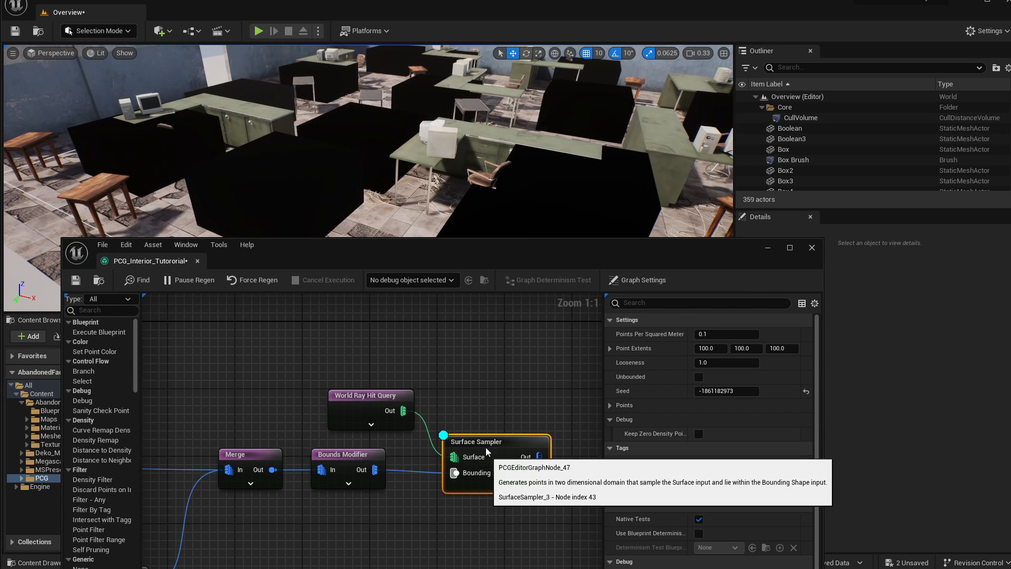
right_click_drag(504, 125, 537, 109)
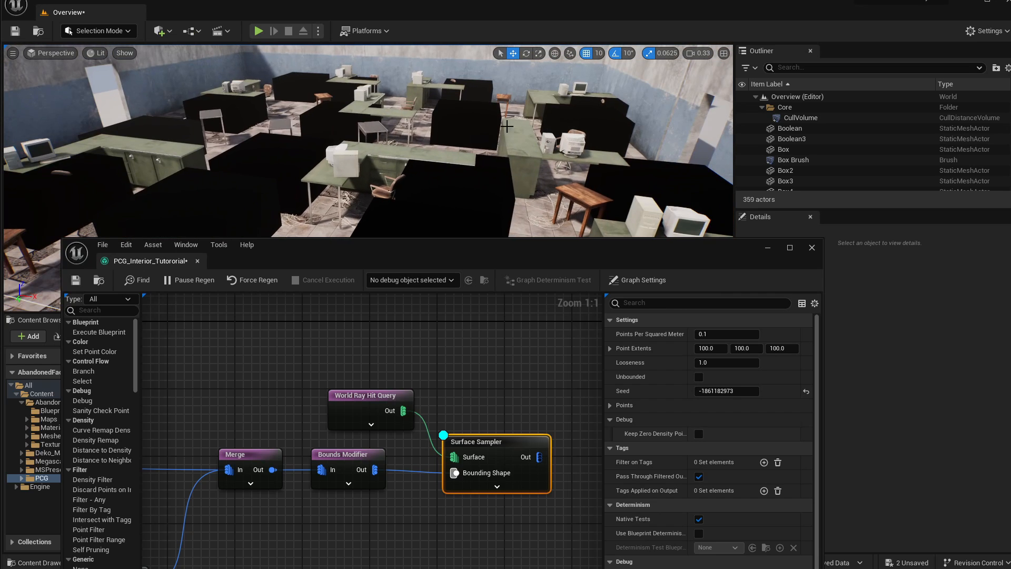
- Set the Surface Sampler's Point Extents to 10 on all three axes
left_click(364, 400)
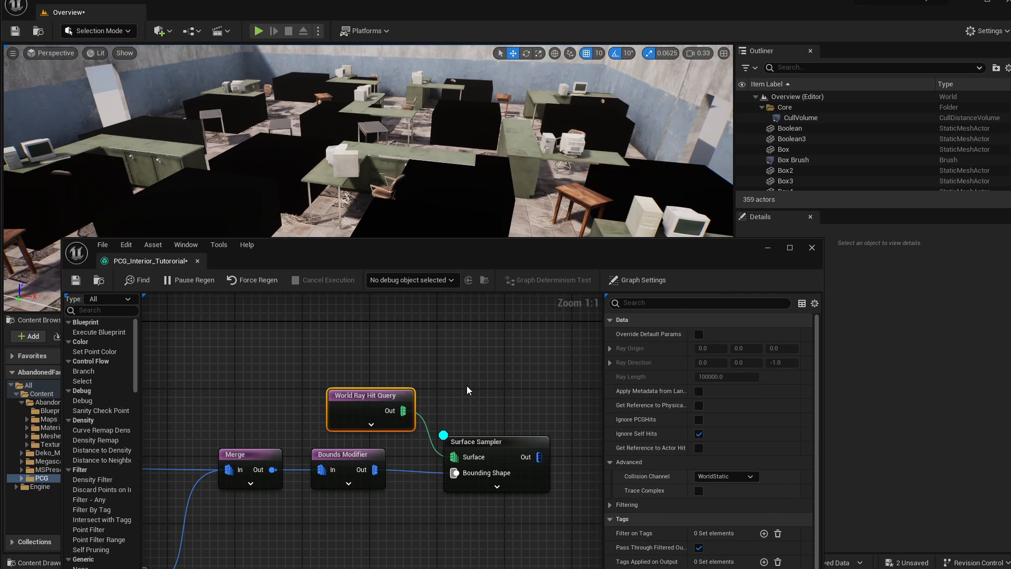
left_click(506, 442)
left_click(703, 334)
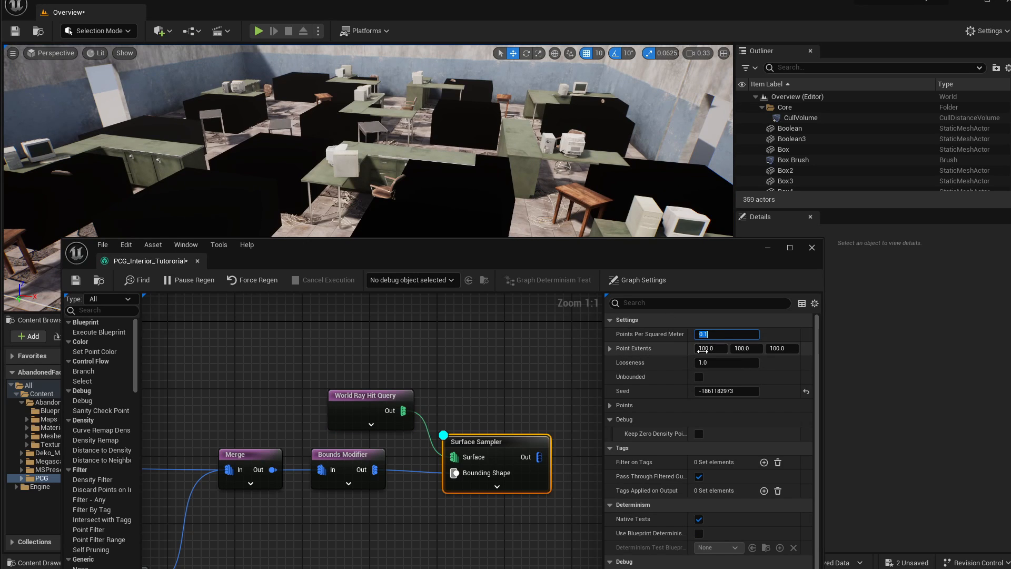
left_click(711, 349)
type("10")
key("Return")
left_click(752, 349)
type("10")
key("Return")
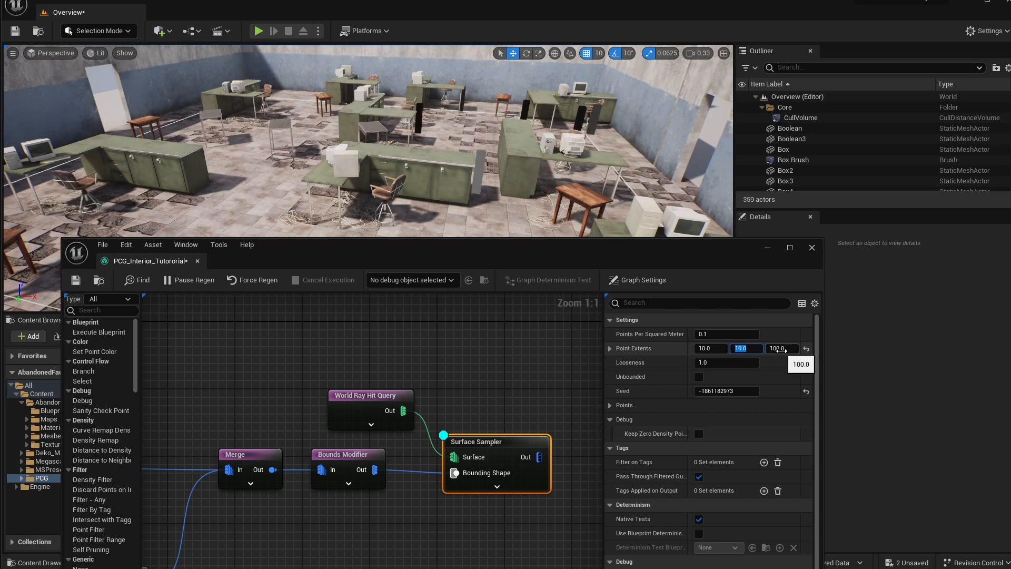
left_click(778, 350)
type("10")
key("Return")
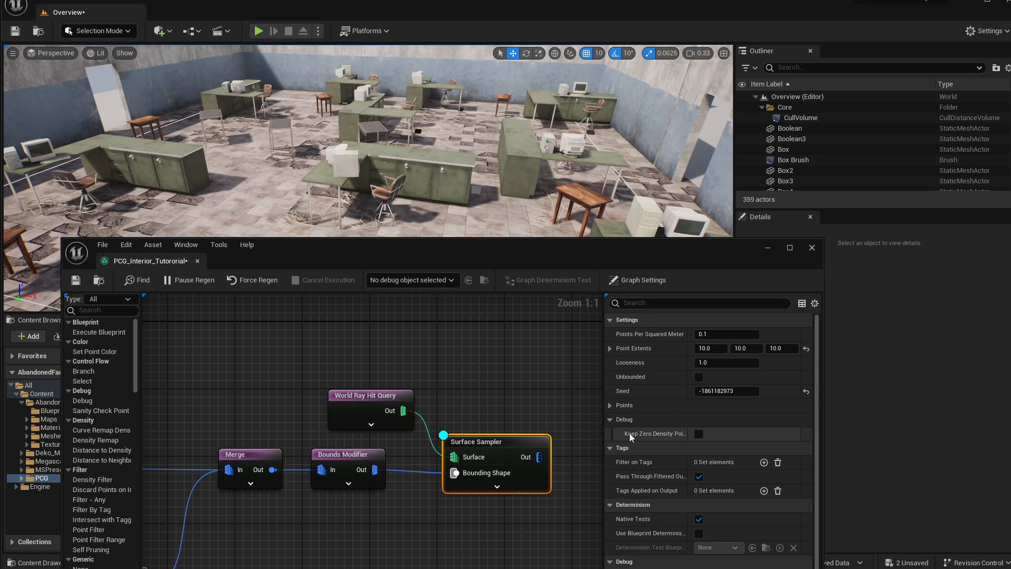
- Set the Surface Sampler's Points Per Squared Meter to 5 and inspect where the debug points fall around the desks
left_click(725, 334)
type("5")
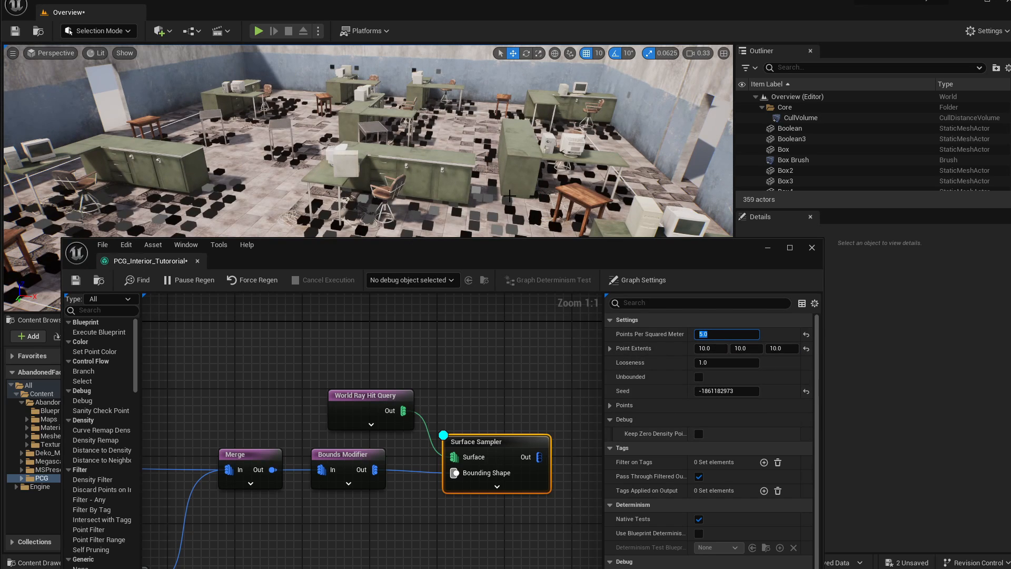
key("Return")
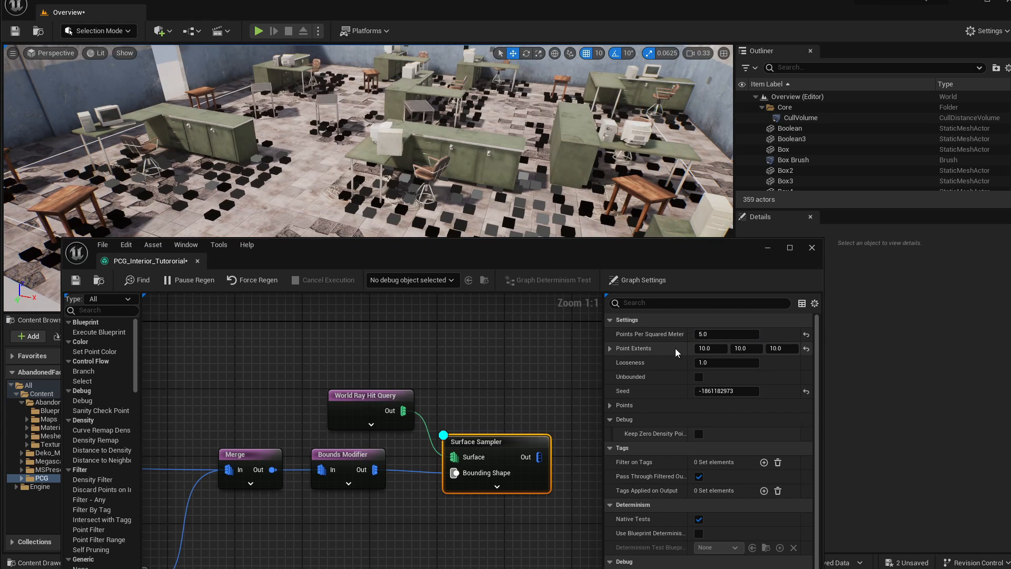
right_click_drag(553, 174, 506, 177)
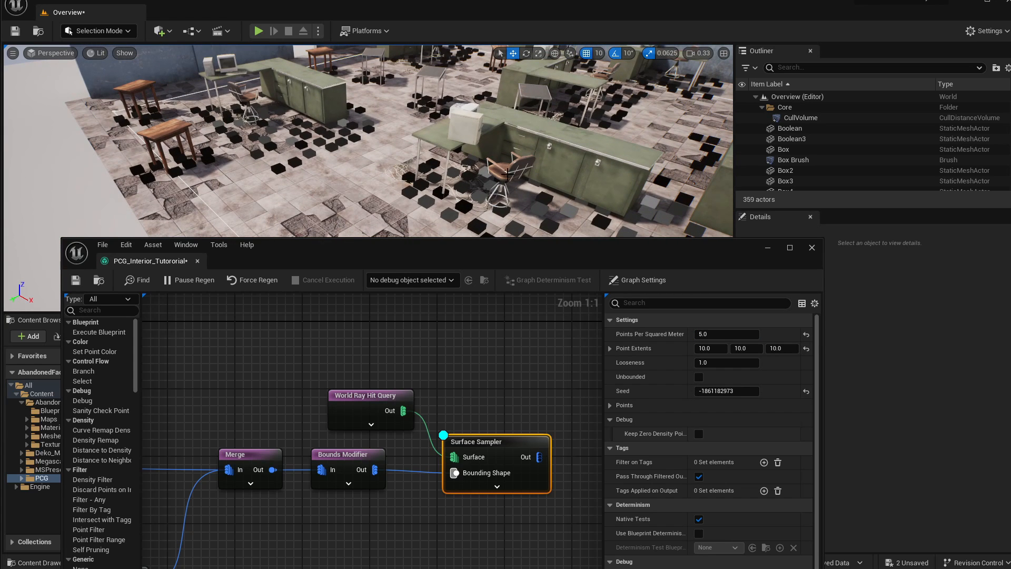
mouse_move(550, 173)
right_mouse_down()
mouse_move(548, 160)
mouse_move(559, 158)
mouse_move(547, 159)
right_mouse_up()
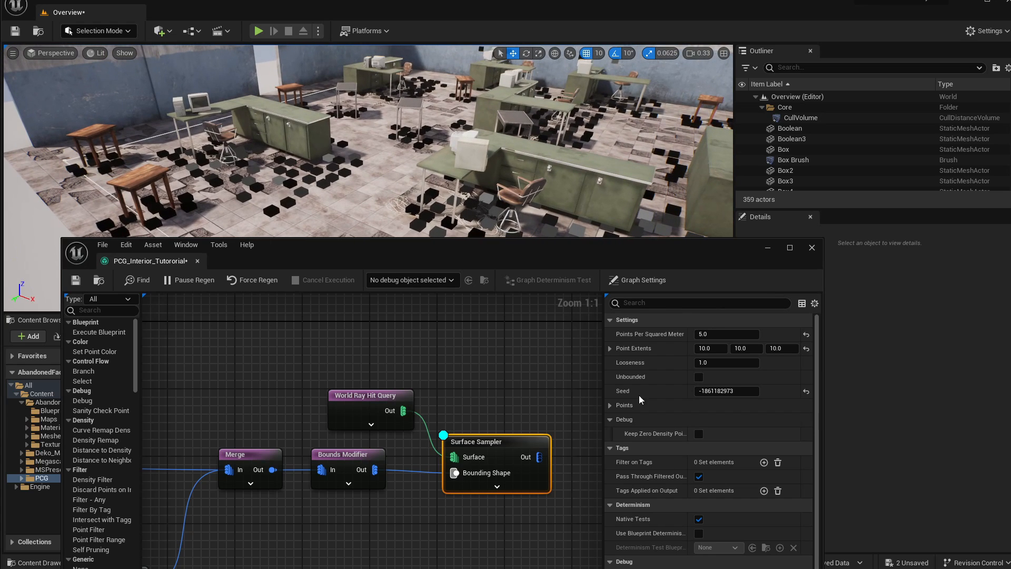
- Check the desk spawner's Collision Presets and set the World Ray Hit Query's Collision Channel to WorldDynamic
left_click(363, 395)
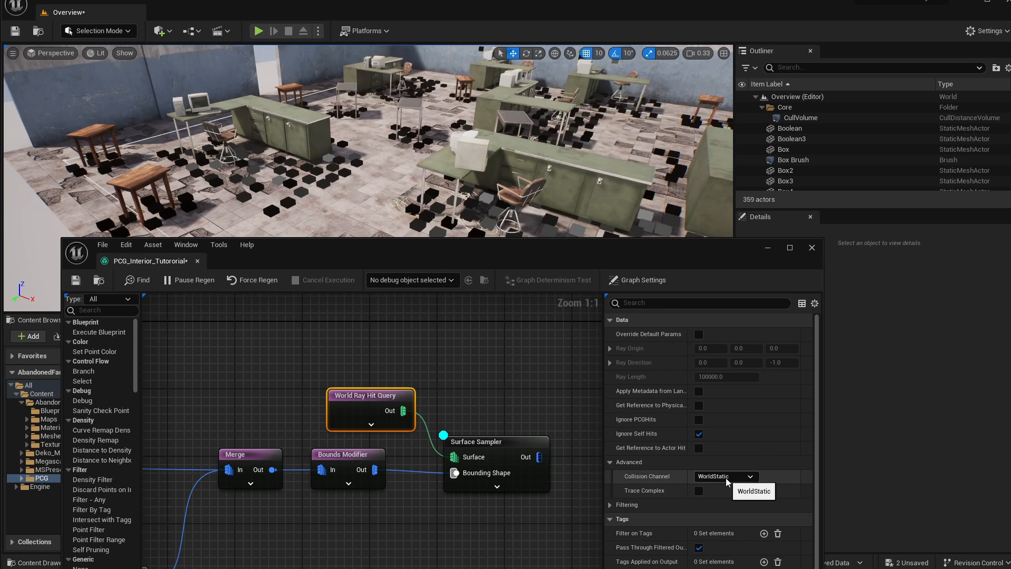
right_click_drag(177, 414, 372, 422)
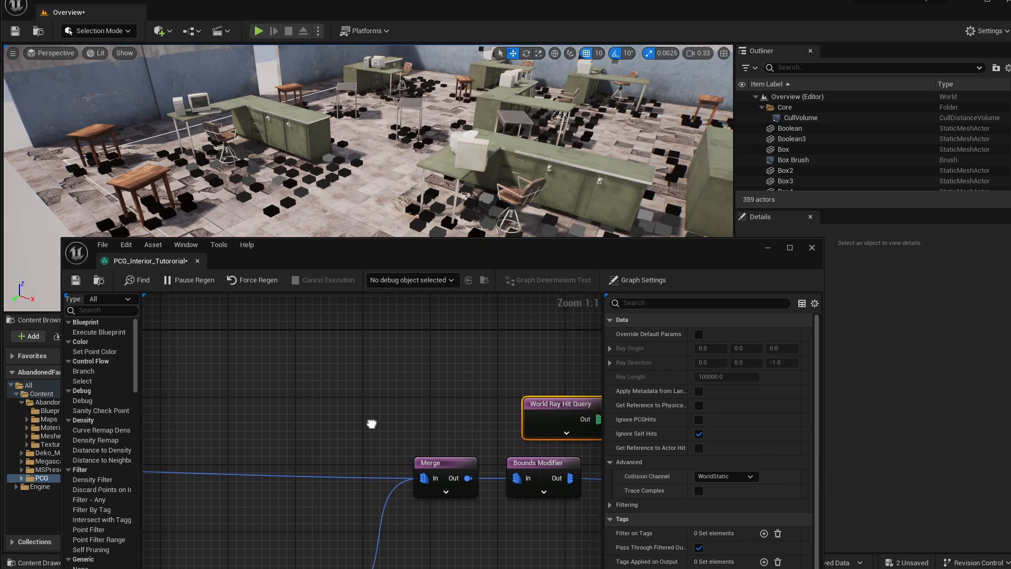
left_click(313, 568)
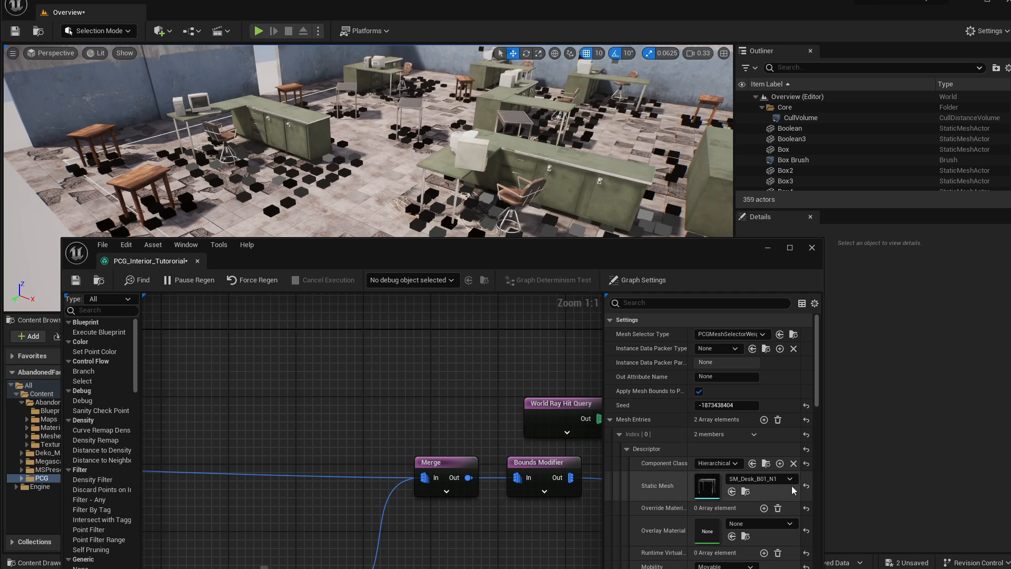
scroll(743, 447, "down", 5)
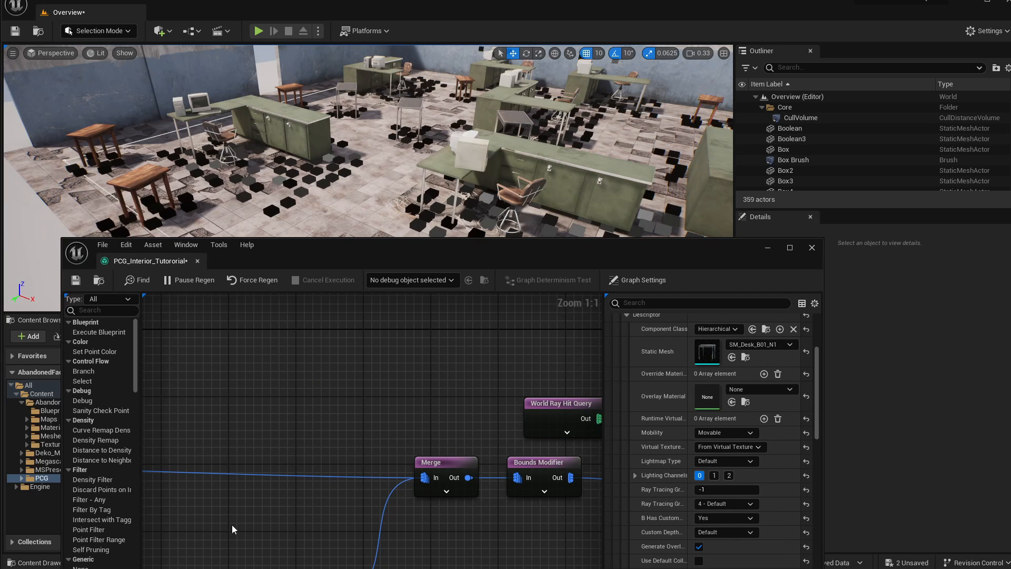
scroll(733, 473, "up", 2)
scroll(729, 490, "down", 4)
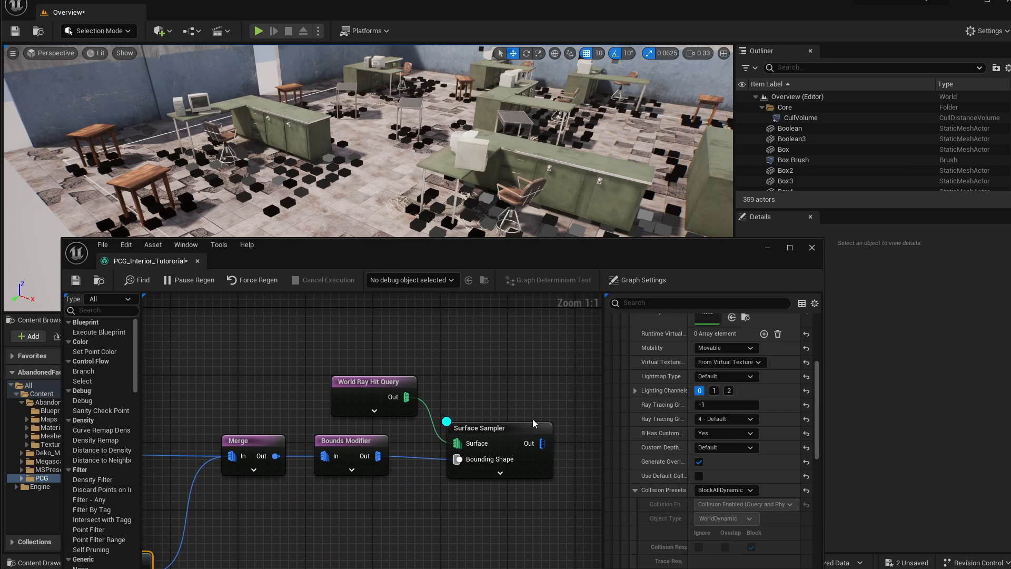
left_click_drag(498, 429, 497, 440)
left_click_drag(353, 334, 342, 441)
left_click_drag(373, 310, 376, 397)
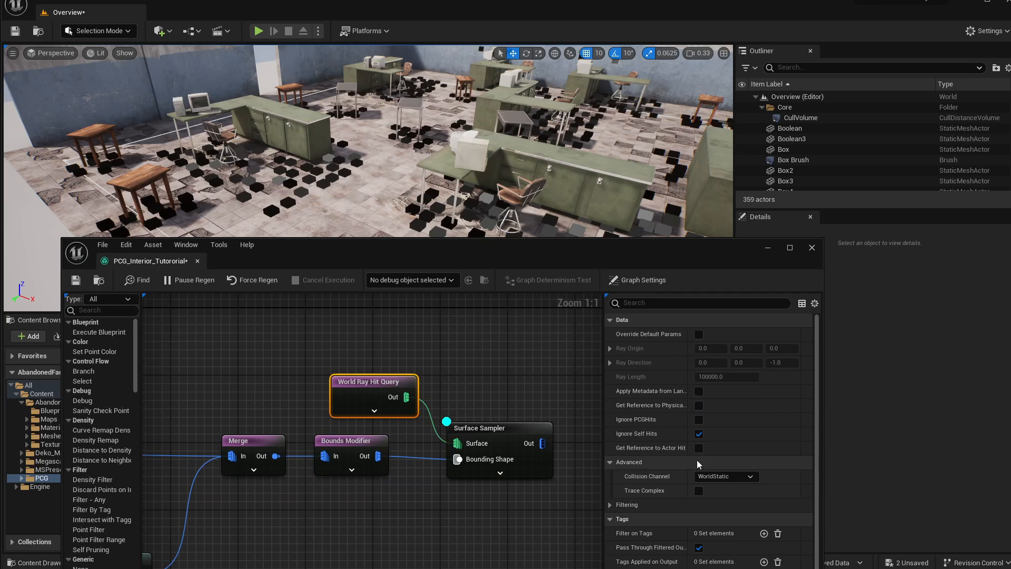
left_click(724, 476)
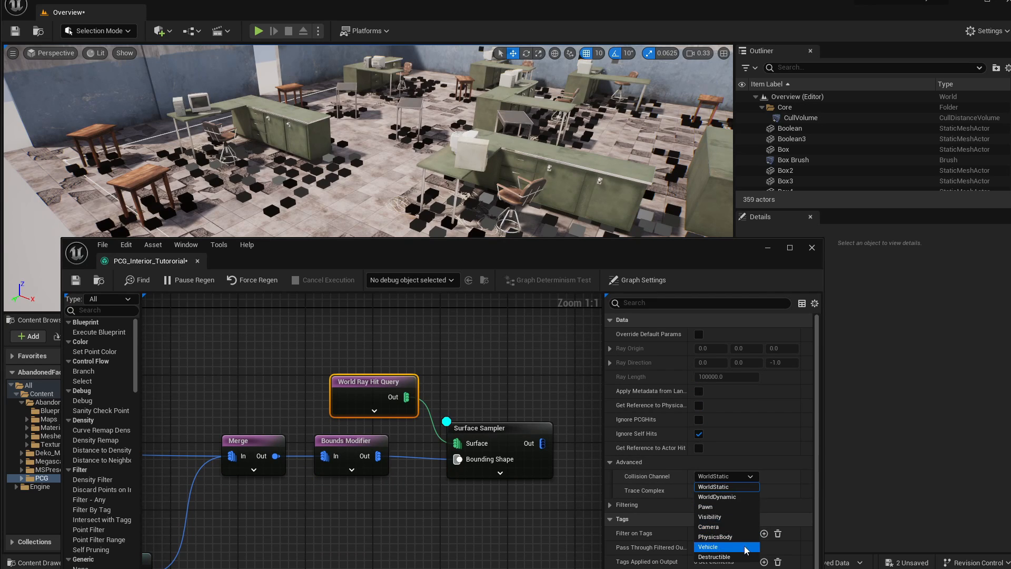
left_click(731, 497)
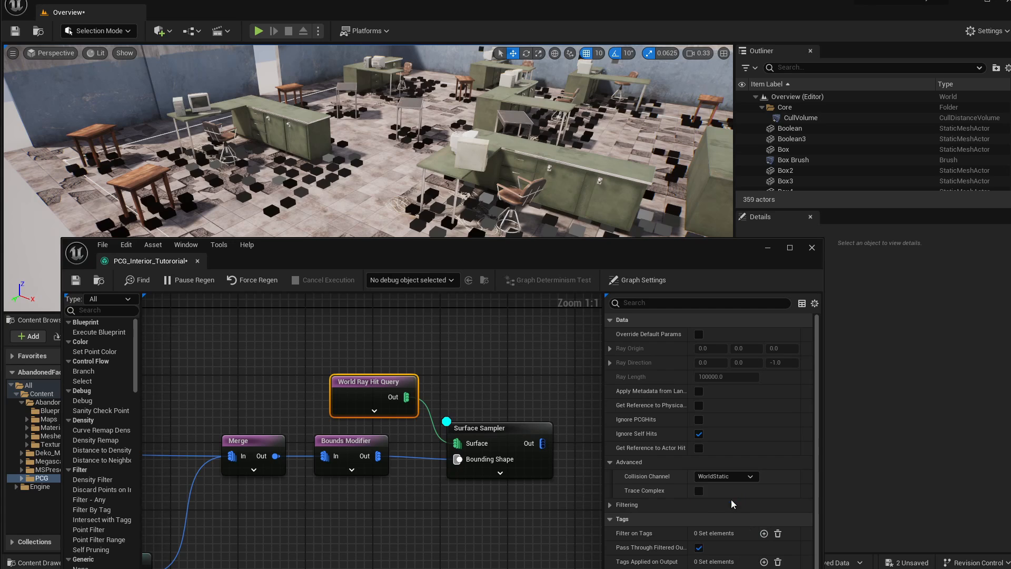
right_click_drag(473, 122, 505, 124)
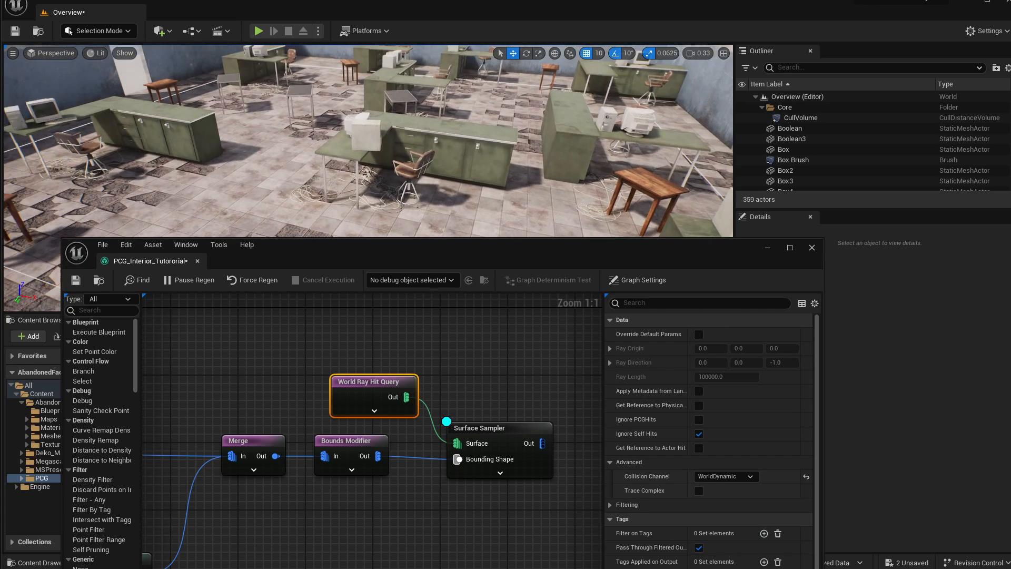
- Disable Ignore Self Hits on the World Ray Hit Query and inspect the sampled points around the desks up close
left_click(472, 358)
left_click(388, 396)
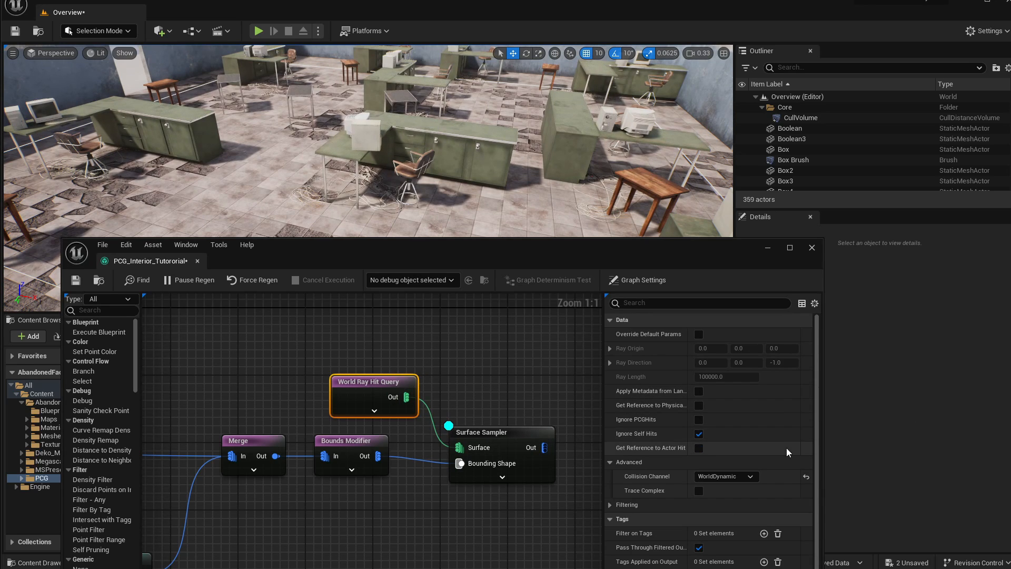
left_click(699, 435)
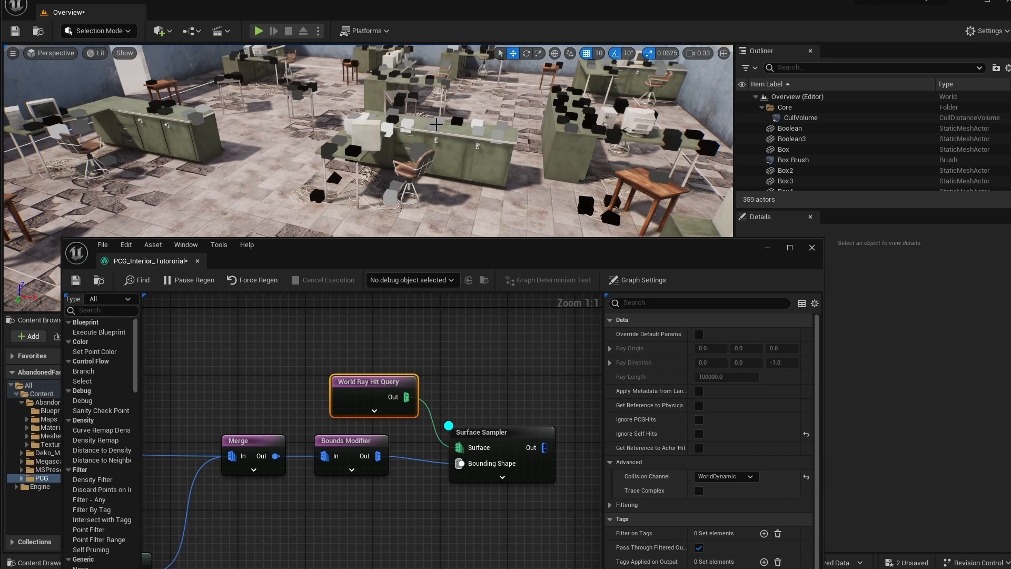
left_click(489, 452)
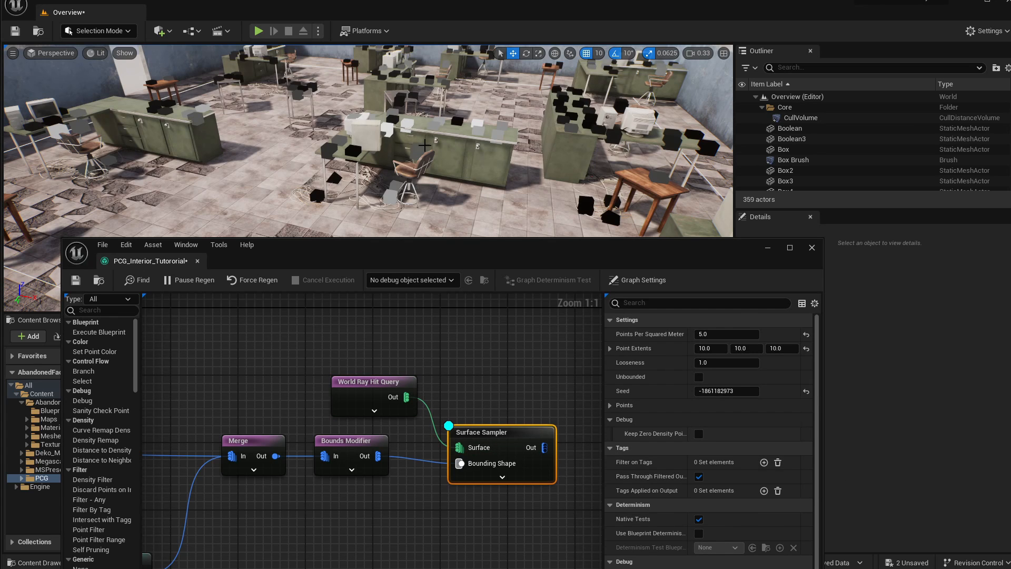
right_click_drag(448, 135, 474, 174)
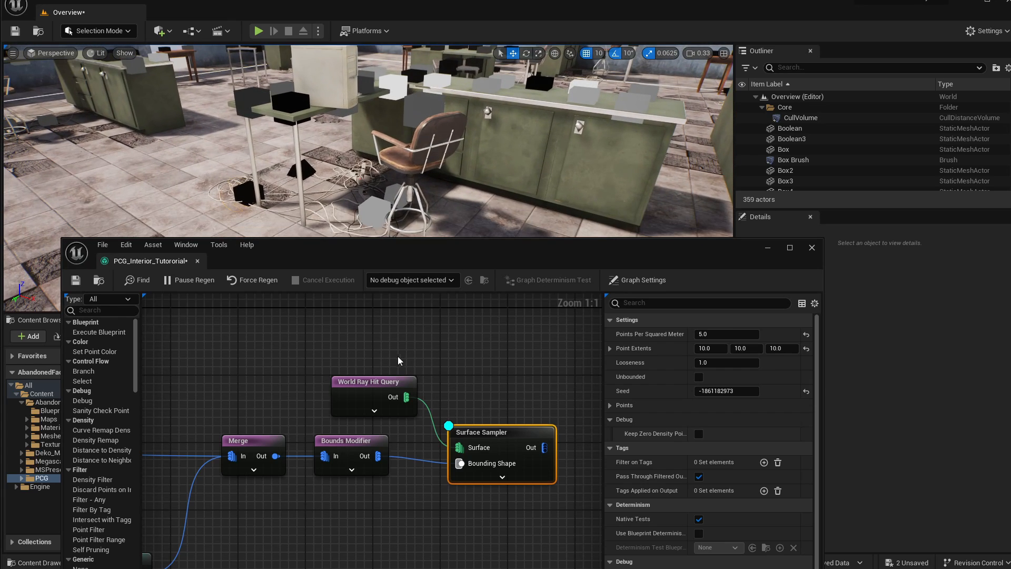
- Enable Override Default Params on the World Ray Hit Query and set the Ray Origin's Z value to 700
left_click(394, 391)
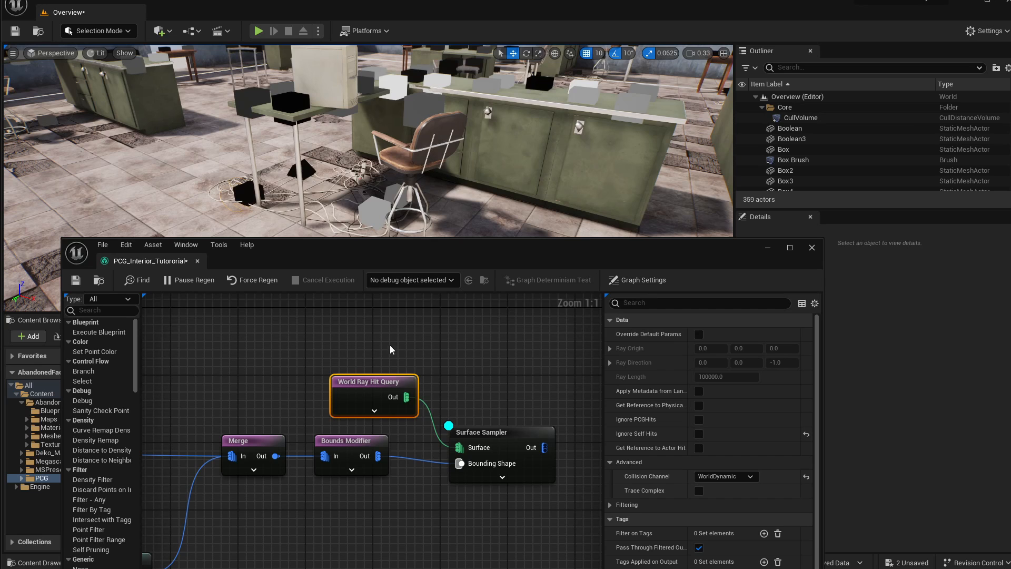
mouse_move(569, 173)
right_mouse_down()
mouse_move(583, 159)
mouse_move(571, 173)
right_mouse_up()
key("s")
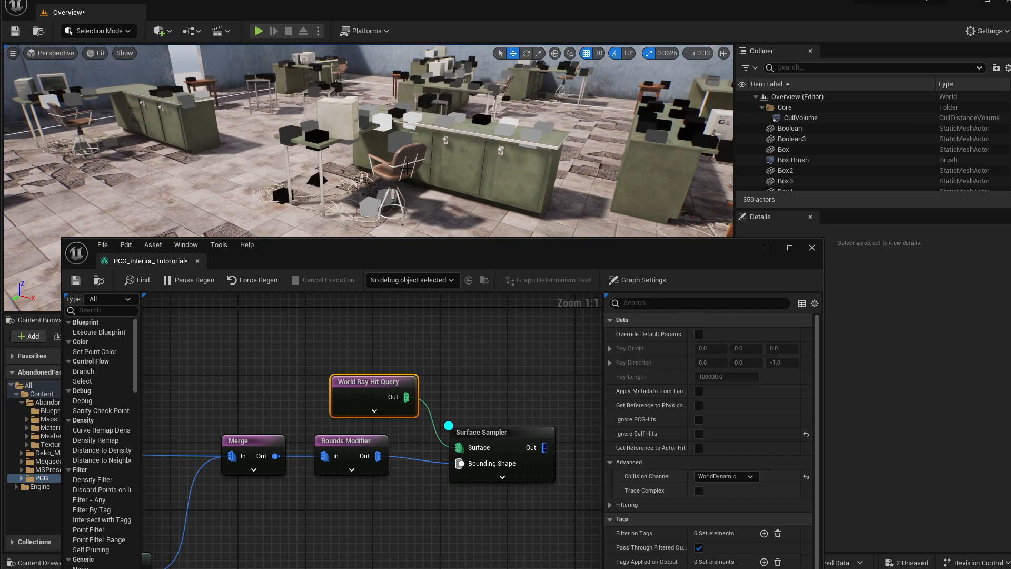
left_click(699, 334)
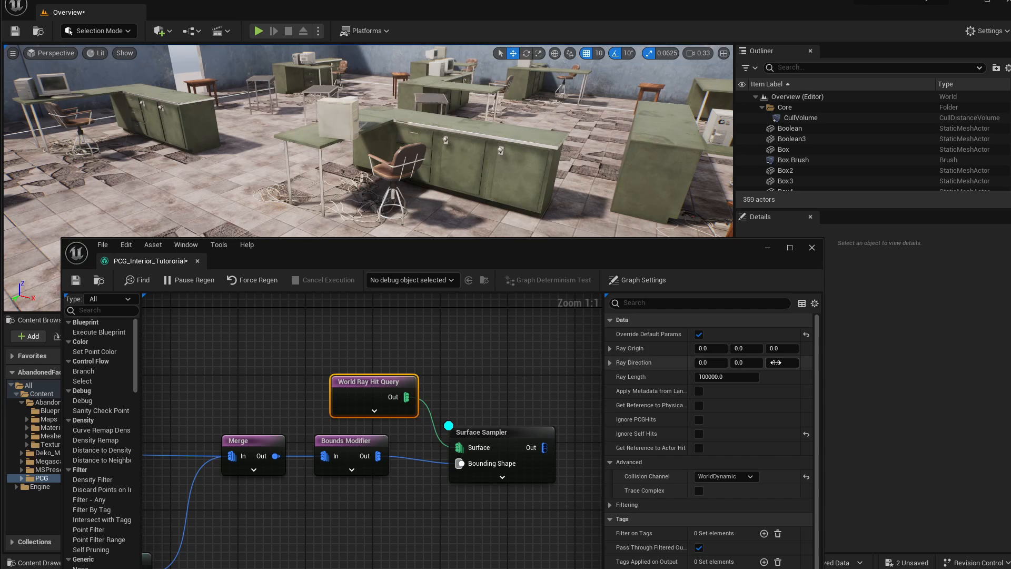
left_click(780, 348)
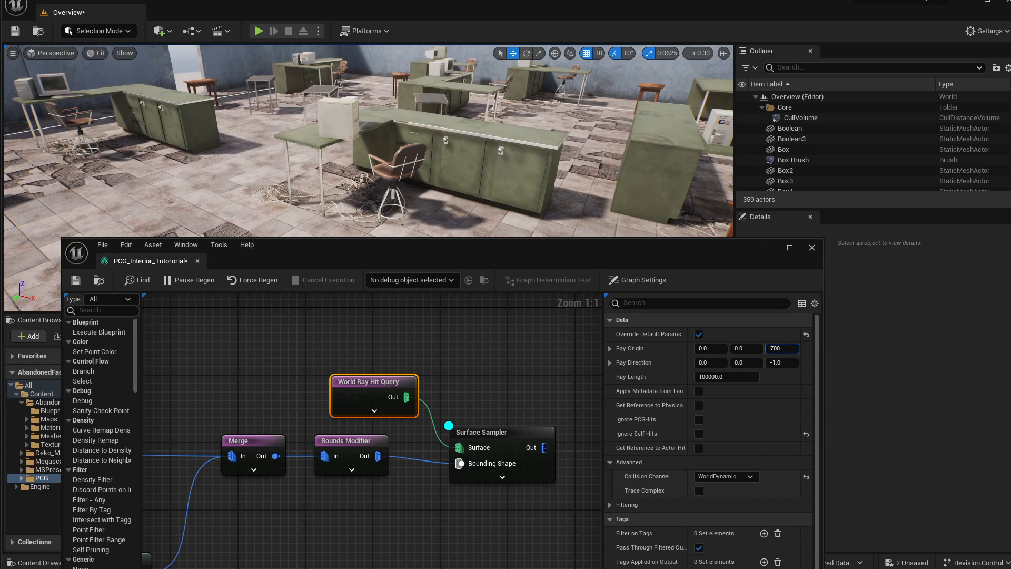
type("700")
key("Return")
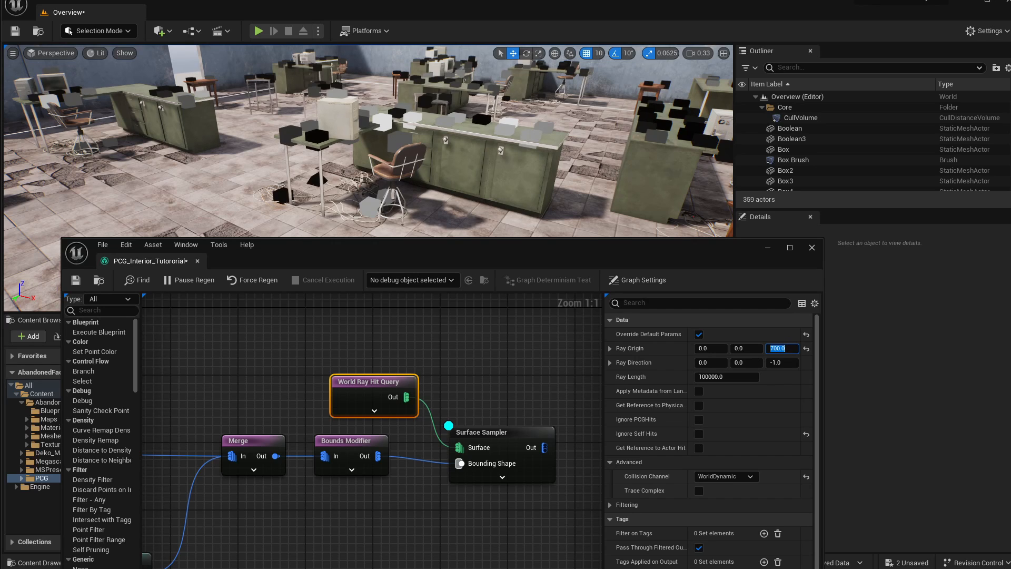
- Set the World Ray Hit Query's Ray Length to 200 and inspect the sampled points on the desks
key("Tab")
key("Tab")
key("Tab")
key("Tab")
type("20")
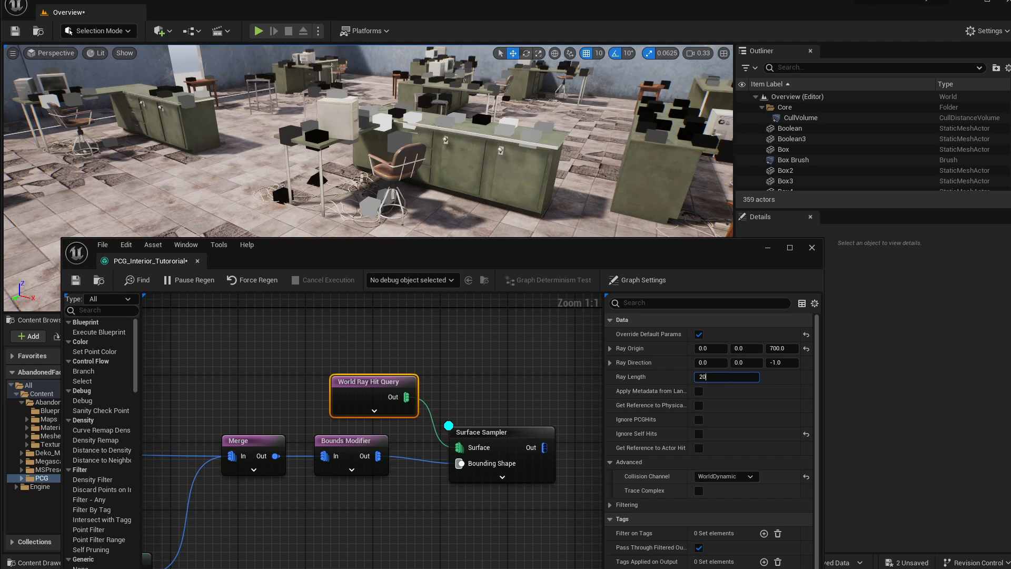
type("0")
key("Return")
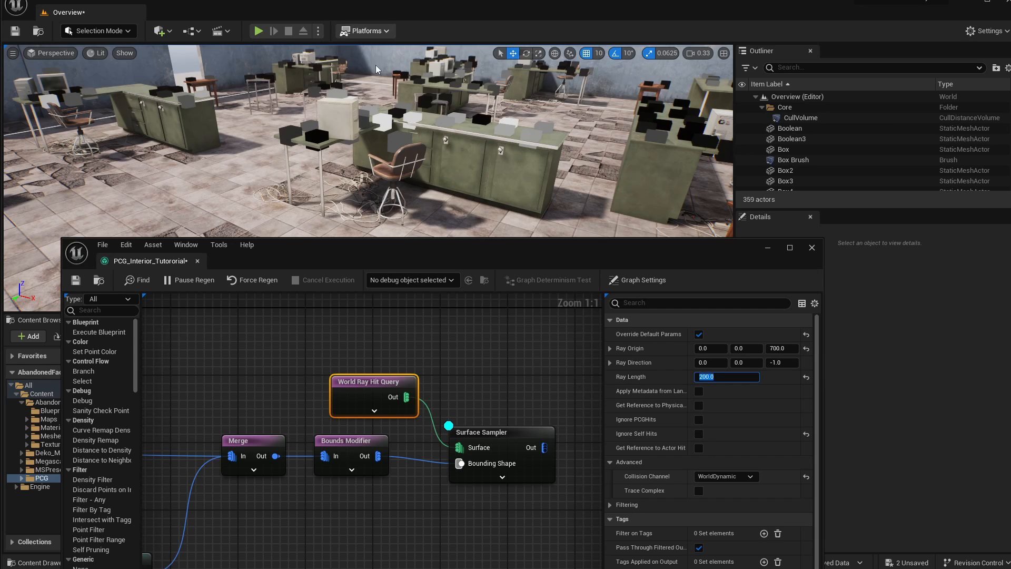
right_click_drag(442, 163, 441, 164)
key("w")
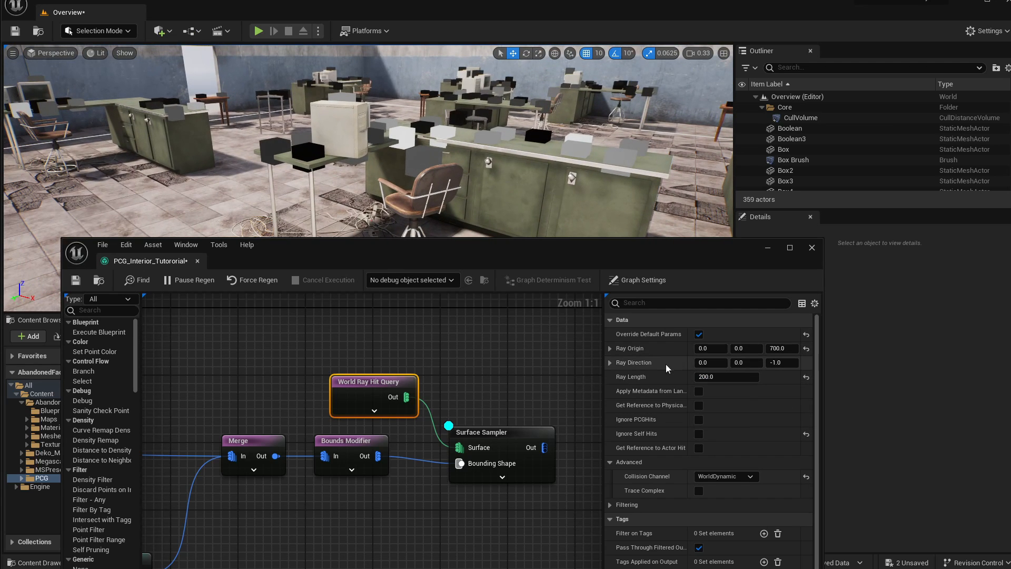
- Try a Ray Length of 100 on the World Ray Hit Query and set it back to 200
mouse_move(288, 161)
right_mouse_down()
mouse_move(282, 175)
mouse_move(294, 171)
mouse_move(279, 163)
mouse_move(303, 163)
right_mouse_up()
left_click(708, 376)
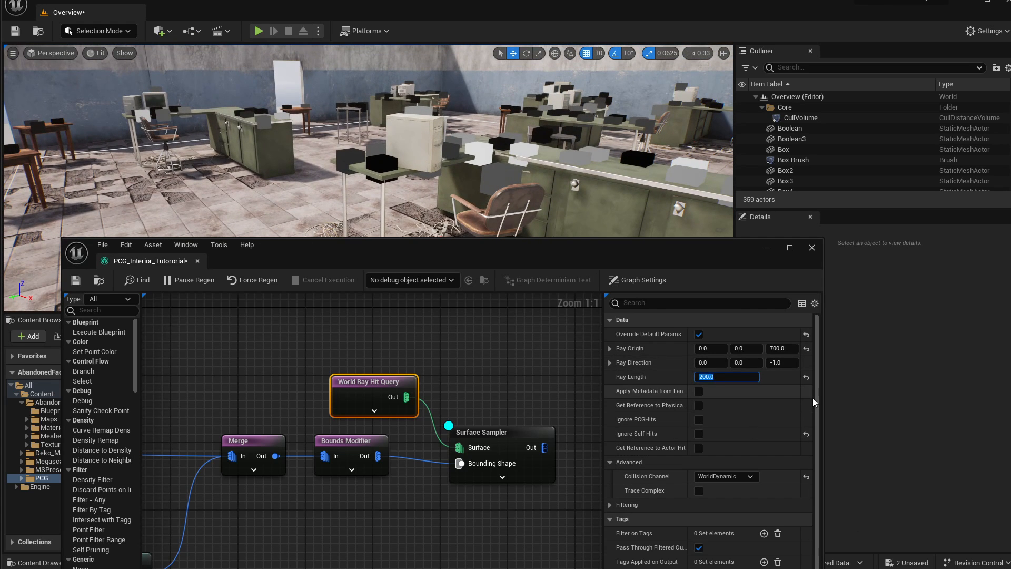
type("100")
key("Return")
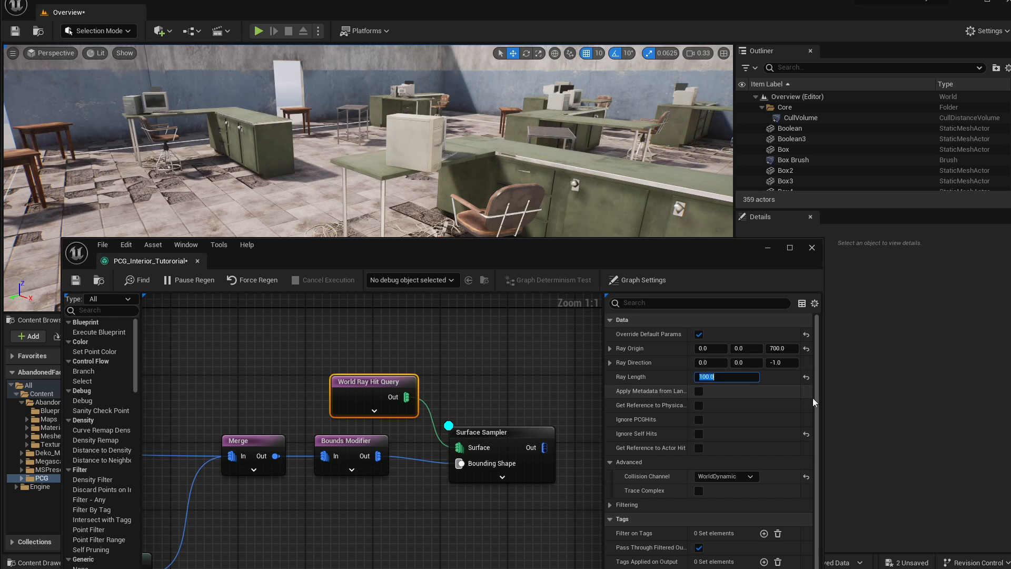
type("200")
key("Return")
- Inspect where the sampled points overlap the computers, keyboards and chairs around the desks
right_click_drag(635, 176, 792, 234)
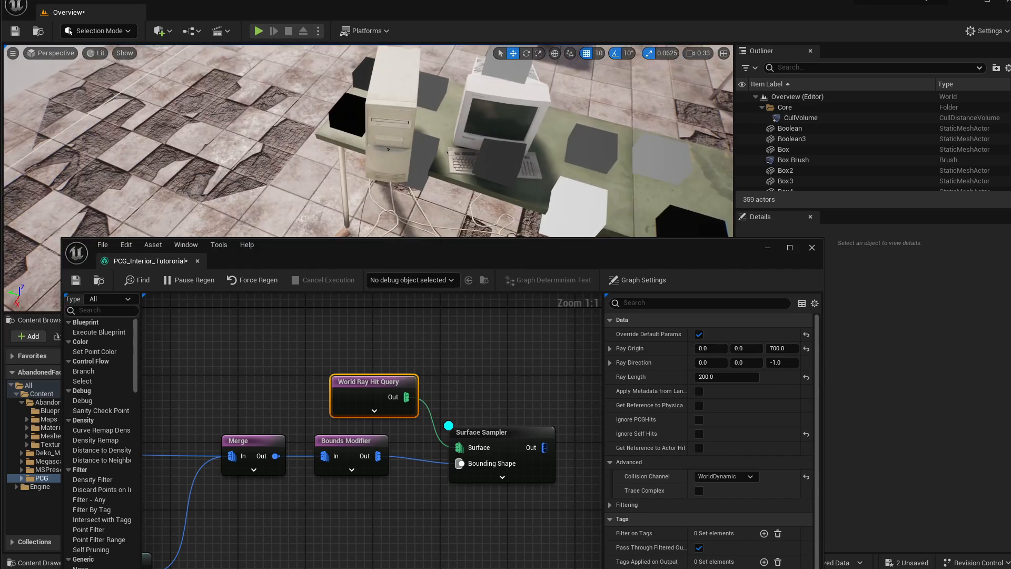
key("w")
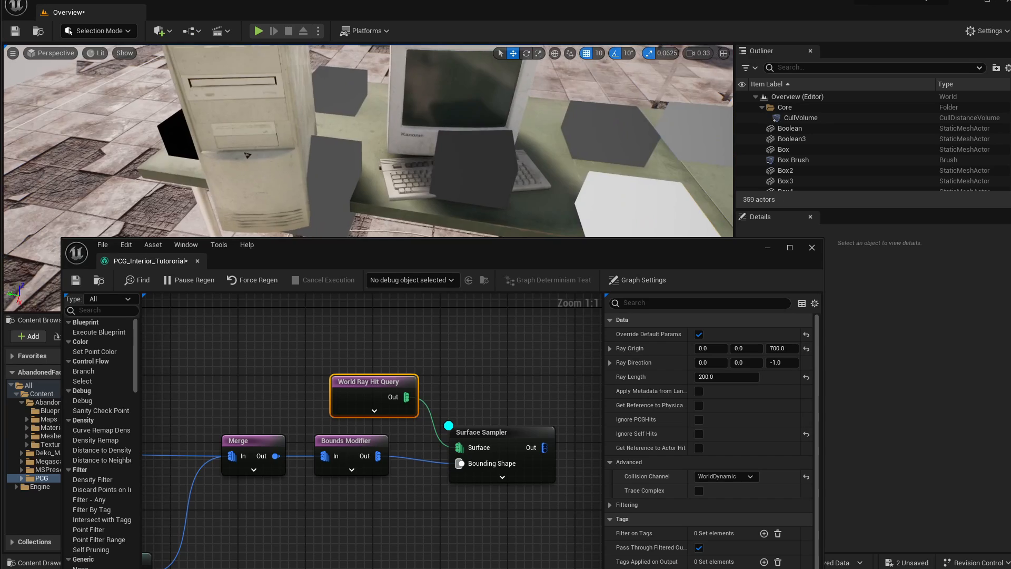
key("s")
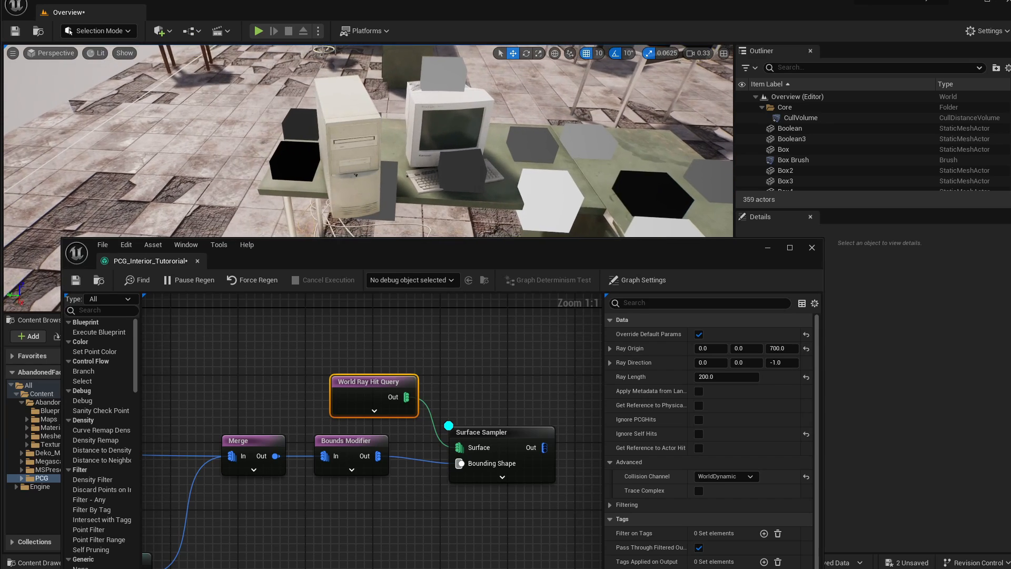
key("s")
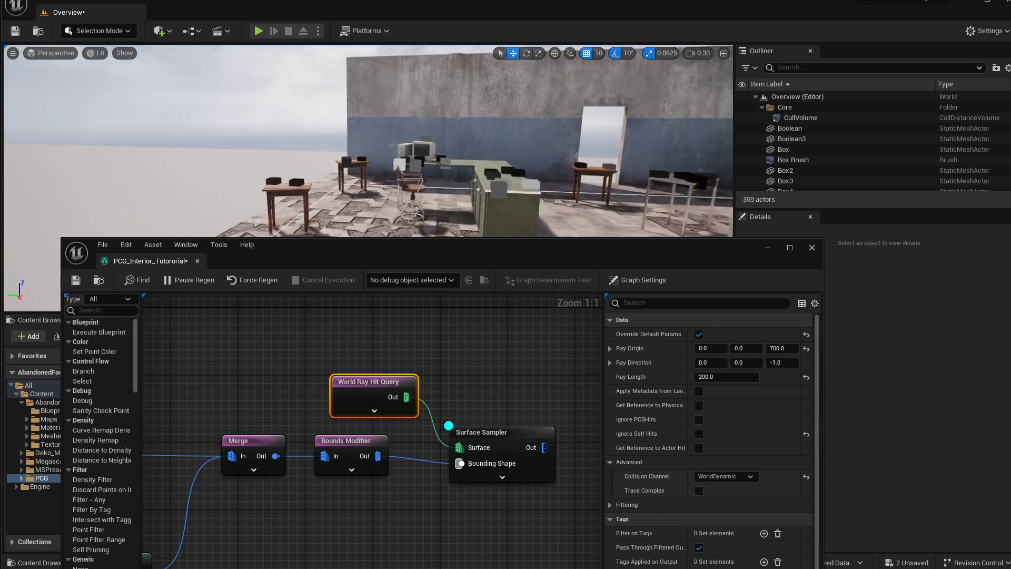
right_click_drag(436, 188, 574, 212)
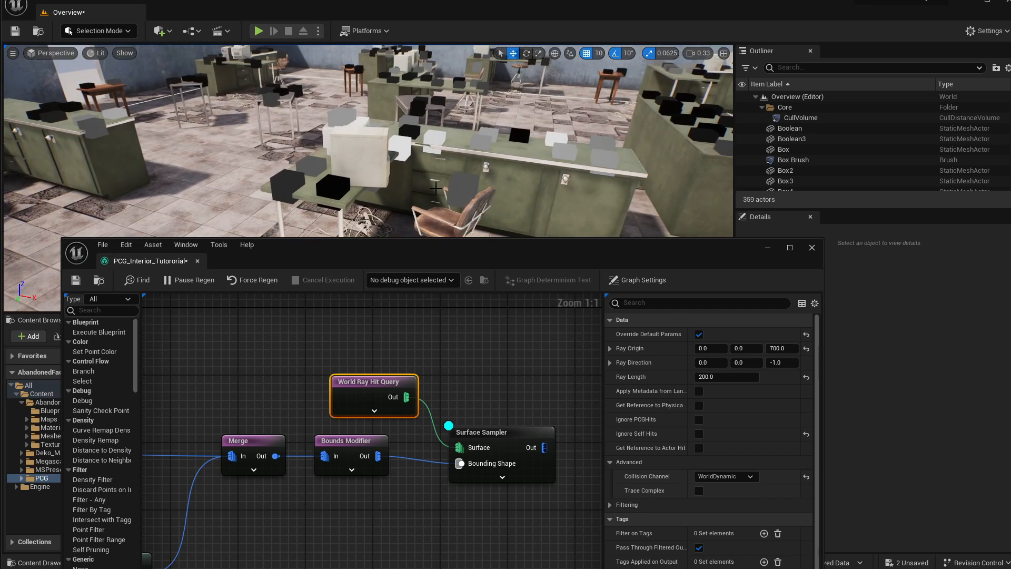
- Place a copy of the existing Difference node after the Surface Sampler and feed the sampler's output into its Source
left_click(531, 448)
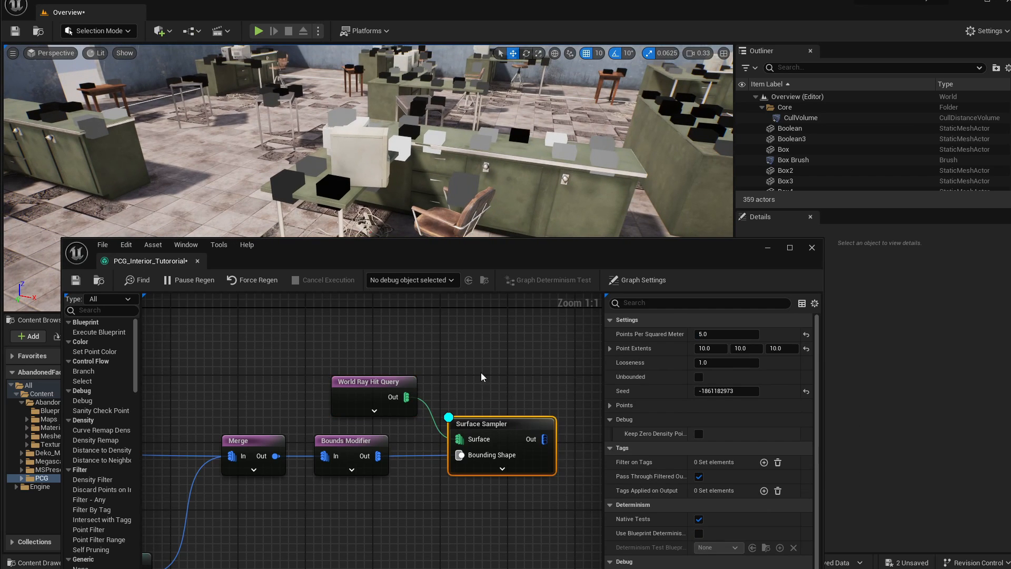
right_click_drag(506, 386, 472, 385)
scroll(472, 385, "down", 3)
right_click_drag(340, 426, 553, 400)
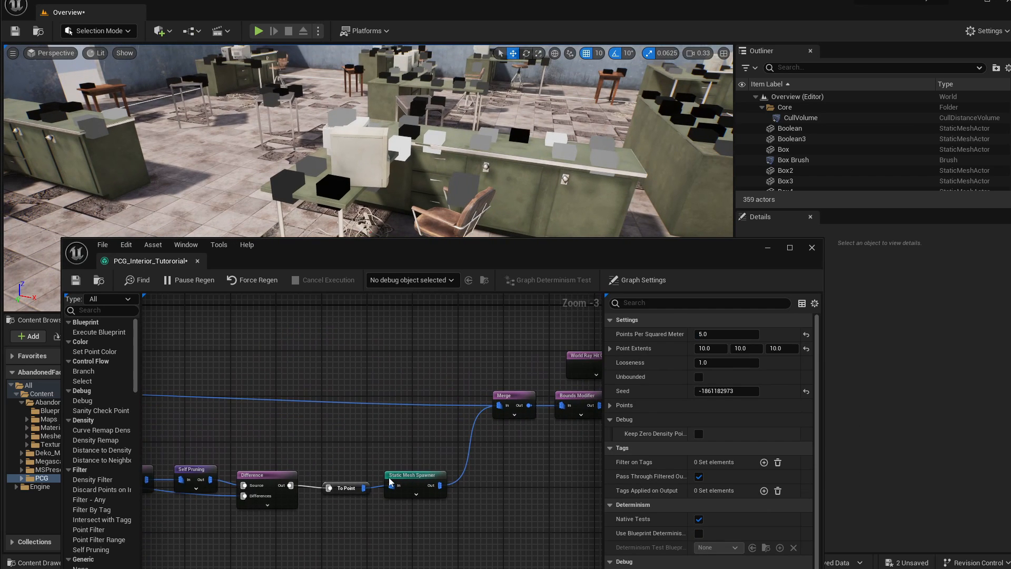
right_click_drag(342, 446, 213, 406)
left_click(451, 429)
right_click_drag(505, 408, 311, 433)
key("ctrl+v")
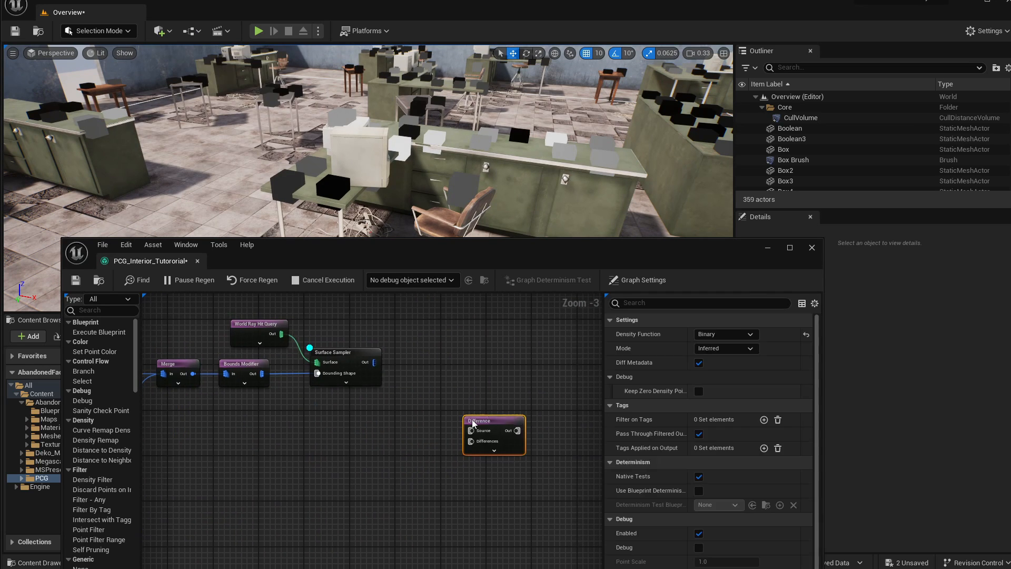
left_click_drag(490, 422, 496, 398)
left_click_drag(375, 362, 482, 413)
- Temporarily disable and re-enable the Static Mesh Spawners to identify those for the computer tower, keyboard, monitor and desk chair
right_click_drag(427, 418, 641, 364)
right_click_drag(300, 468, 341, 437)
scroll(377, 457, "down", 3)
scroll(385, 471, "up", 3)
left_click(336, 551)
key("e")
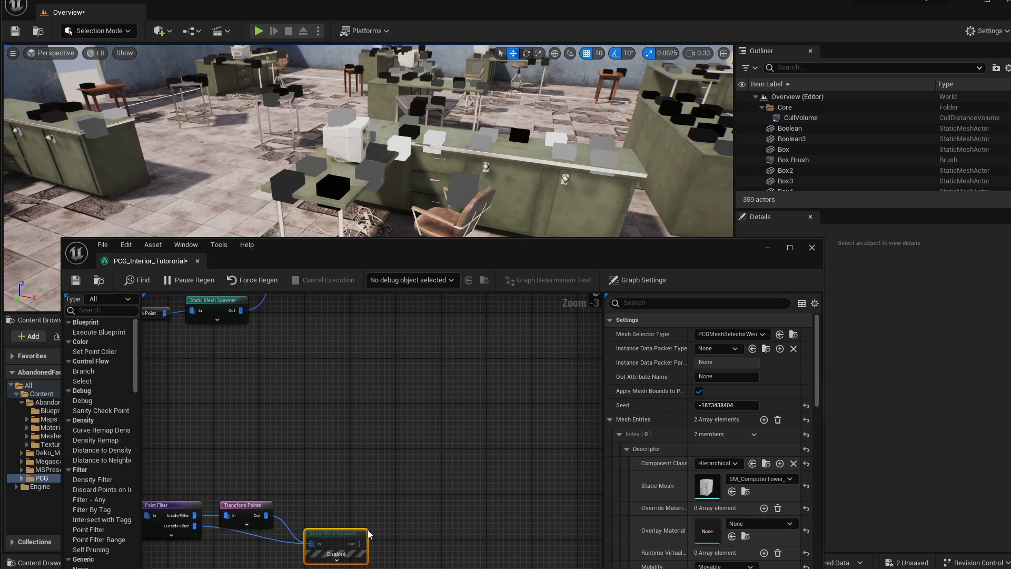
key("e")
right_click_drag(341, 544, 505, 514)
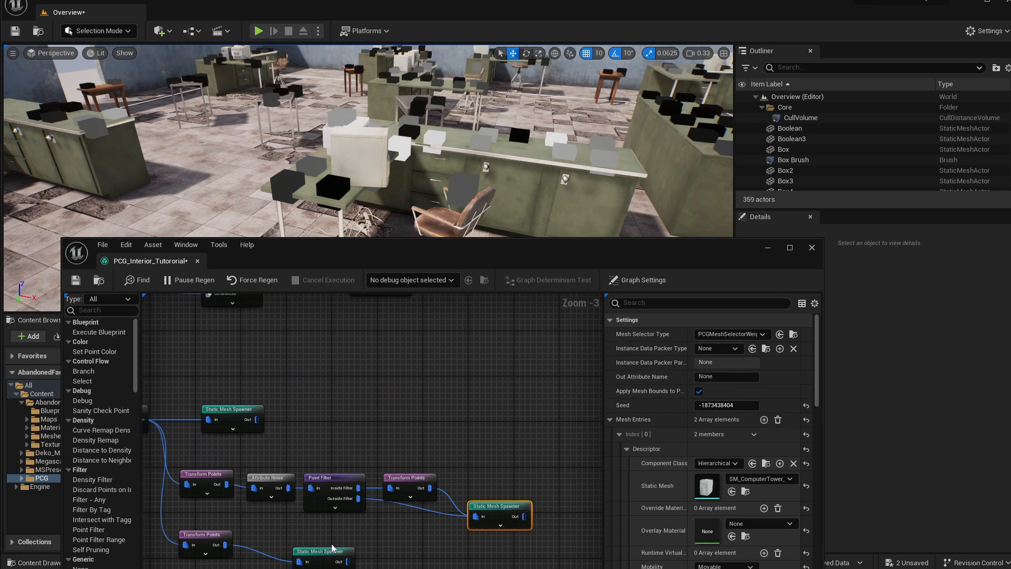
key("e")
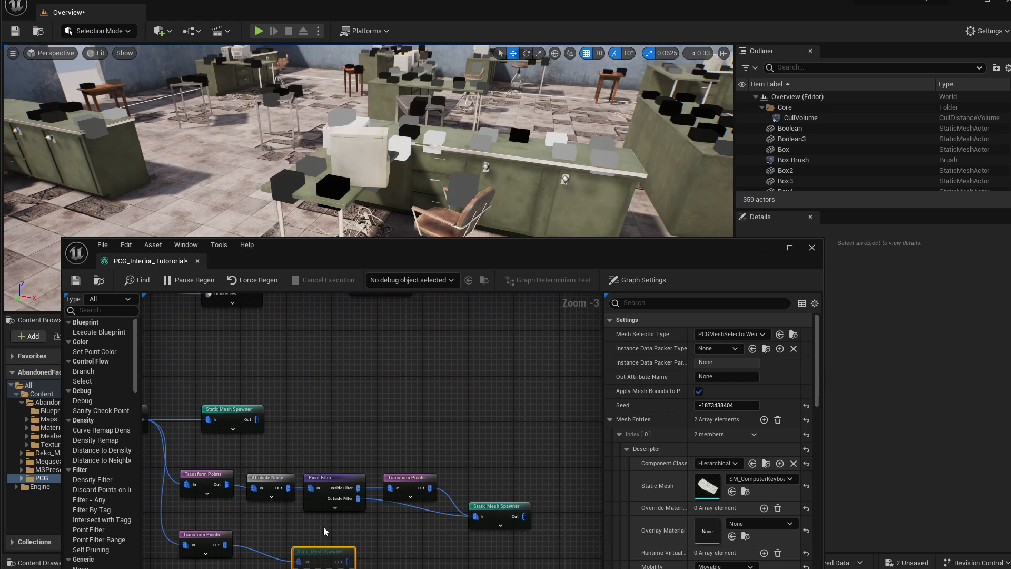
key("e")
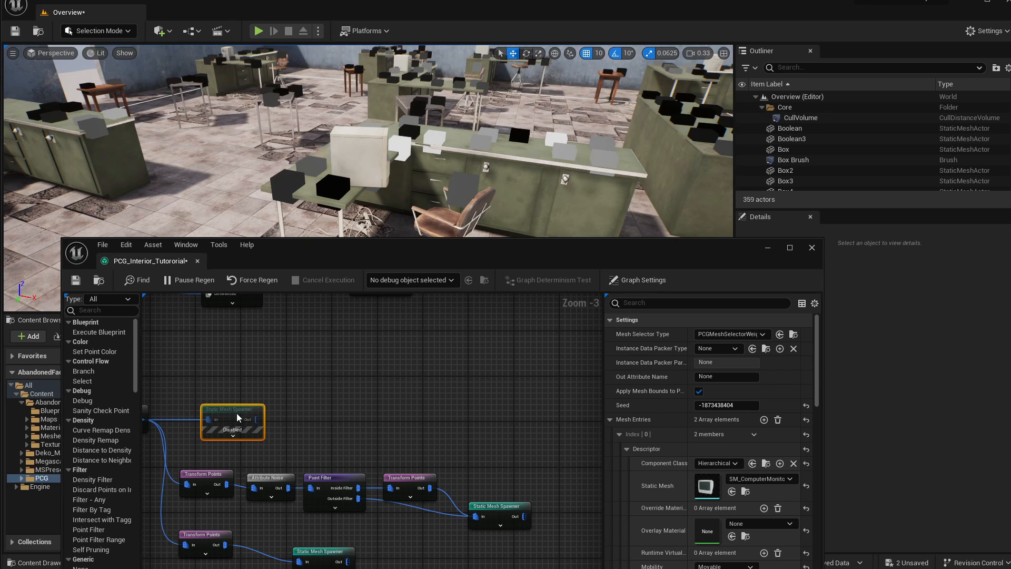
scroll(393, 467, "down", 3)
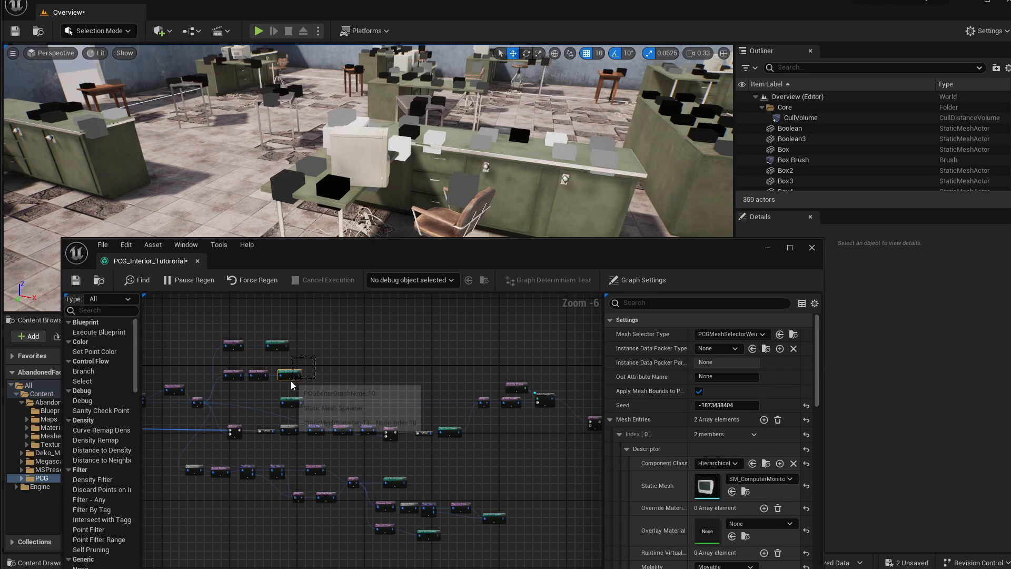
left_click(289, 376)
left_click_drag(288, 381, 288, 383)
key("e")
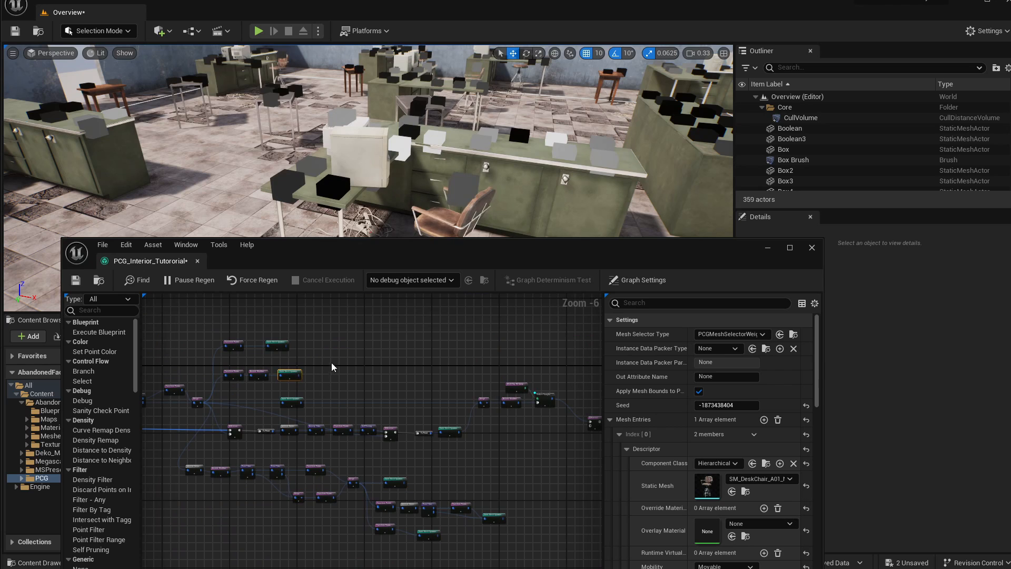
right_click_drag(358, 211, 321, 231)
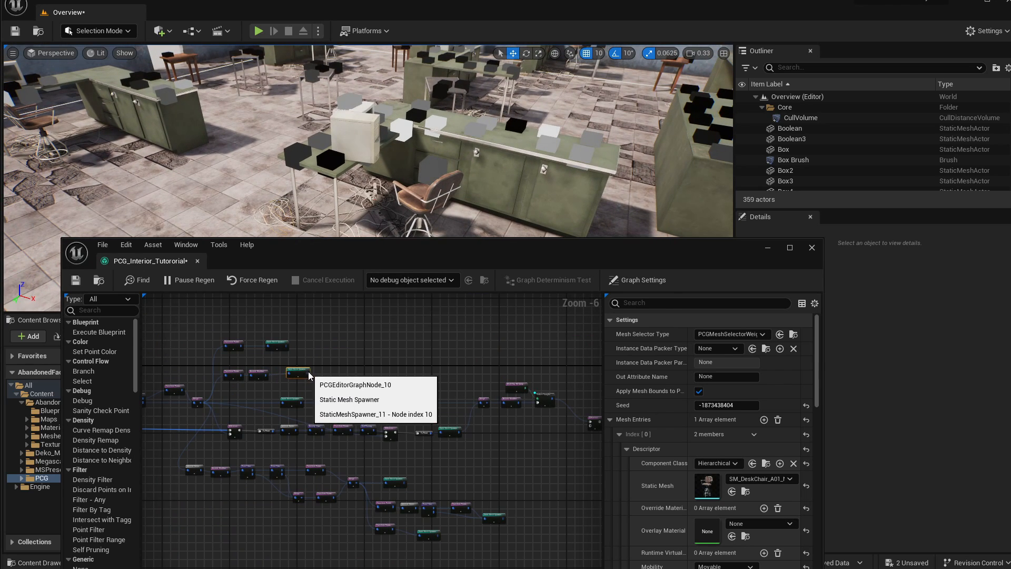
- Add a Merge node fed by the output of the desk chair's Static Mesh Spawner
scroll(306, 374, "up", 4)
left_click_drag(296, 375, 452, 390)
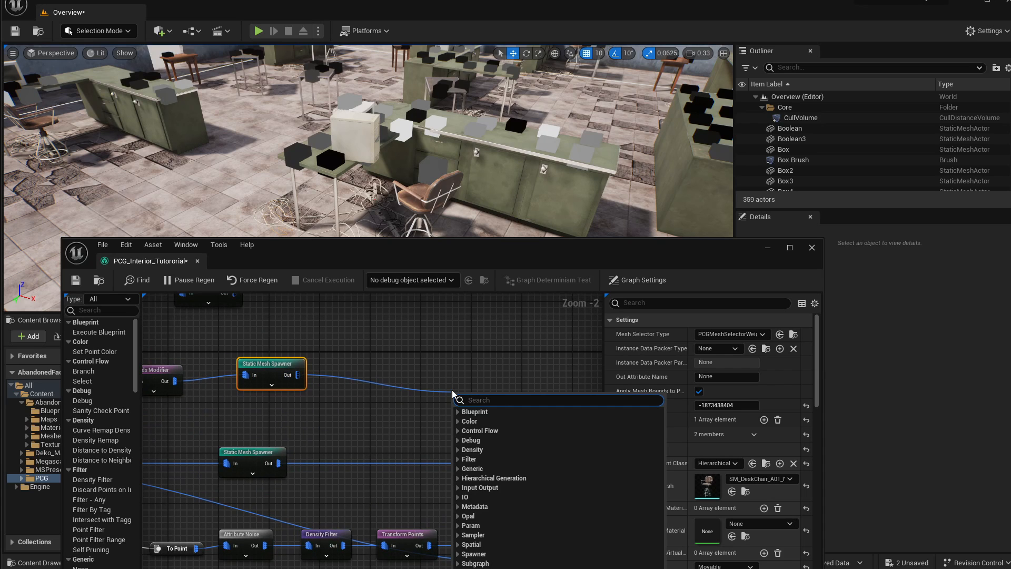
type("merge")
key("Return")
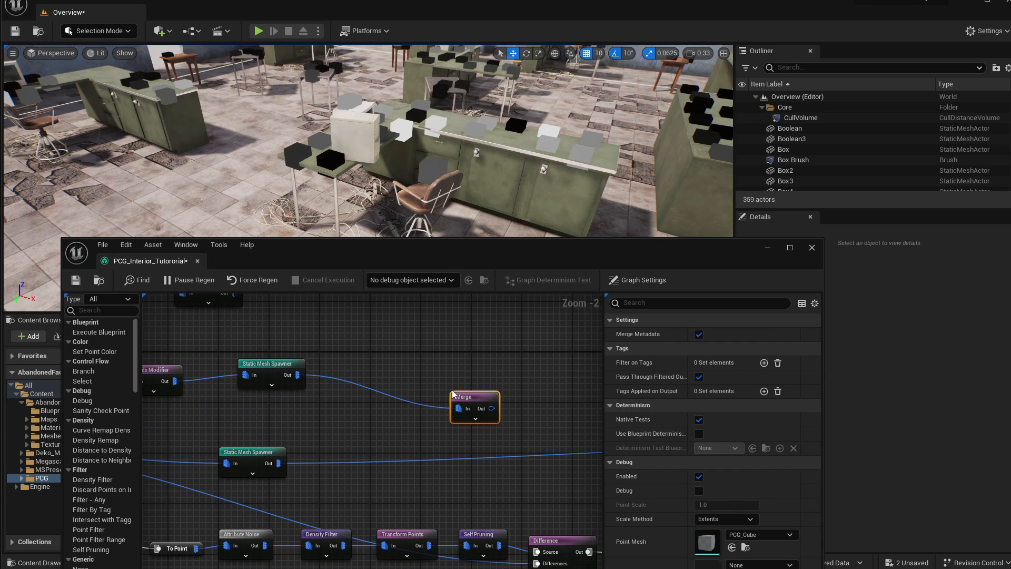
- Move the new Merge node near the computer spawners and connect the tower, keyboard and monitor Static Mesh Spawners to it
right_click_drag(455, 363, 378, 347)
scroll(406, 386, "down", 3)
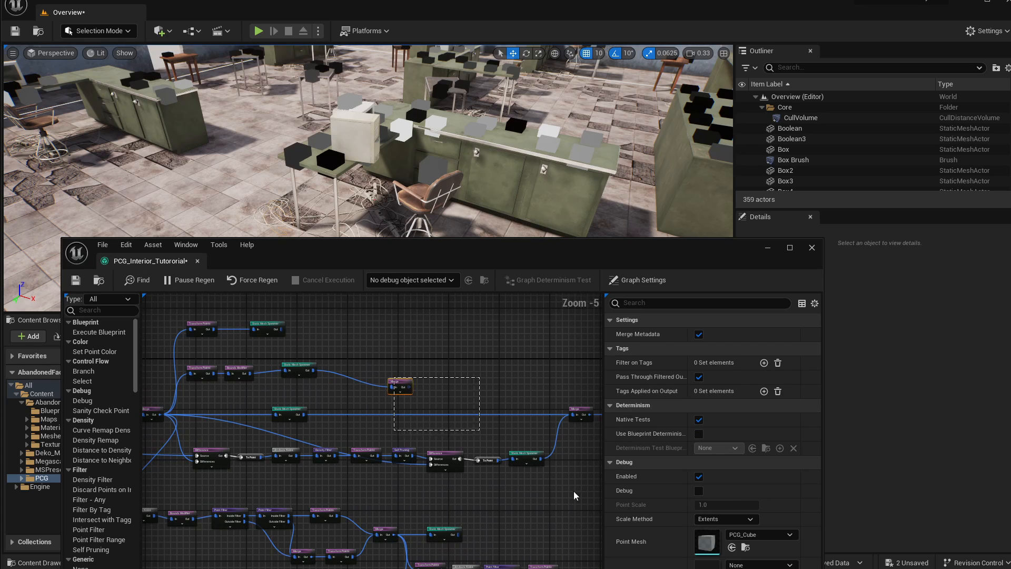
left_click_drag(574, 496, 371, 454)
left_click(352, 354)
left_click_drag(345, 384, 546, 528)
scroll(525, 494, "up", 2)
right_click_drag(501, 561, 463, 436)
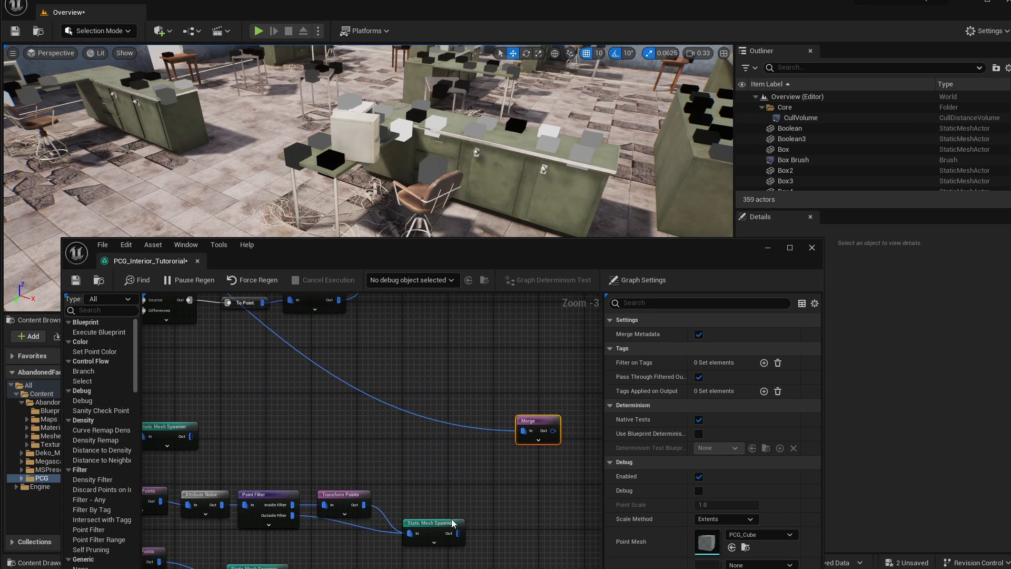
left_click_drag(458, 533, 524, 437)
left_click_drag(282, 568, 529, 428)
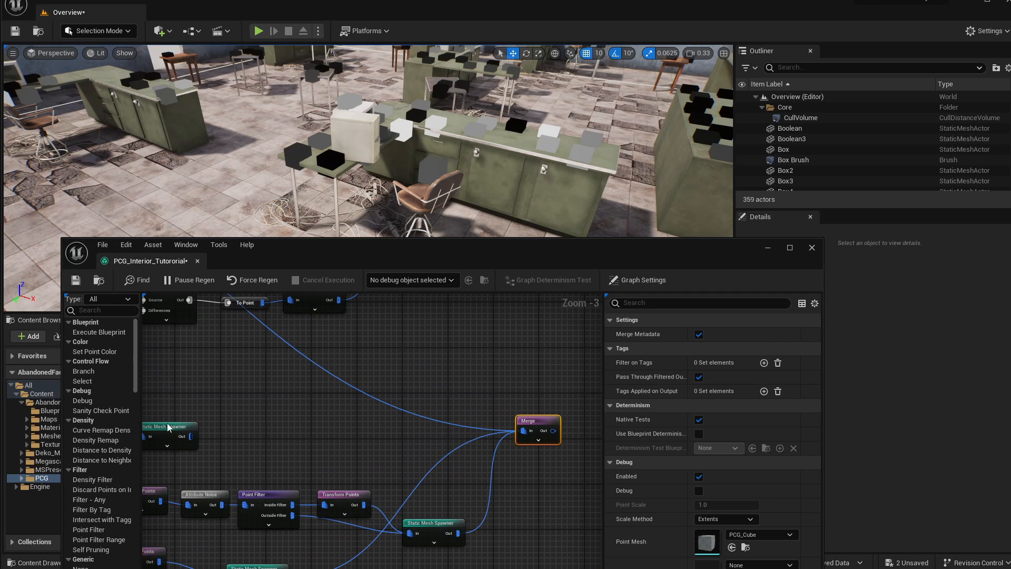
left_click_drag(190, 436, 524, 431)
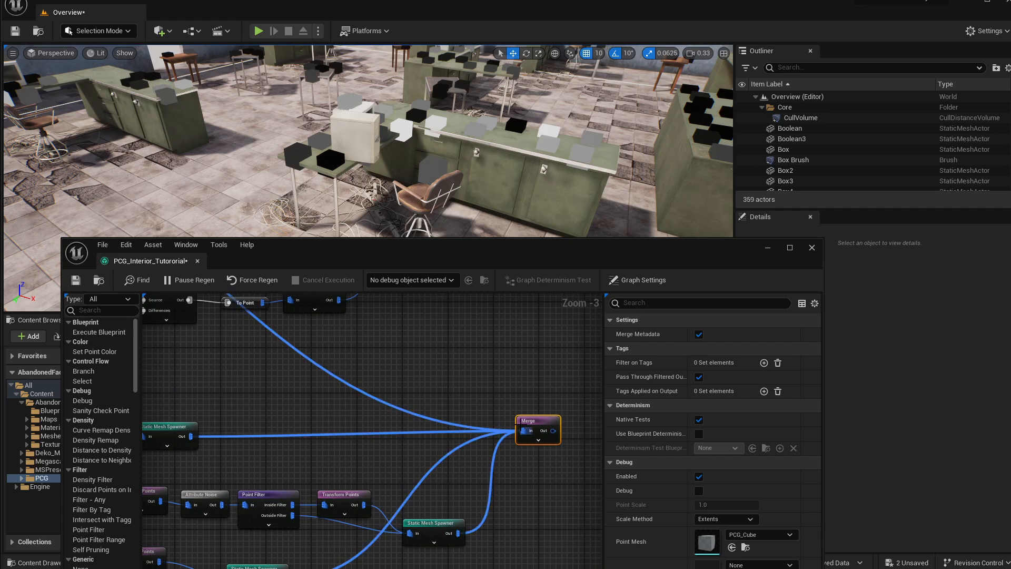
- Debug the new Merge node with the Surface Sampler's debug display off and inspect the bounds around the computers and chairs
key("d")
right_click_drag(495, 145, 477, 120)
right_click_drag(500, 384, 237, 507)
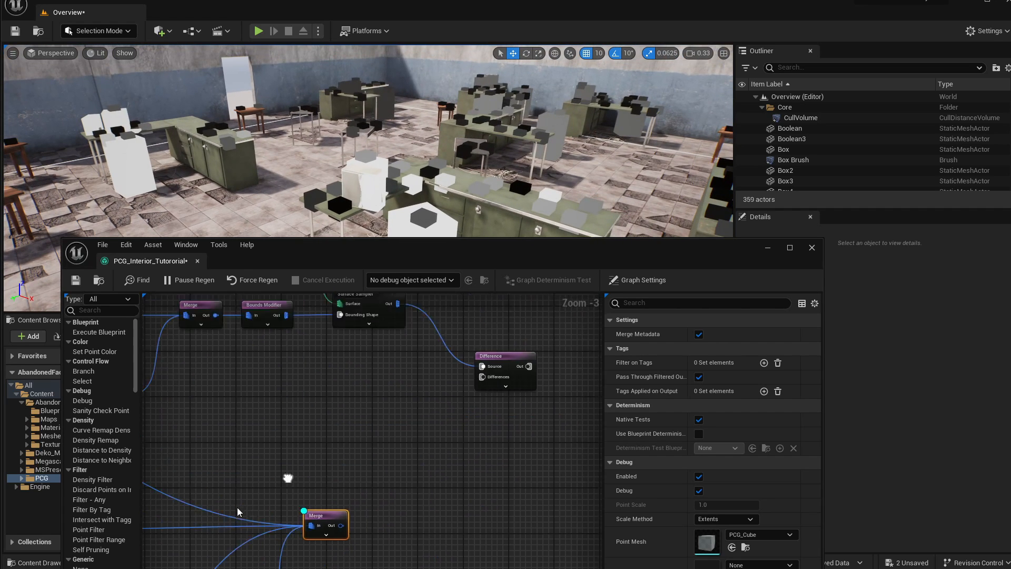
scroll(237, 508, "down", 1)
left_click(323, 367)
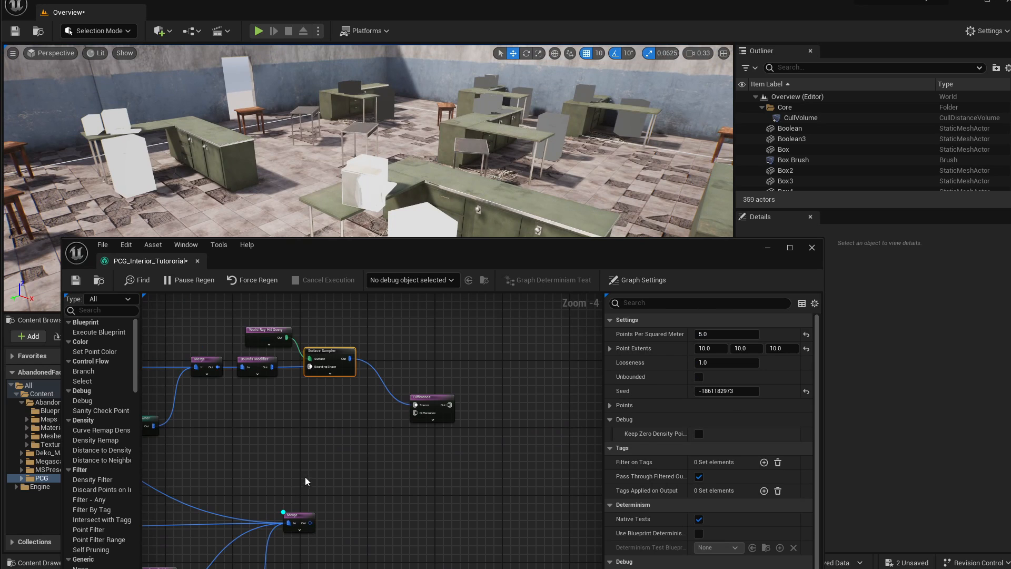
left_click(298, 517)
left_click_drag(437, 252, 550, 384)
scroll(332, 464, "up", 2)
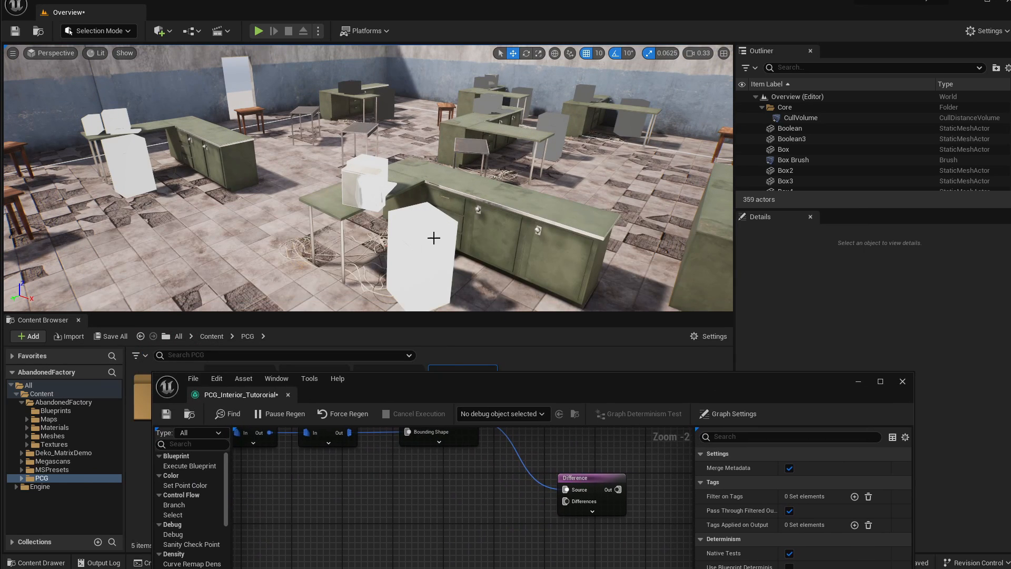
right_click_drag(420, 193, 390, 217)
right_click_drag(294, 220, 382, 232)
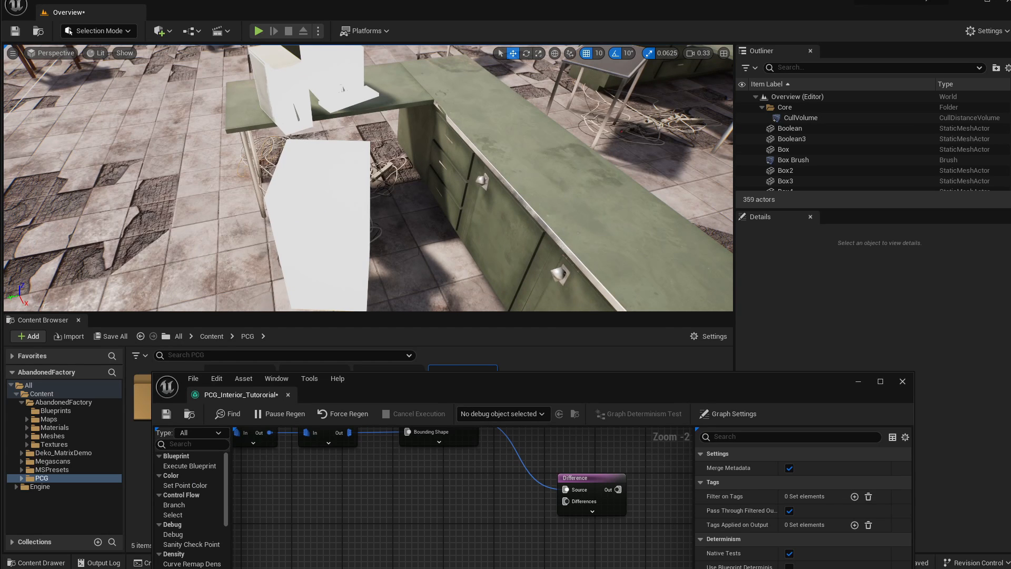
right_click_drag(382, 232, 377, 217)
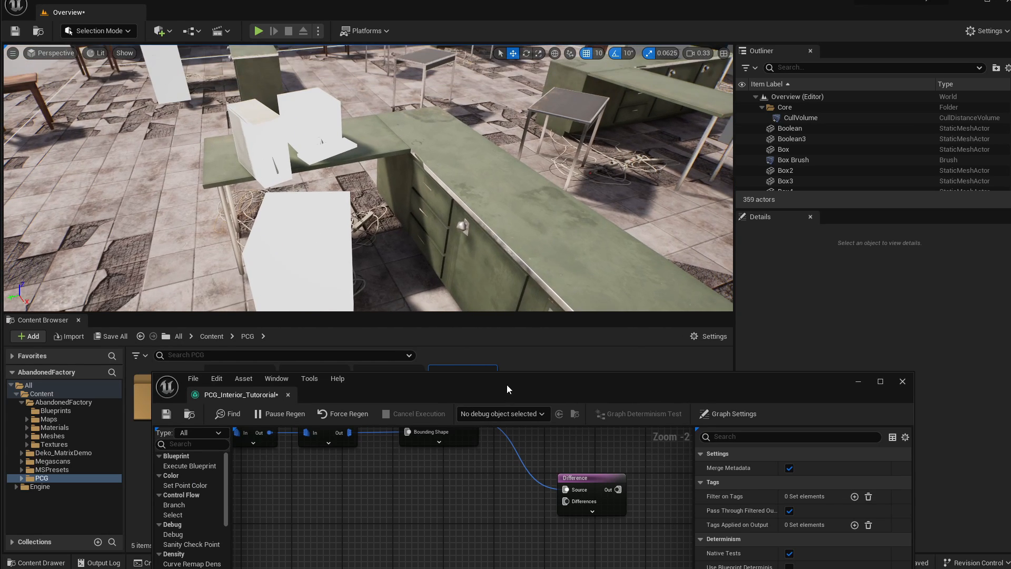
- Connect the new Merge node to the Difference node's Differences input and turn off the Merge's debug display
left_click_drag(508, 388, 499, 296)
left_click(577, 389)
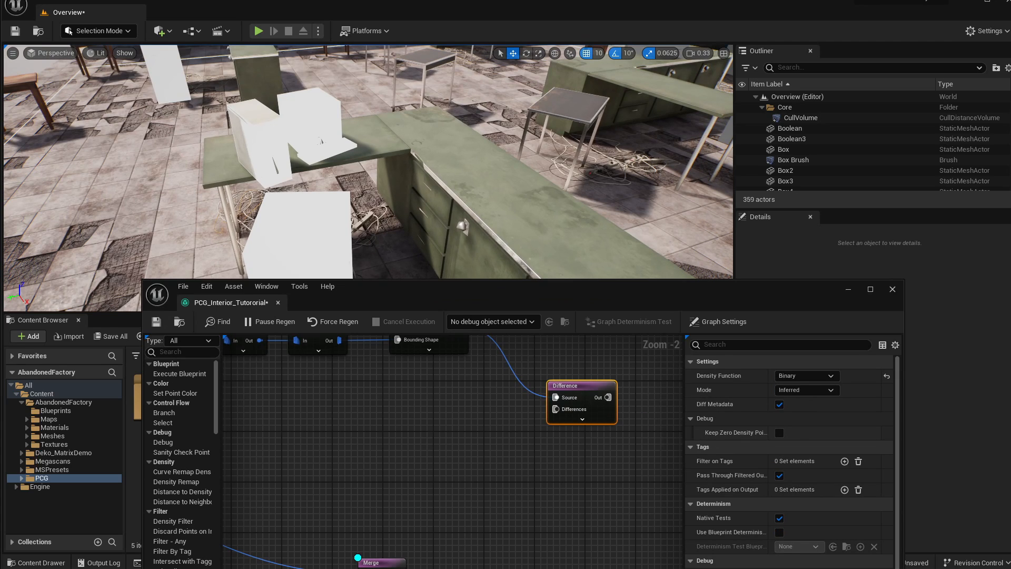
left_click_drag(357, 558, 555, 409)
right_click_drag(538, 362, 560, 472)
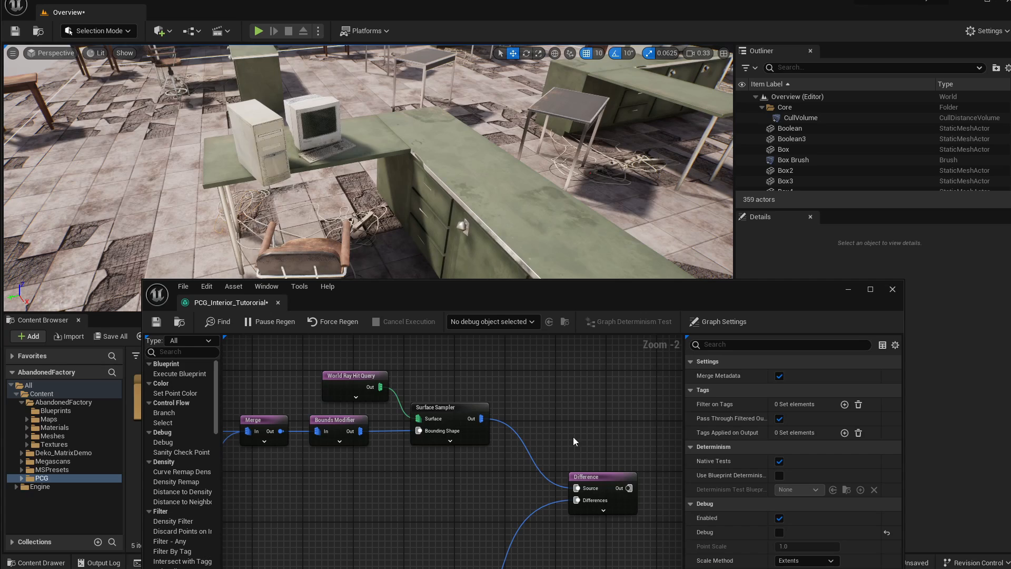
- Debug the Difference node and compare its points with the Surface Sampler's around the computers and chairs
left_click_drag(608, 487, 608, 487)
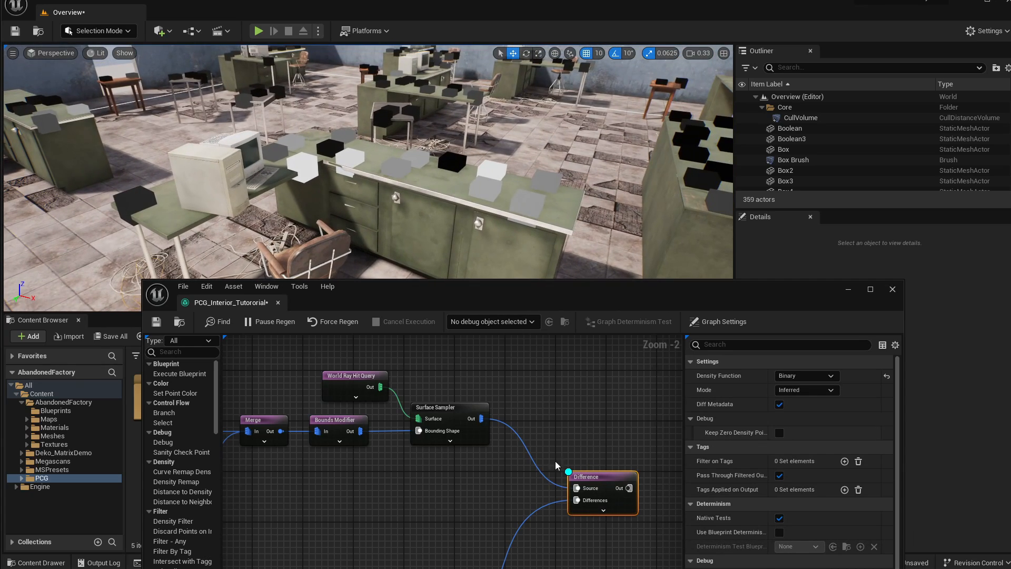
left_click(460, 441)
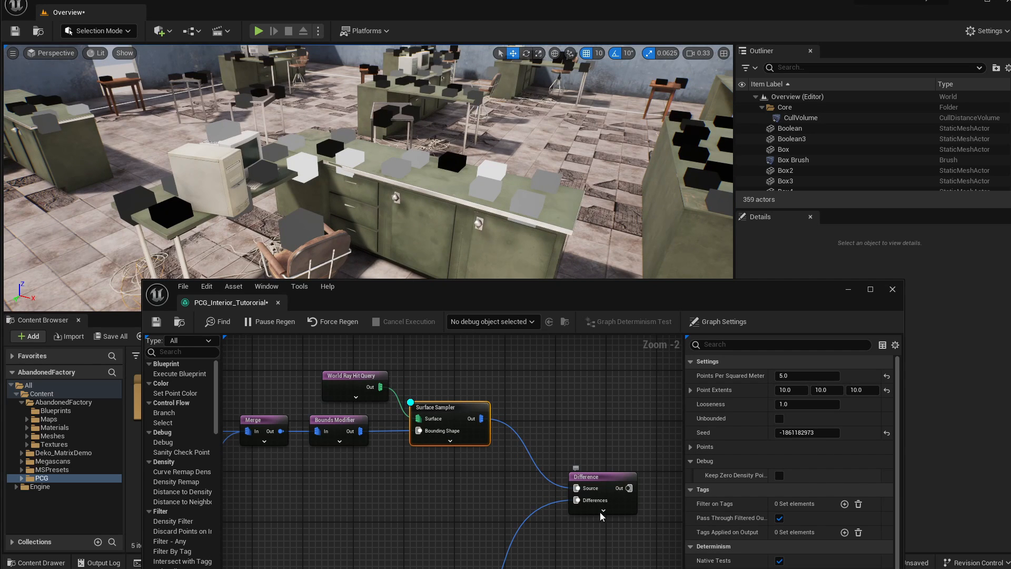
right_click_drag(362, 185, 416, 184)
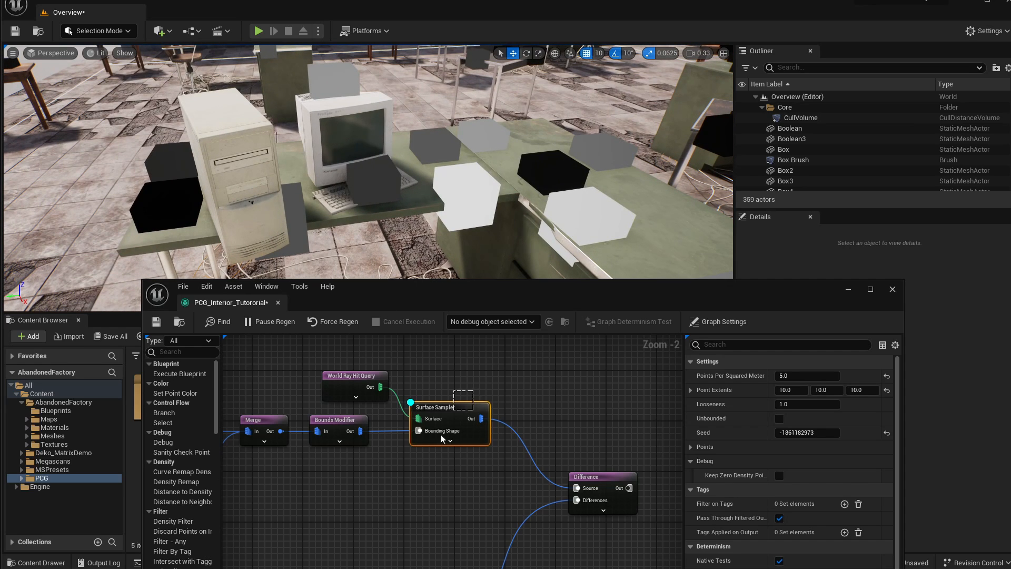
left_click(611, 508)
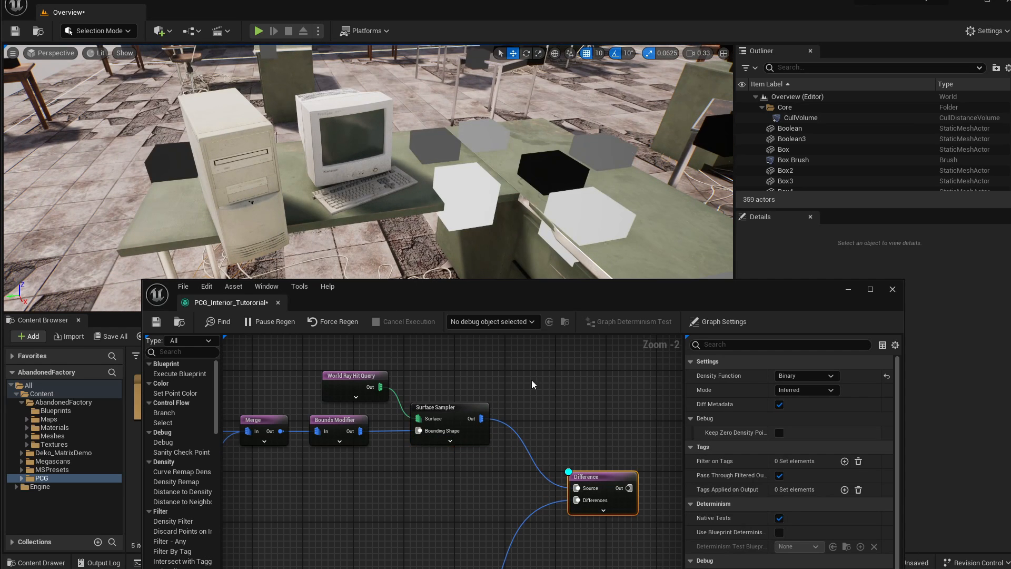
right_click_drag(536, 185, 505, 202)
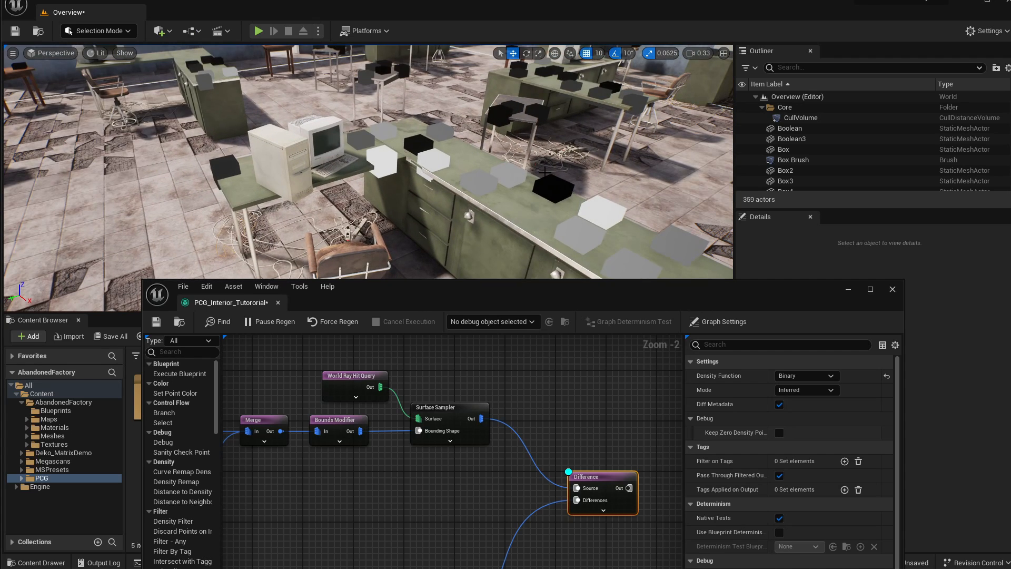
- Turn off the Difference node's debug display and reposition the PCG graph window over the level viewport
right_click_drag(613, 460, 444, 472)
left_click(471, 446)
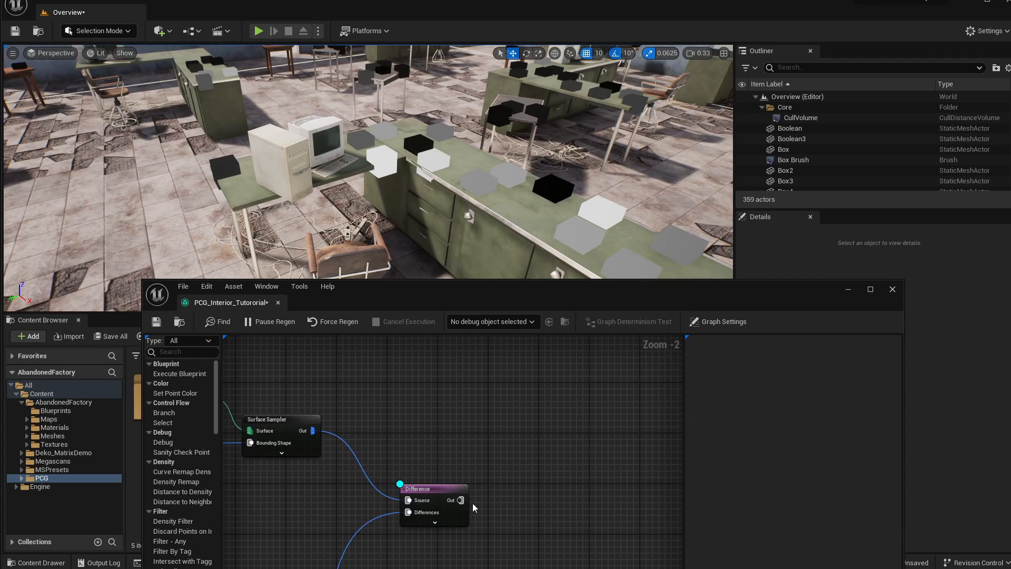
left_click_drag(456, 300, 417, 191)
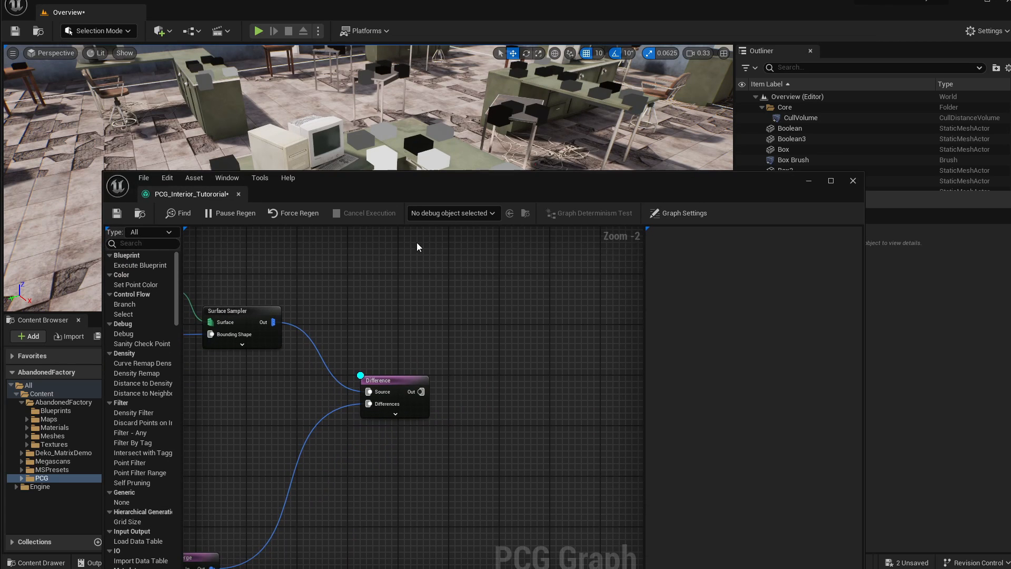
left_click(386, 379)
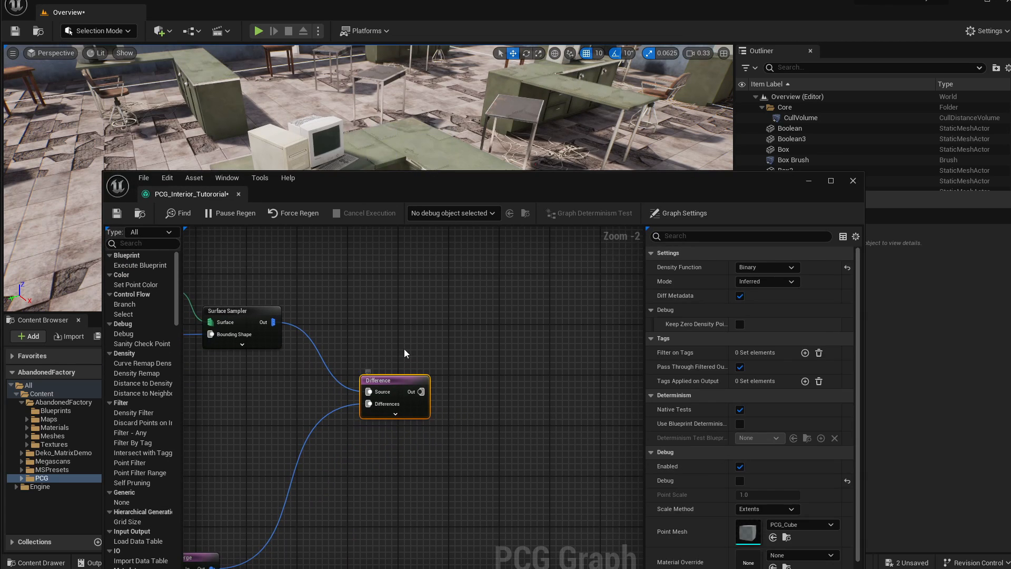
left_click_drag(446, 187, 406, 208)
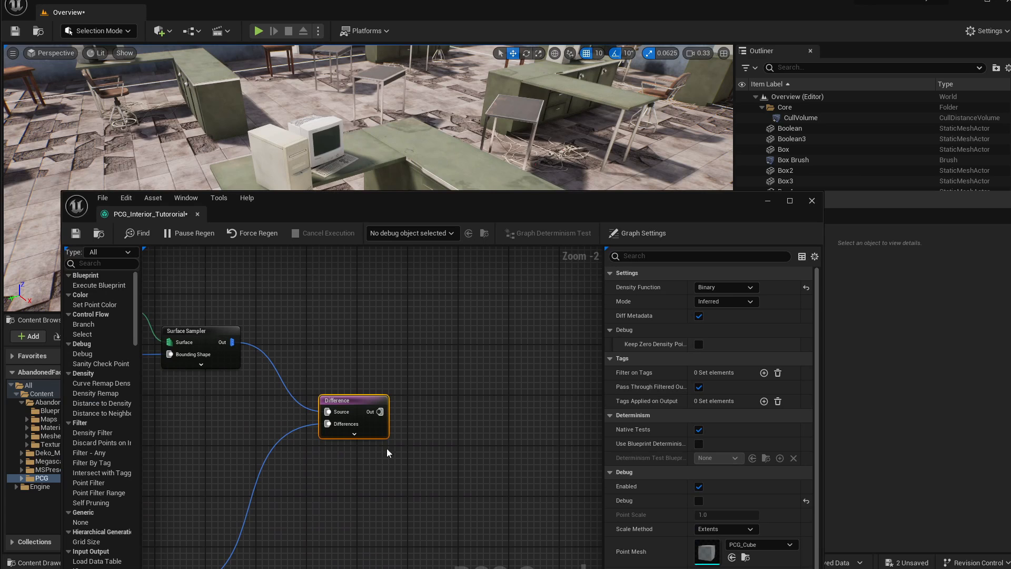
- Add a Transform Points node to the Difference node's output and space it and its To Point conversion node out in a row
left_click_drag(380, 412, 414, 411)
type("trans")
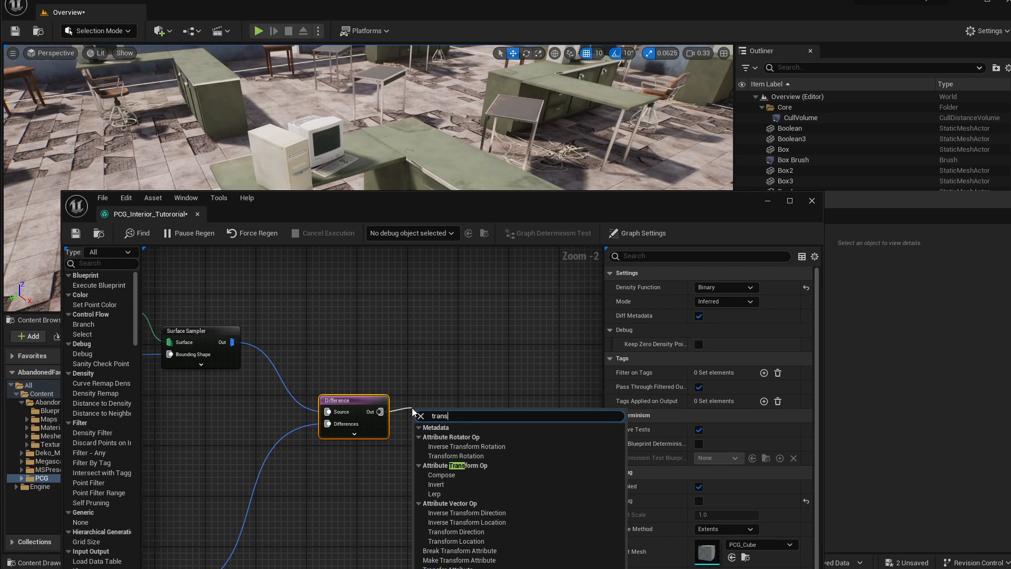
key("Return")
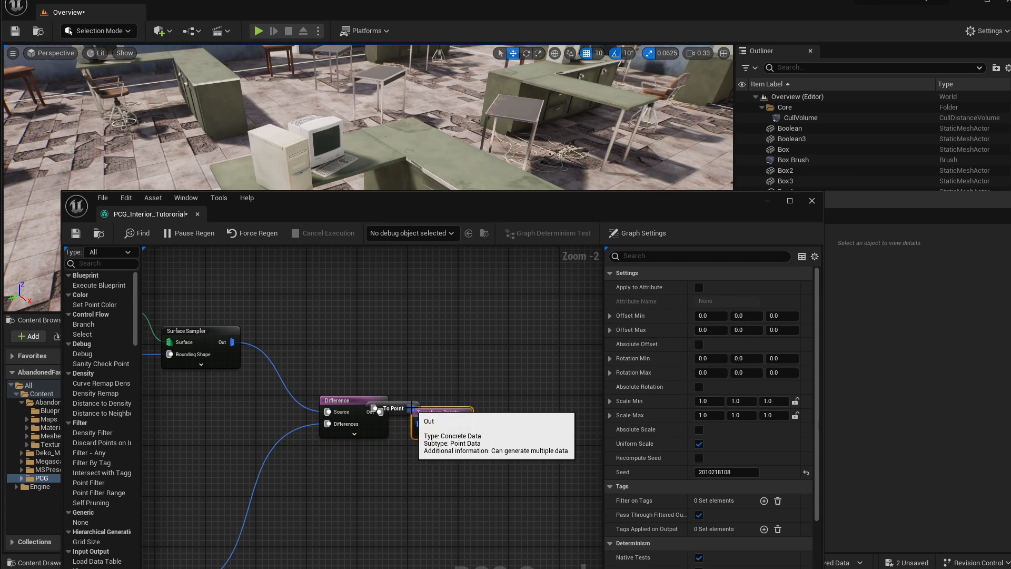
left_click_drag(453, 413, 550, 406)
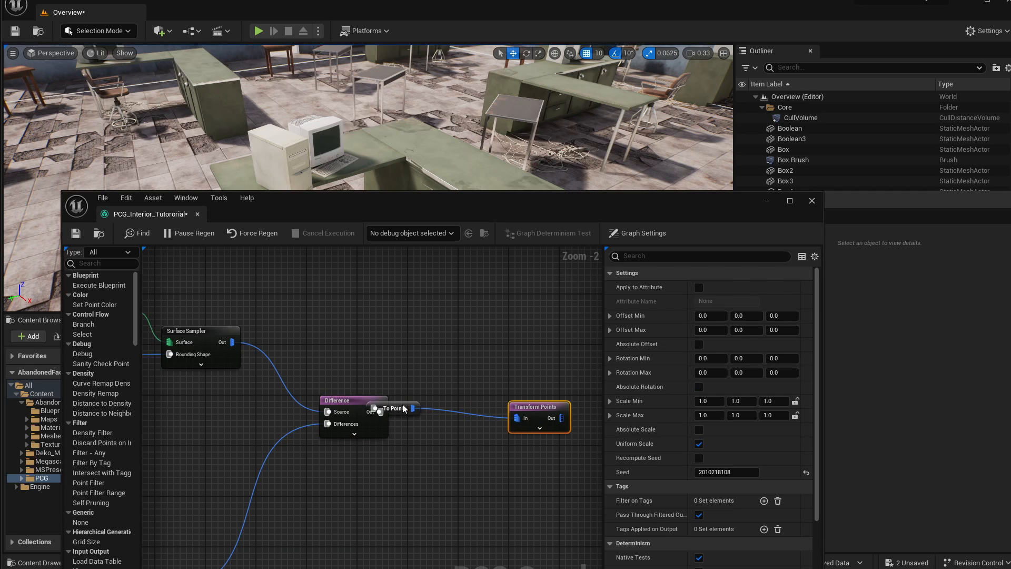
left_click_drag(403, 406, 437, 424)
left_click(529, 407)
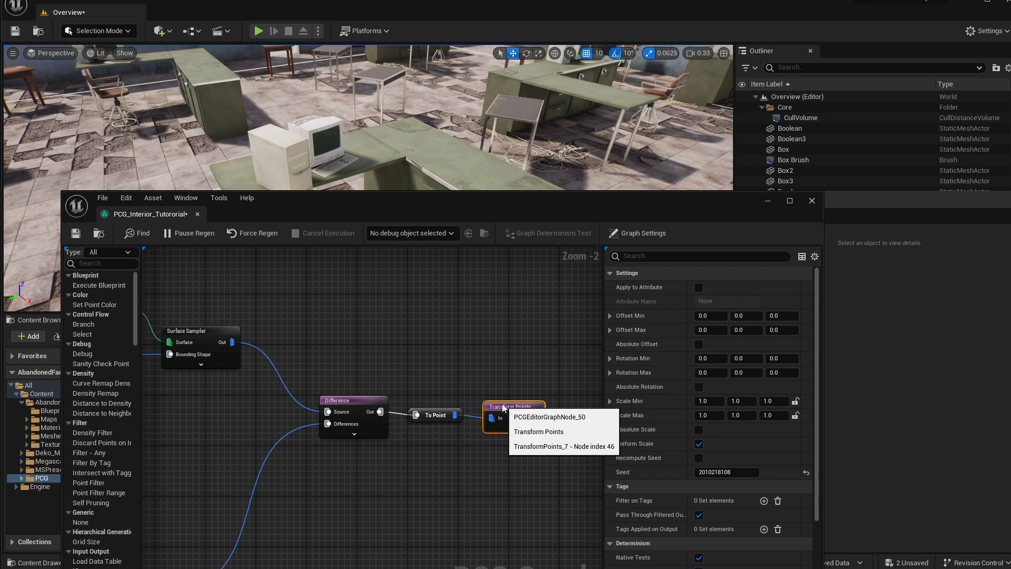
right_click_drag(538, 368, 368, 358)
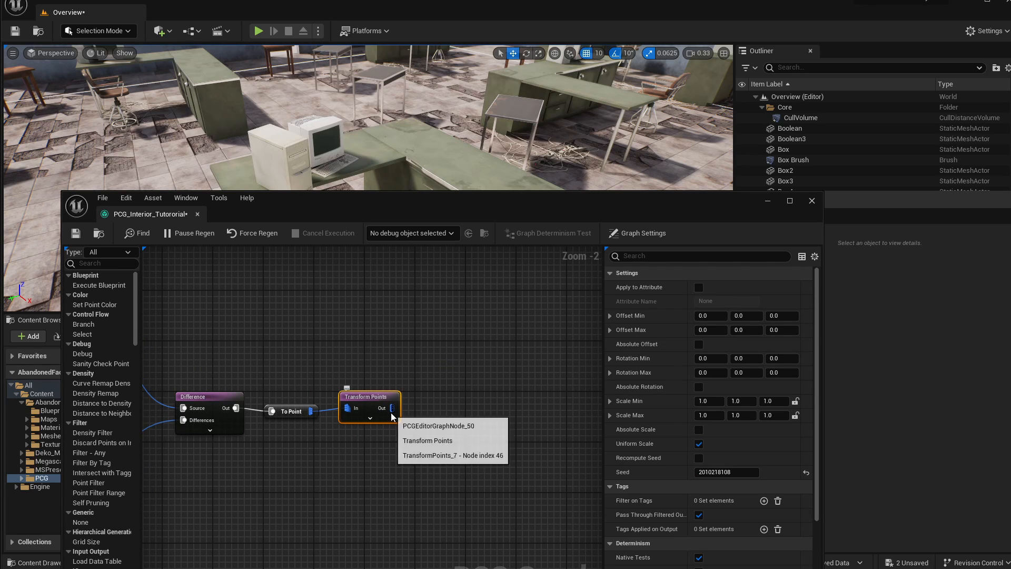
- Add an empty Static Mesh Spawner to the Transform Points output and align it with that node
left_click_drag(392, 408, 470, 403)
type("sta")
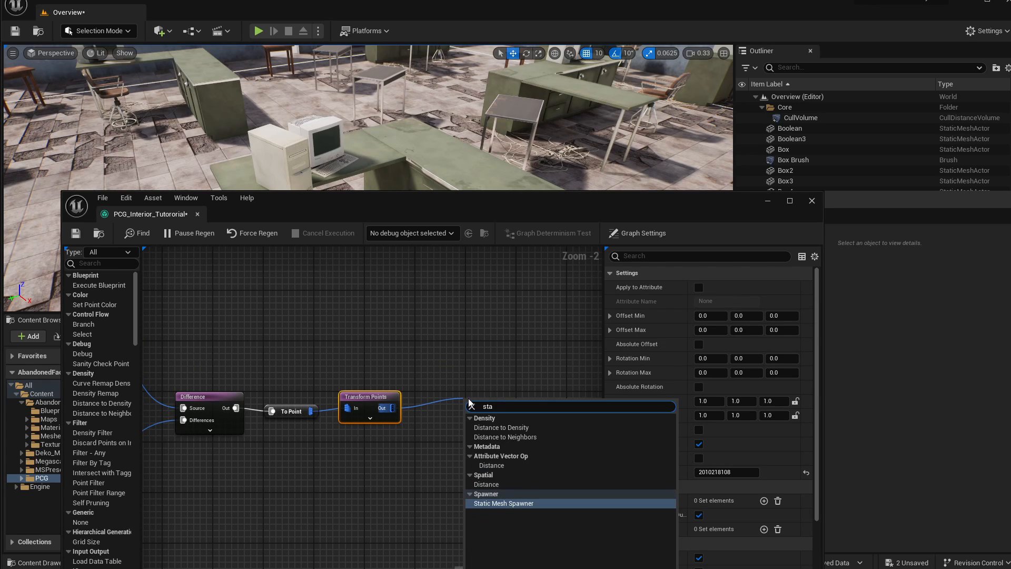
key("Return")
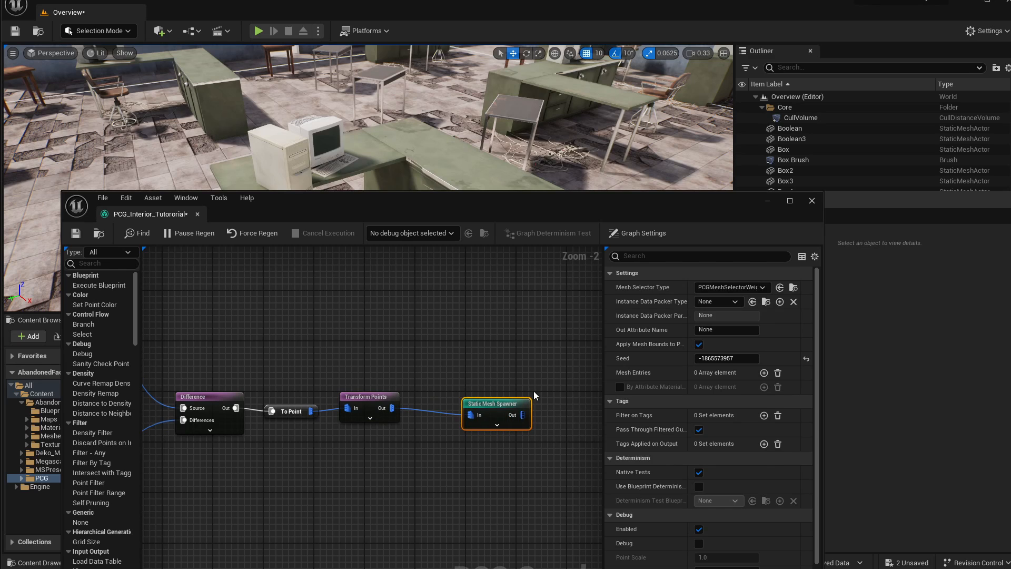
left_click_drag(499, 401, 470, 395)
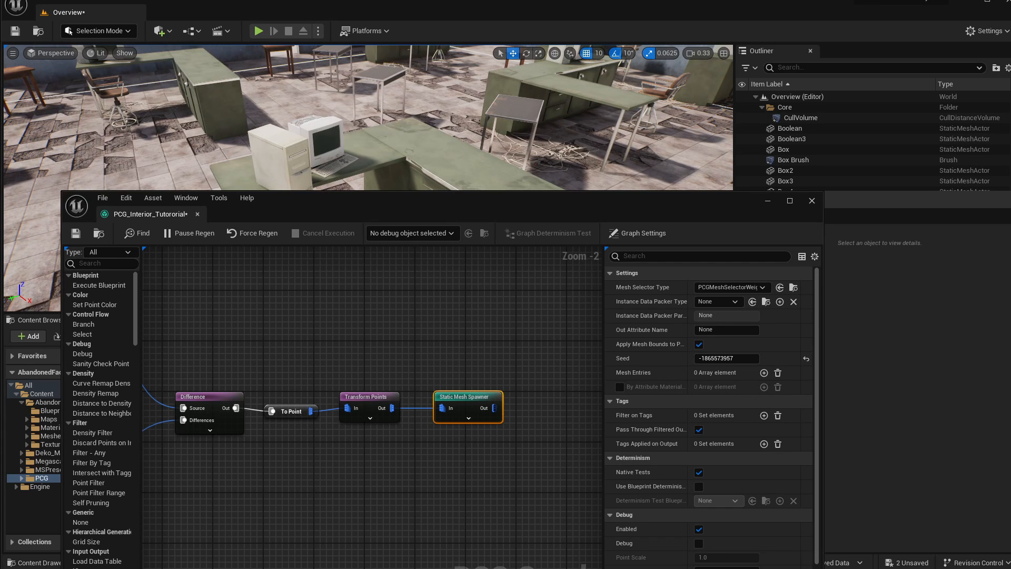
- Replace the empty Static Mesh Spawner with one holding nine mesh entries, fed by the Transform Points output
left_click_drag(391, 408, 457, 395)
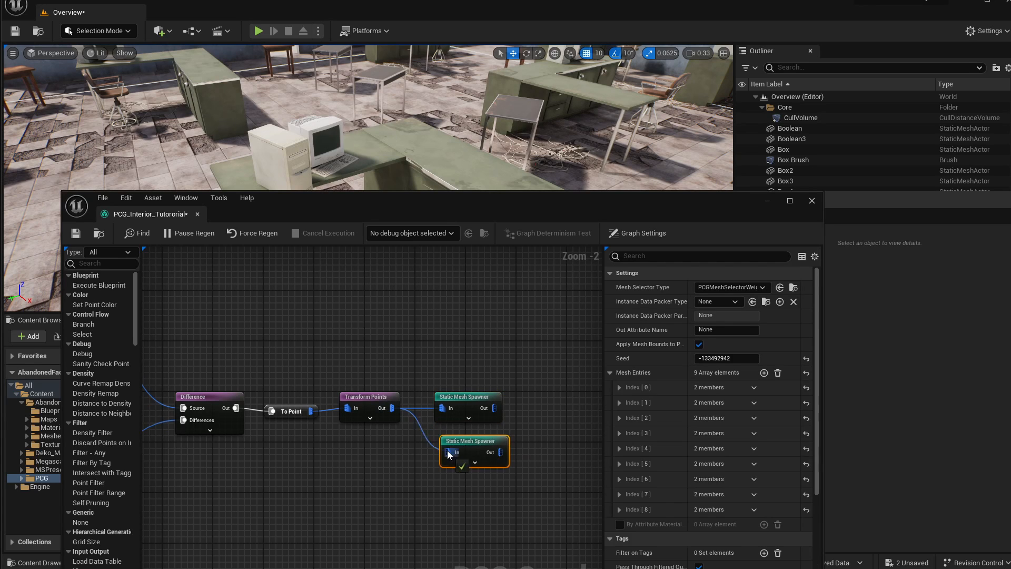
left_click(488, 406)
key("Delete")
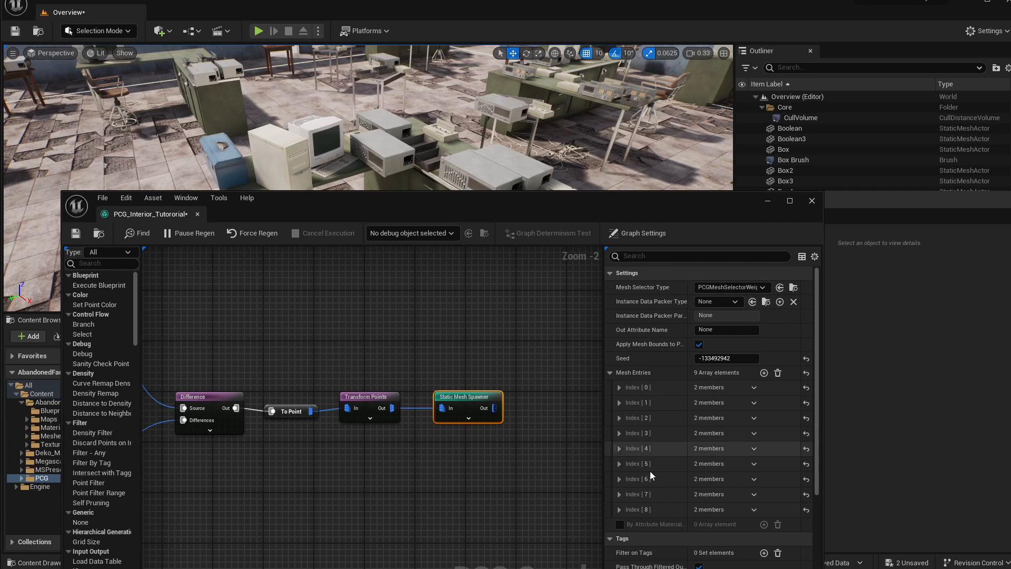
- Inspect the overlapping desk props and insert a Self Pruning node between Transform Points and the Static Mesh Spawner
right_click_drag(463, 153, 519, 166)
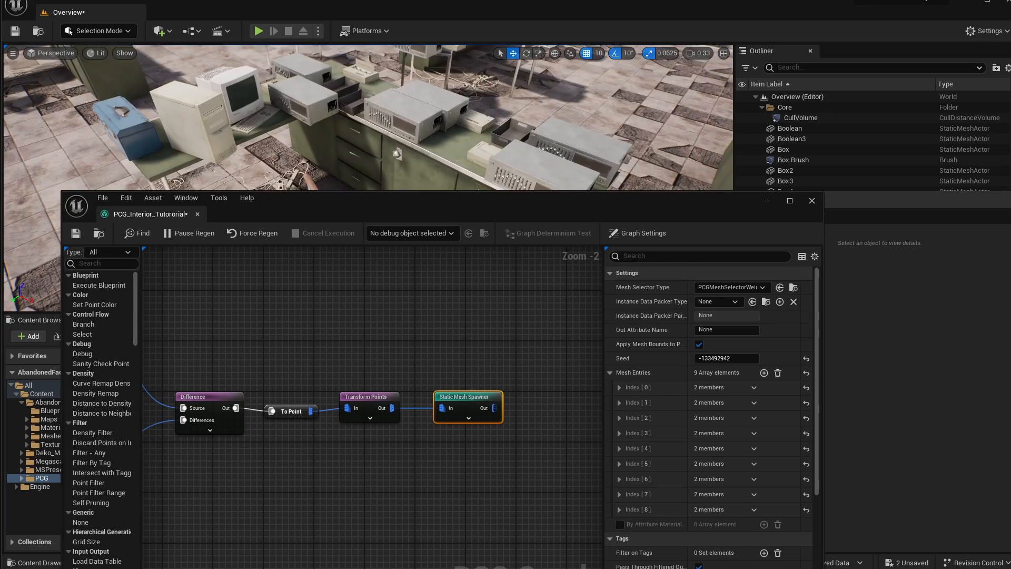
right_click_drag(369, 118, 350, 89)
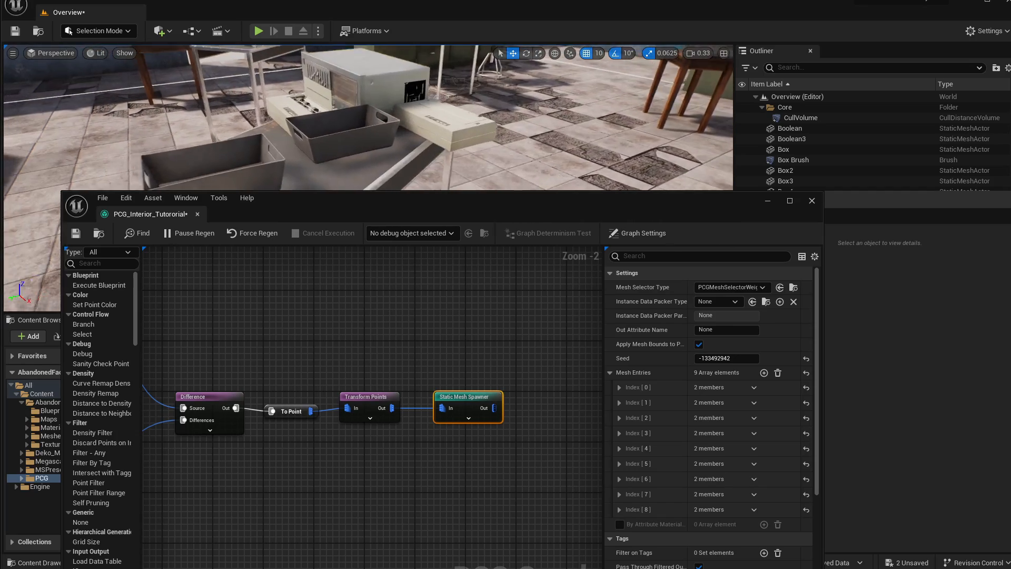
right_click_drag(369, 119, 325, 138)
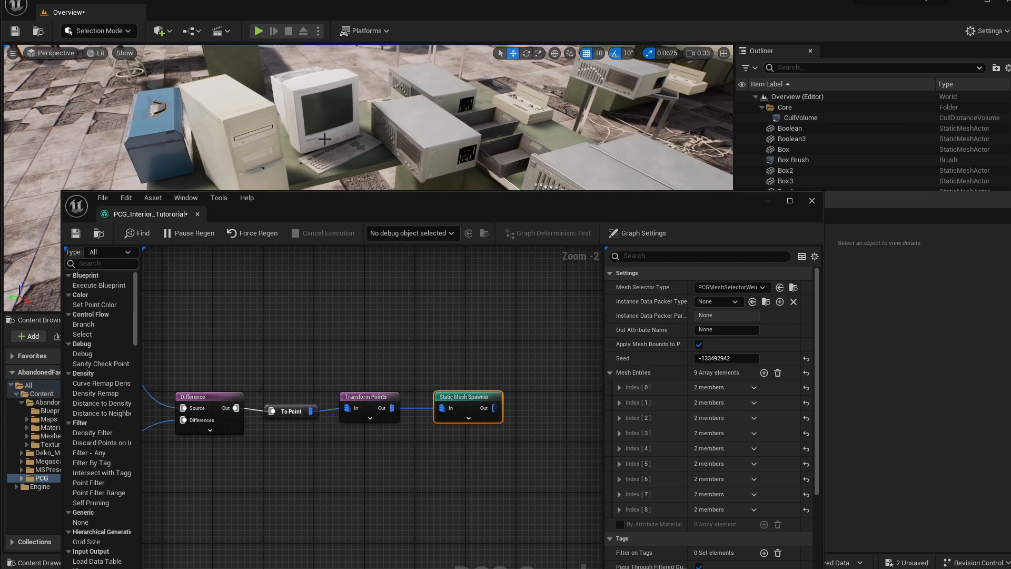
right_click_drag(449, 119, 500, 138)
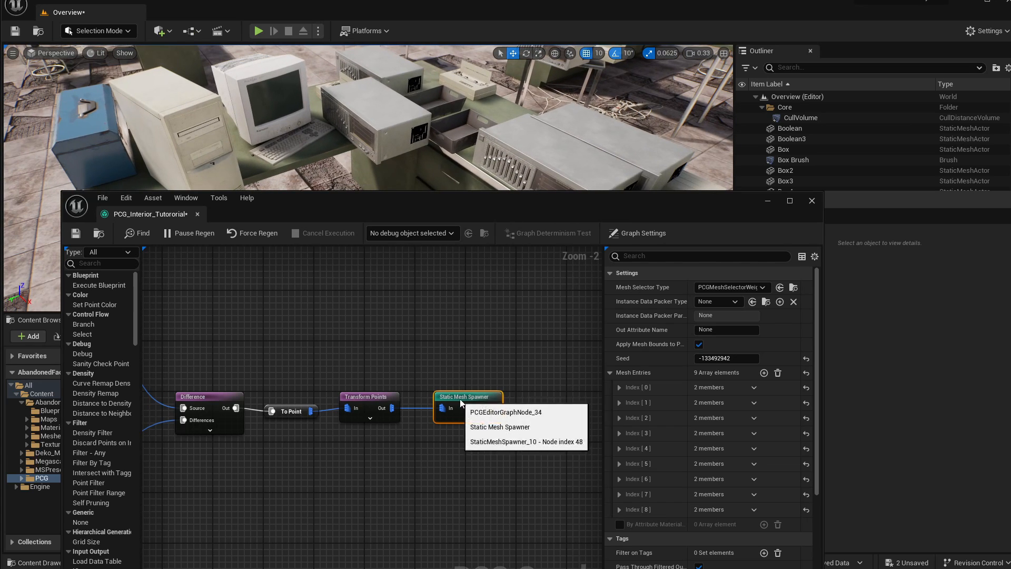
left_click_drag(460, 399, 542, 400)
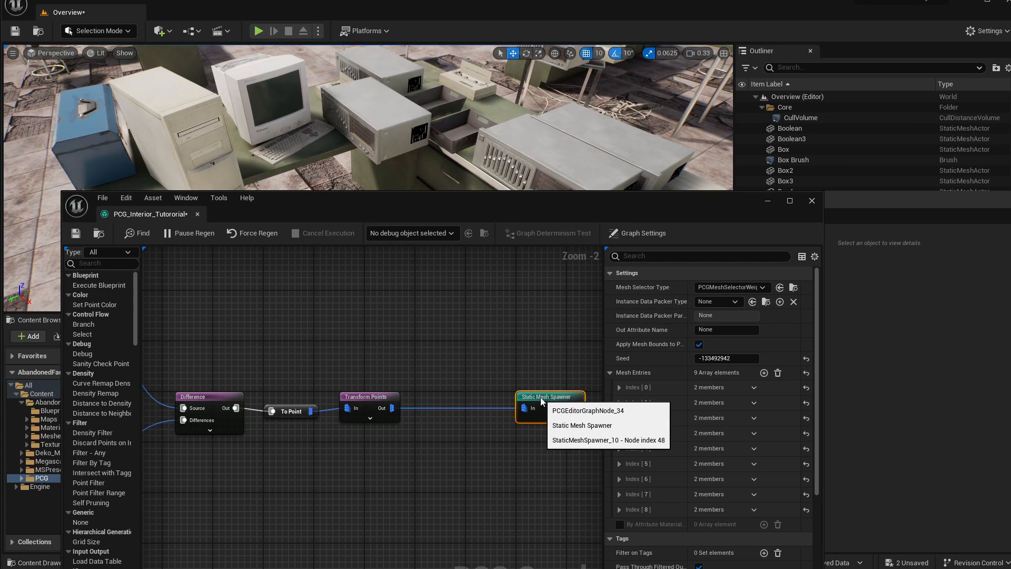
left_click(442, 407, "alt")
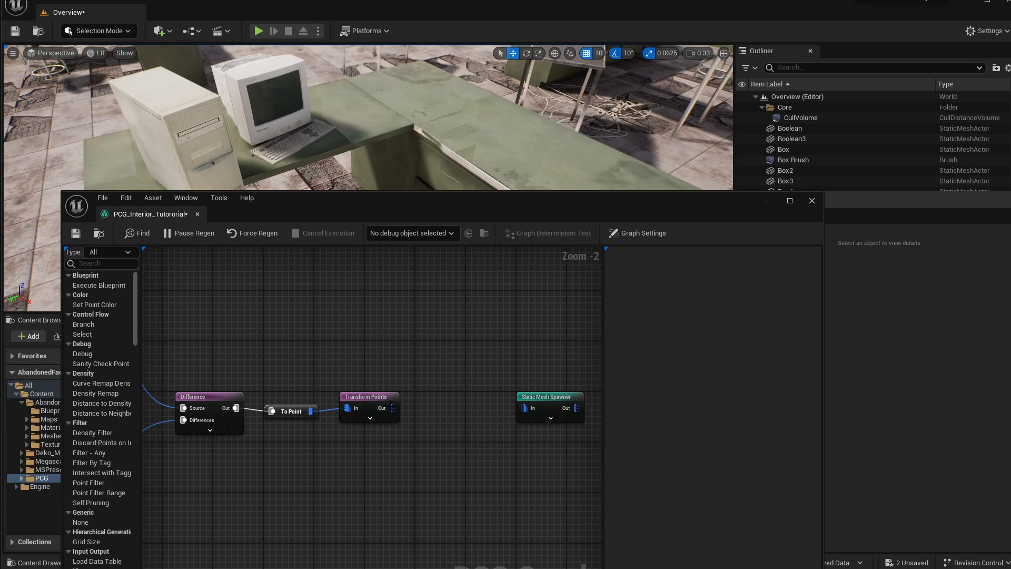
left_click_drag(392, 408, 411, 407)
type("self")
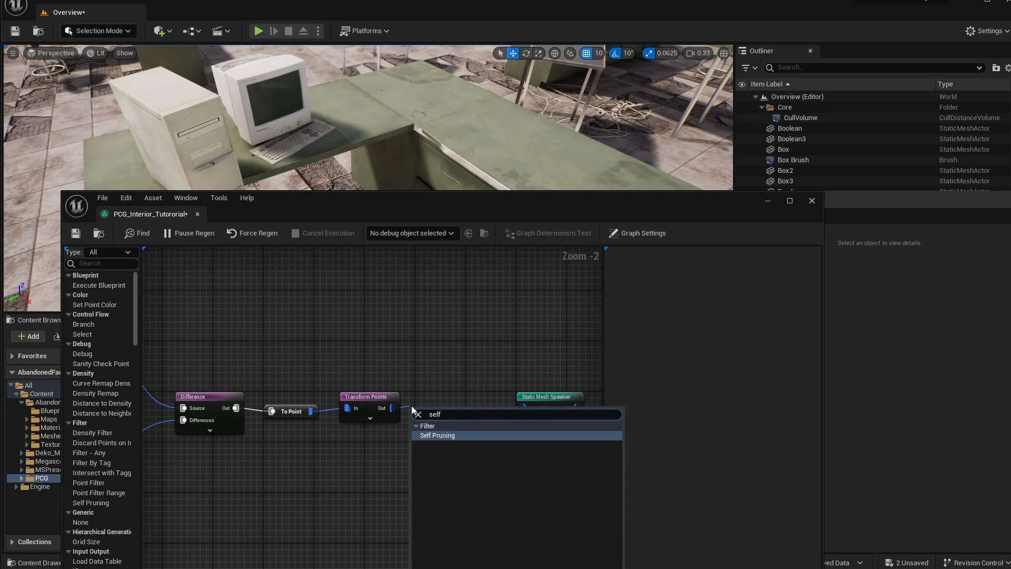
key("Return")
left_click_drag(446, 414, 459, 400)
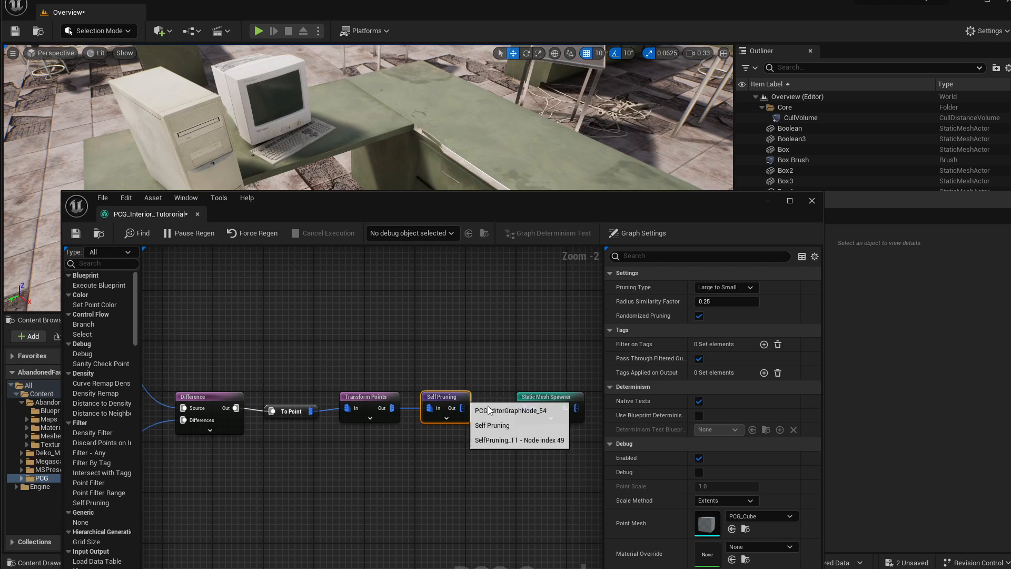
left_click_drag(523, 407, 524, 408)
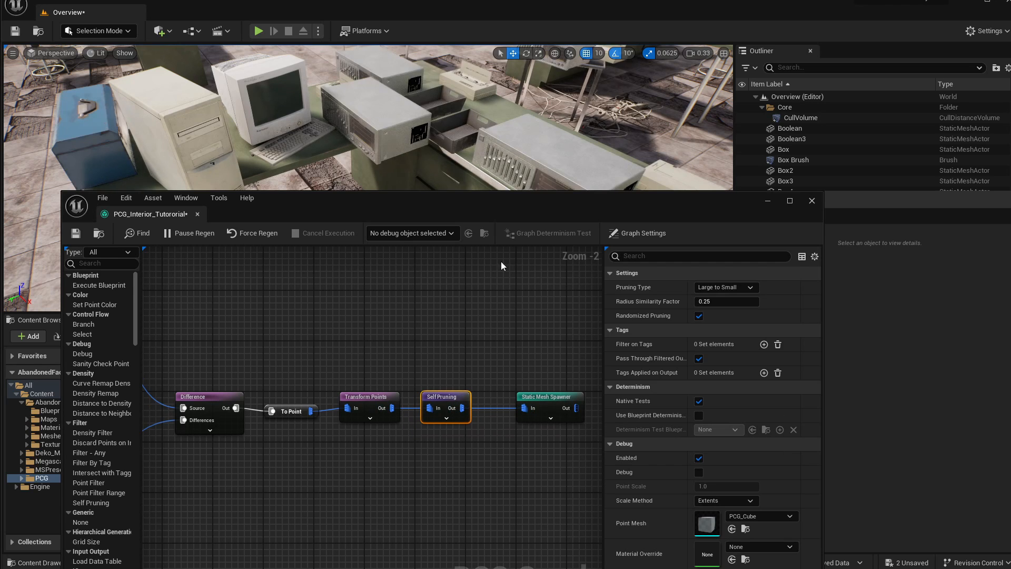
- Debug the Transform Points node and inspect its point bounds against the spawned desk props
right_click_drag(369, 121, 366, 81)
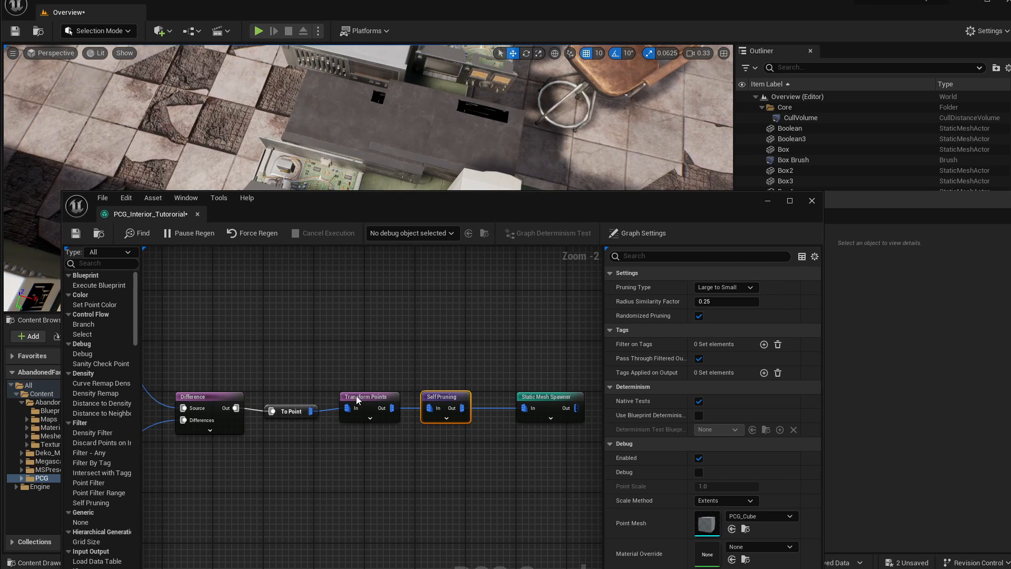
left_click_drag(357, 401, 351, 400)
key("d")
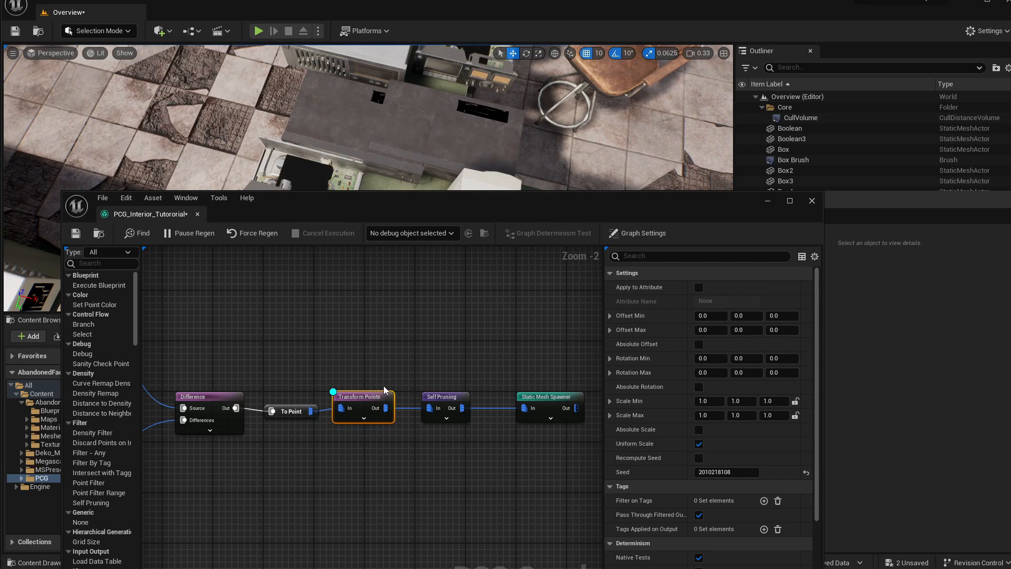
mouse_move(416, 139)
right_mouse_down()
mouse_move(406, 137)
mouse_move(416, 131)
right_mouse_up()
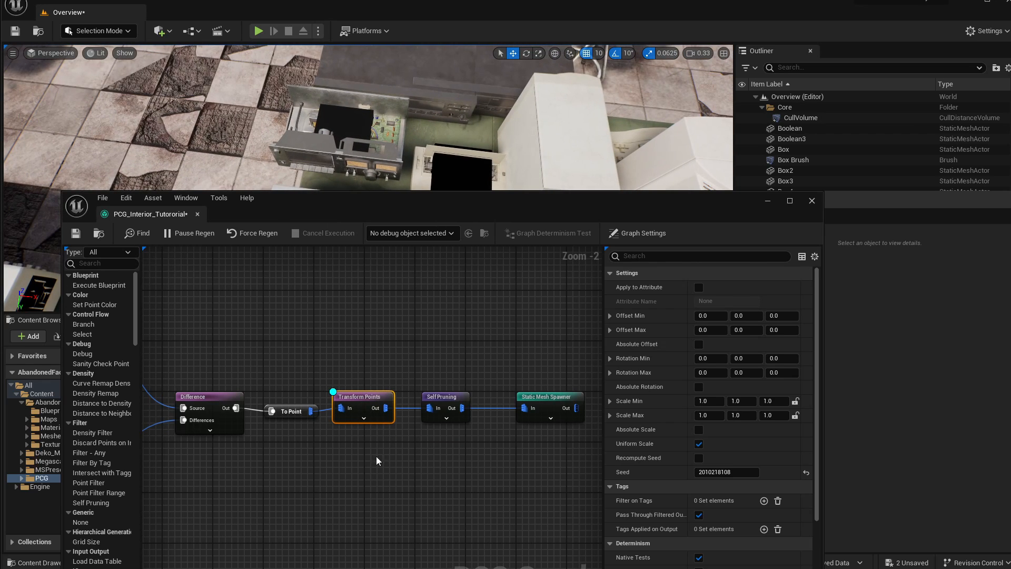
- Make room after Transform Points and insert a Bounds Modifier node between it and Self Pruning
left_click_drag(437, 395, 533, 408)
right_click_drag(518, 360, 432, 365)
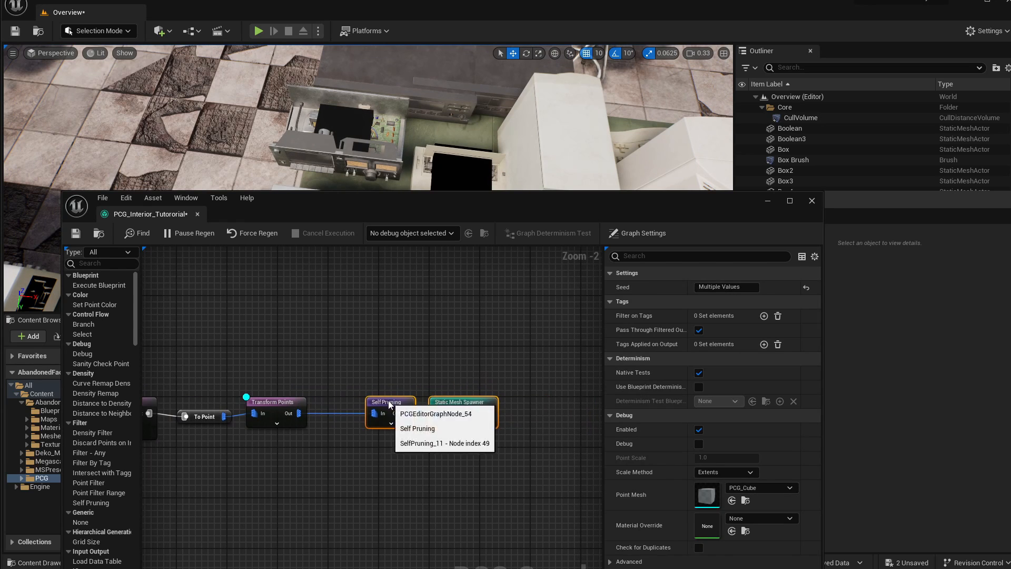
left_click_drag(389, 403, 463, 403)
left_click(407, 395)
left_click(274, 402)
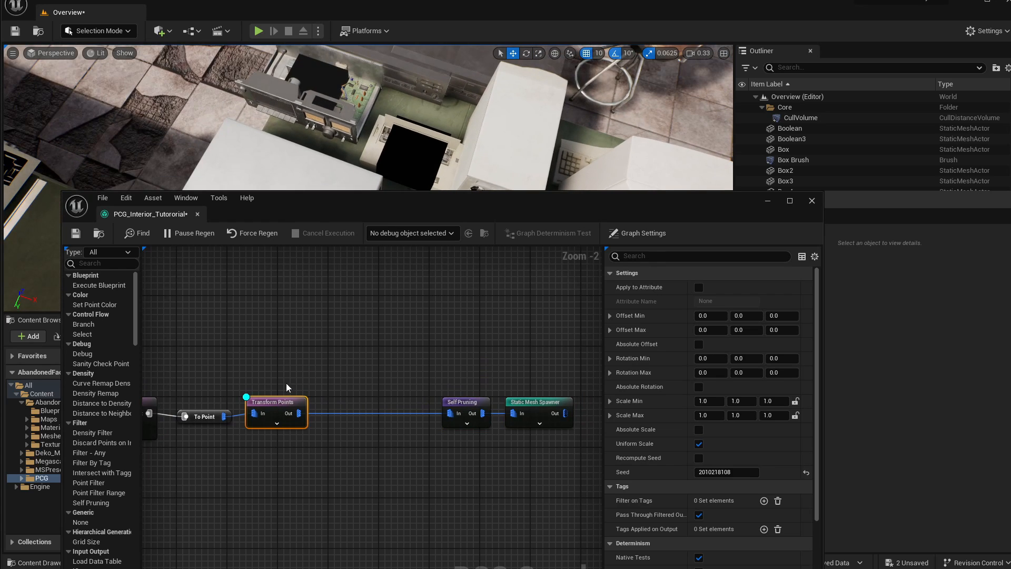
left_click_drag(299, 413, 344, 412)
type("bound")
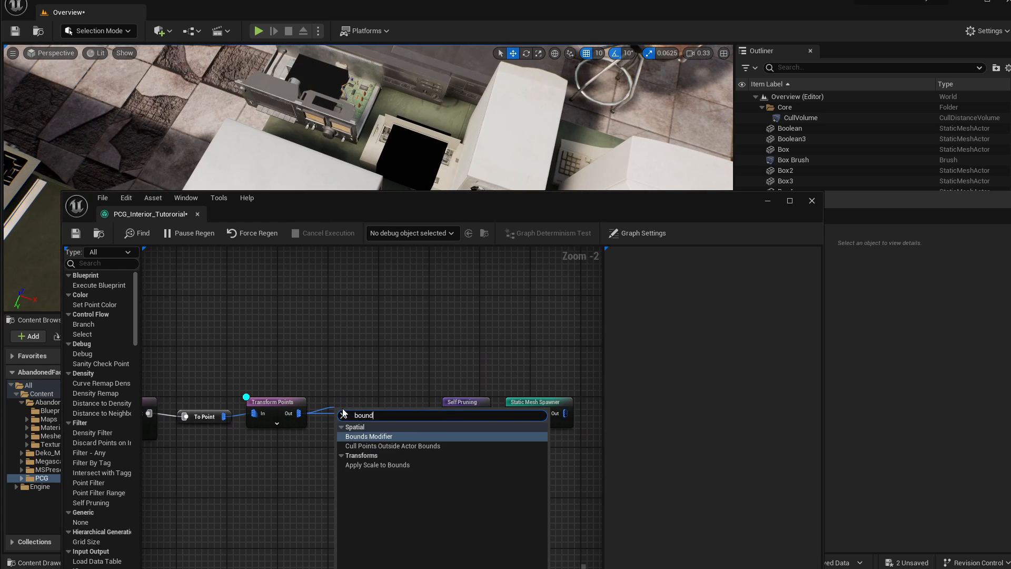
key("Return")
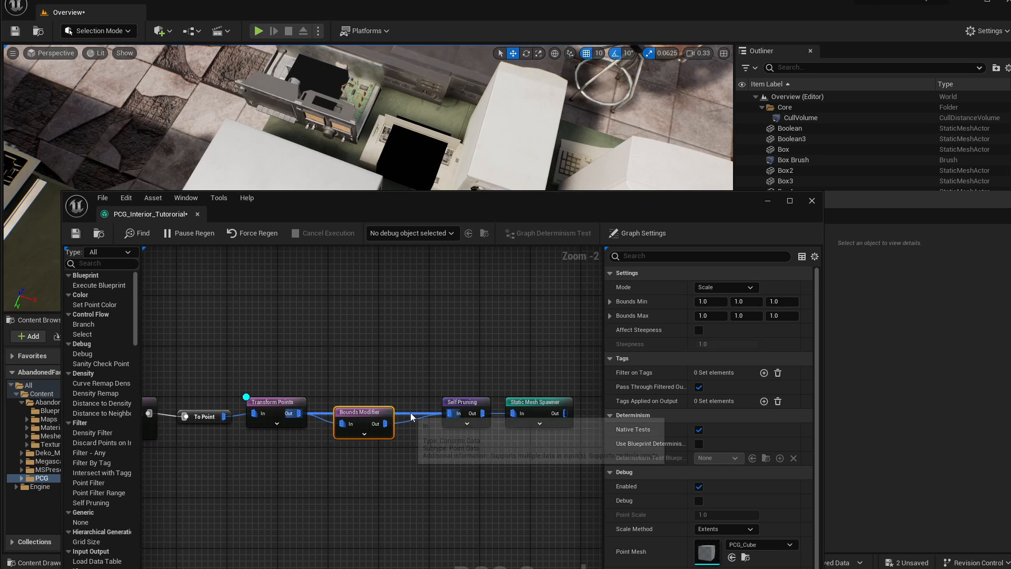
left_click_drag(373, 412, 378, 395)
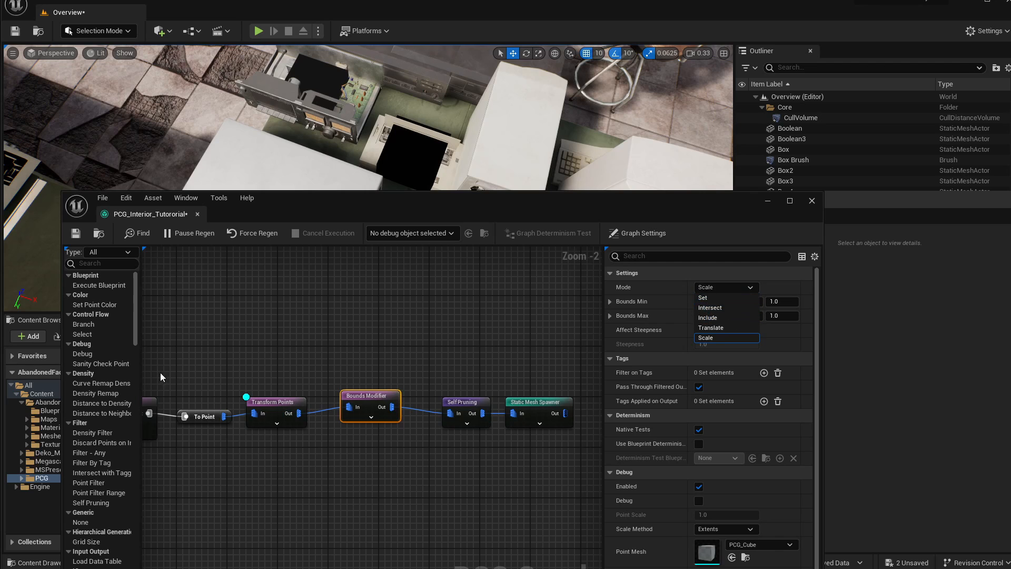
- Switch the debug display from Transform Points to the Bounds Modifier and align that node with its neighbours
left_click(278, 422)
left_click(393, 413)
key("d")
left_click_drag(369, 396, 368, 402)
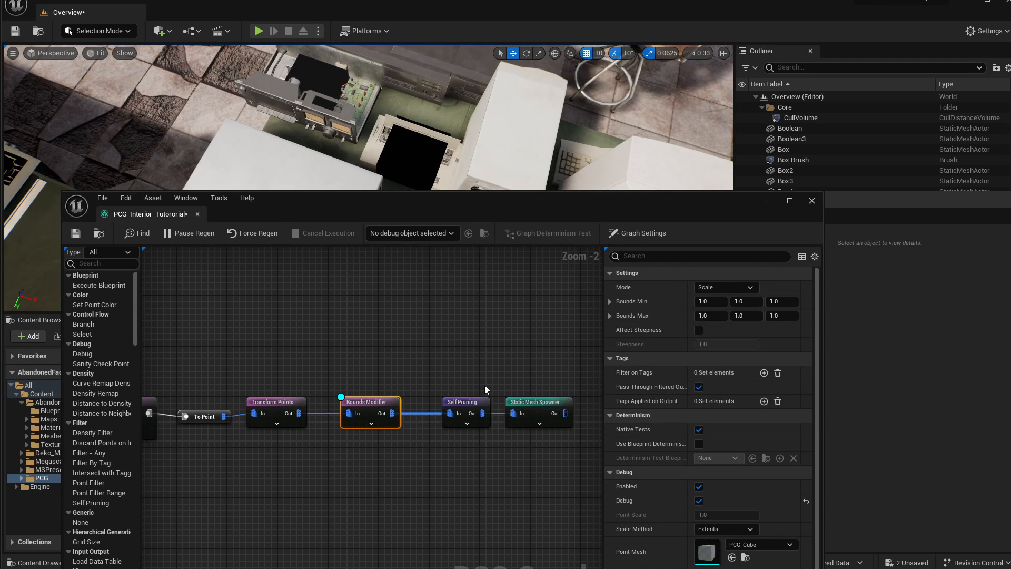
- Switch the Bounds Modifier to Set mode, with Z bounds of 0 minimum and 20 maximum
mouse_move(469, 156)
right_mouse_down()
mouse_move(468, 126)
mouse_move(462, 145)
right_mouse_up()
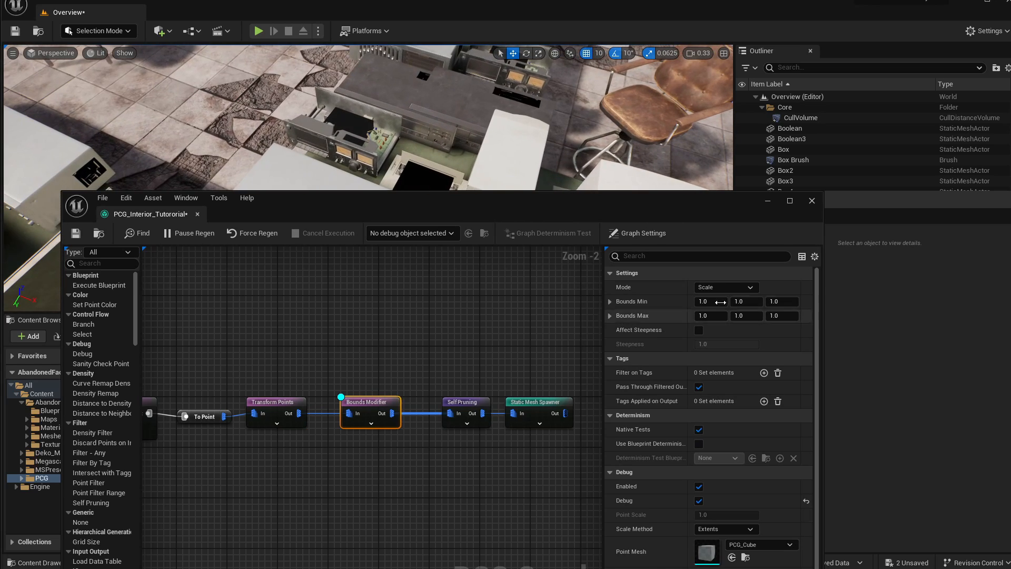
left_click(731, 290)
left_click(722, 309)
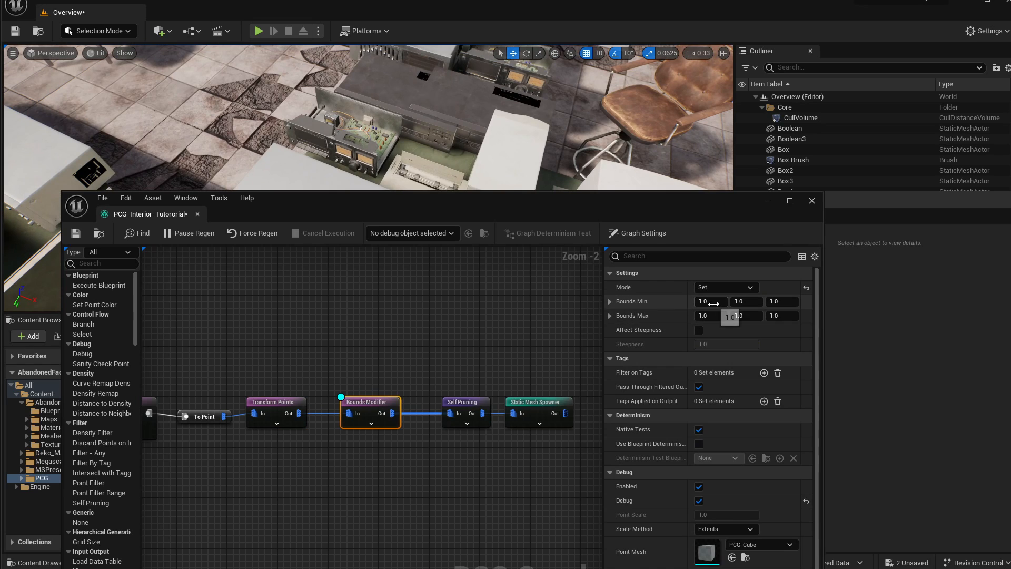
left_click(788, 301)
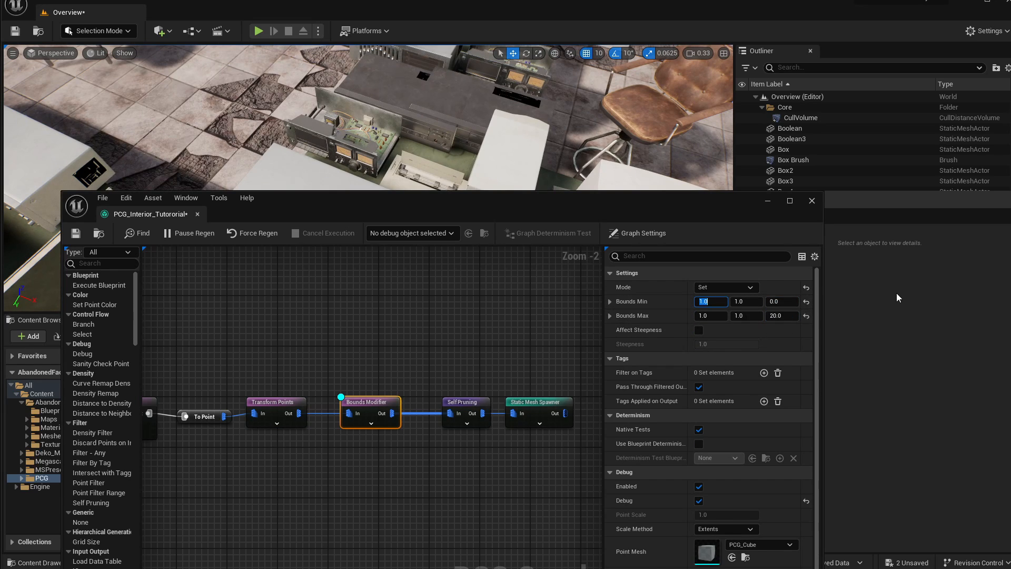
- Set the Bounds Modifier's X and Y bounds to -50 minimum and 50 maximum
type("50")
key("Tab")
type("50")
key("Tab")
key("Tab")
type("50")
key("Tab")
type("50")
key("shift+Tab")
key("shift+Tab")
key("shift+Tab")
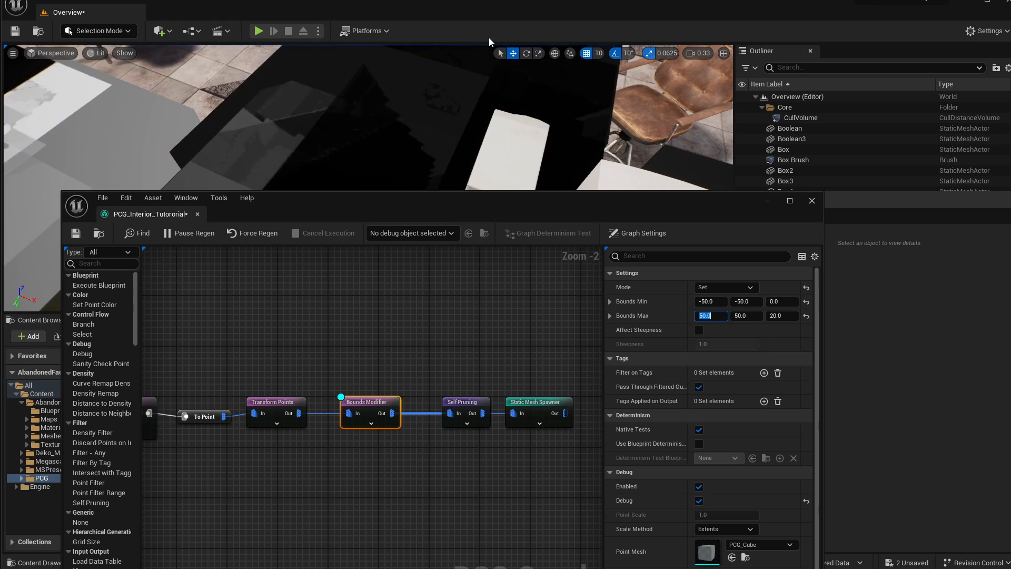
- Reduce the Bounds Modifier's X and Y bounds to -30 minimum and 30 maximum
right_click_drag(464, 100, 421, 95)
left_click(705, 302)
type("-30")
key("Tab")
key("Tab")
key("Tab")
type("30")
key("Tab")
type("30")
key("Return")
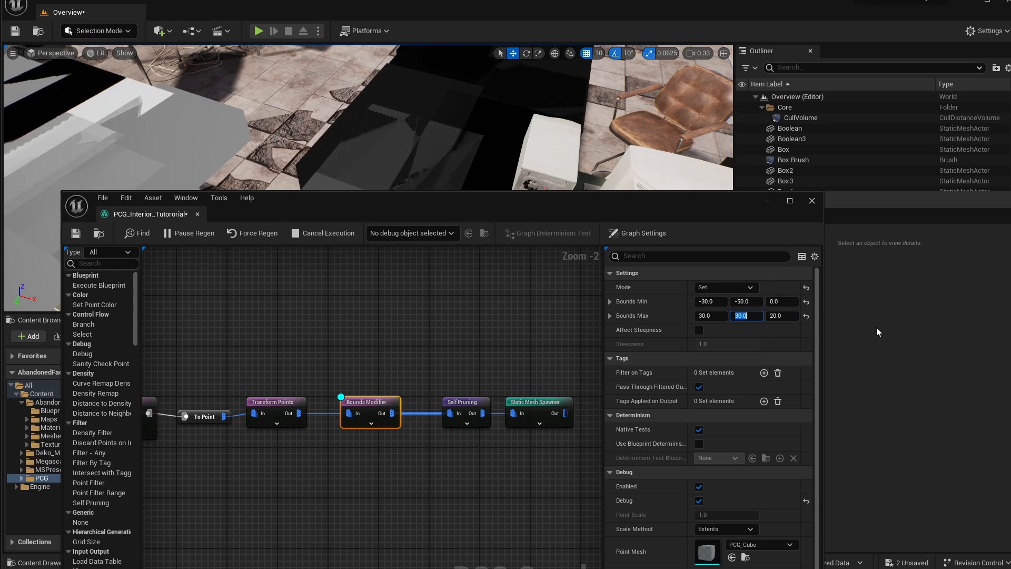
key("shift+Tab")
key("shift+Tab")
key("shift+Tab")
type("-30")
key("Return")
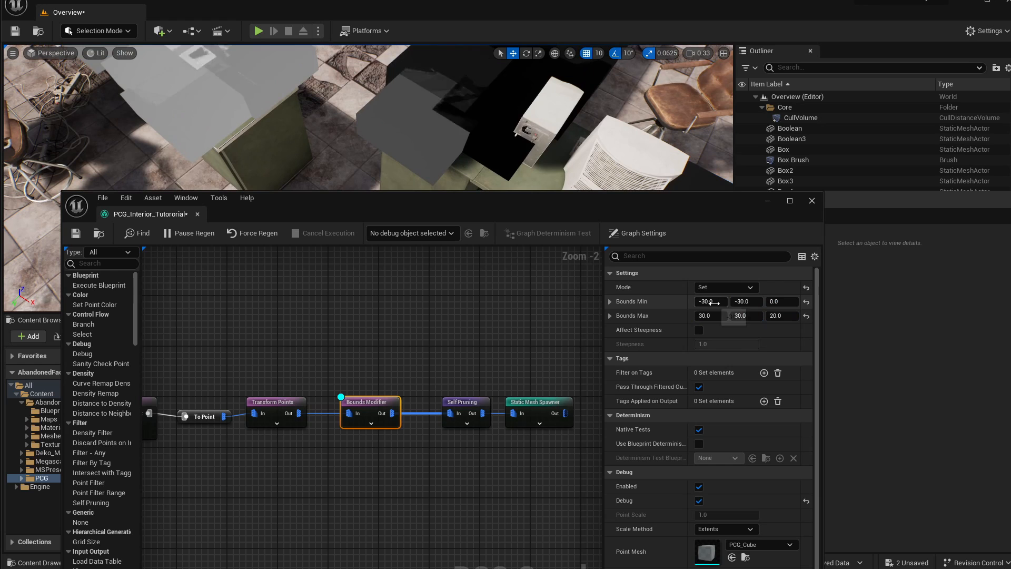
- Tighten the Bounds Modifier's X and Y bounds to -20 minimum and 20 maximum
left_click(714, 302)
type("-20")
key("Tab")
type("-20")
key("Tab")
key("Tab")
type("20")
key("Tab")
type("20")
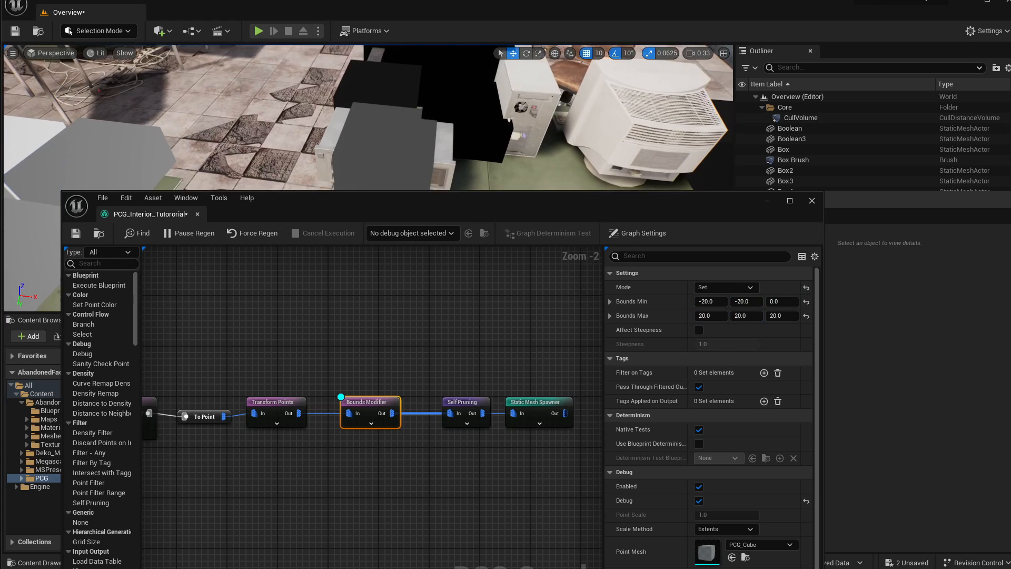
- Widen the Bounds Modifier's X bounds to -30 and 30 and set its maximum Z to 15
left_click(714, 316)
type("30")
key("shift+Tab")
key("shift+Tab")
key("shift+Tab")
type("-30")
key("Return")
left_click(782, 316)
type("15")
key("Return")
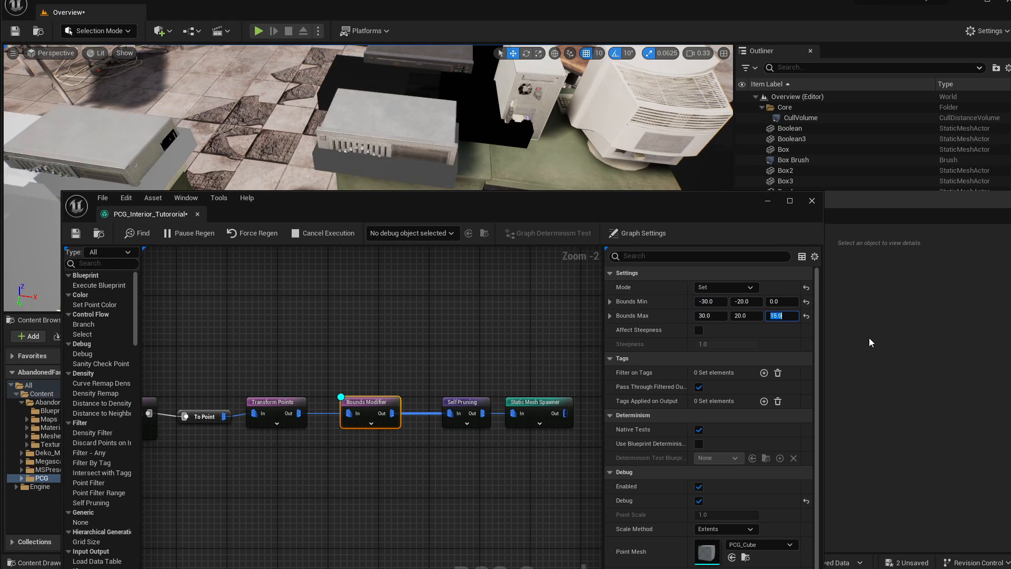
- Set the Bounds Modifier's maximum Z to 18 and its X bounds to -25 and 25, checking them against the props
type("18")
key("shift+Tab")
key("shift+Tab")
type("25")
key("shift+Tab")
key("shift+Tab")
key("shift+Tab")
type("-25")
key("Return")
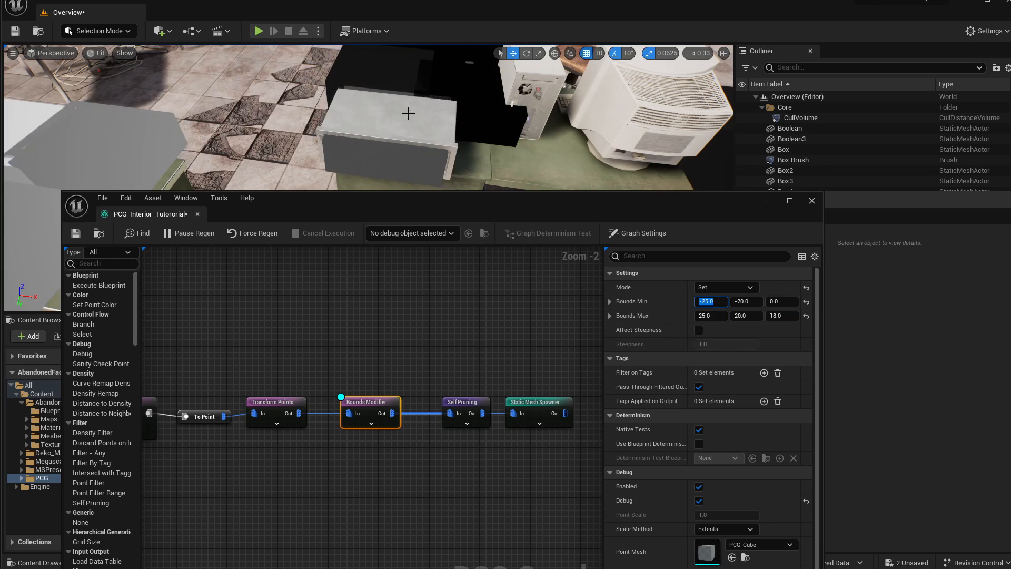
mouse_move(409, 114)
right_mouse_down()
mouse_move(359, 90)
mouse_move(405, 96)
right_mouse_up()
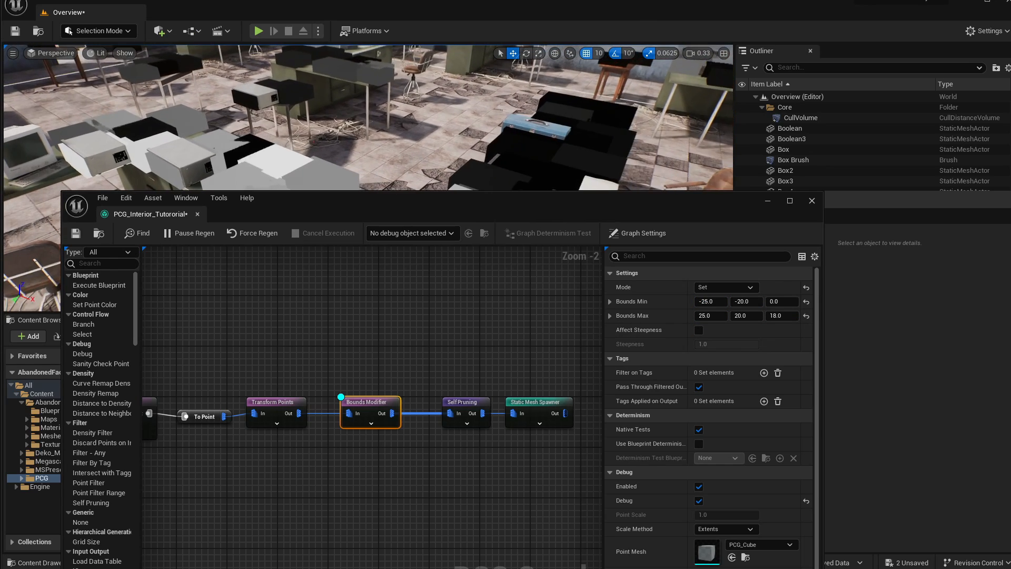
- Turn off the Bounds Modifier's debug display, nudge Self Pruning toward it, and inspect the pruned desk props
mouse_move(460, 402)
left_mouse_down()
mouse_move(460, 440)
mouse_move(461, 408)
left_mouse_up()
left_click(396, 400)
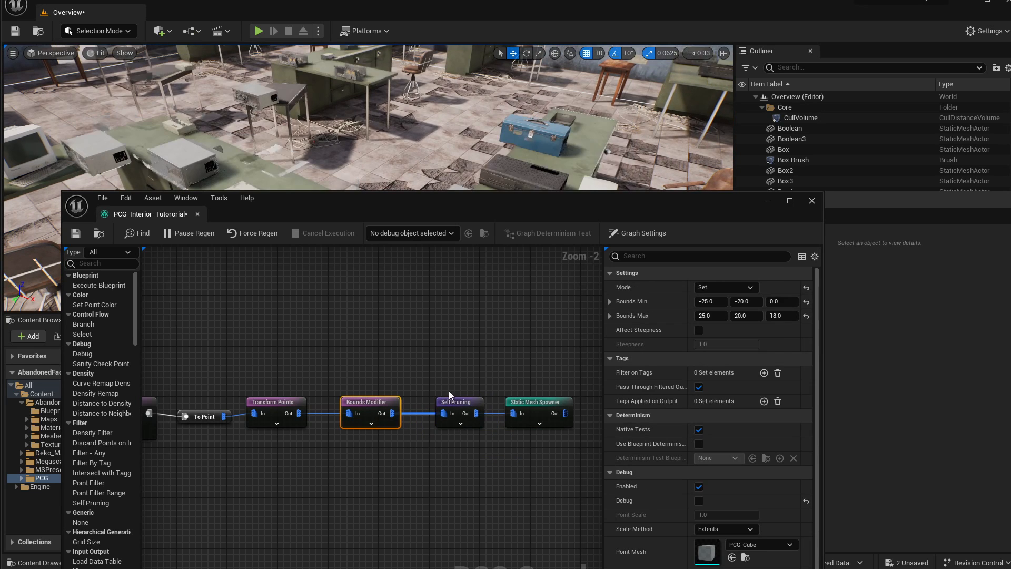
left_click(450, 410)
left_click_drag(450, 409, 456, 402)
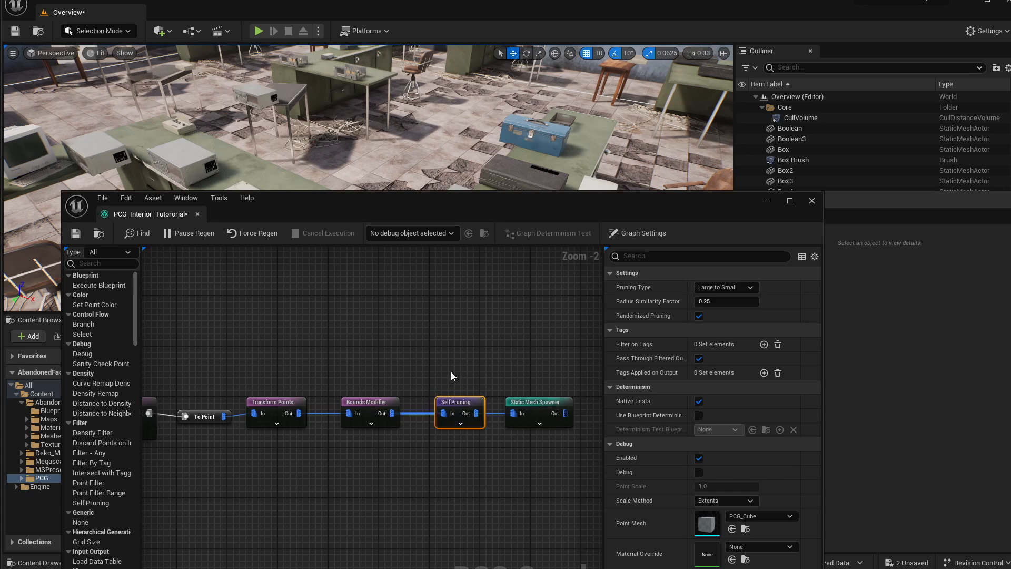
right_click_drag(452, 100, 472, 121)
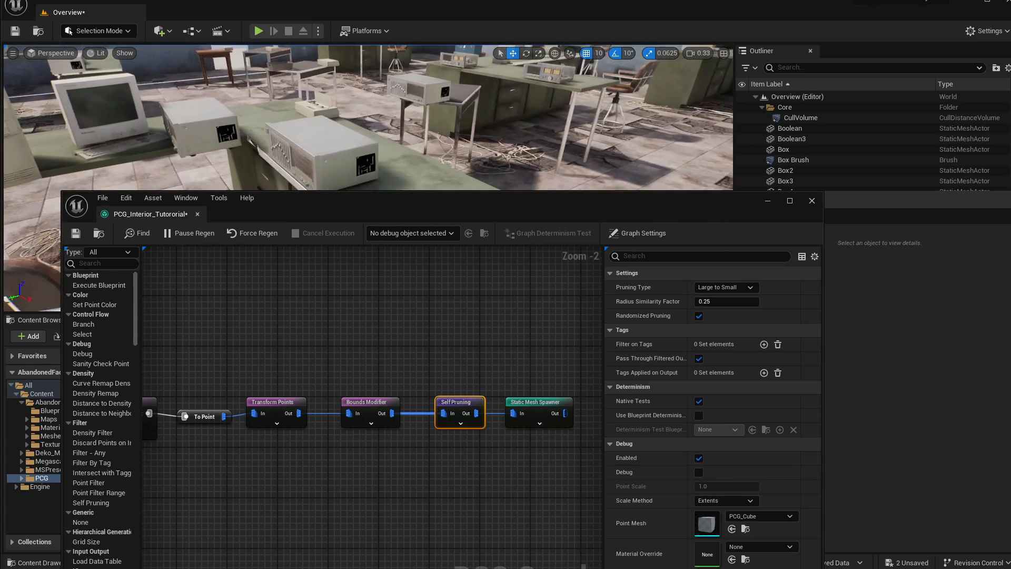
right_click_drag(453, 100, 451, 161)
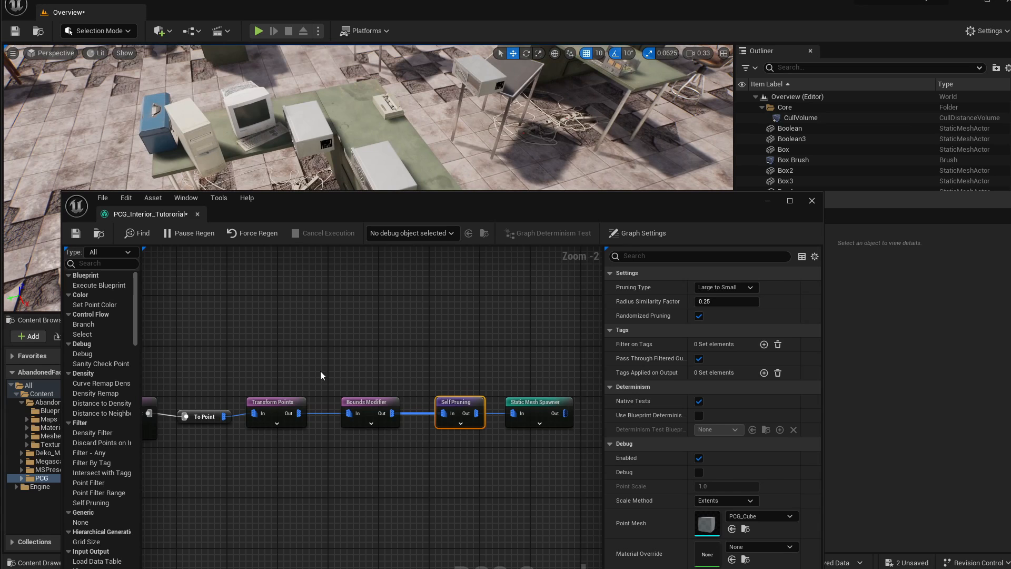
- Set the Transform Points node's maximum Z rotation to 180 and check the randomly rotated props
left_click(285, 403)
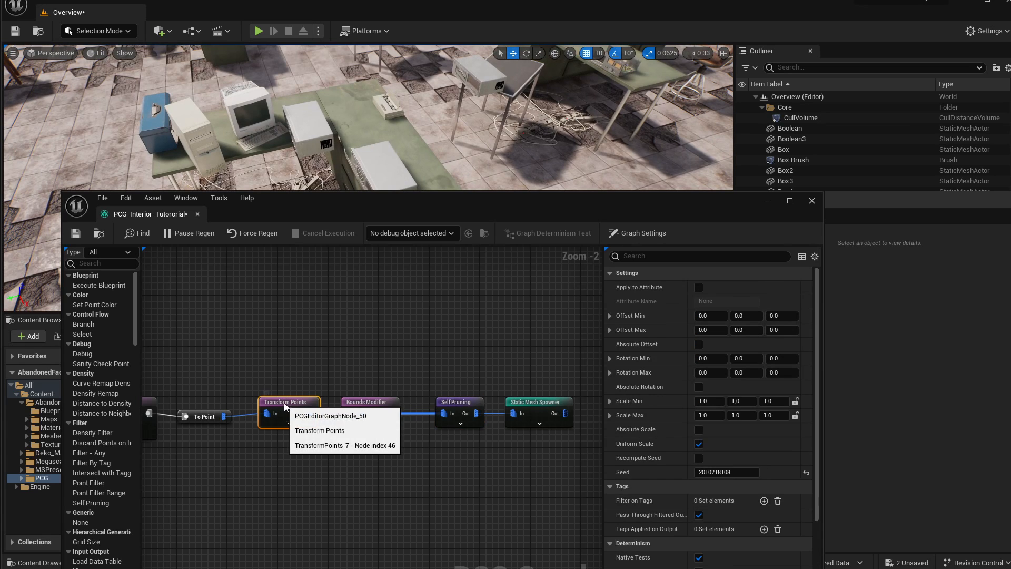
left_click(284, 403)
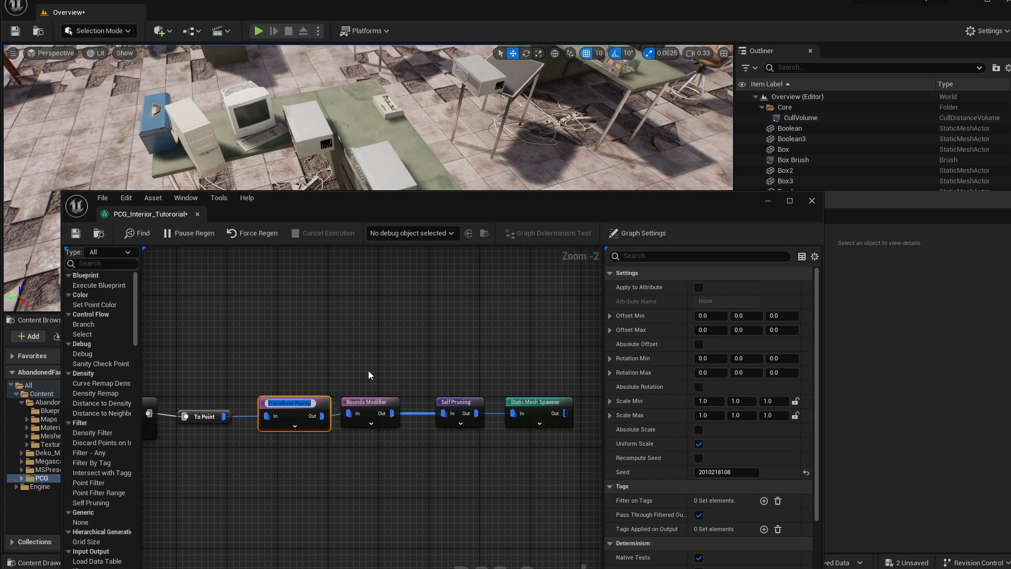
left_click(785, 373)
type("180")
key("Return")
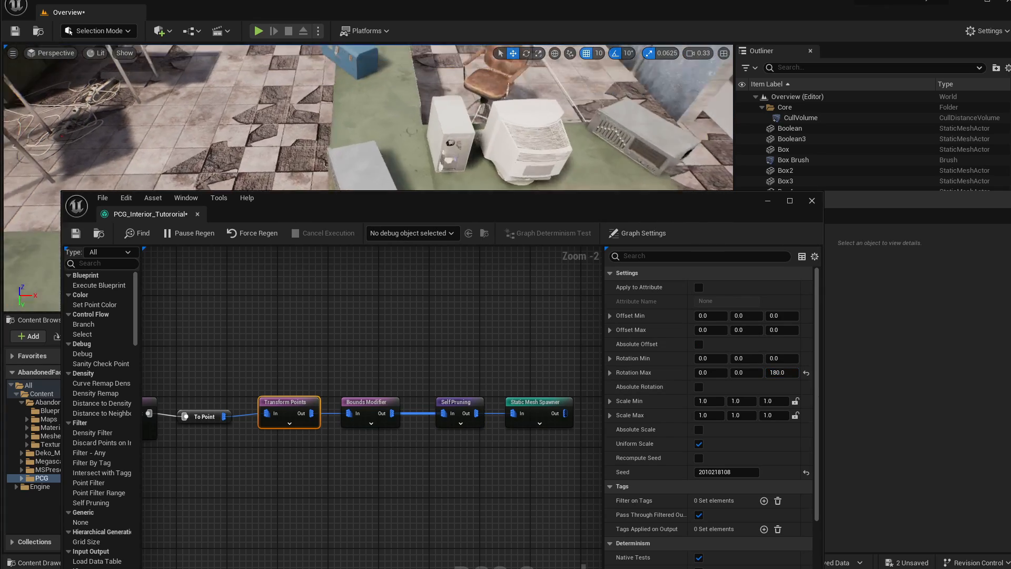
key("s")
right_click_drag(368, 158, 392, 137)
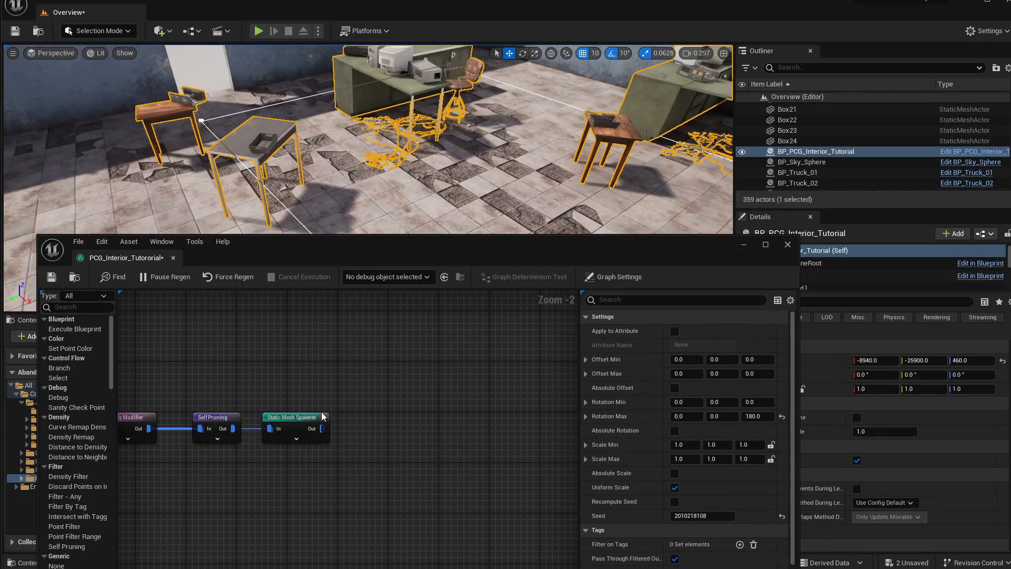
- Preview the Surface Sampler's debug points on the furniture and inspect the prop distribution across the desks
scroll(323, 416, "down", 2)
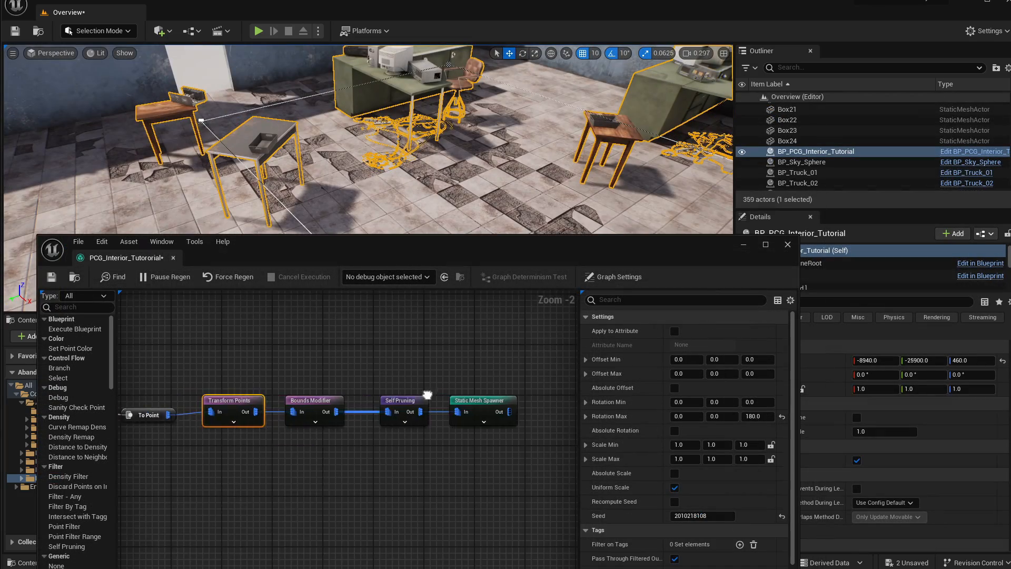
right_click_drag(187, 503, 331, 478)
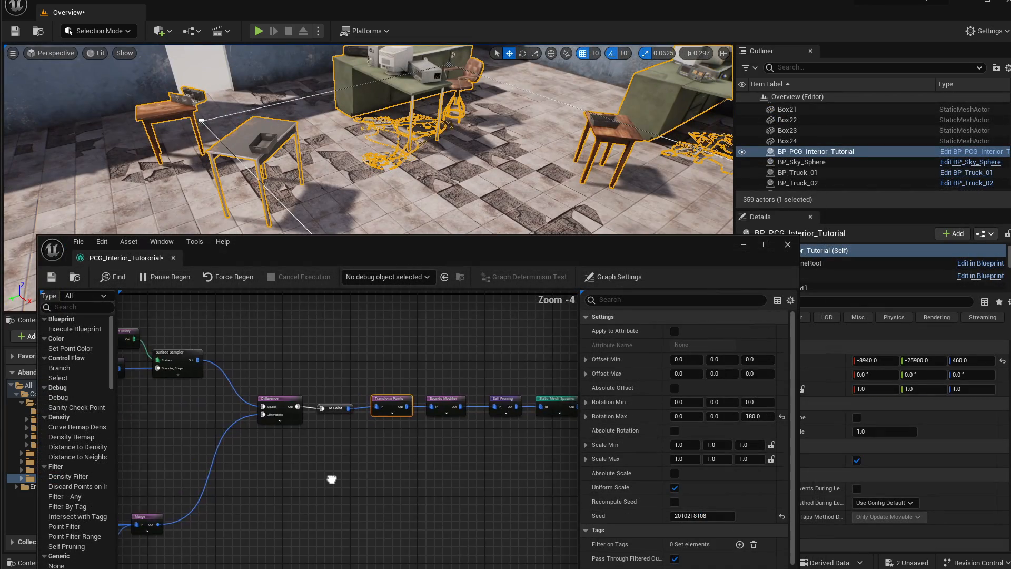
left_click(192, 350)
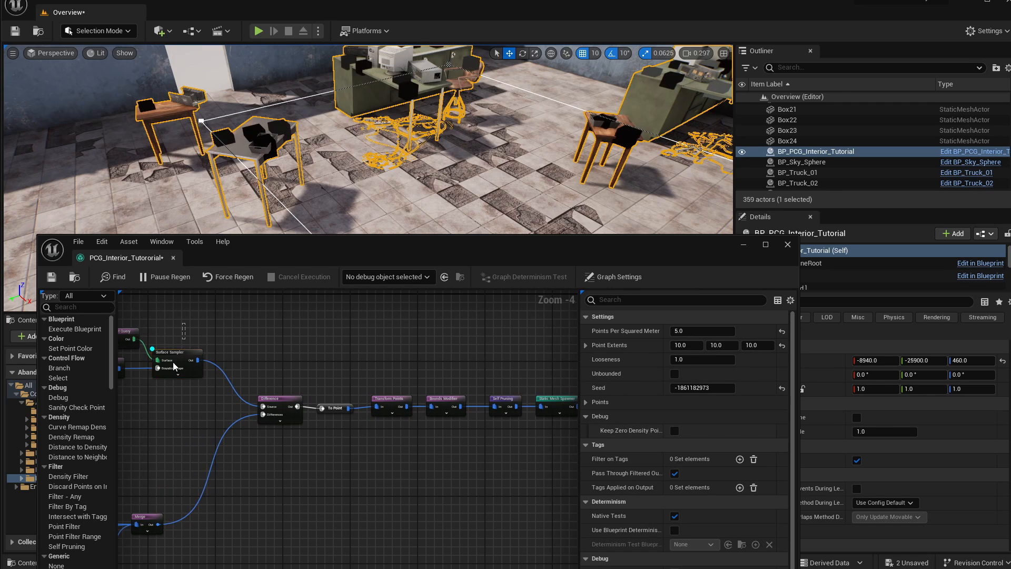
right_click_drag(174, 366, 301, 394)
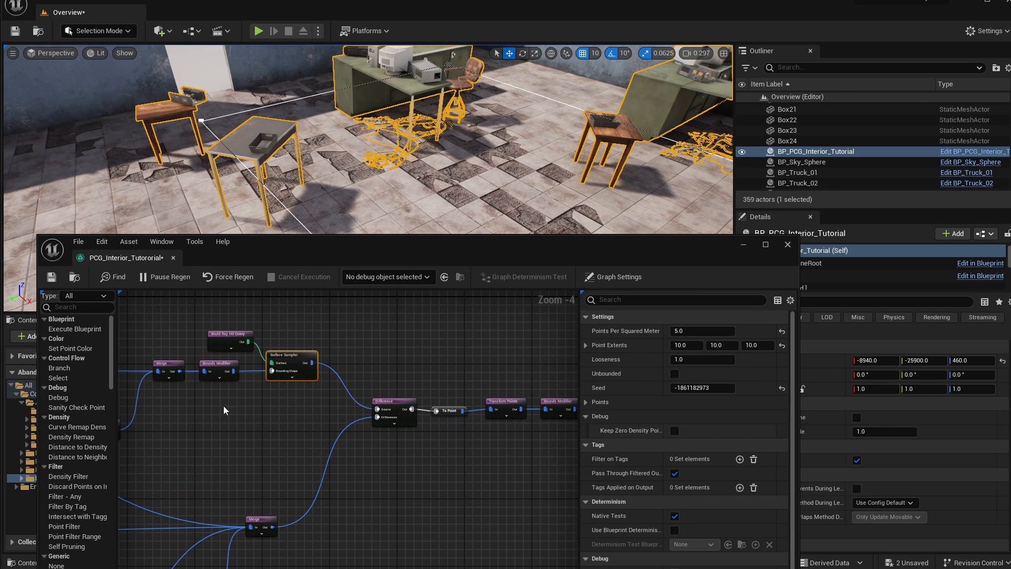
right_click_drag(337, 174, 447, 113)
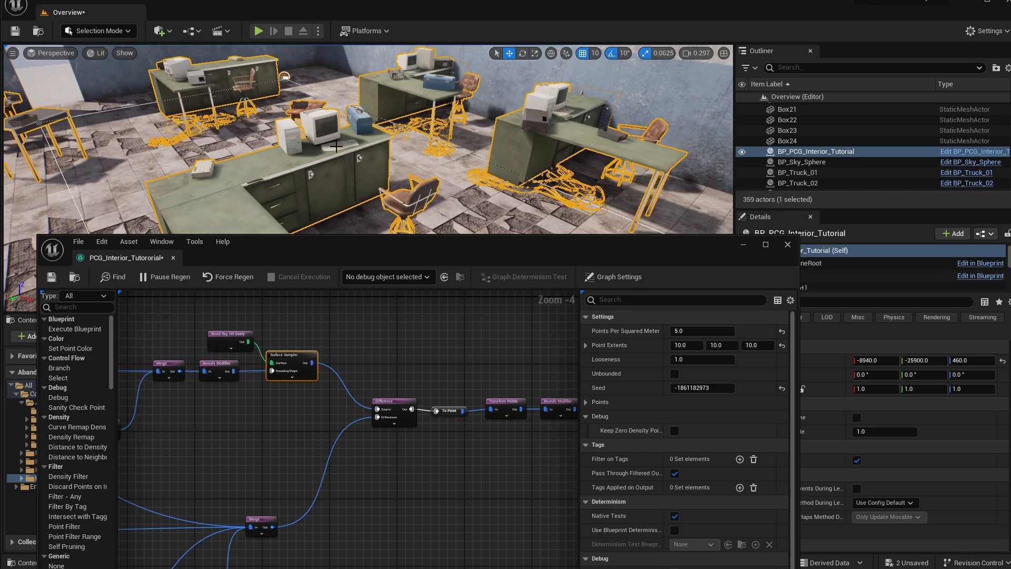
right_click_drag(336, 146, 338, 166)
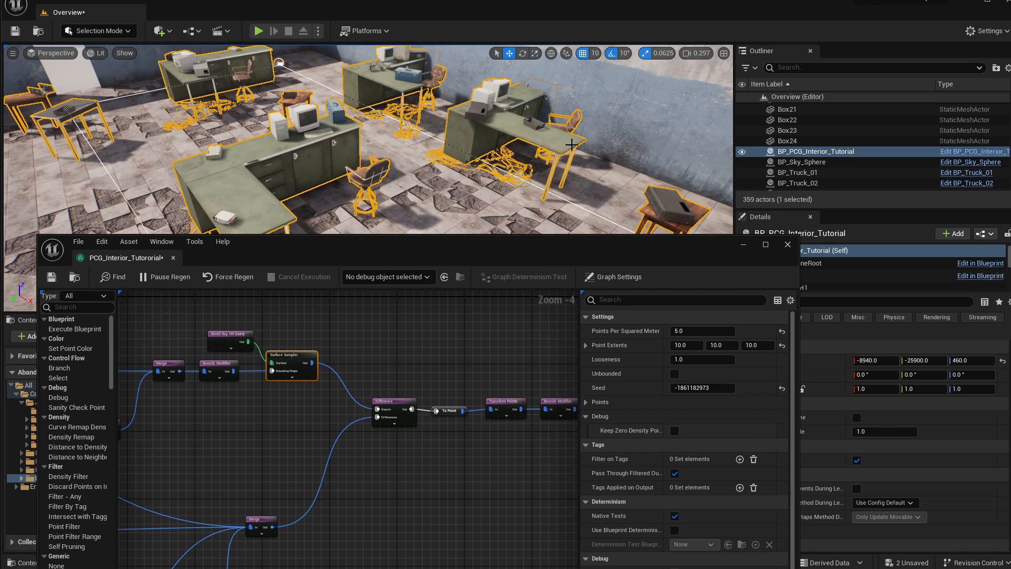
right_click_drag(264, 207, 242, 205)
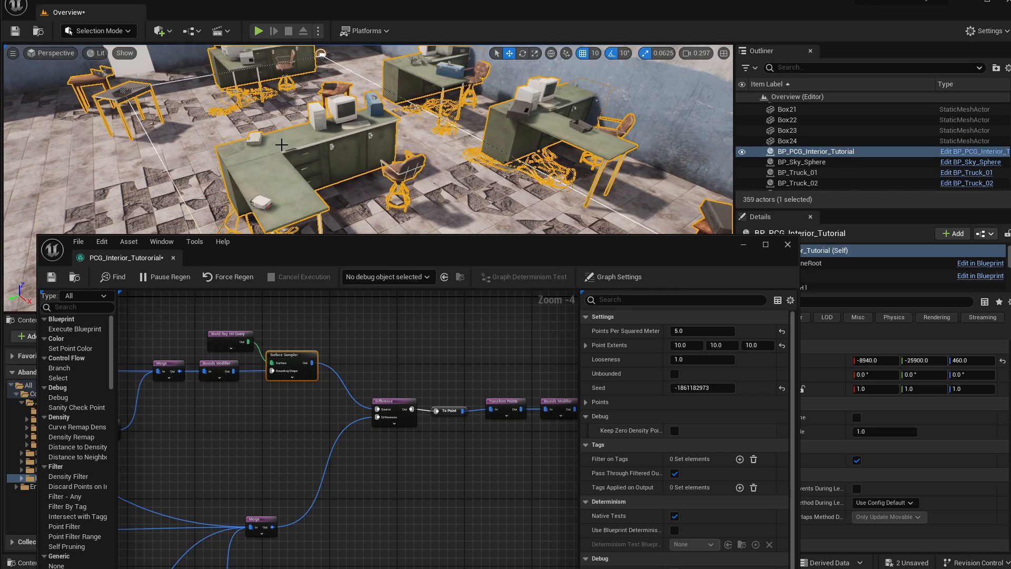
- Add a second Merge node fed by the furniture Bounds Modifier and place it below the end of the prop chain
right_click_drag(264, 420, 355, 408)
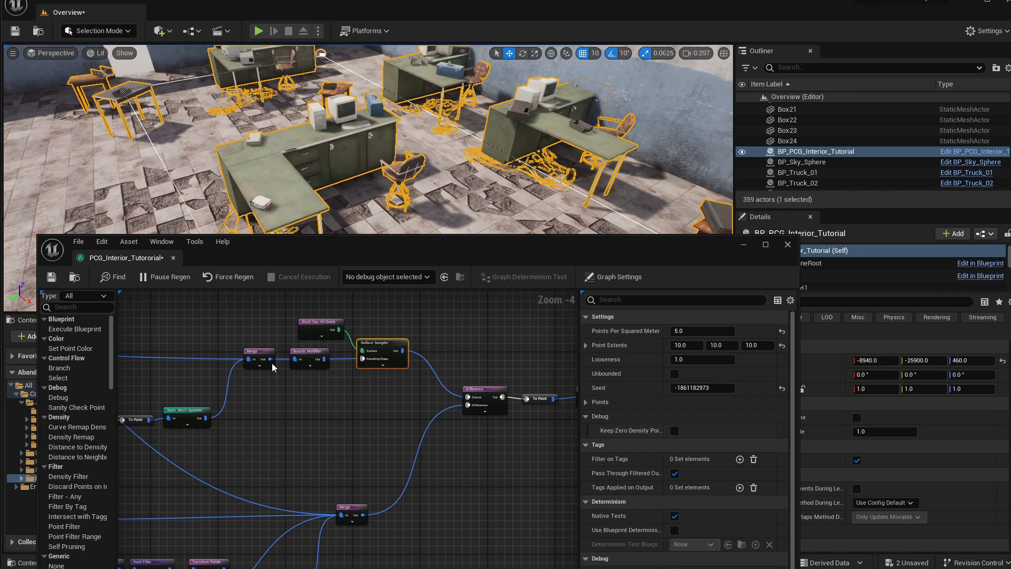
left_click(262, 362)
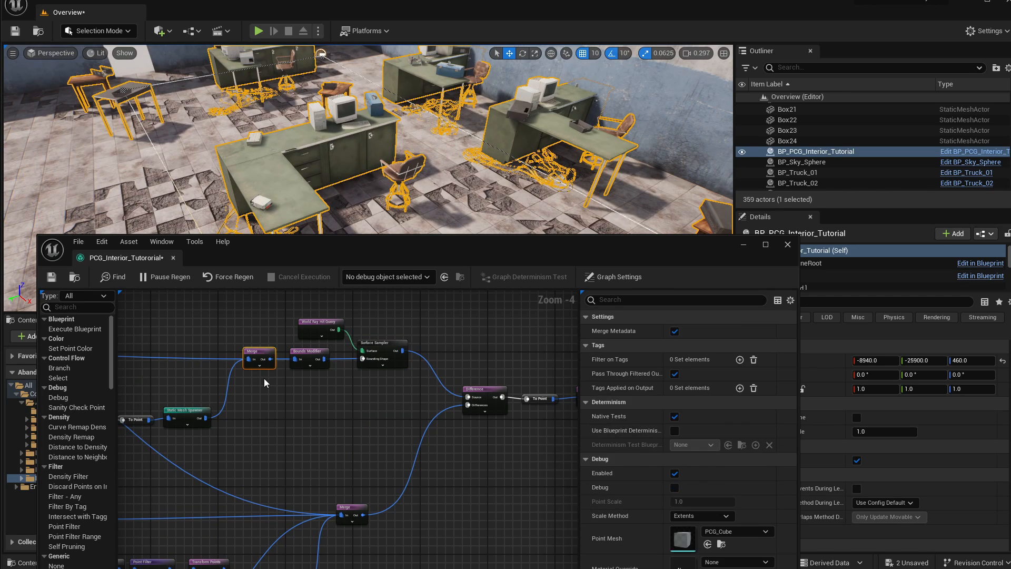
left_click_drag(324, 359, 553, 513)
type("merge")
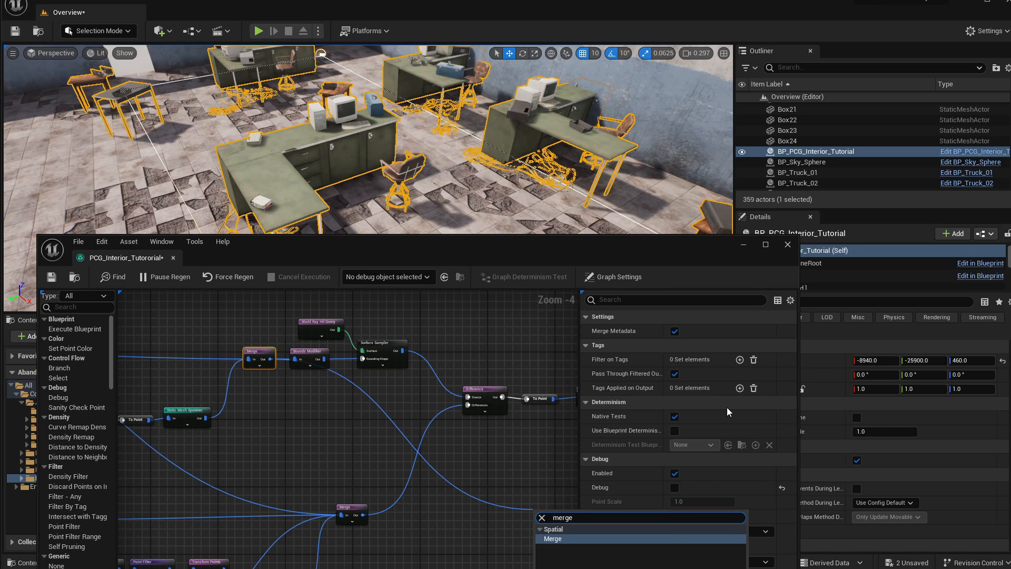
key("Return")
right_click_drag(464, 421, 196, 403)
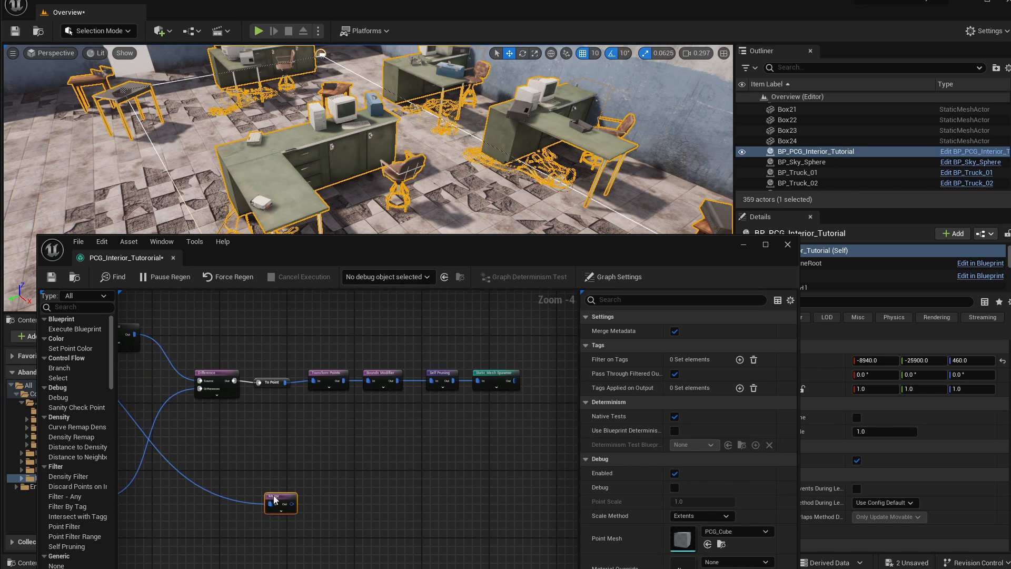
left_click_drag(279, 495, 529, 480)
right_click_drag(517, 448, 386, 447)
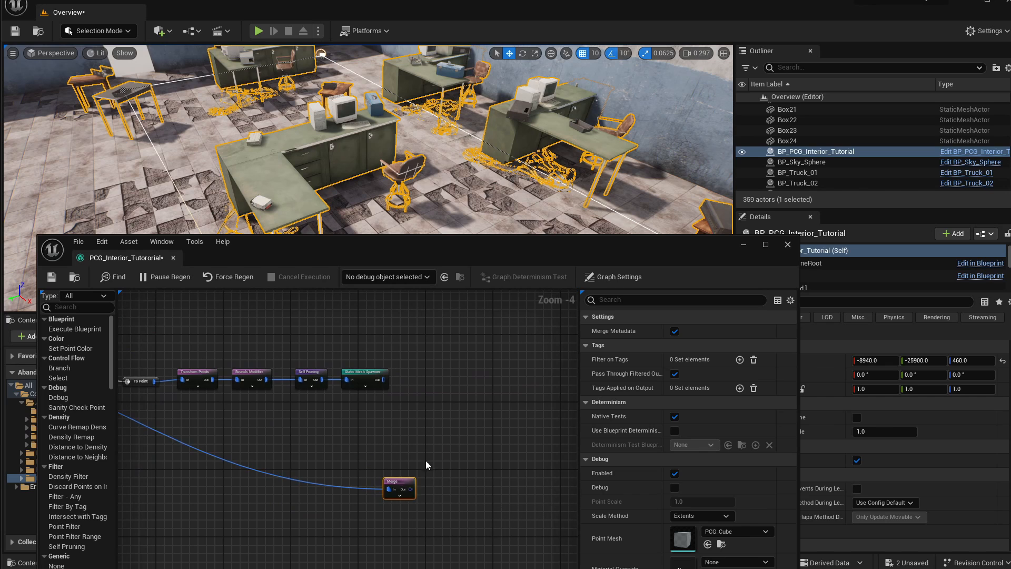
- Connect the prop Static Mesh Spawner's output to the new Merge node and move that node closer
scroll(414, 401, "up", 2)
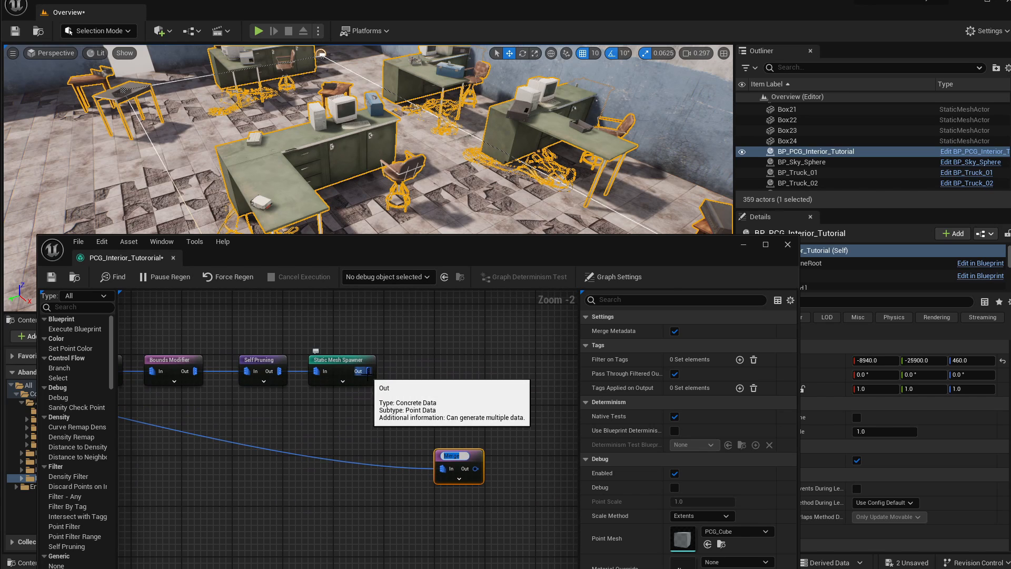
left_click_drag(367, 370, 412, 416)
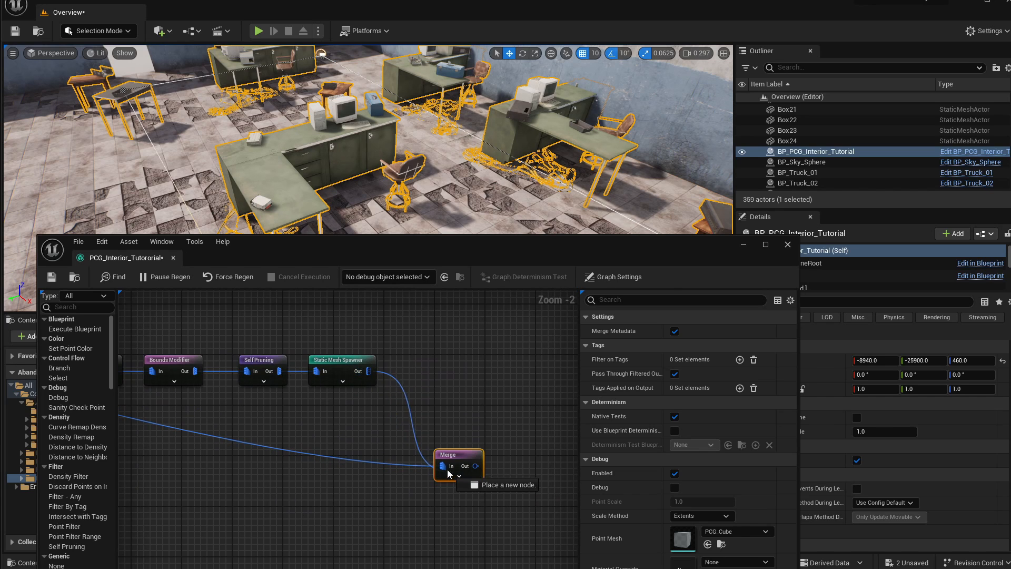
left_click_drag(447, 469, 396, 378)
left_click_drag(436, 481, 429, 447)
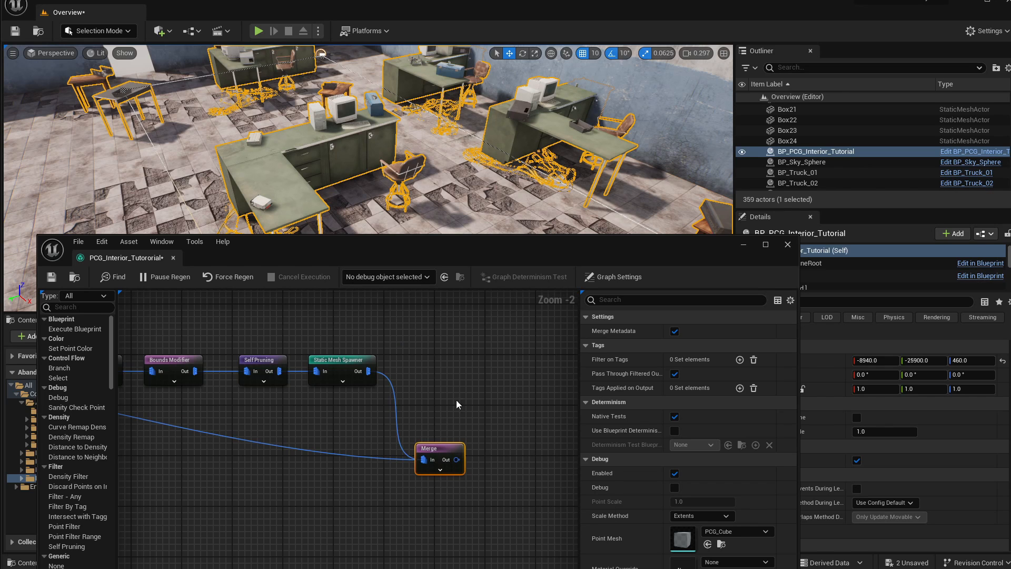
- Copy the existing World Ray Hit Query and Surface Sampler nodes and paste them beside the new Merge node
scroll(422, 434, "down", 3)
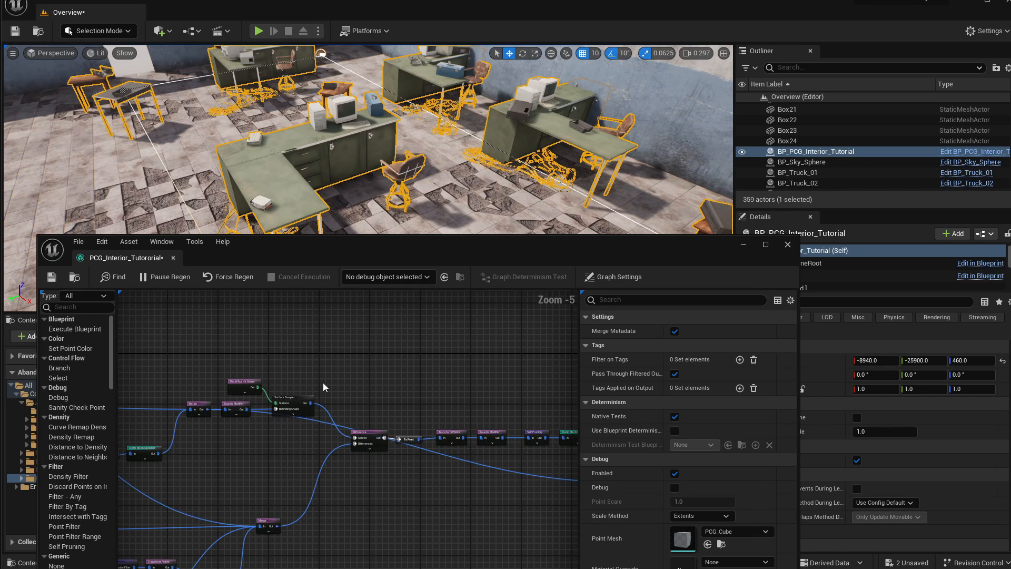
left_click(247, 387)
scroll(247, 387, "up", 3)
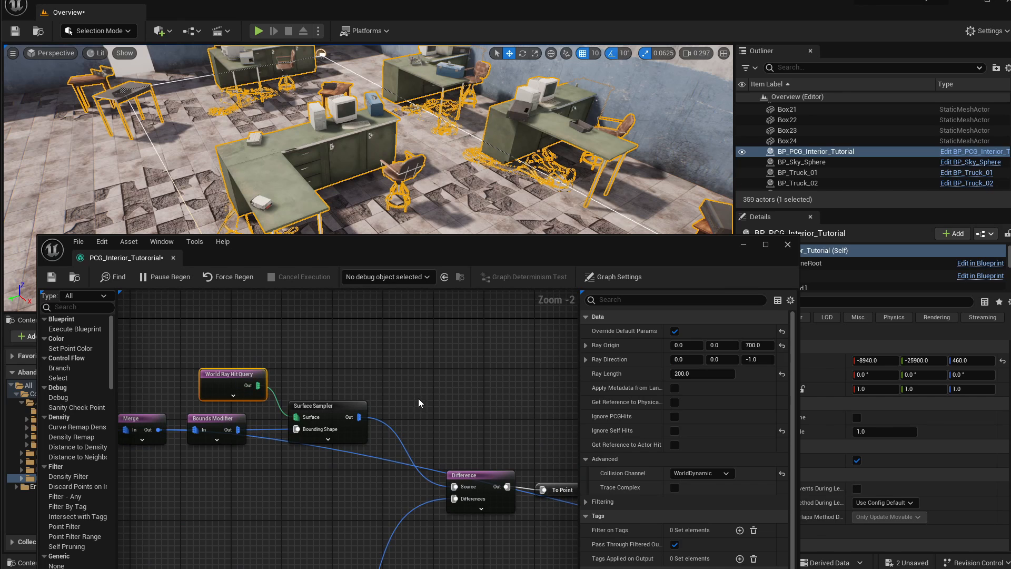
left_click_drag(343, 362, 272, 406)
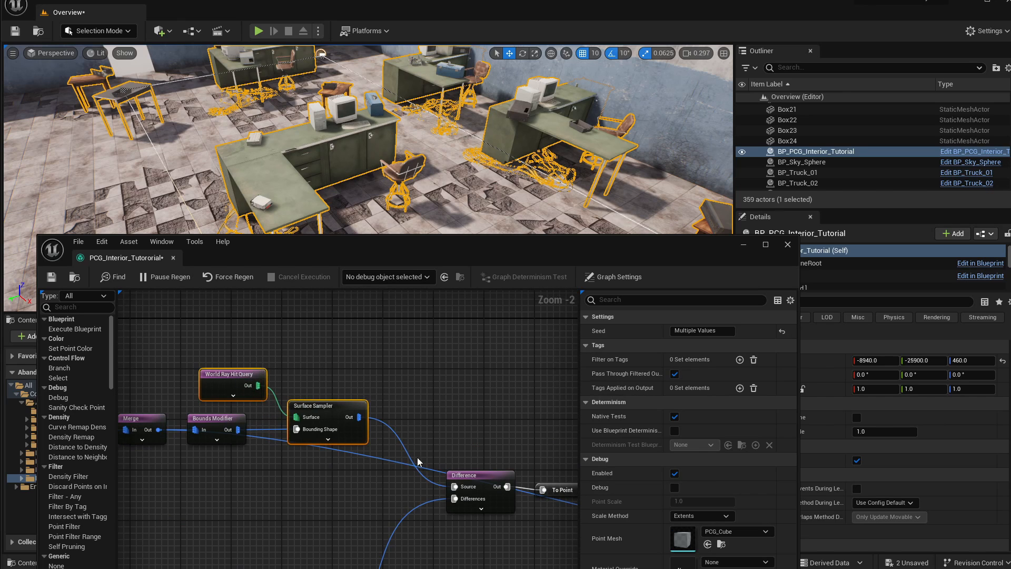
right_click_drag(448, 460, 129, 406)
right_click_drag(492, 441, 122, 381)
left_click(389, 438)
key("ctrl+v")
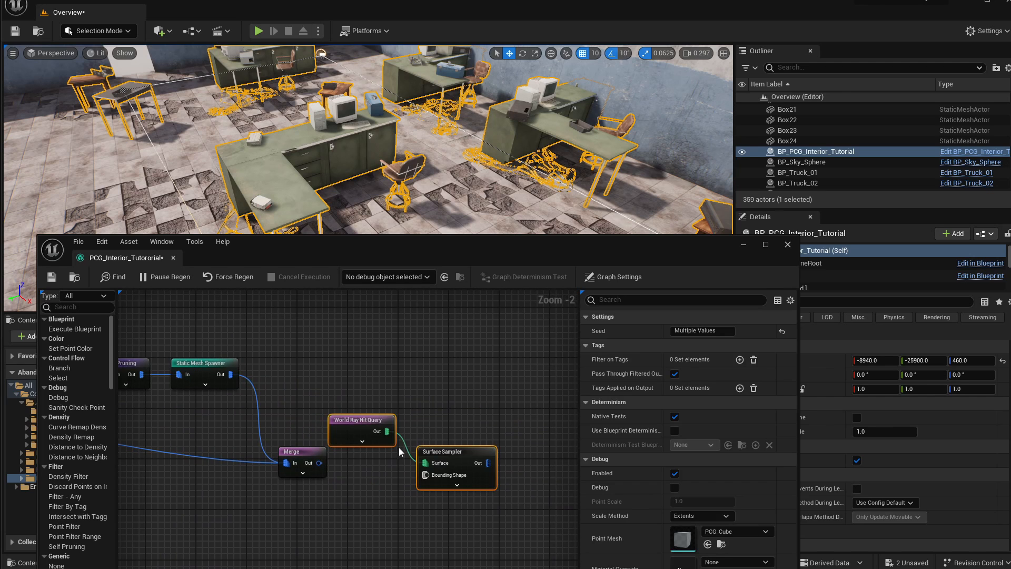
- Connect the new Merge output to the pasted Surface Sampler's Bounding Shape input and space out the nodes
left_click_drag(362, 426, 338, 401)
left_click(340, 462)
left_click_drag(319, 463, 405, 452)
left_click_drag(442, 423, 480, 435)
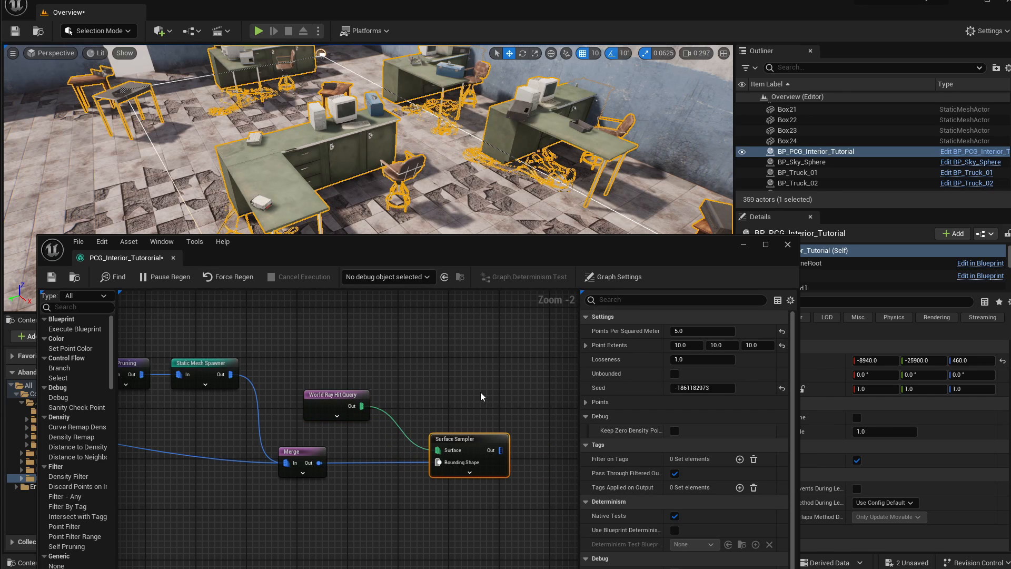
- Preview the pasted Surface Sampler's debug points and examine their distribution over the desks and props
right_click_drag(481, 396, 411, 395)
left_click(401, 439)
key("d")
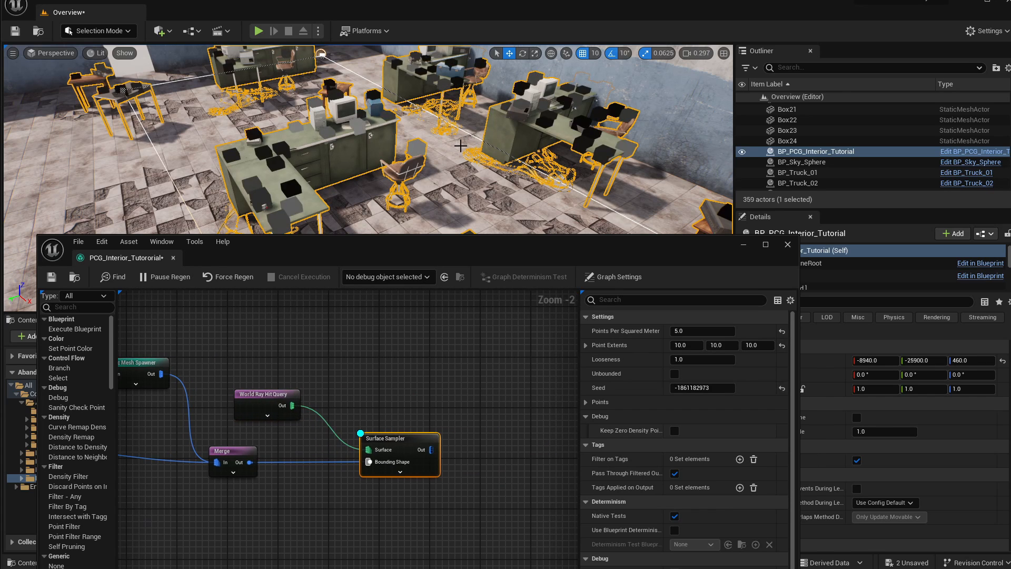
key("w")
right_click_drag(476, 211, 329, 180)
- Duplicate the Difference node after the new Surface Sampler, feeding the sampler into Source and the lower Merge into Differences
scroll(418, 474, "down", 3)
right_click_drag(217, 531, 436, 534)
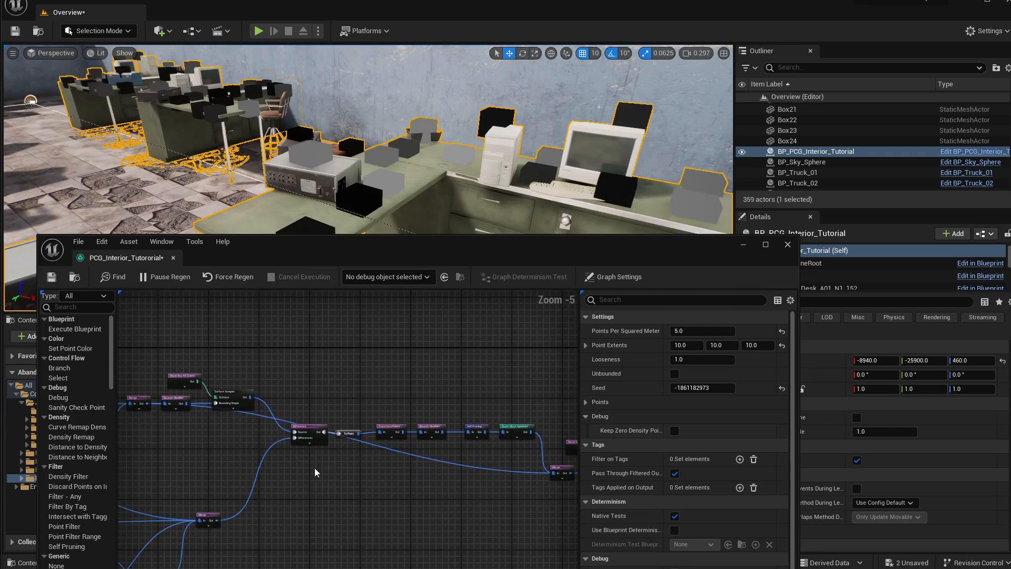
left_click(310, 441)
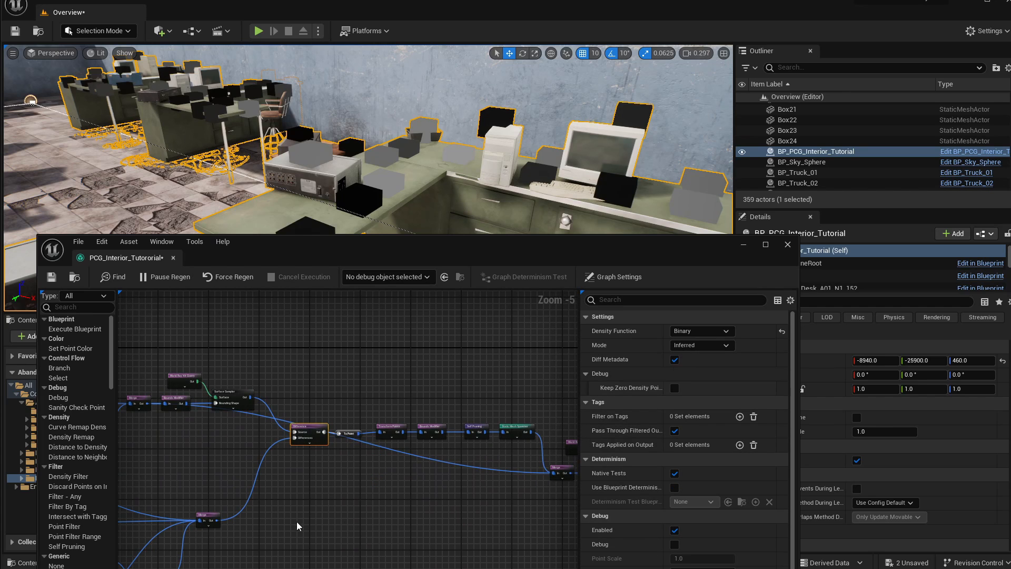
left_click_drag(219, 521, 220, 522)
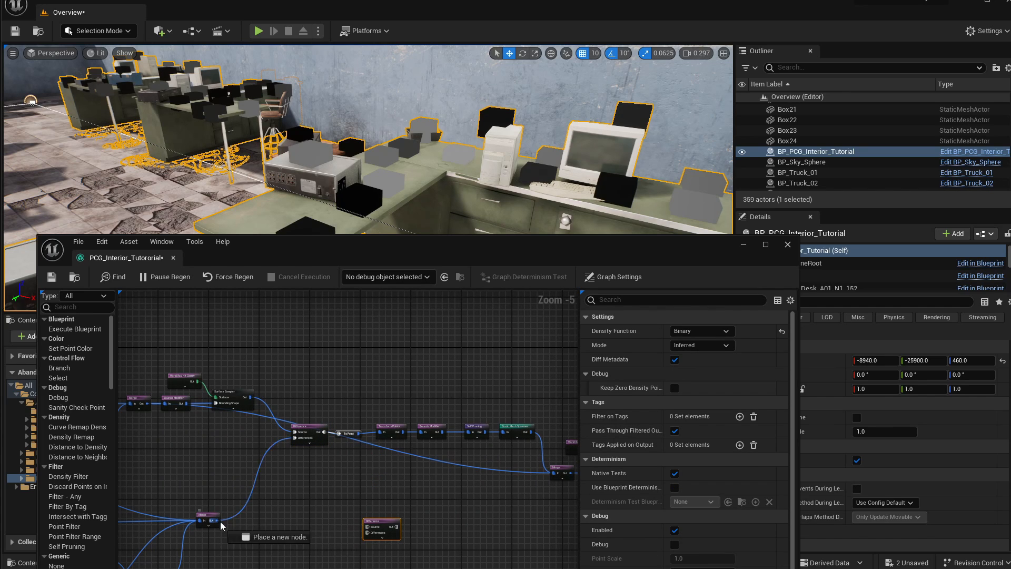
left_click_drag(377, 538, 567, 480)
scroll(522, 460, "up", 4)
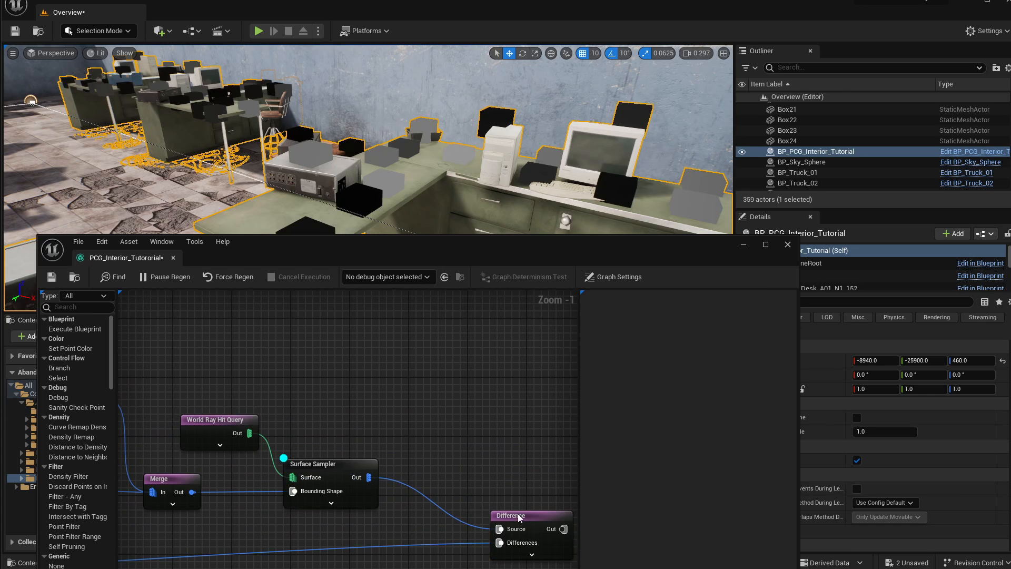
left_click_drag(524, 520, 450, 520)
right_click_drag(477, 455, 415, 447)
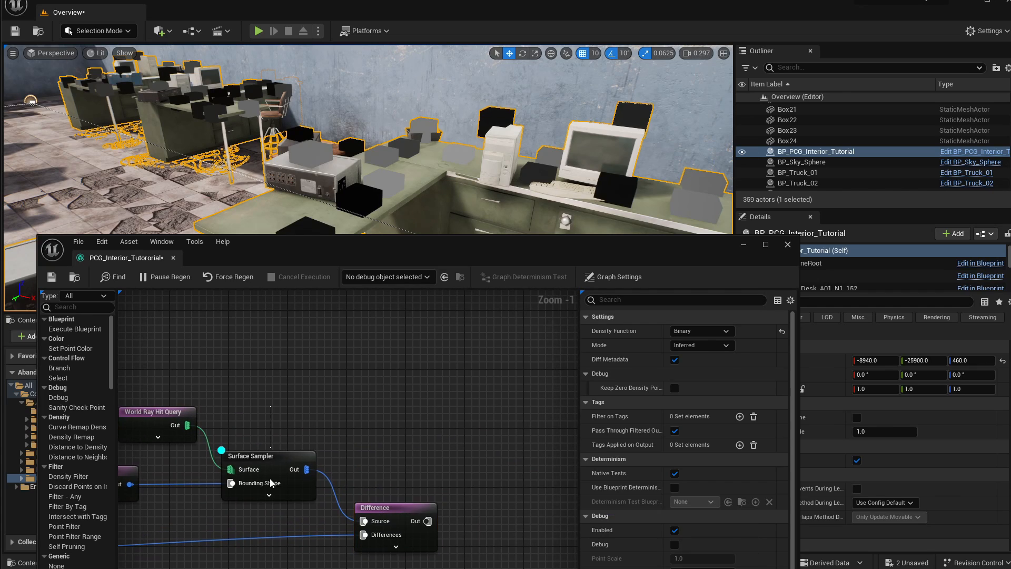
- Preview the new Difference node's debug points on the desks, then turn the debug display off
left_click(419, 536)
key("d")
right_click_drag(441, 206, 425, 222)
right_click_drag(409, 157, 482, 118)
key("s")
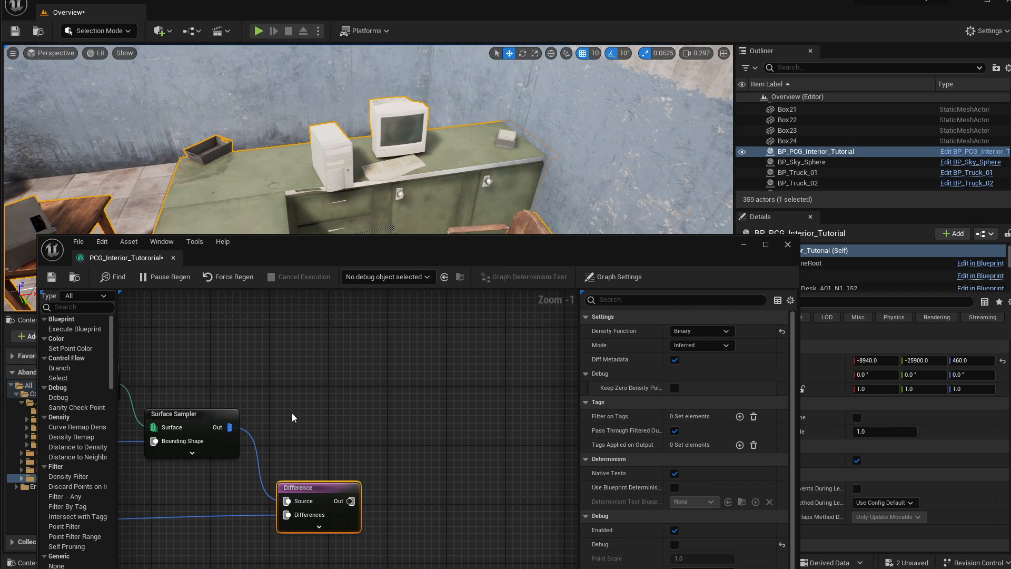
right_click_drag(342, 405, 555, 398)
right_click_drag(311, 395, 183, 332)
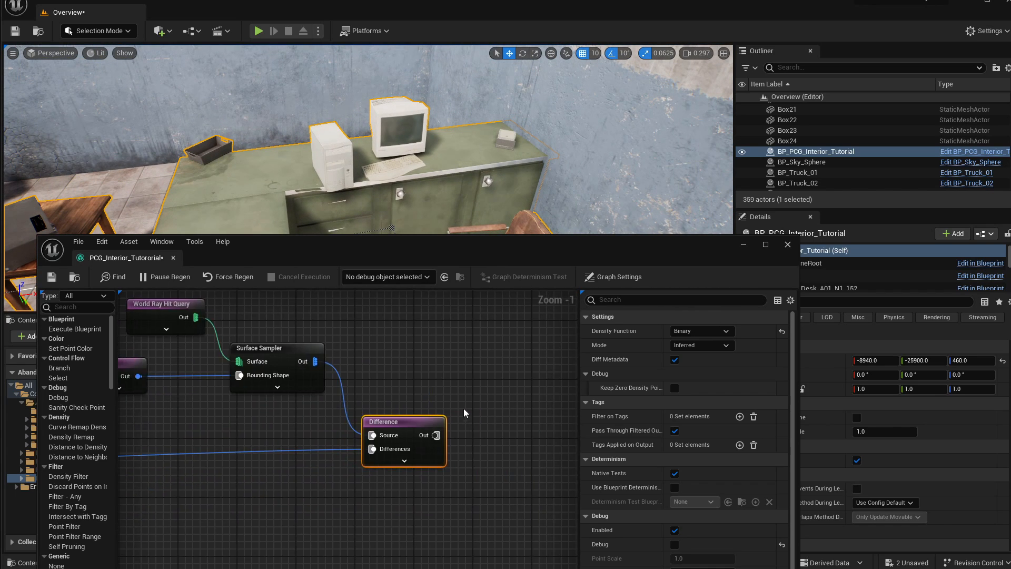
- Add a Transform Points node fed by the new Difference node's output
right_click_drag(464, 409, 361, 444)
left_click_drag(333, 469, 402, 489)
type("transform")
key("Return")
right_click_drag(462, 444, 325, 440)
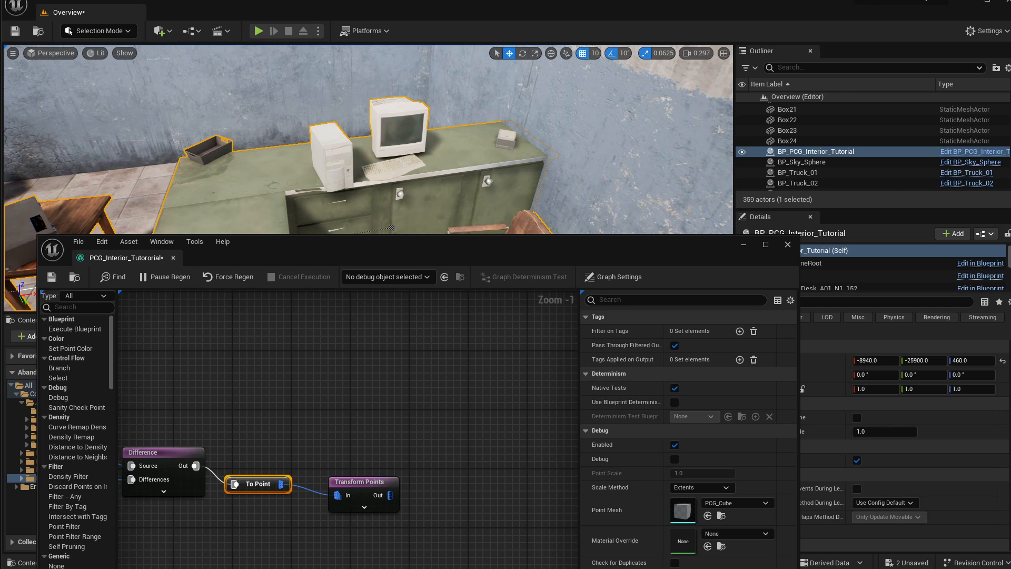
- Paste the prepared small-prop Static Mesh Spawner and place it after the new Transform Points node
left_click(437, 455)
key("ctrl+v")
left_click_drag(481, 456, 482, 472)
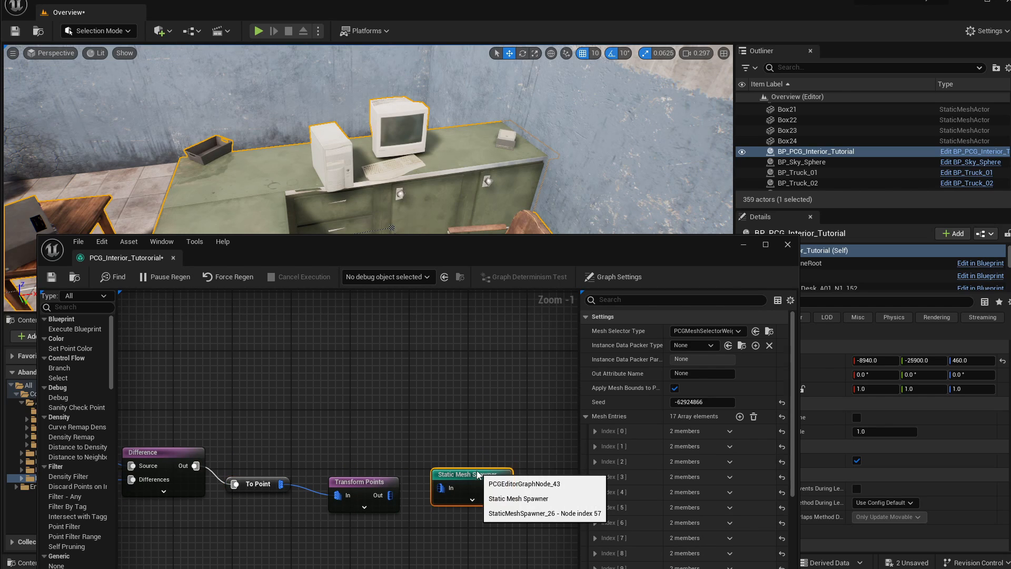
scroll(630, 424, "down", 3)
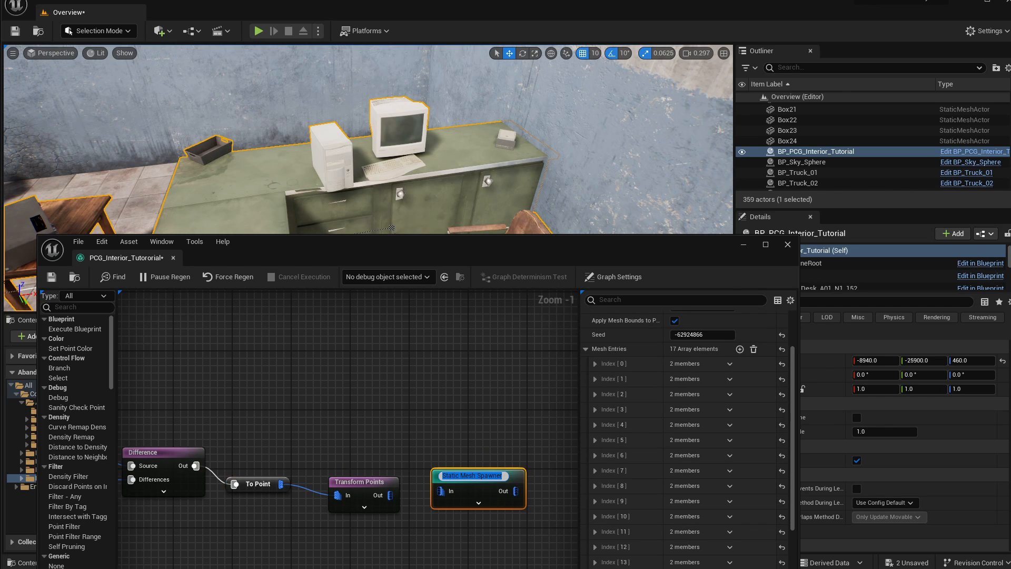
left_click(456, 425)
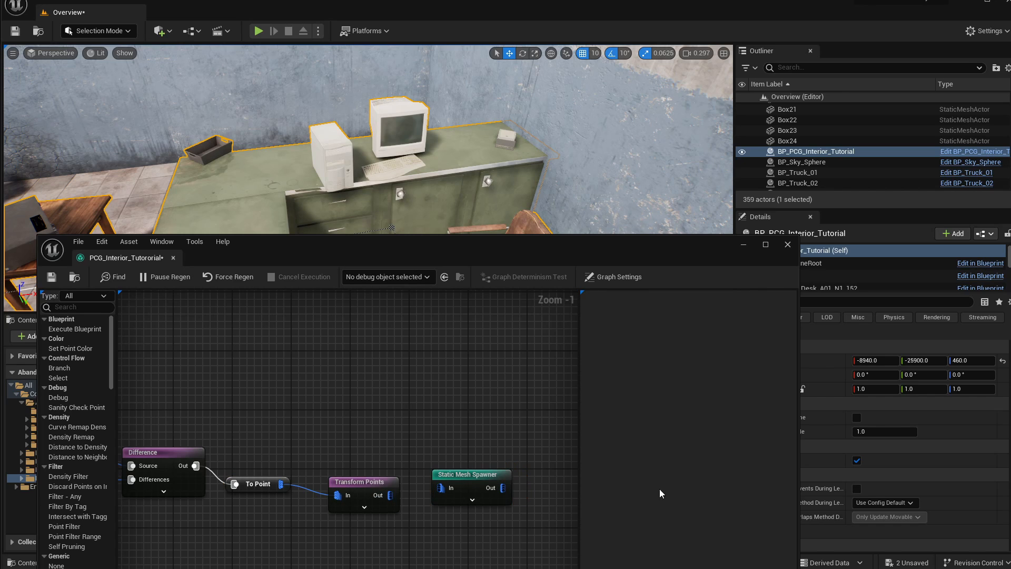
- Examine the static mesh assigned to the first mesh entry of the pasted Static Mesh Spawner
left_click(473, 475)
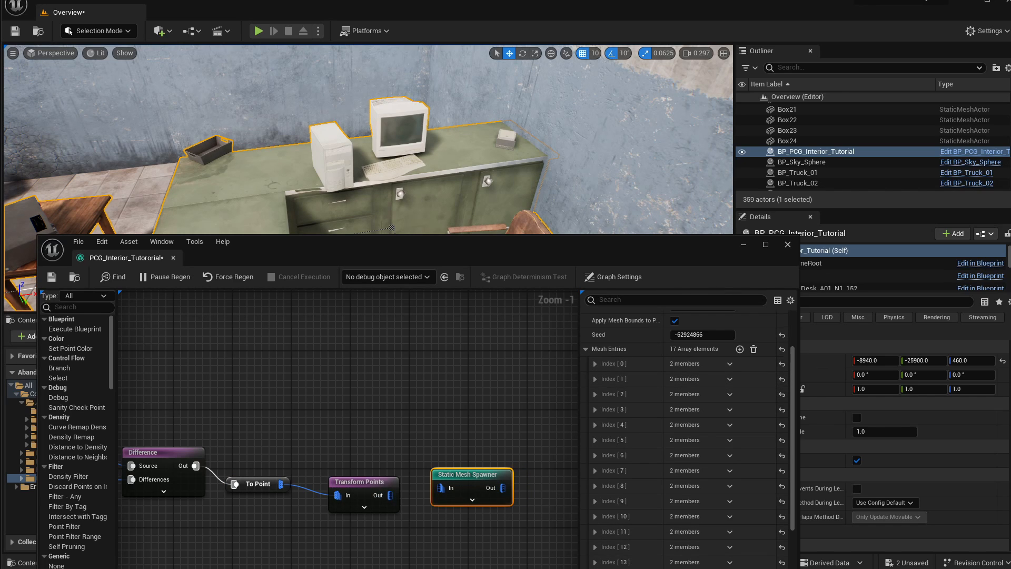
left_click(595, 364)
left_click(603, 379)
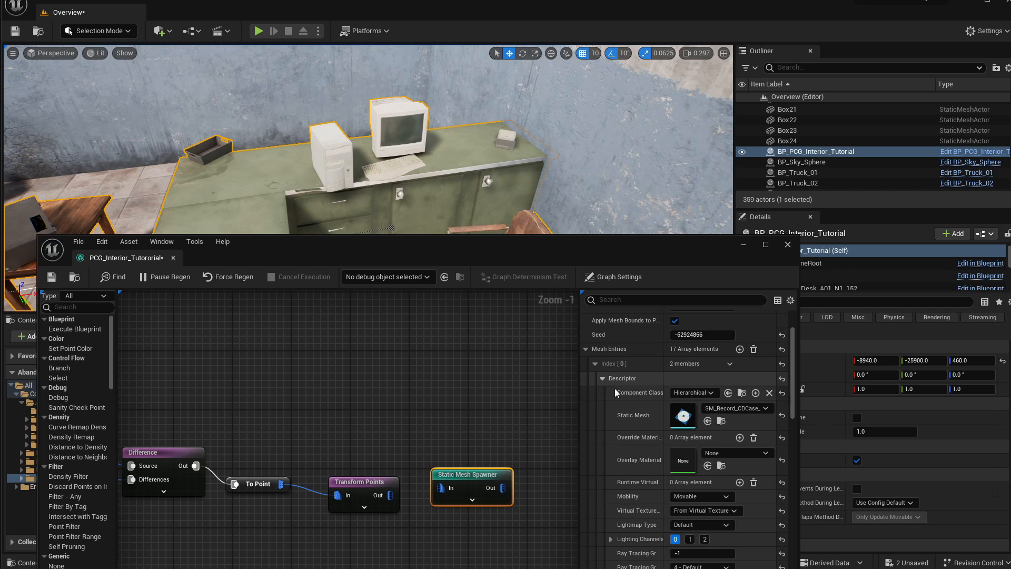
left_click(725, 409)
left_click(647, 419)
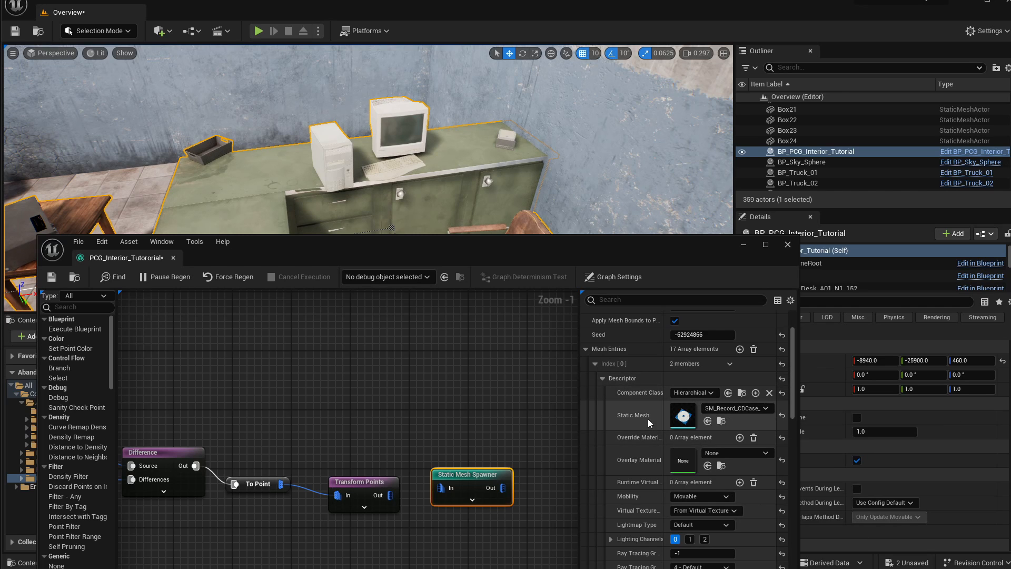
left_click(736, 410)
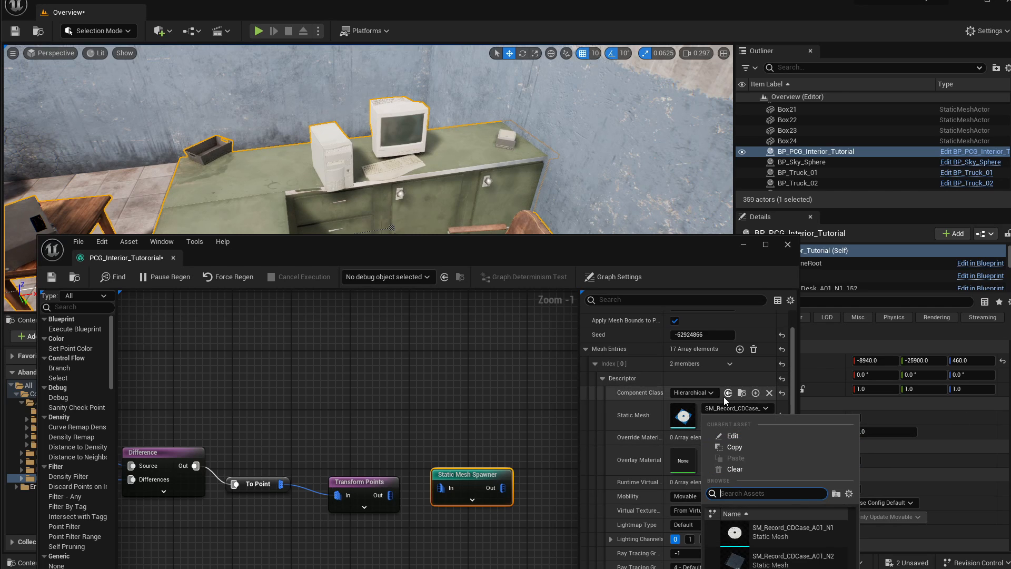
left_click(632, 389)
left_click(605, 379)
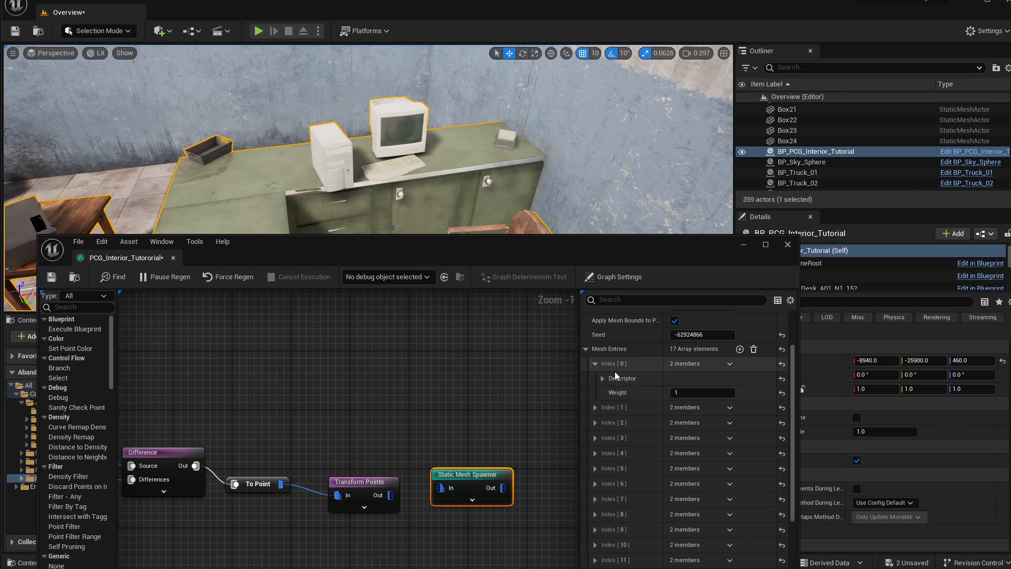
left_click(595, 363)
- Align the Static Mesh Spawner with Transform Points, connect the two nodes and view the spawned small props
left_click_drag(449, 482, 456, 490)
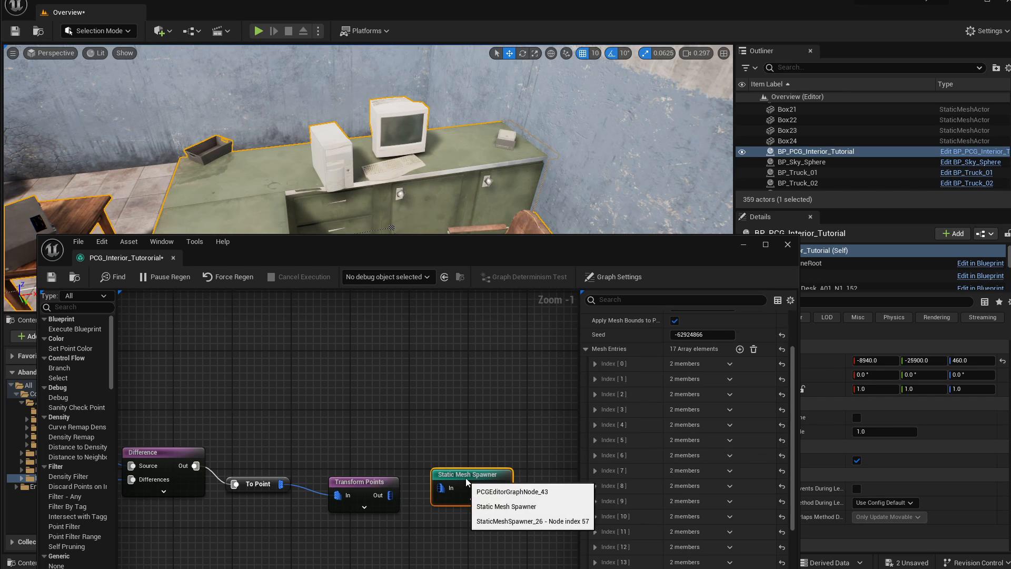
left_click_drag(391, 495, 451, 494)
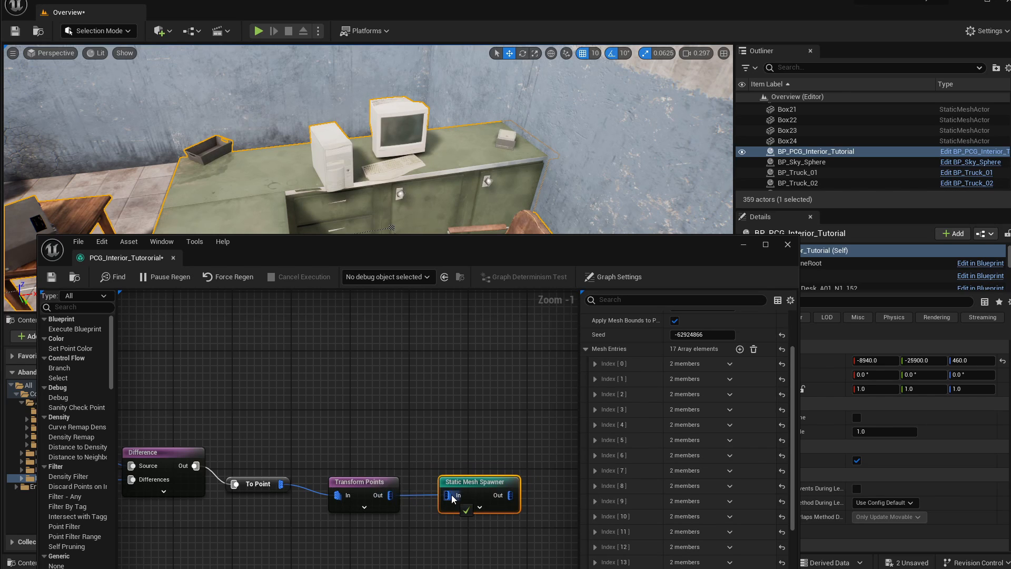
right_click_drag(496, 179, 424, 161)
- Set the new Transform Points node's maximum Z rotation to 180
right_click_drag(303, 411, 355, 440)
scroll(345, 452, "down", 2)
left_click(384, 496)
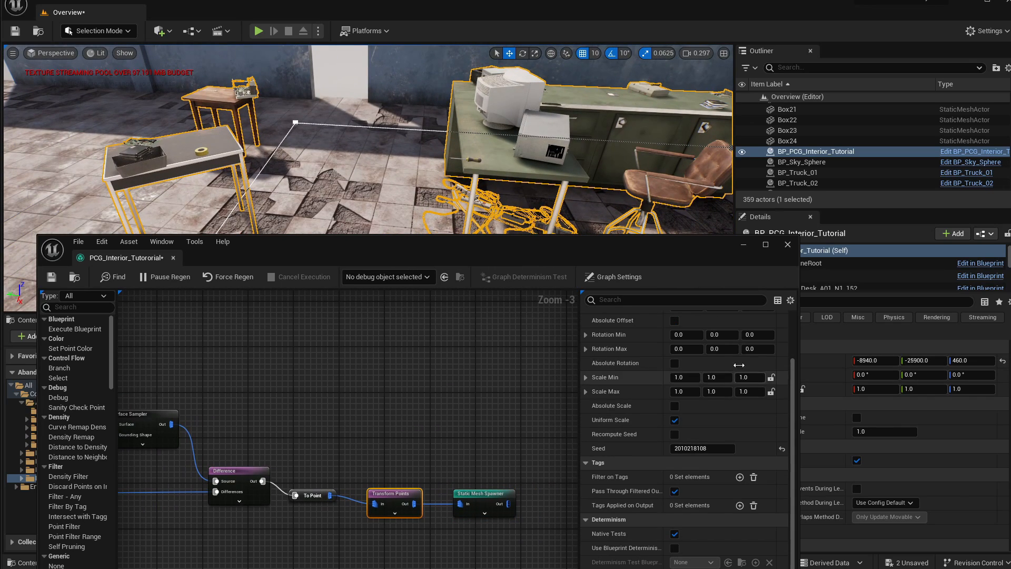
left_click(716, 335)
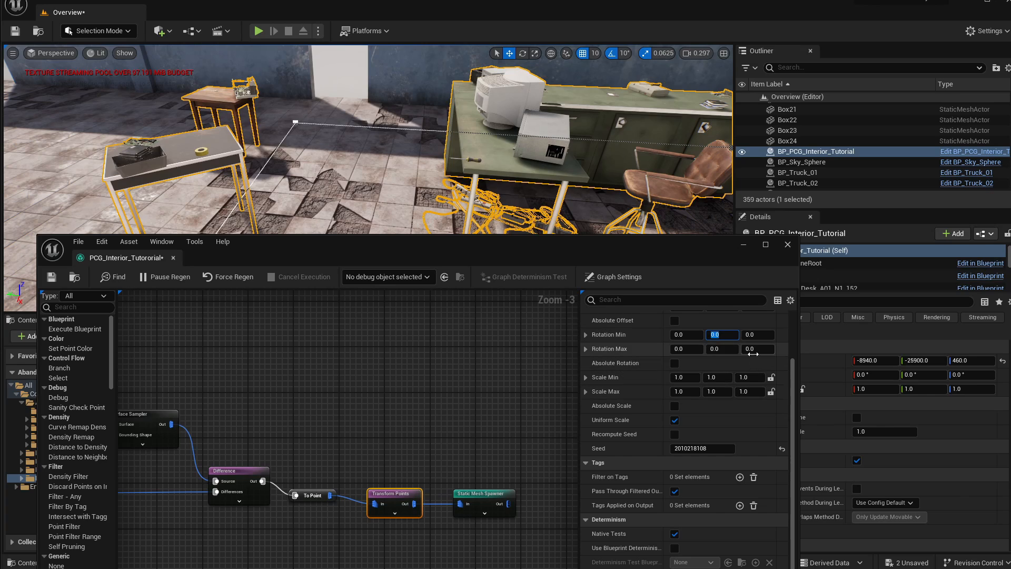
left_click(757, 348)
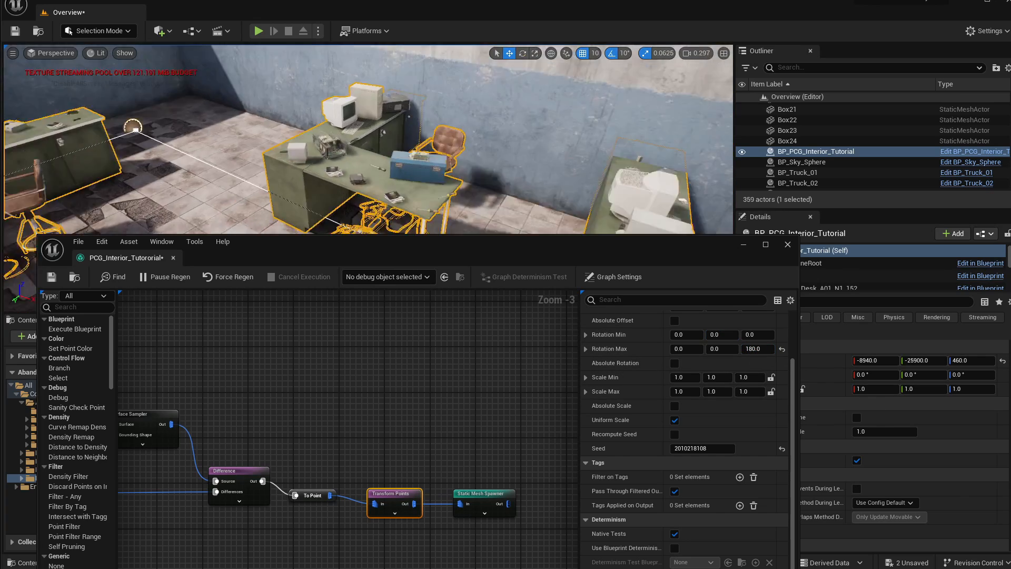
- Move the Transform Points node slightly up to line it up with the To Point node
left_click(306, 472)
left_click(389, 492)
left_click_drag(389, 492, 382, 482)
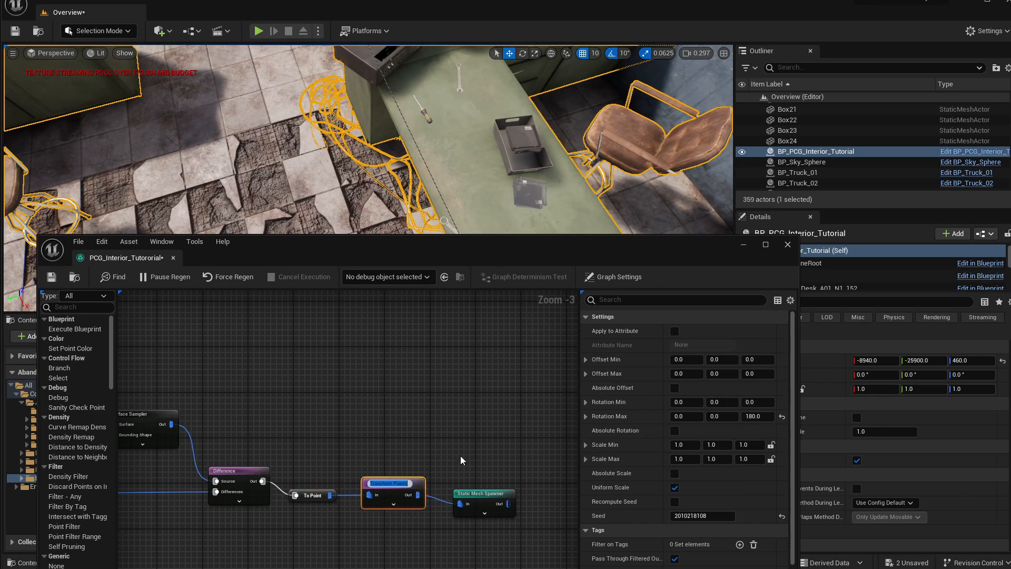
left_click(479, 507)
- Set the new Surface Sampler's Points Per Squared Meter to 10 and inspect the denser small props
left_click(454, 472)
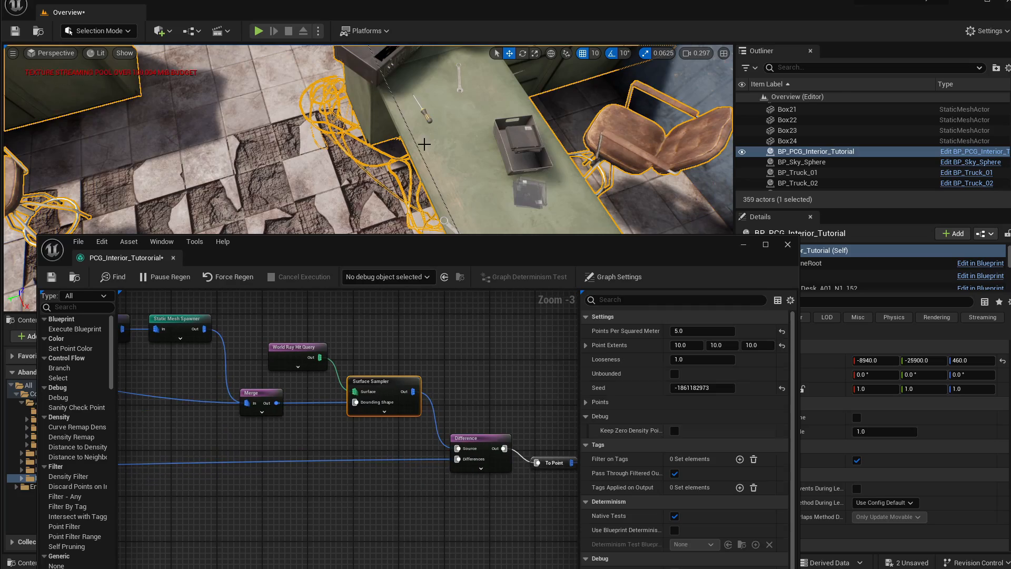
right_click_drag(368, 147, 310, 164)
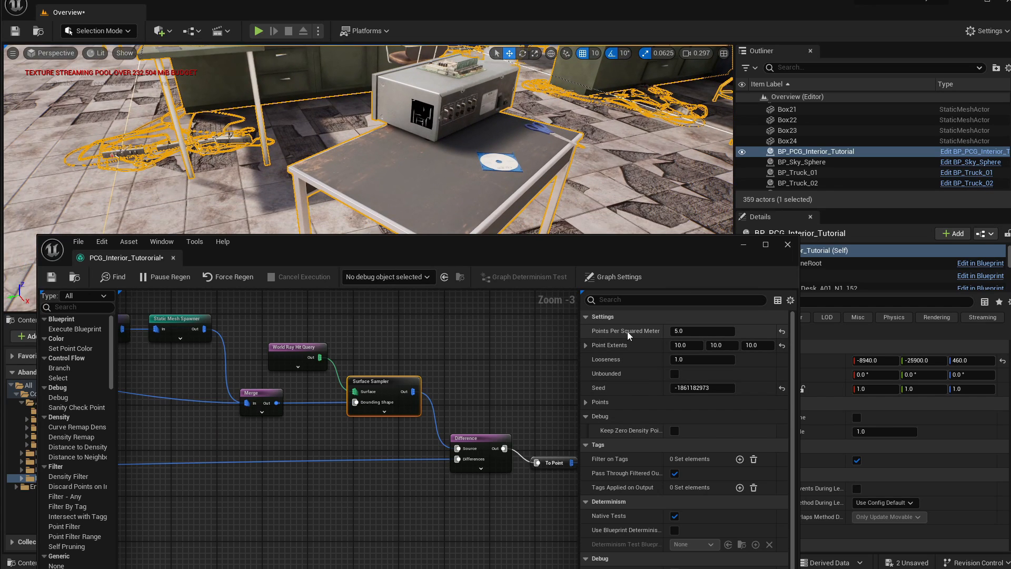
left_click(691, 330)
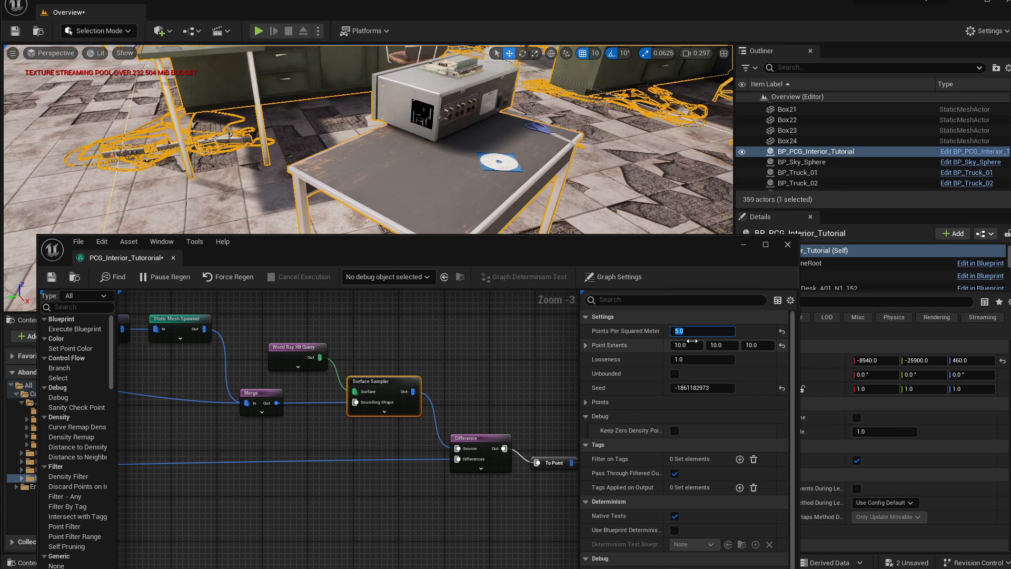
type("10")
key("Return")
right_click_drag(592, 229, 695, 227)
- Set the new Surface Sampler's Point Extents to 5 on all three axes and preview its debug points
right_click_drag(492, 446, 422, 485)
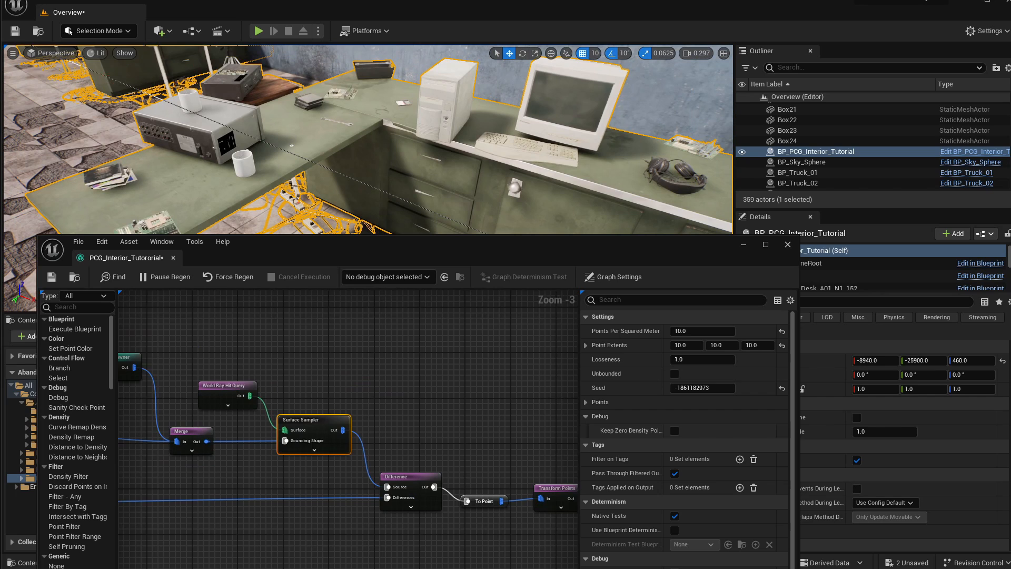
right_click_drag(411, 436, 358, 419)
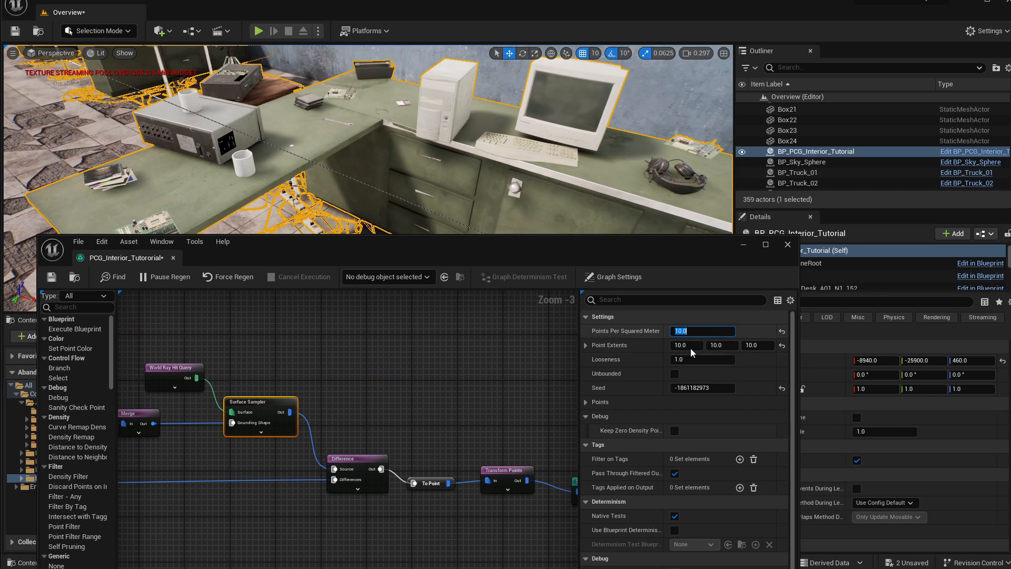
key("Tab")
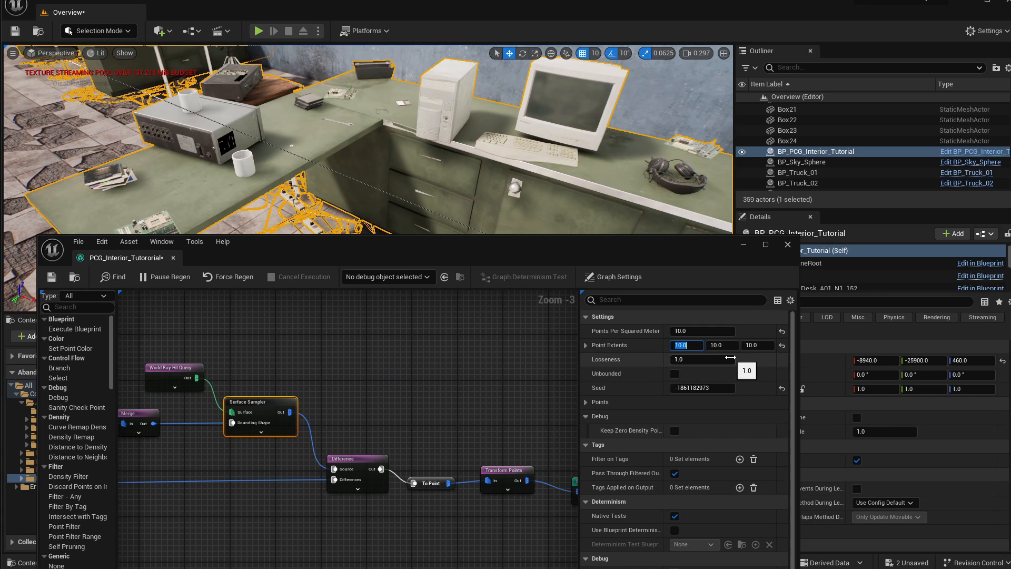
left_click(276, 448)
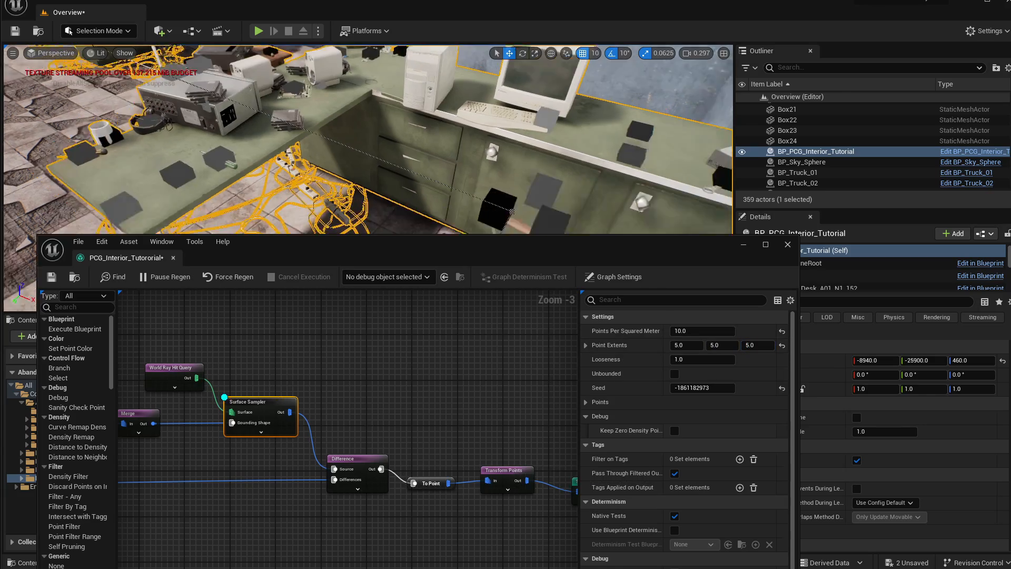
- Set the new Surface Sampler's Point Extents to 1 on all three axes and view the tools on the desk
key("d")
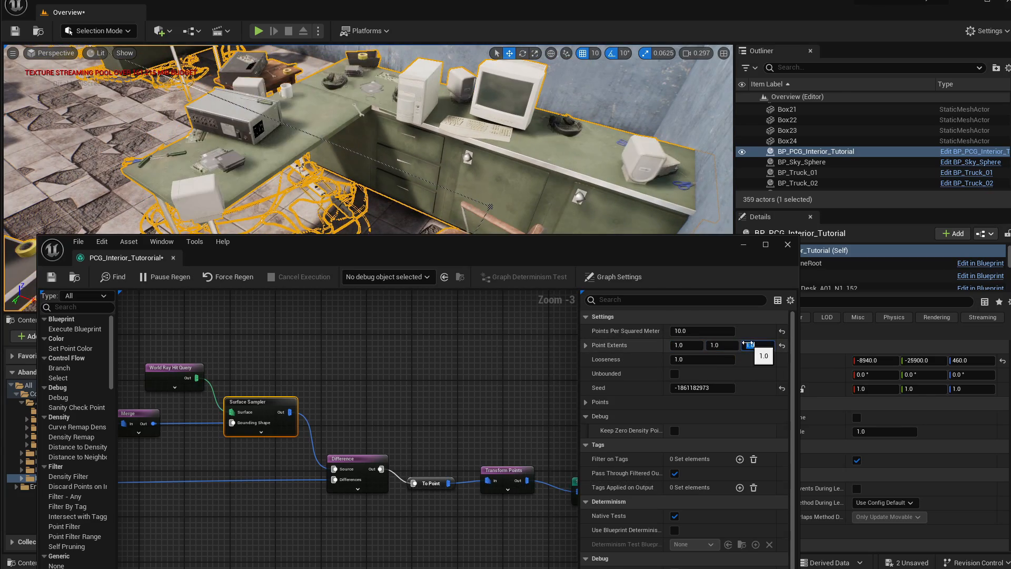
left_click(287, 428)
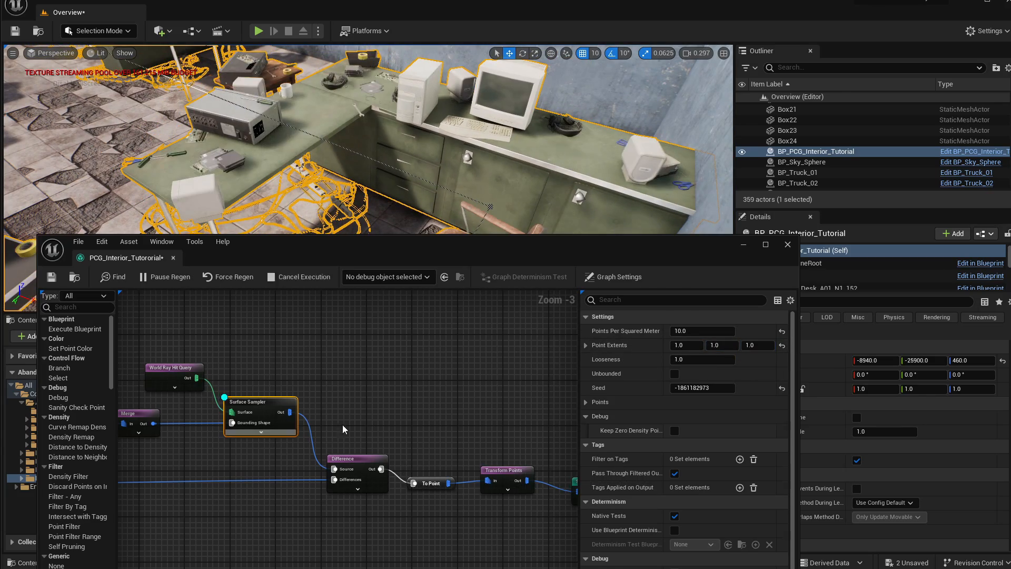
right_click_drag(358, 169, 380, 210)
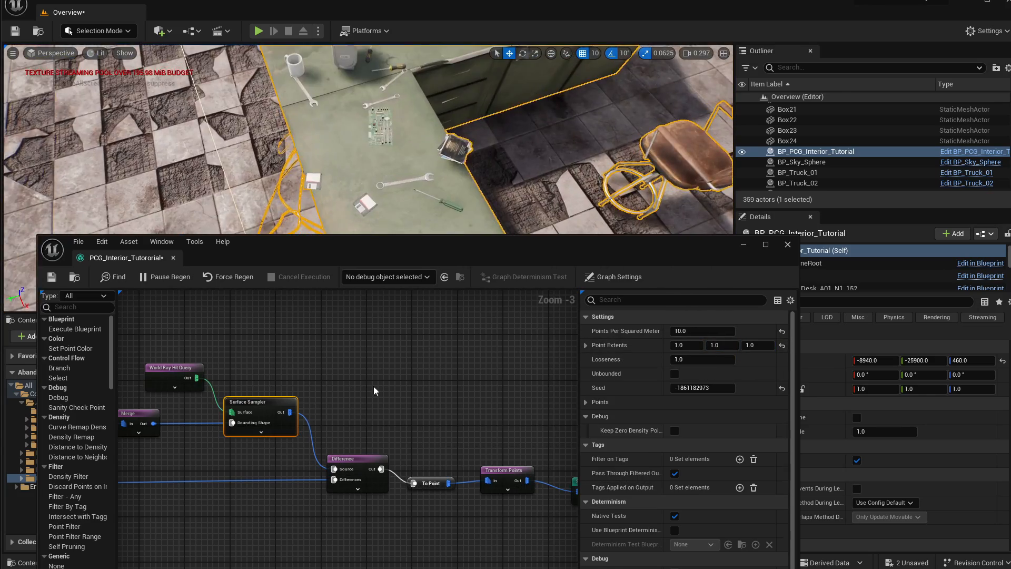
- Preview the debug points of the Transform Points node, and switch the preview off again
left_click(364, 461)
left_click(504, 471)
key("d")
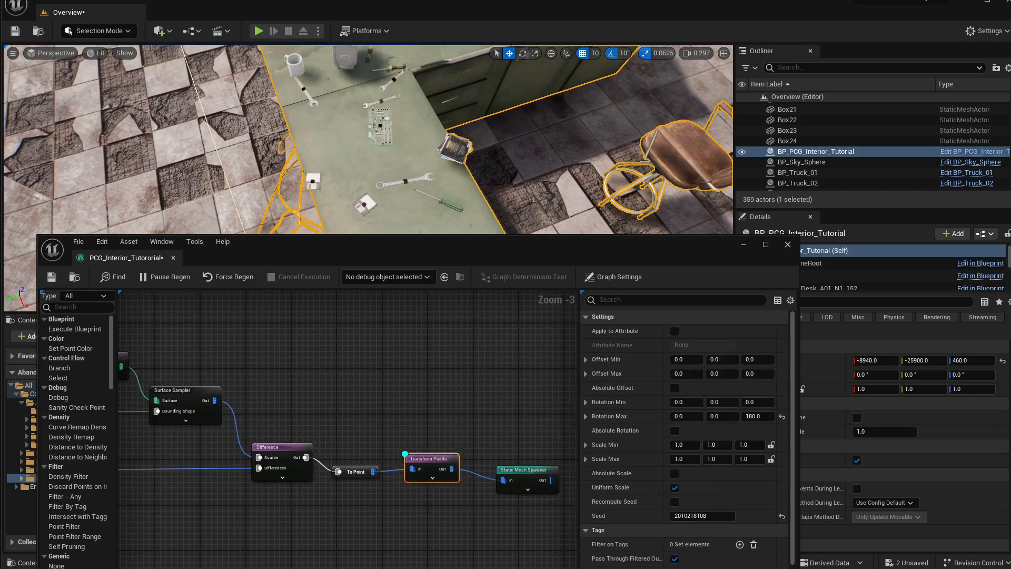
key("d")
left_click(413, 429)
right_click_drag(488, 444, 534, 450)
- Set the new Surface Sampler's Points Per Squared Meter to 20
left_click(293, 398)
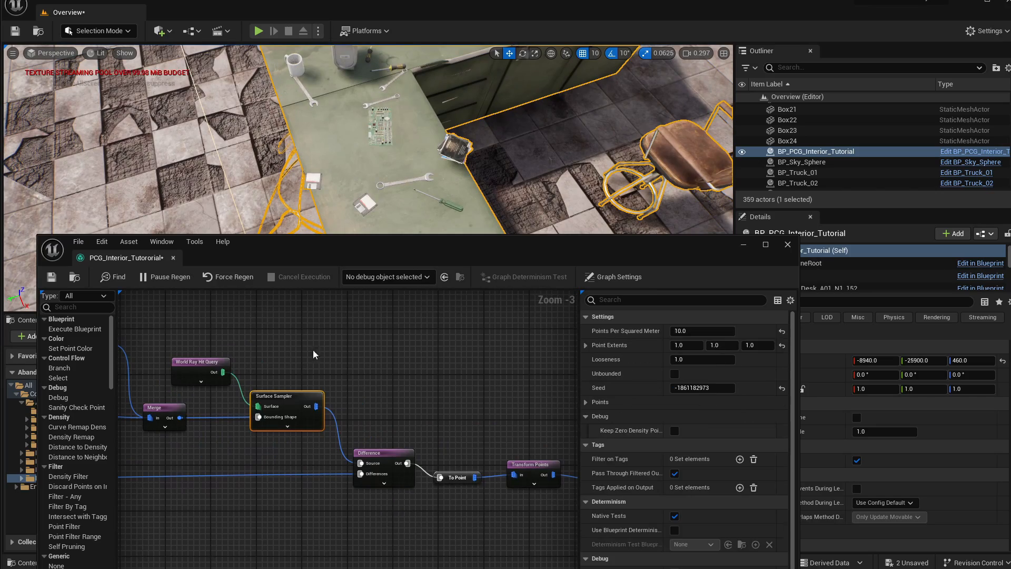
left_click(700, 331)
type("20")
- Extend the interior actor's spline area across more of the room's floor and inspect the generated desks and small props up close
right_click_drag(368, 158, 432, 118)
mouse_move(379, 137)
right_mouse_down()
mouse_move(306, 163)
mouse_move(243, 142)
mouse_move(332, 153)
mouse_move(316, 163)
mouse_move(347, 173)
mouse_move(390, 169)
mouse_move(358, 147)
mouse_move(326, 150)
mouse_move(331, 169)
mouse_move(379, 150)
mouse_move(385, 137)
right_mouse_up()
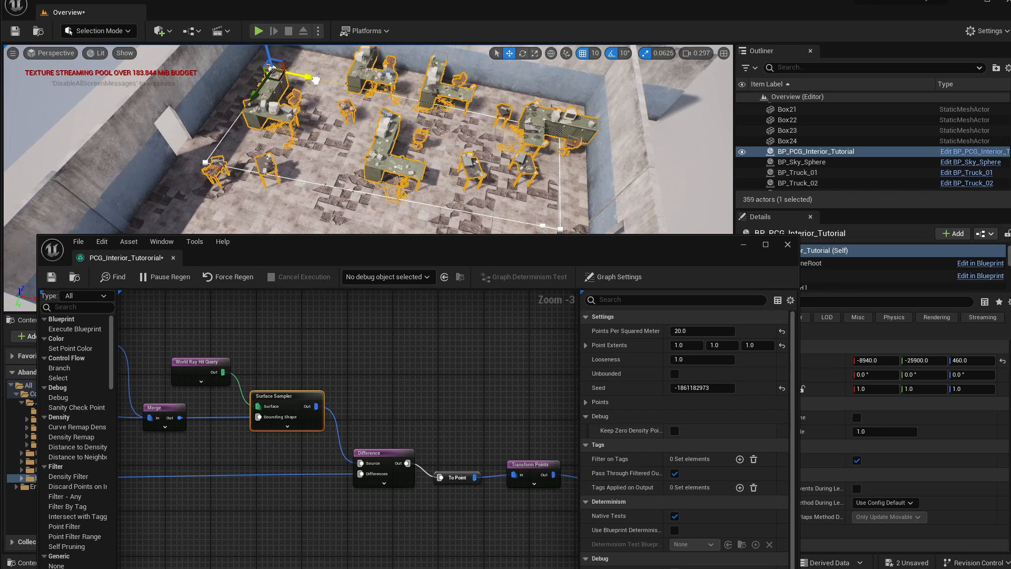
right_click_drag(315, 80, 343, 108)
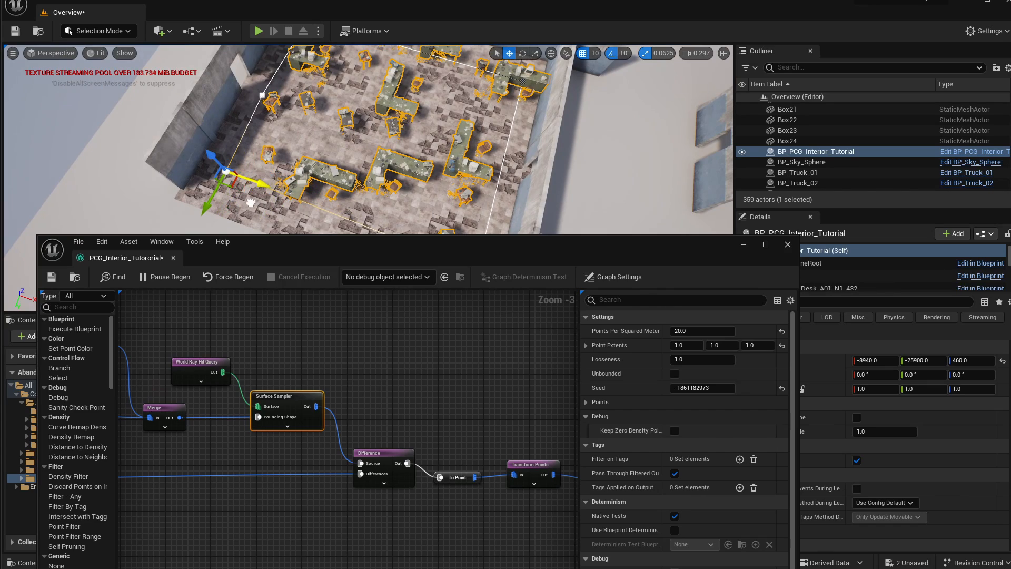
right_click_drag(332, 174, 383, 151)
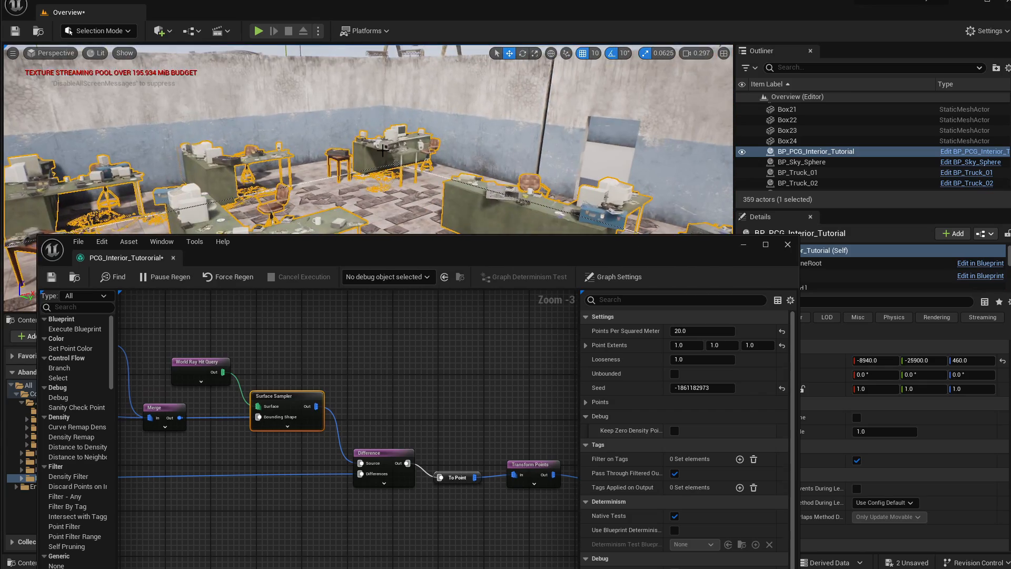
right_click_drag(226, 126, 311, 150)
left_click(309, 116)
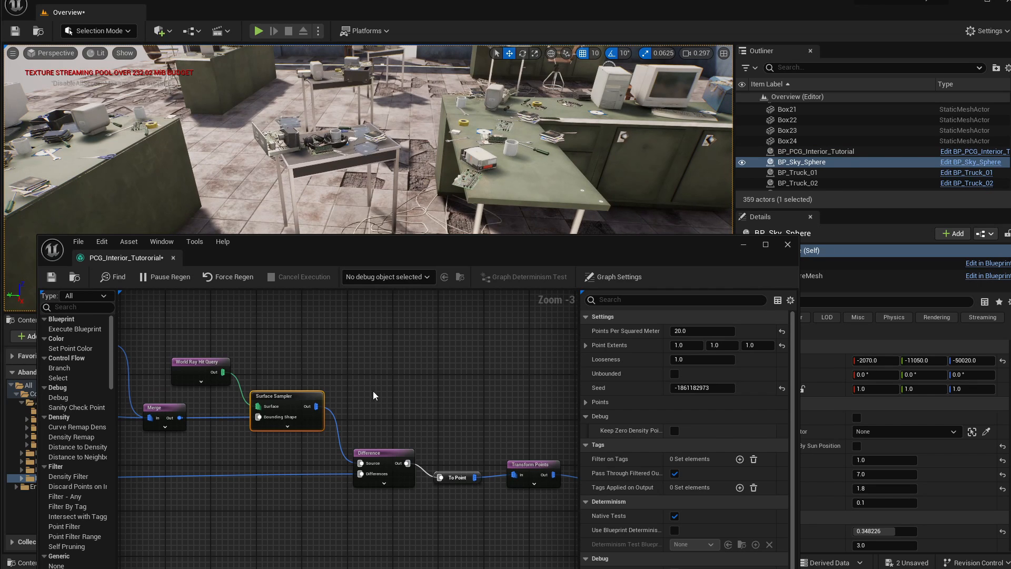
- Review the small-prop node chain and the wider PCG graph alongside the cluttered desks in the room
scroll(349, 414, "down", 1)
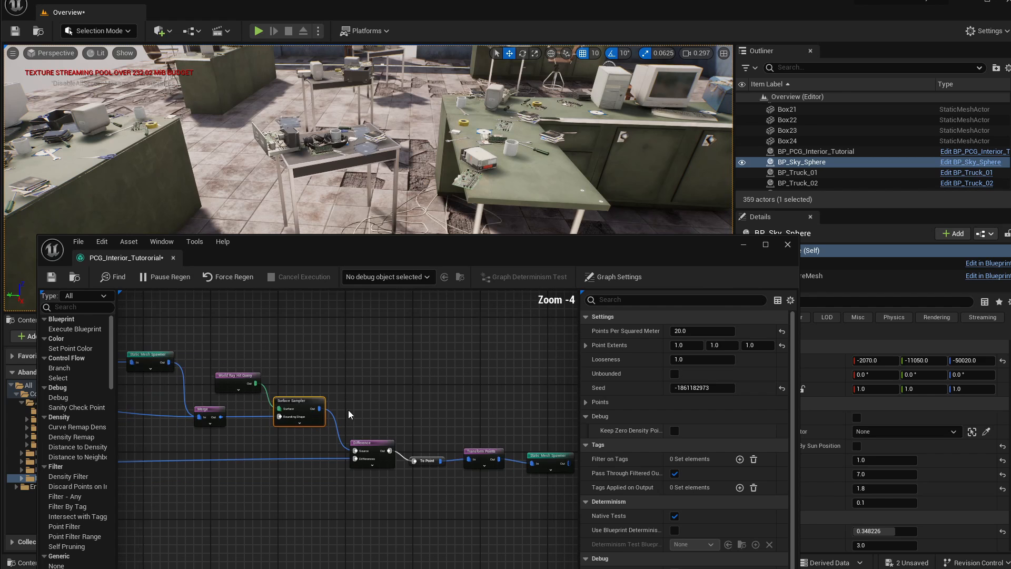
right_click_drag(360, 432, 410, 463)
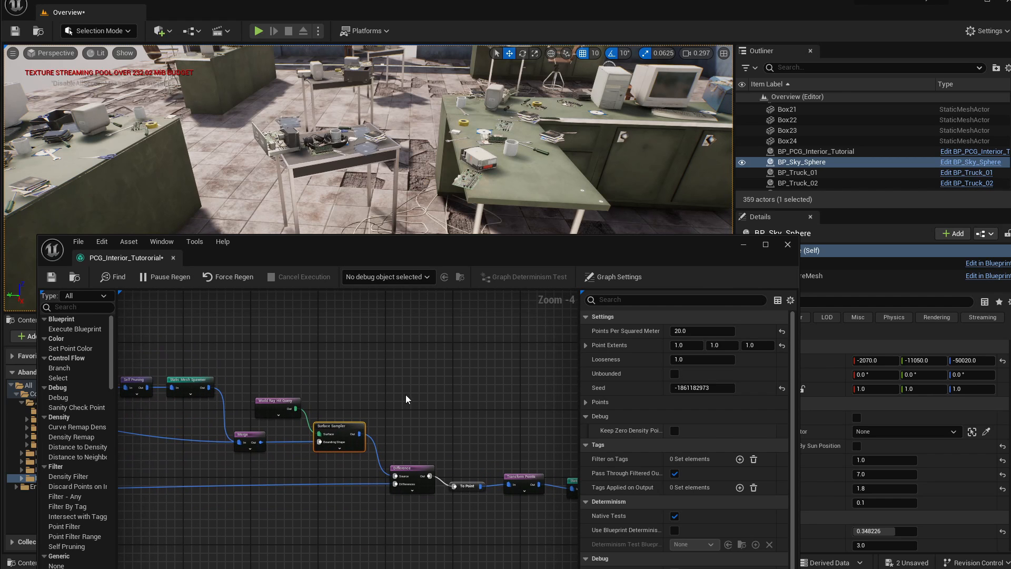
right_click_drag(406, 399, 404, 412)
key("s")
right_click_drag(474, 124, 532, 124)
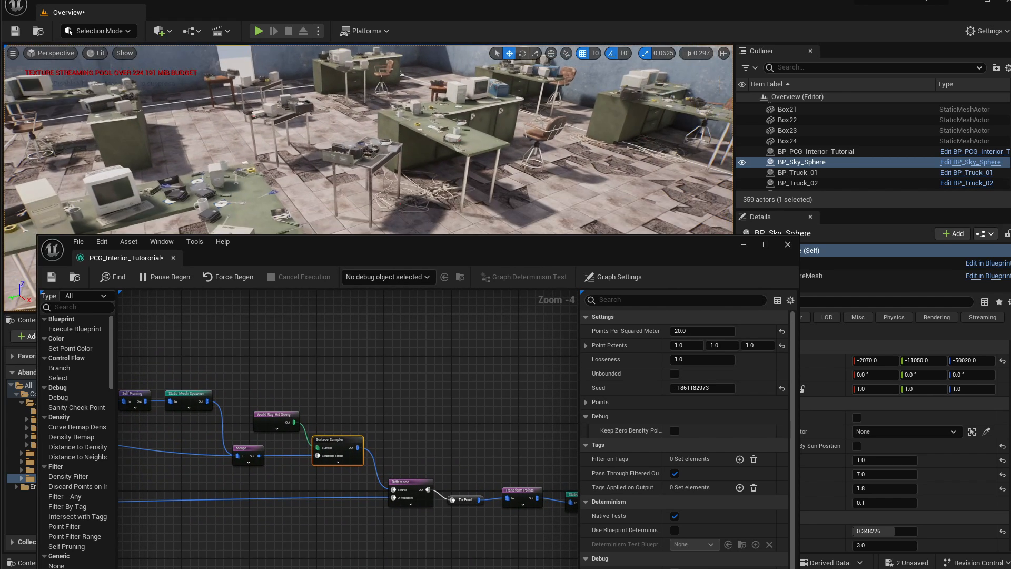
scroll(394, 478, "down", 4)
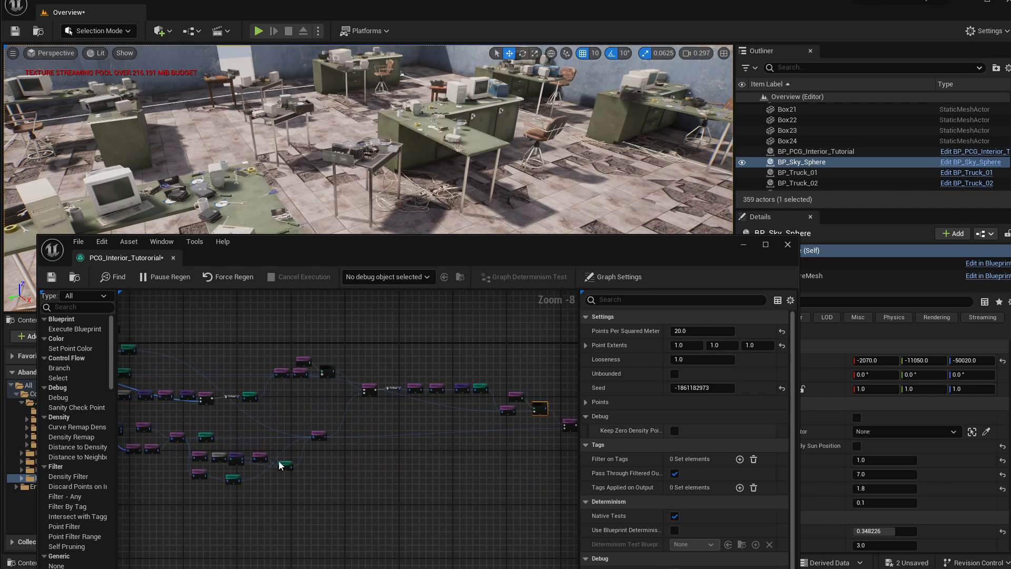
key("w")
right_click_drag(439, 134, 448, 99)
key("w")
right_click_drag(434, 167, 402, 183)
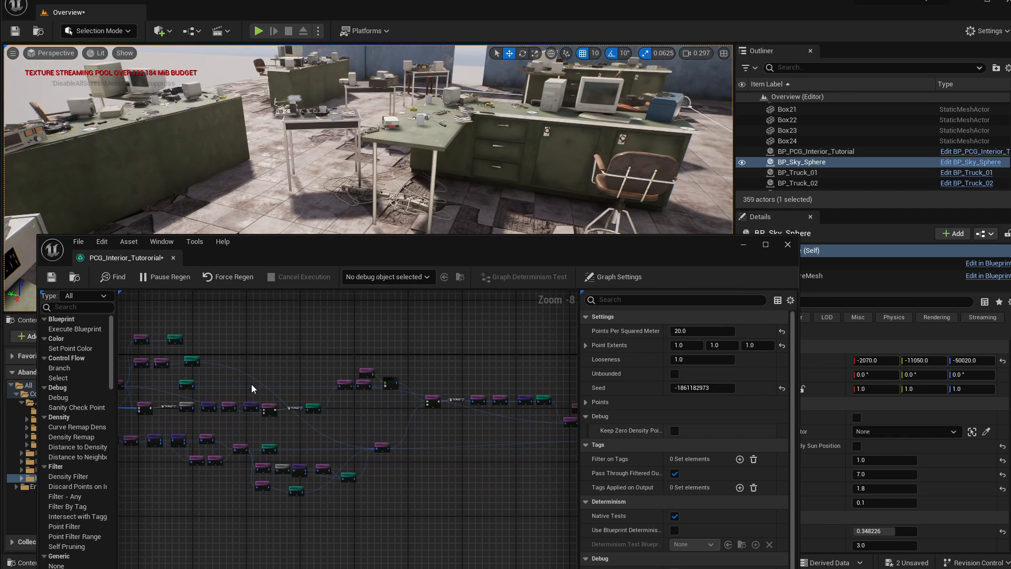
- Examine the graph's earlier Merge, Difference and Point Filter branches and compare them with the furnished room
scroll(316, 406, "up", 2)
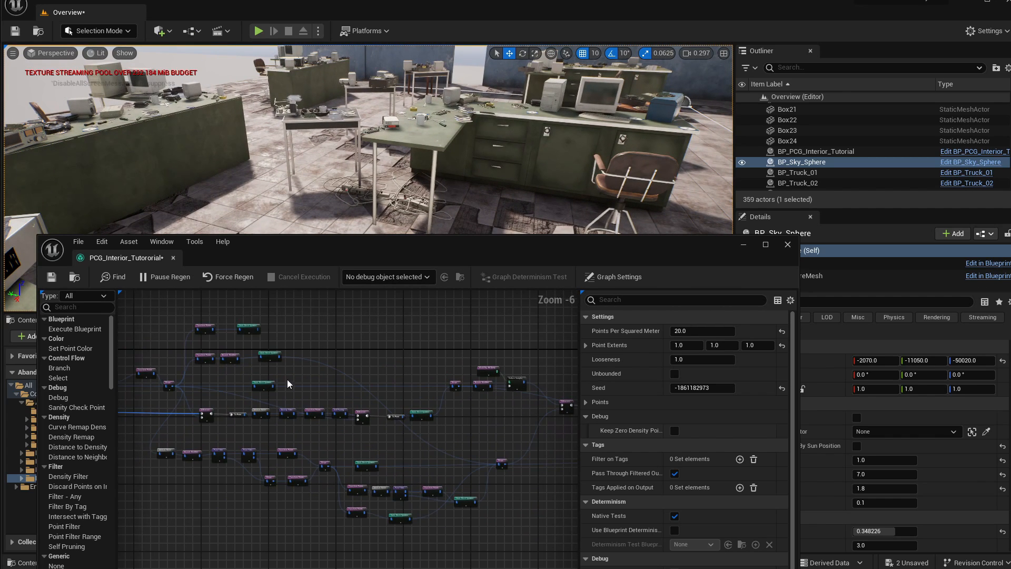
scroll(289, 383, "up", 4)
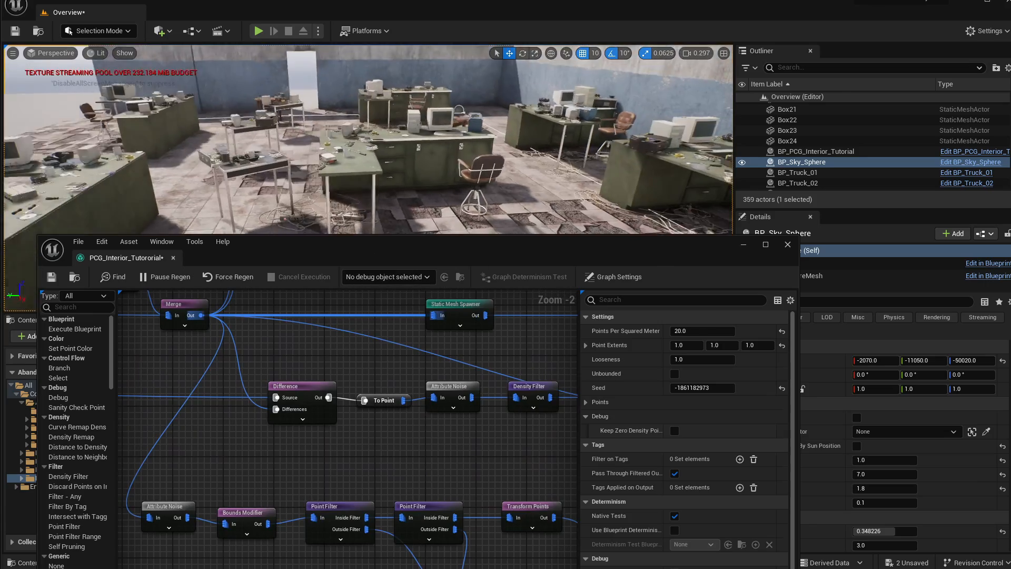
key("w")
right_click_drag(368, 142, 298, 187)
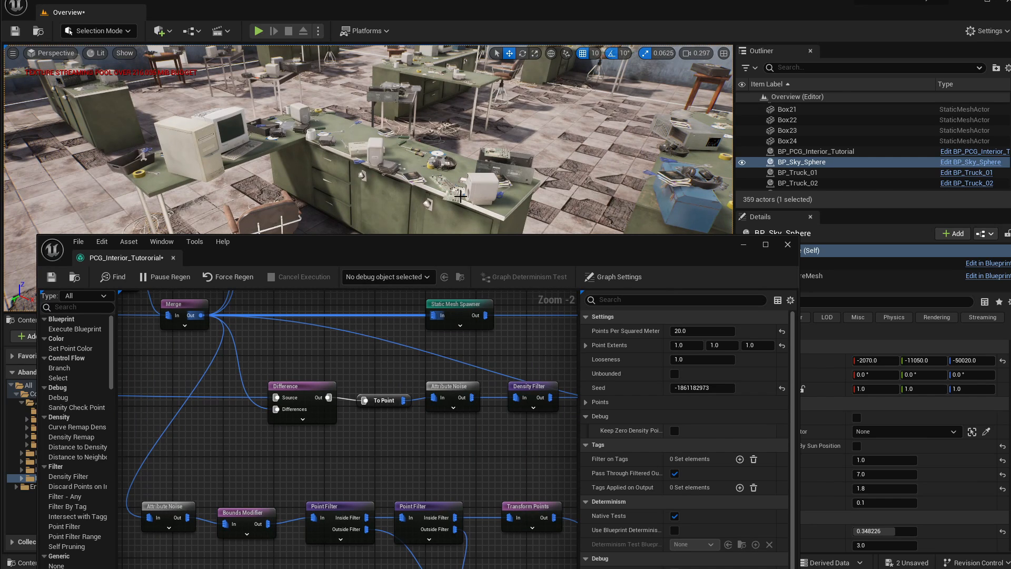
left_click_drag(424, 247, 434, 218)
scroll(429, 414, "down", 3)
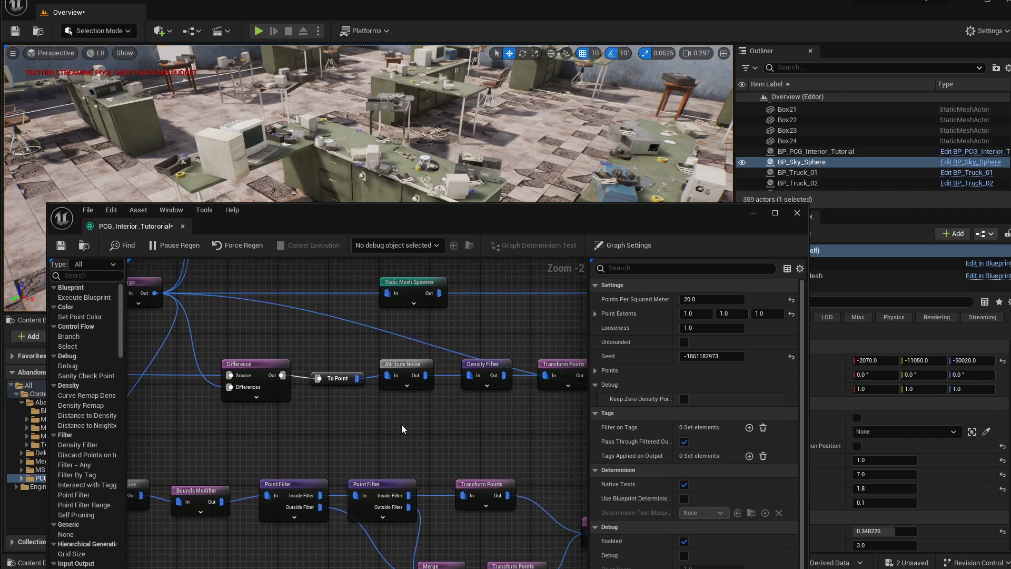
right_click_drag(441, 445, 343, 441)
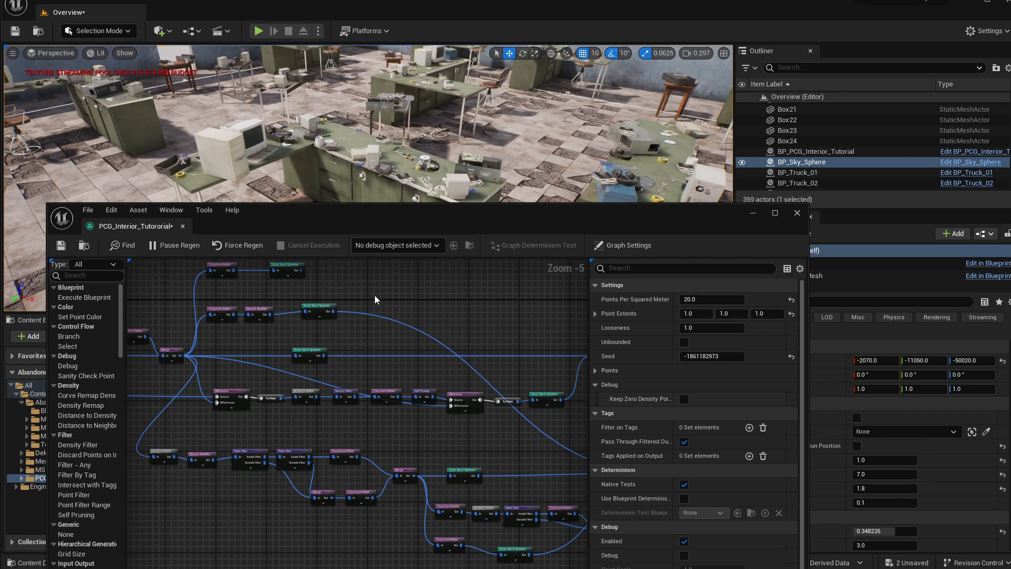
left_click_drag(476, 221, 500, 233)
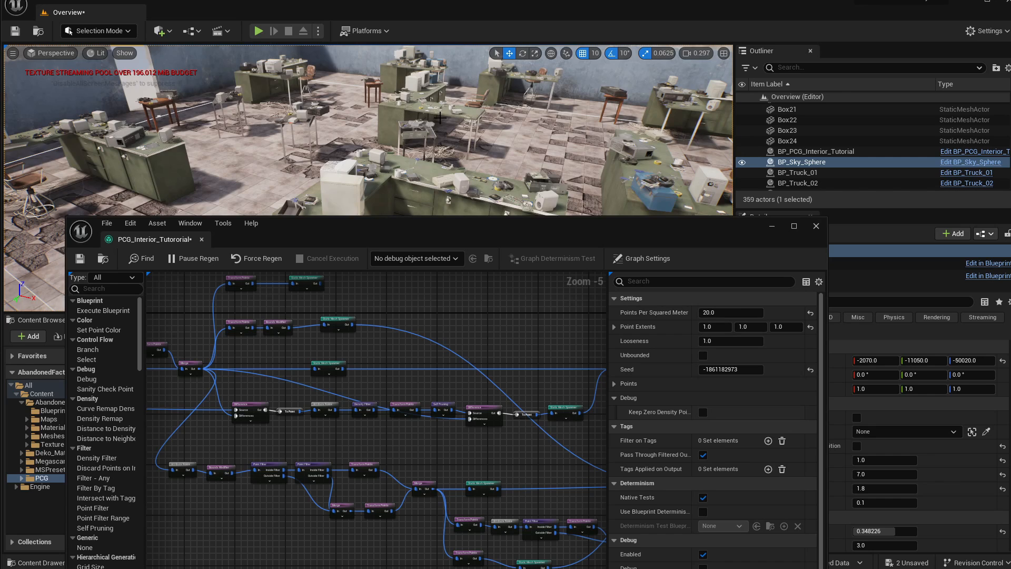
right_click_drag(440, 118, 462, 110)
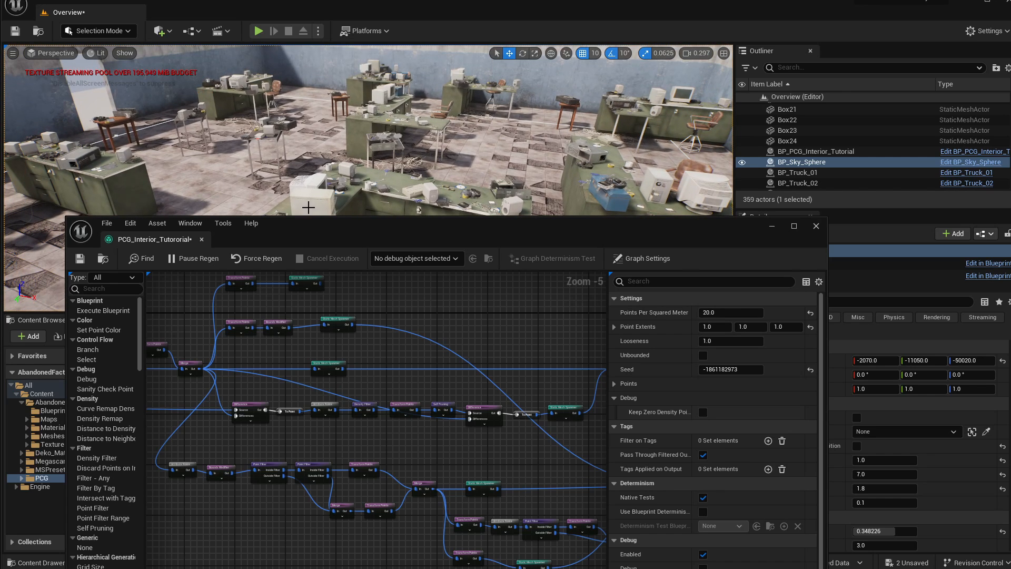
- Move the graph window out of the way and place another BP_PCG_Interior_Tutorial on the empty floor beyond the wall
left_click_drag(370, 240, 627, 231)
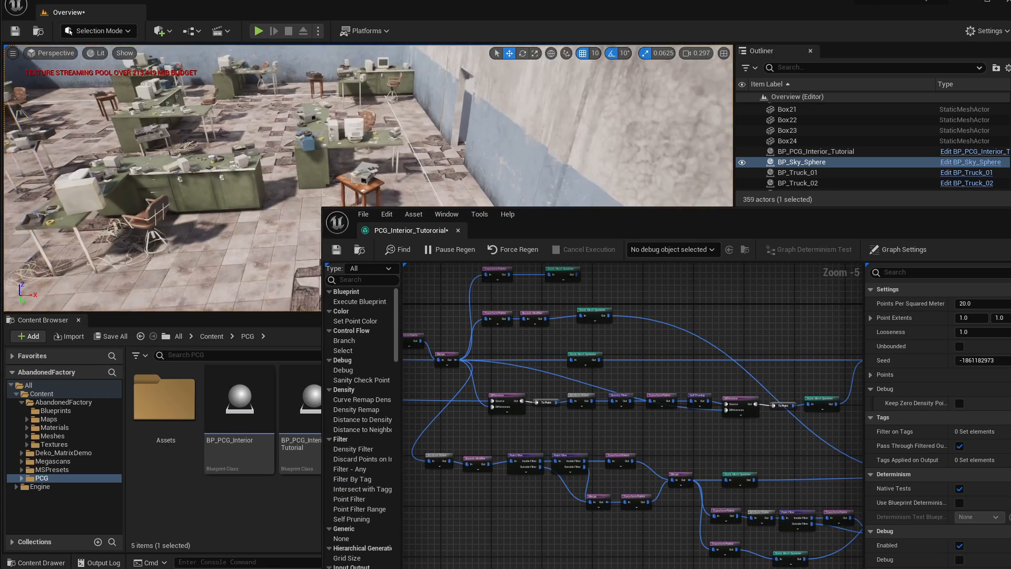
right_click_drag(447, 126, 481, 124)
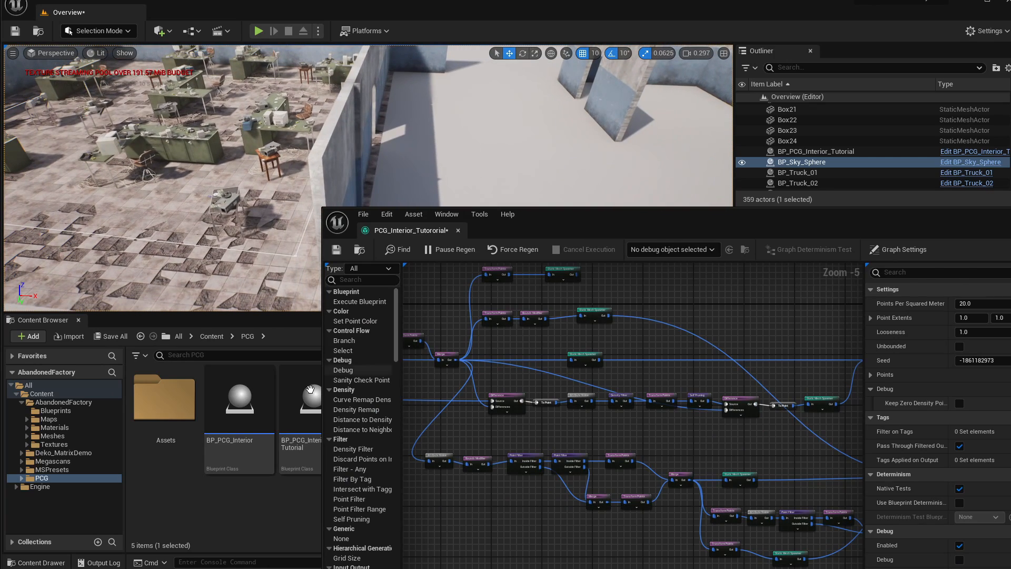
left_click_drag(605, 235, 574, 567)
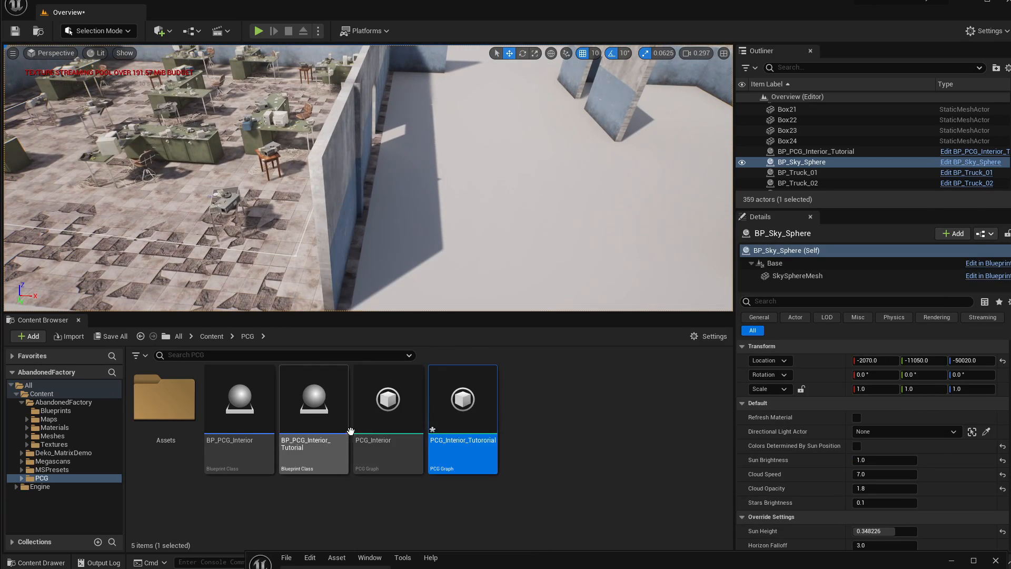
left_click_drag(398, 109, 399, 108)
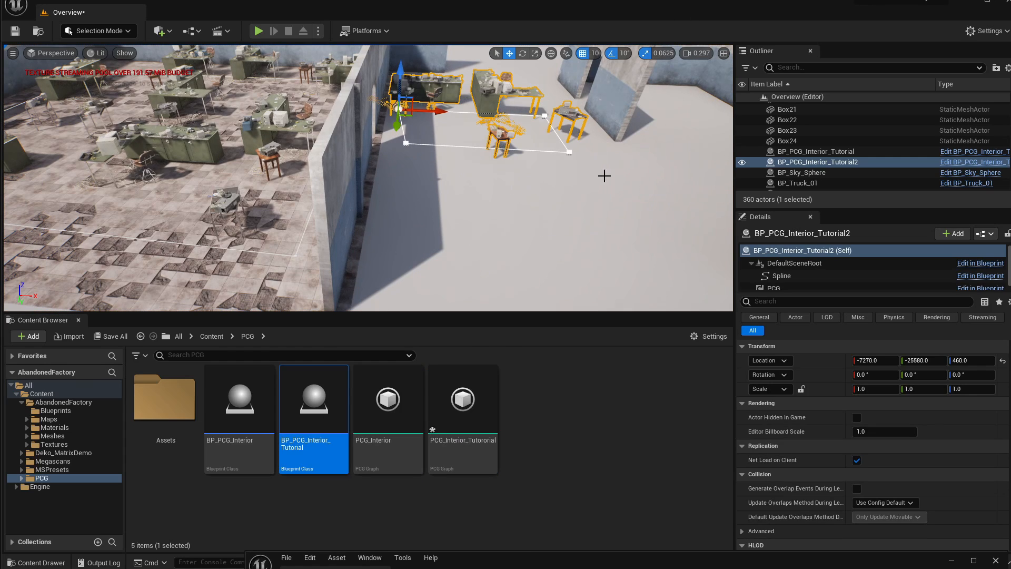
- Enlarge the new interior actor's spline area by moving its two near corner points outward across the empty floor
left_click_drag(574, 173, 629, 254)
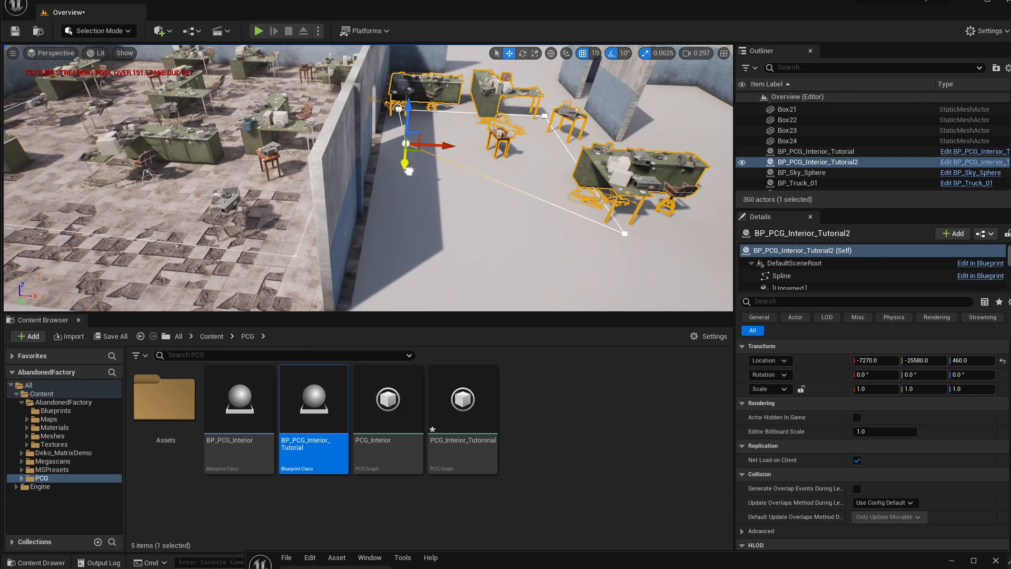
left_click_drag(409, 171, 448, 240)
right_click_drag(471, 151, 504, 167)
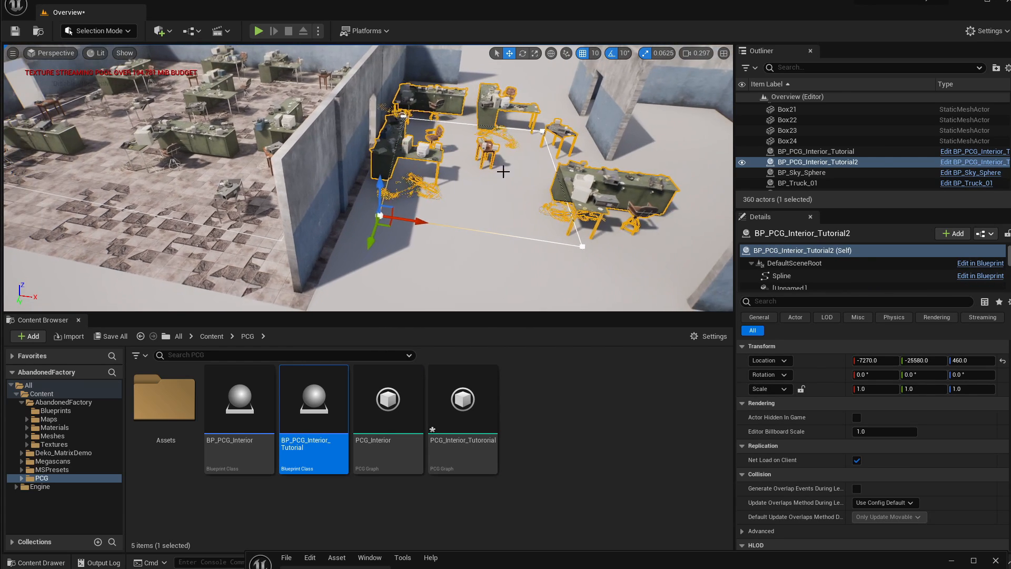
- Move the whole new interior actor through the adjacent room and on to X -7290, Y -25820
left_click(410, 178)
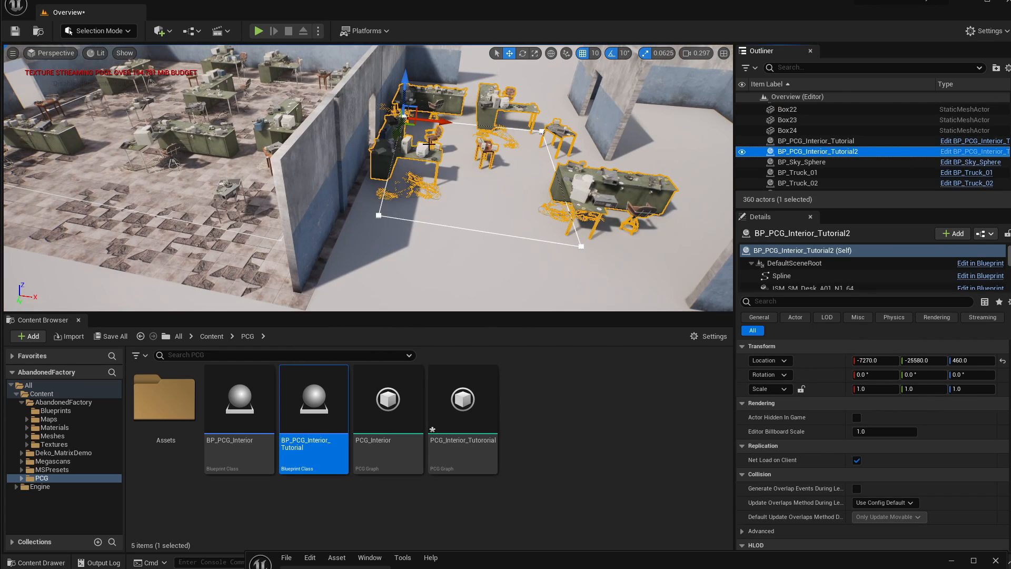
left_click_drag(446, 122, 628, 142)
right_click_drag(628, 141, 695, 130)
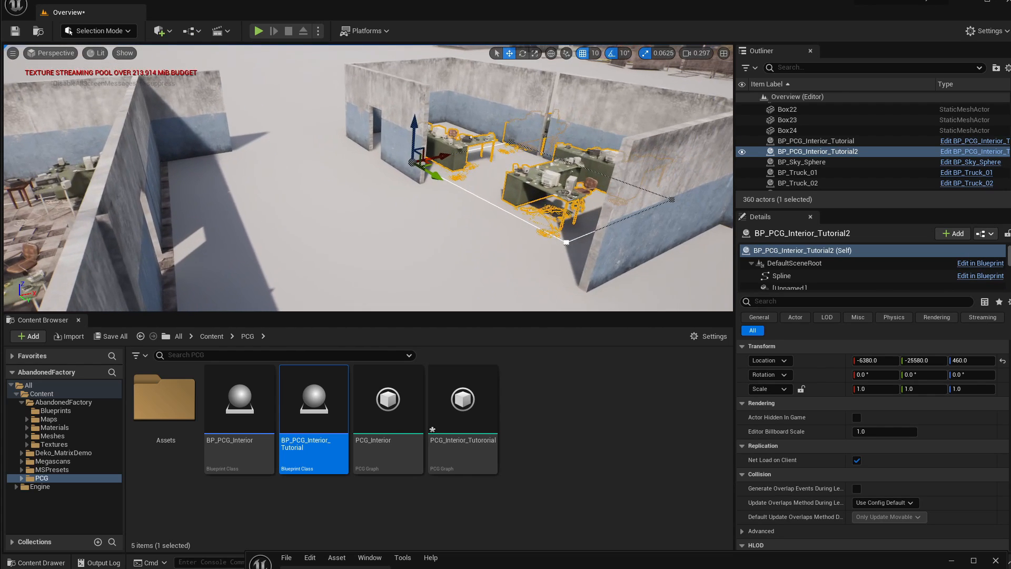
left_click_drag(434, 175, 407, 158)
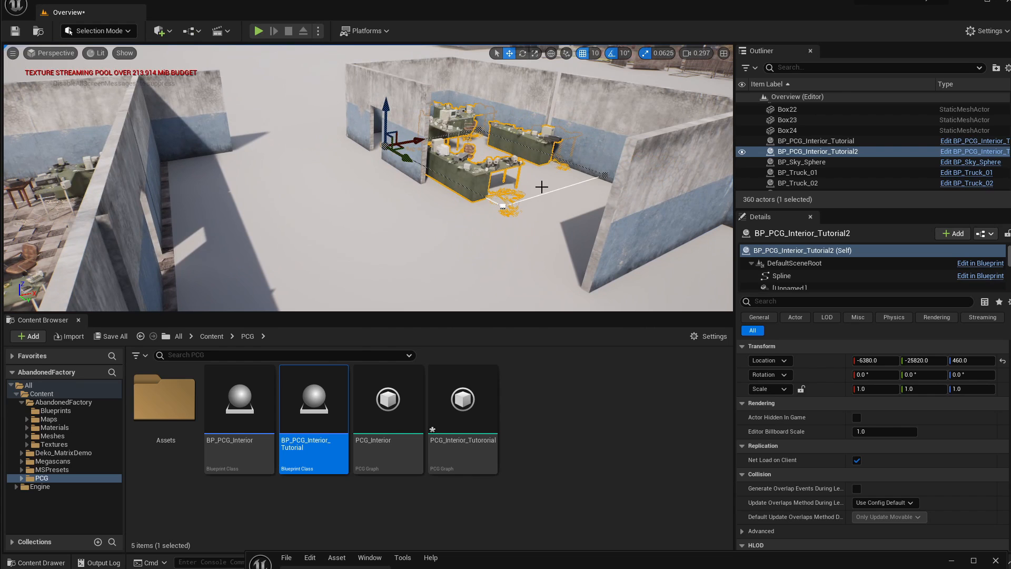
left_click_drag(416, 140, 334, 156)
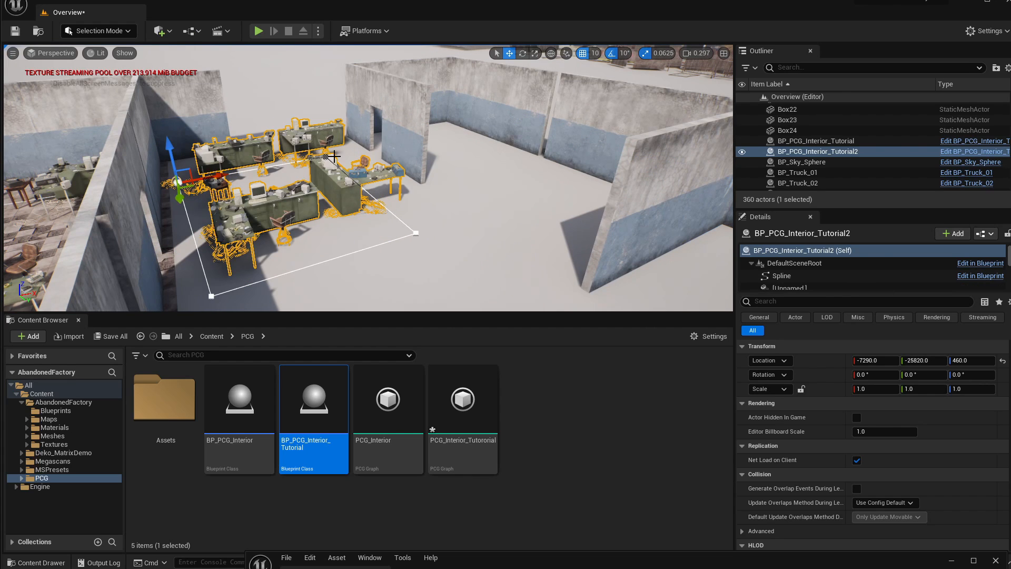